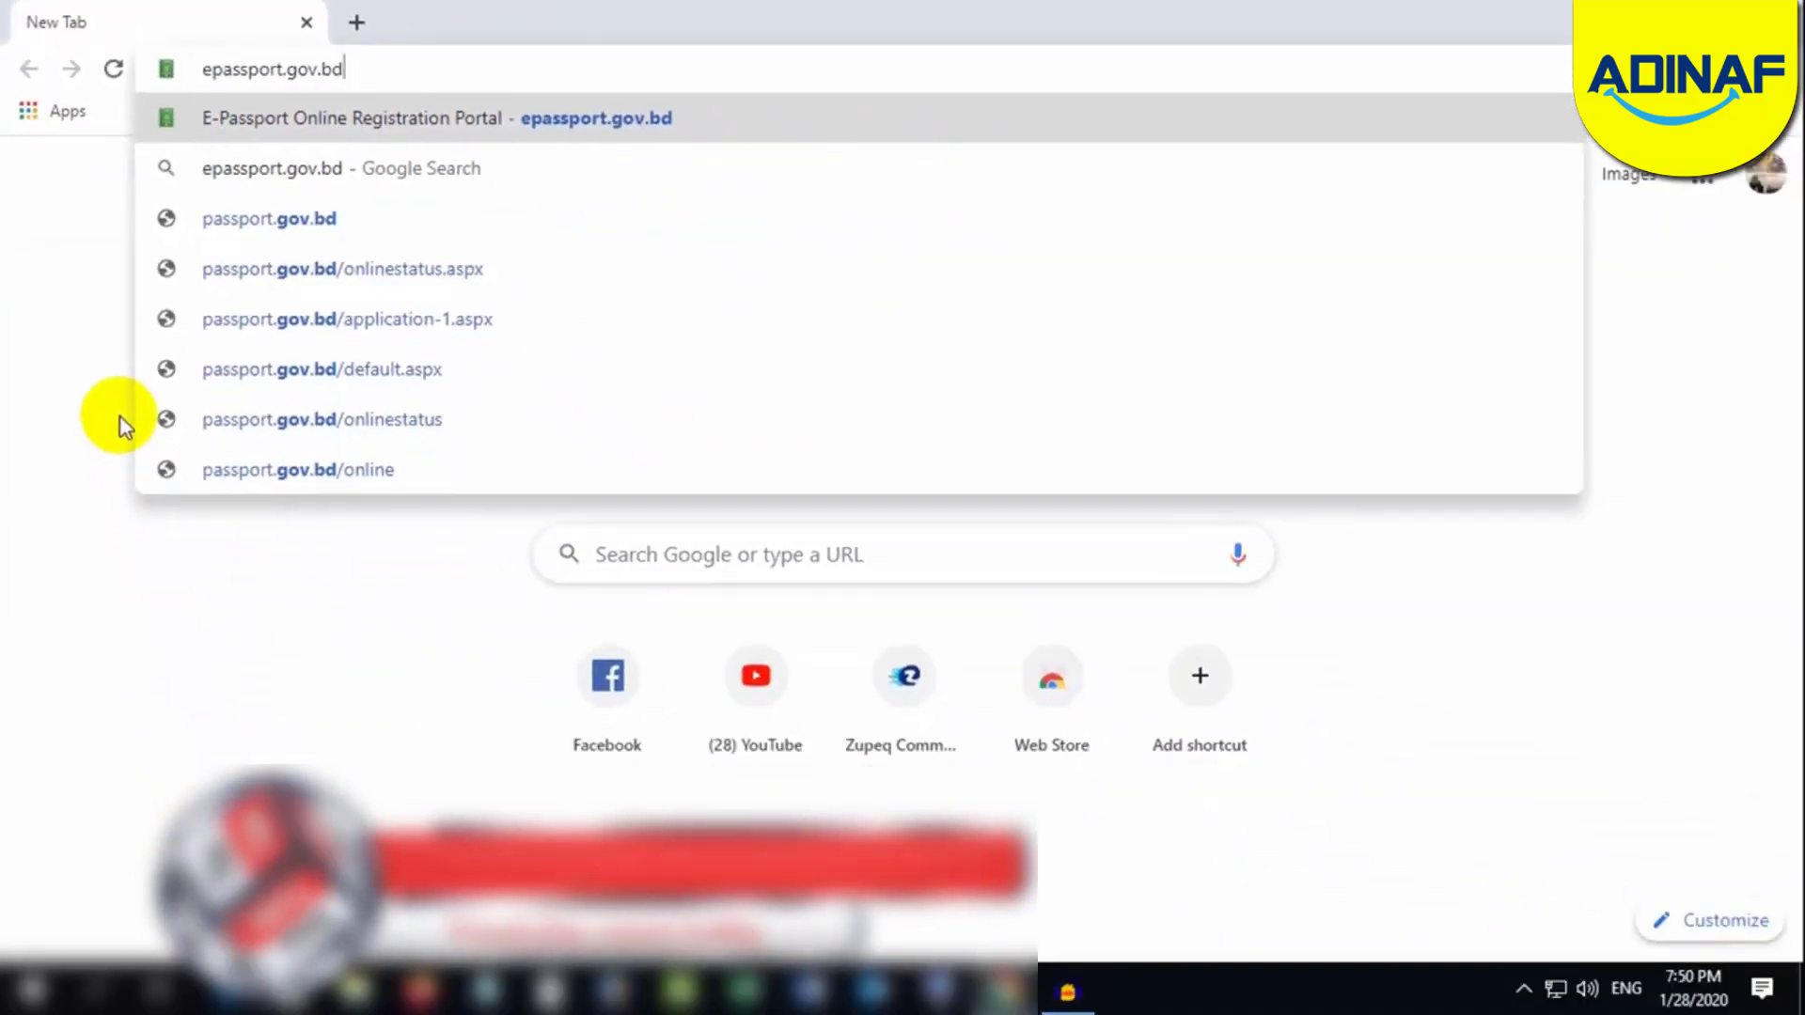
# Step: Load epassport.gov.bd and scroll through the landing page's service cards
pyautogui.press('Return')
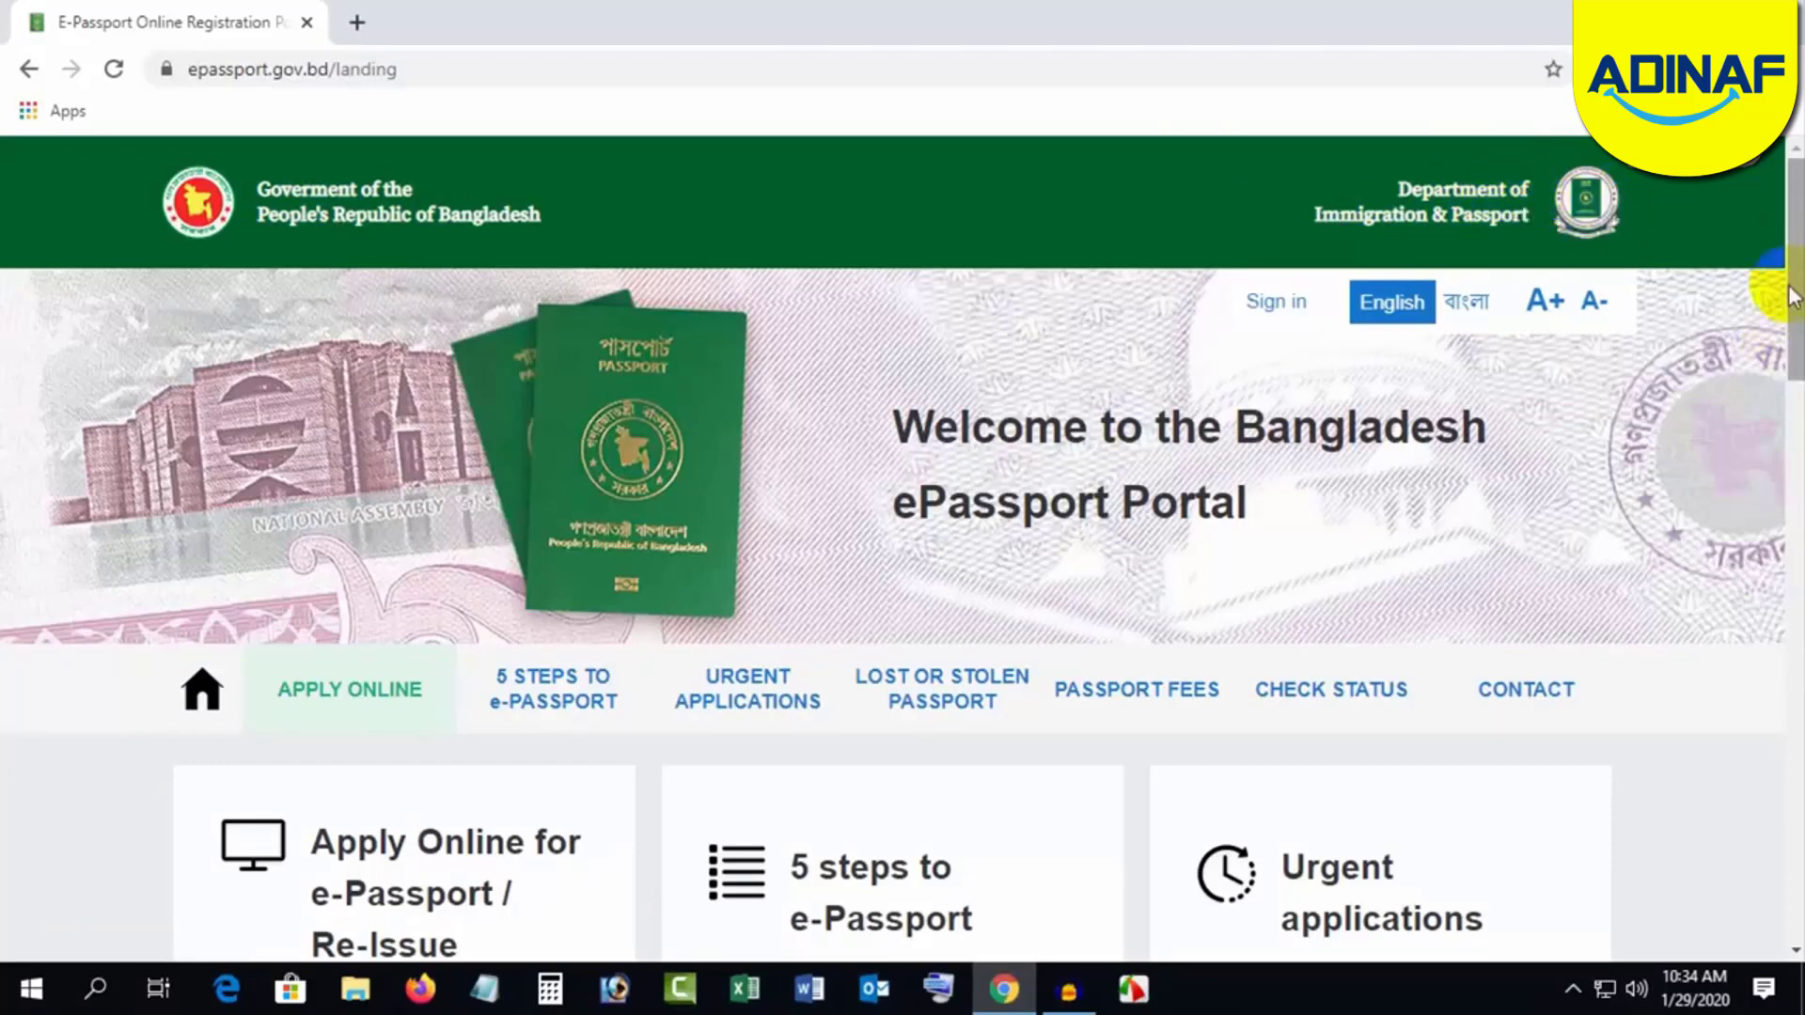
pyautogui.moveTo(1790, 297); pyautogui.dragTo(1790, 367)
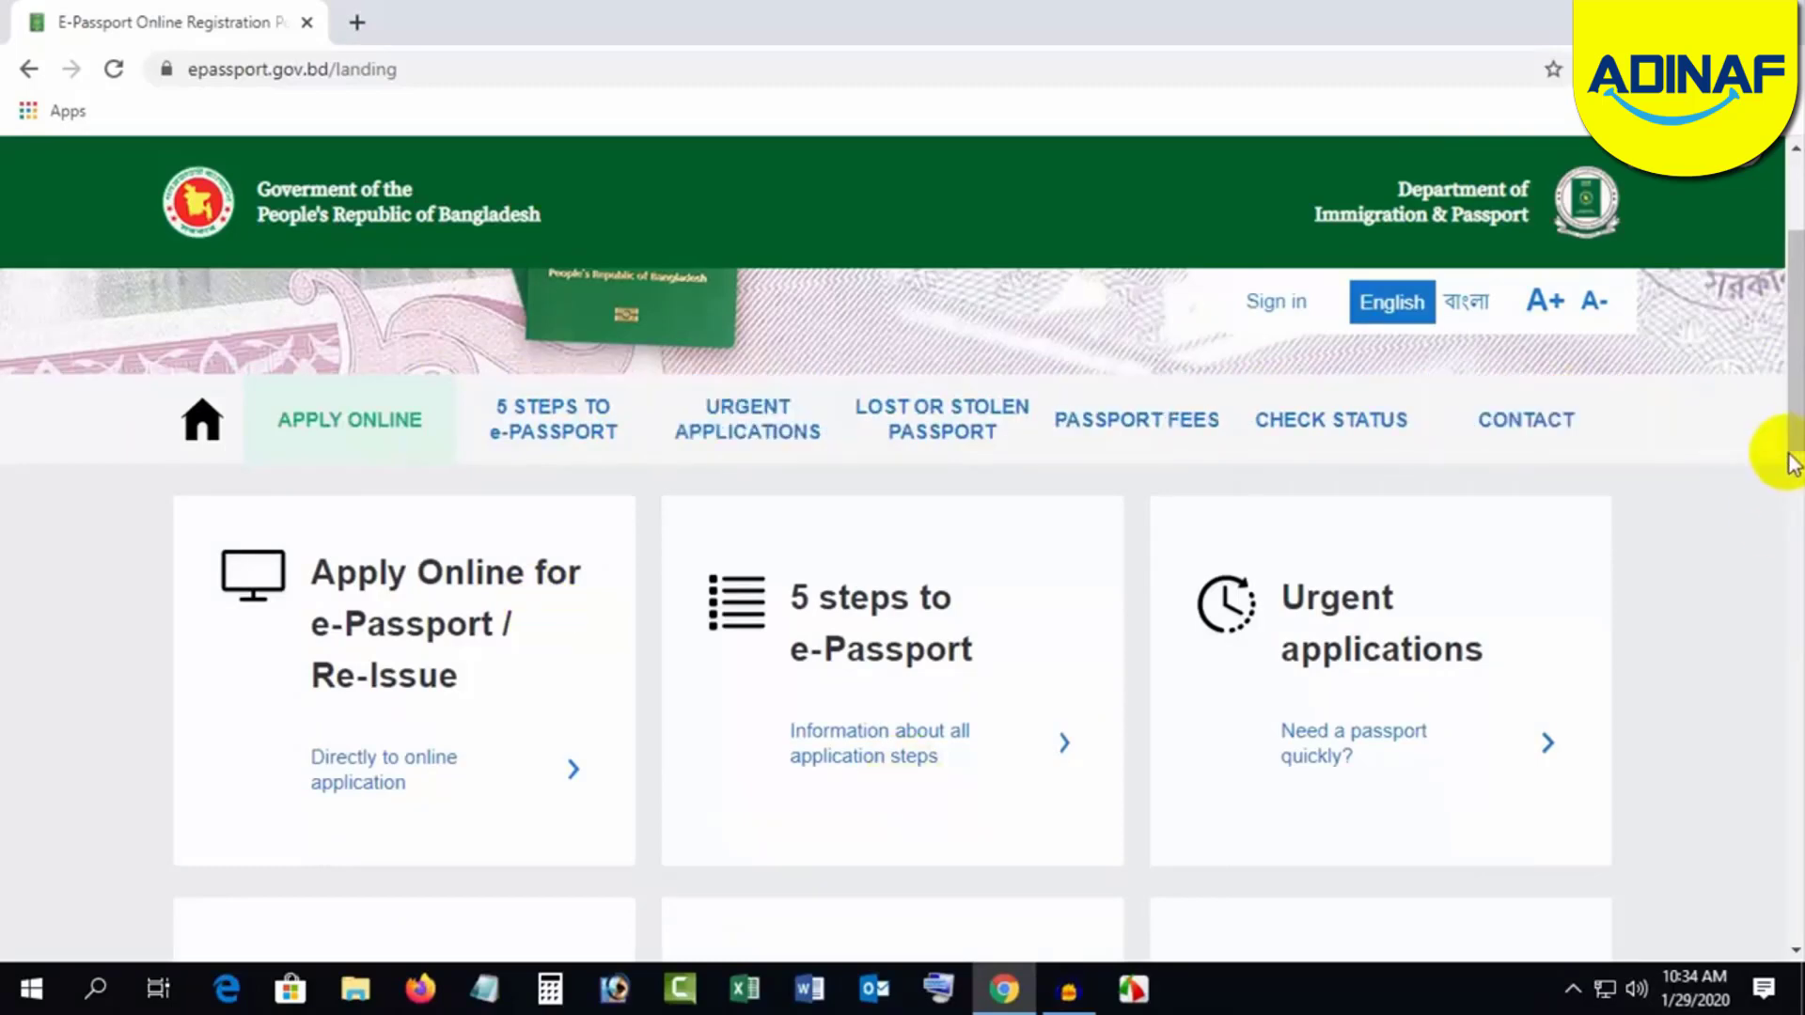
pyautogui.scroll(-5, 1791, 462)
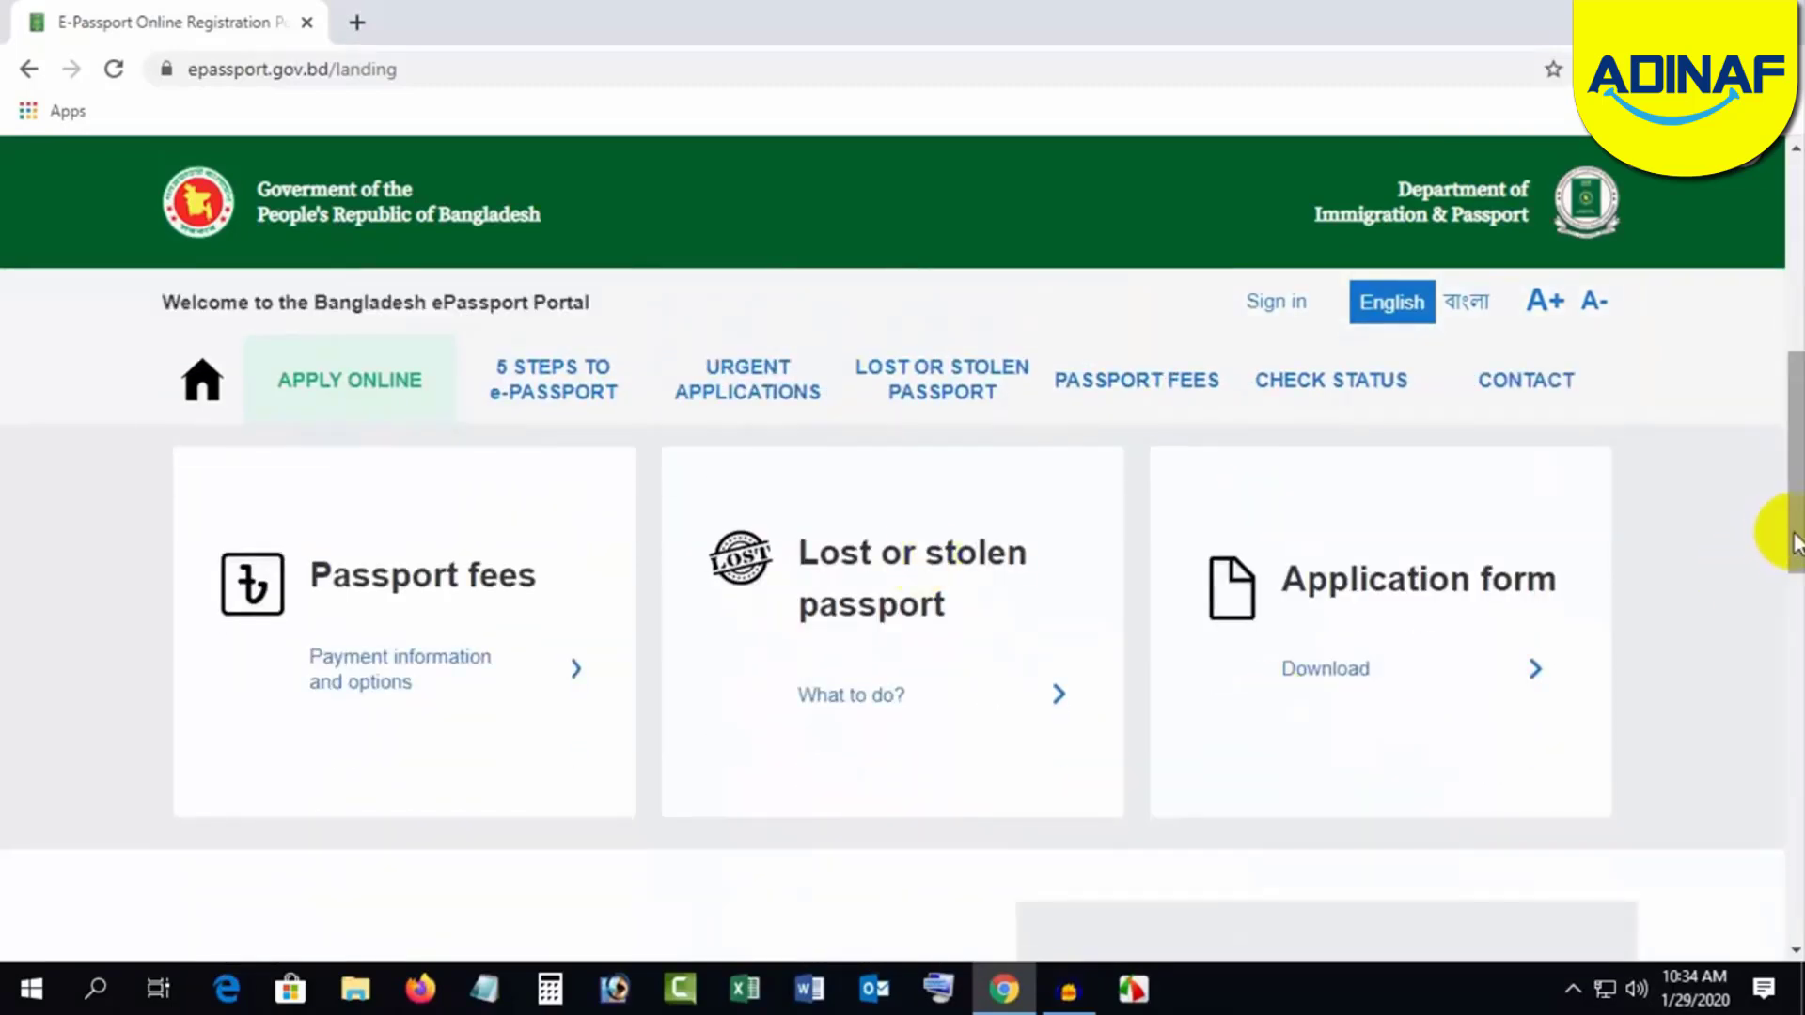
pyautogui.moveTo(1796, 542); pyautogui.dragTo(1786, 363)
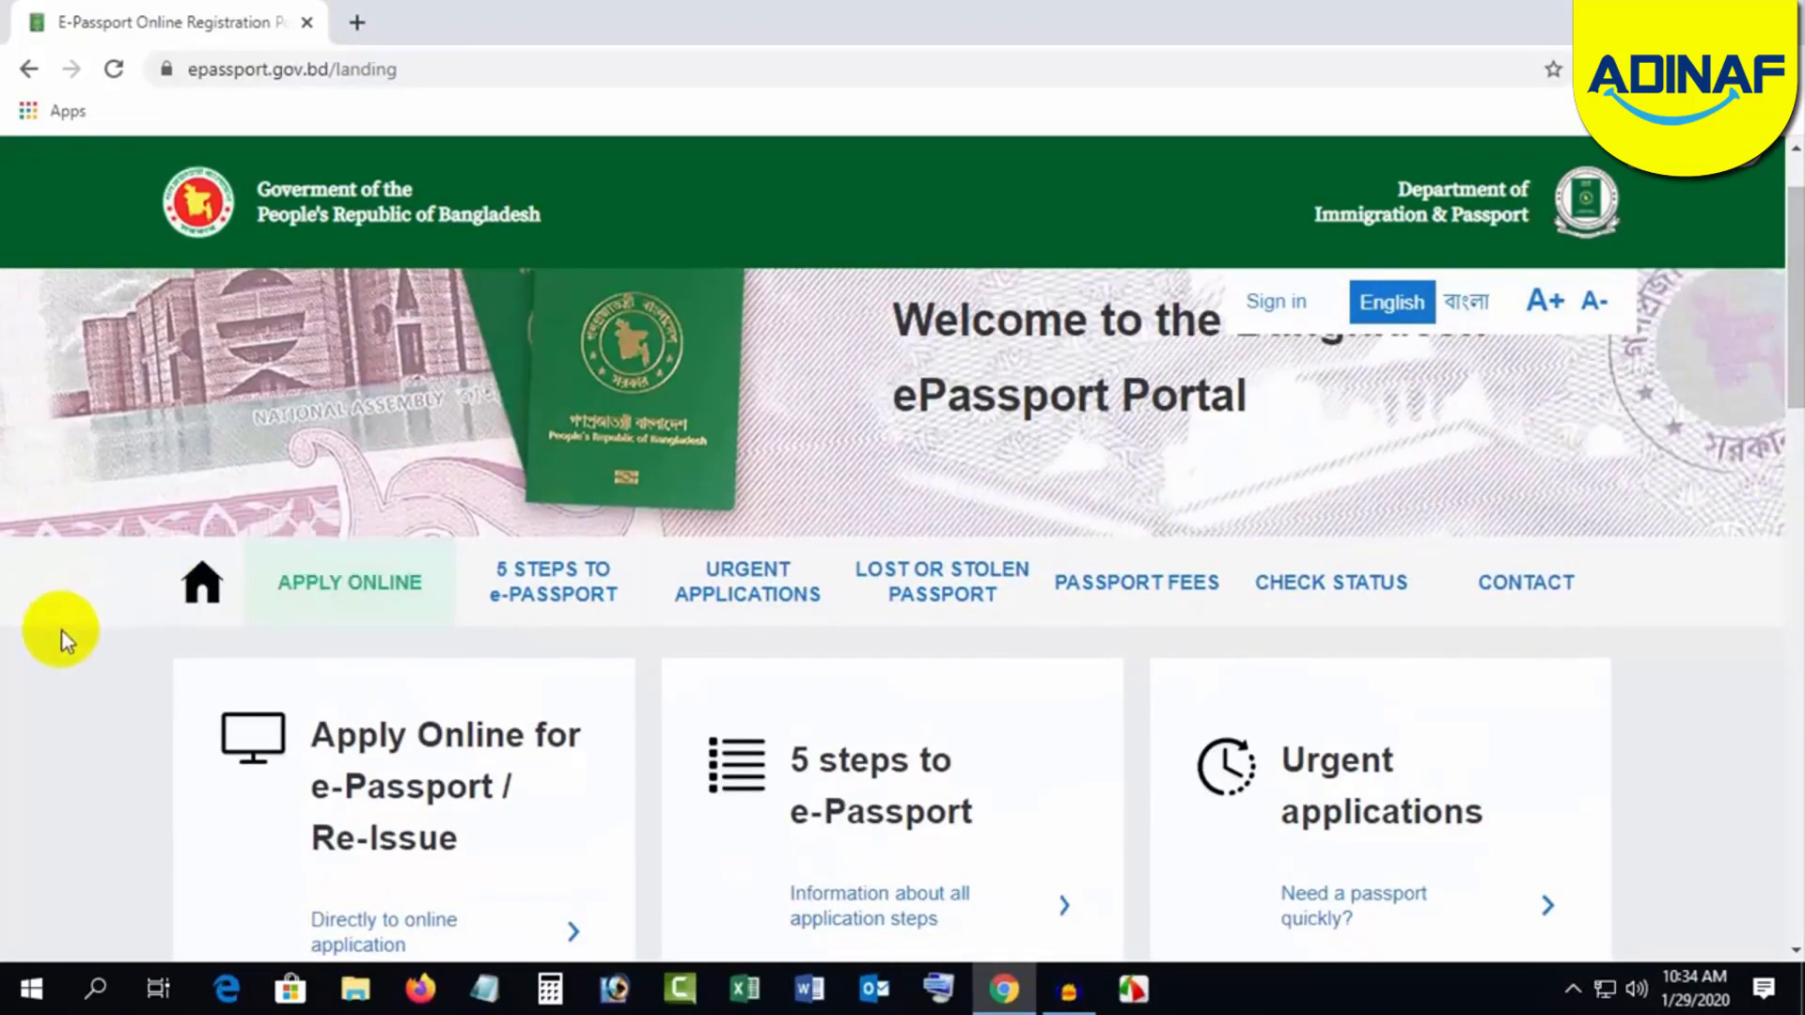
pyautogui.click(364, 606)
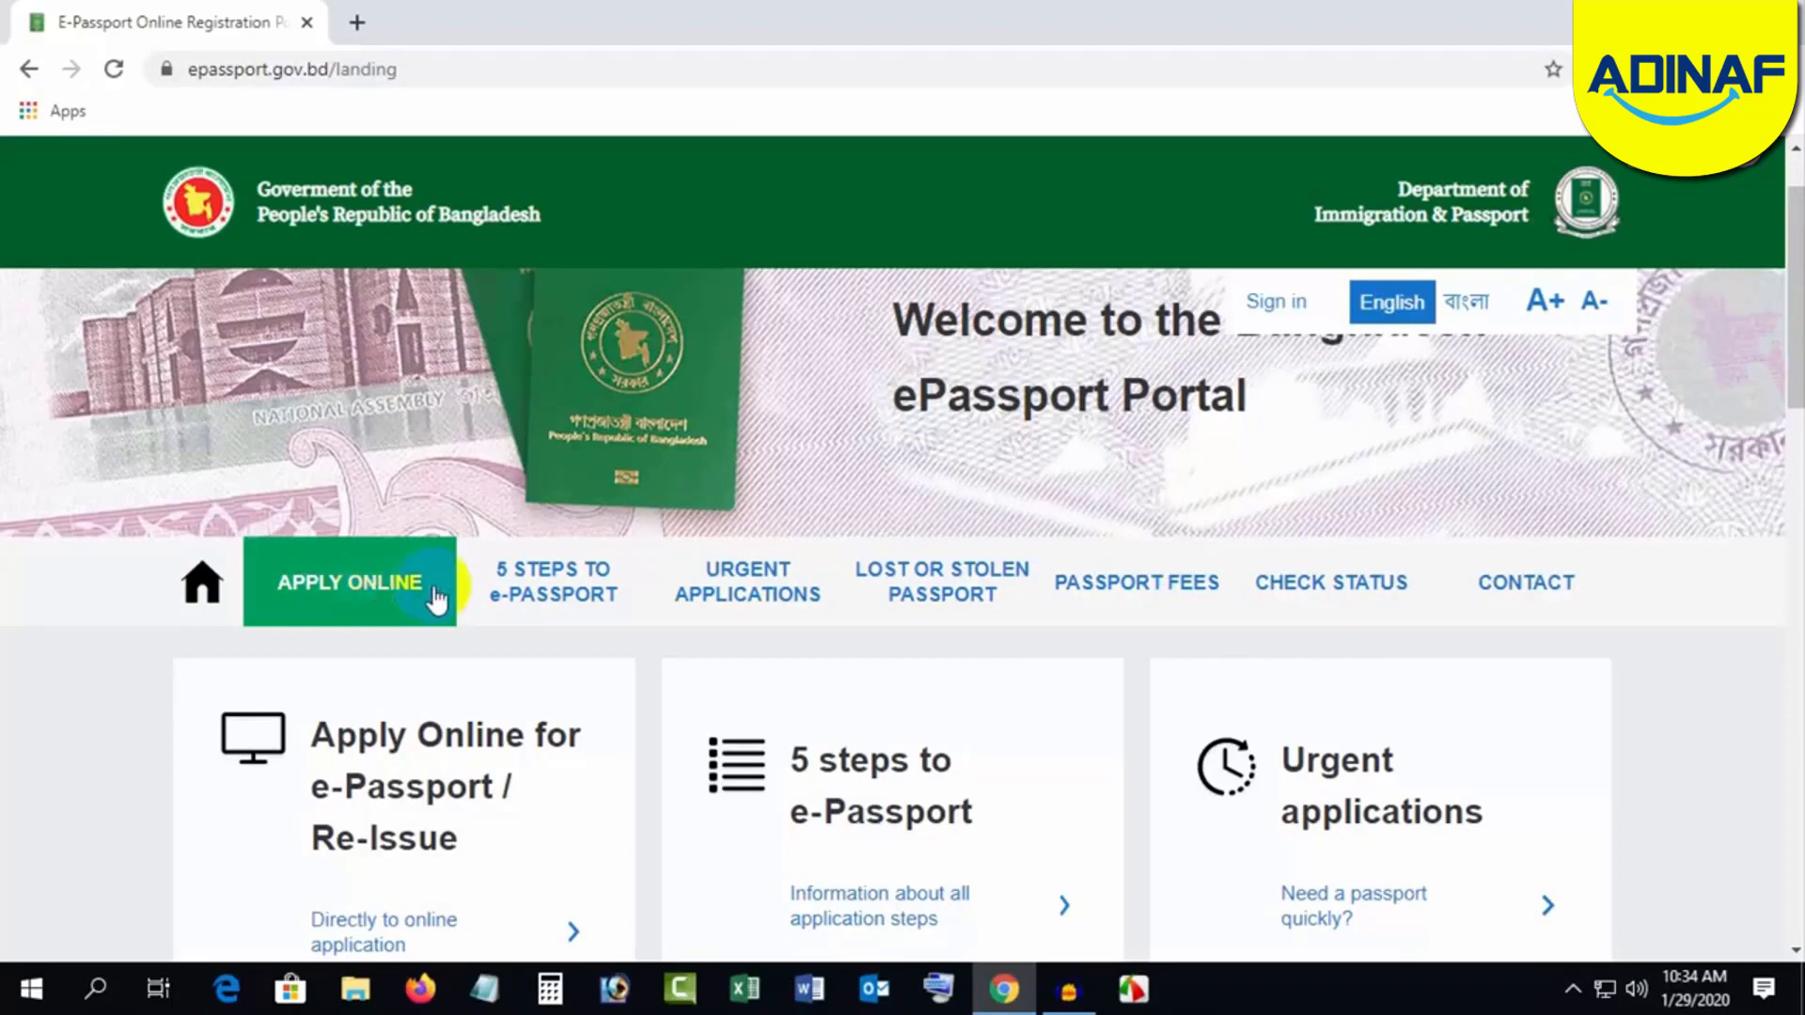
# Step: Read through Steps 1–5 of the 5 Steps to e-Passport guide
pyautogui.click(554, 592)
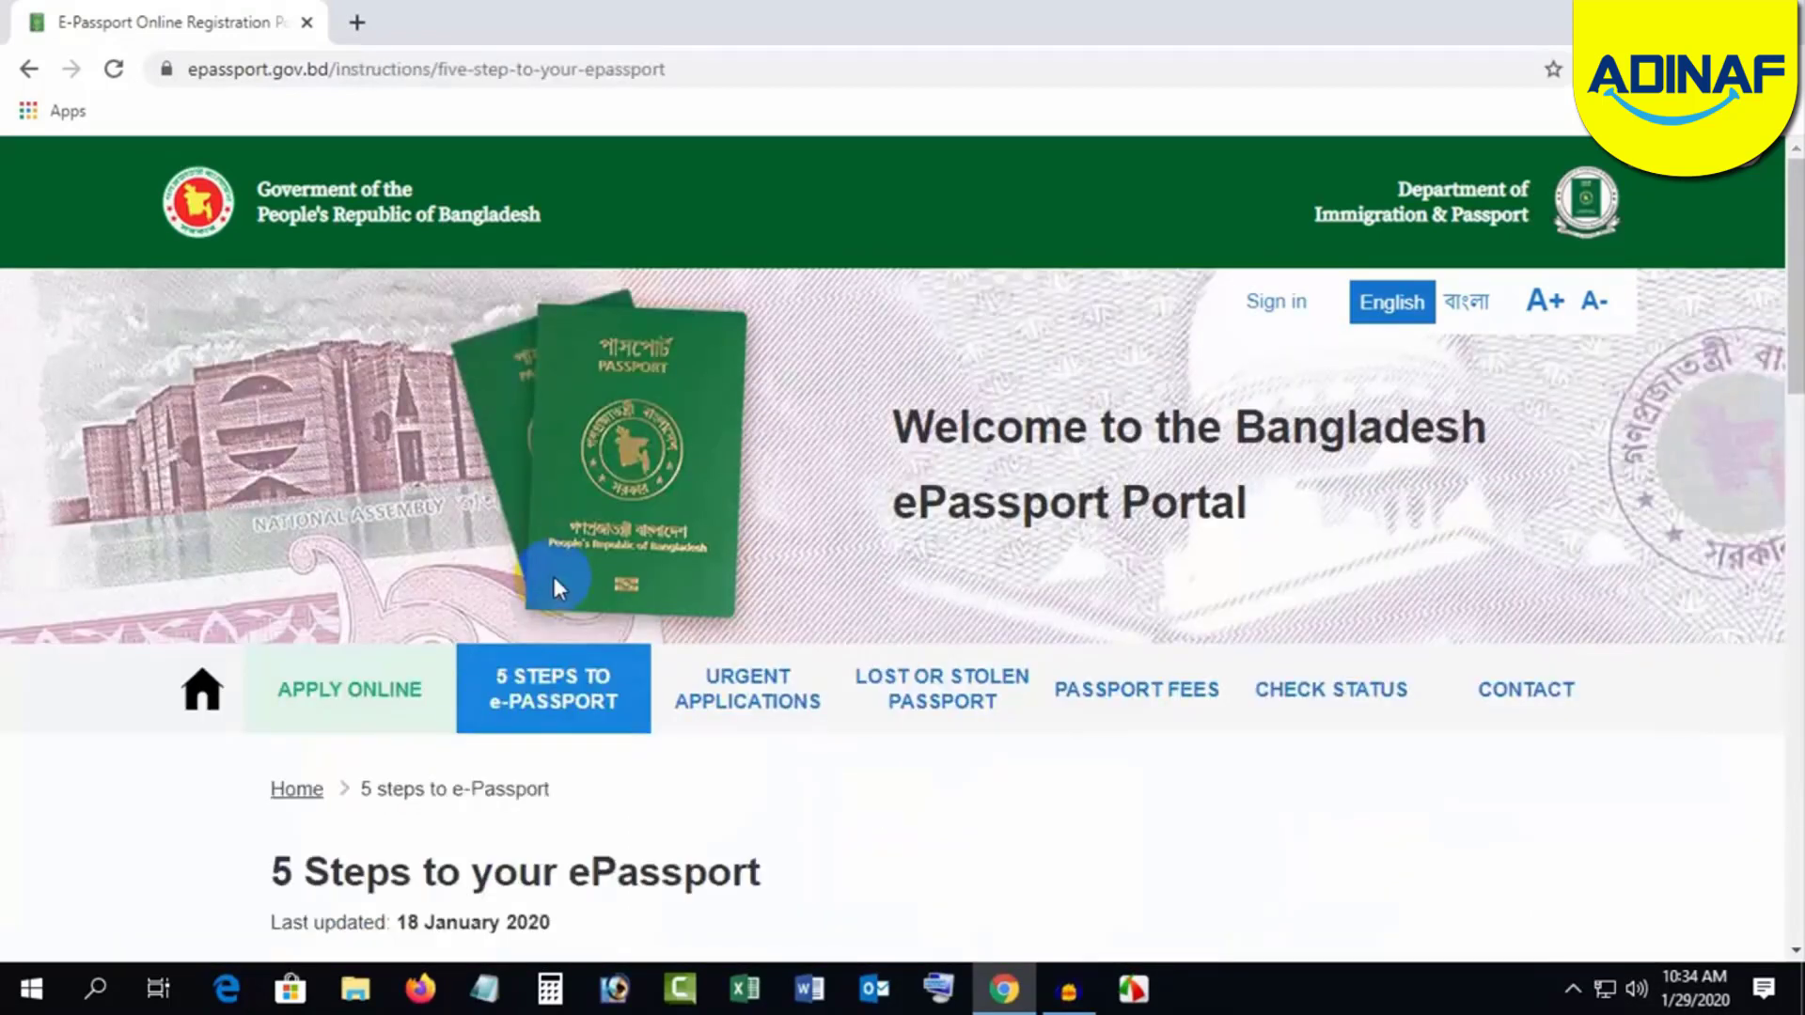
pyautogui.scroll(-3, 18, 705)
pyautogui.scroll(-1, 53, 697)
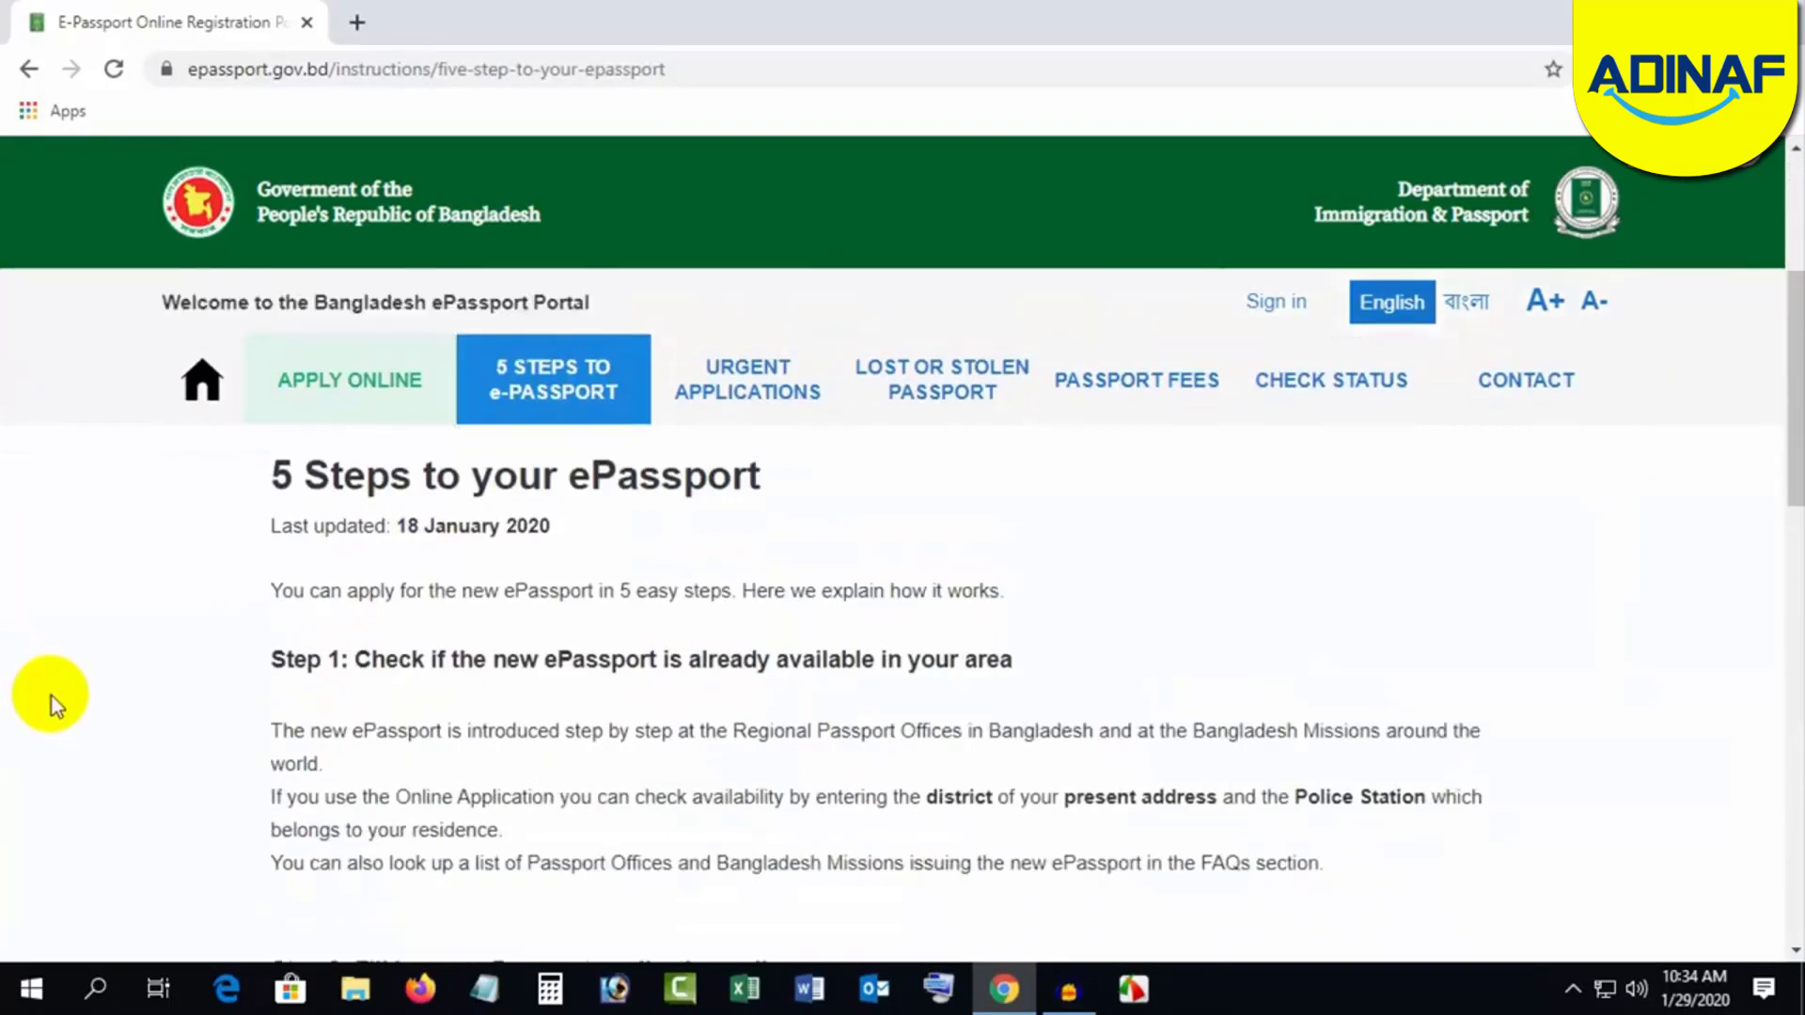
pyautogui.scroll(-3, 53, 696)
pyautogui.scroll(3, 52, 696)
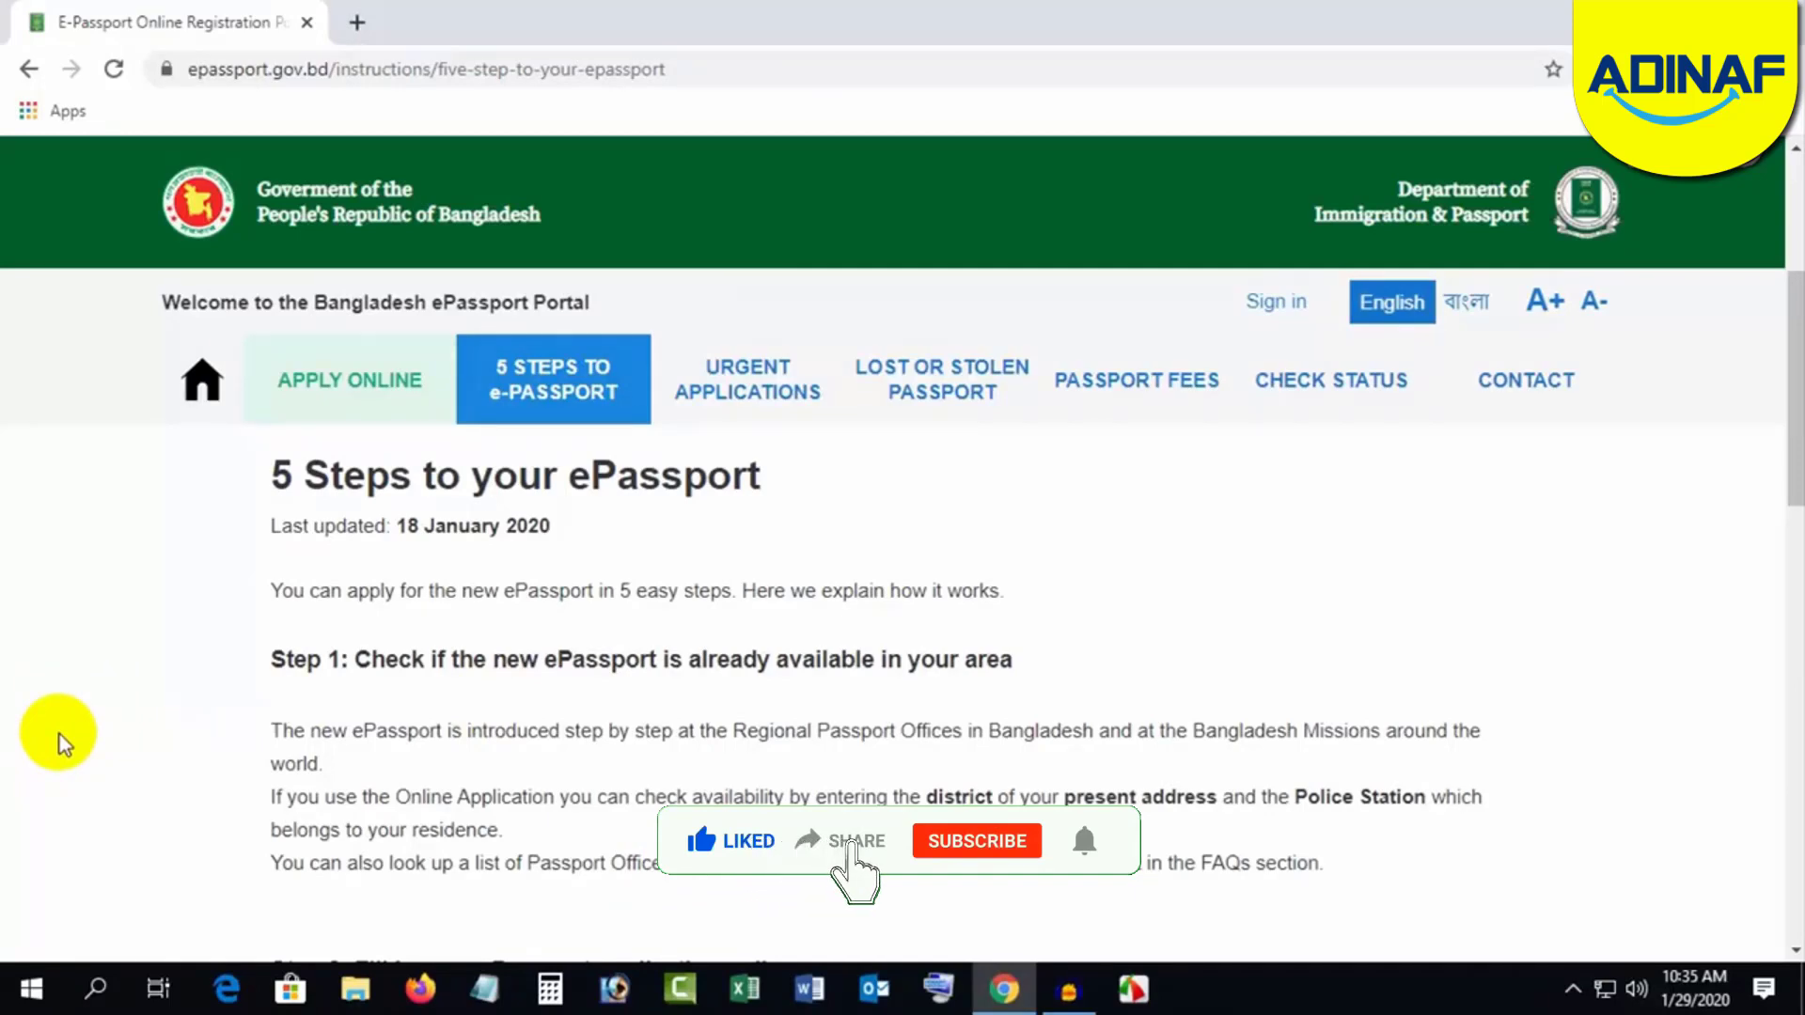
pyautogui.scroll(-3, 59, 742)
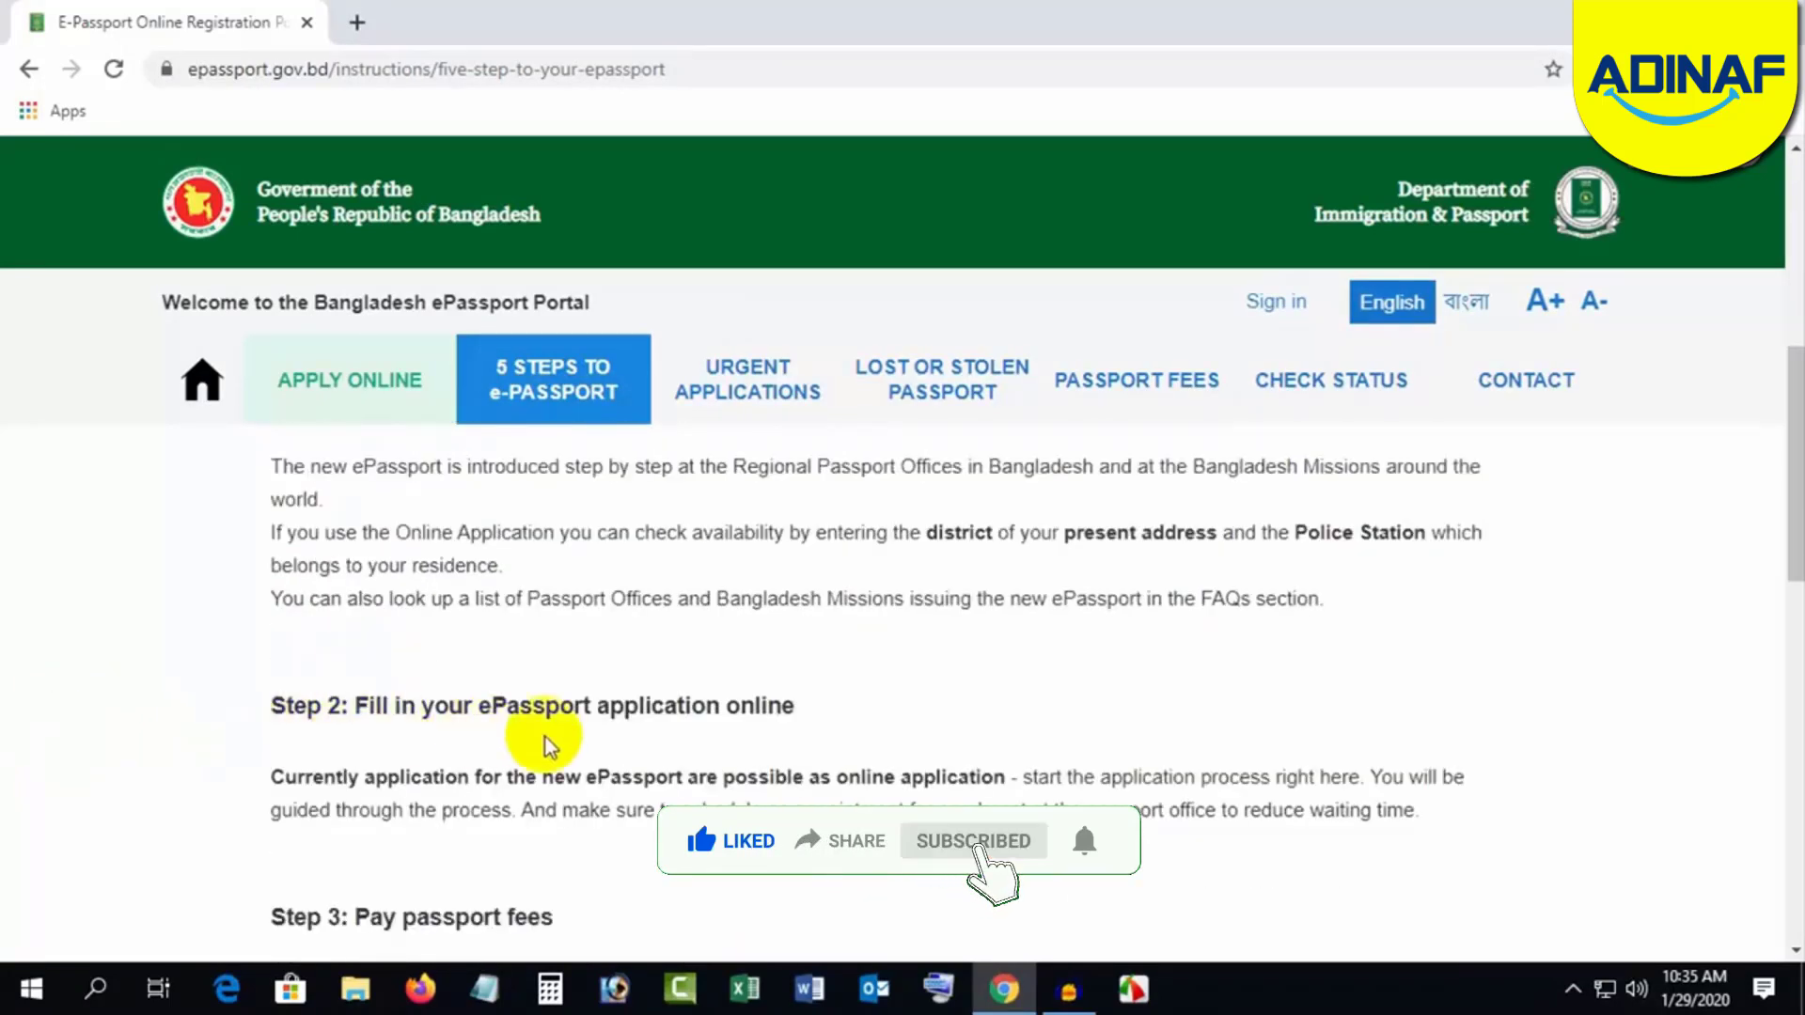
pyautogui.scroll(-3, 108, 743)
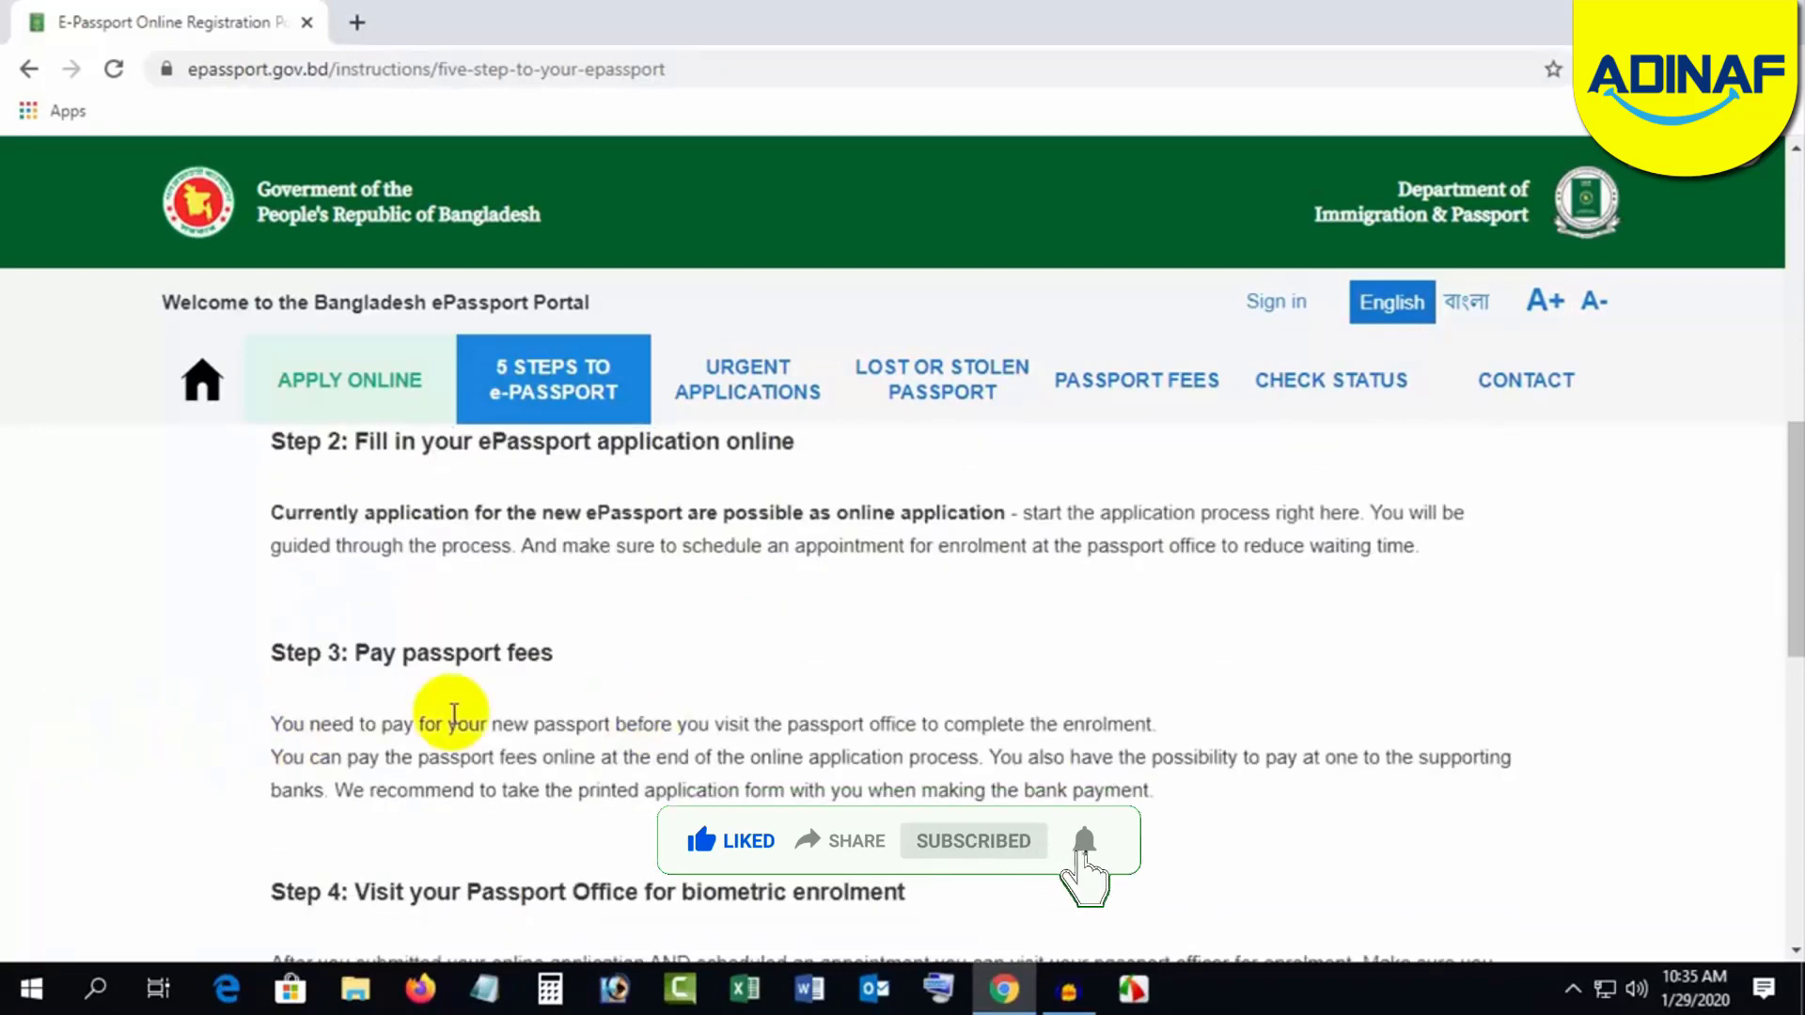
pyautogui.scroll(-3, 179, 717)
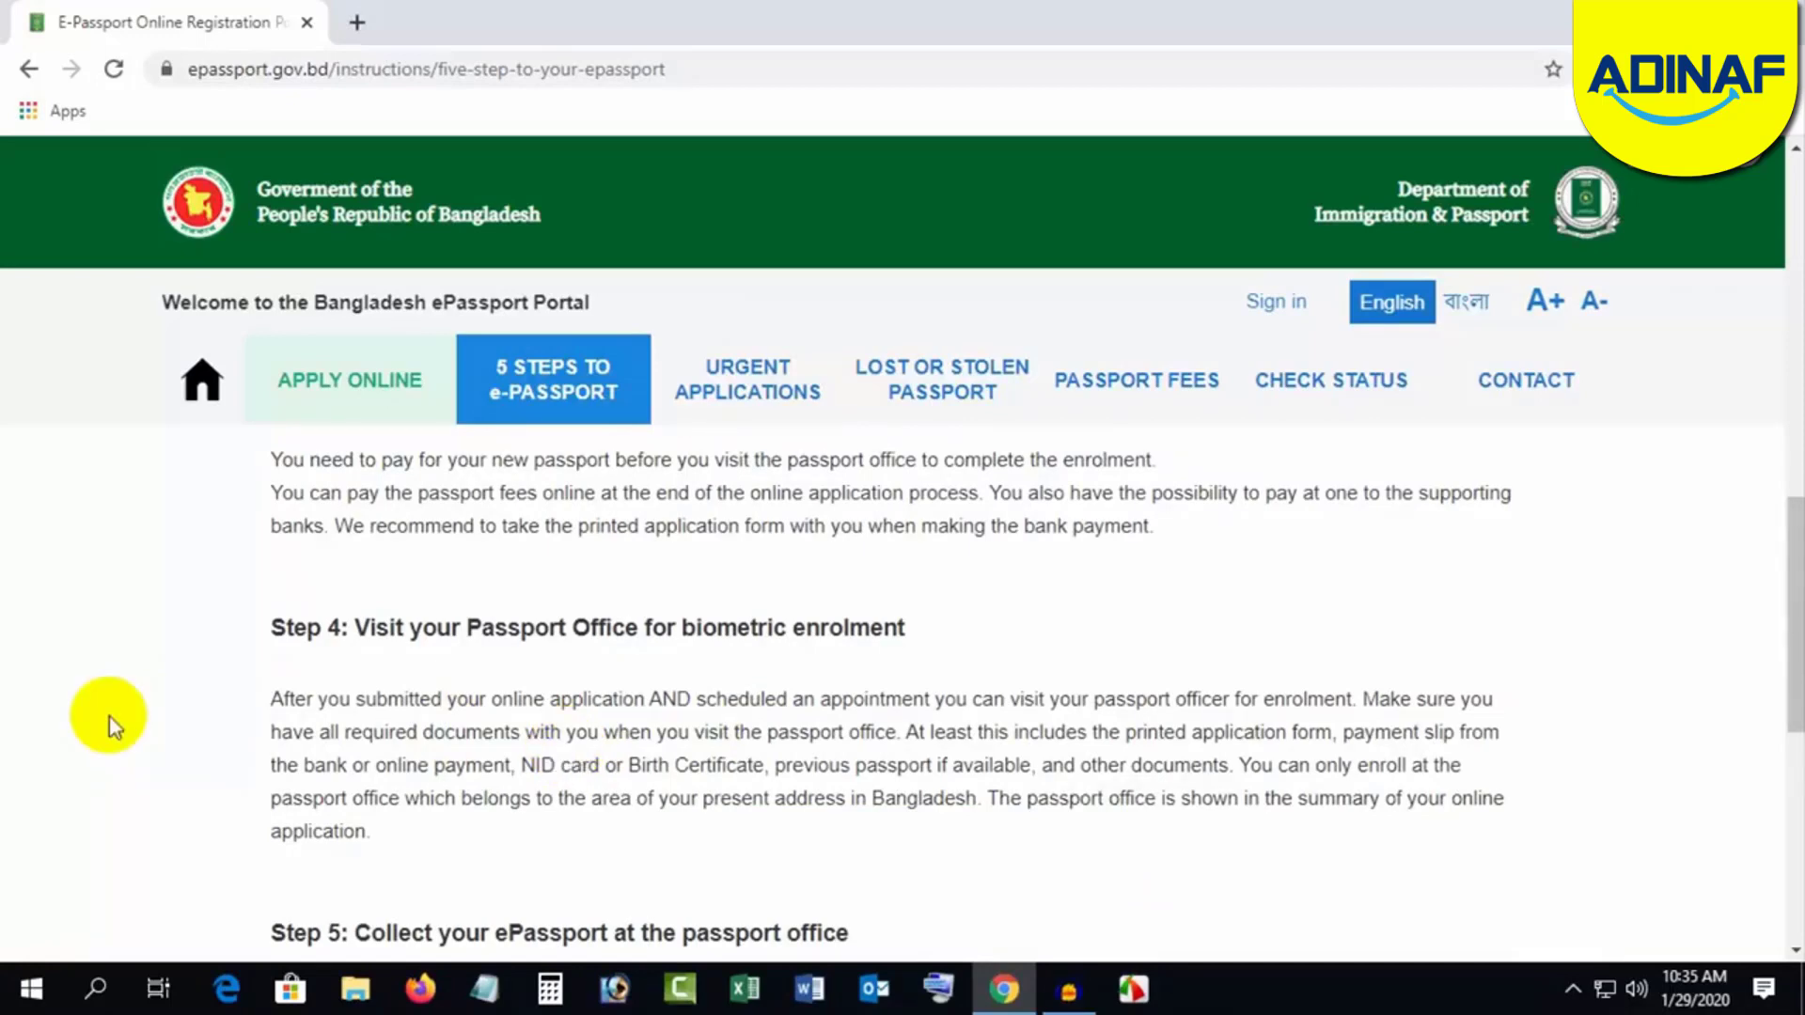
pyautogui.scroll(-2, 179, 743)
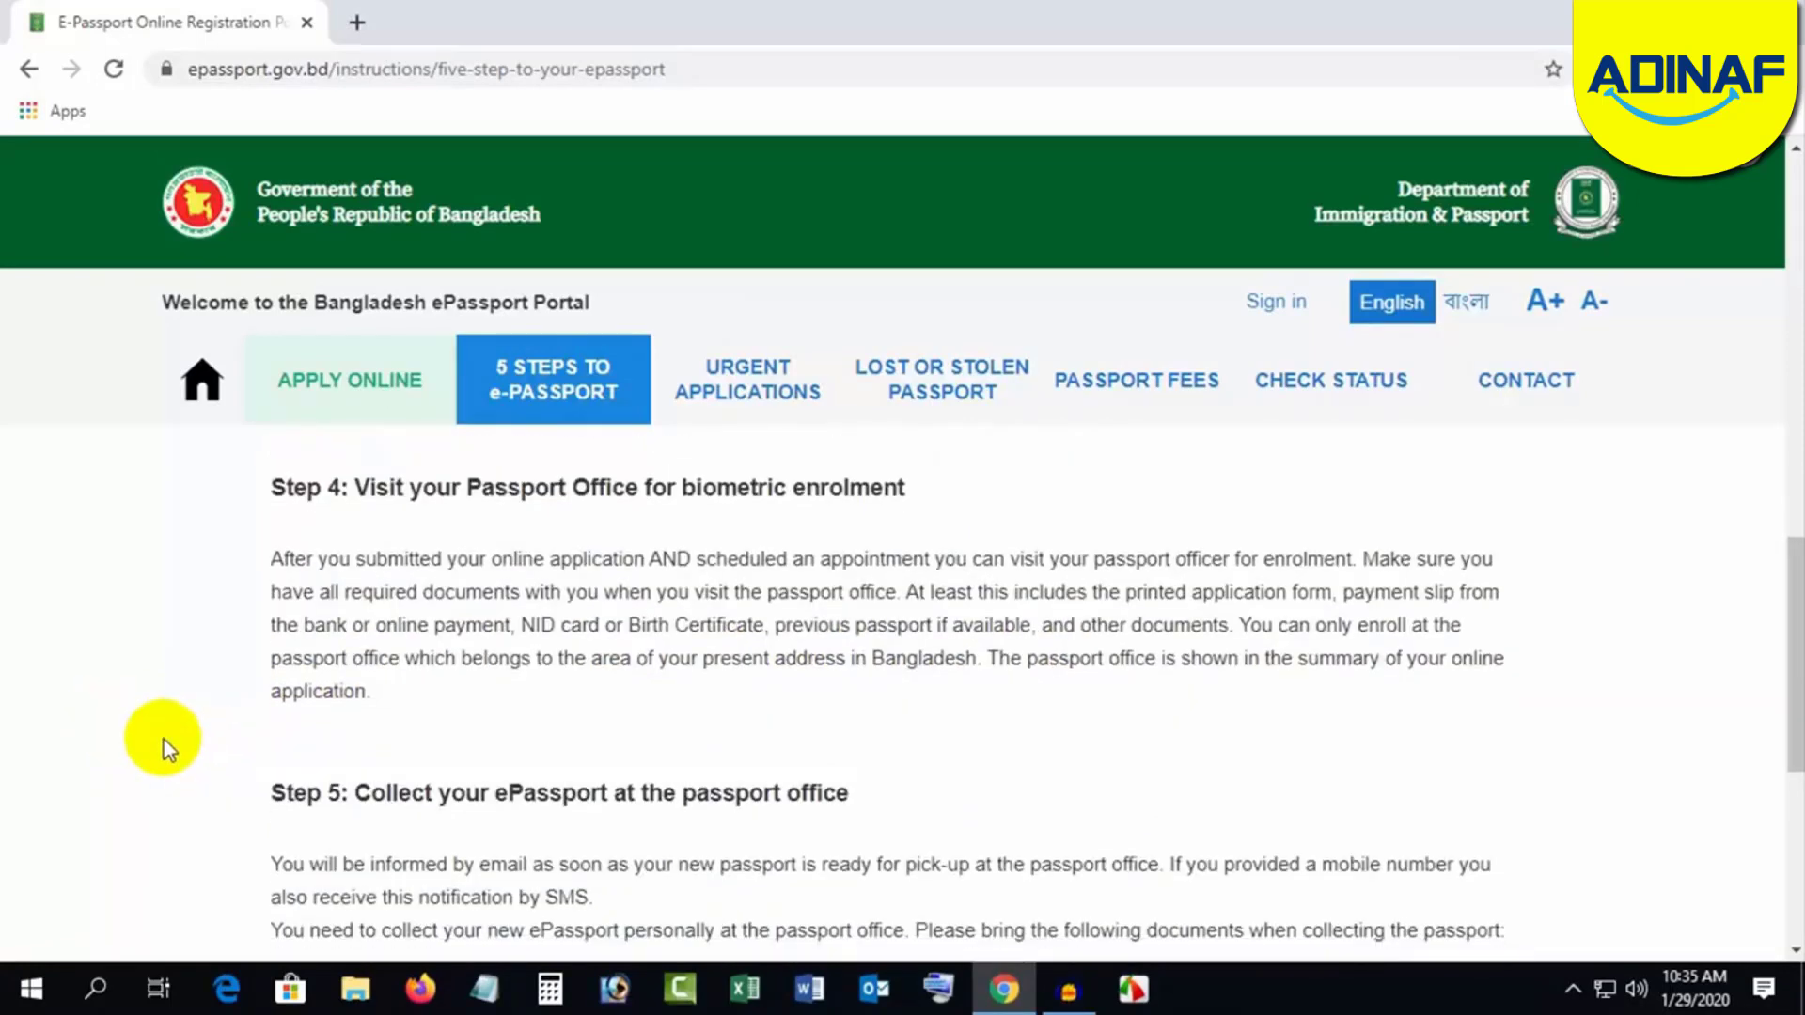
pyautogui.scroll(-1, 164, 739)
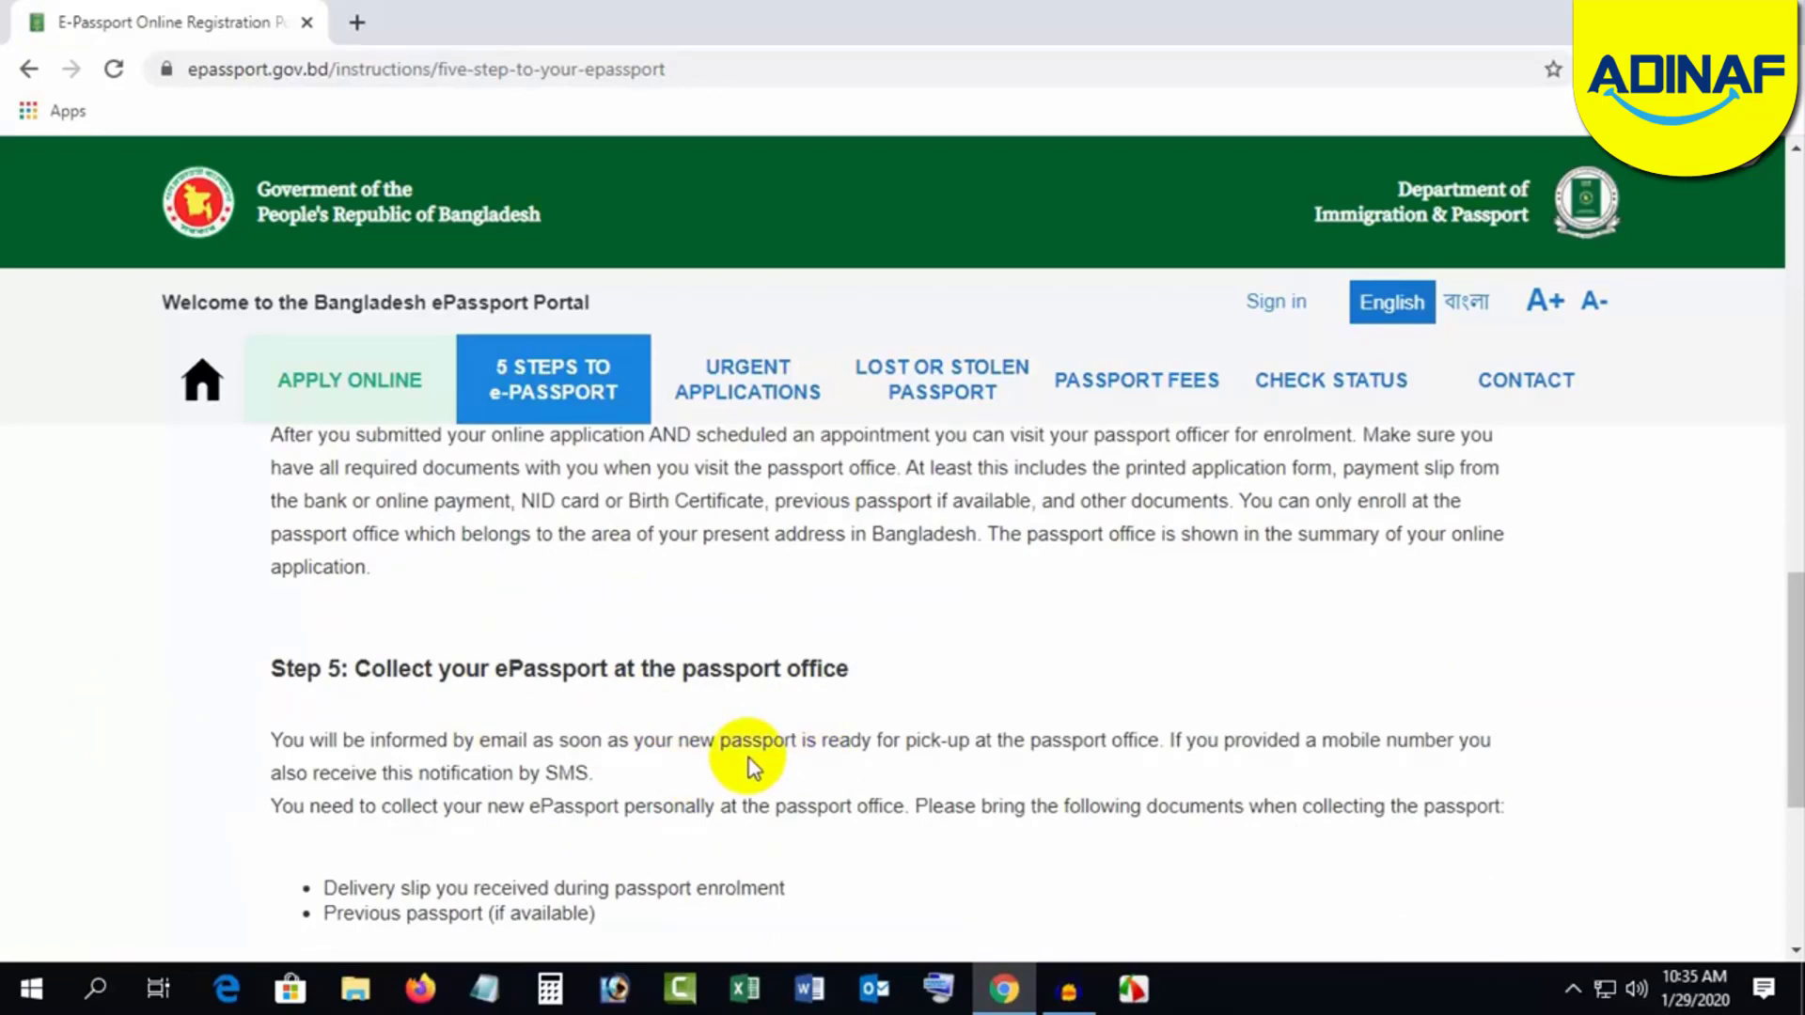
pyautogui.scroll(5, 752, 766)
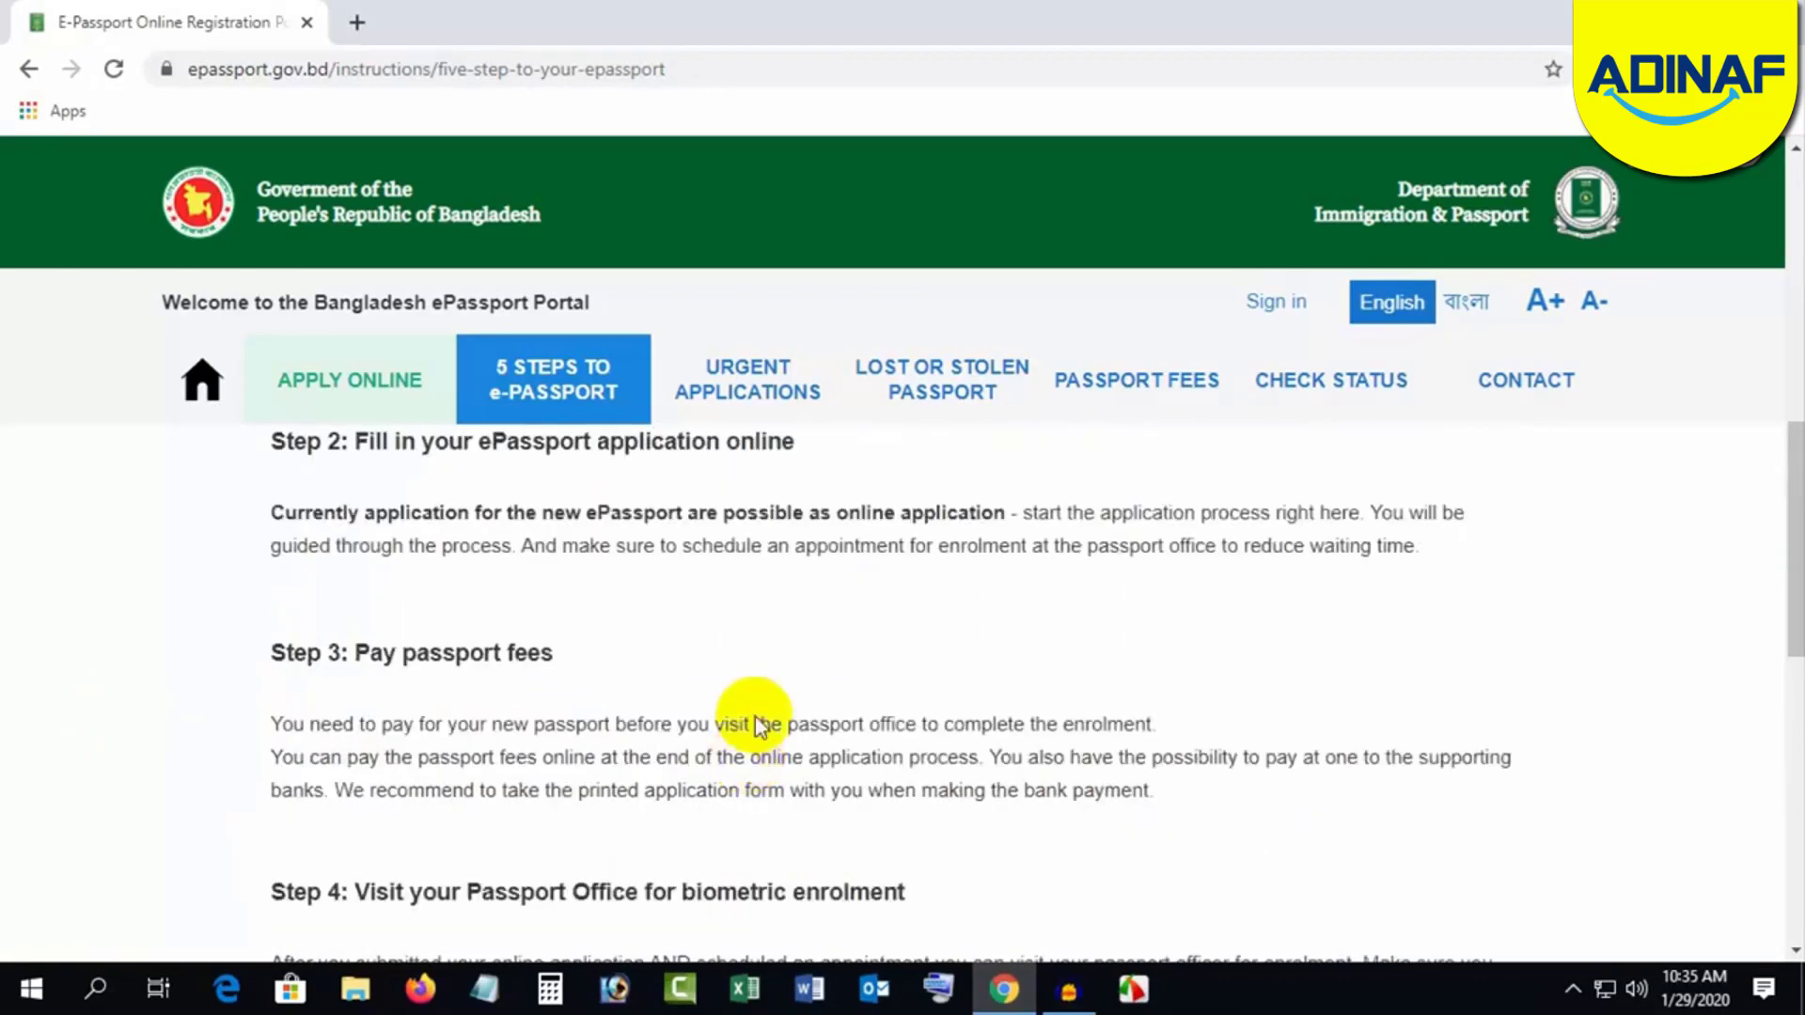
# Step: Open the Urgent Applications page and read its Super Express delivery notice
pyautogui.click(760, 386)
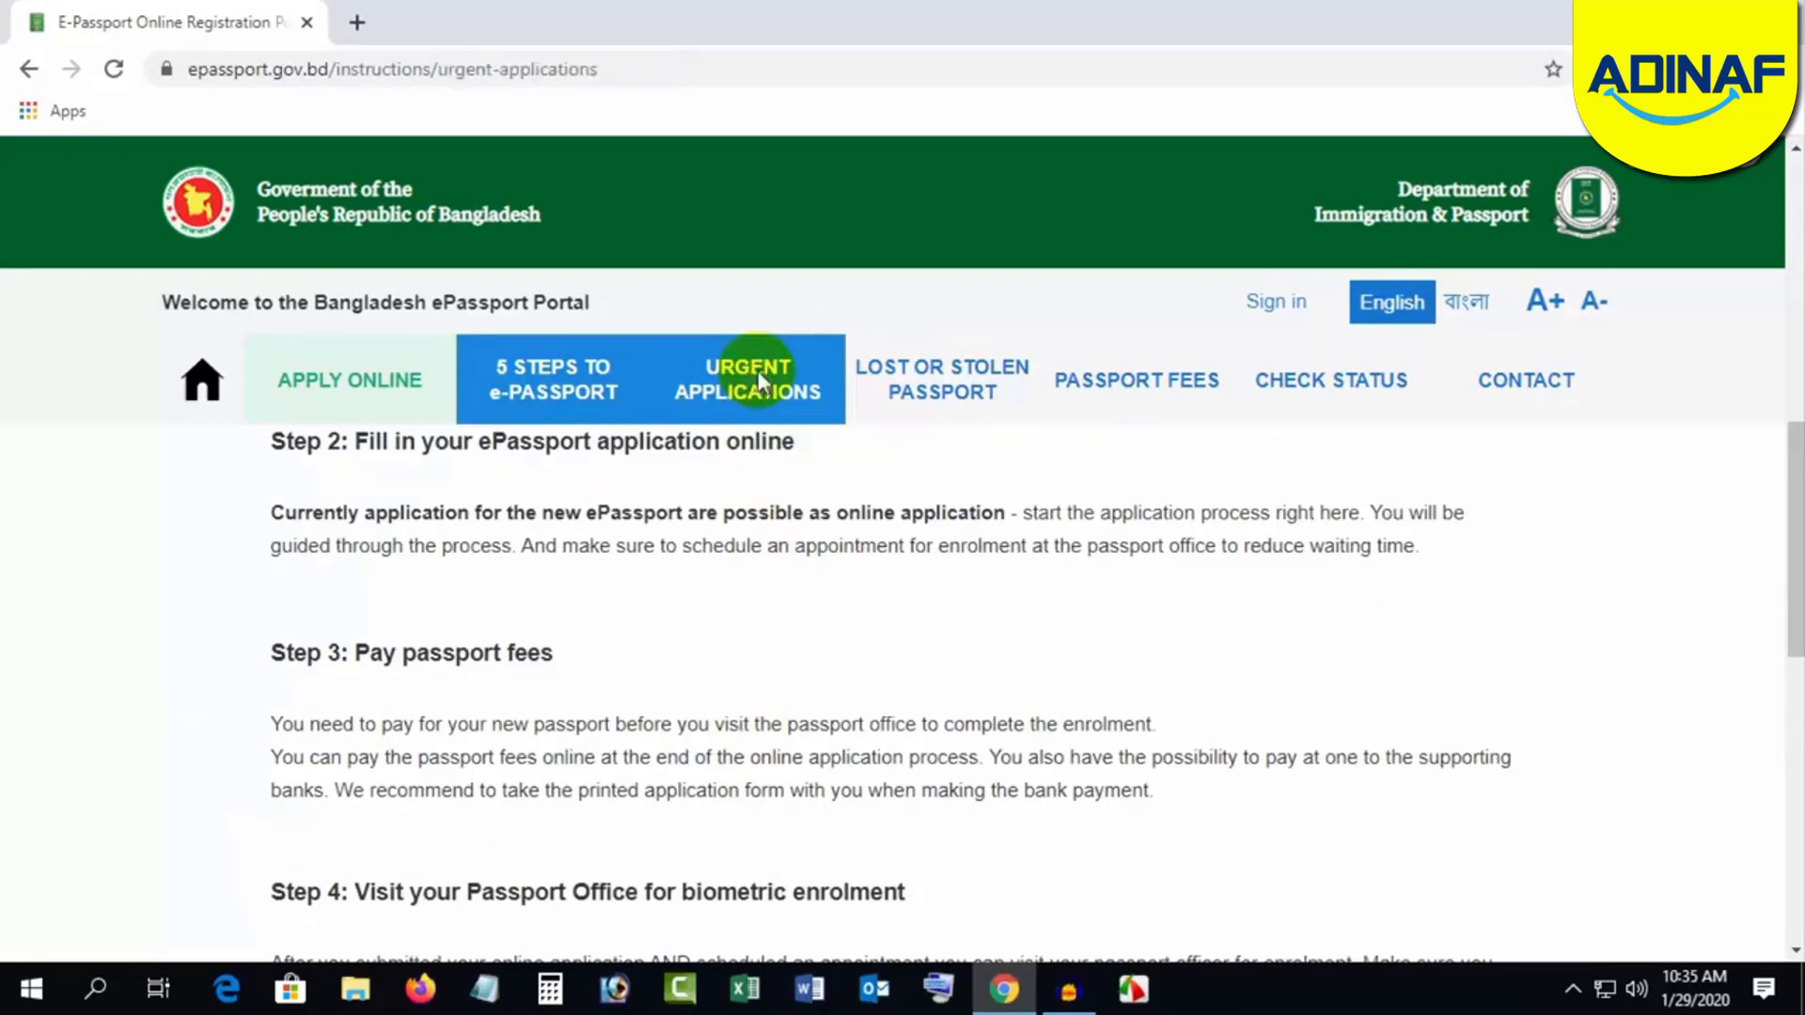
pyautogui.scroll(-2, 854, 854)
pyautogui.scroll(-2, 996, 778)
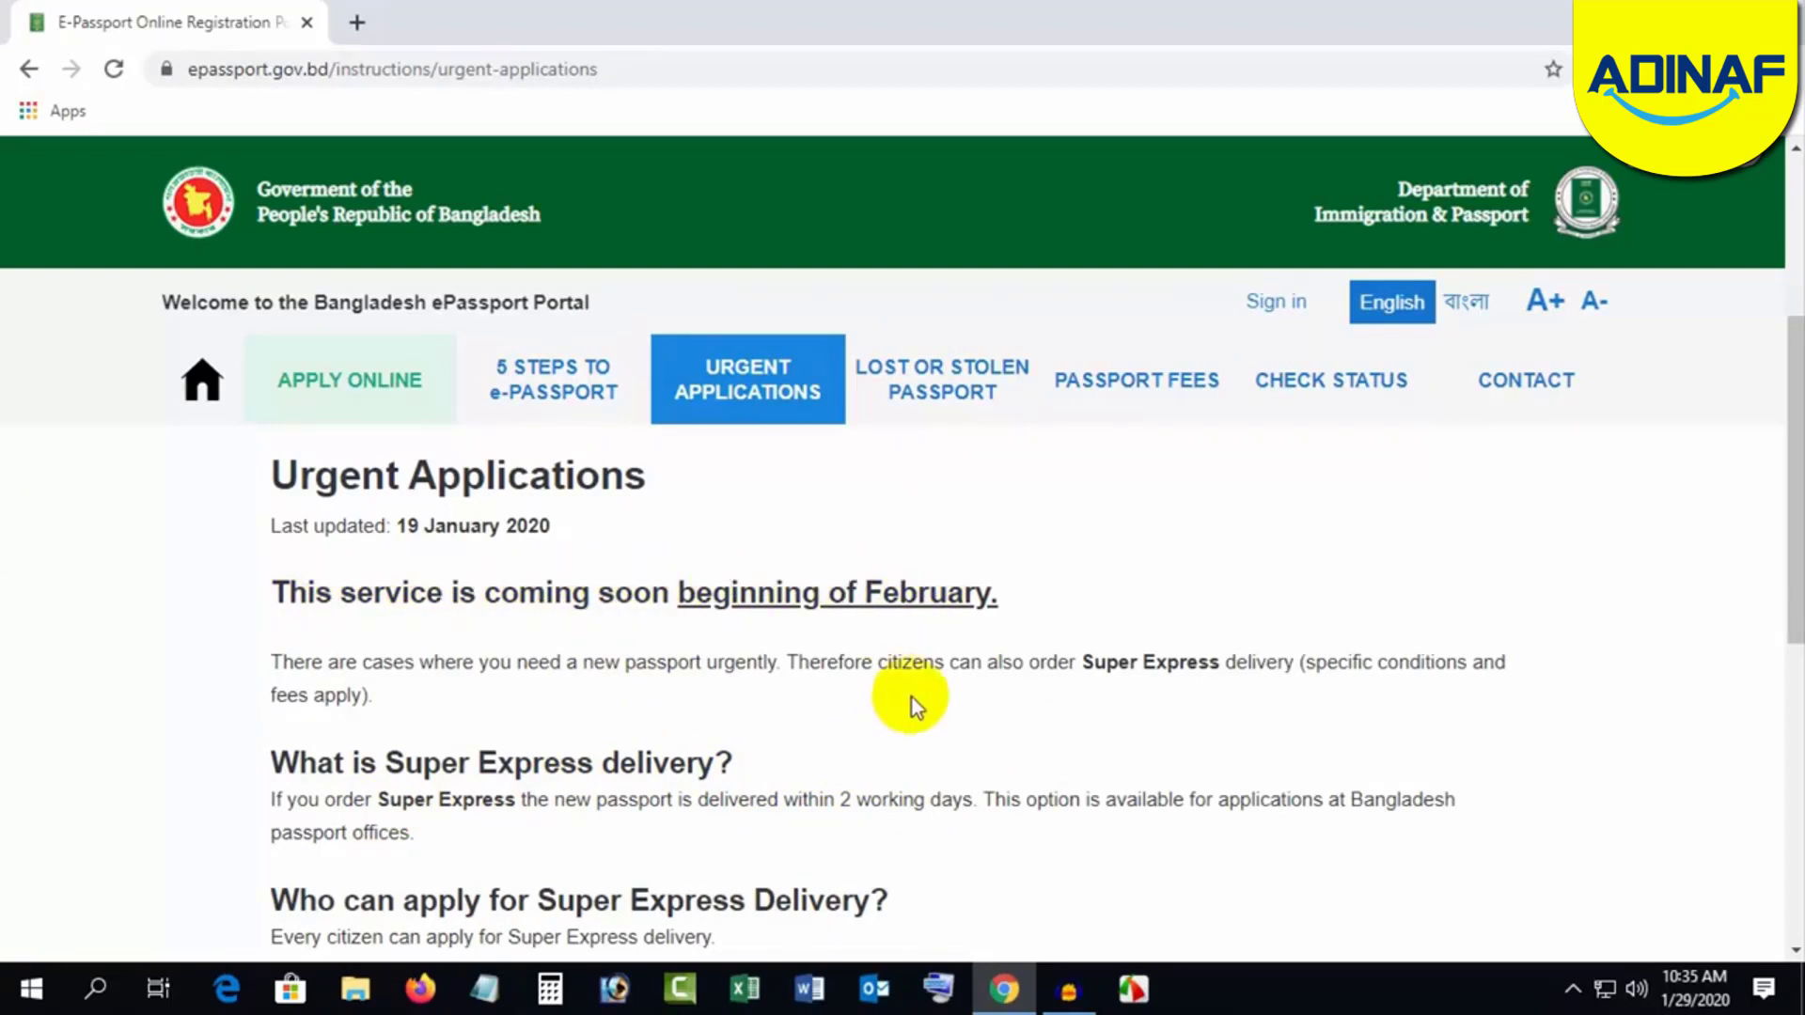
# Step: Read the Lost or Stolen Passport guidance page
pyautogui.click(919, 381)
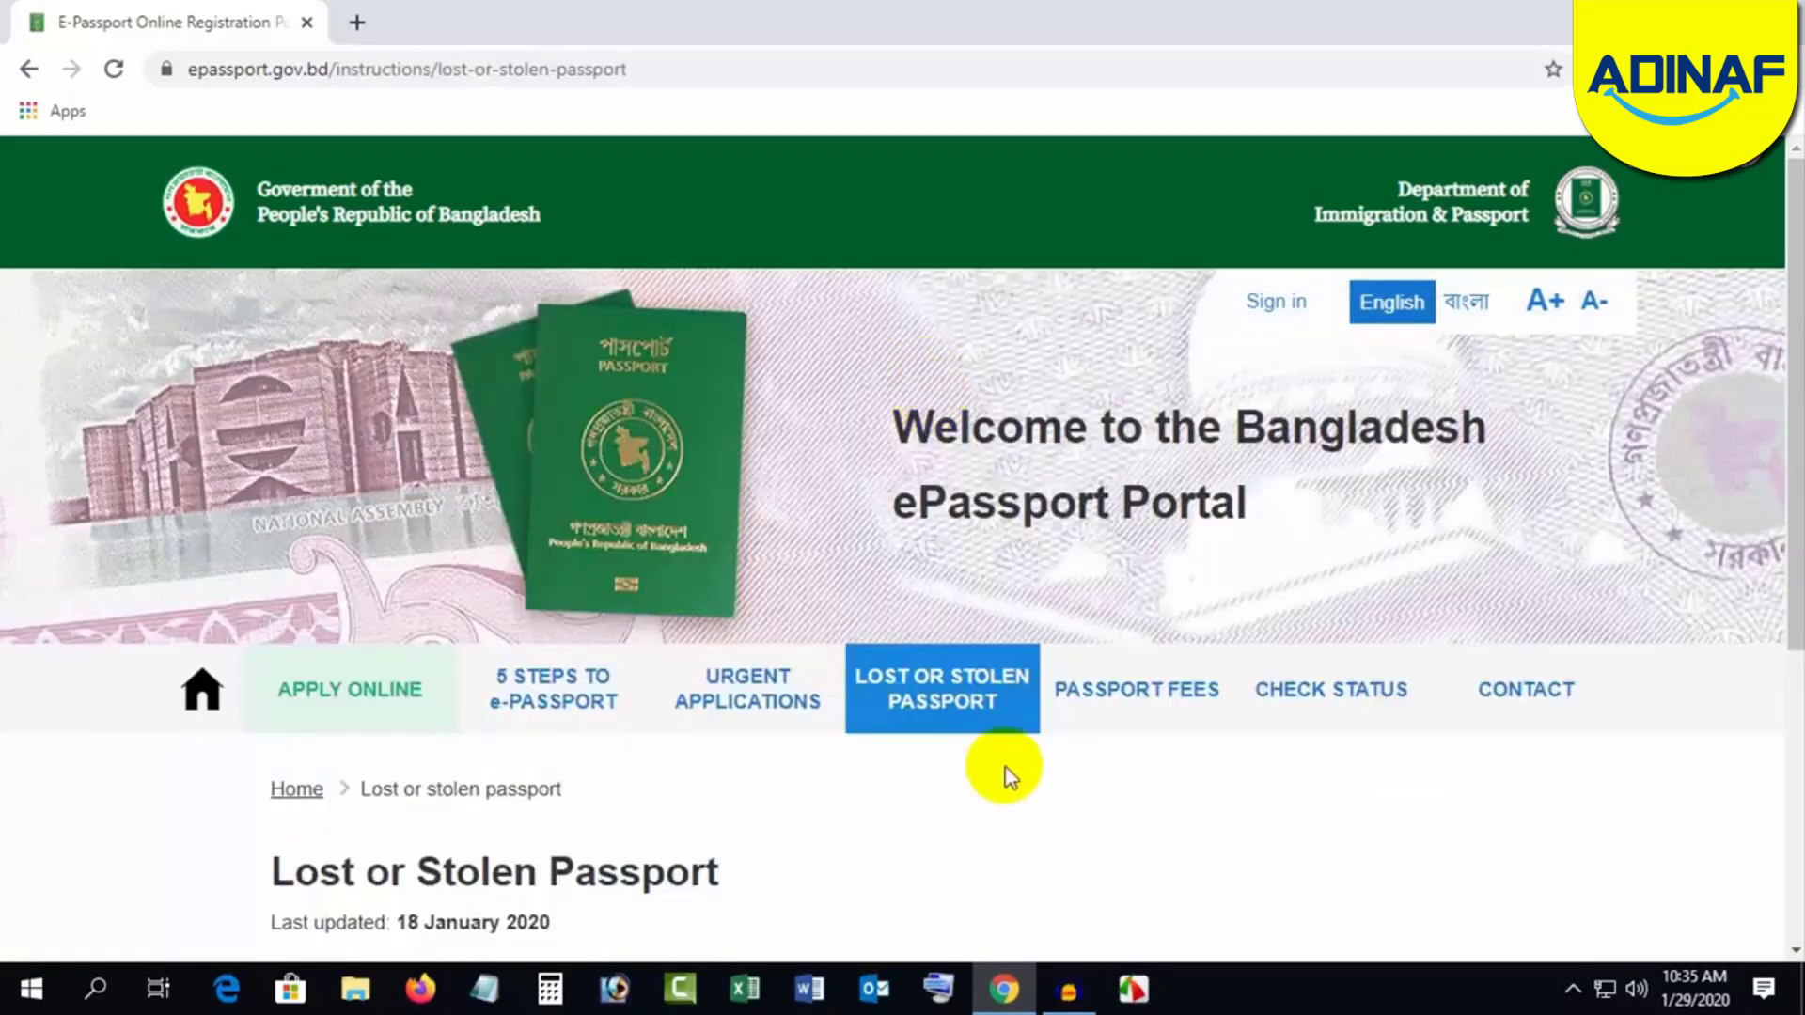
pyautogui.scroll(-3, 974, 813)
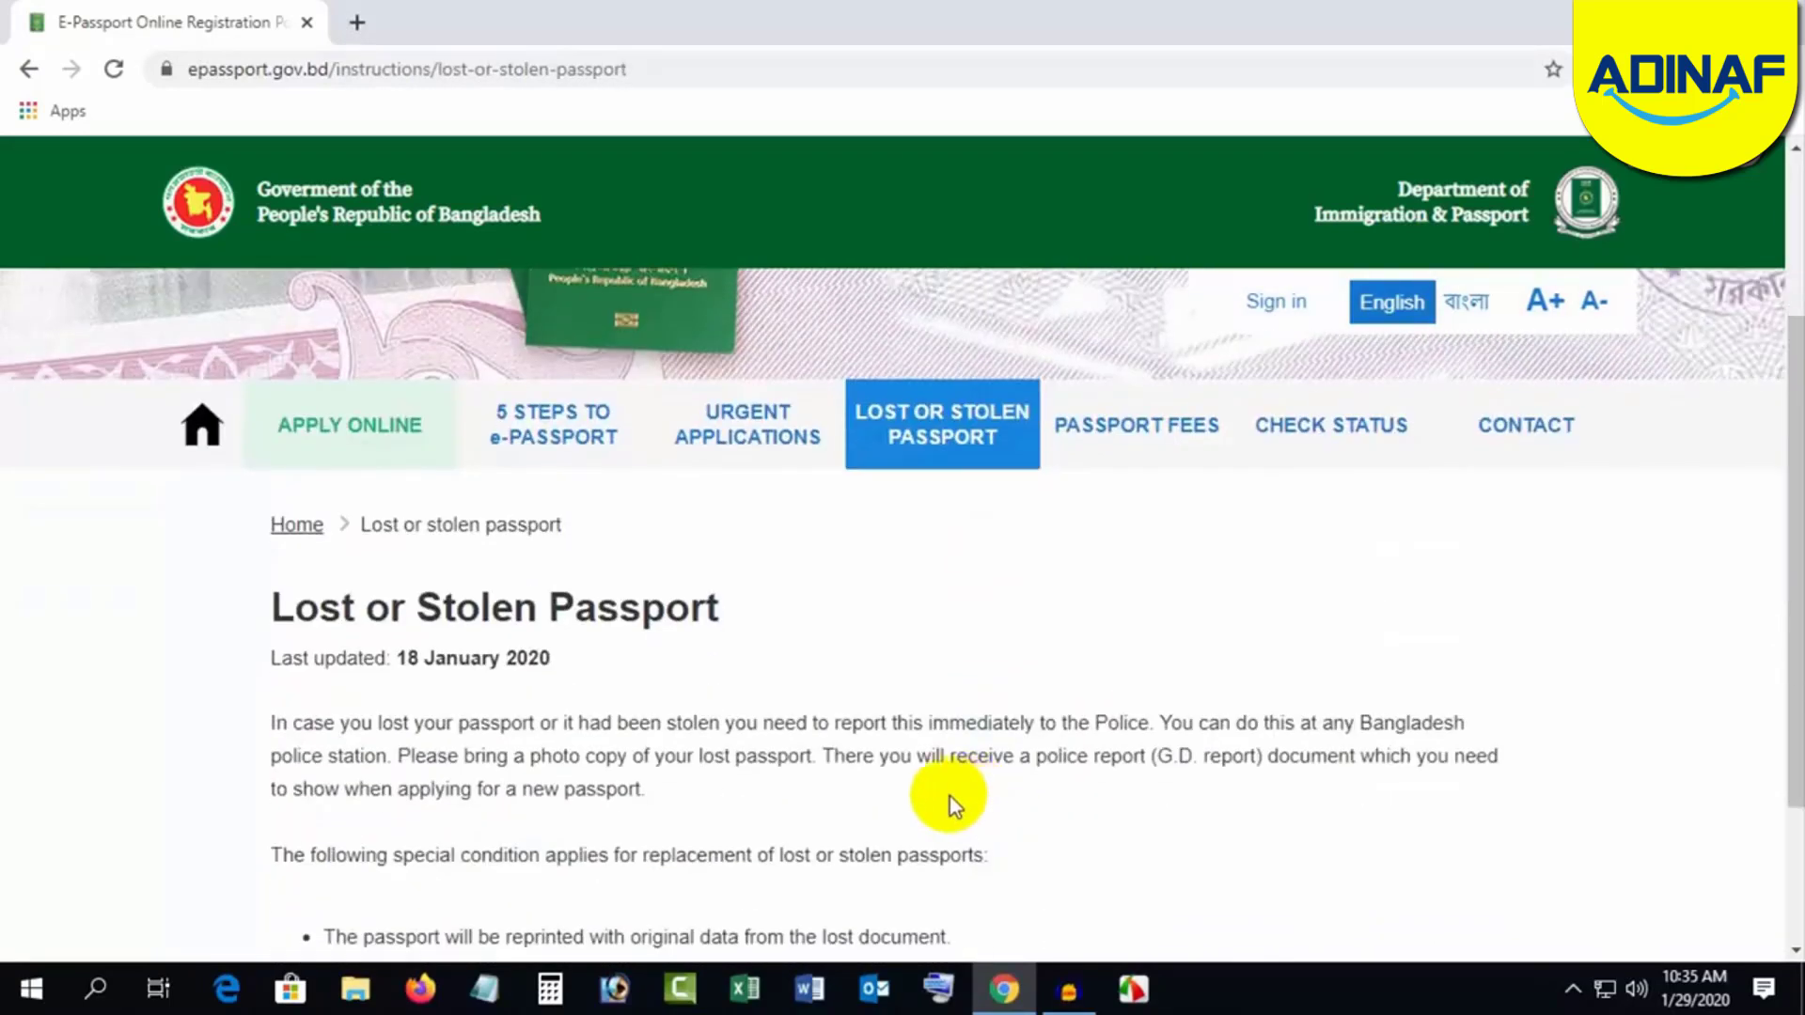
pyautogui.scroll(-3, 950, 798)
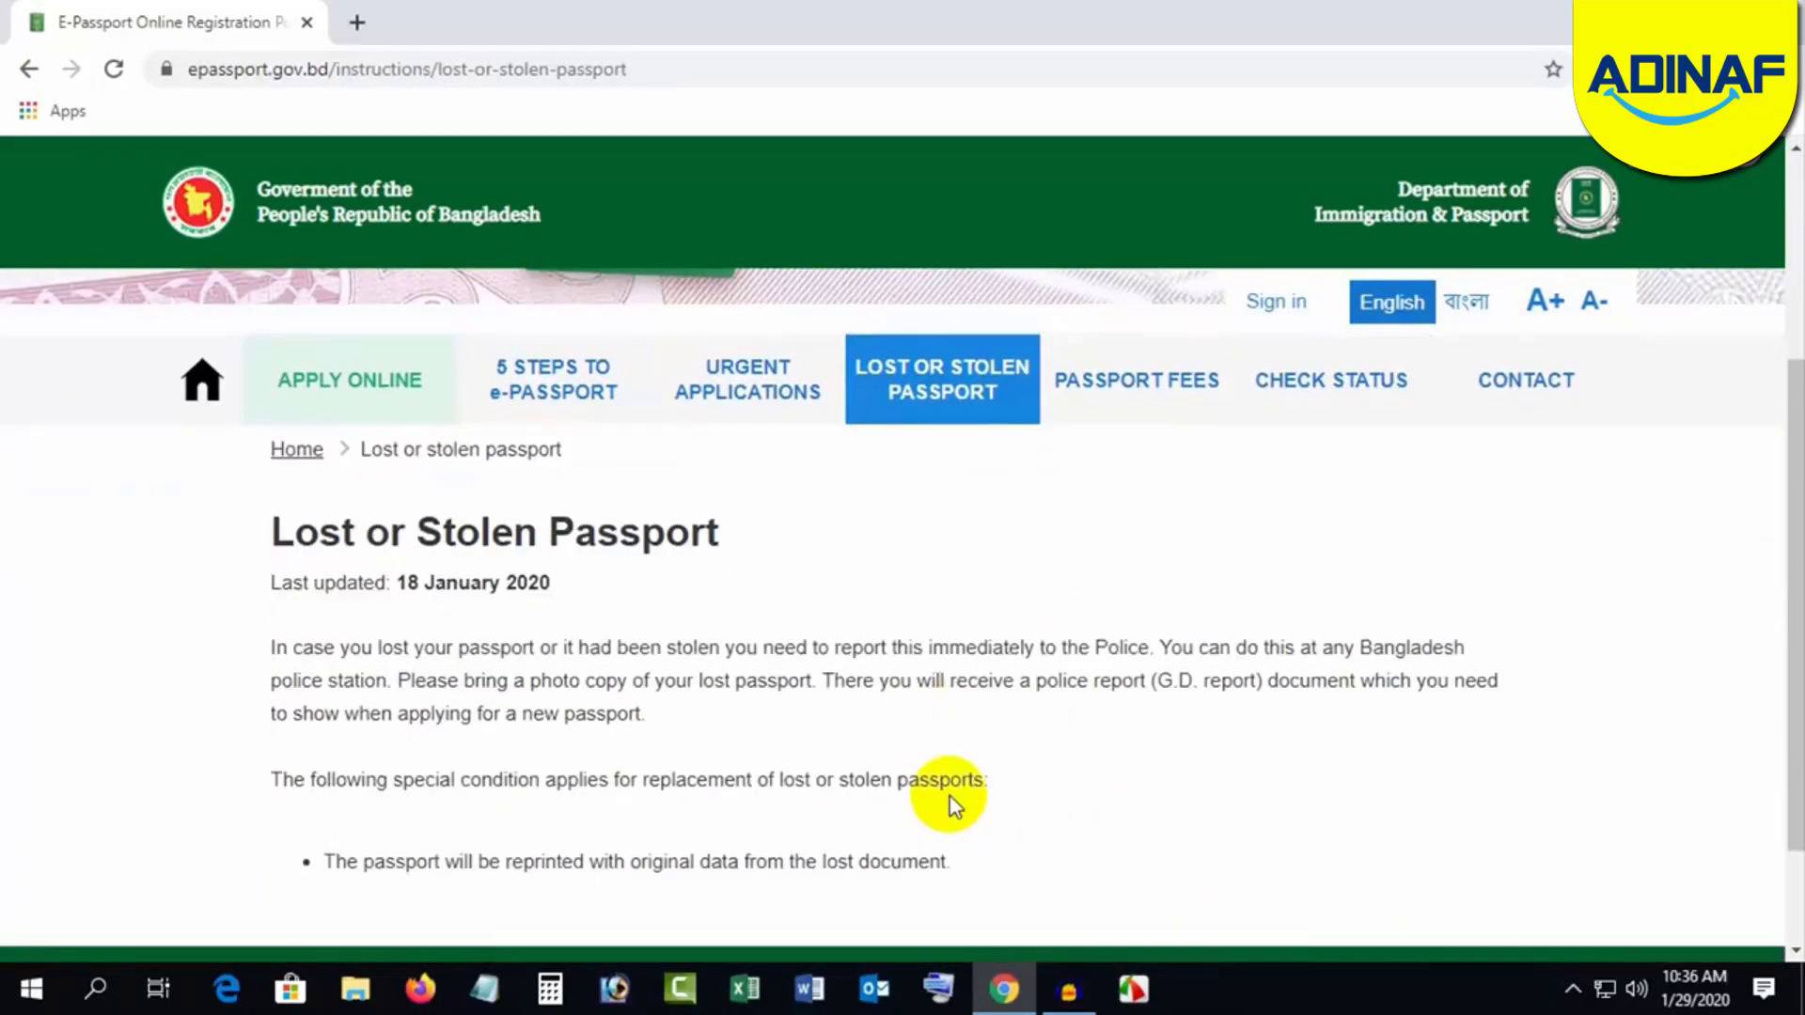
pyautogui.scroll(4, 894, 771)
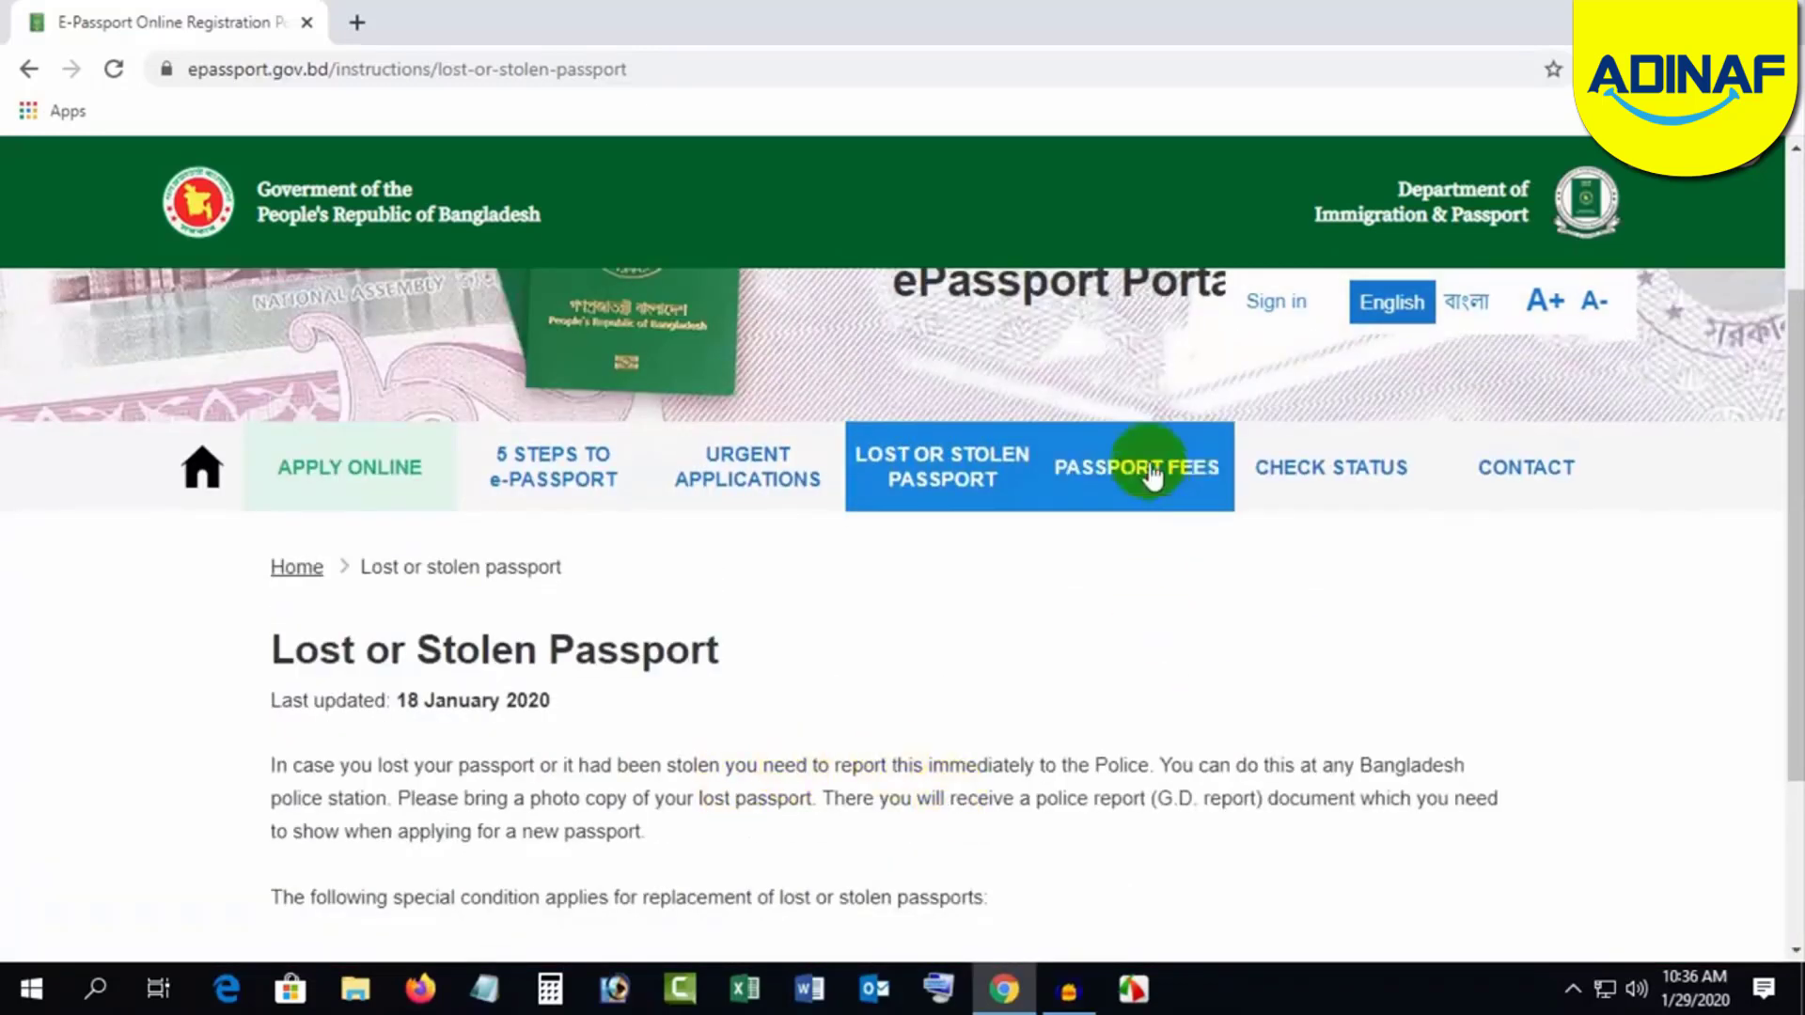
# Step: Review the passport fees and payment options
pyautogui.click(1149, 465)
pyautogui.scroll(-1, 1119, 797)
pyautogui.scroll(-3, 1100, 778)
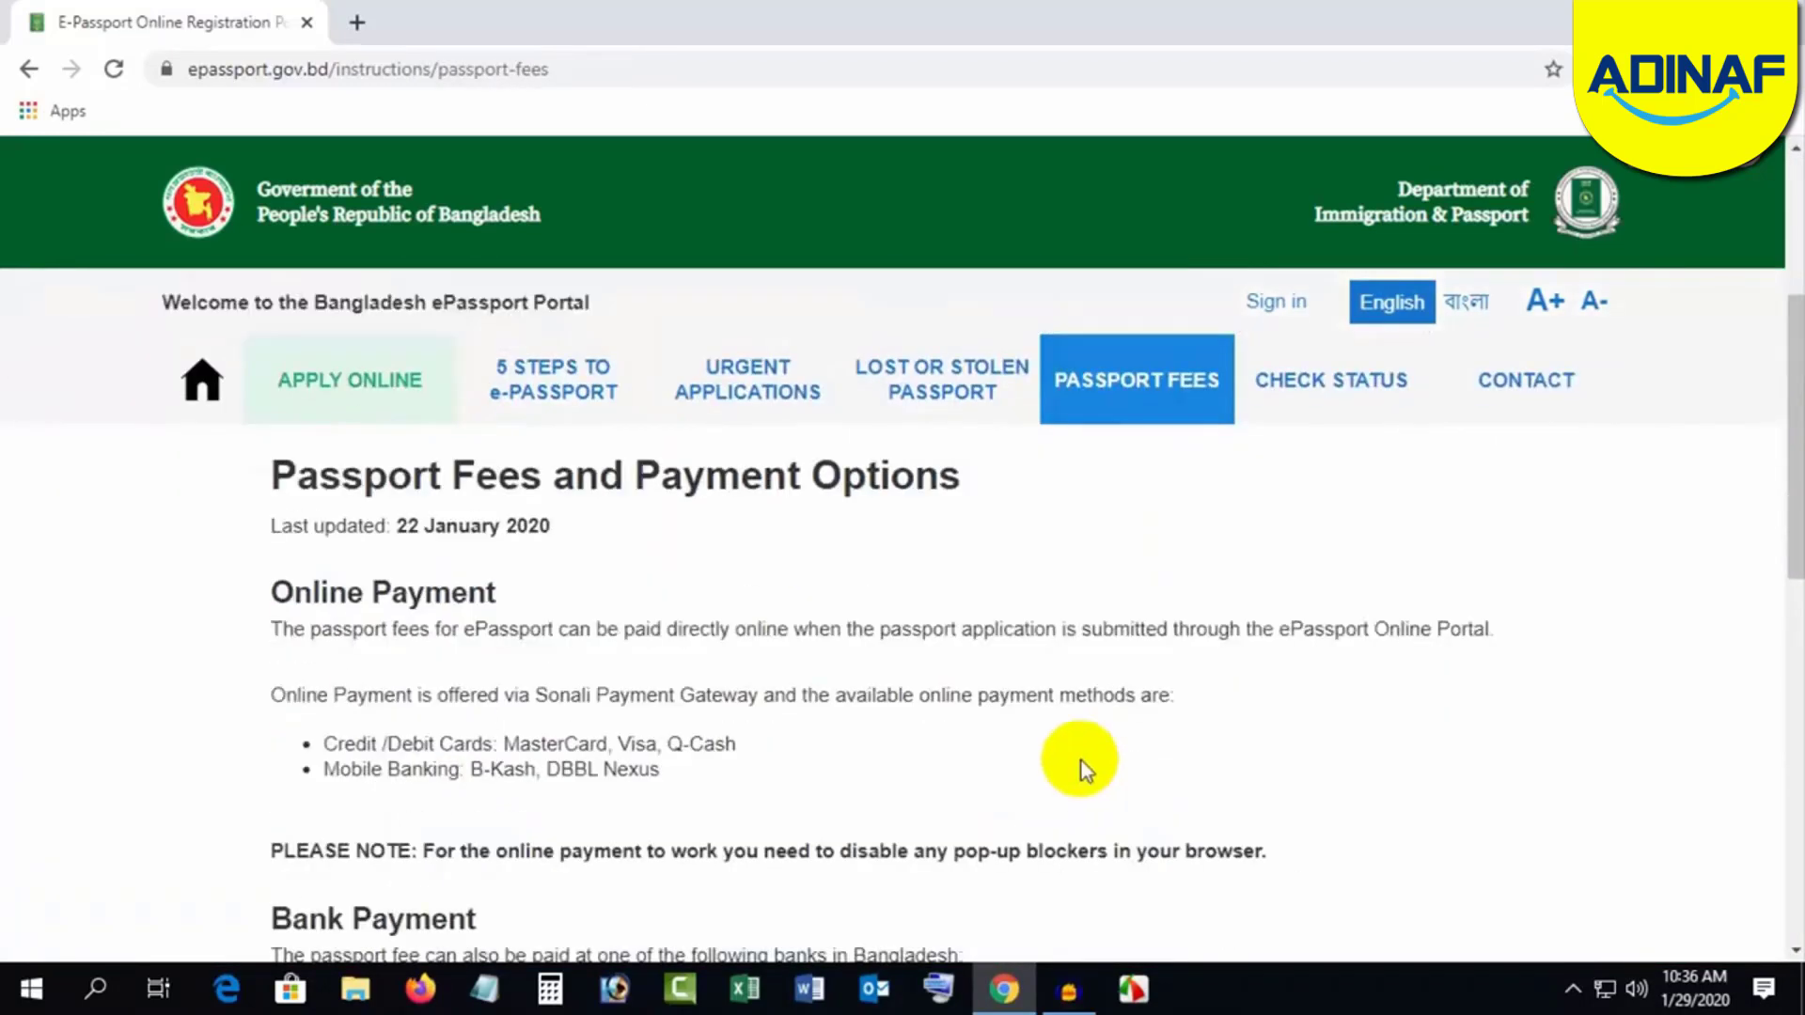
pyautogui.scroll(-3, 938, 715)
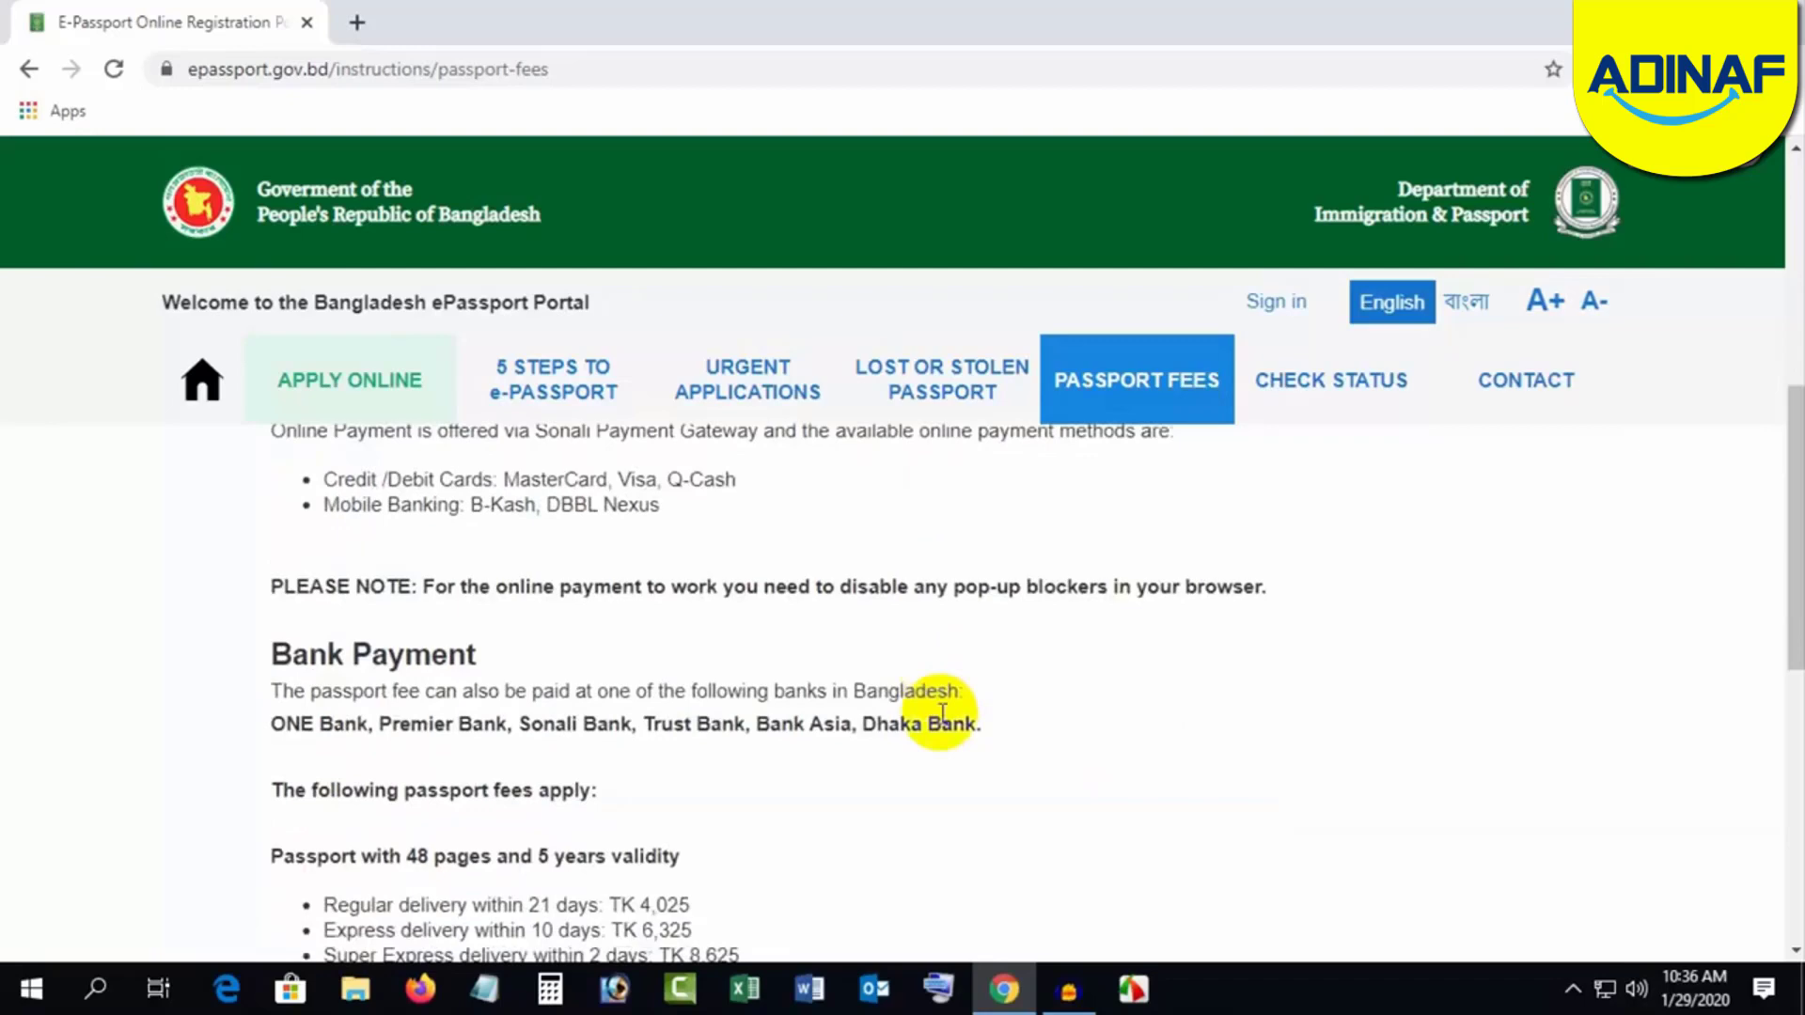
pyautogui.scroll(-4, 940, 713)
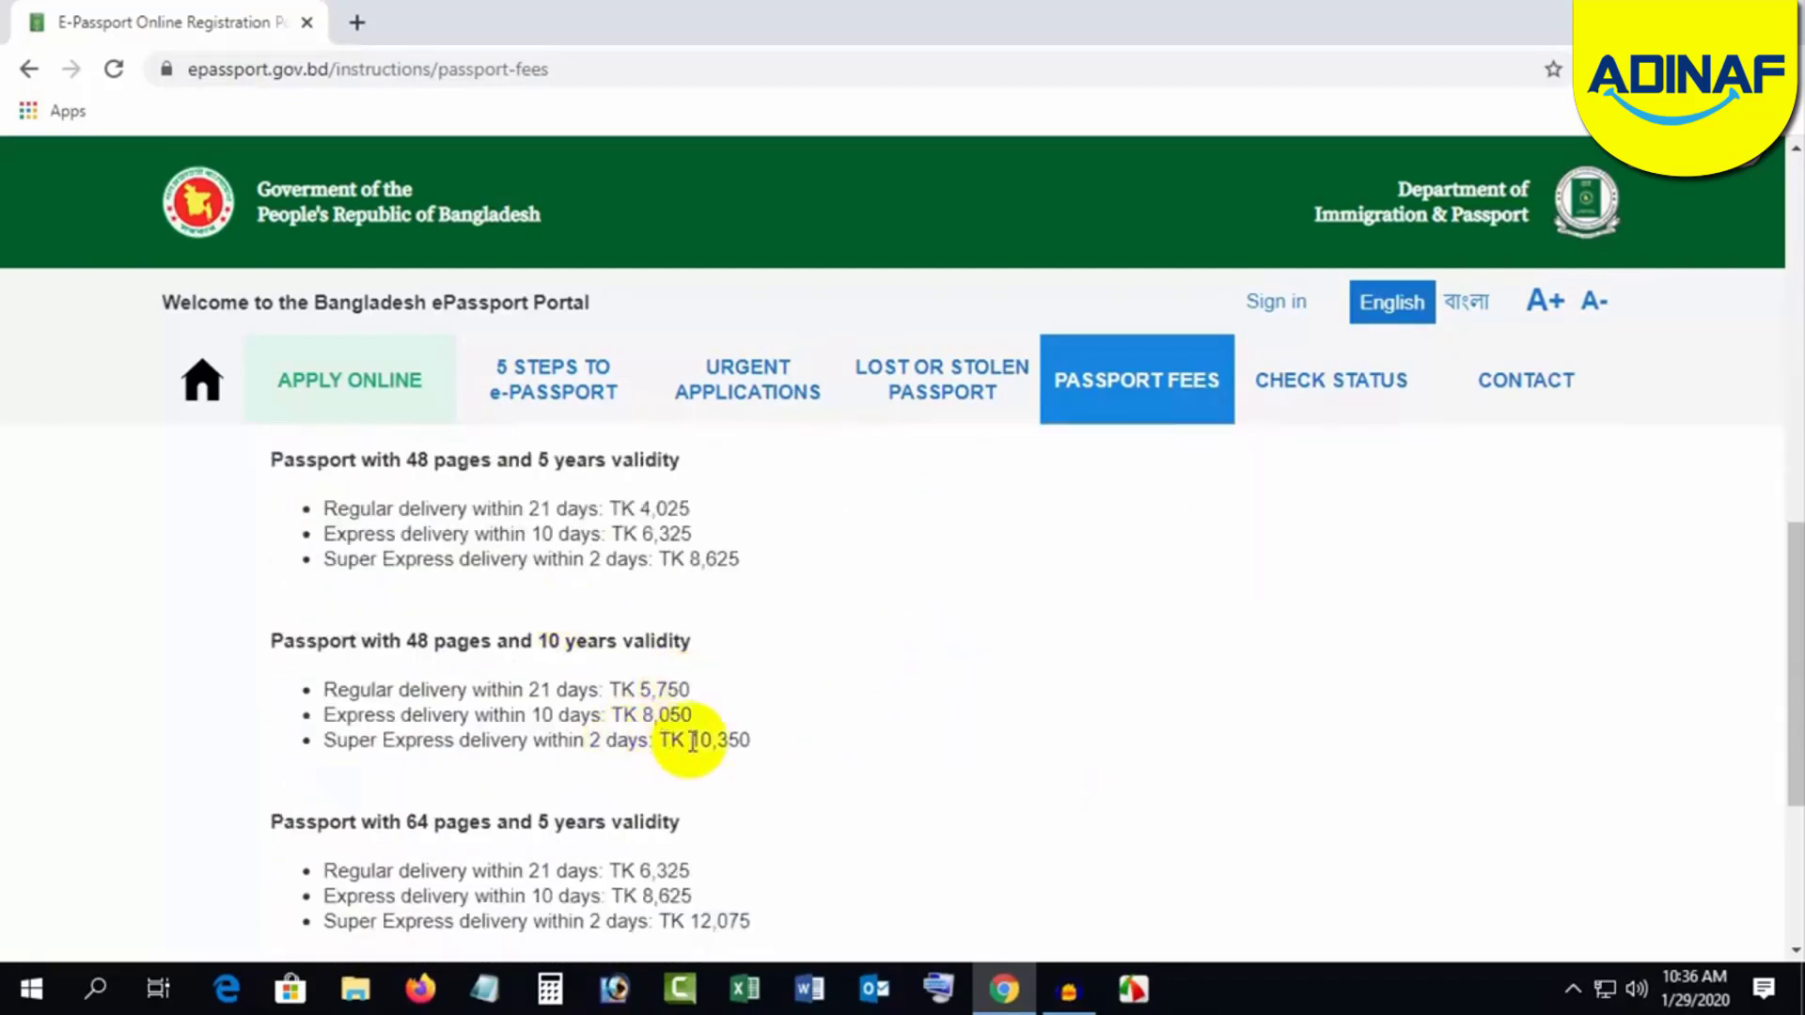
pyautogui.scroll(-3, 693, 741)
pyautogui.scroll(7, 718, 725)
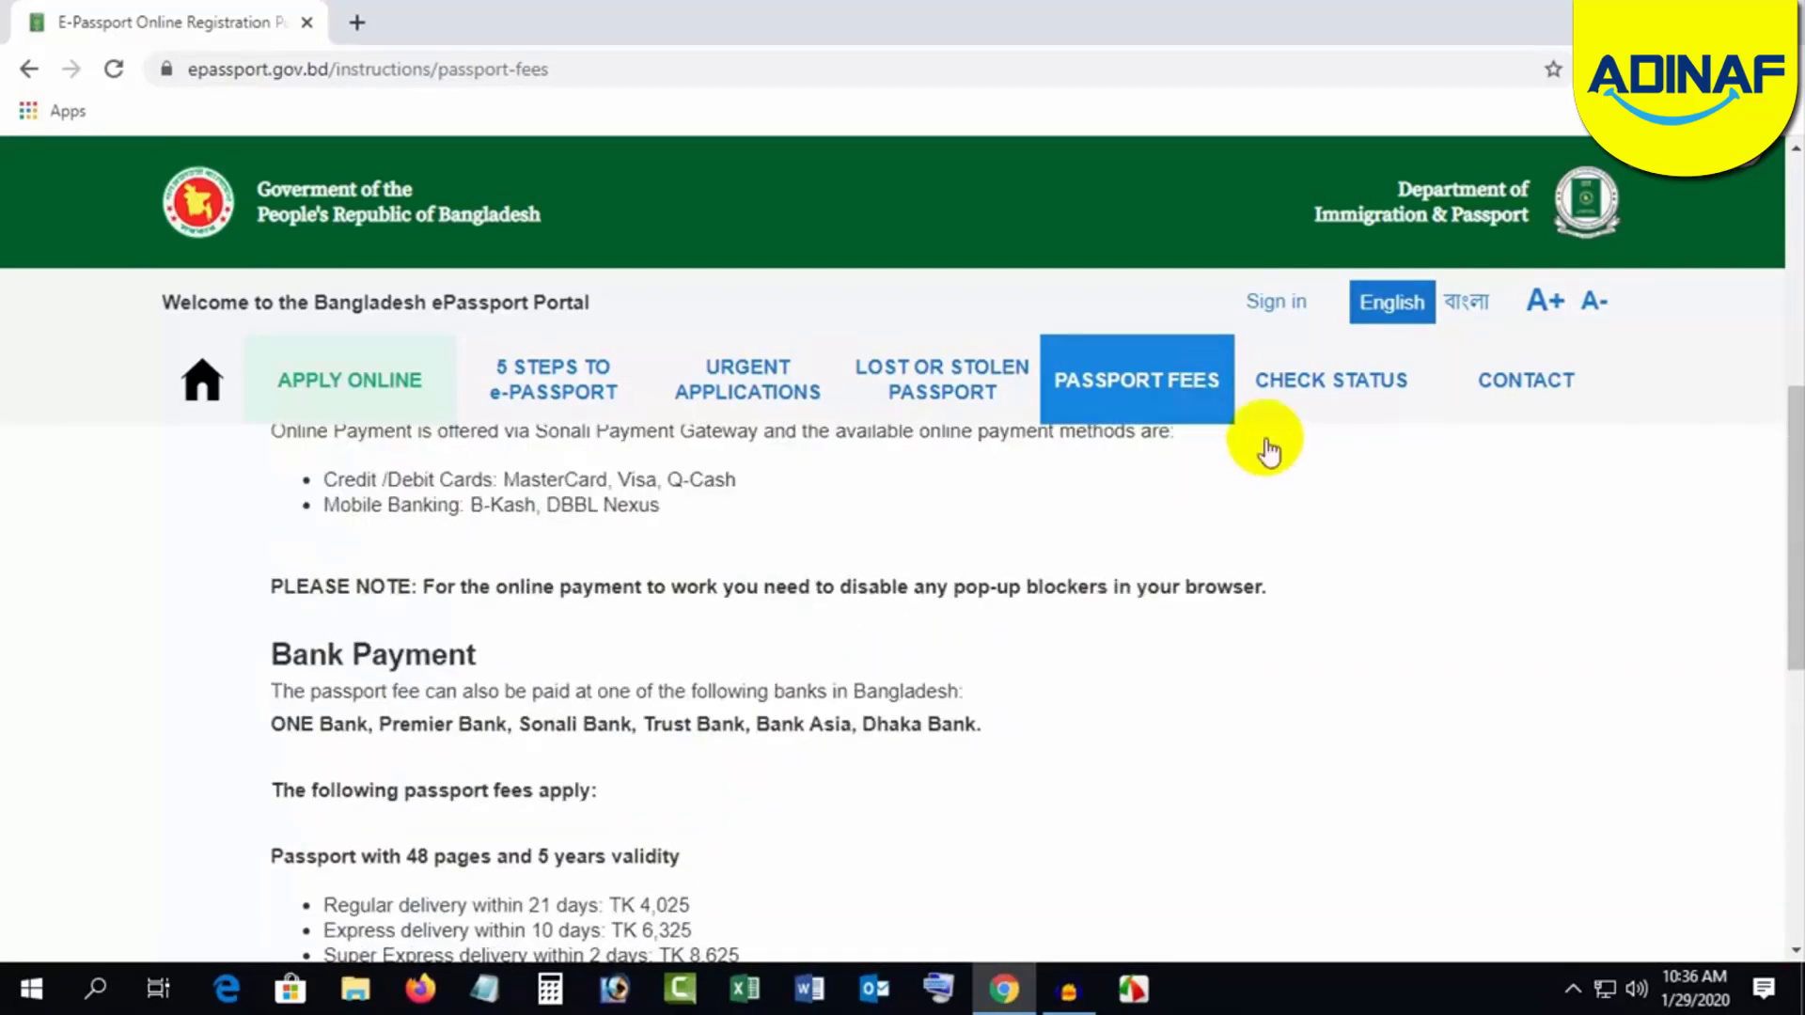
# Step: Look over the Check Status application form
pyautogui.click(1298, 387)
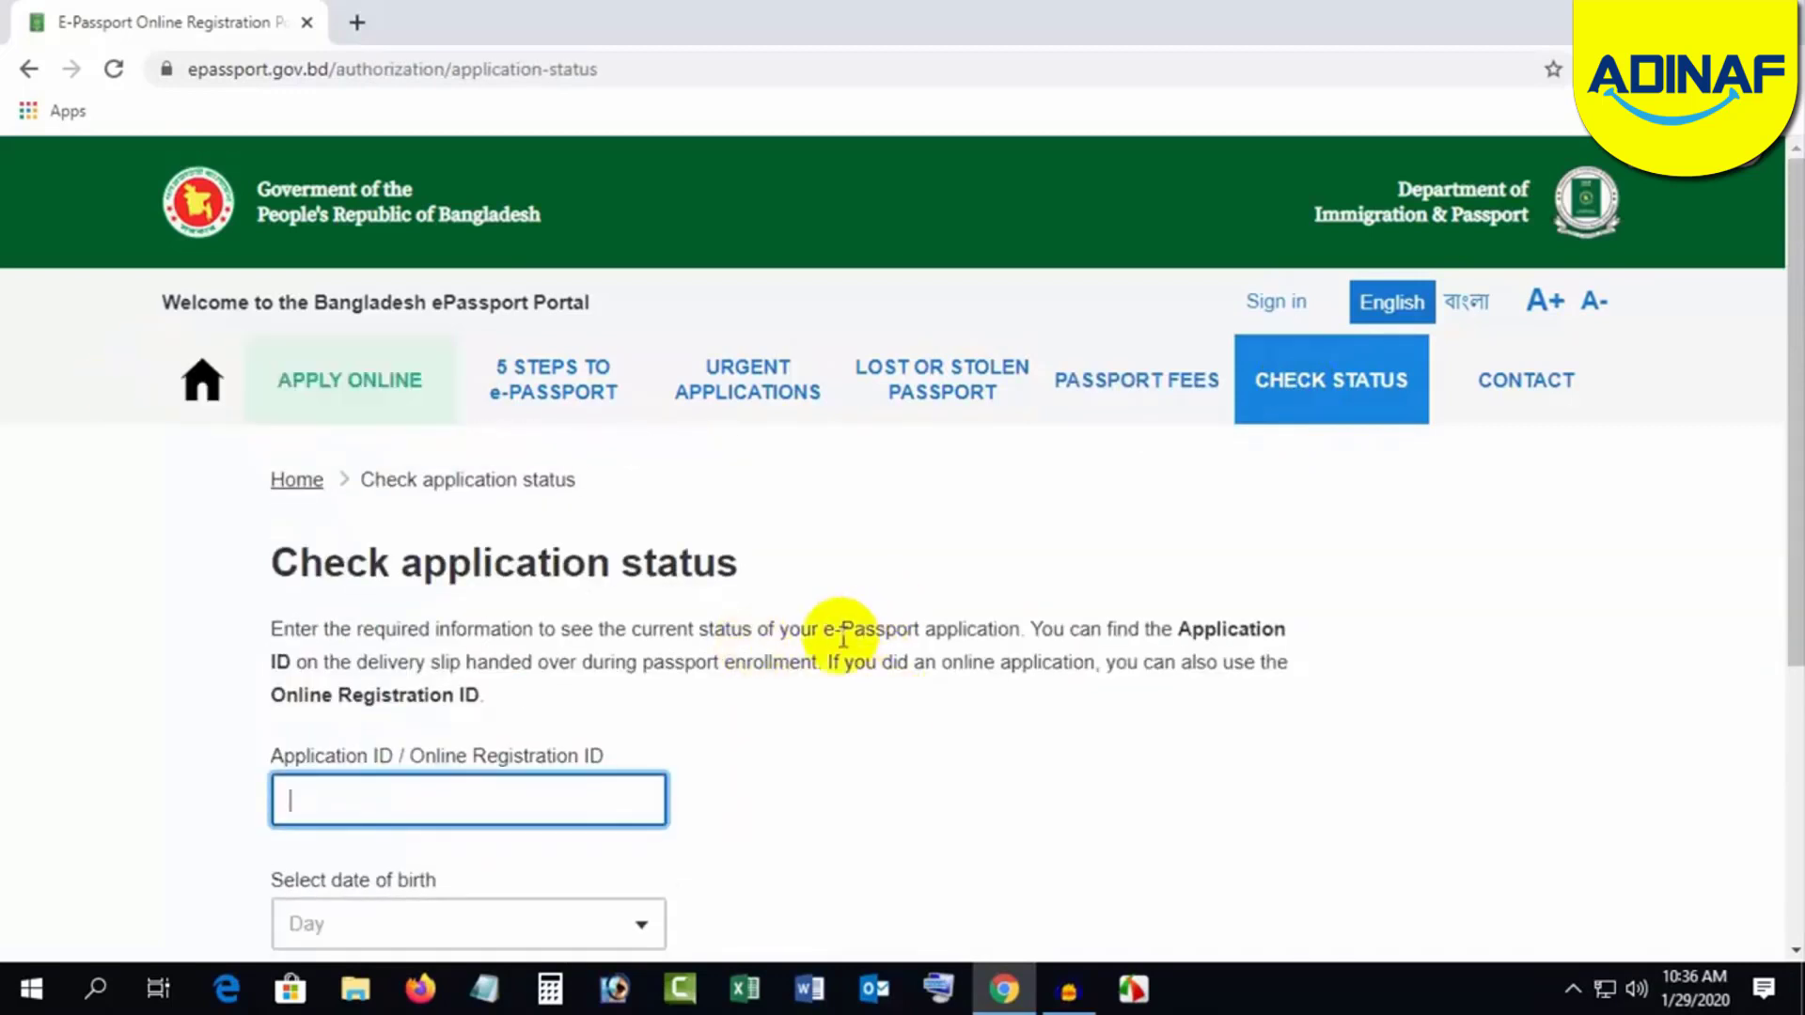
pyautogui.scroll(-1, 758, 633)
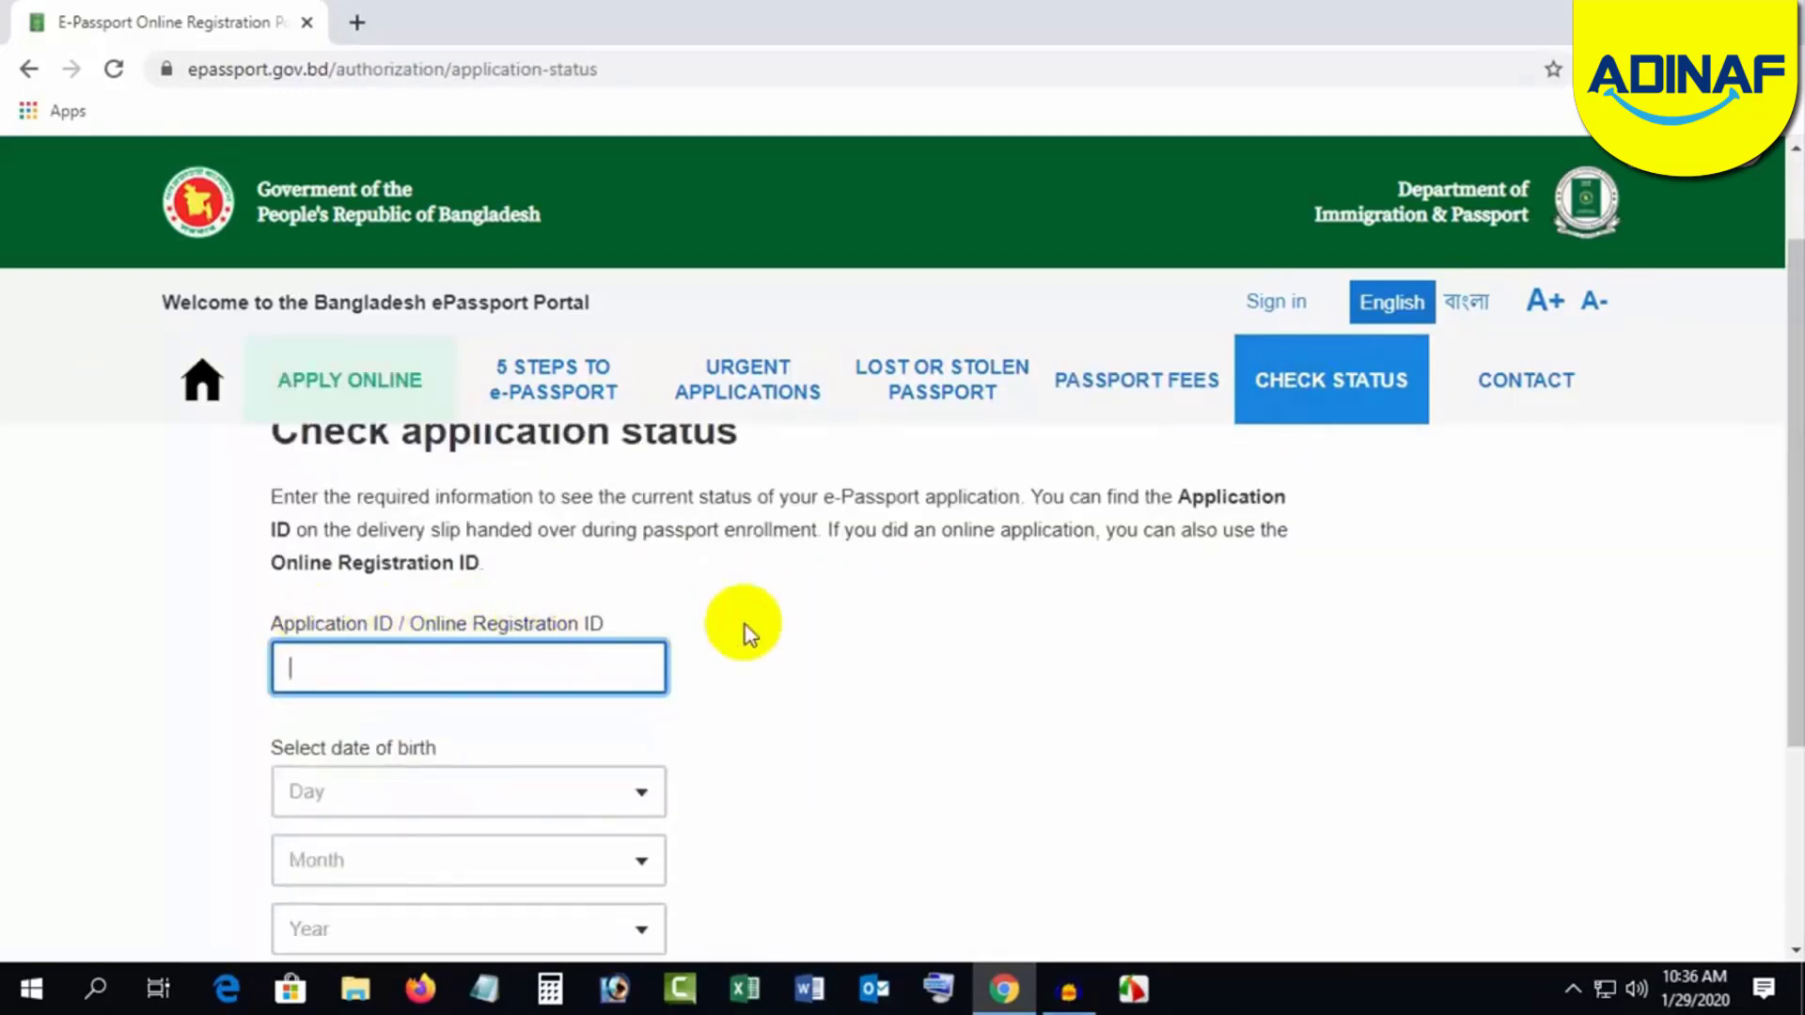
pyautogui.scroll(-1, 788, 674)
pyautogui.scroll(-2, 788, 674)
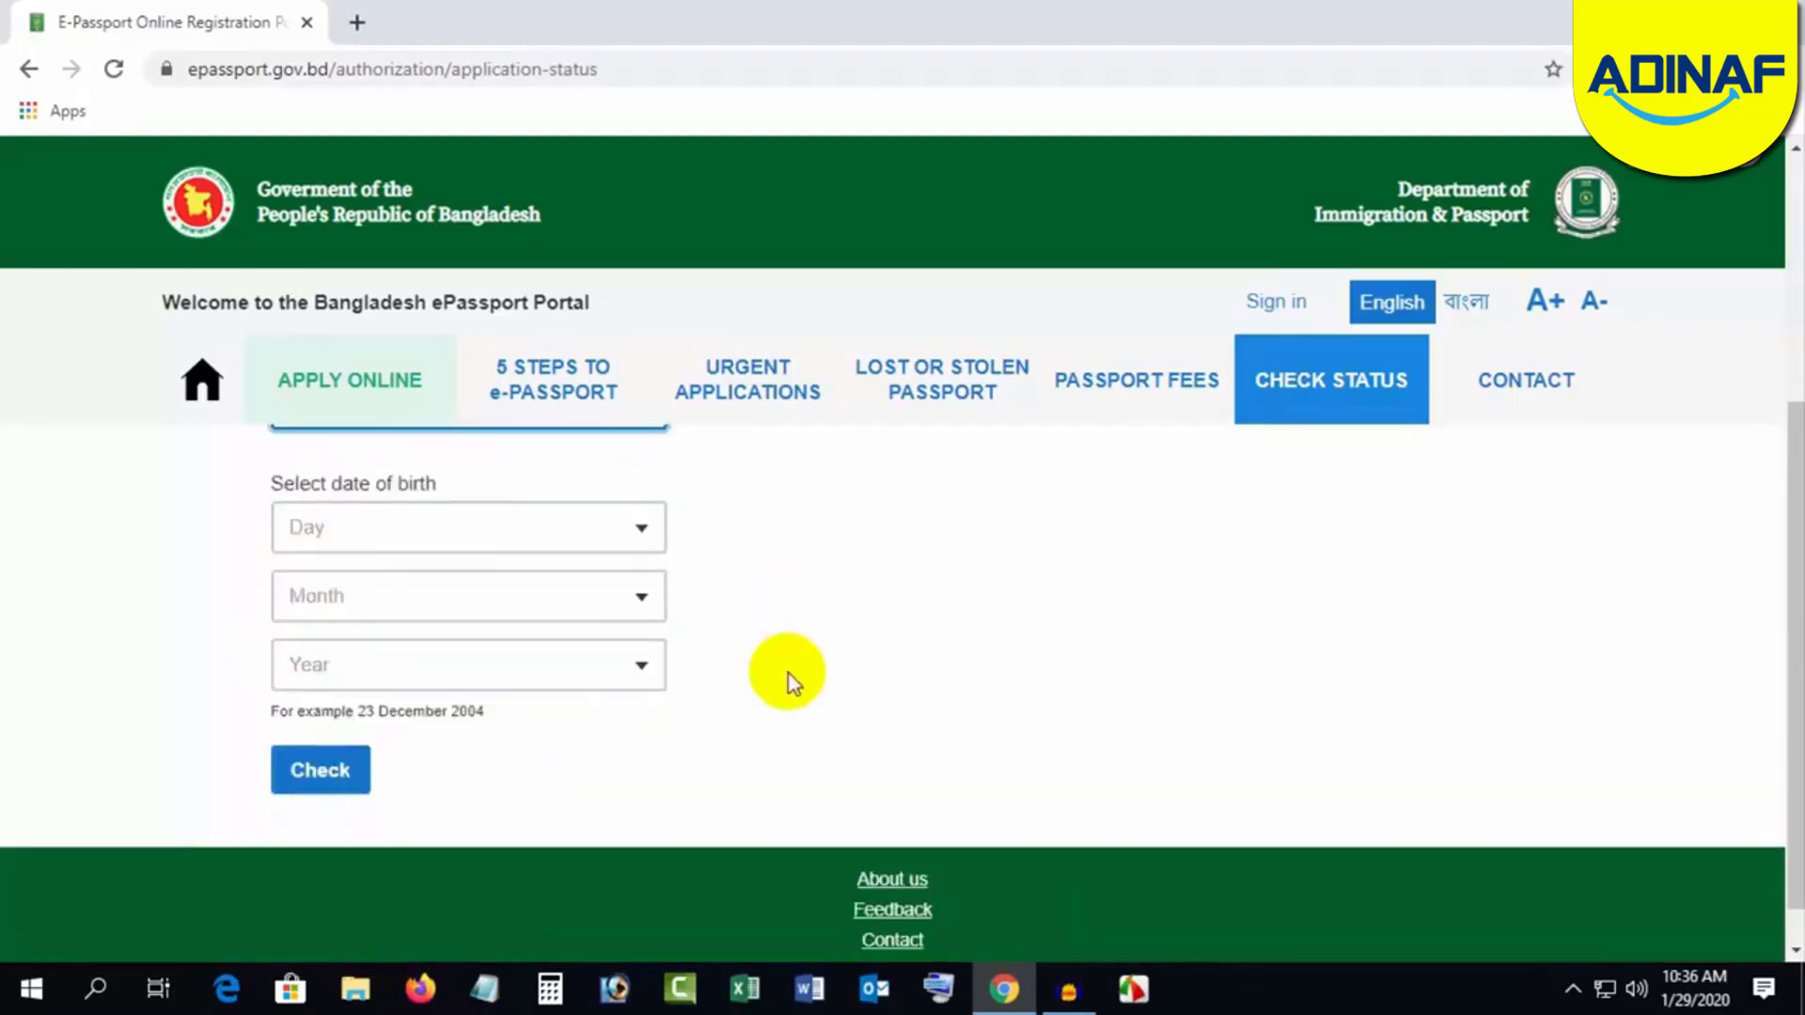
pyautogui.scroll(3, 787, 675)
# Step: Read the Contact page, then start the Apply Online application
pyautogui.click(1493, 383)
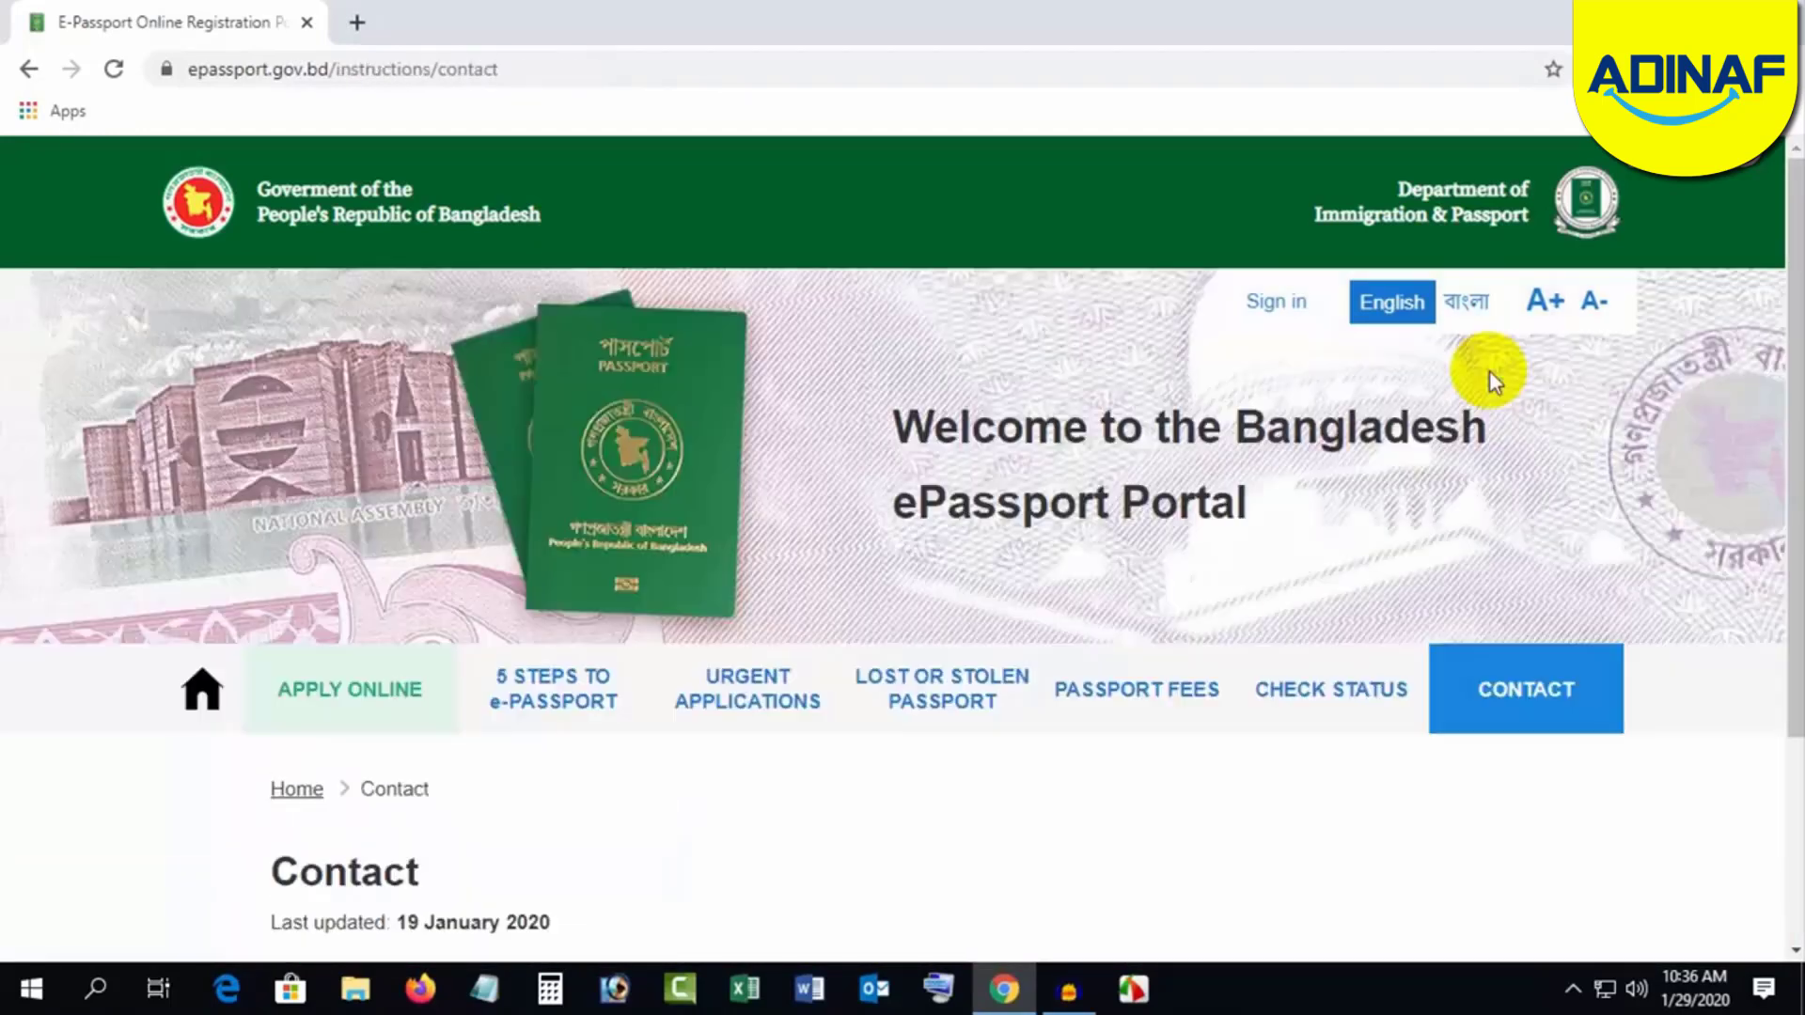
pyautogui.scroll(-3, 828, 817)
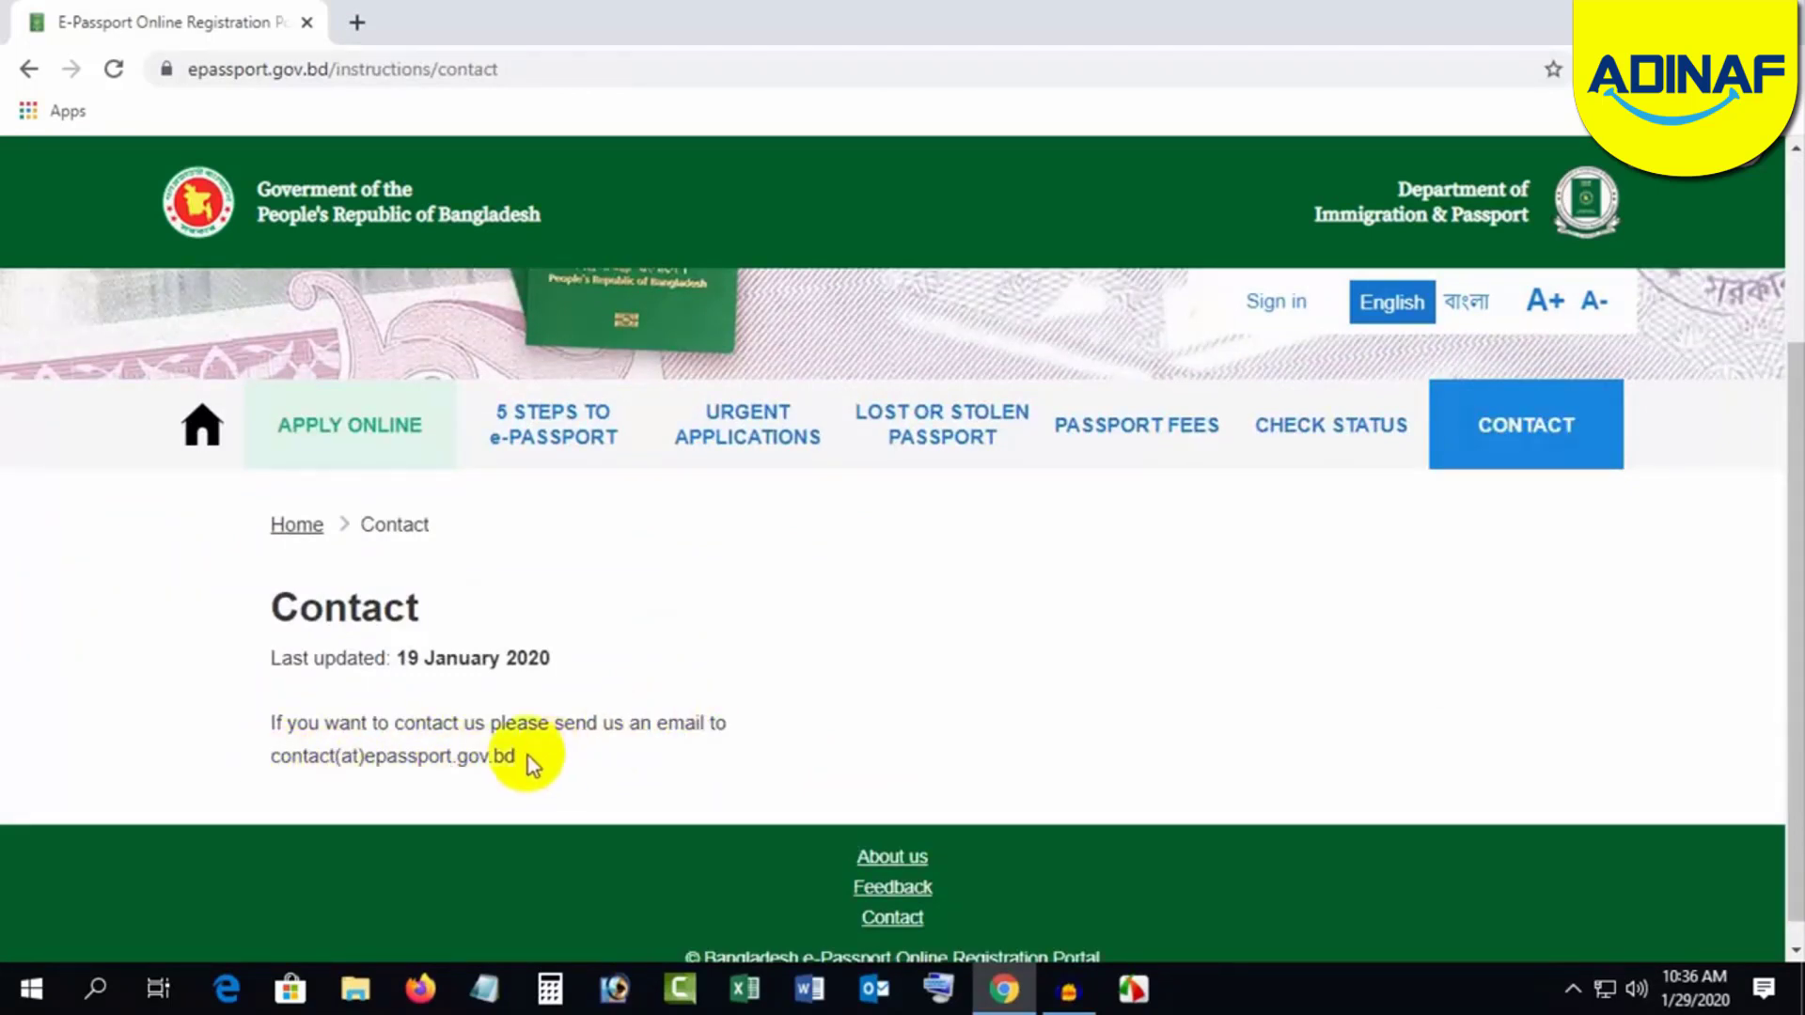
pyautogui.scroll(2, 607, 747)
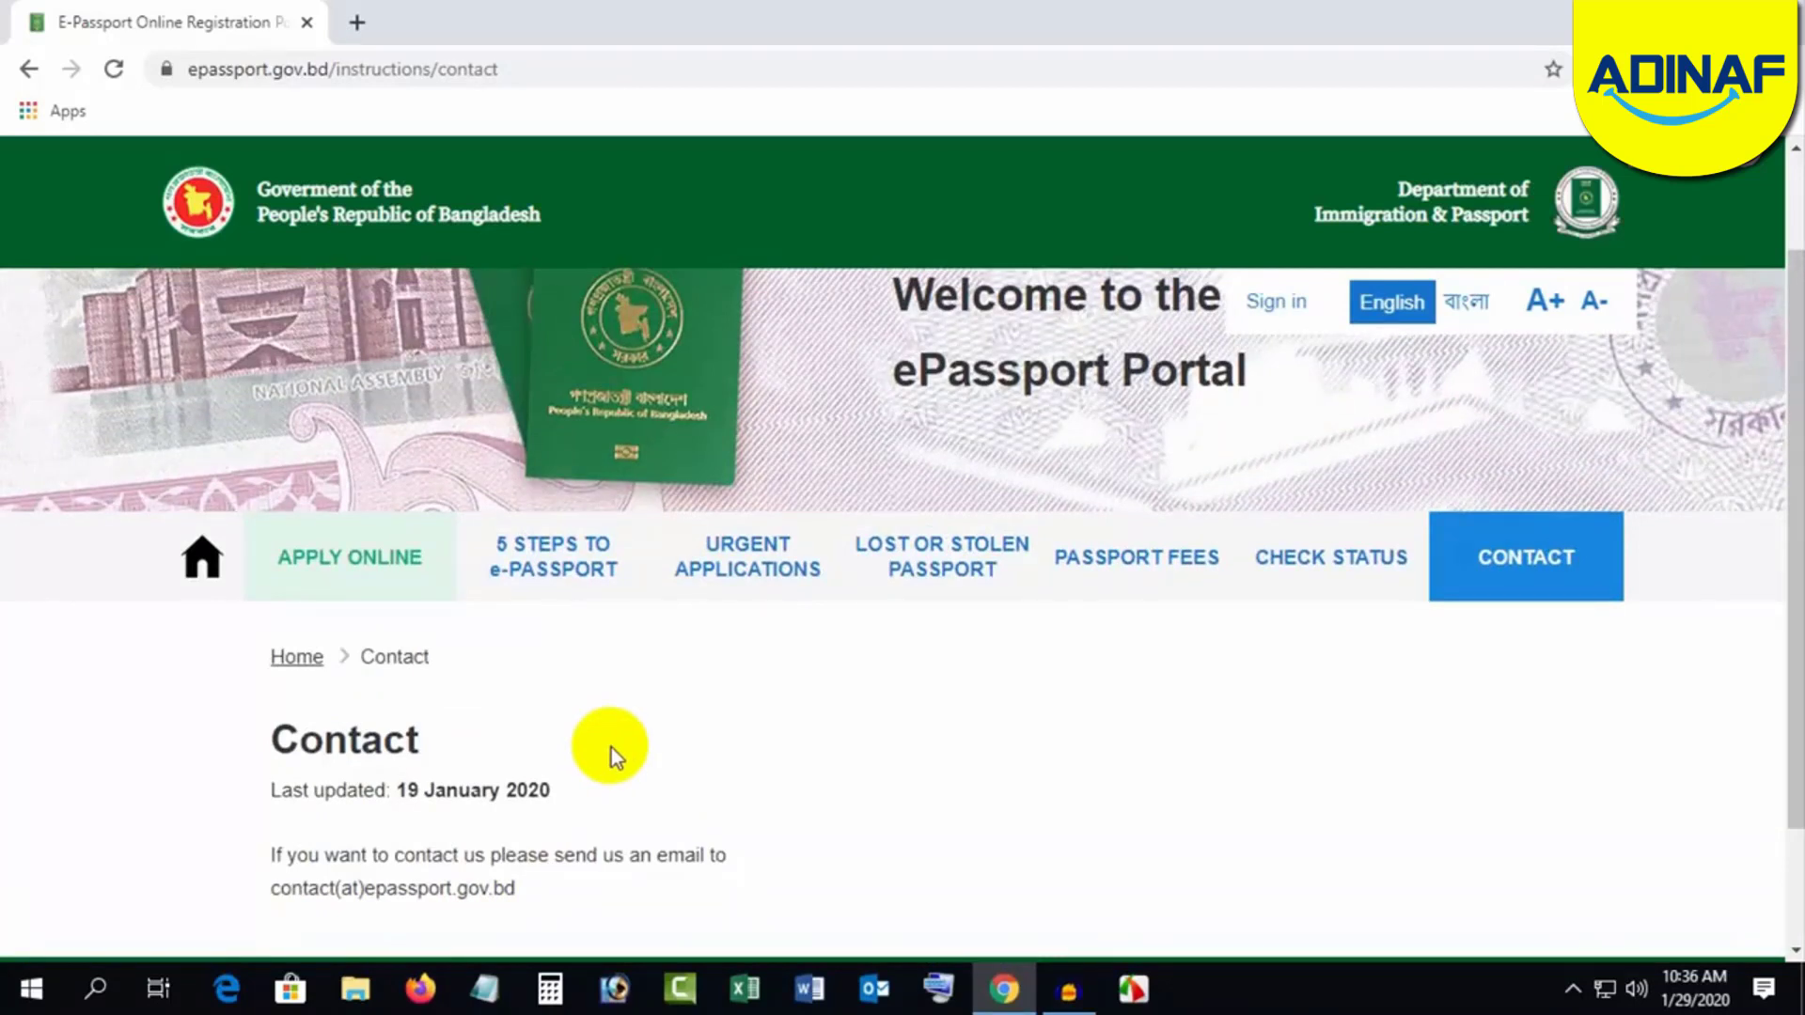
pyautogui.click(349, 565)
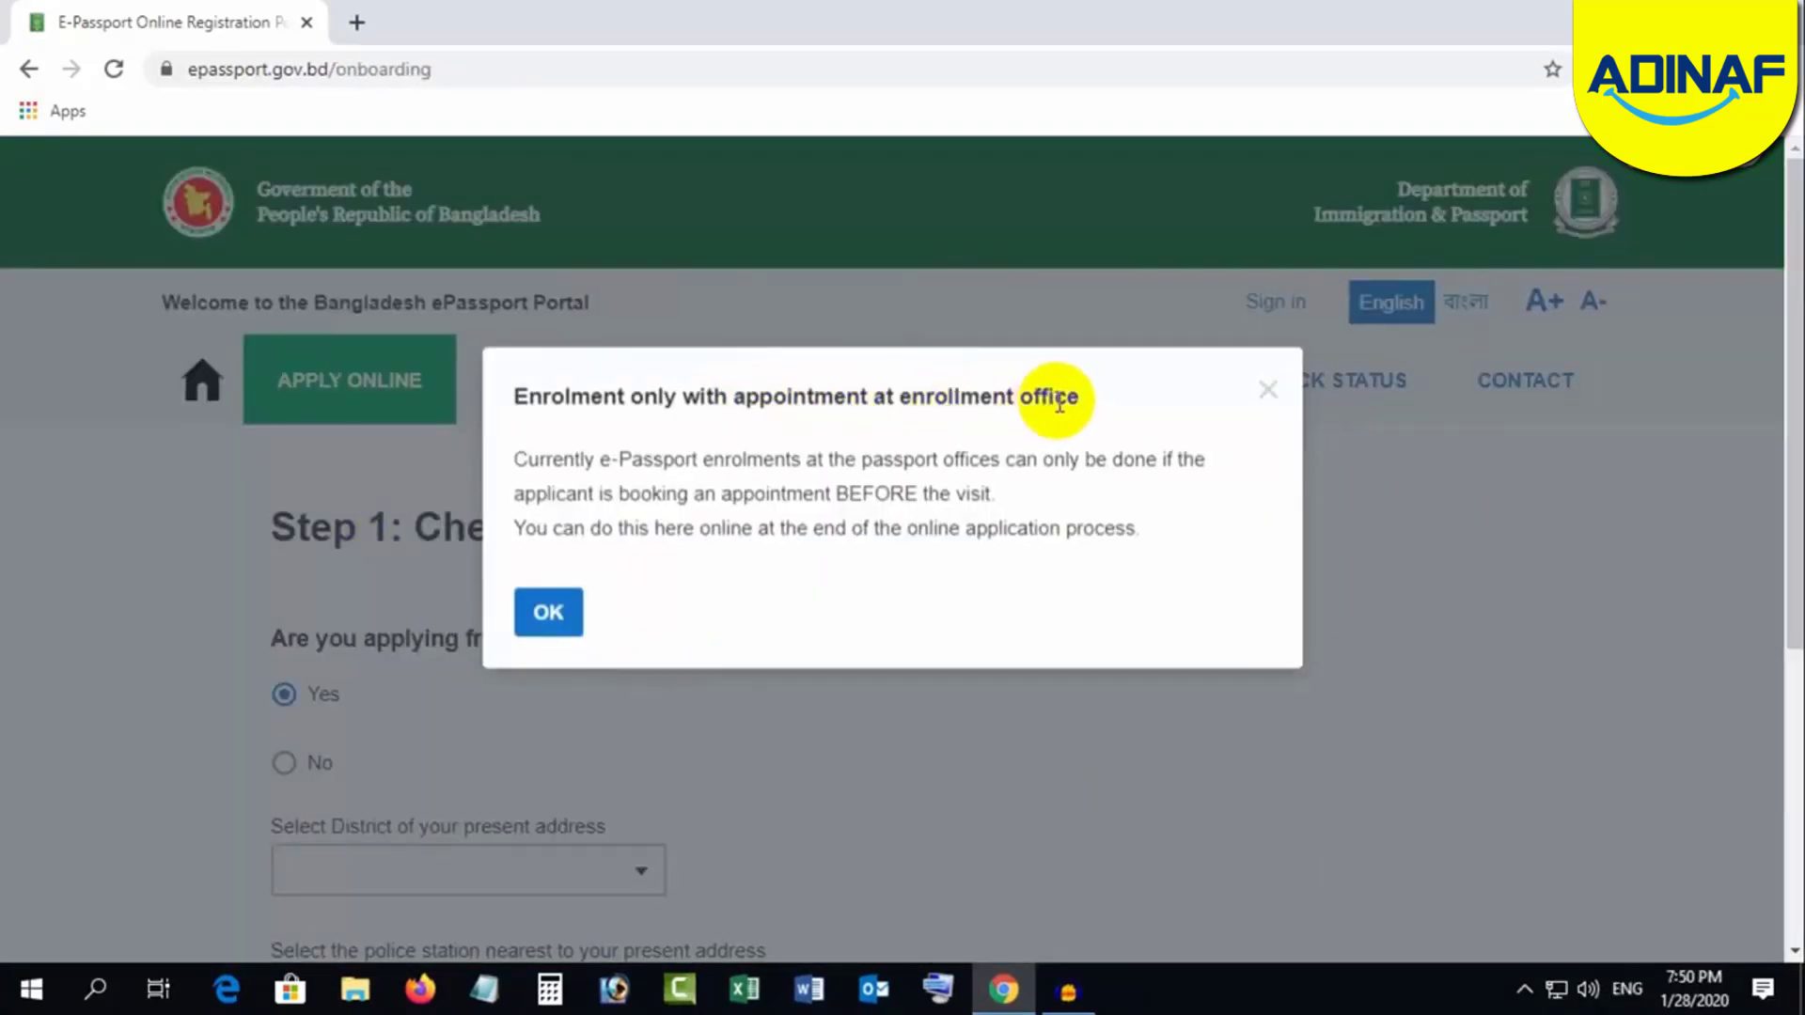
# Step: Dismiss the enrolment notice and choose DHAKA as the present-address district
pyautogui.click(538, 620)
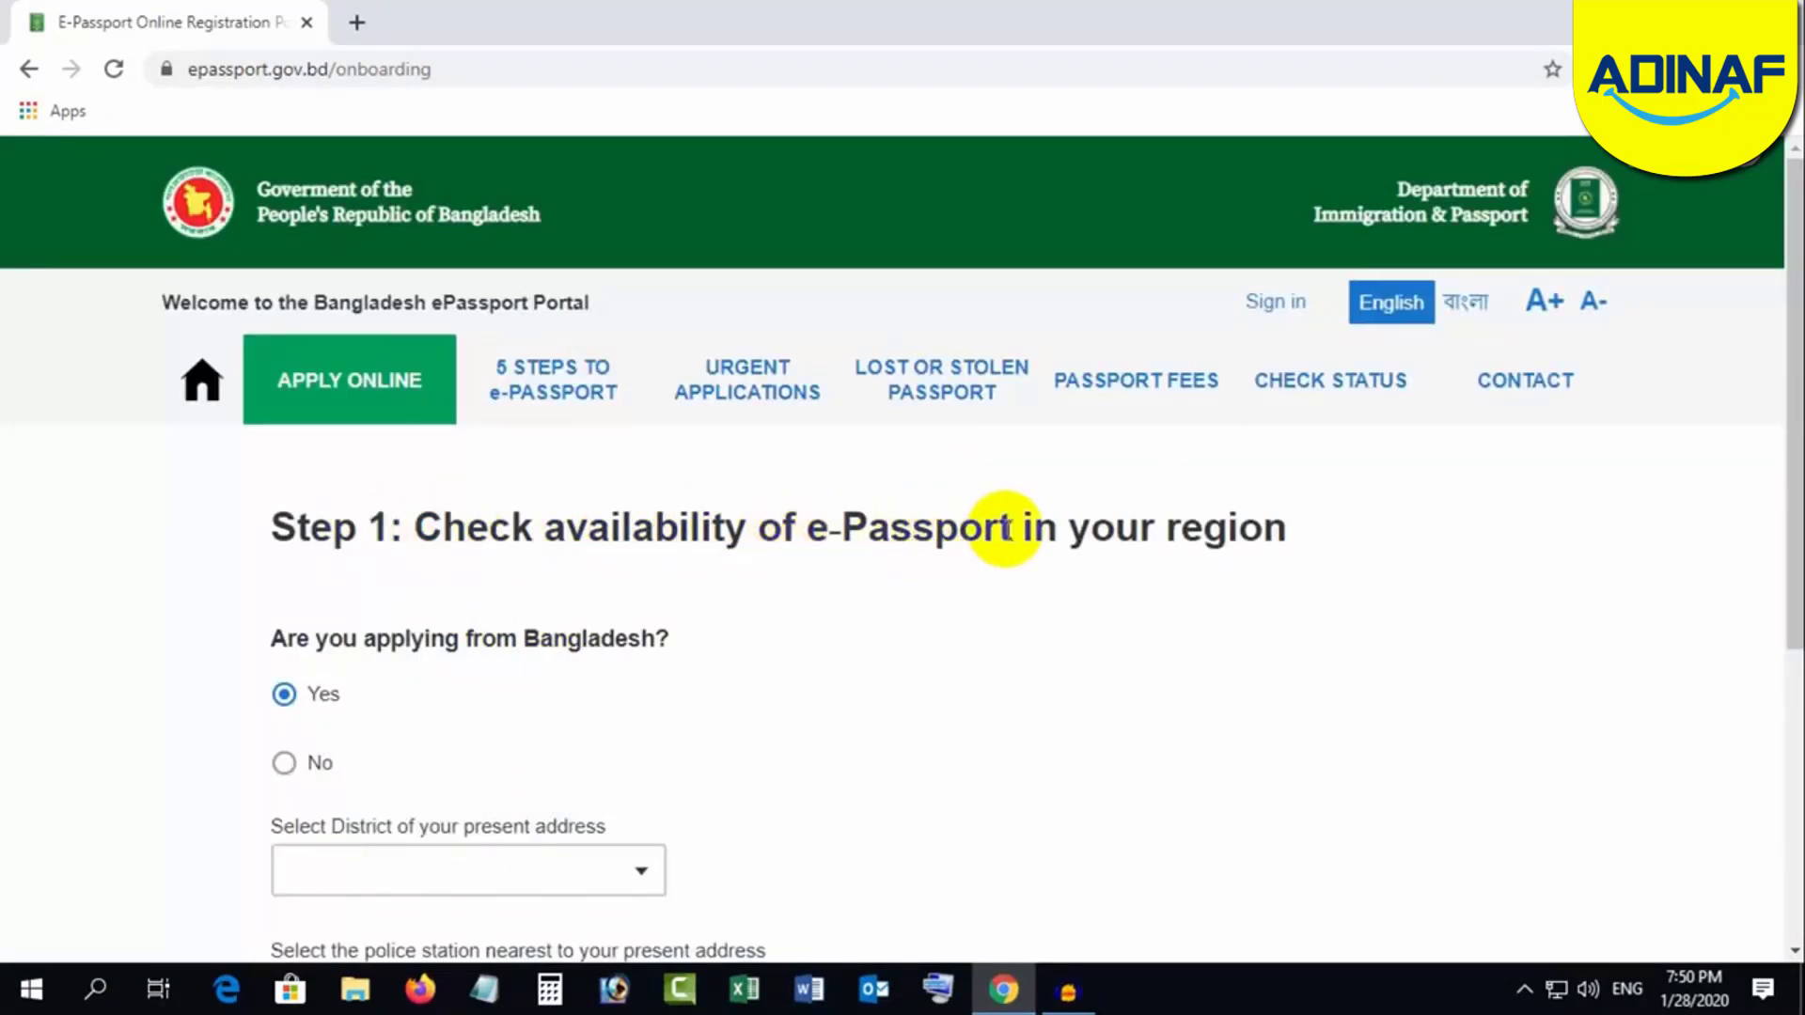
pyautogui.moveTo(1791, 438); pyautogui.dragTo(1791, 508)
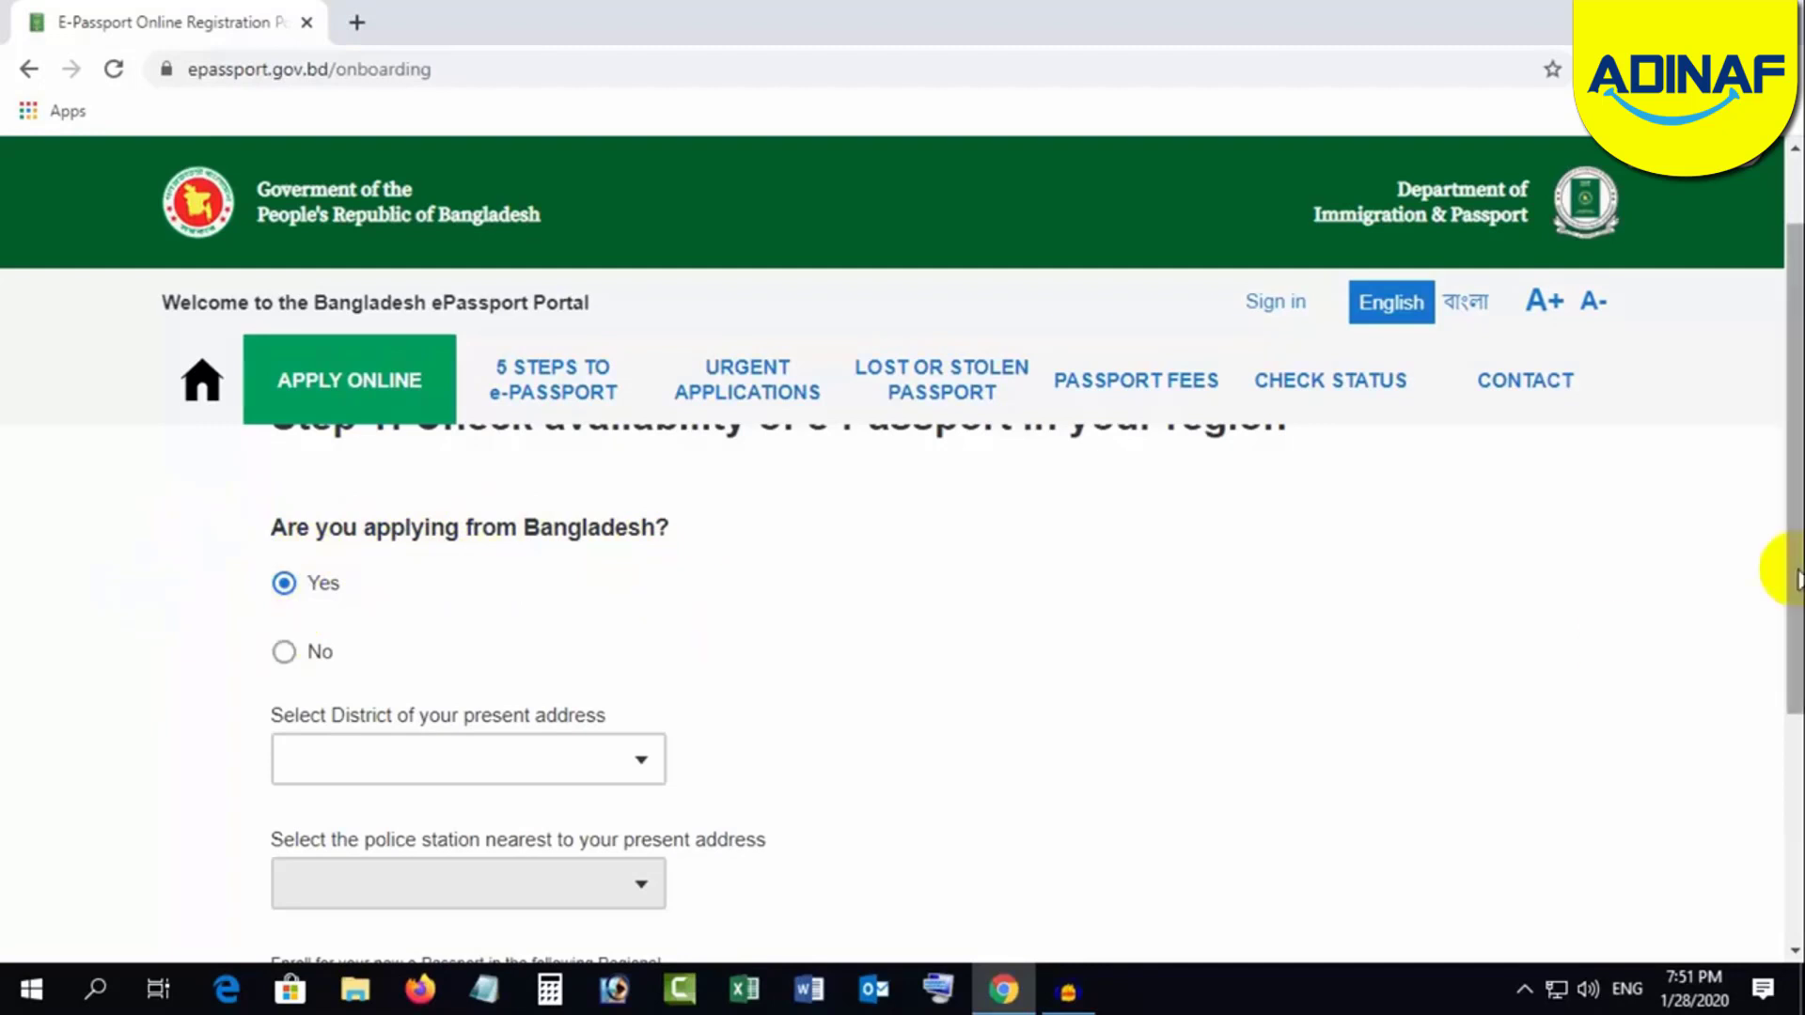
pyautogui.moveTo(1789, 569); pyautogui.dragTo(1797, 687)
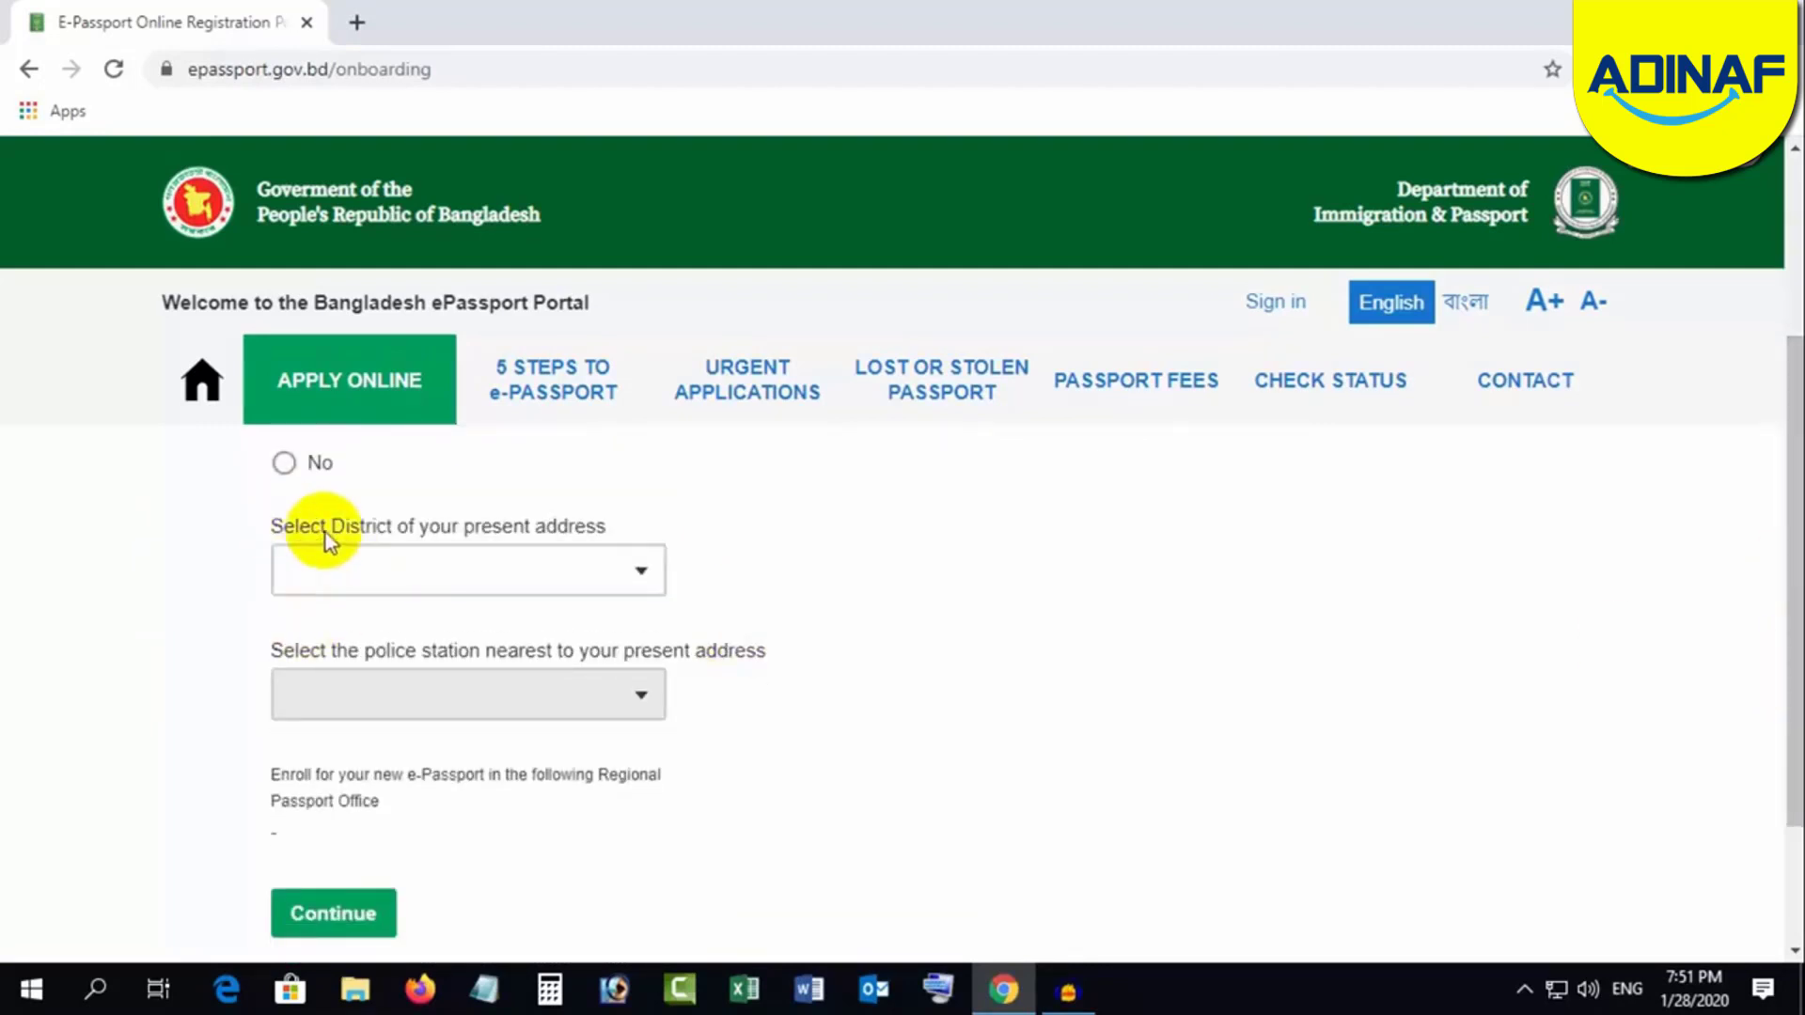
pyautogui.click(527, 565)
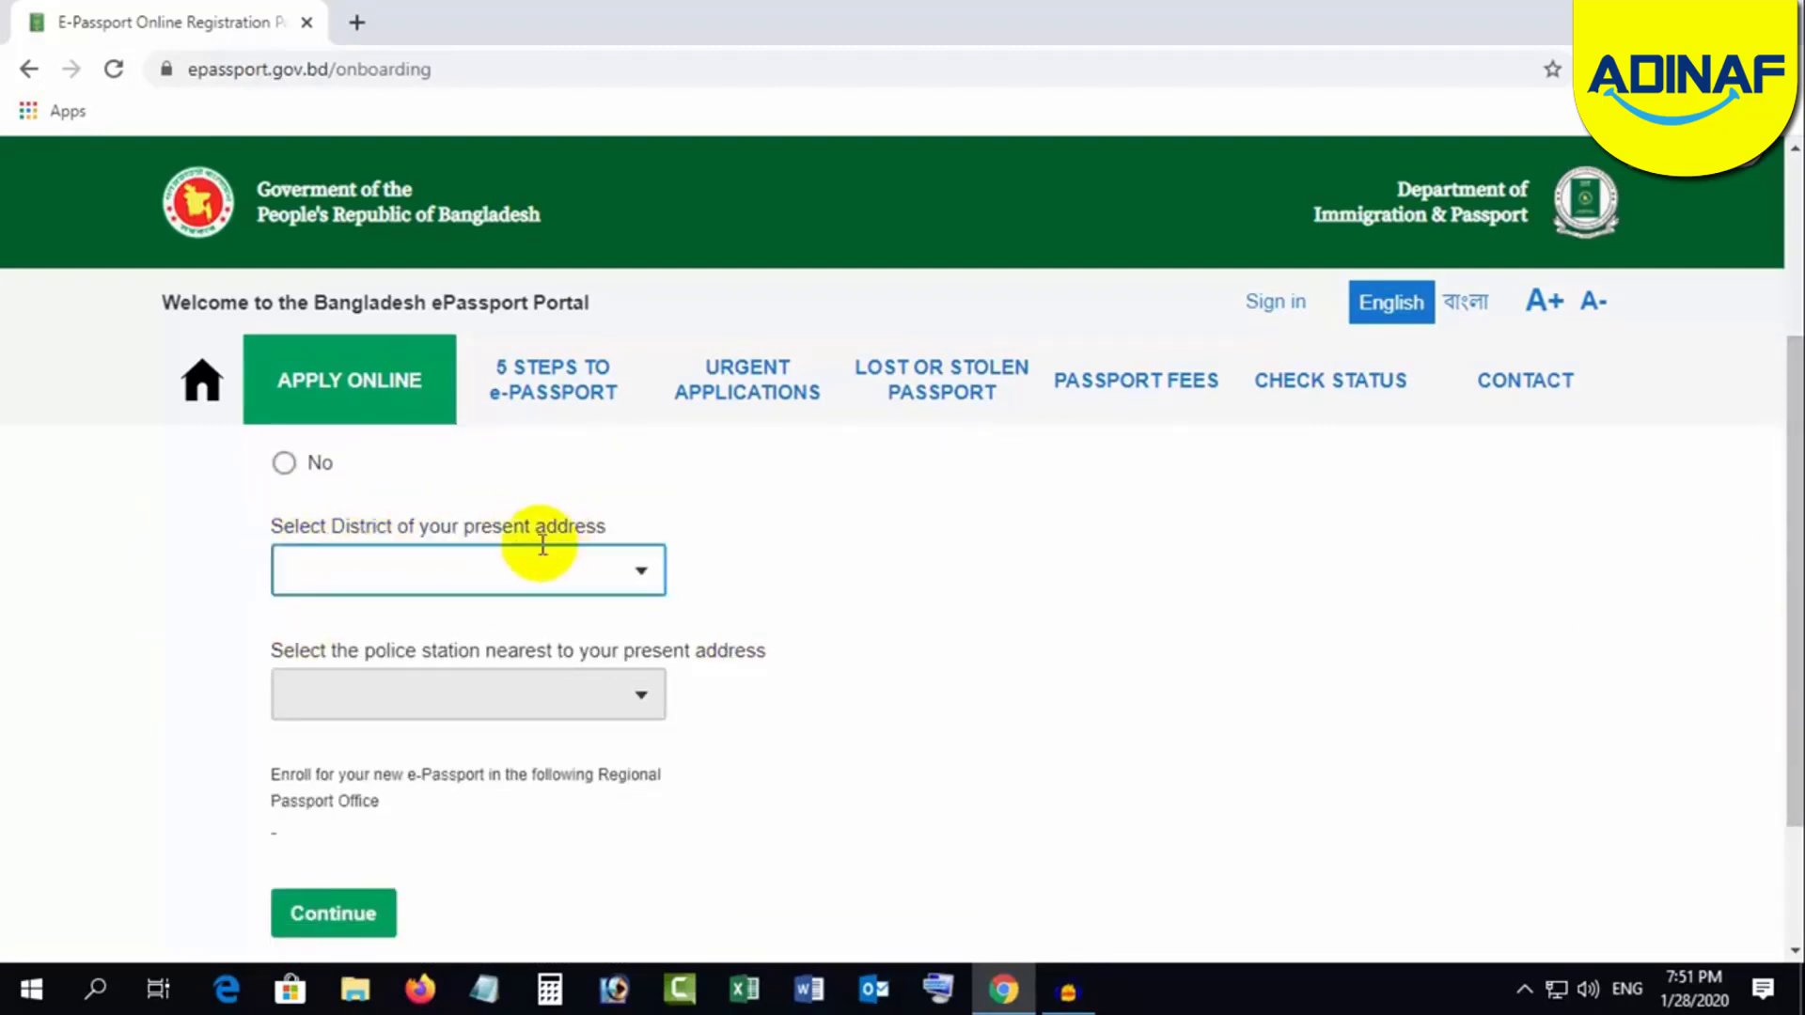
pyautogui.click(450, 571)
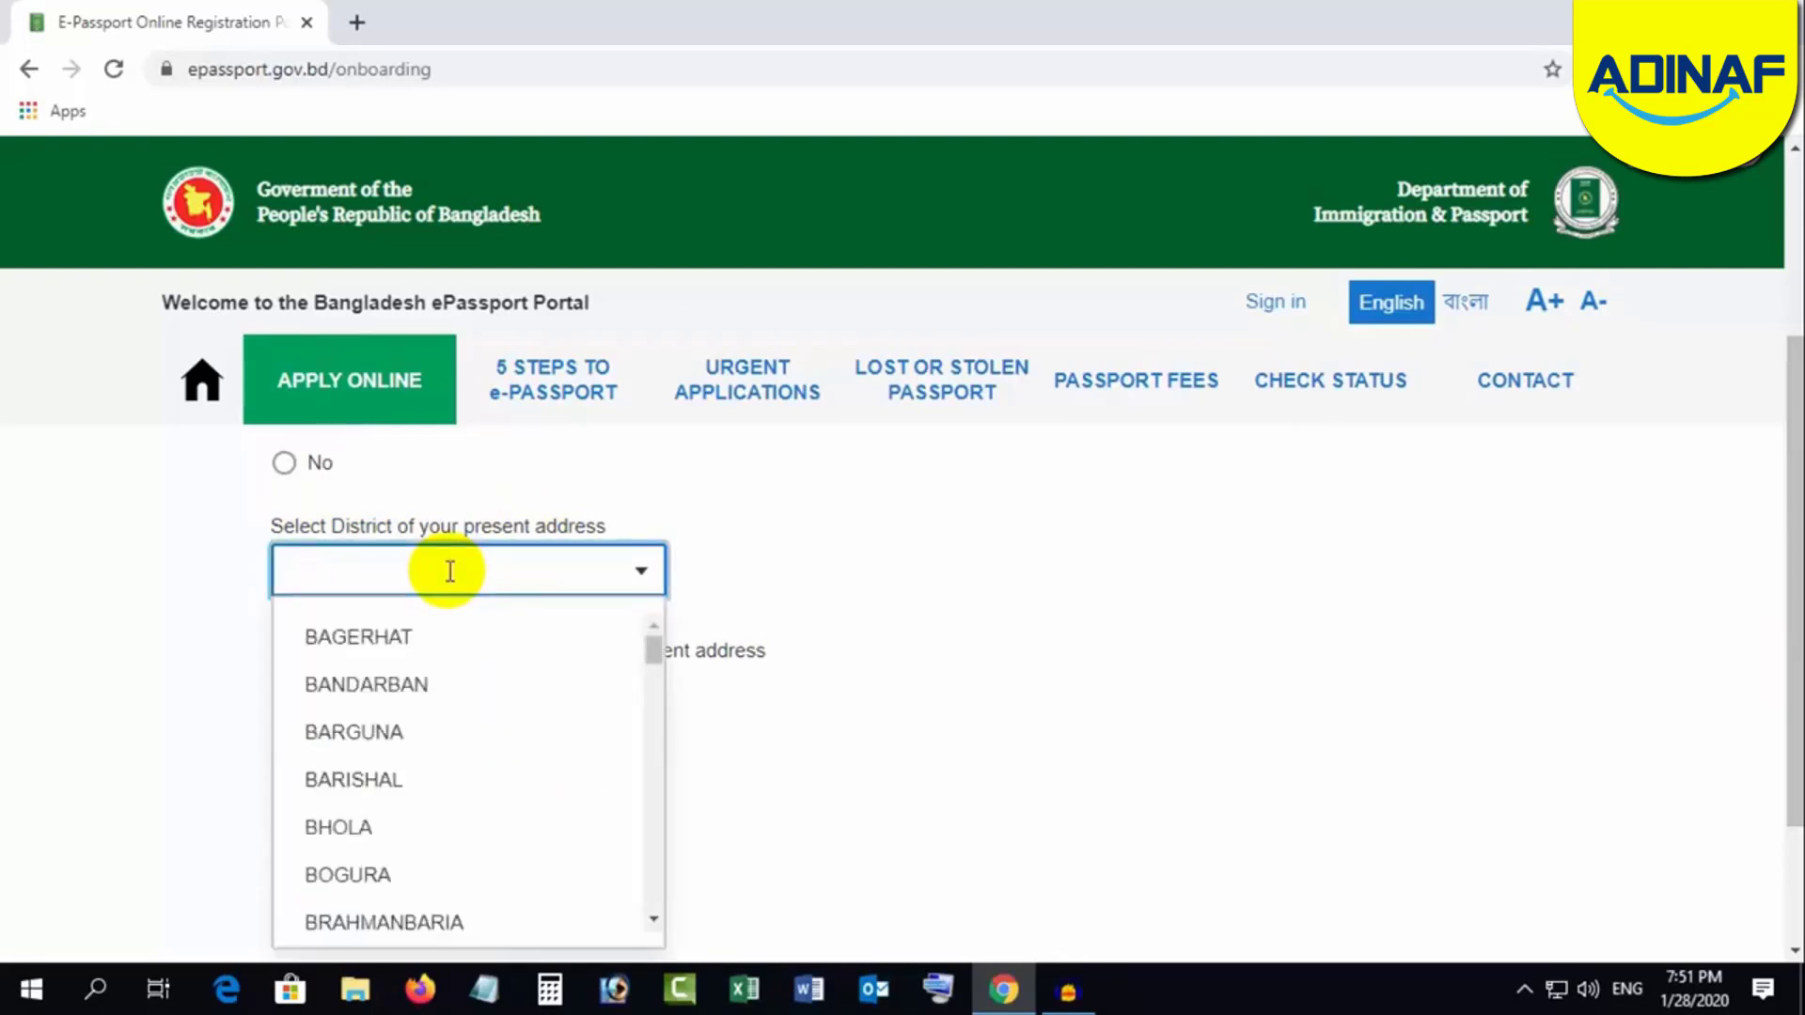
pyautogui.write('DH')
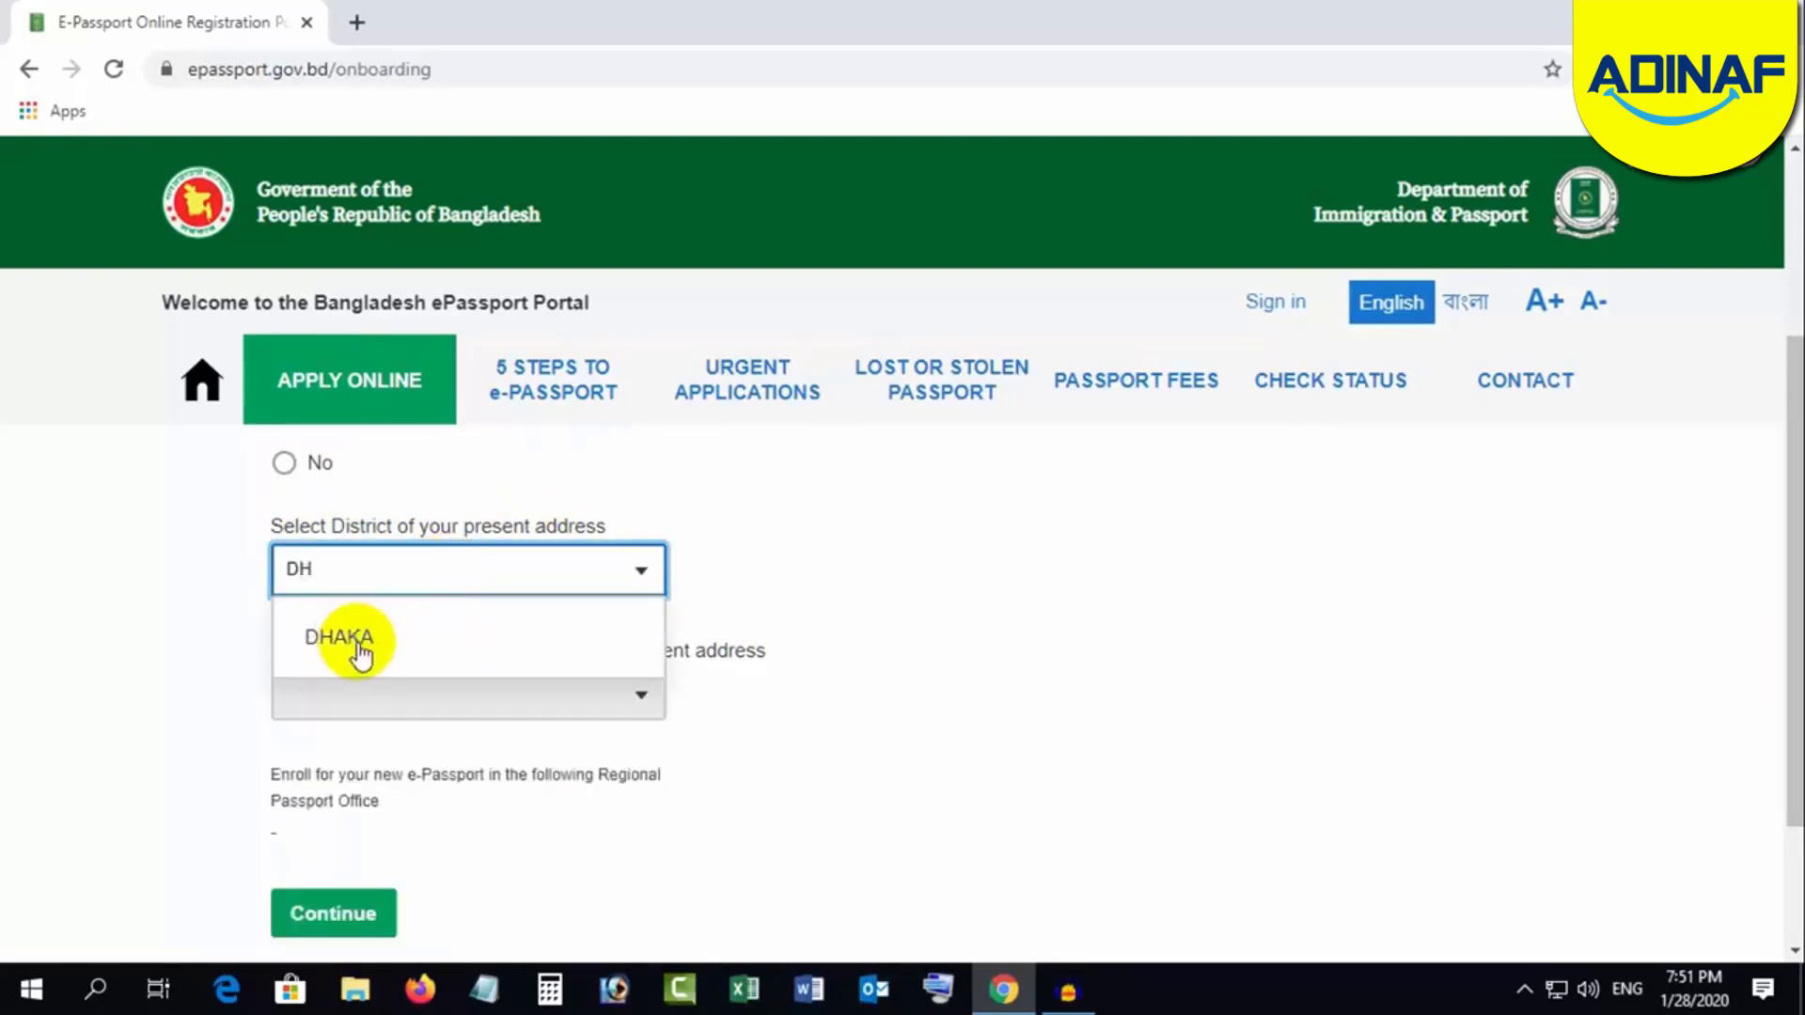
pyautogui.click(357, 640)
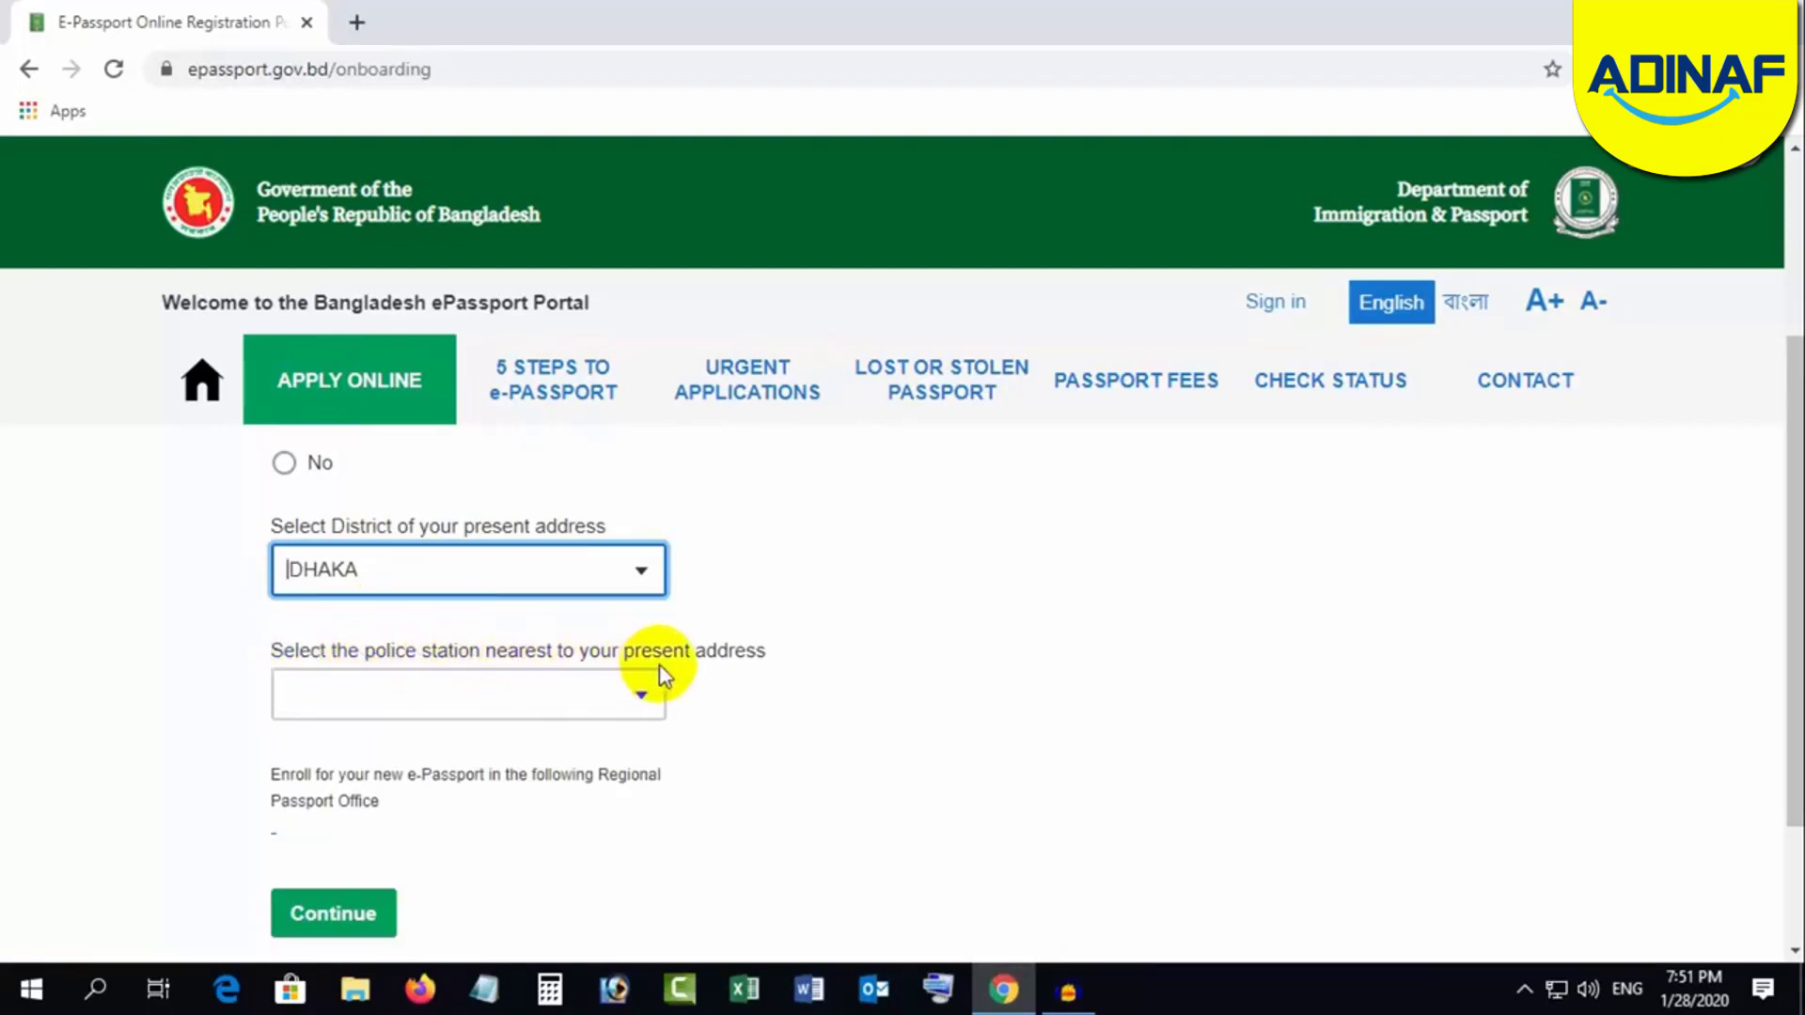
# Step: Choose RAMPURA police station, which assigns the AGARGAON regional passport office
pyautogui.click(355, 694)
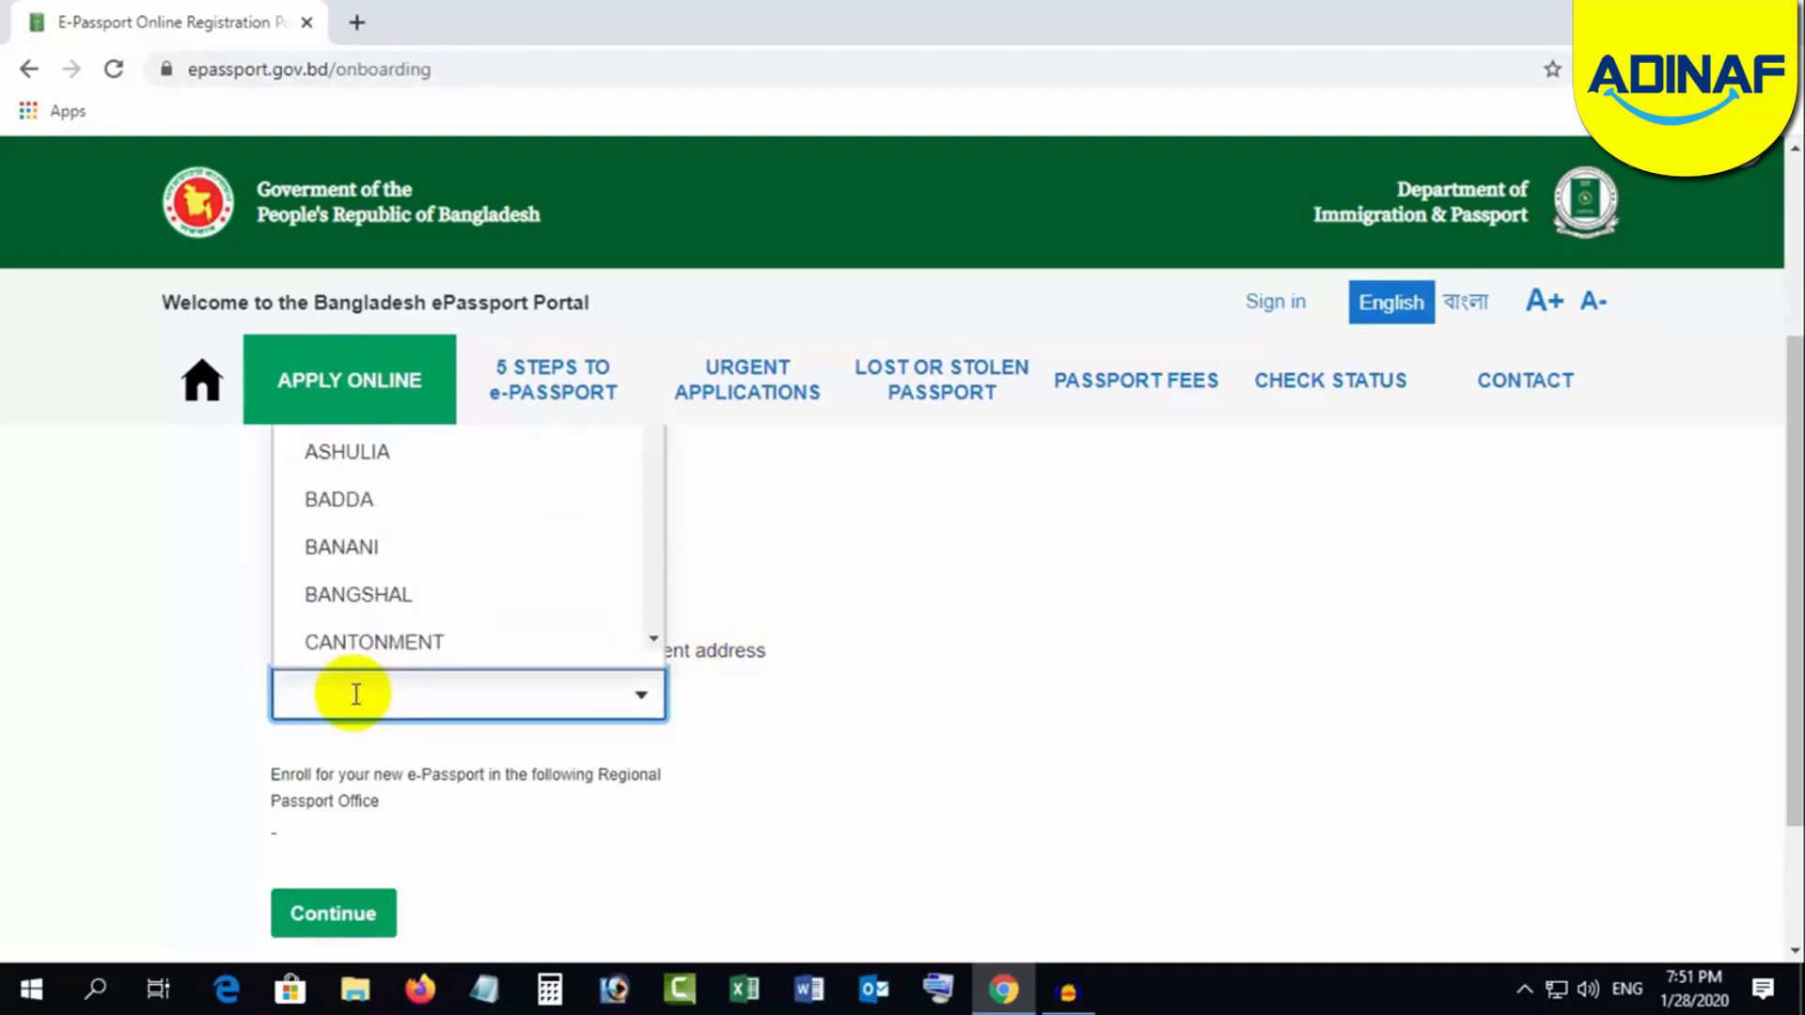
pyautogui.write('R')
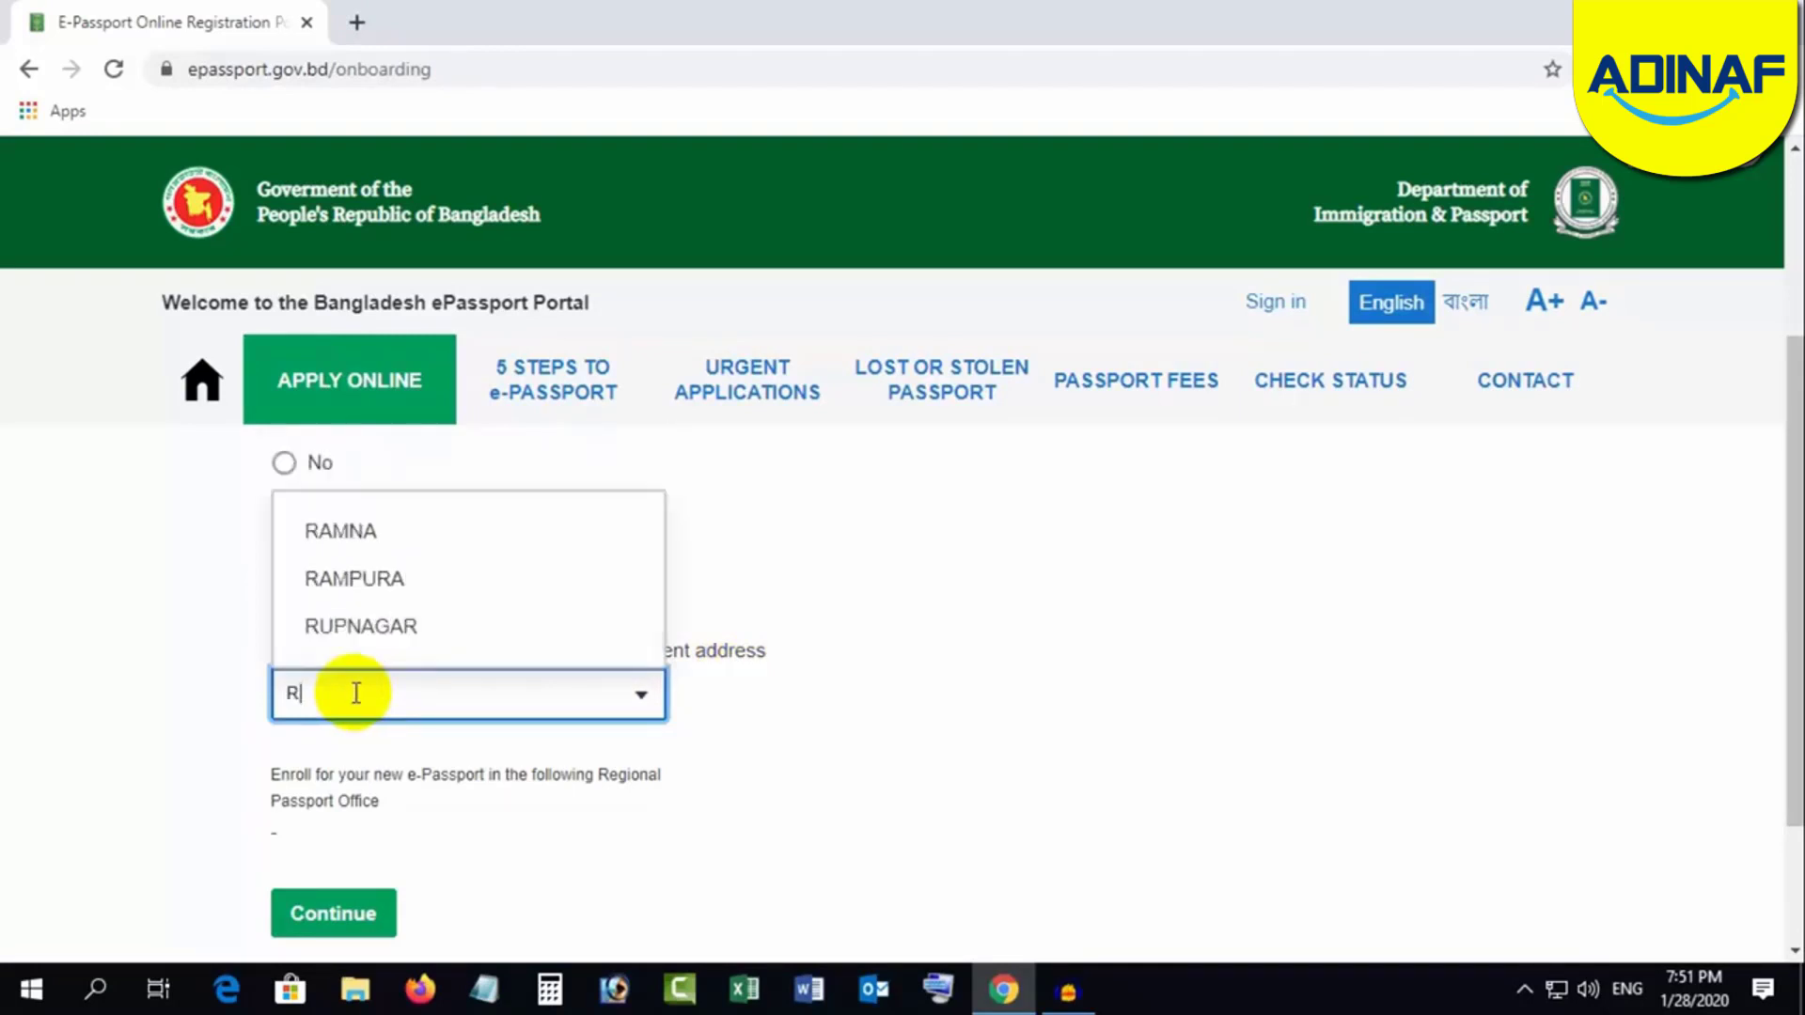
pyautogui.click(344, 580)
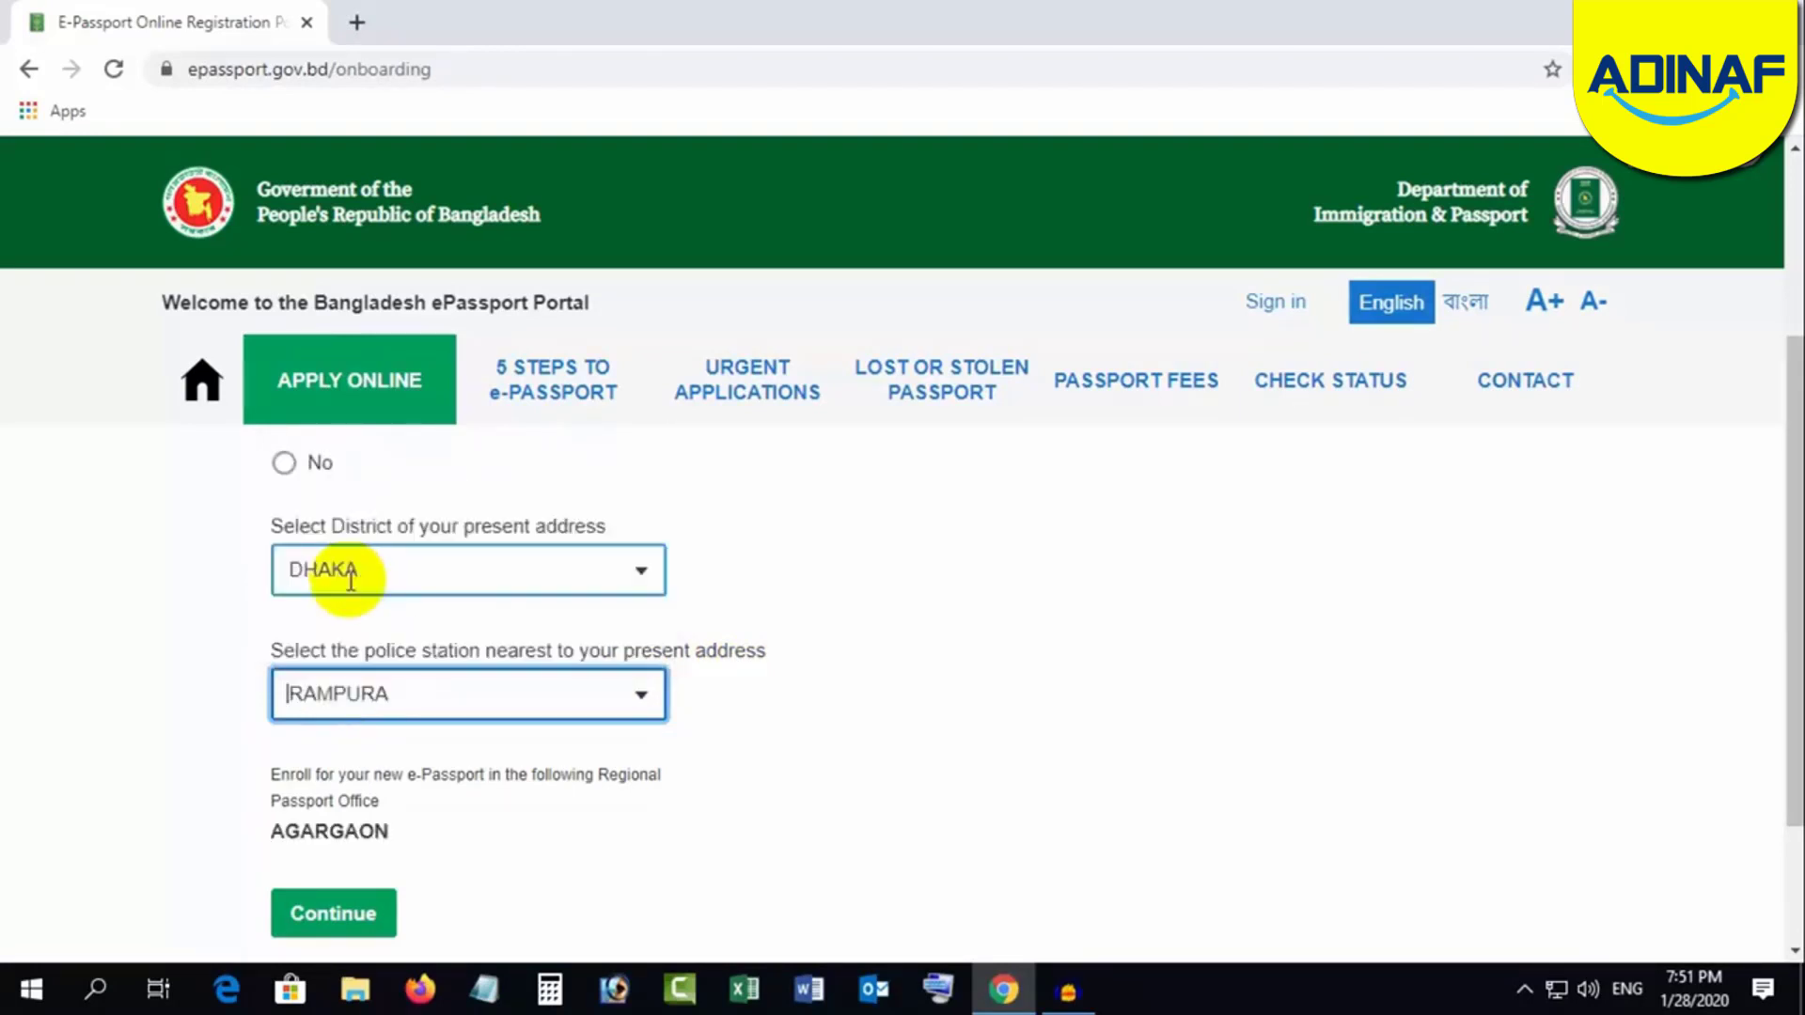
pyautogui.moveTo(267, 831); pyautogui.dragTo(391, 829)
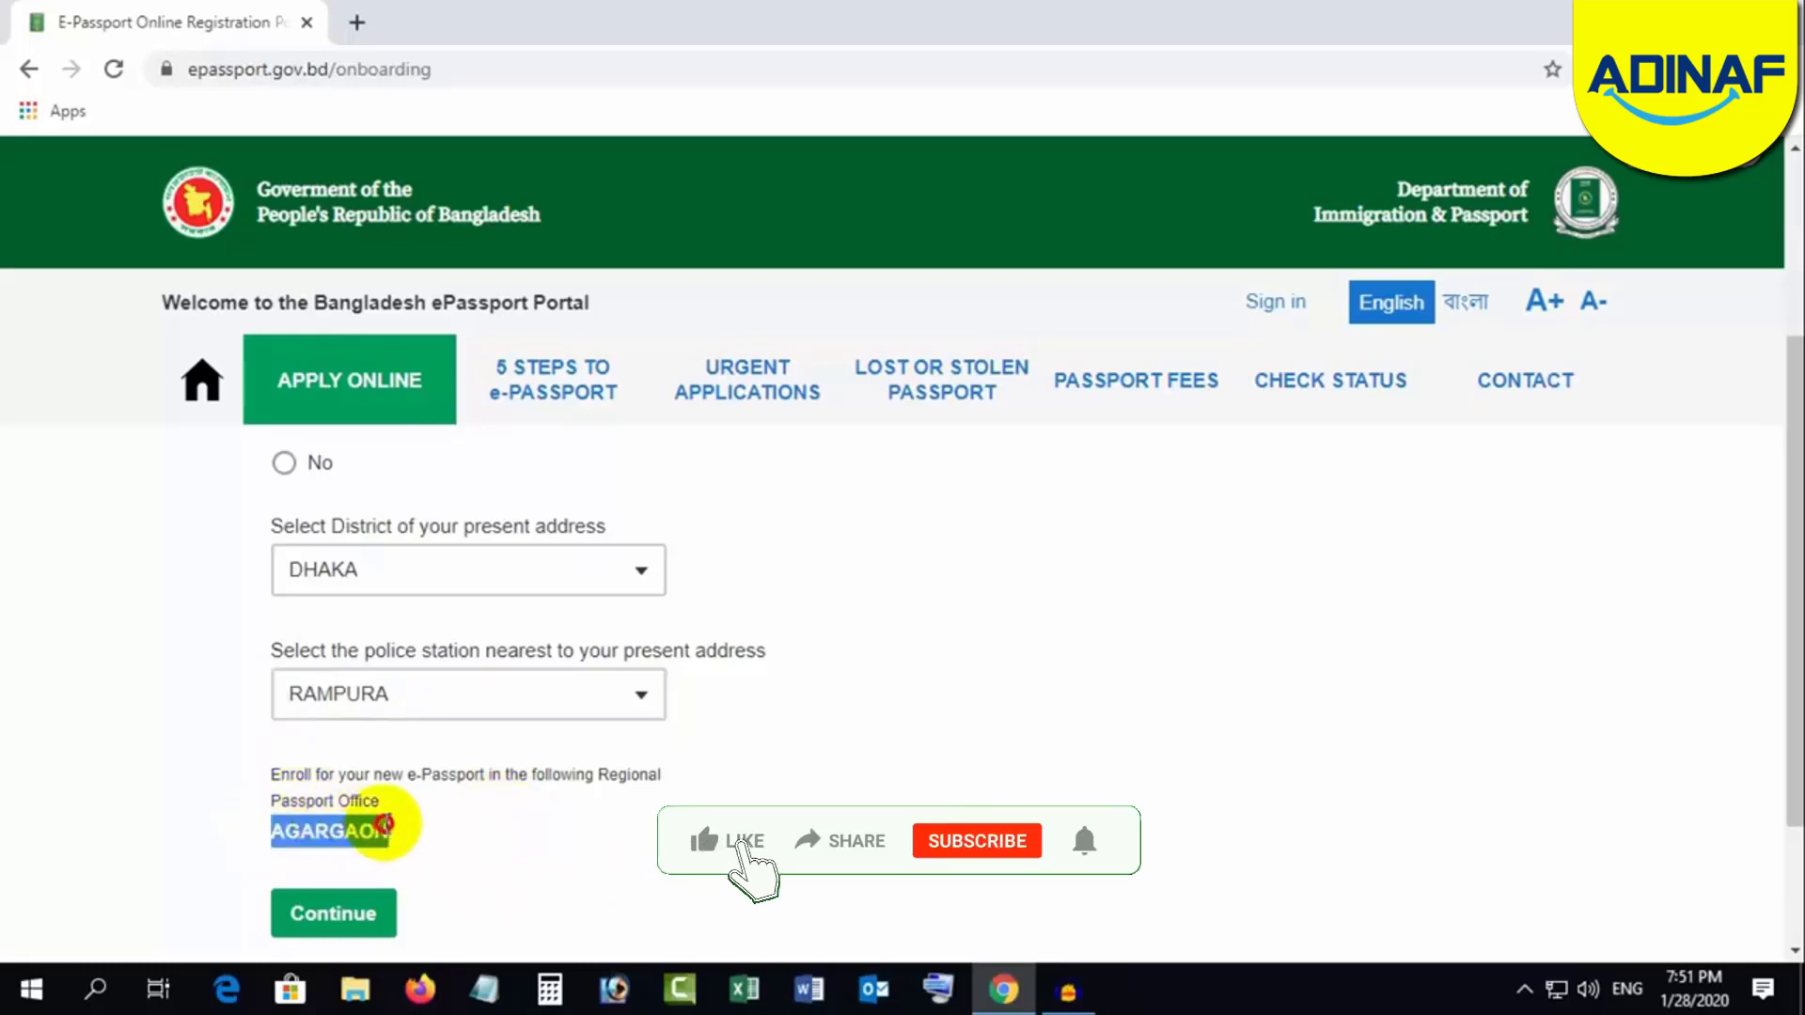
pyautogui.click(457, 812)
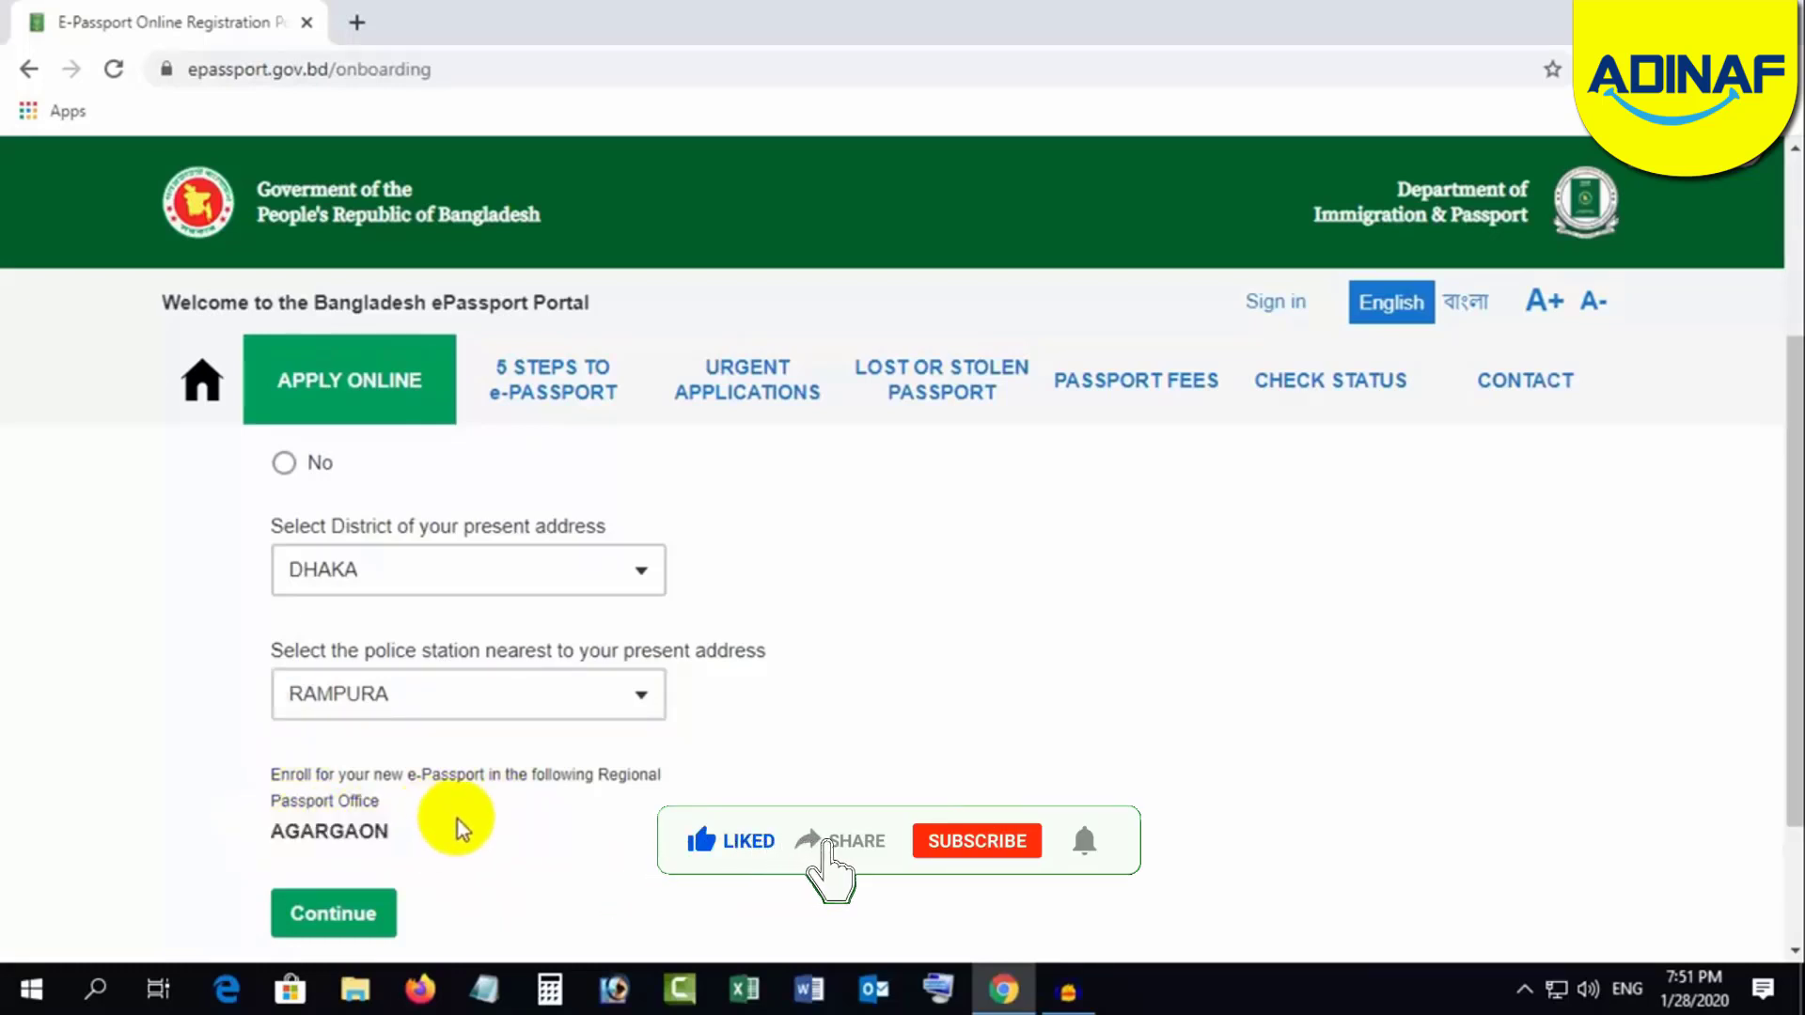
# Step: Continue past the email step, then enter and repeat the account password
pyautogui.click(330, 917)
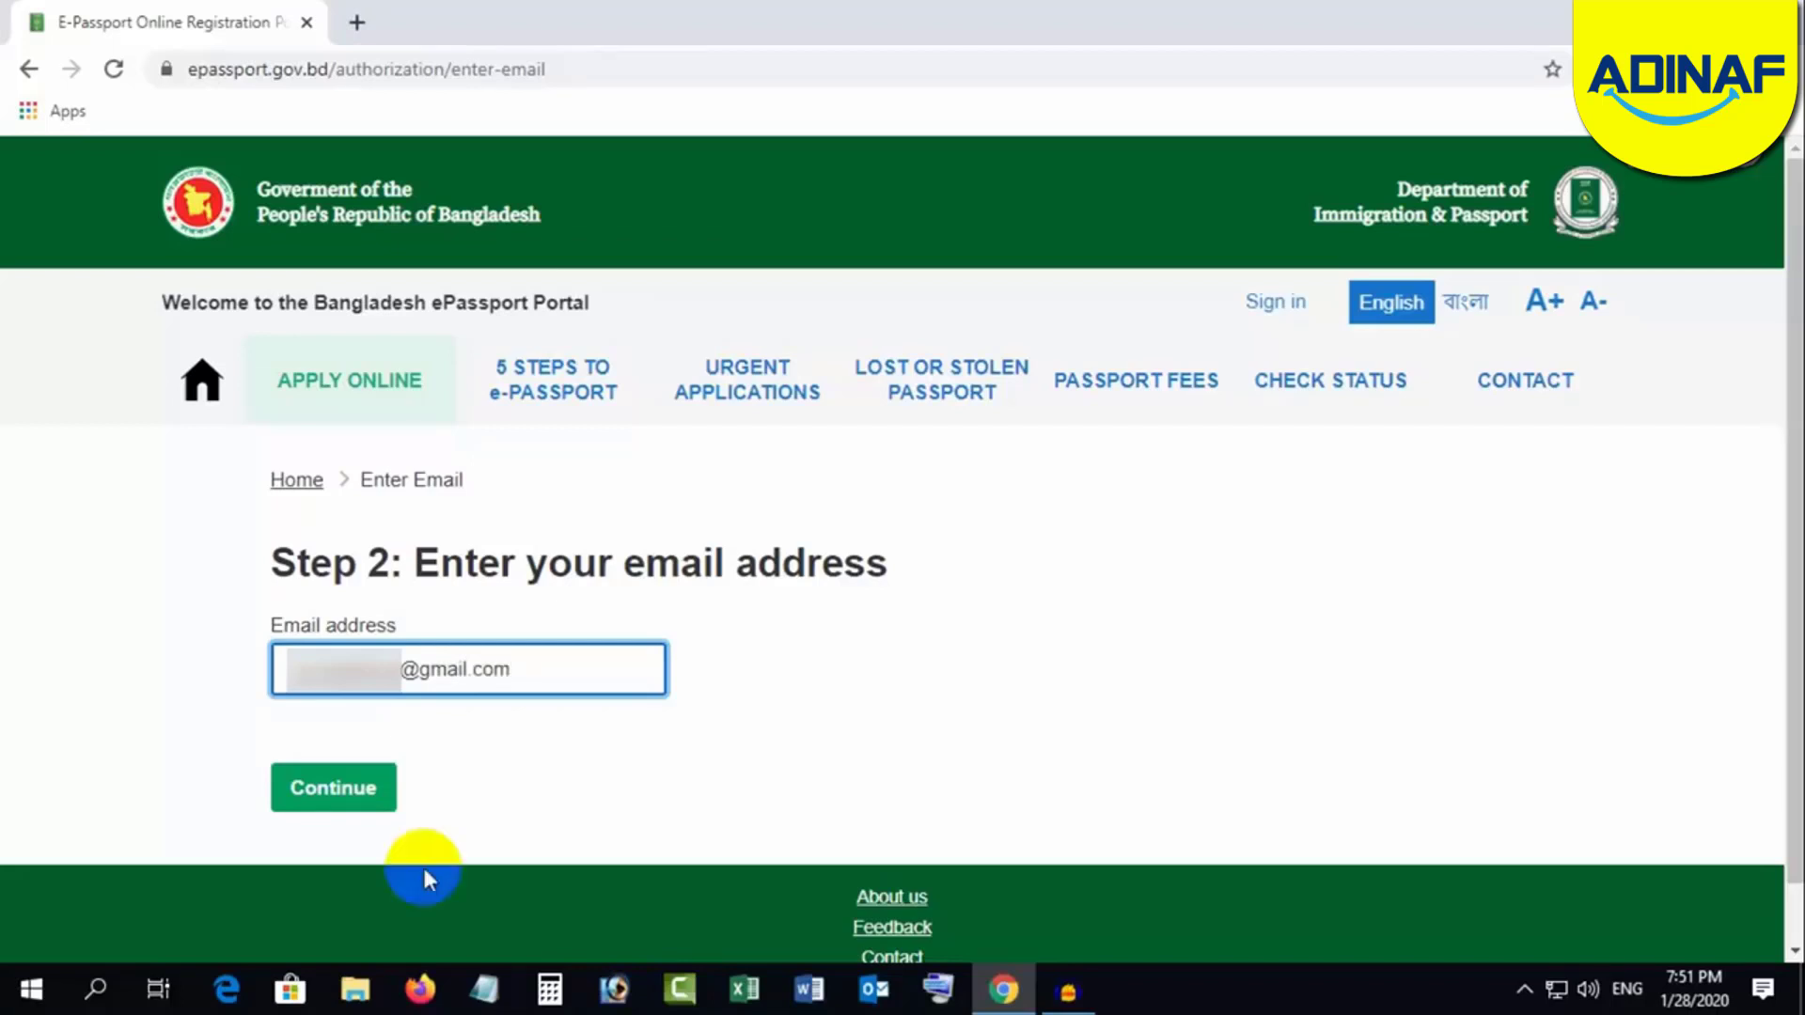
pyautogui.click(334, 795)
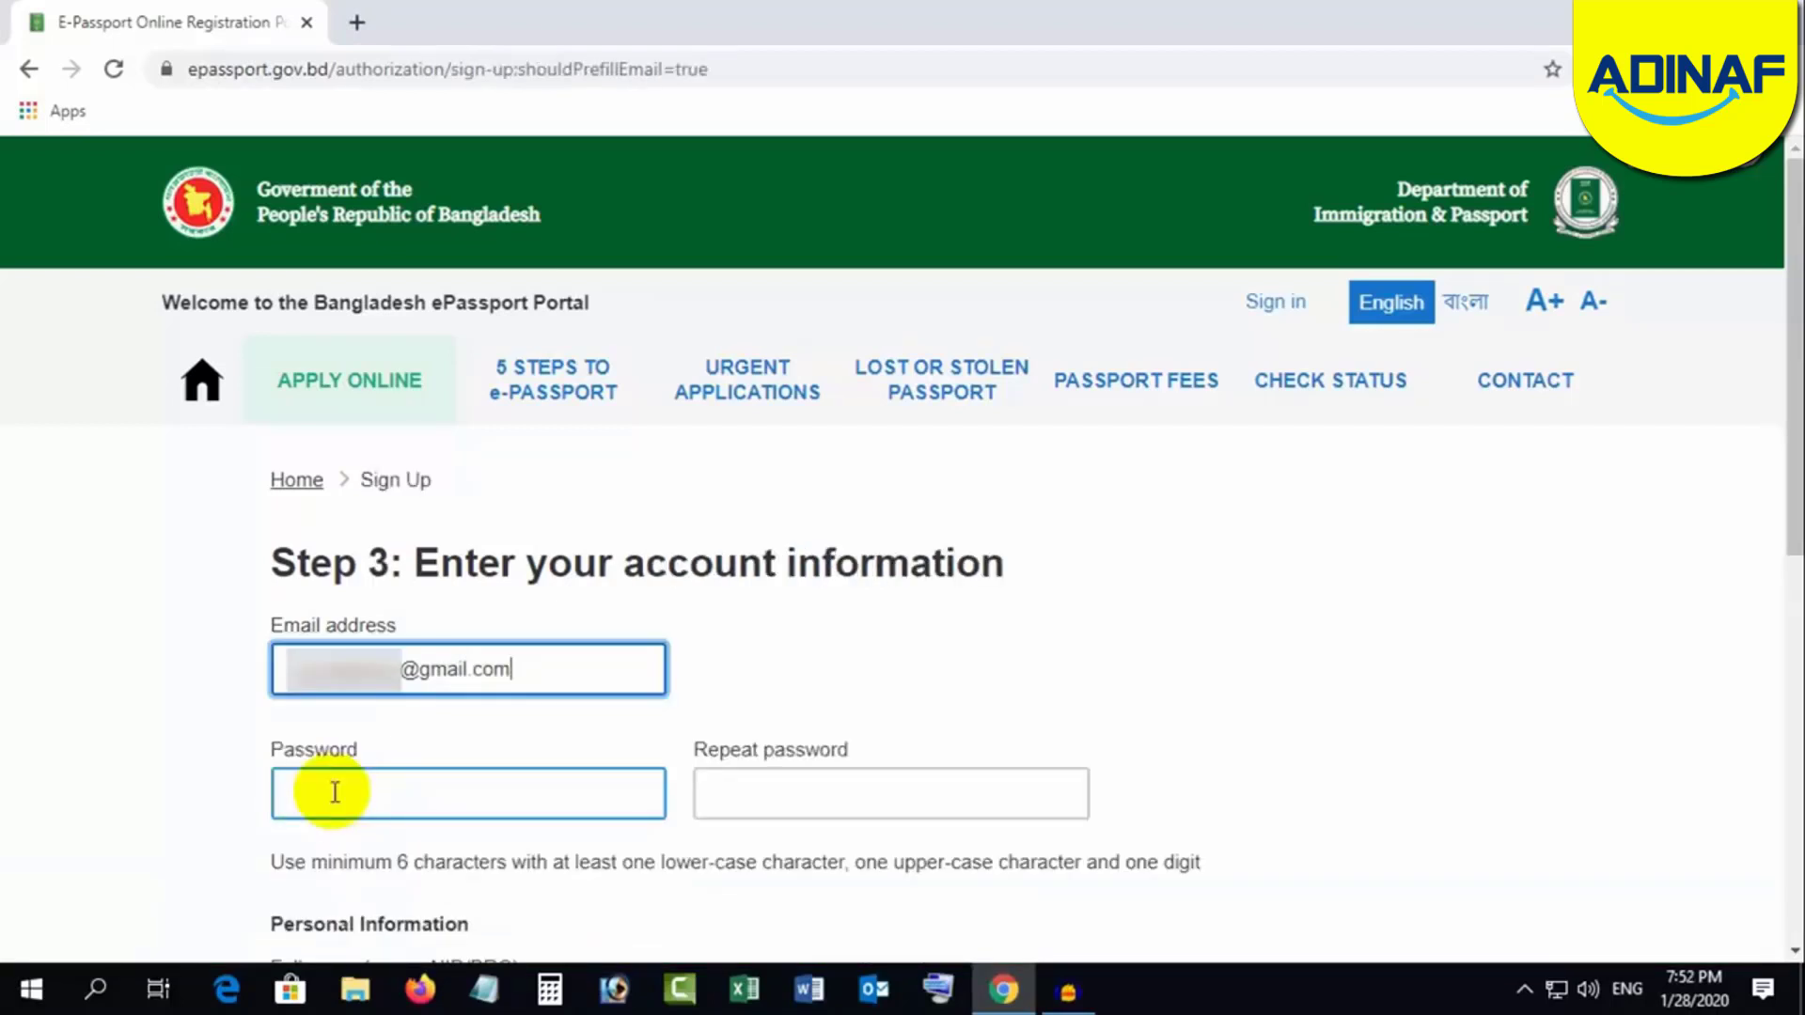
pyautogui.scroll(-2, 1188, 613)
pyautogui.click(423, 532)
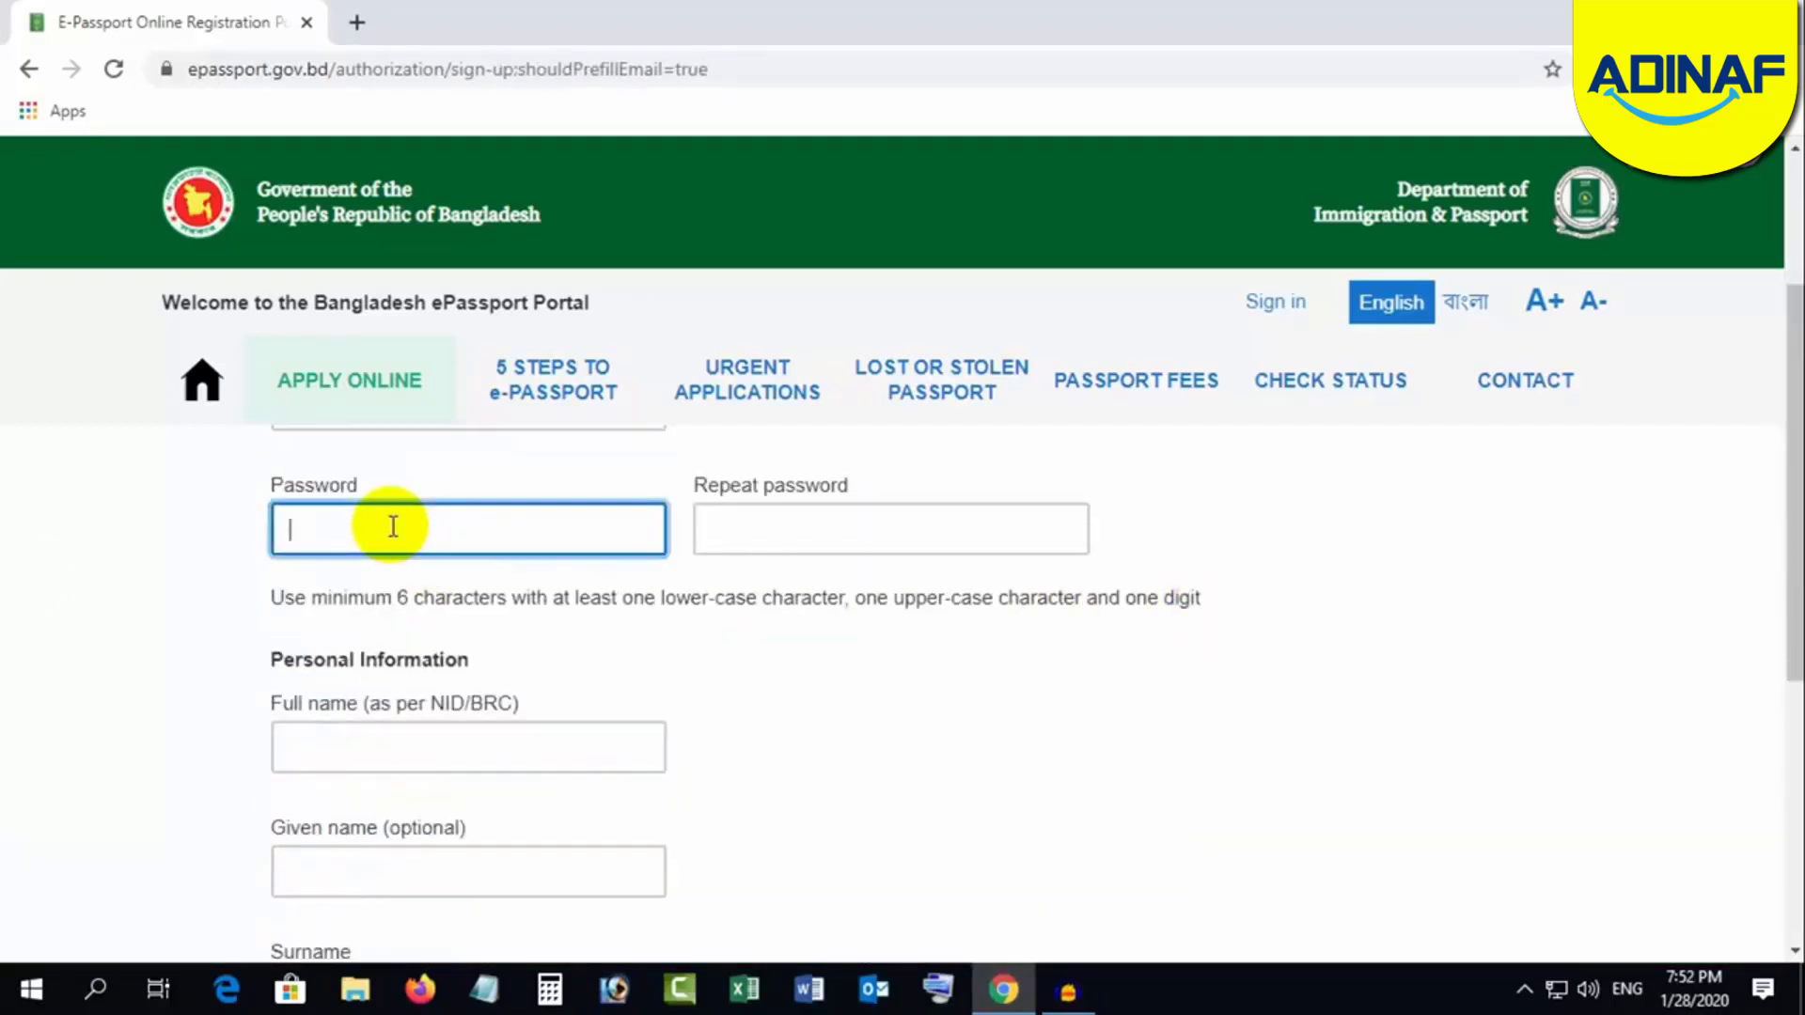
pyautogui.write('••••••')
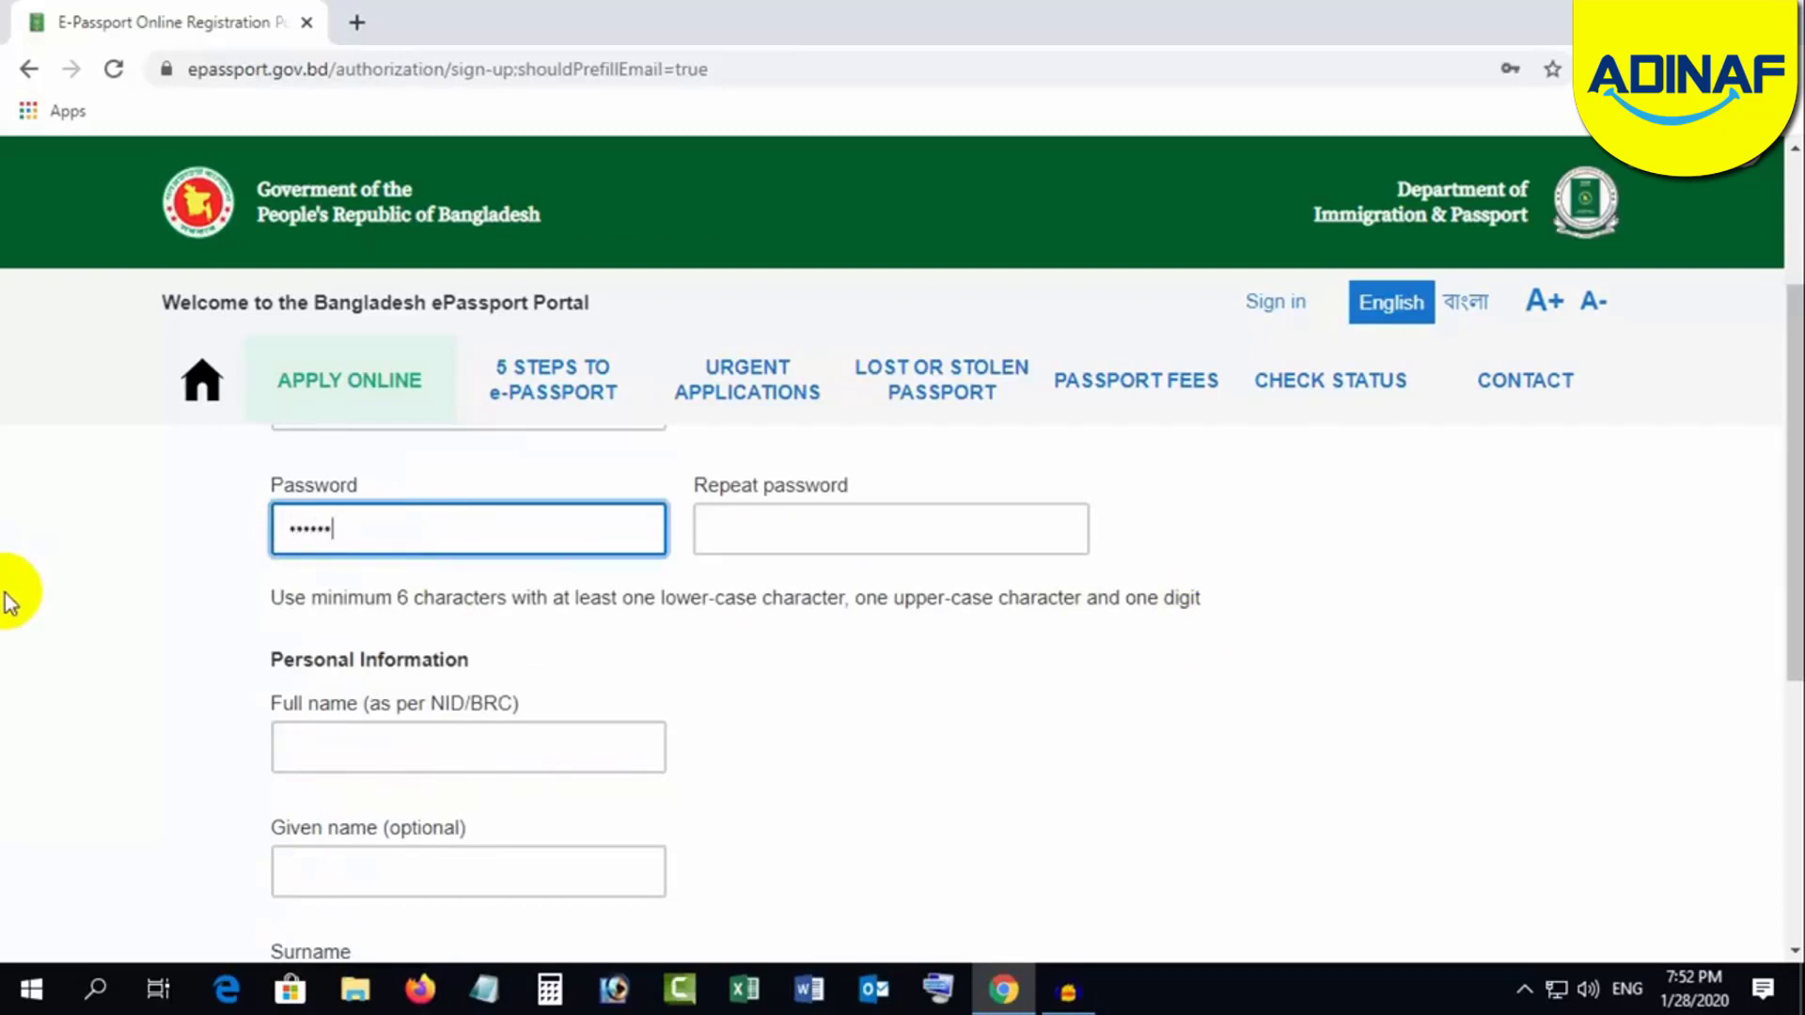
pyautogui.write('••')
pyautogui.click(725, 529)
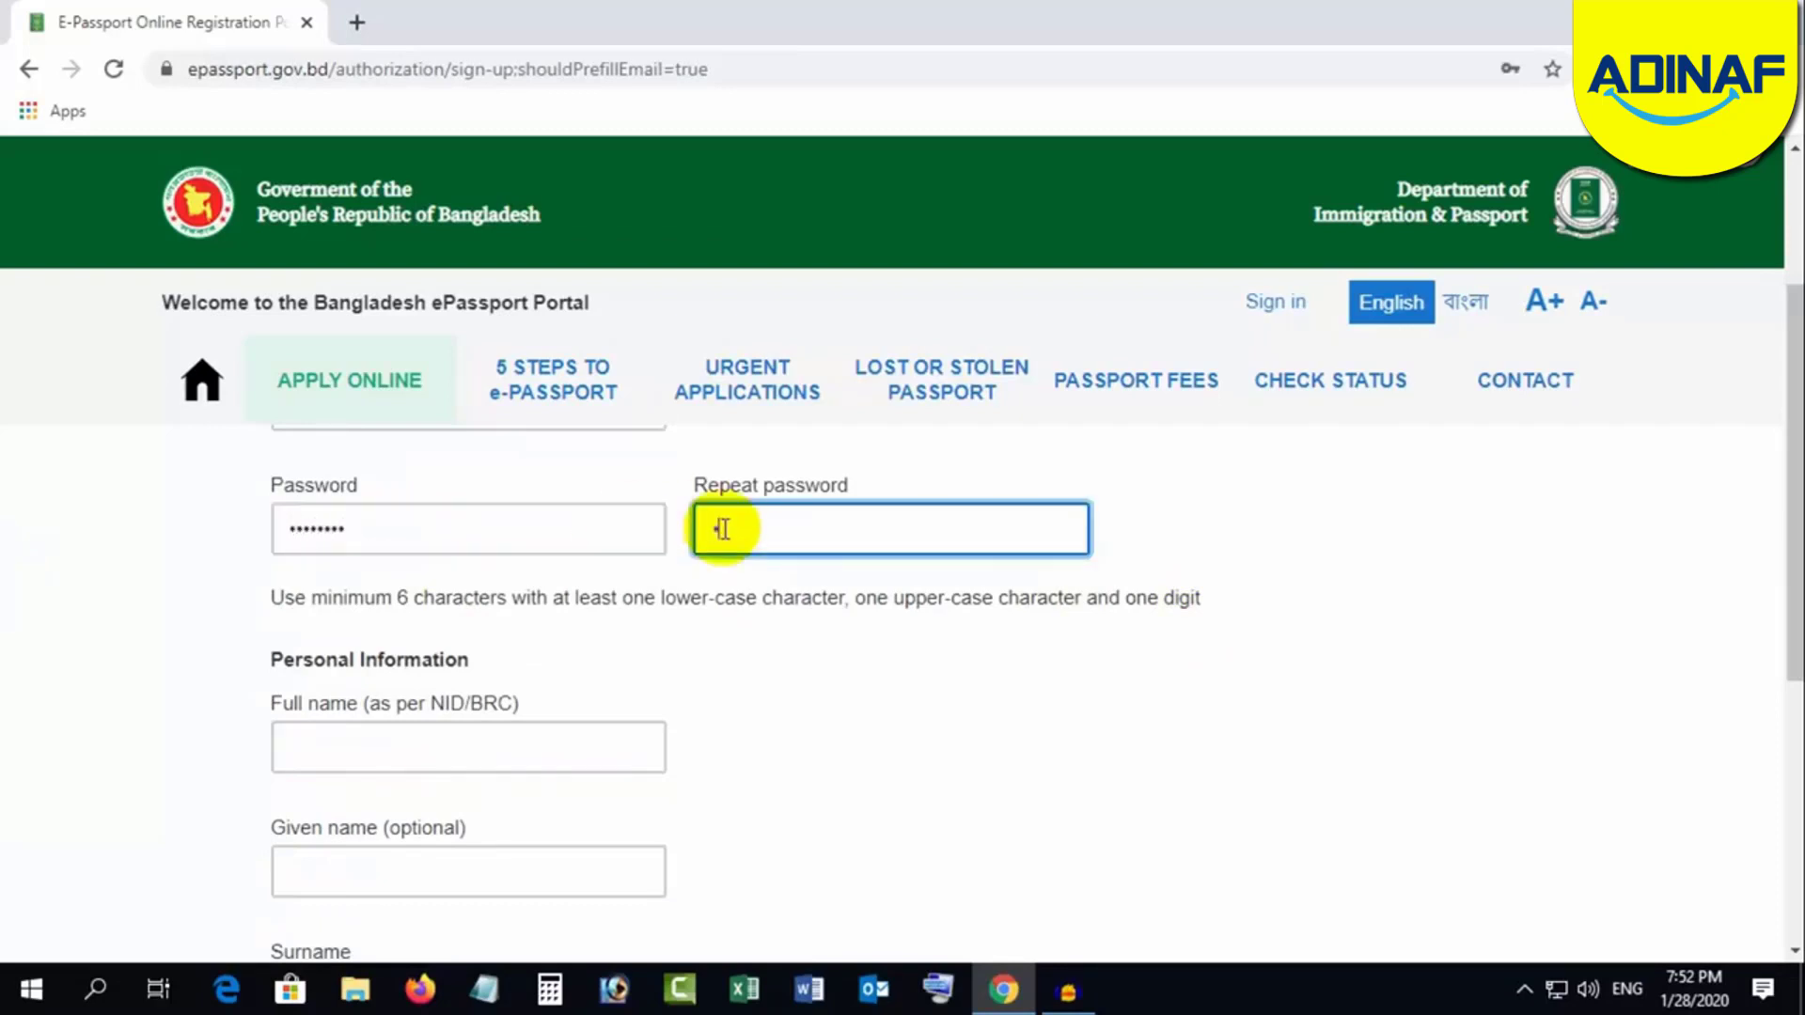
pyautogui.write('••••••••')
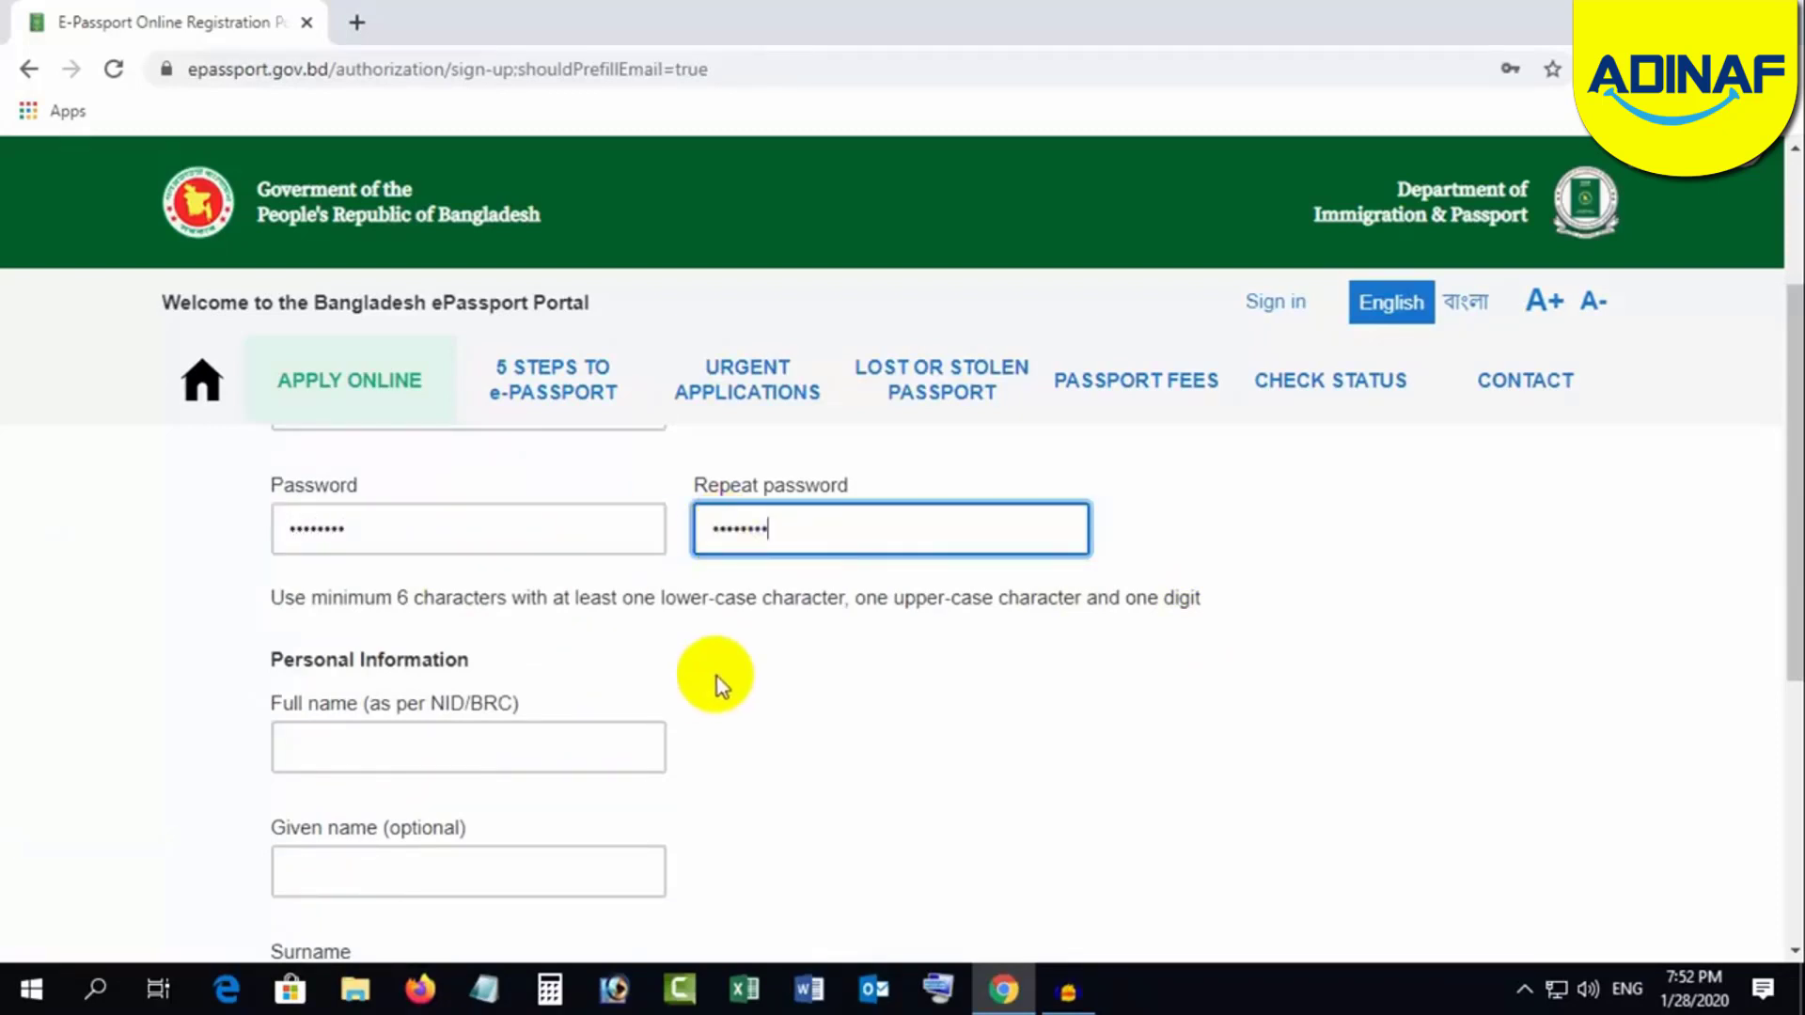
# Step: Enter the applicant's full name and surname, create the account, and open a new tab
pyautogui.scroll(-1, 834, 632)
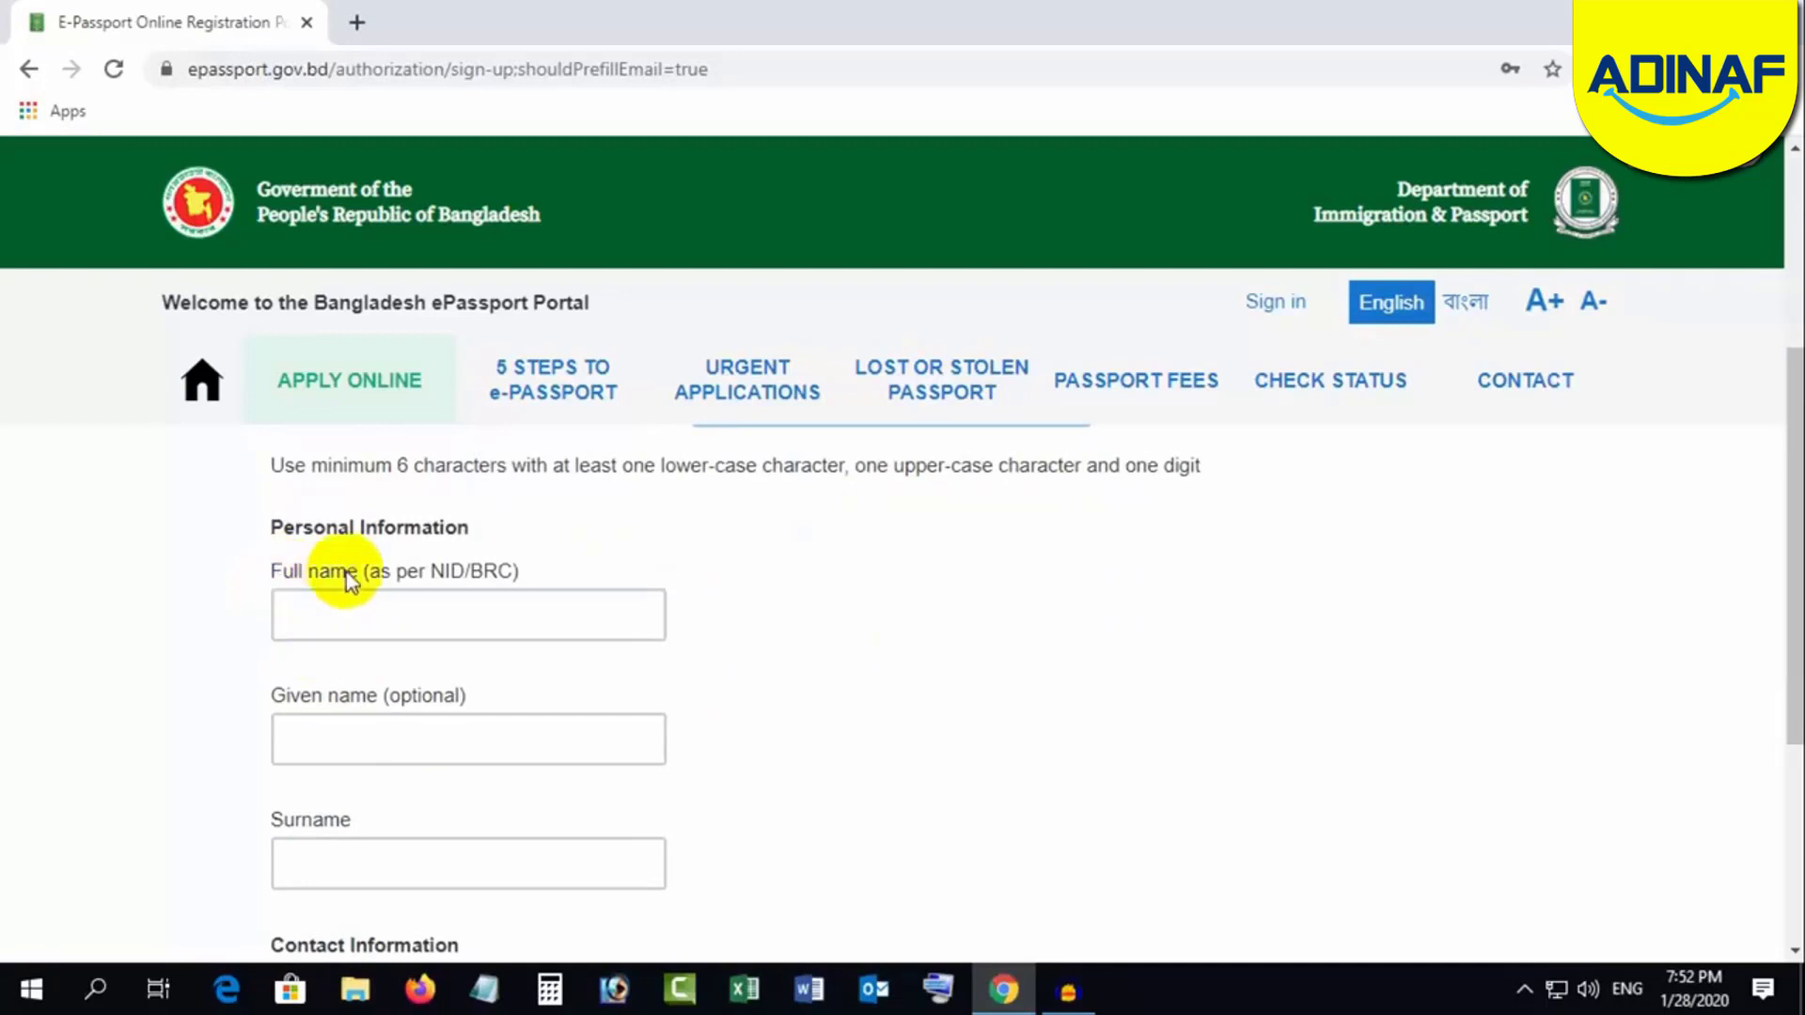
pyautogui.click(367, 619)
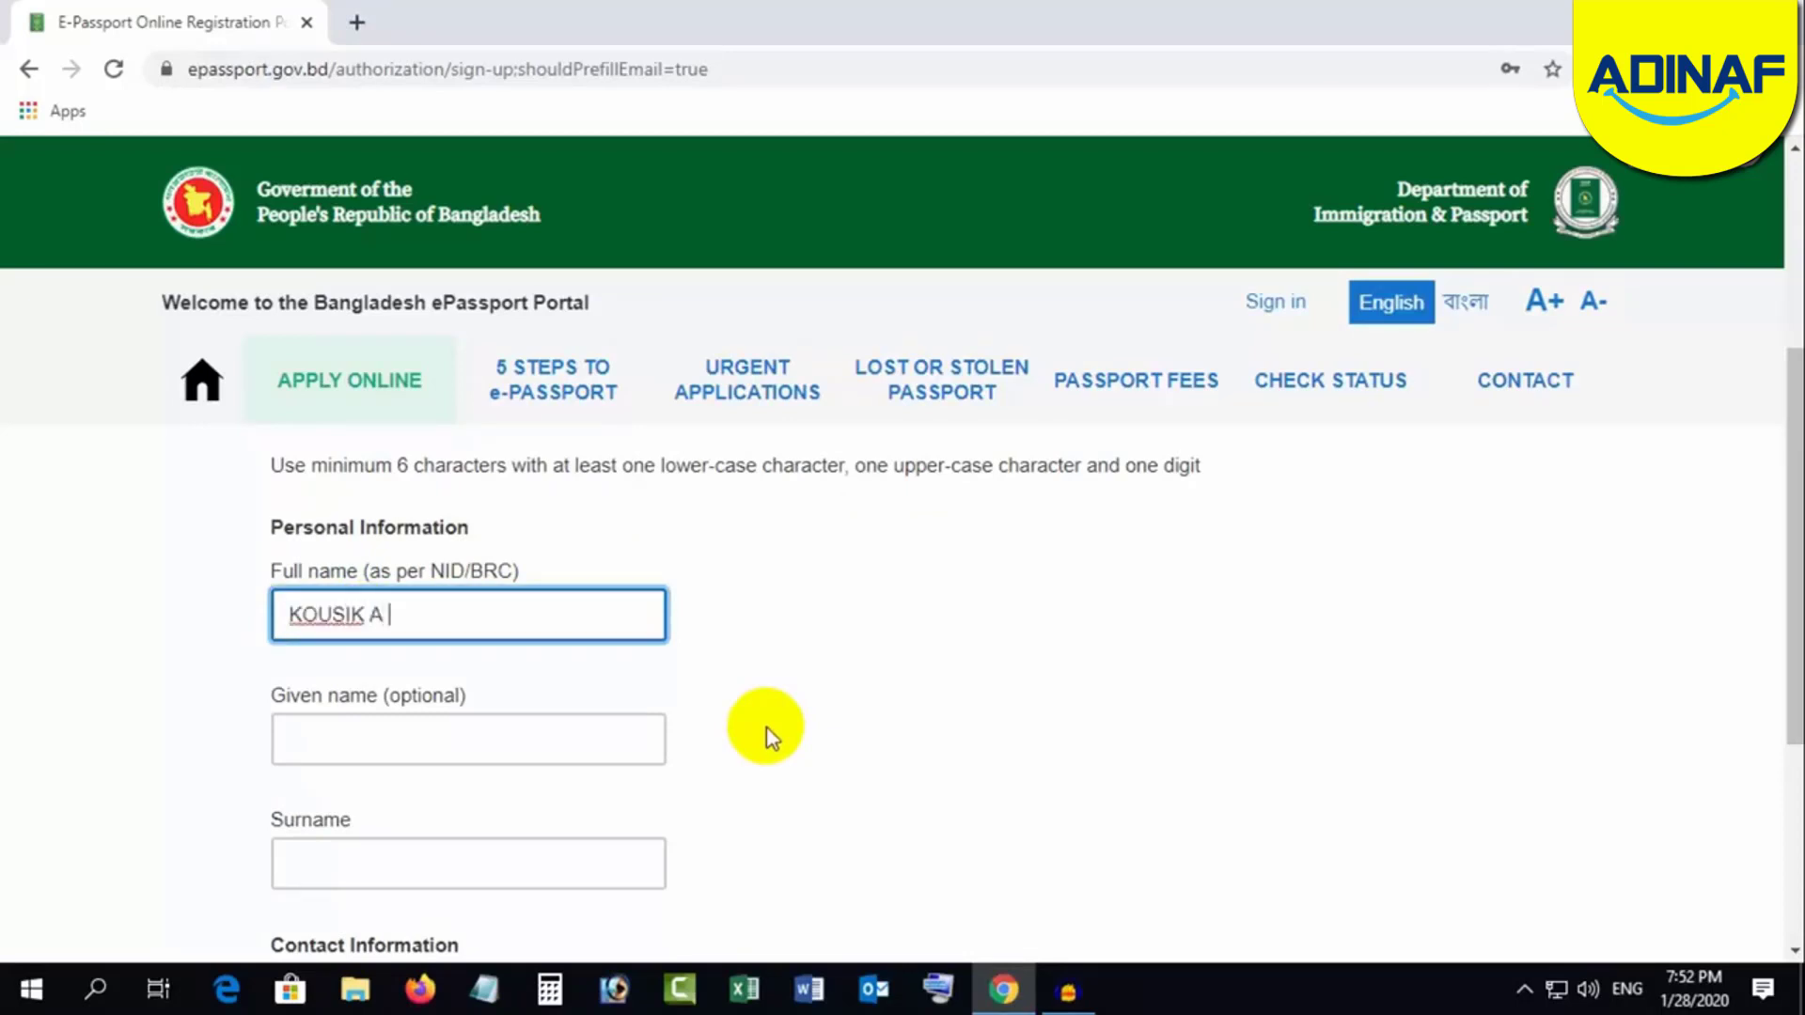
pyautogui.scroll(-2, 769, 736)
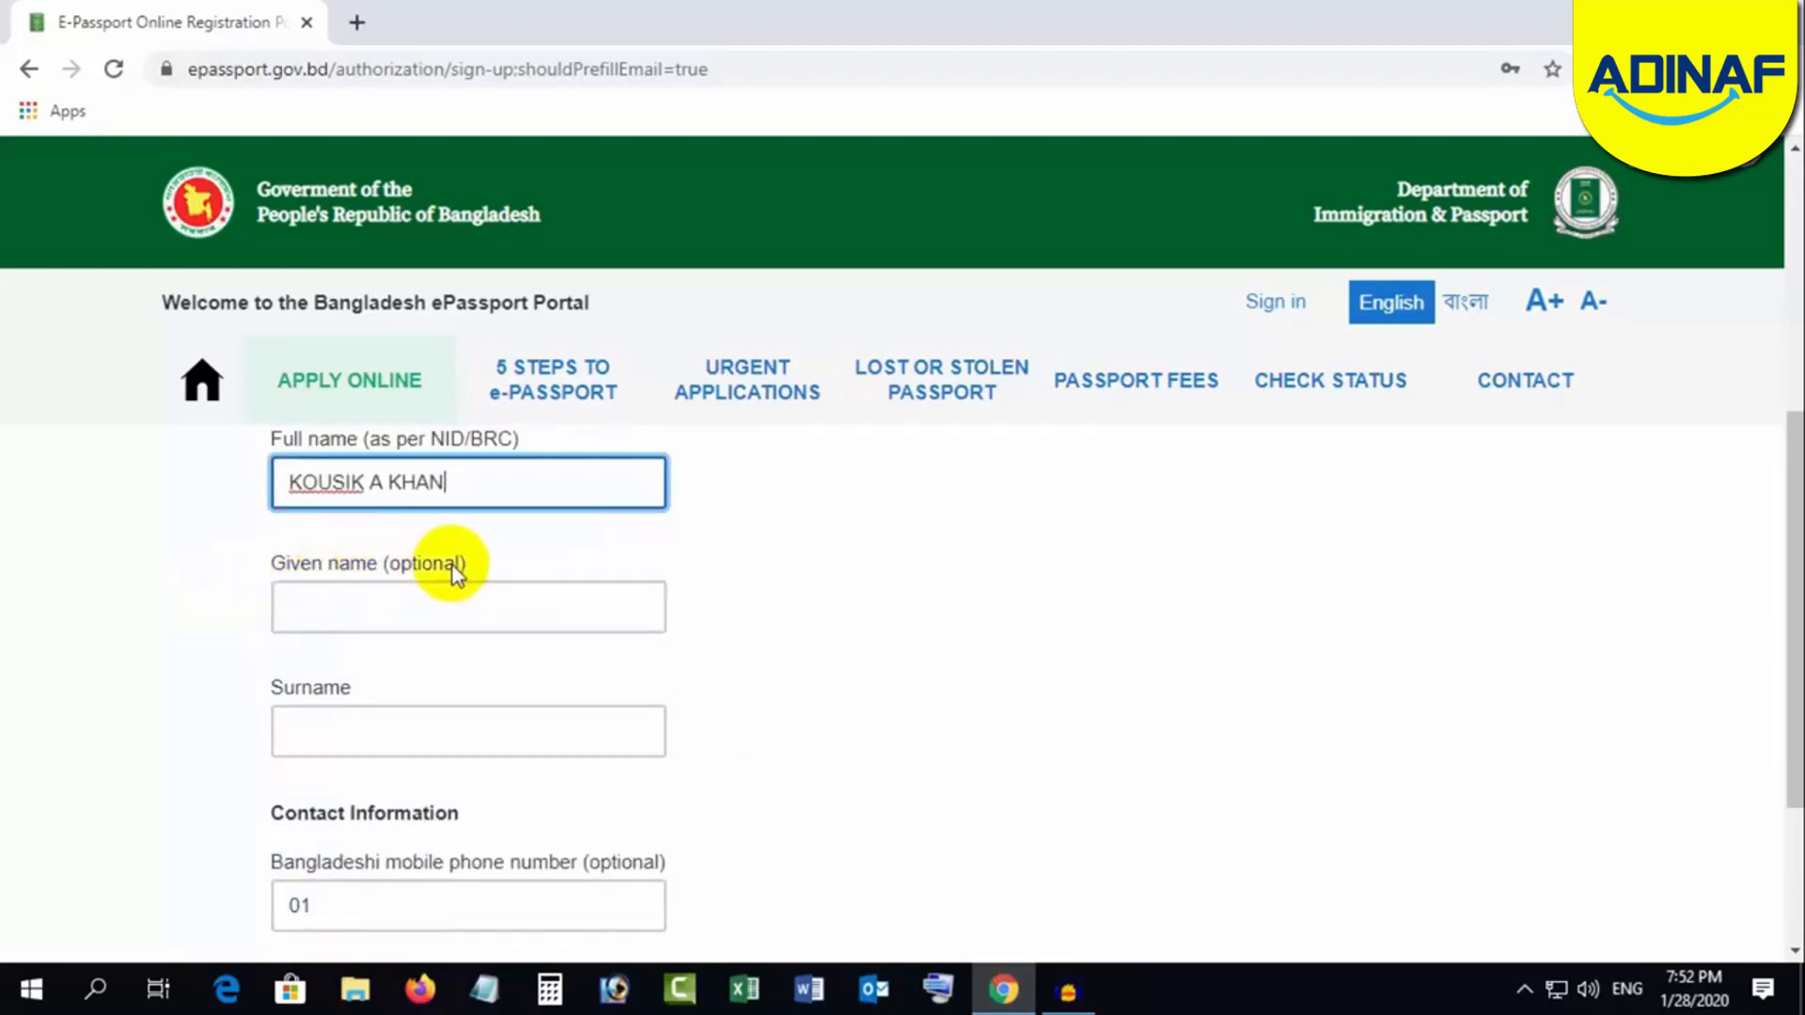
pyautogui.click(310, 606)
pyautogui.click(335, 718)
pyautogui.click(335, 718)
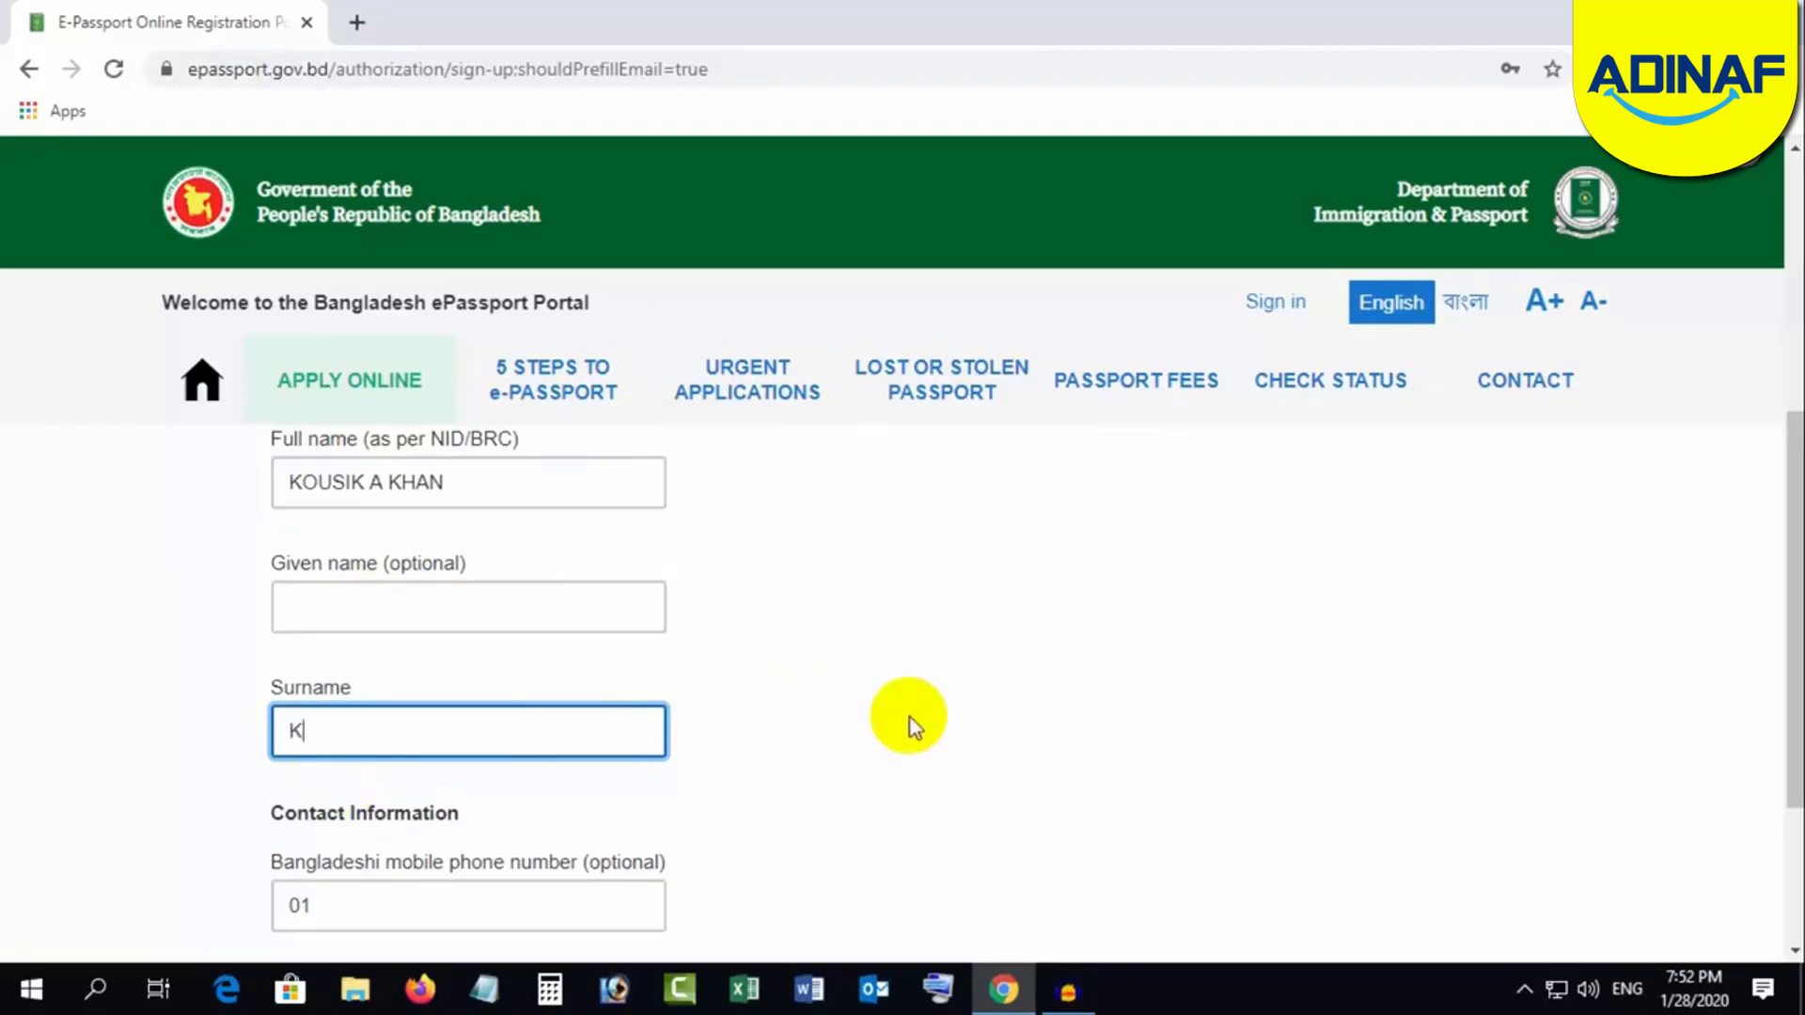
pyautogui.scroll(-1, 910, 718)
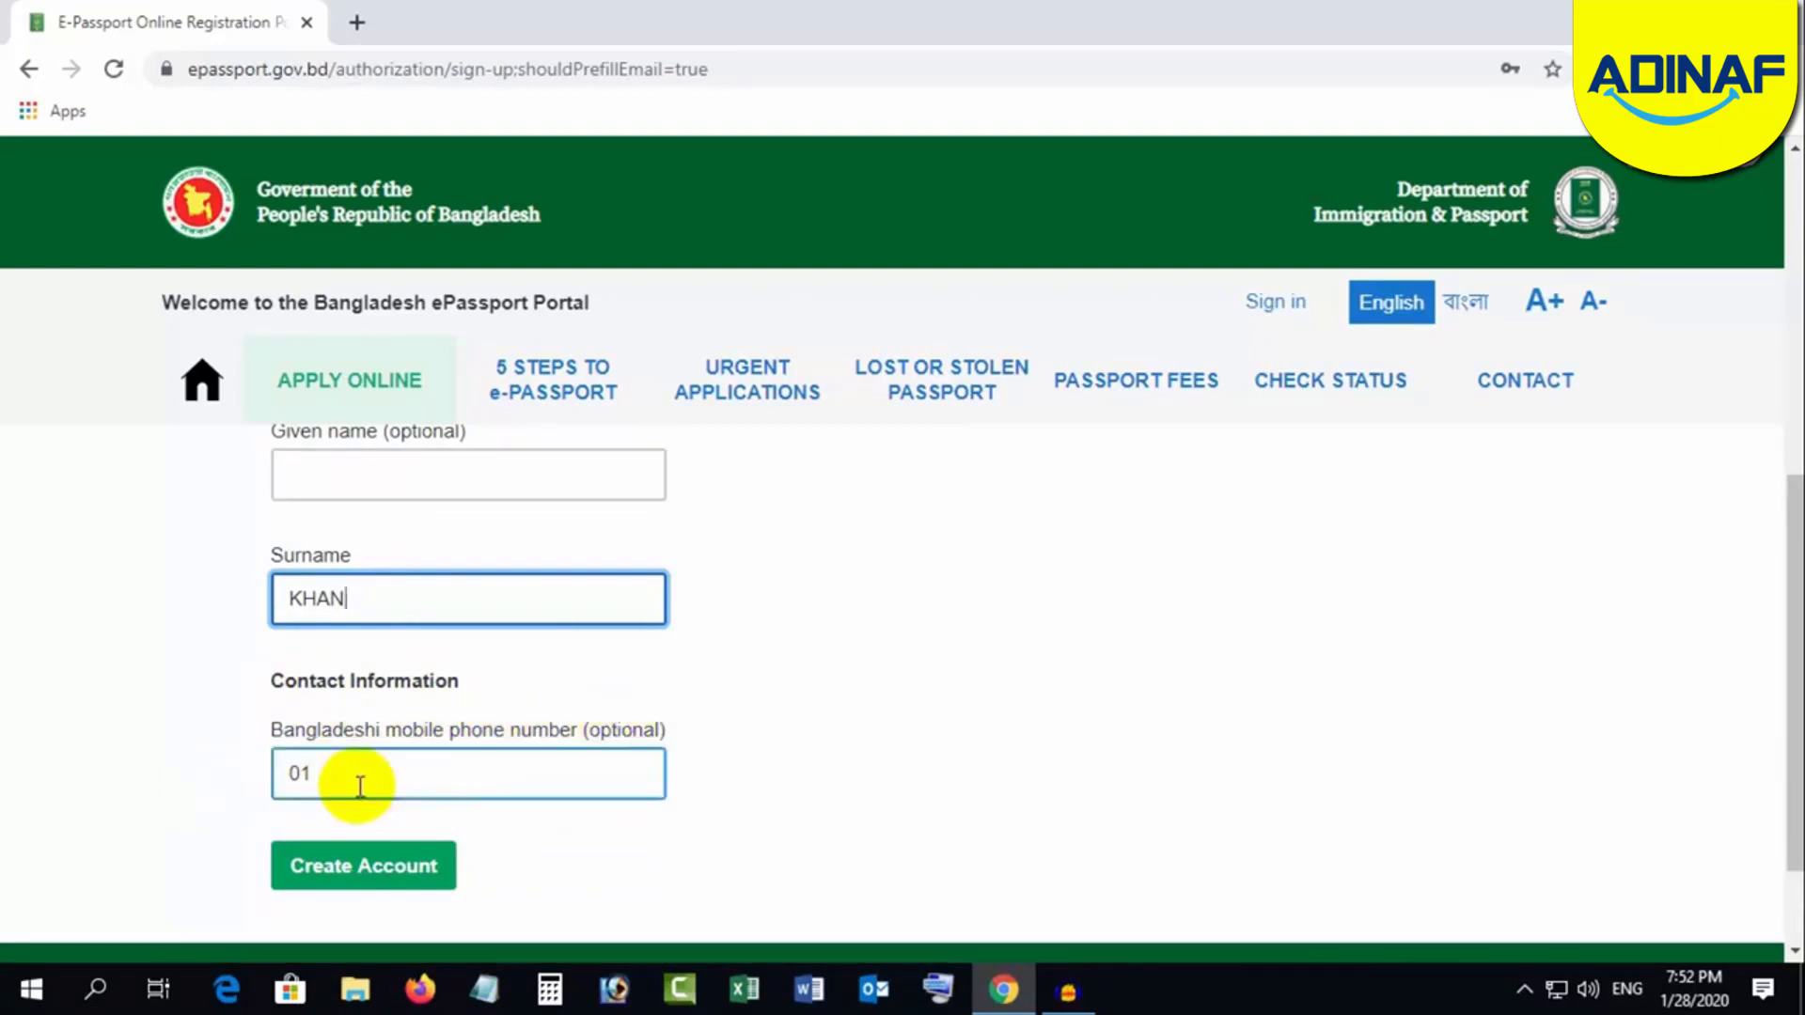
pyautogui.click(340, 870)
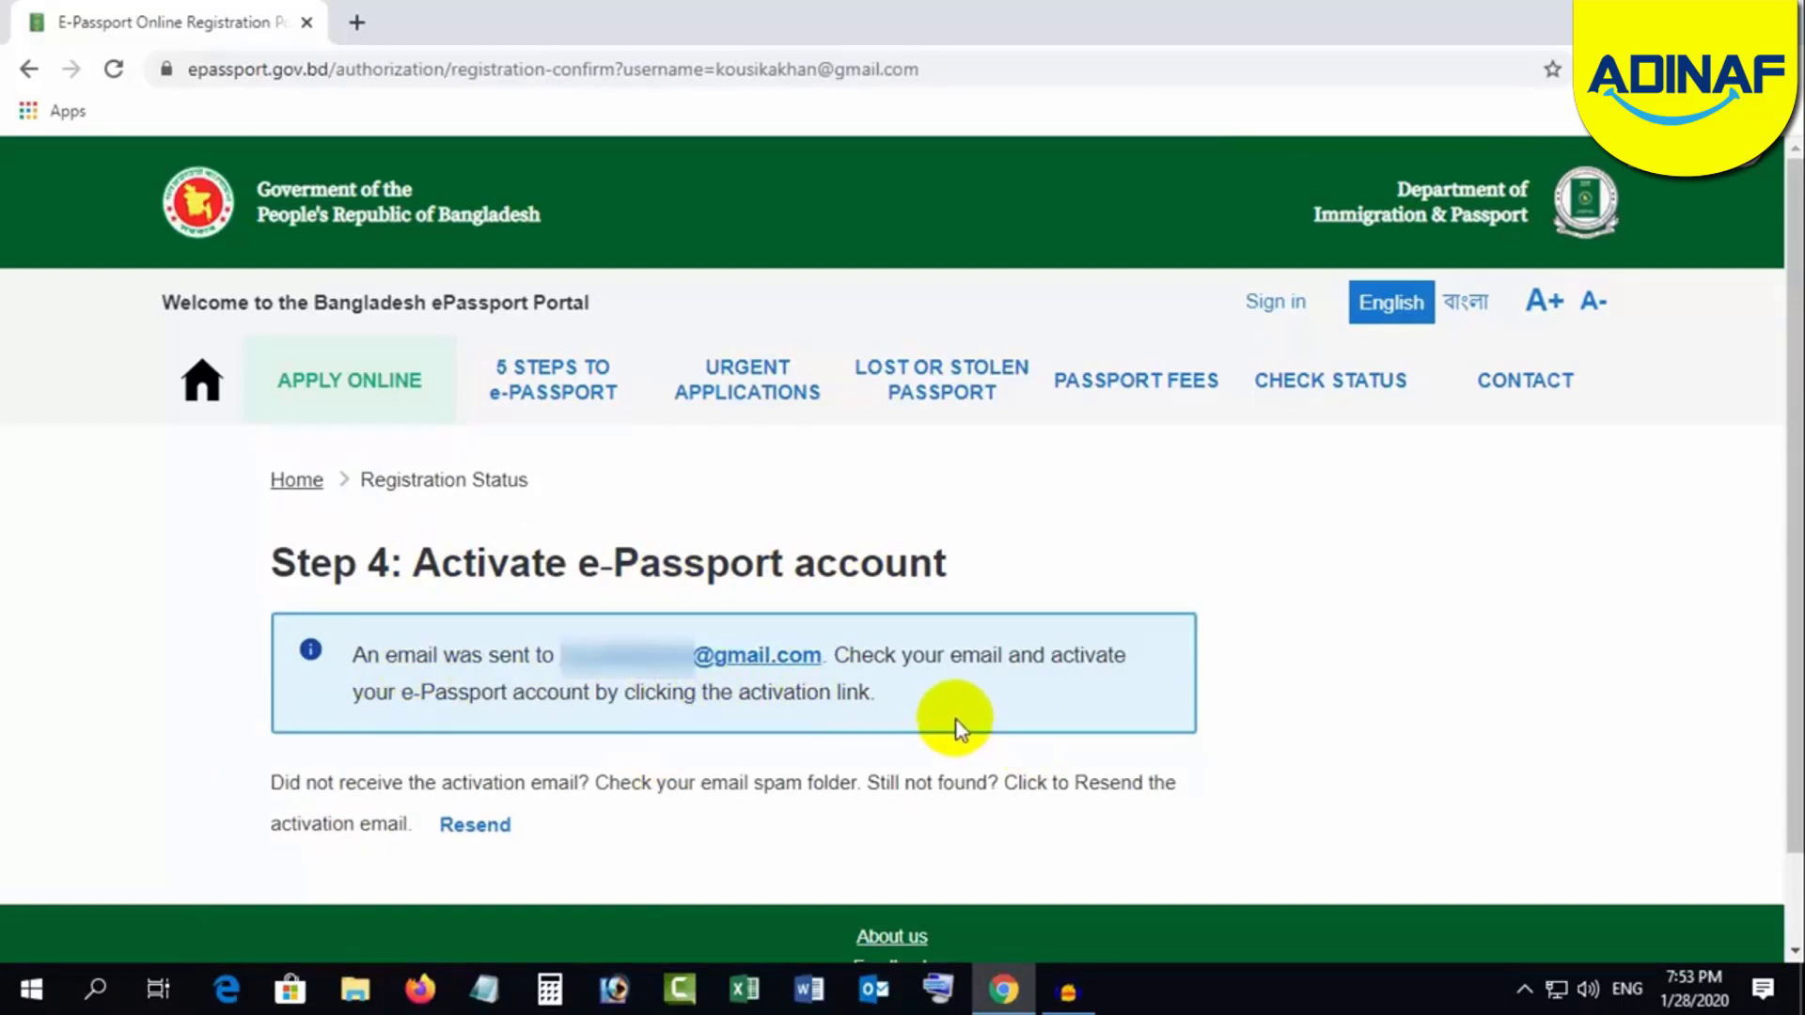
pyautogui.click(356, 22)
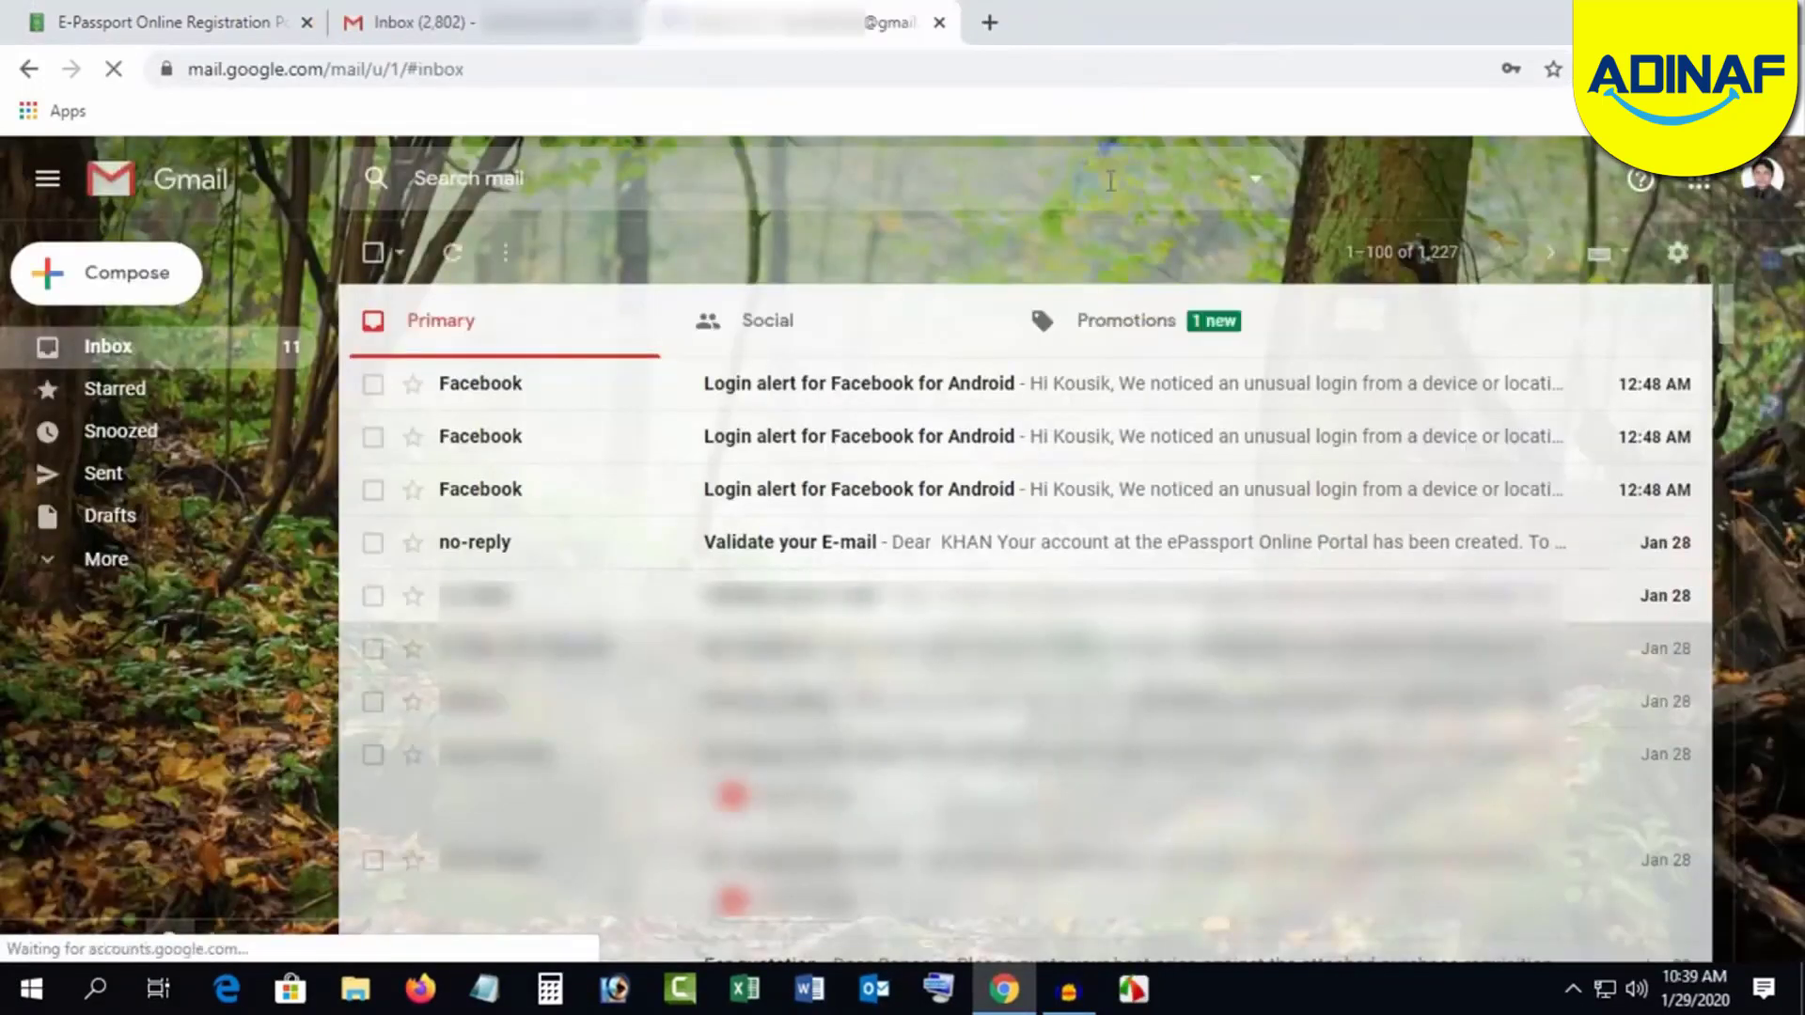
# Step: Open the 'Validate your E-mail' message and follow its registration-confirm link
pyautogui.click(860, 545)
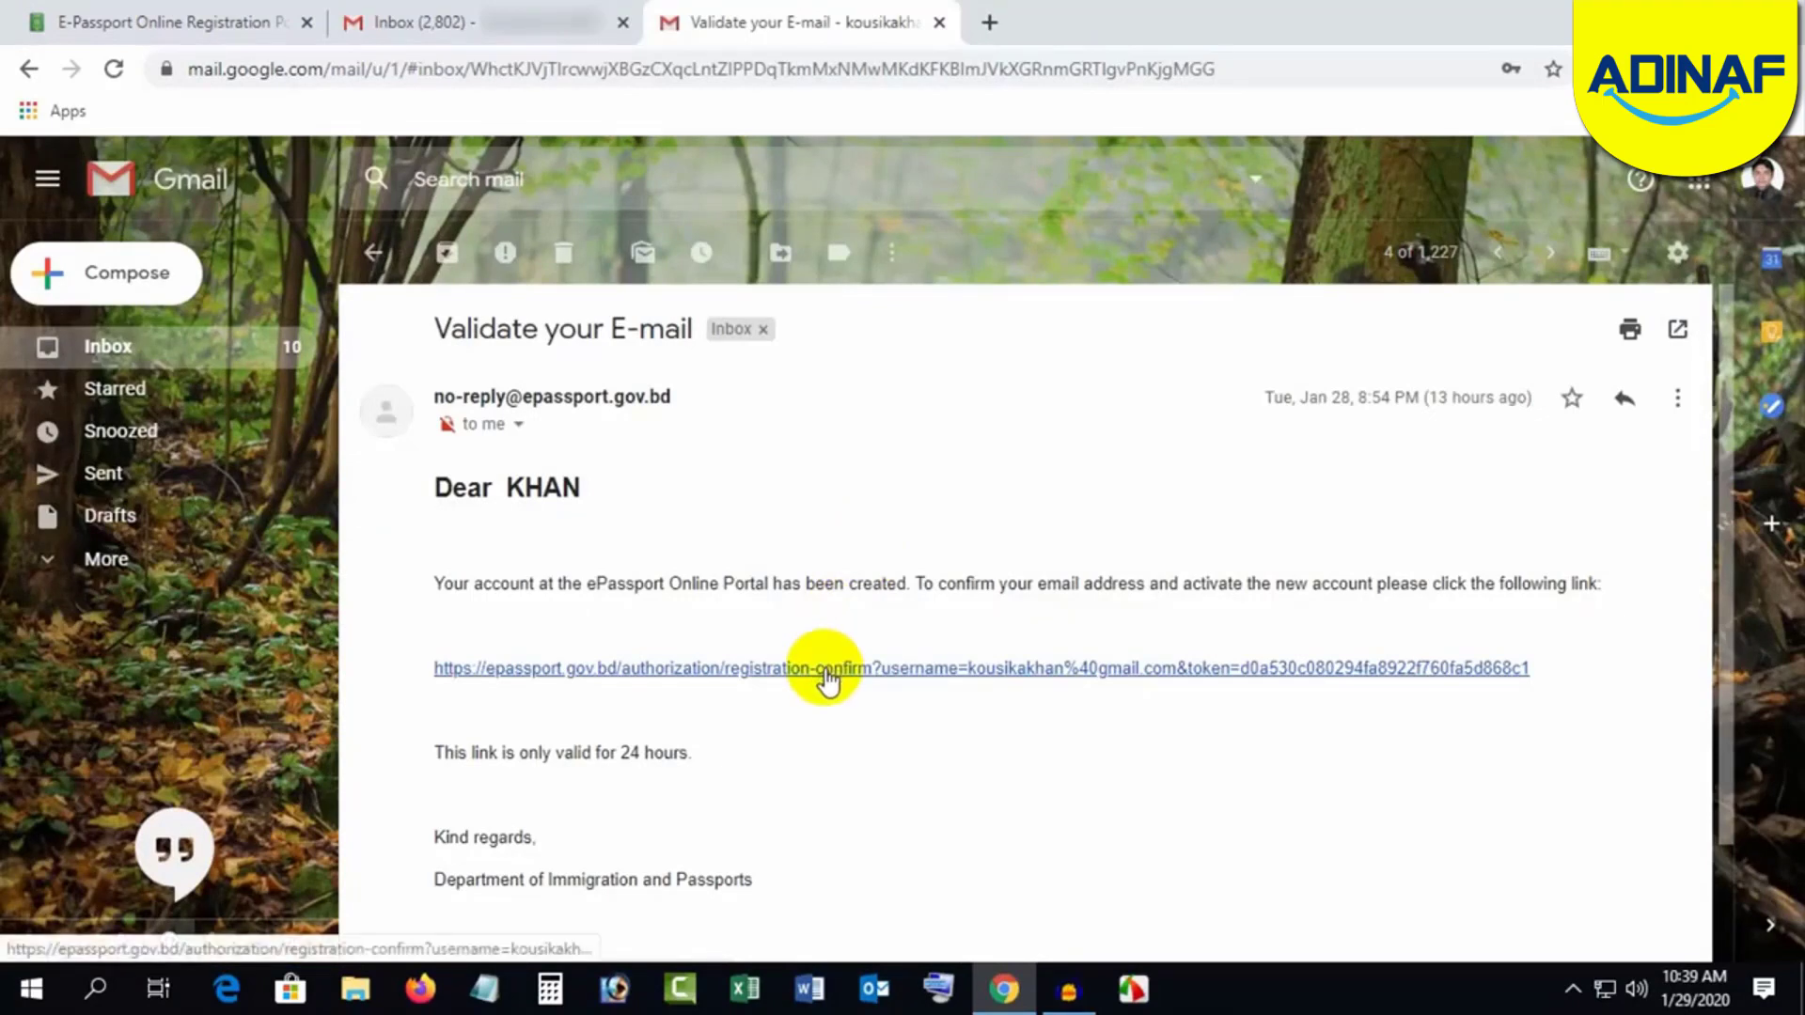
pyautogui.click(827, 669)
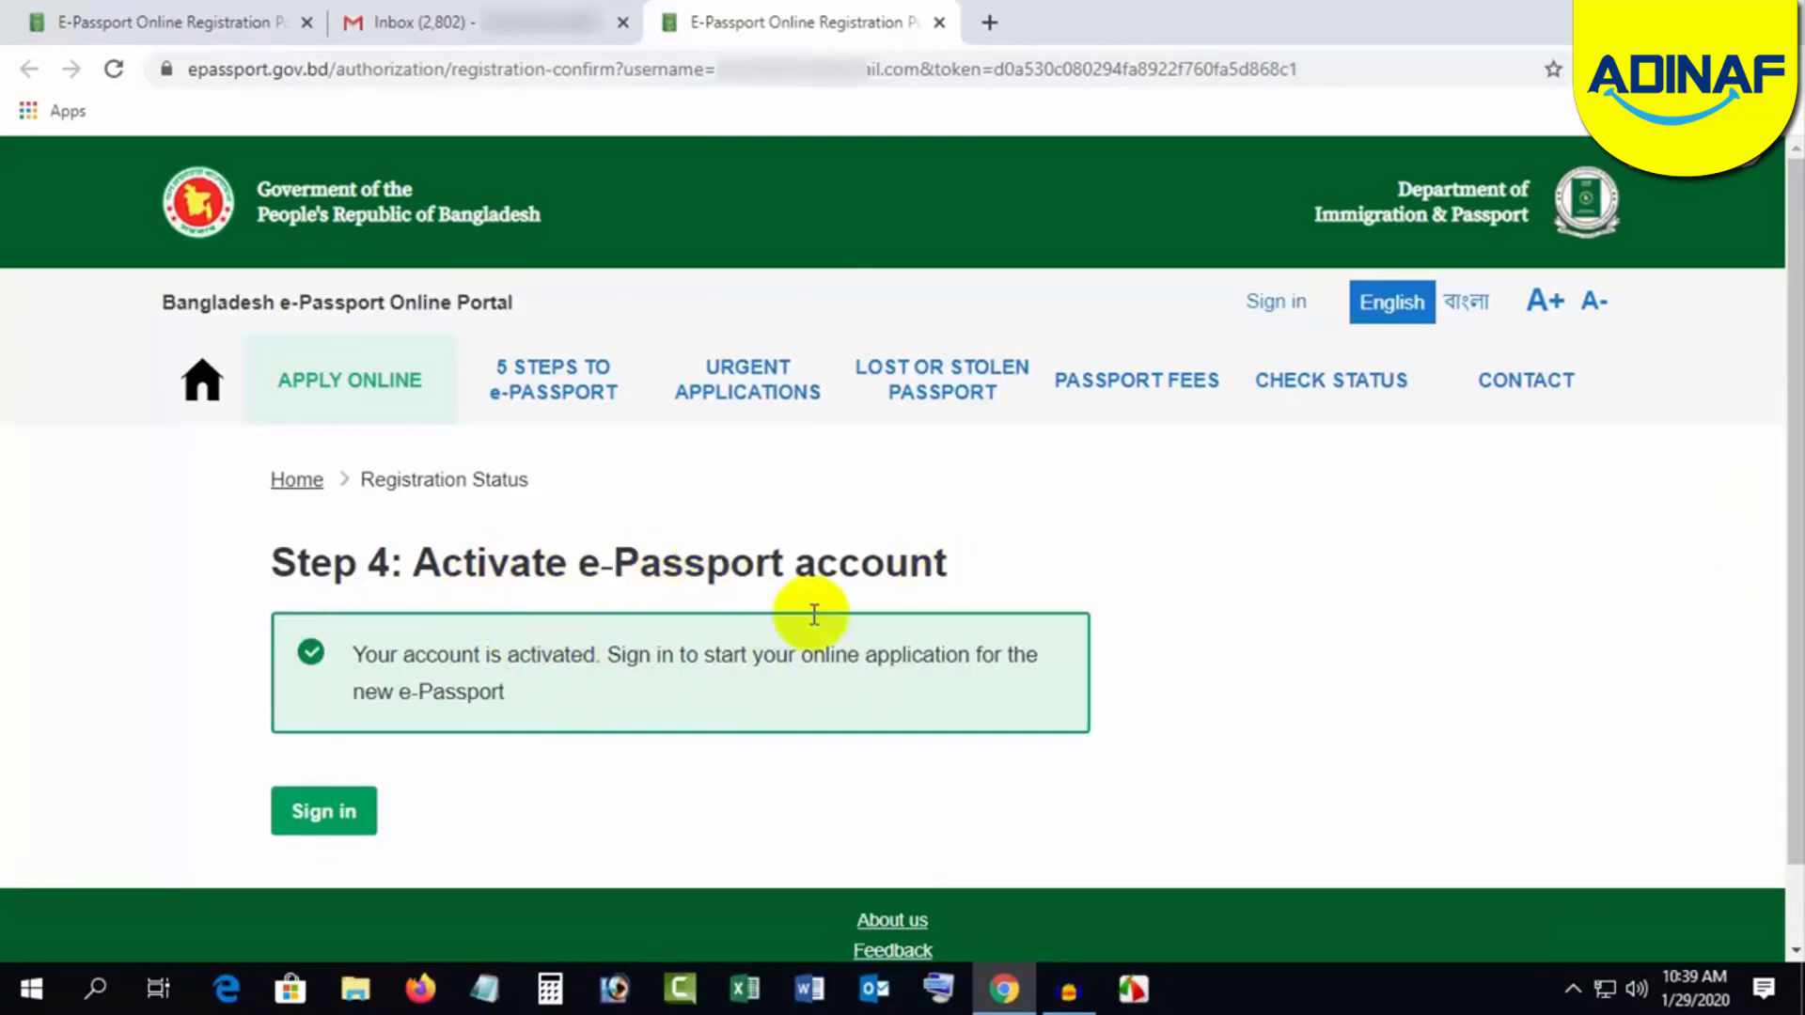
# Step: Sign in with the account password and choose 'Apply for a new e-Passport'
pyautogui.click(324, 812)
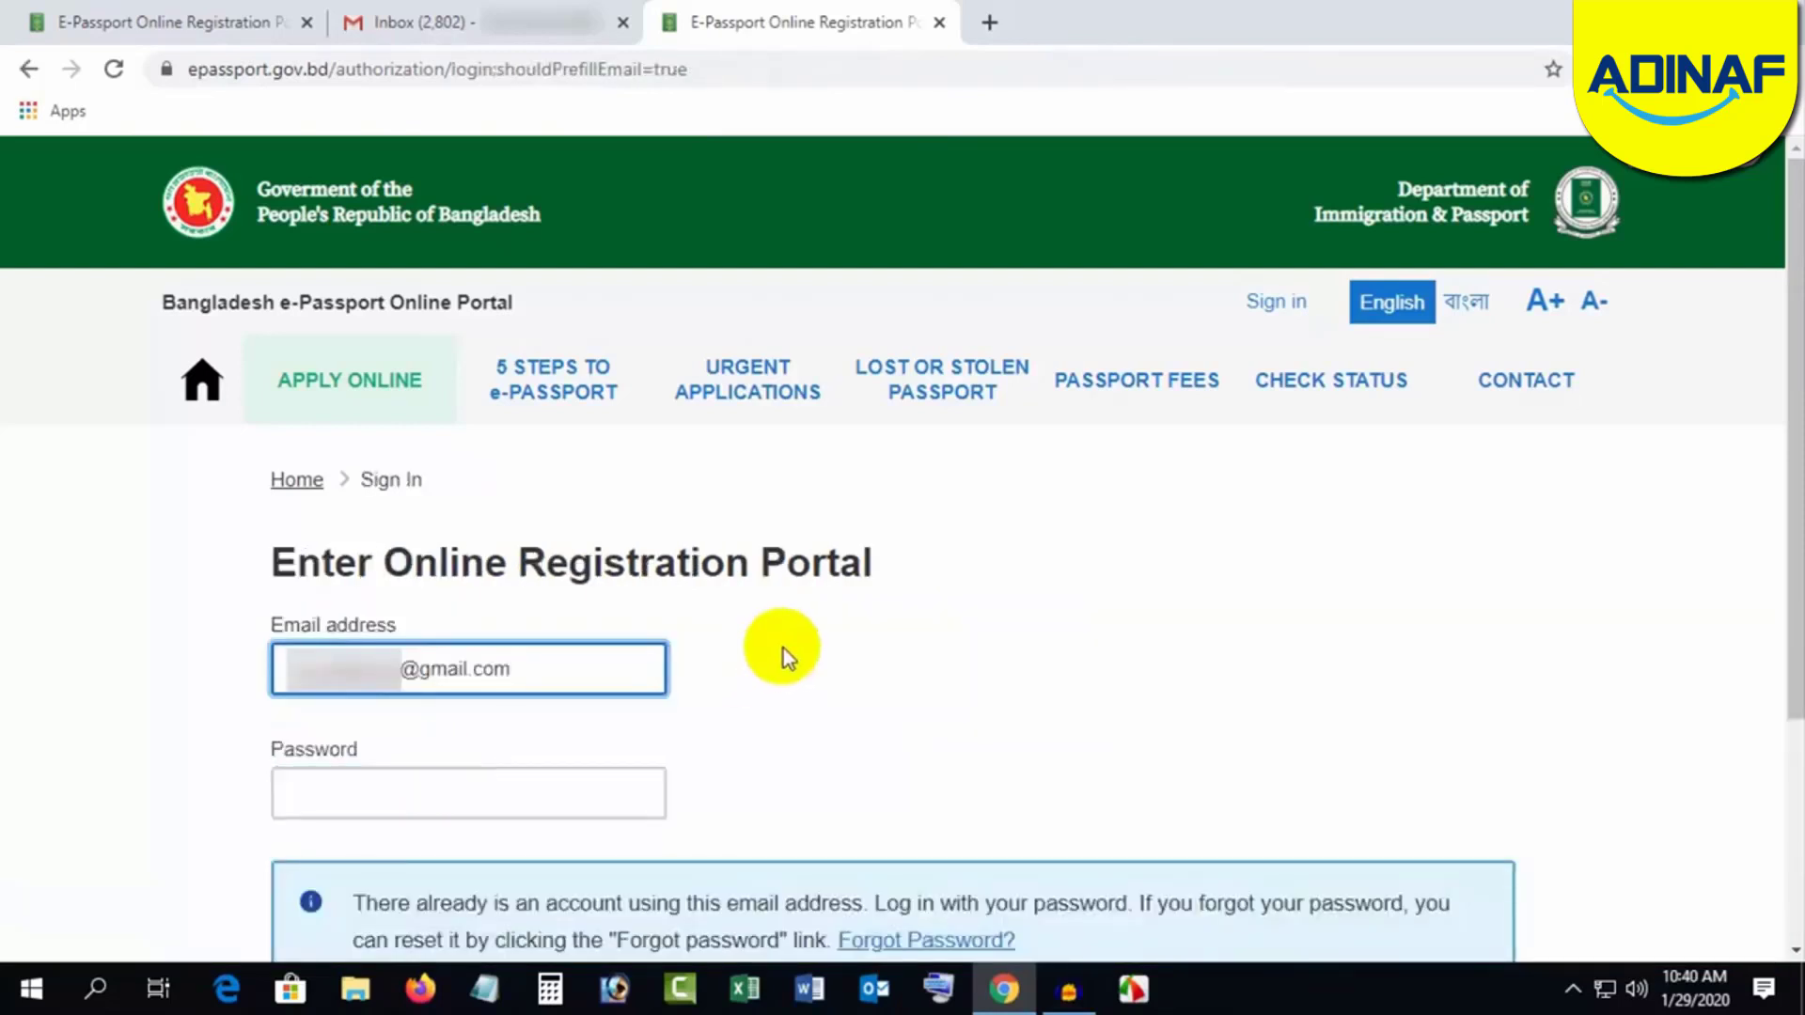
pyautogui.scroll(-2, 790, 647)
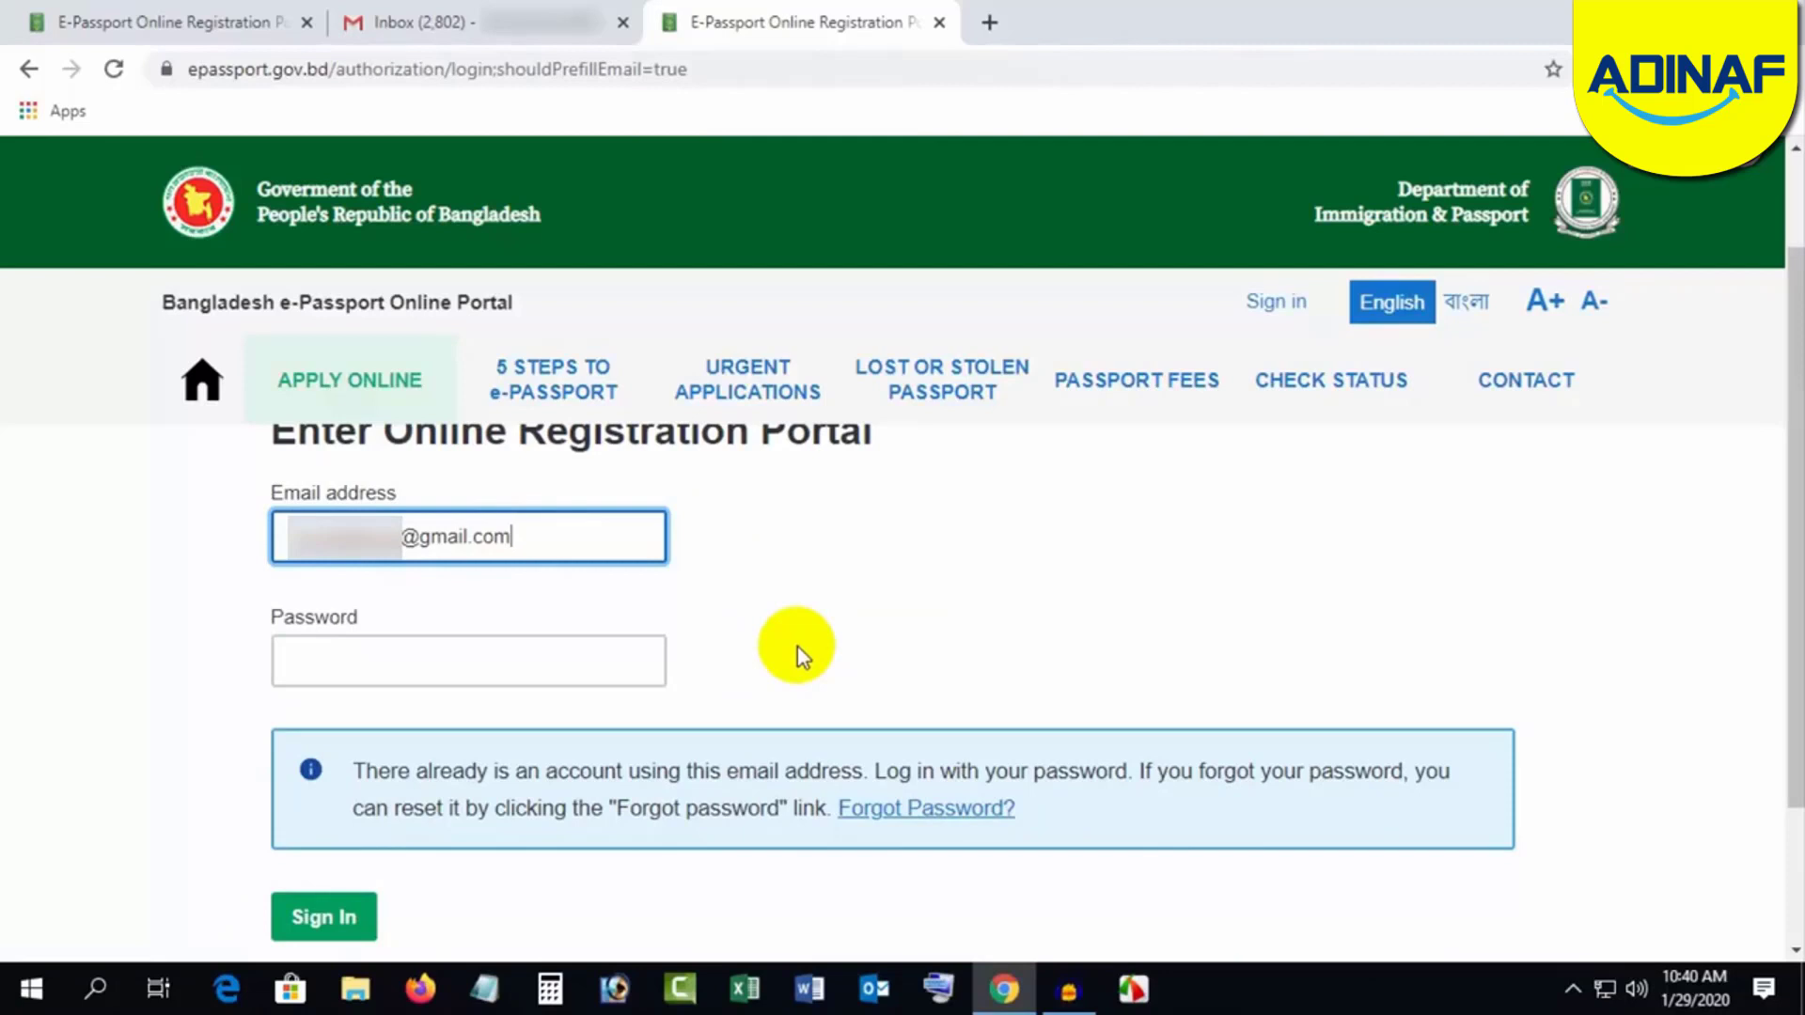
pyautogui.click(414, 661)
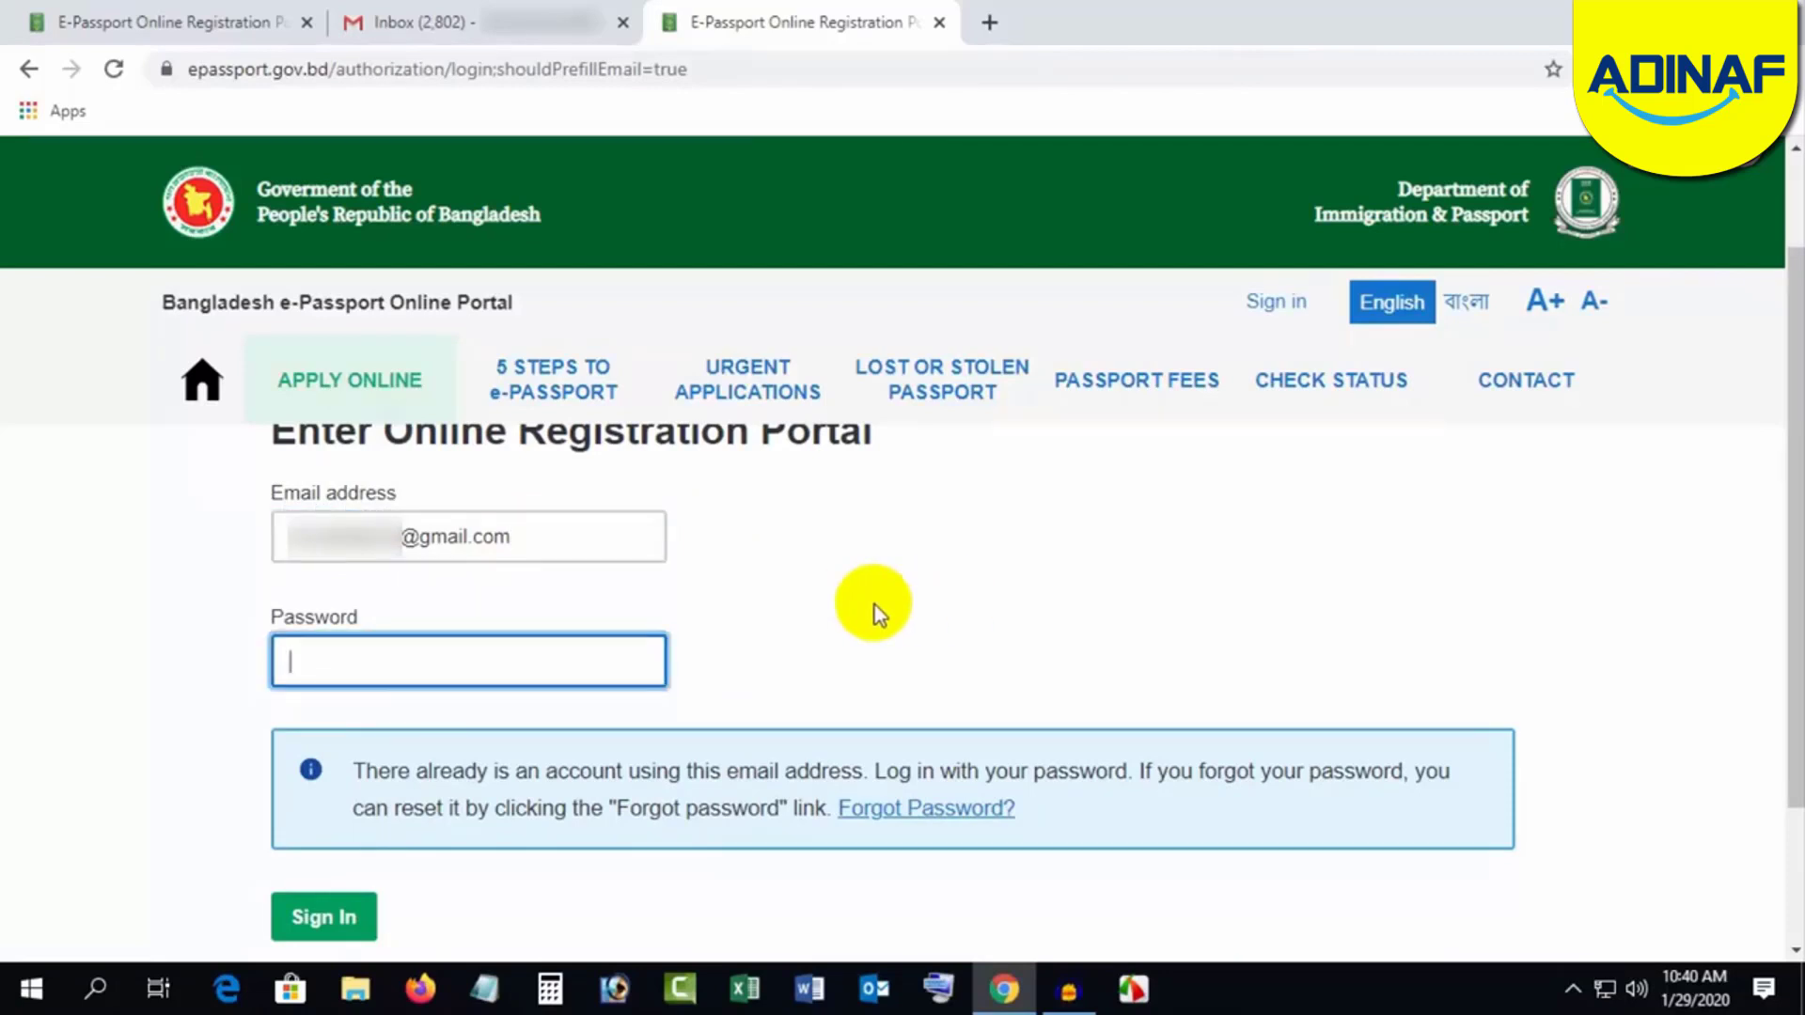
pyautogui.write('••')
pyautogui.click(329, 917)
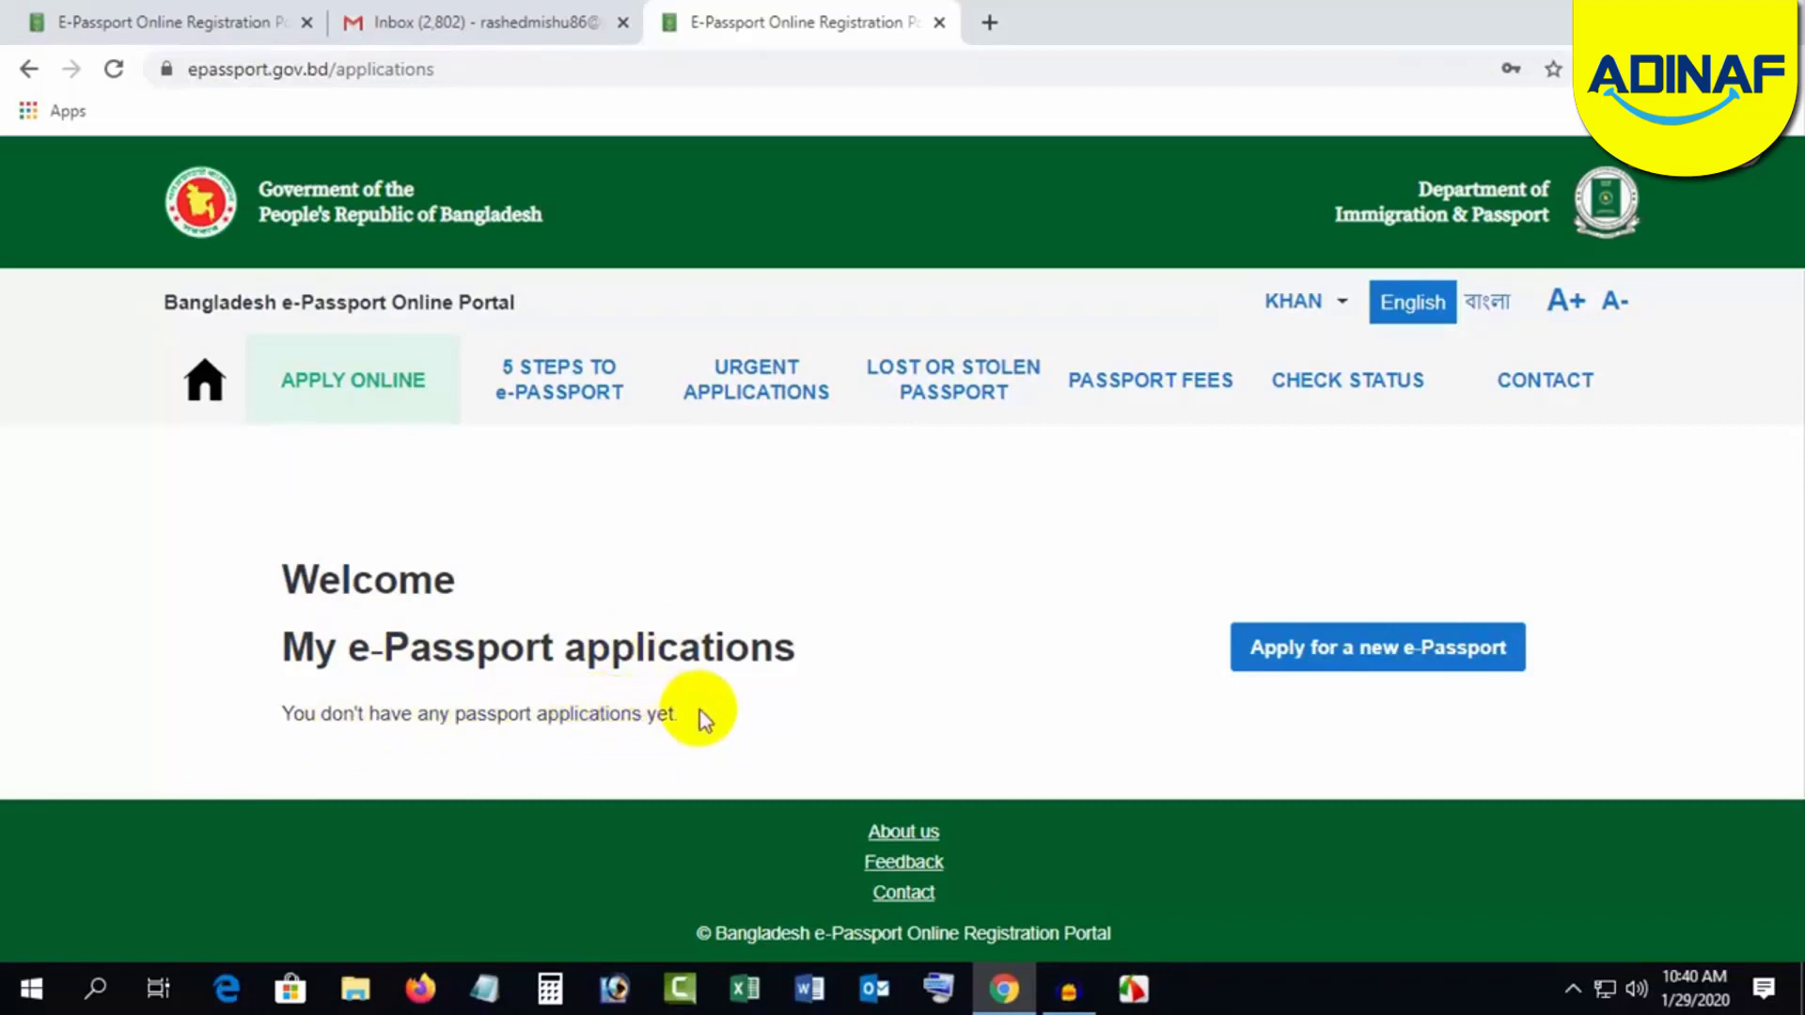
pyautogui.click(1382, 653)
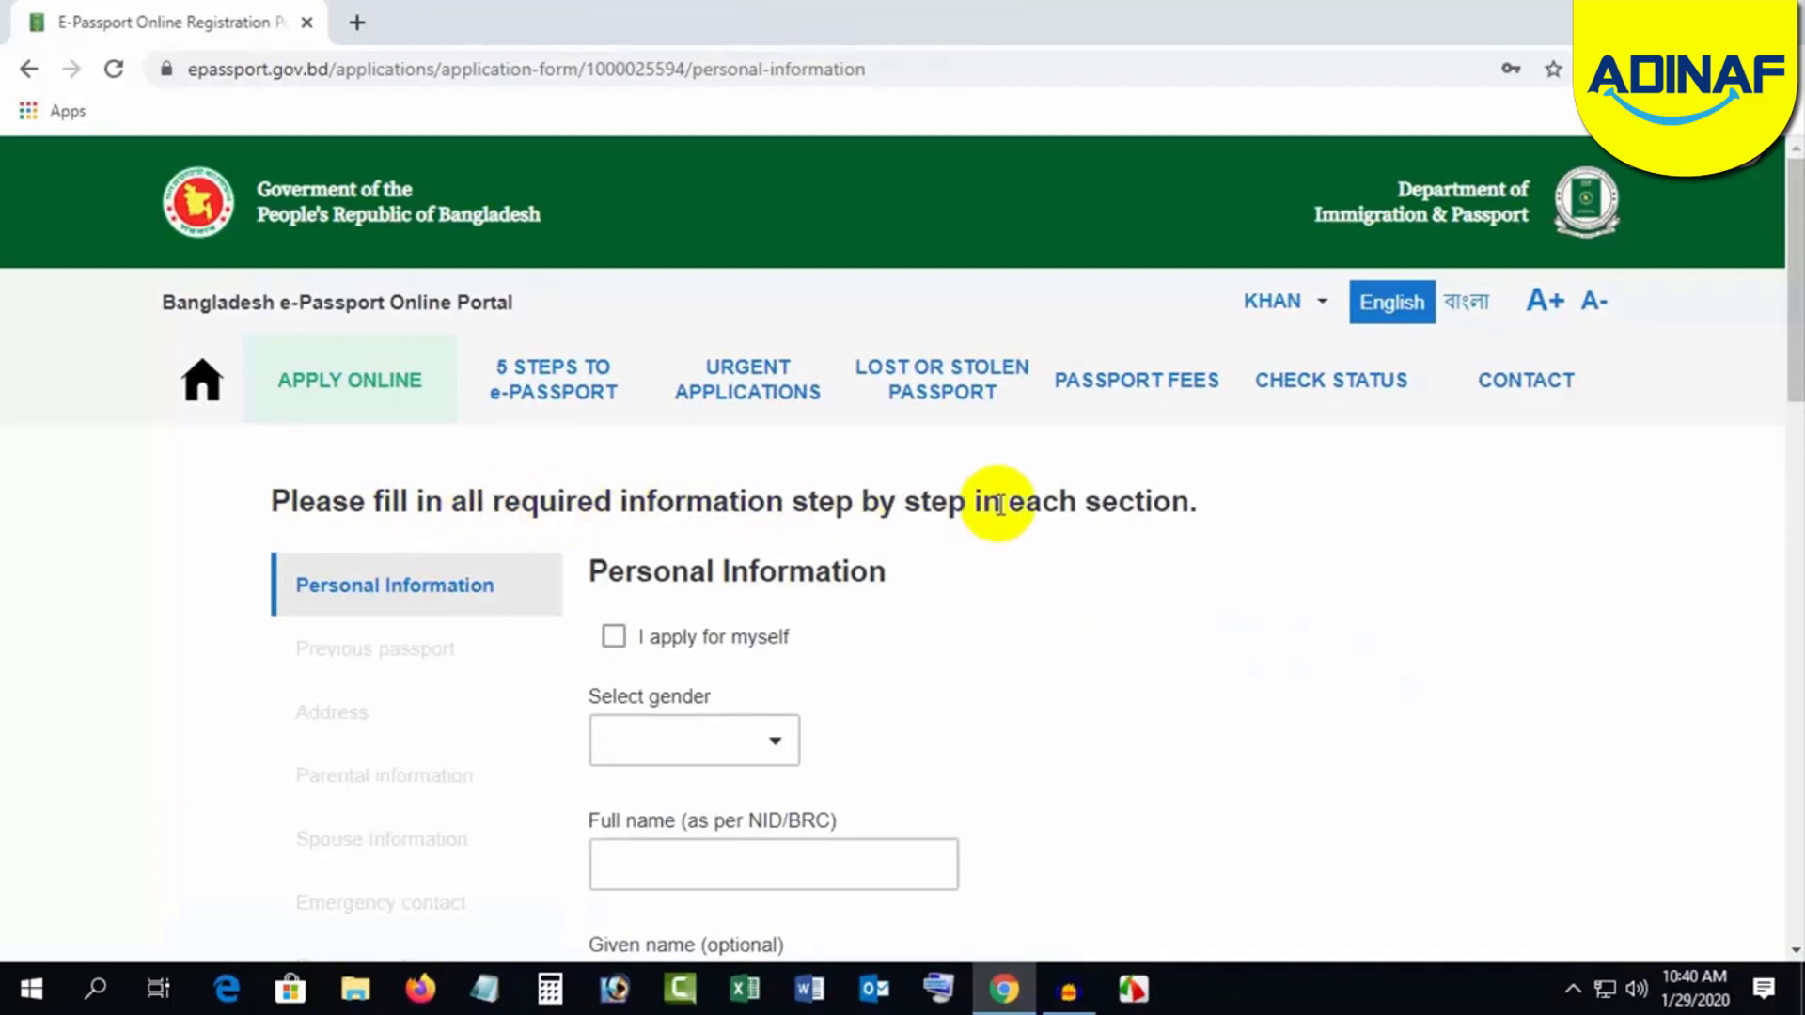
# Step: Tick and then untick the option to apply for oneself
pyautogui.scroll(-1, 1170, 591)
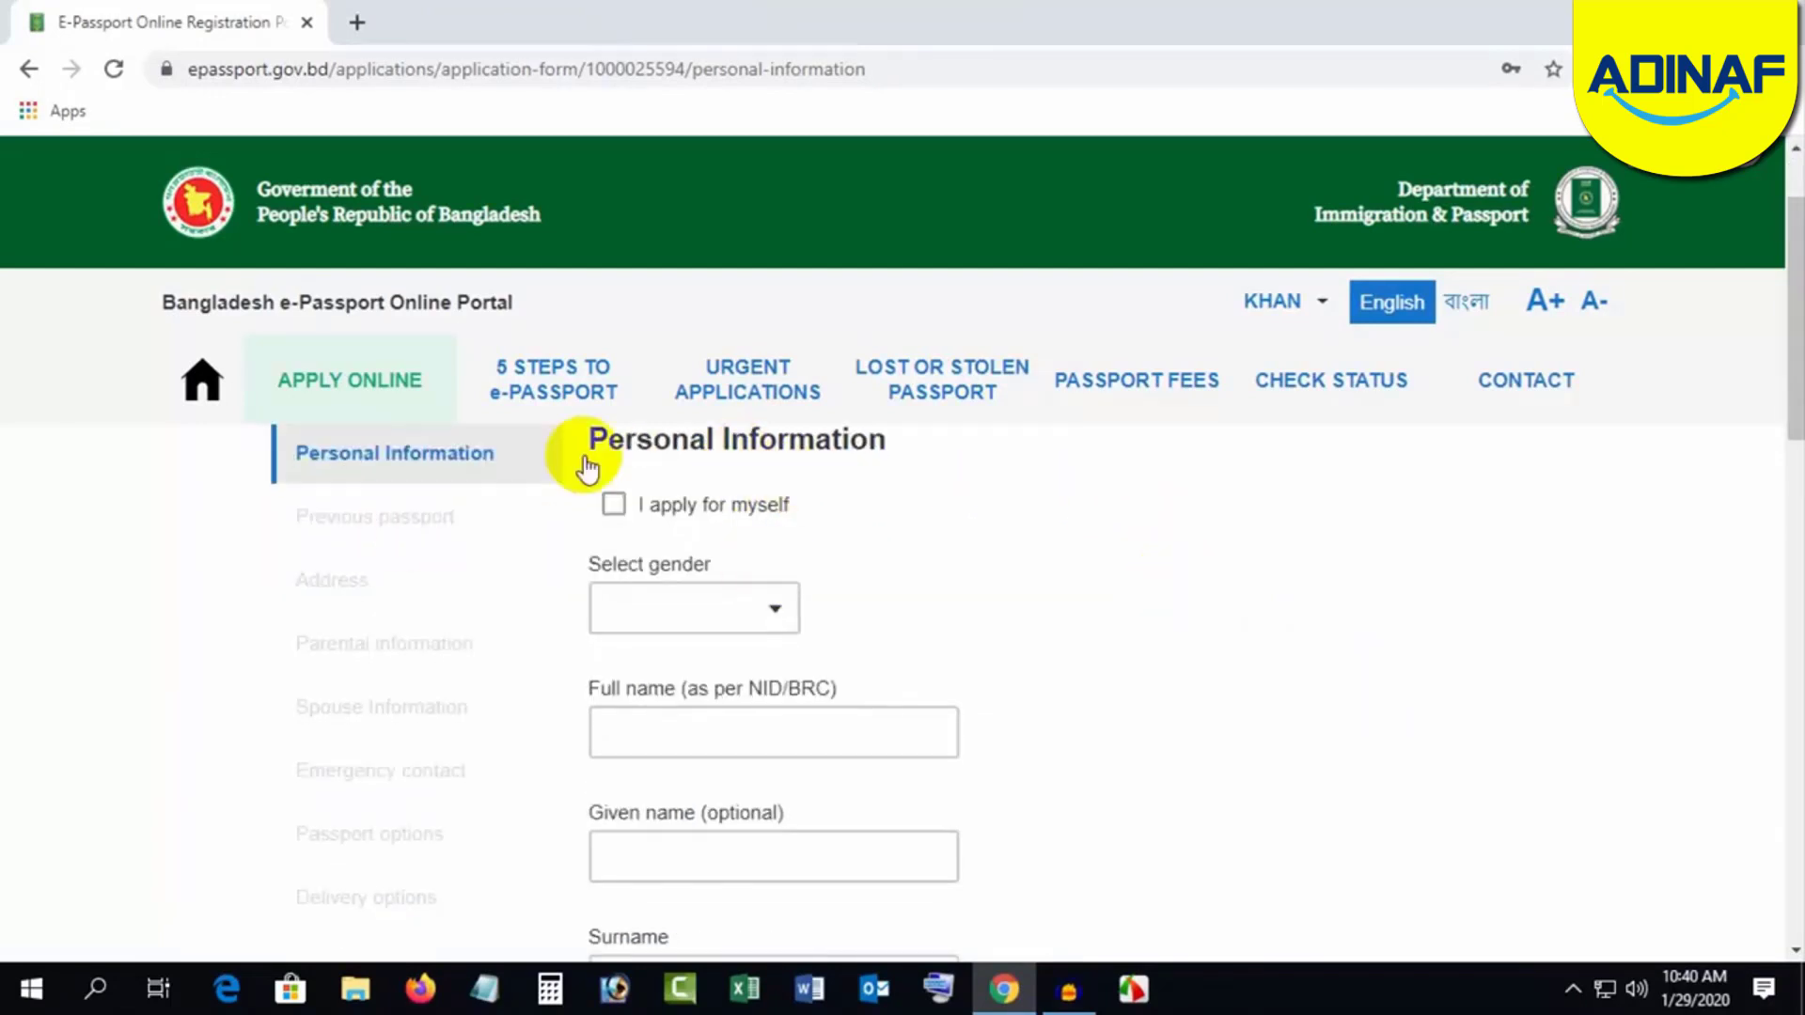
pyautogui.scroll(-2, 1181, 593)
pyautogui.scroll(3, 1172, 605)
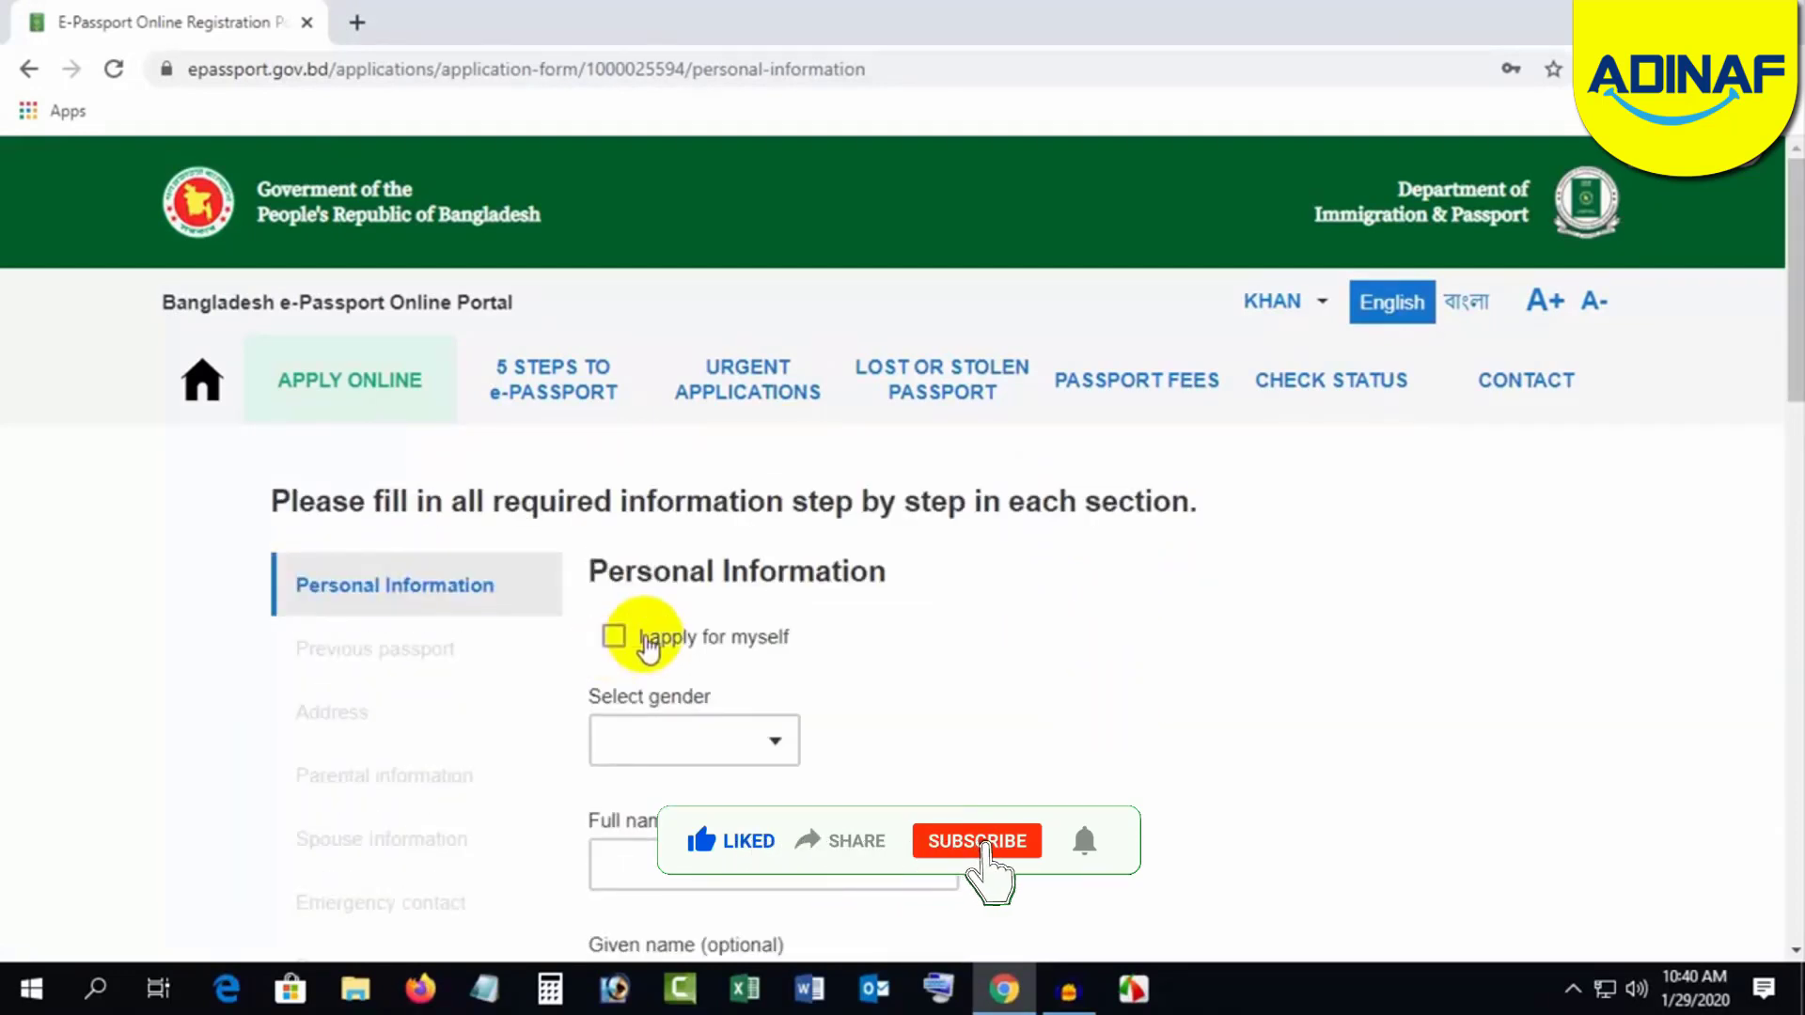
pyautogui.click(615, 638)
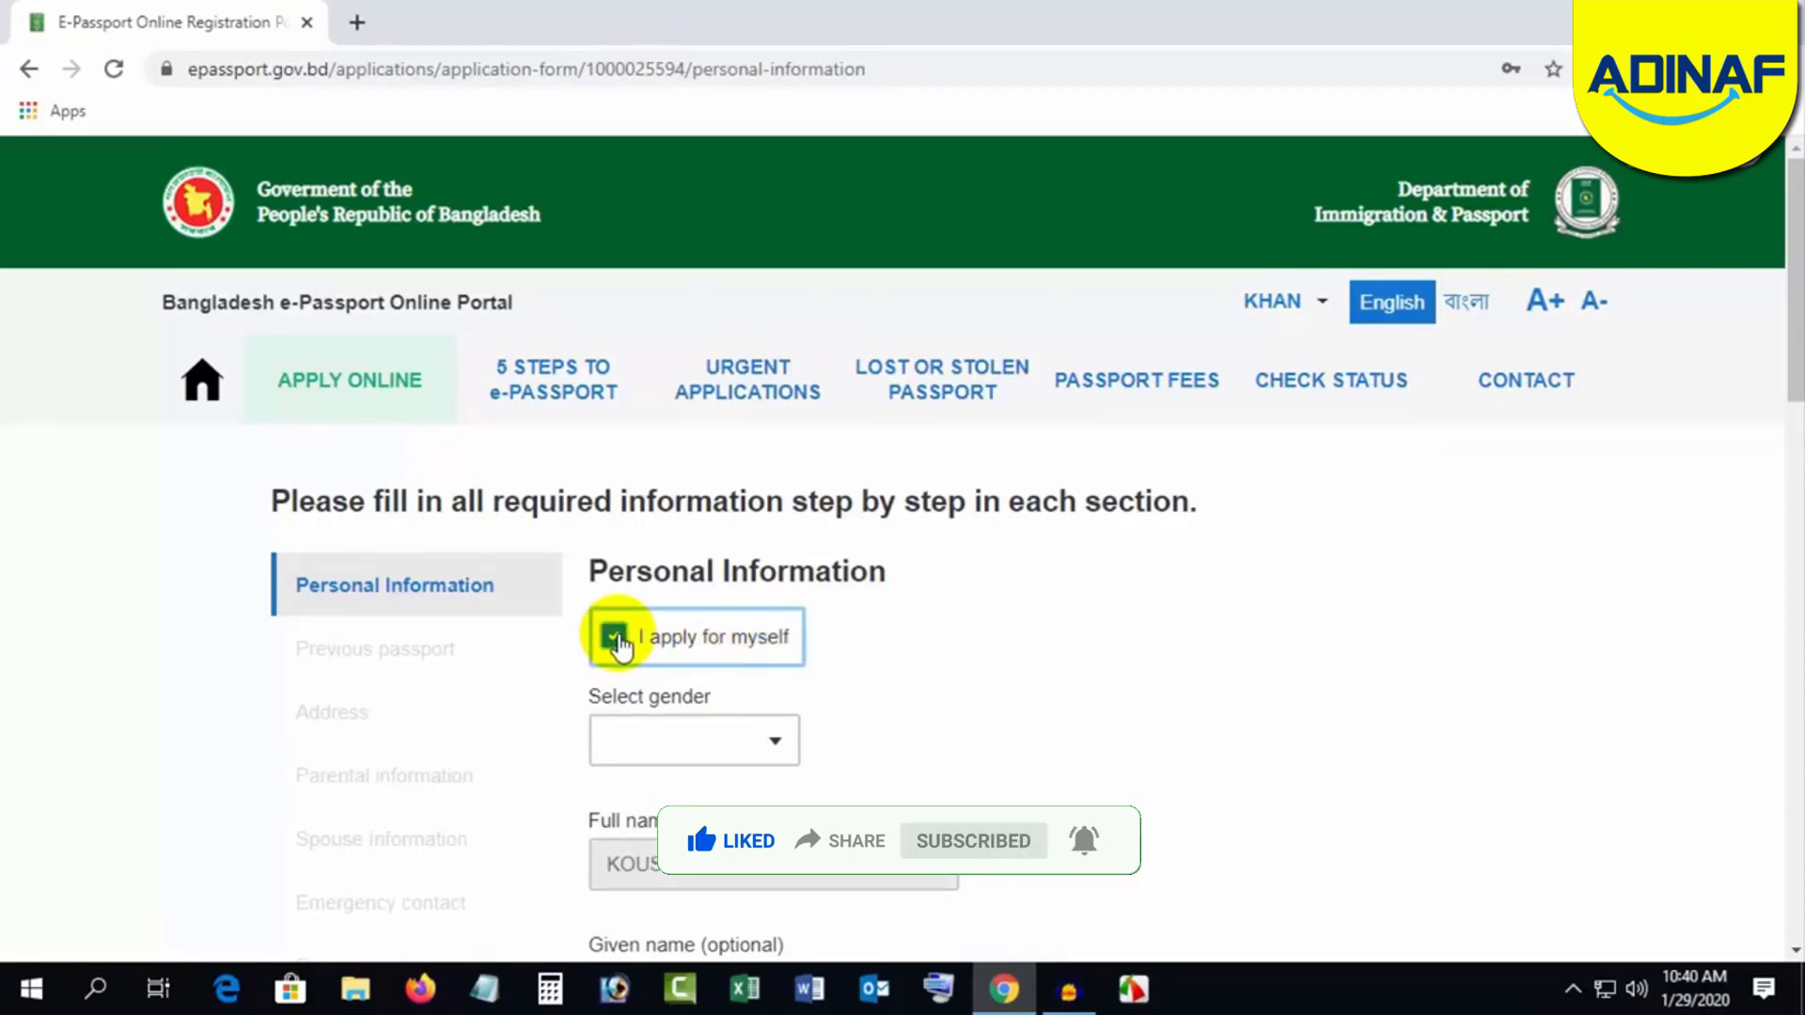
pyautogui.click(615, 639)
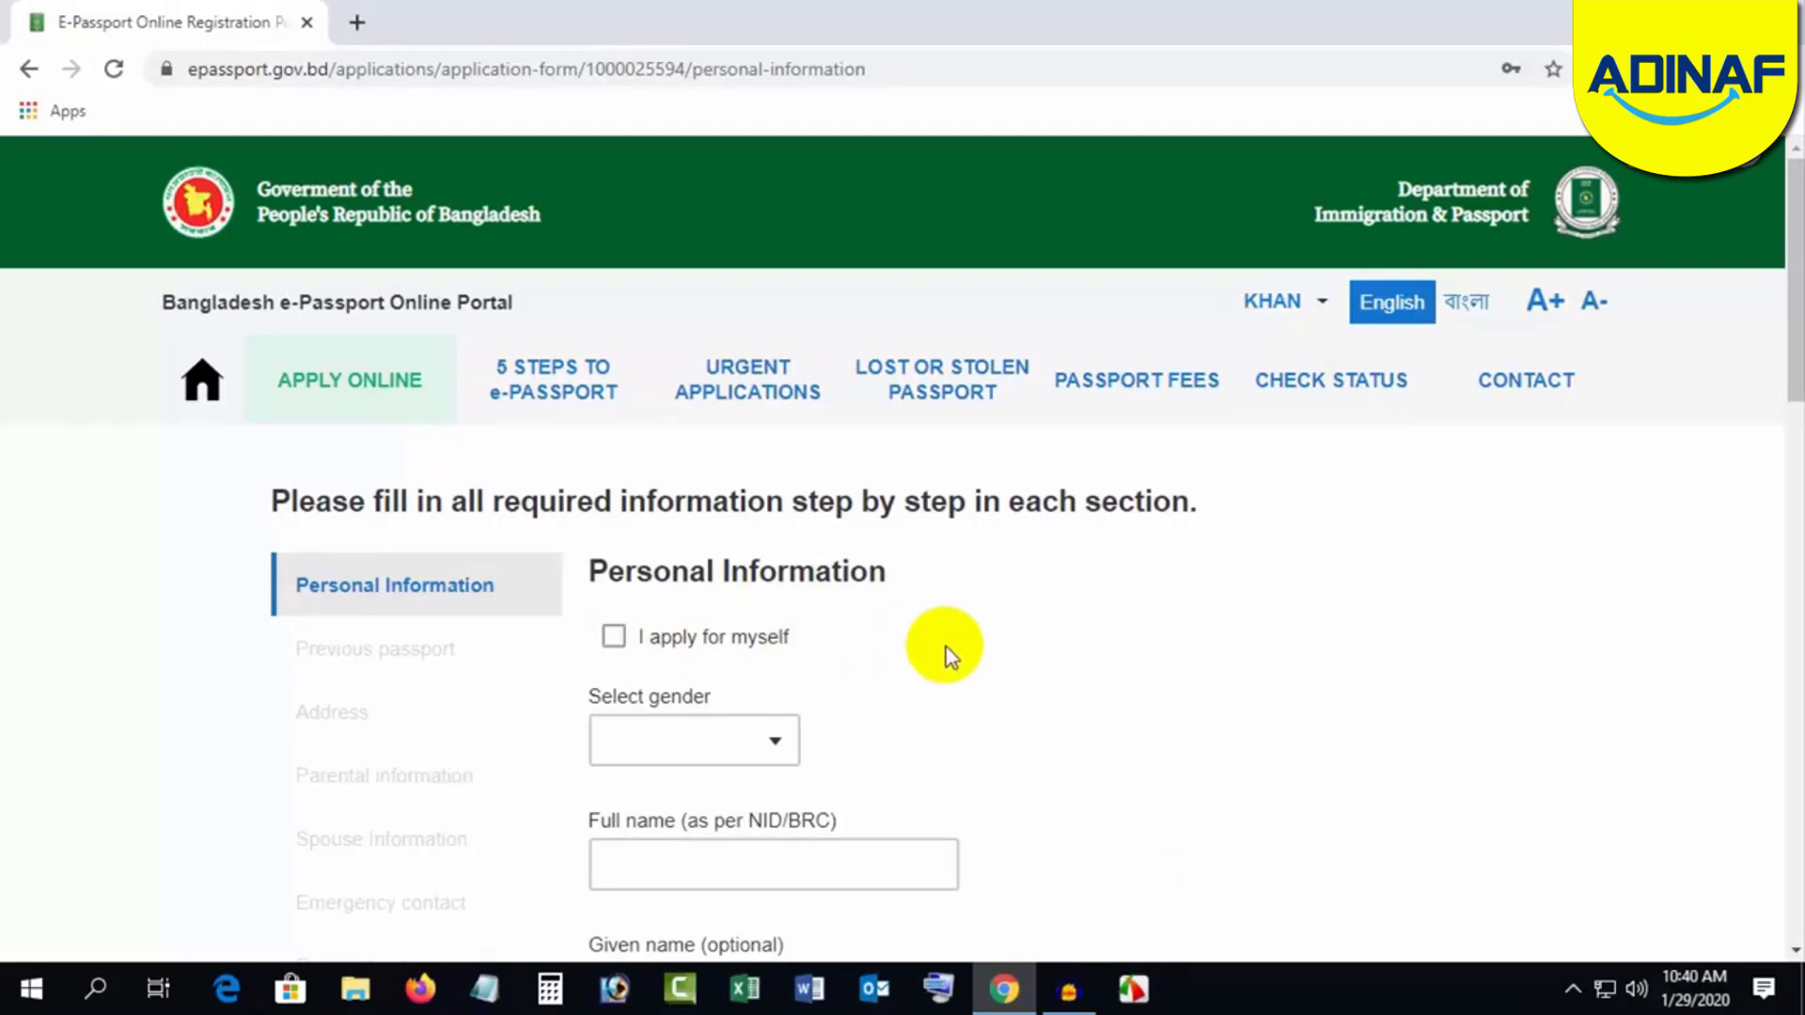
# Step: Choose MALE gender and enter the applicant's full name, given name and surname
pyautogui.click(745, 742)
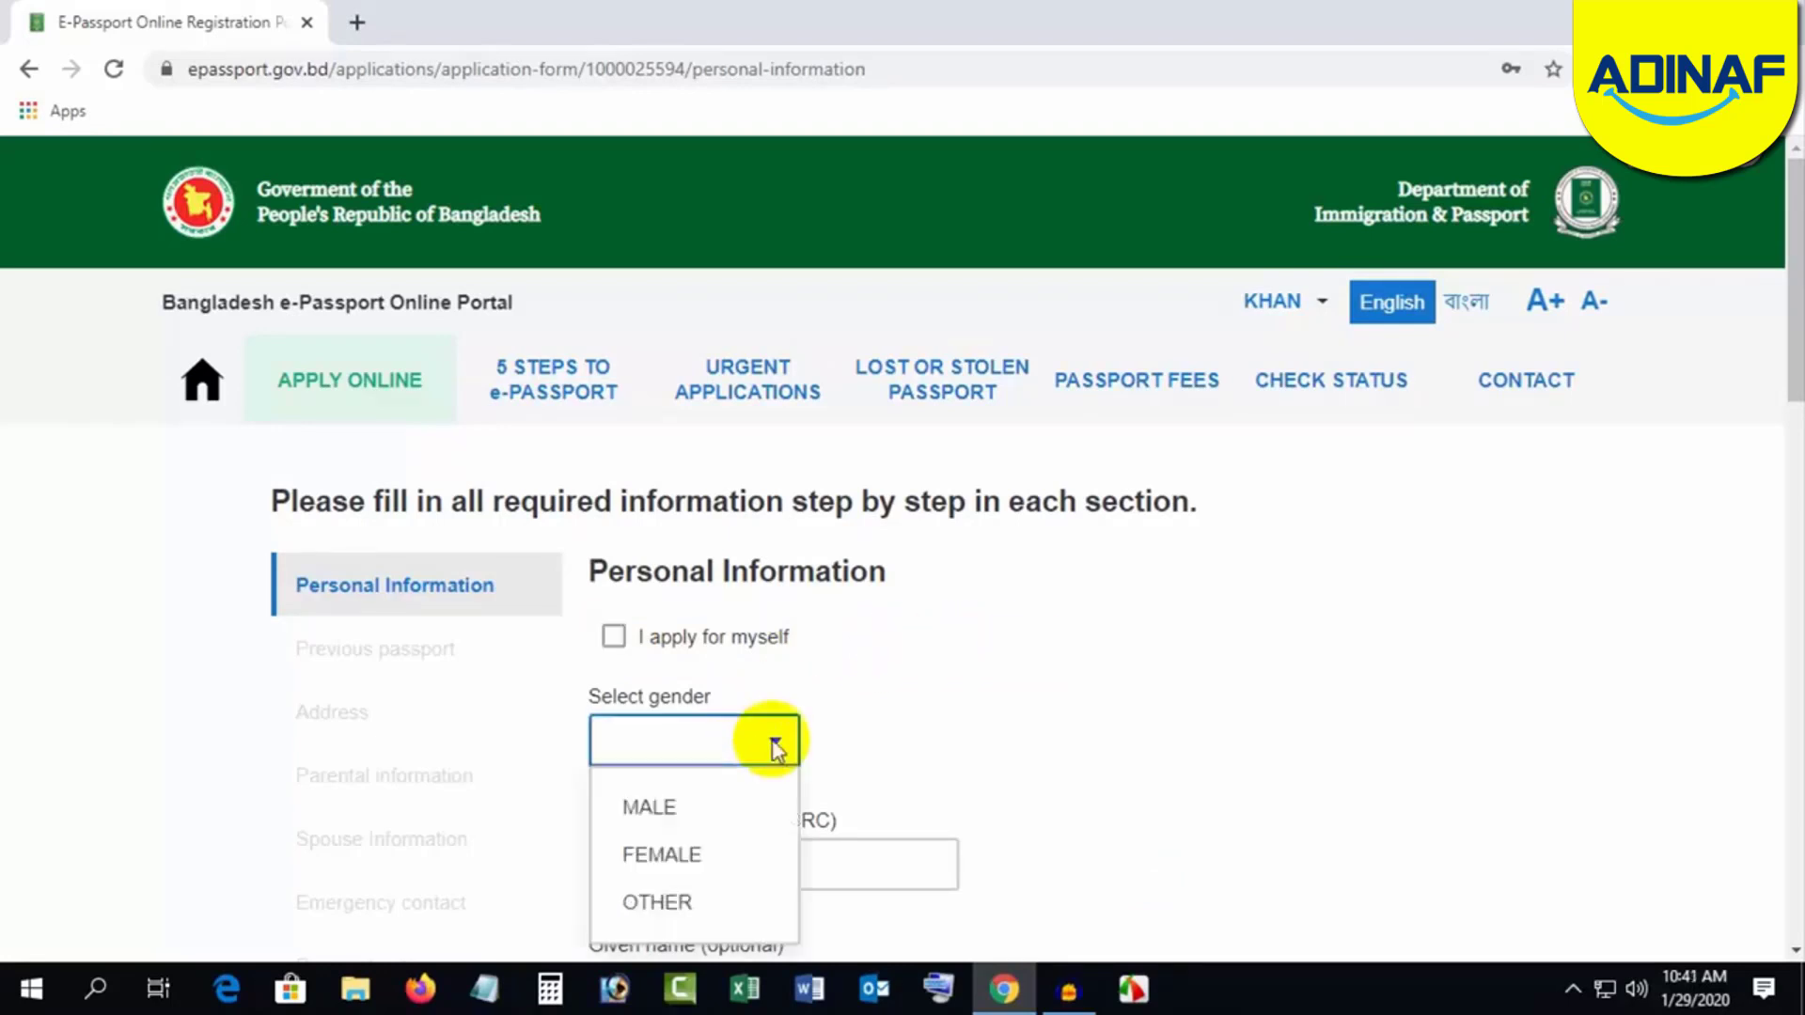
pyautogui.scroll(-1, 955, 694)
pyautogui.click(684, 677)
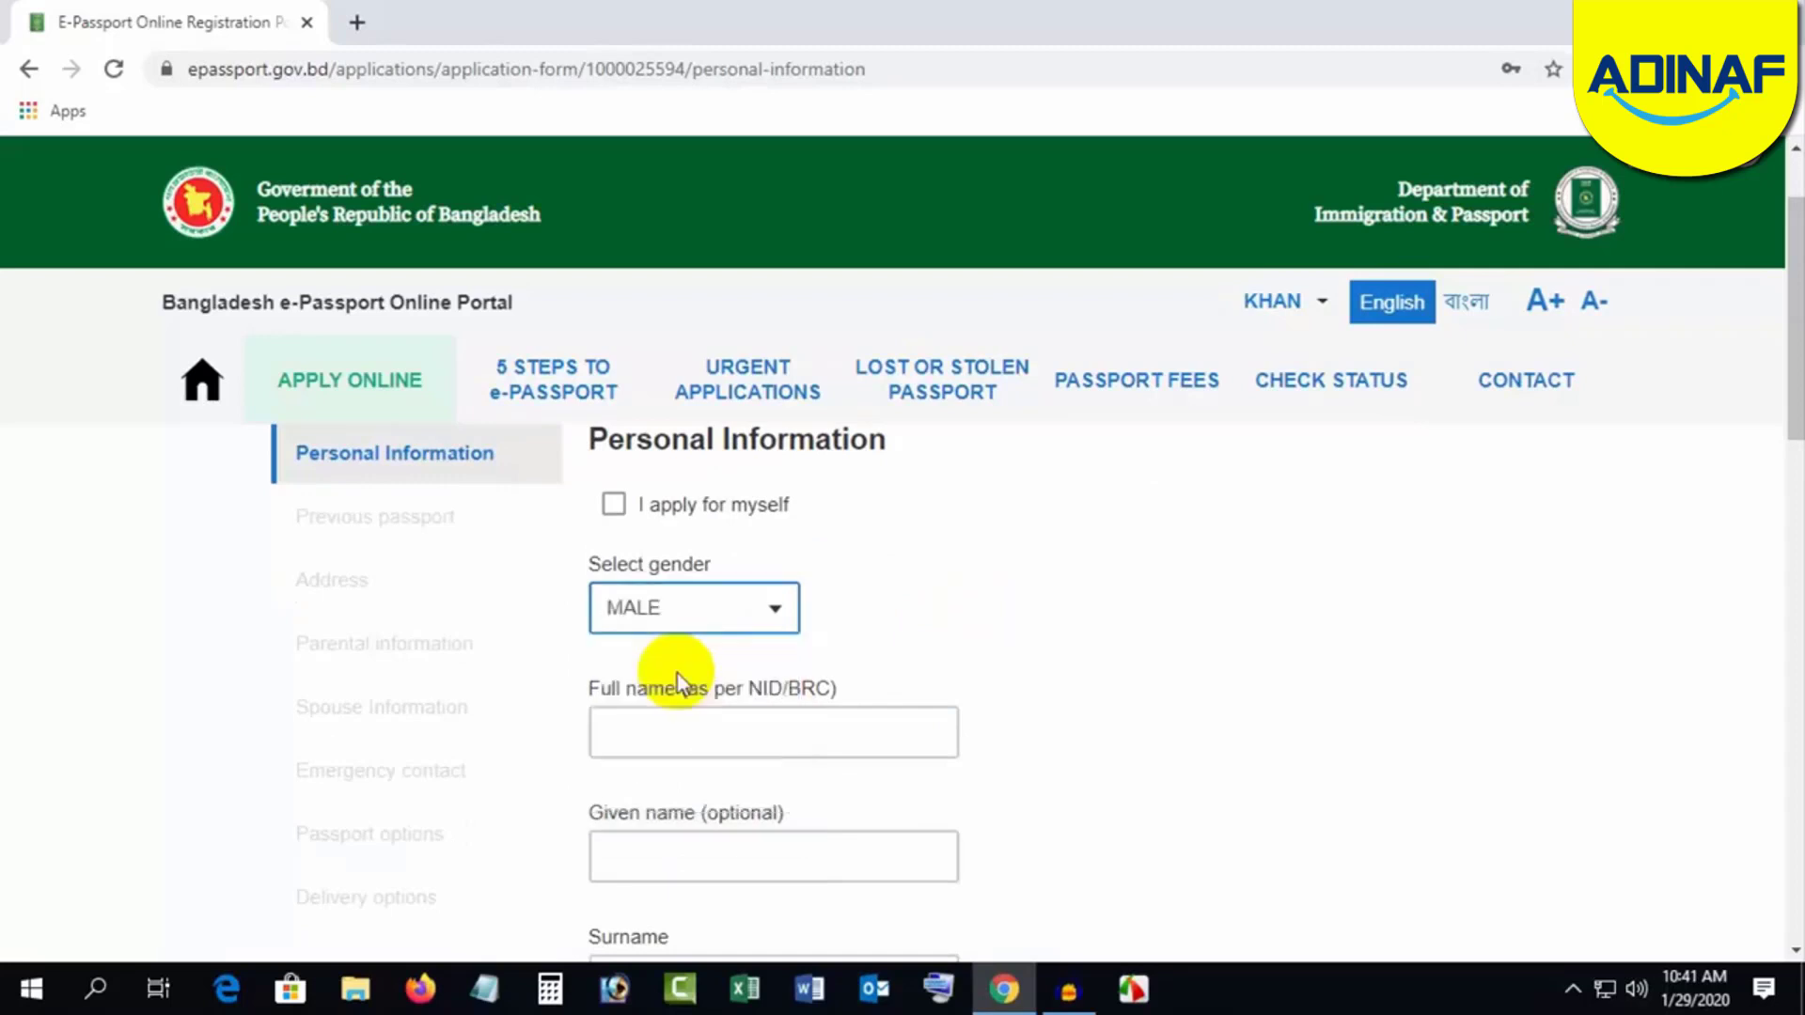
pyautogui.click(707, 744)
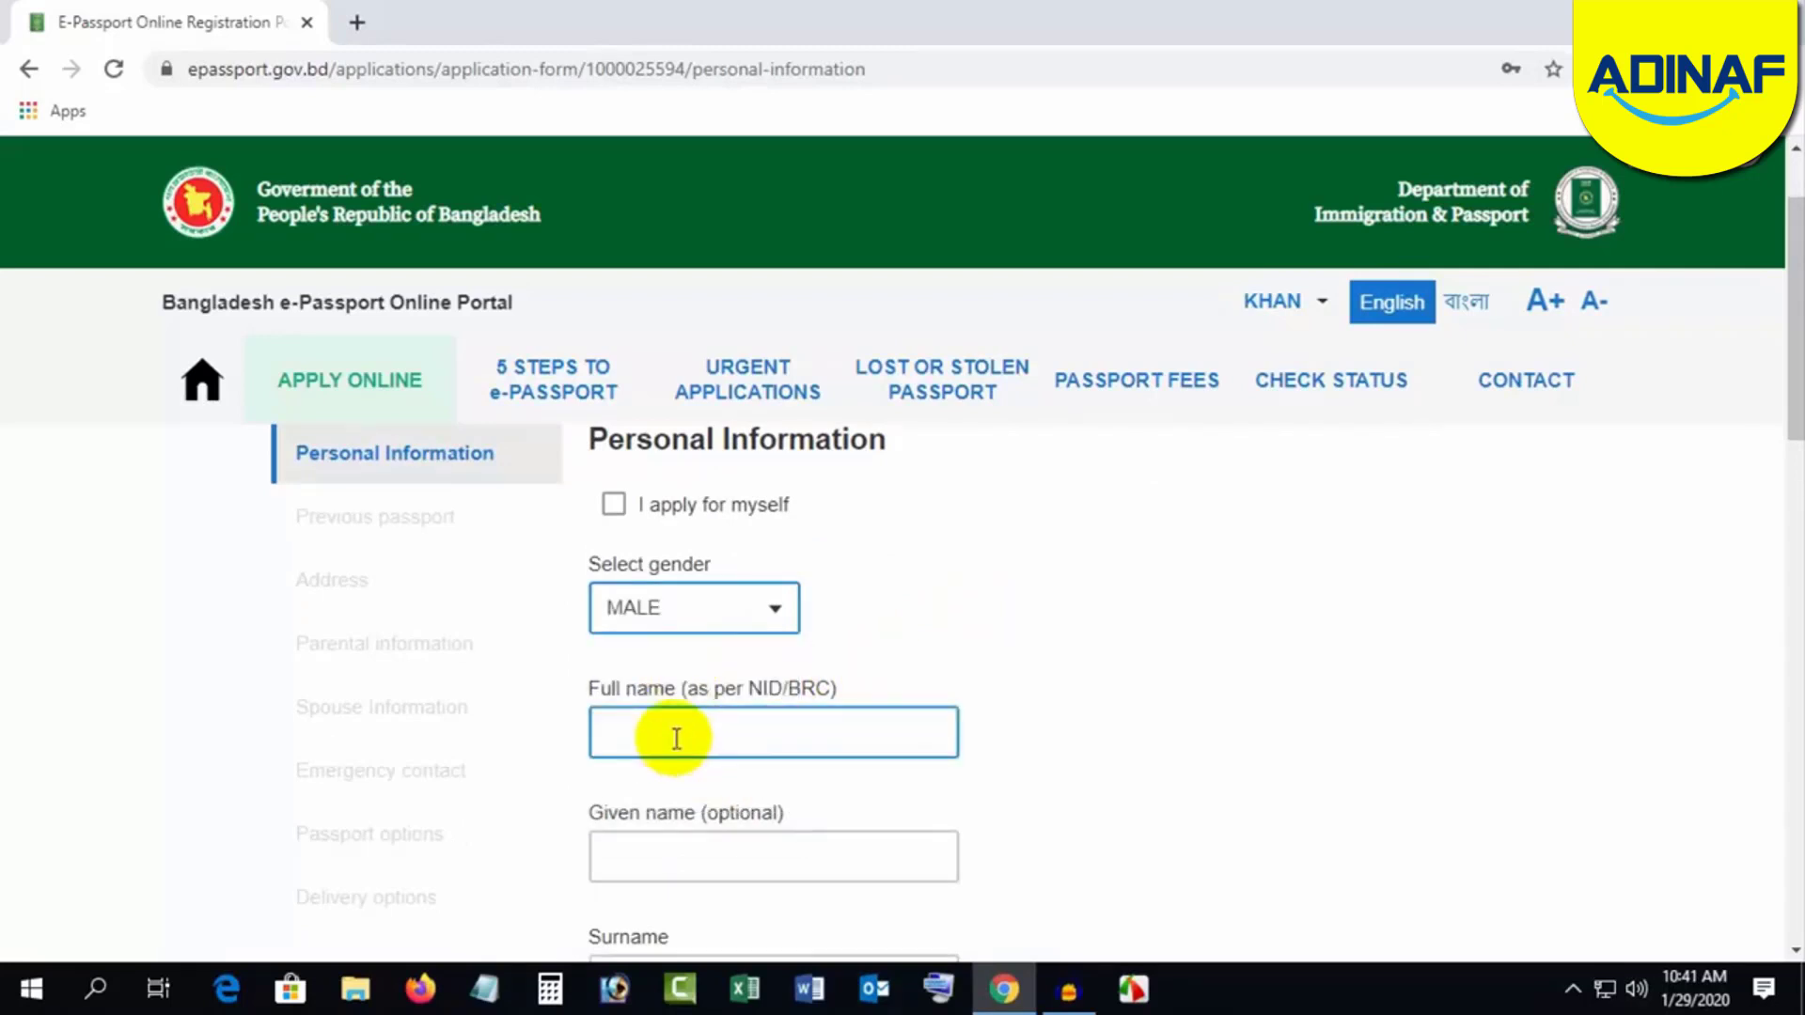
pyautogui.click(674, 739)
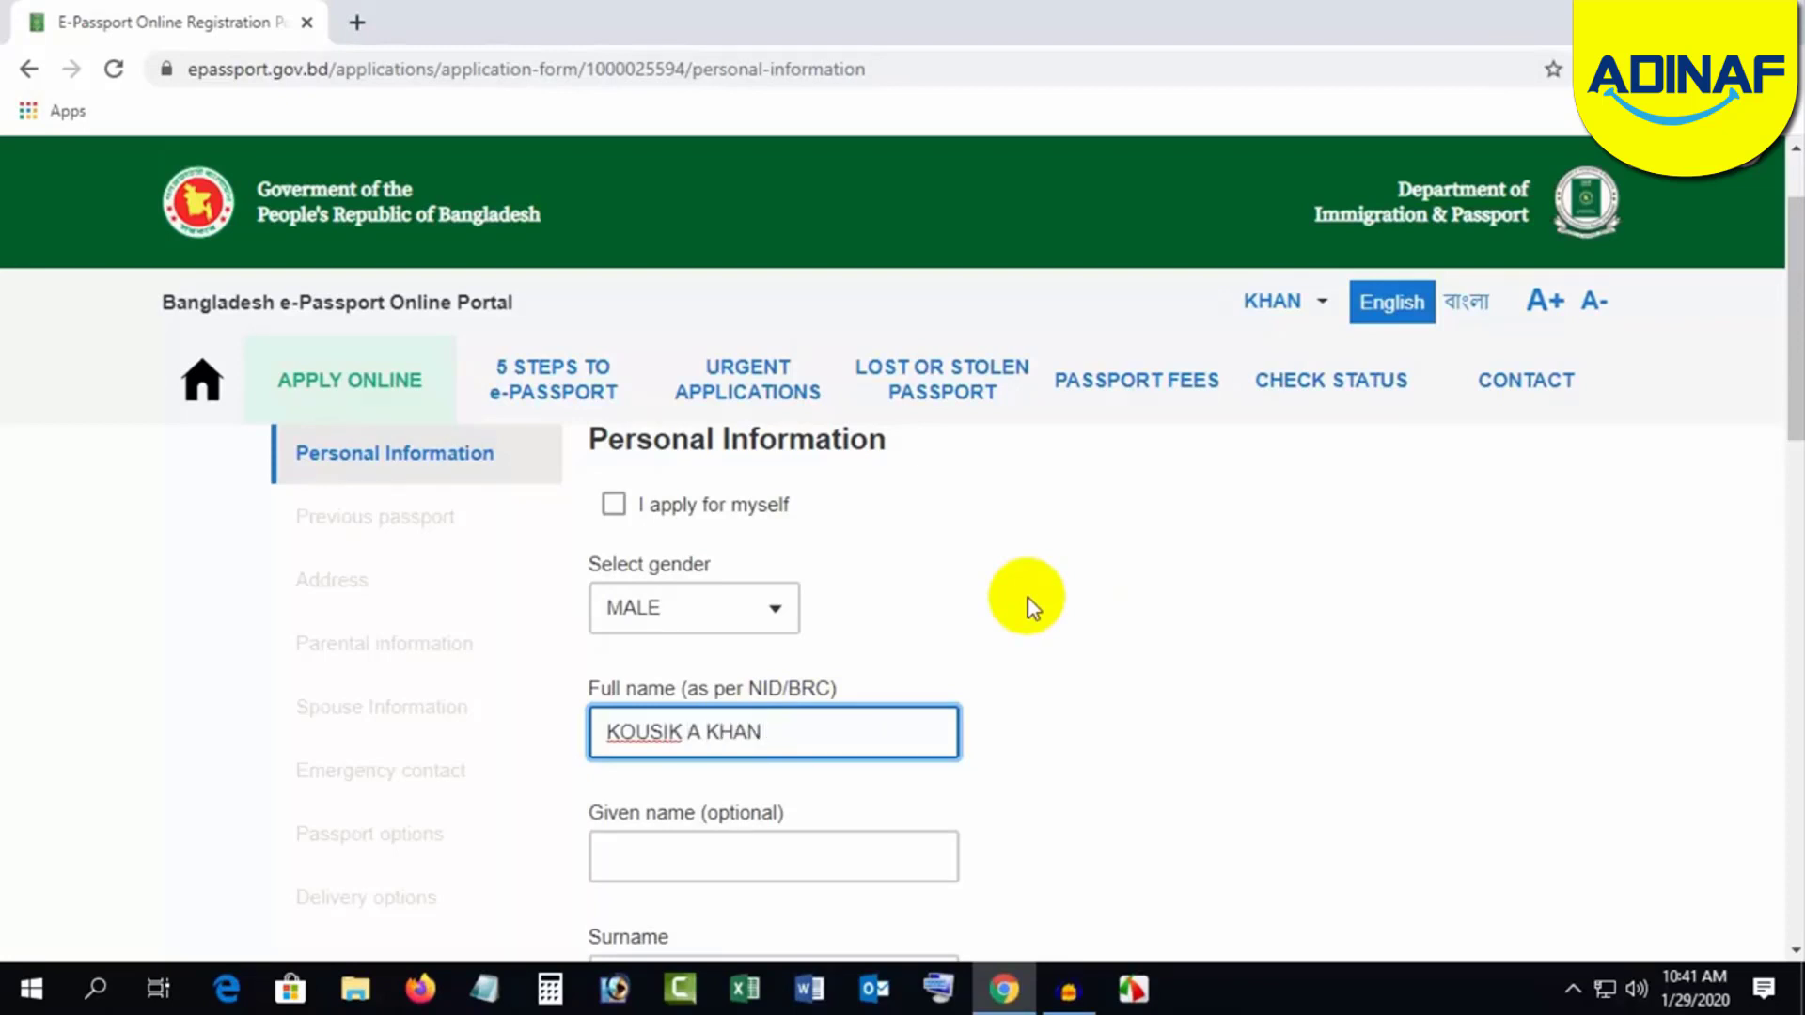
pyautogui.press('Tab')
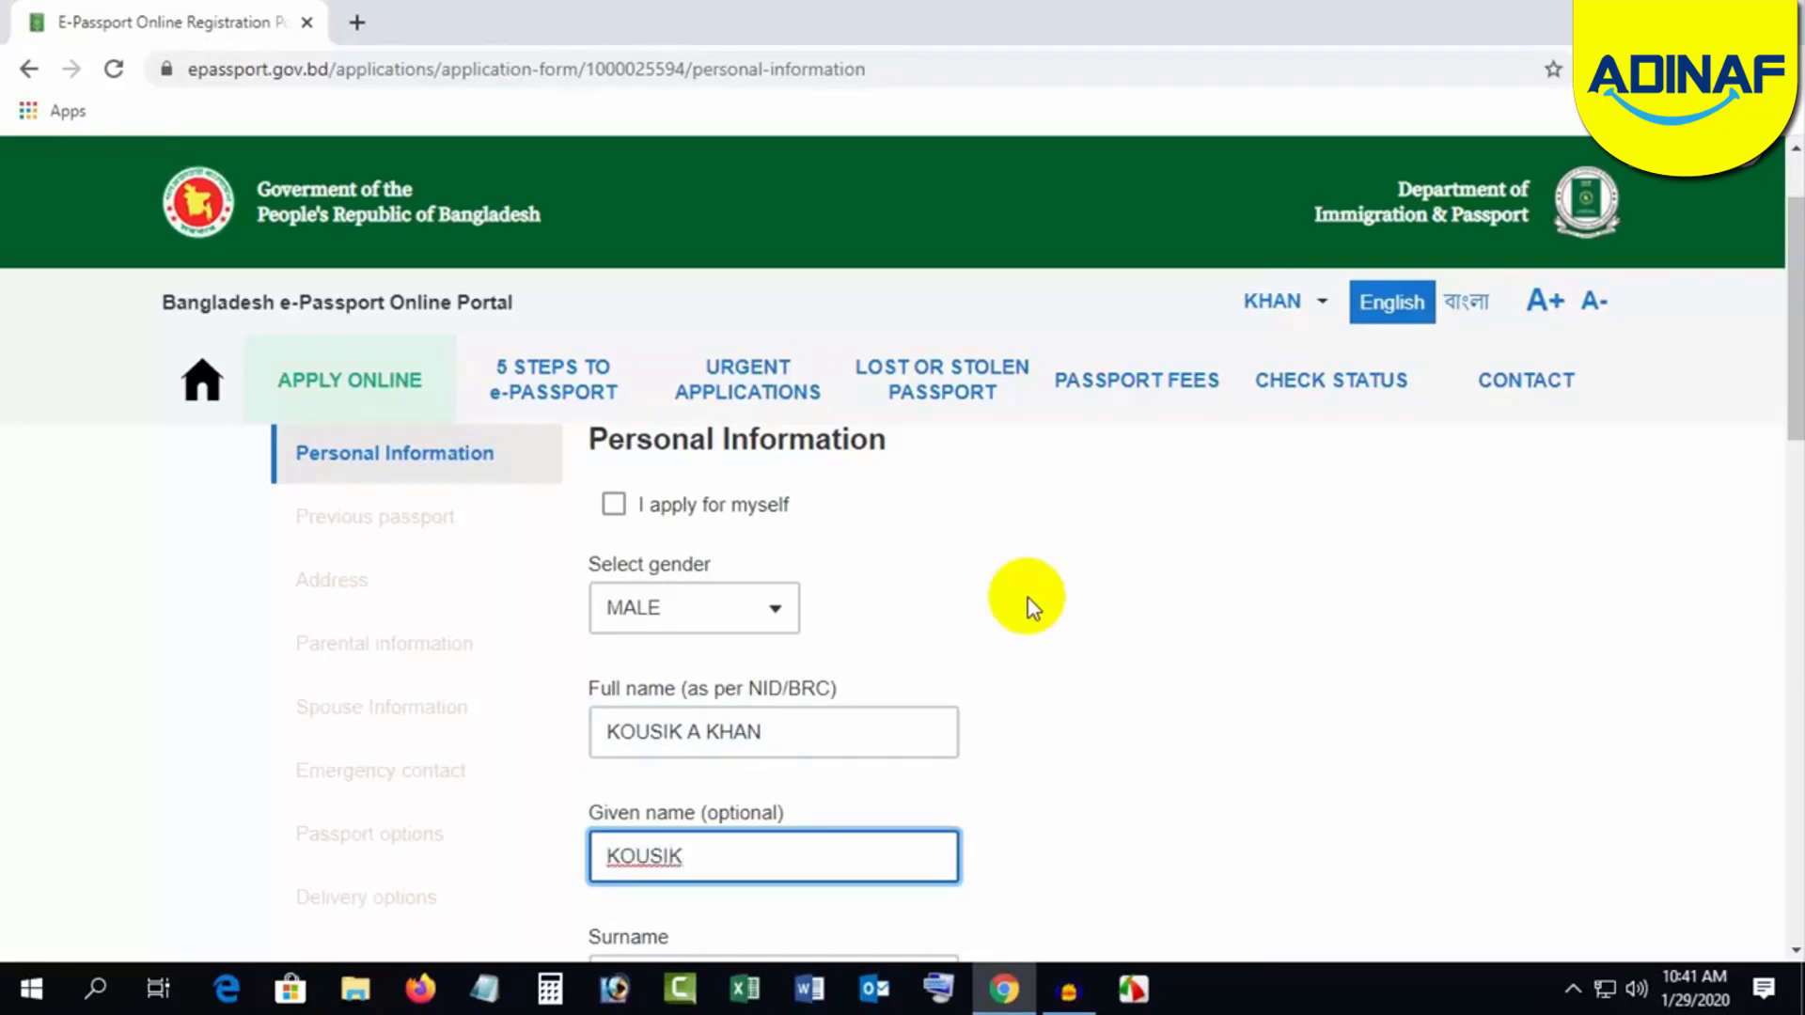
pyautogui.press('Tab')
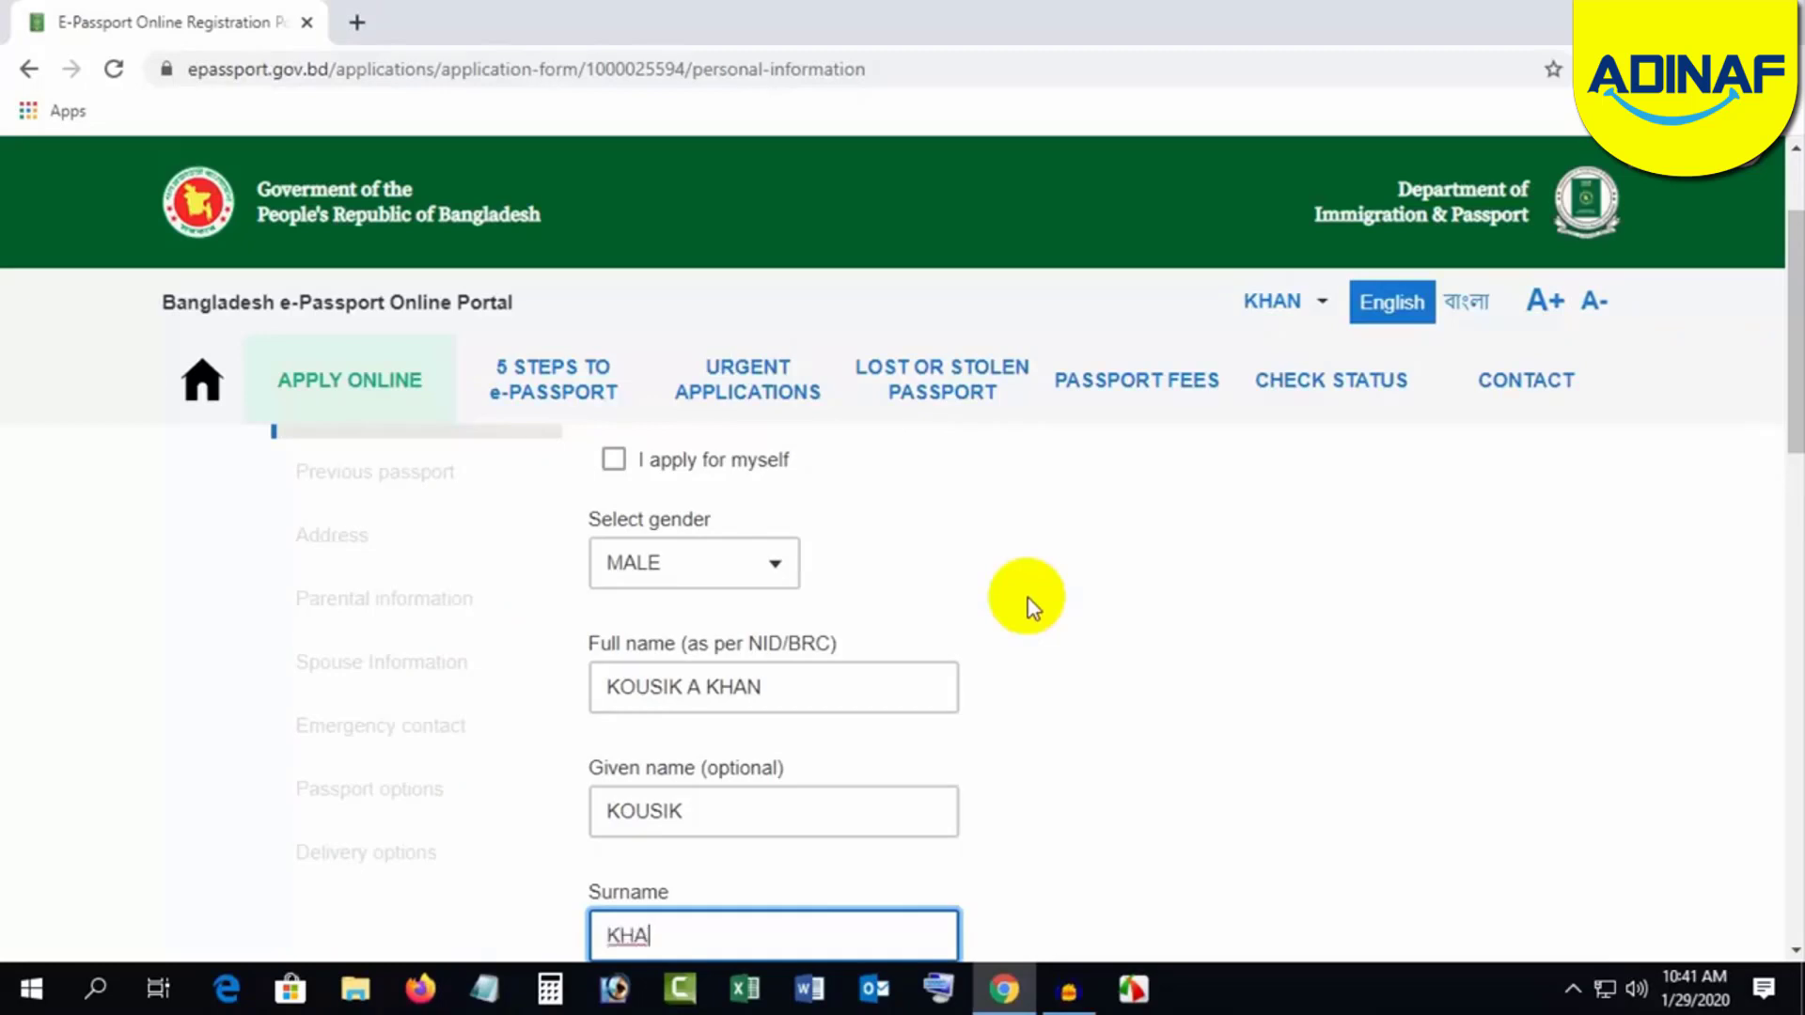
pyautogui.scroll(-5, 1133, 629)
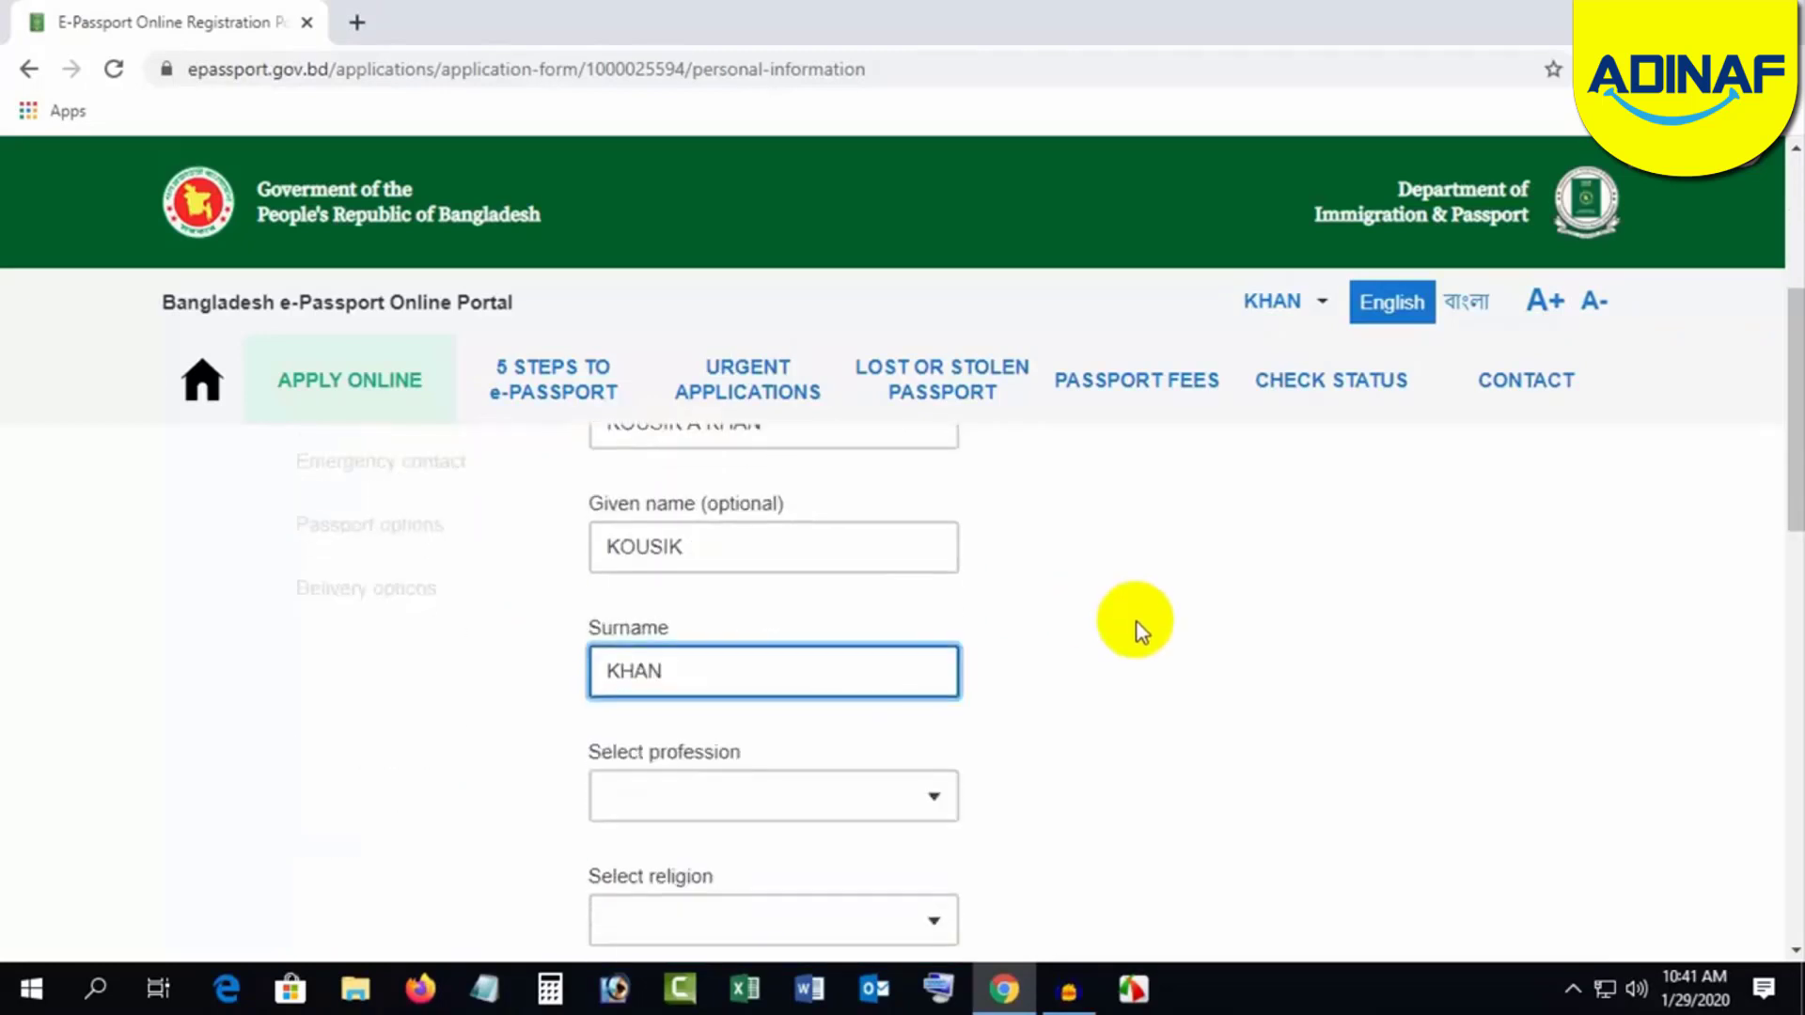
# Step: Set profession to OTHERS and religion to ISLAM
pyautogui.click(774, 661)
pyautogui.scroll(6, 809, 766)
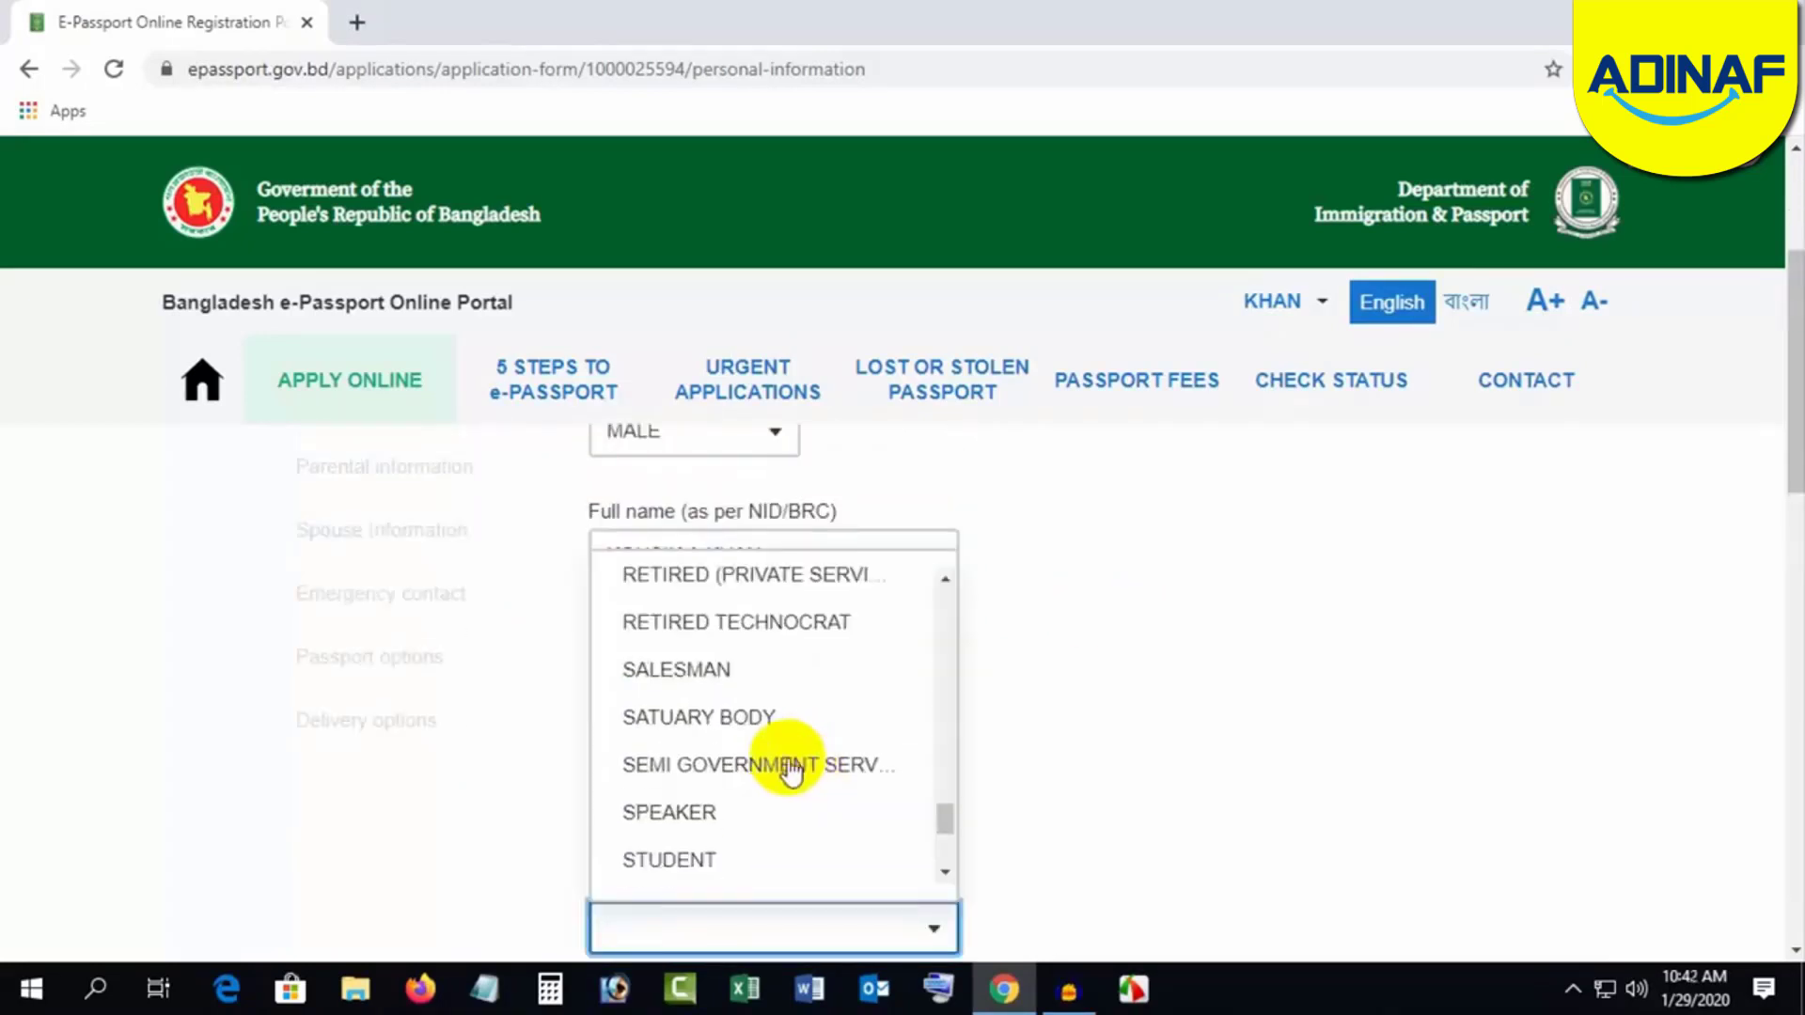
pyautogui.scroll(3, 743, 696)
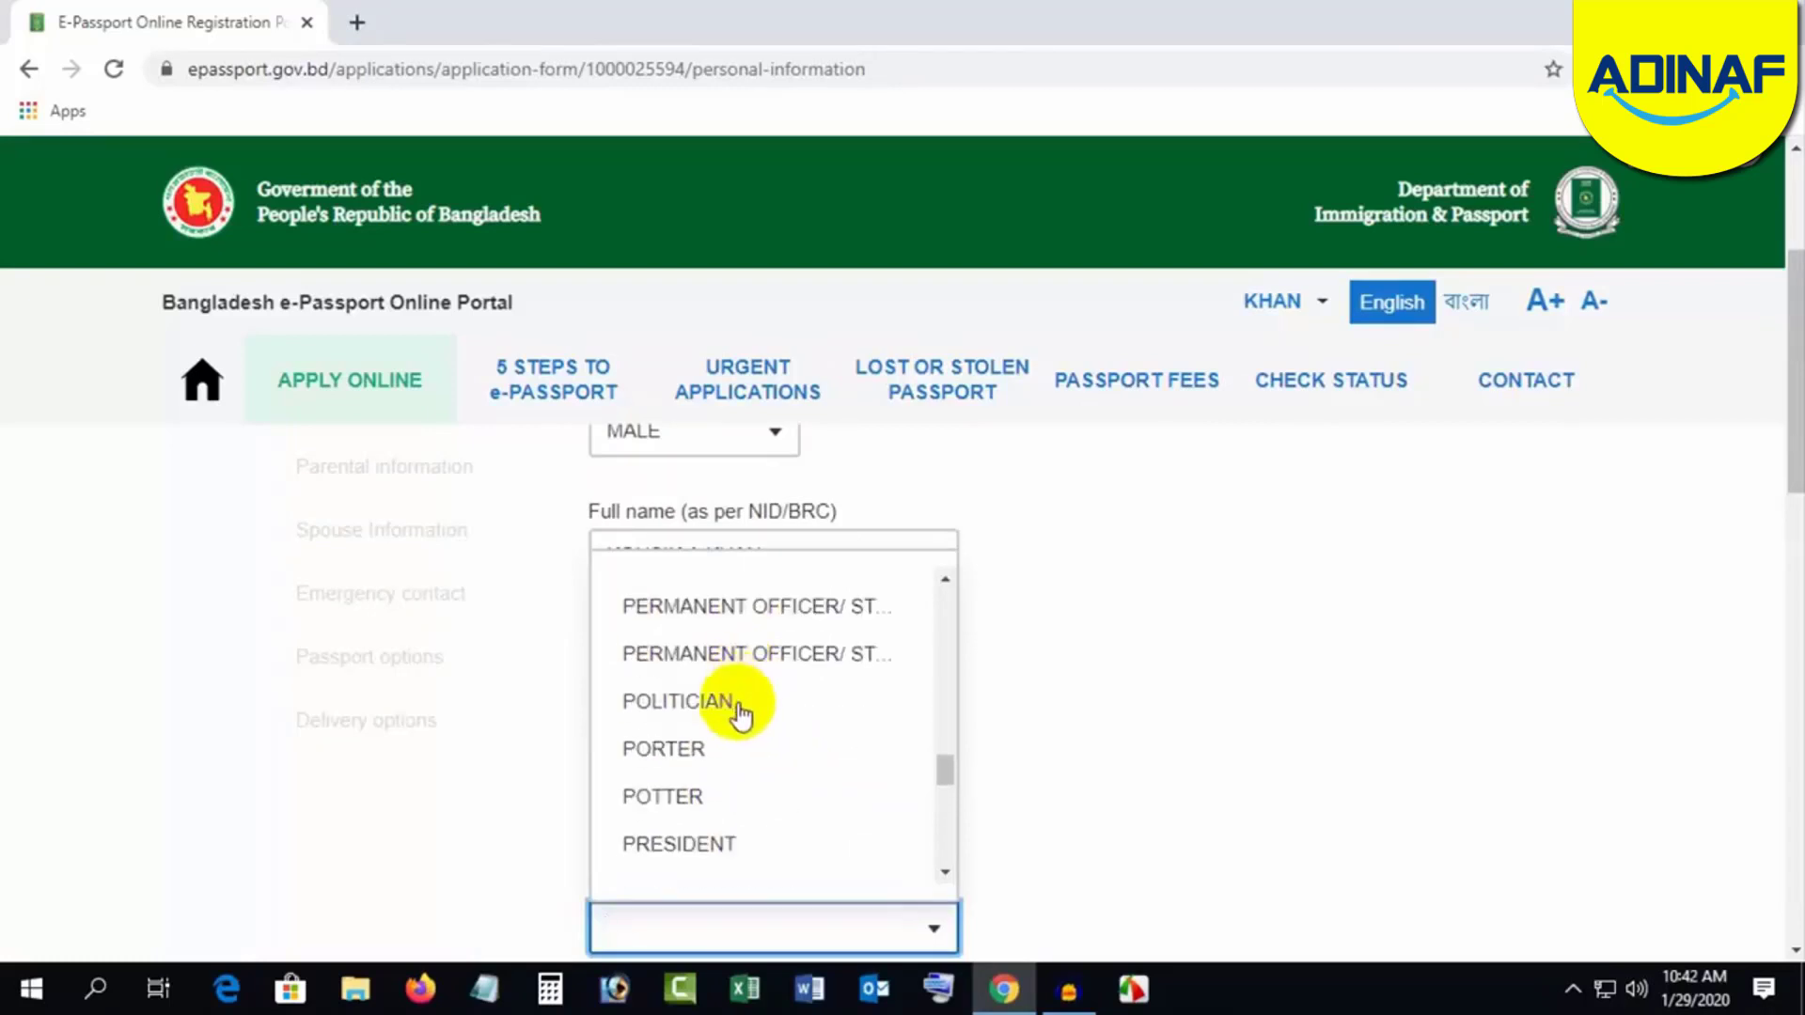
pyautogui.click(673, 649)
pyautogui.scroll(-4, 1109, 705)
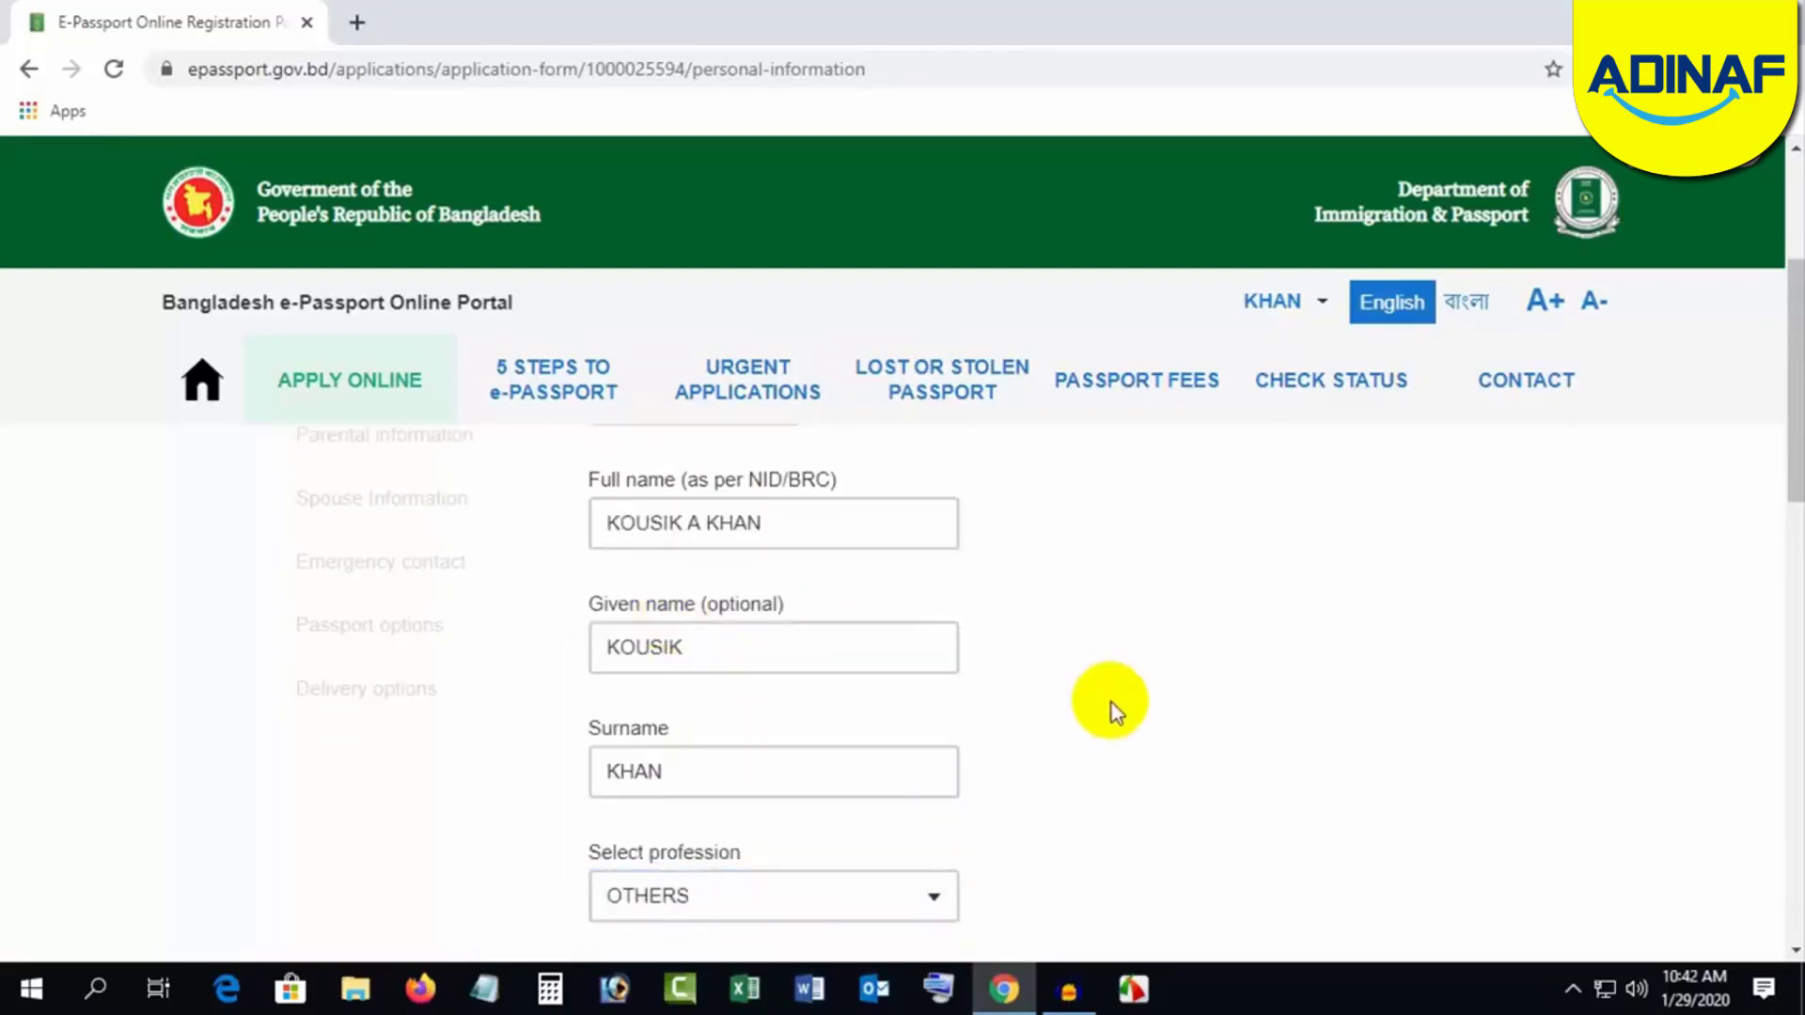
pyautogui.click(743, 666)
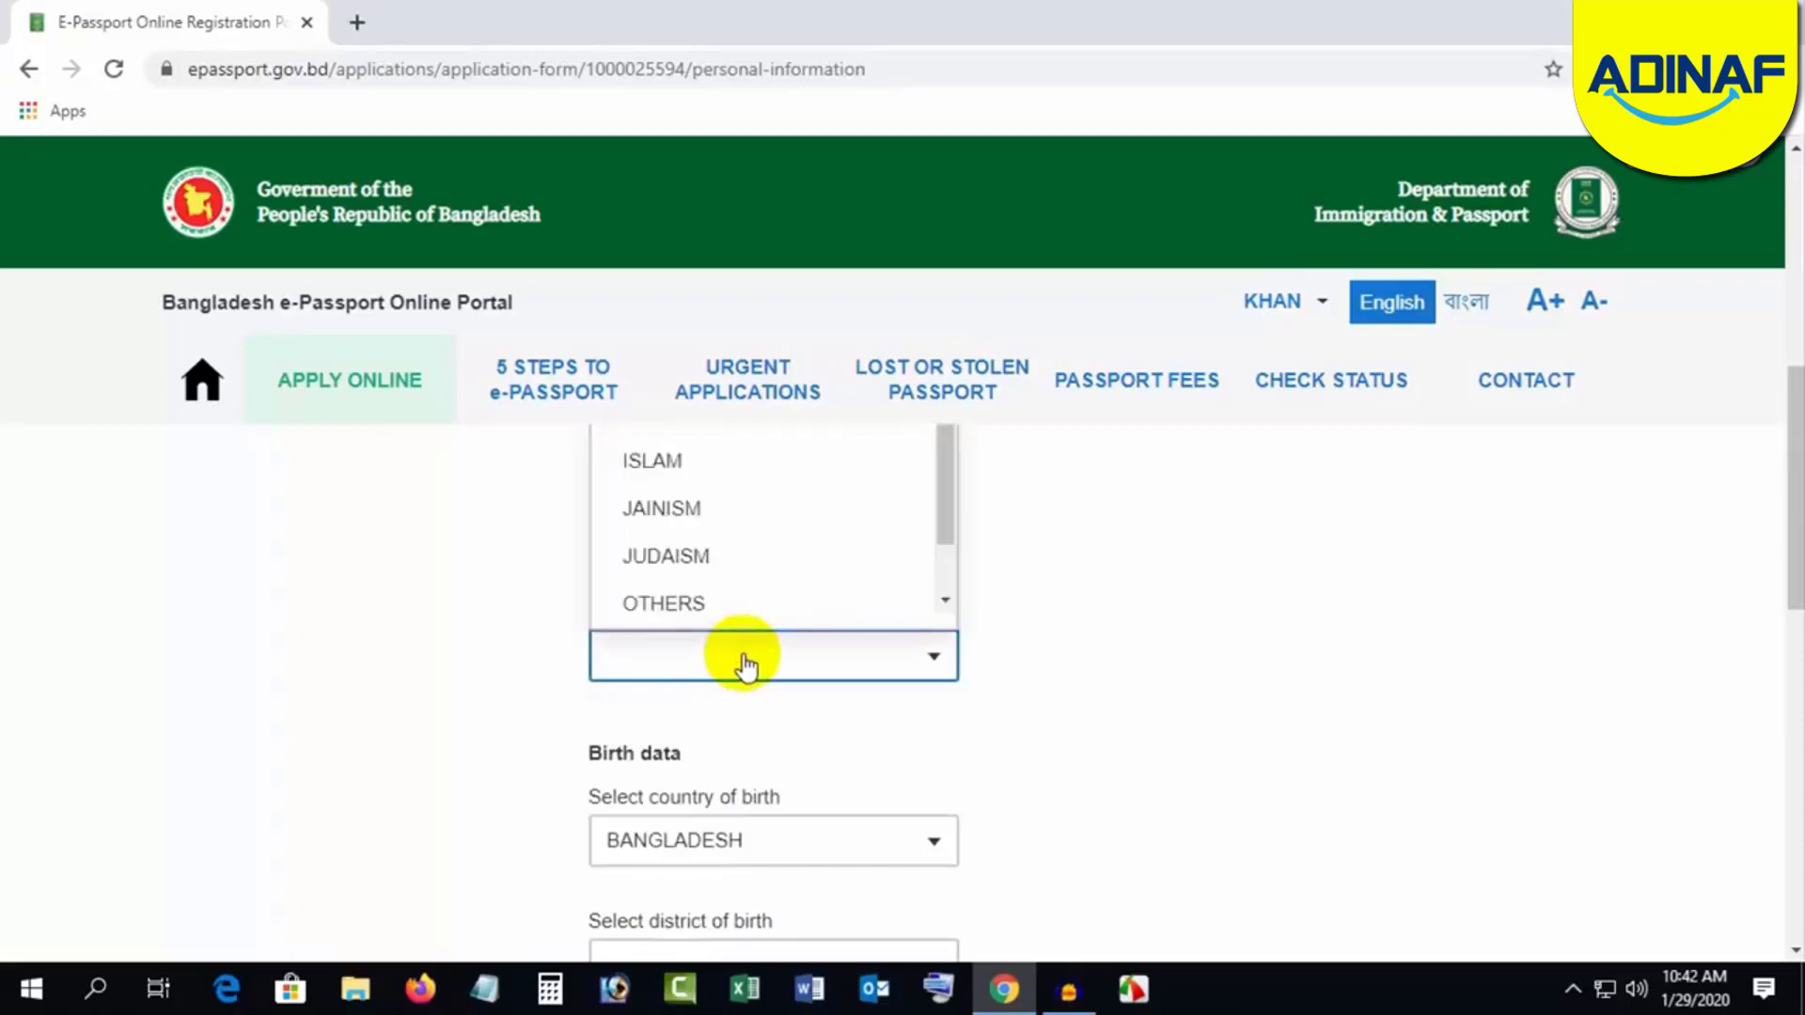
pyautogui.scroll(3, 745, 665)
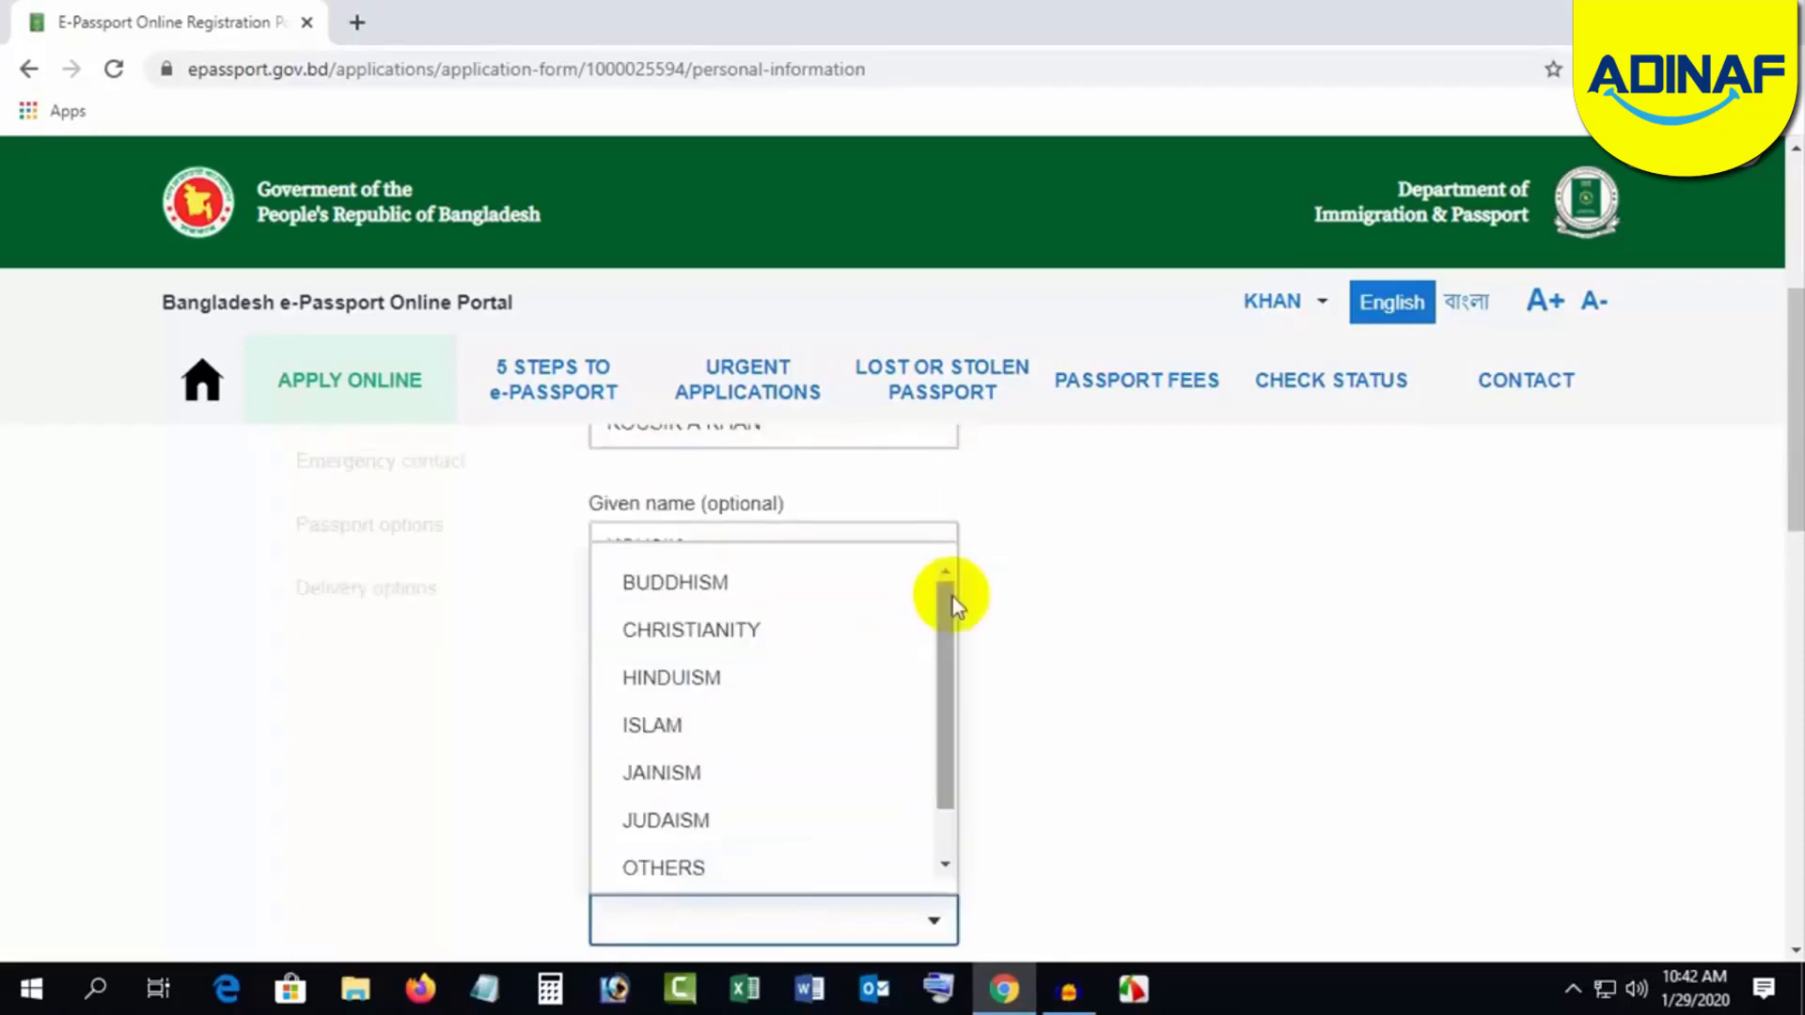
pyautogui.click(697, 727)
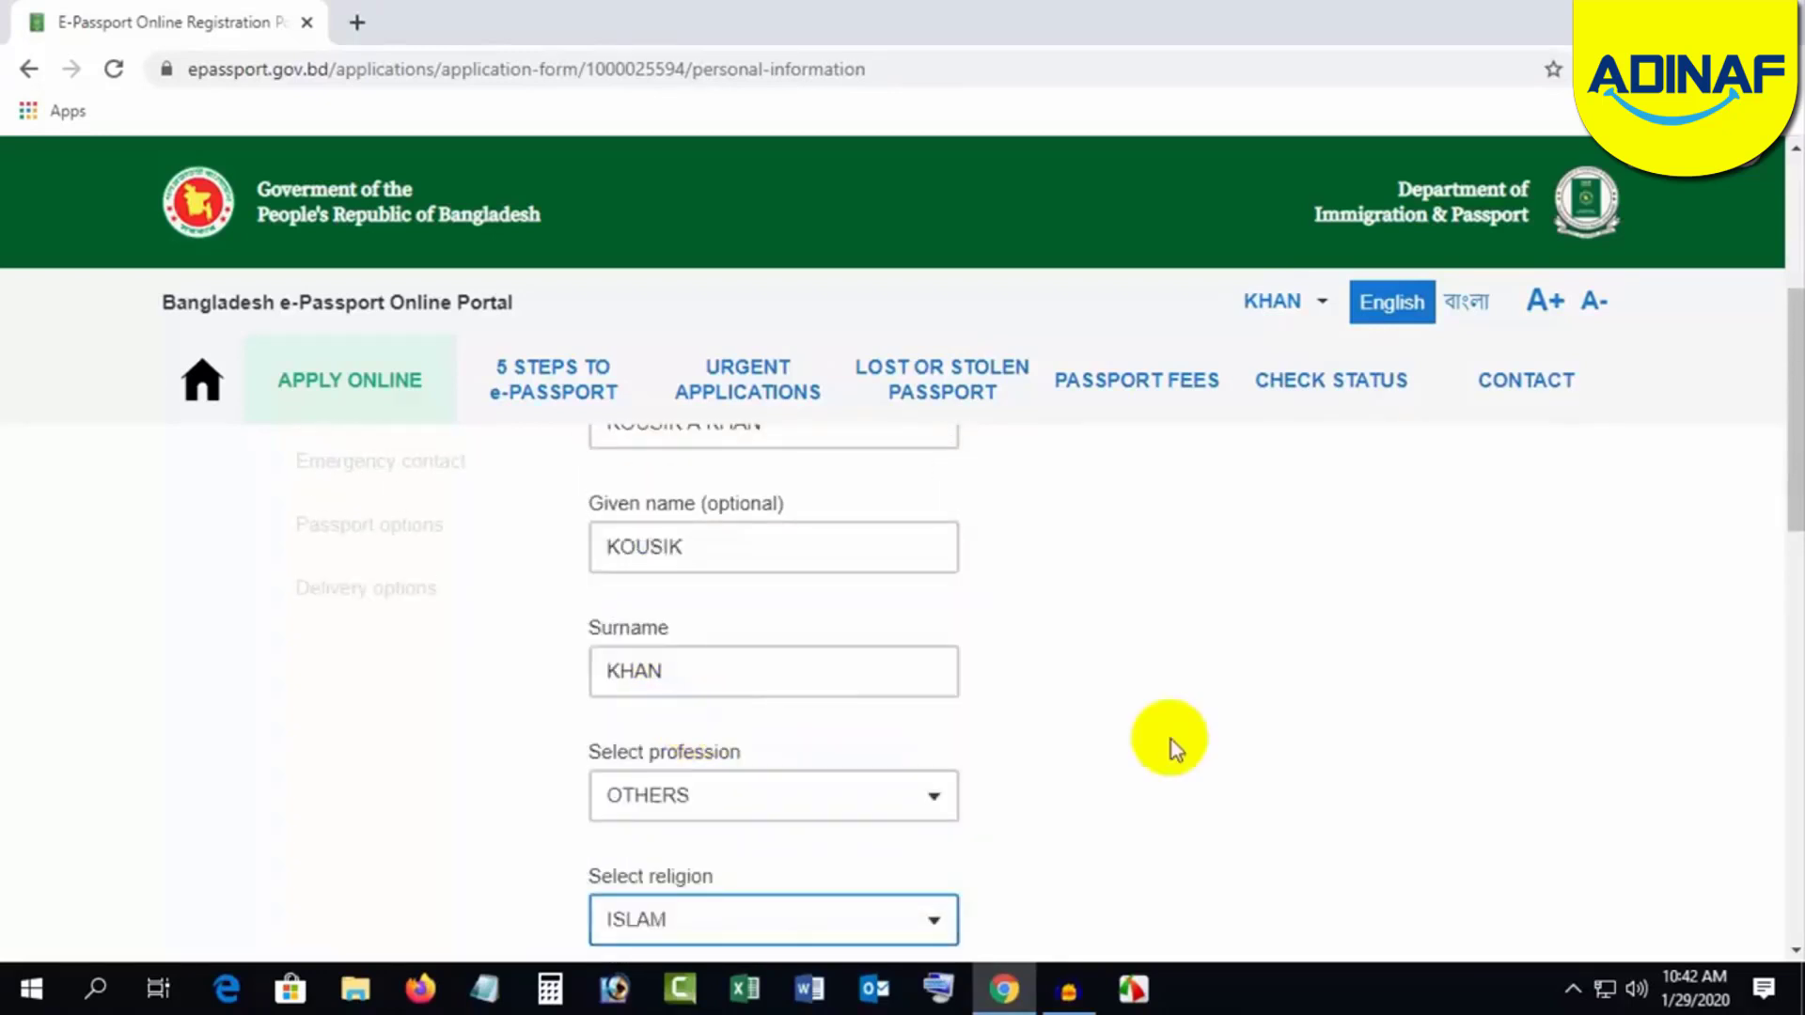
pyautogui.scroll(-4, 1147, 738)
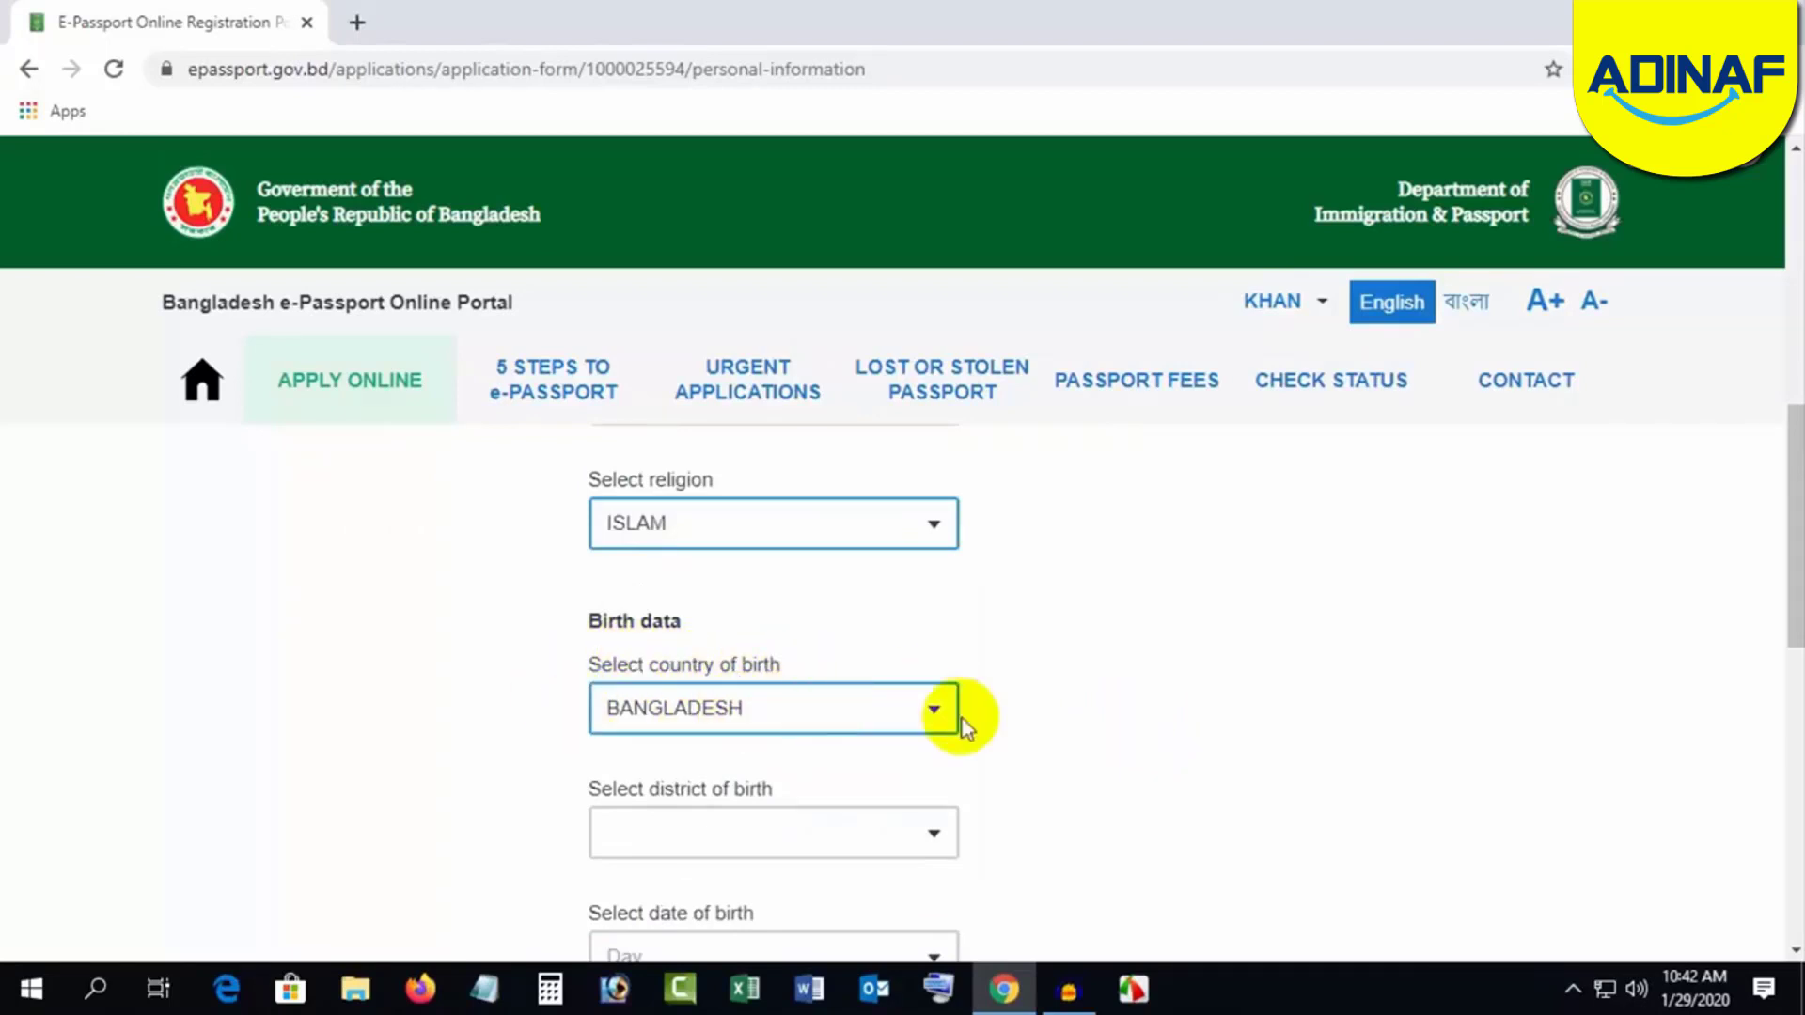
# Step: Set the birth country to BANGLADESH and the birth district to MYMENSINGH
pyautogui.click(695, 709)
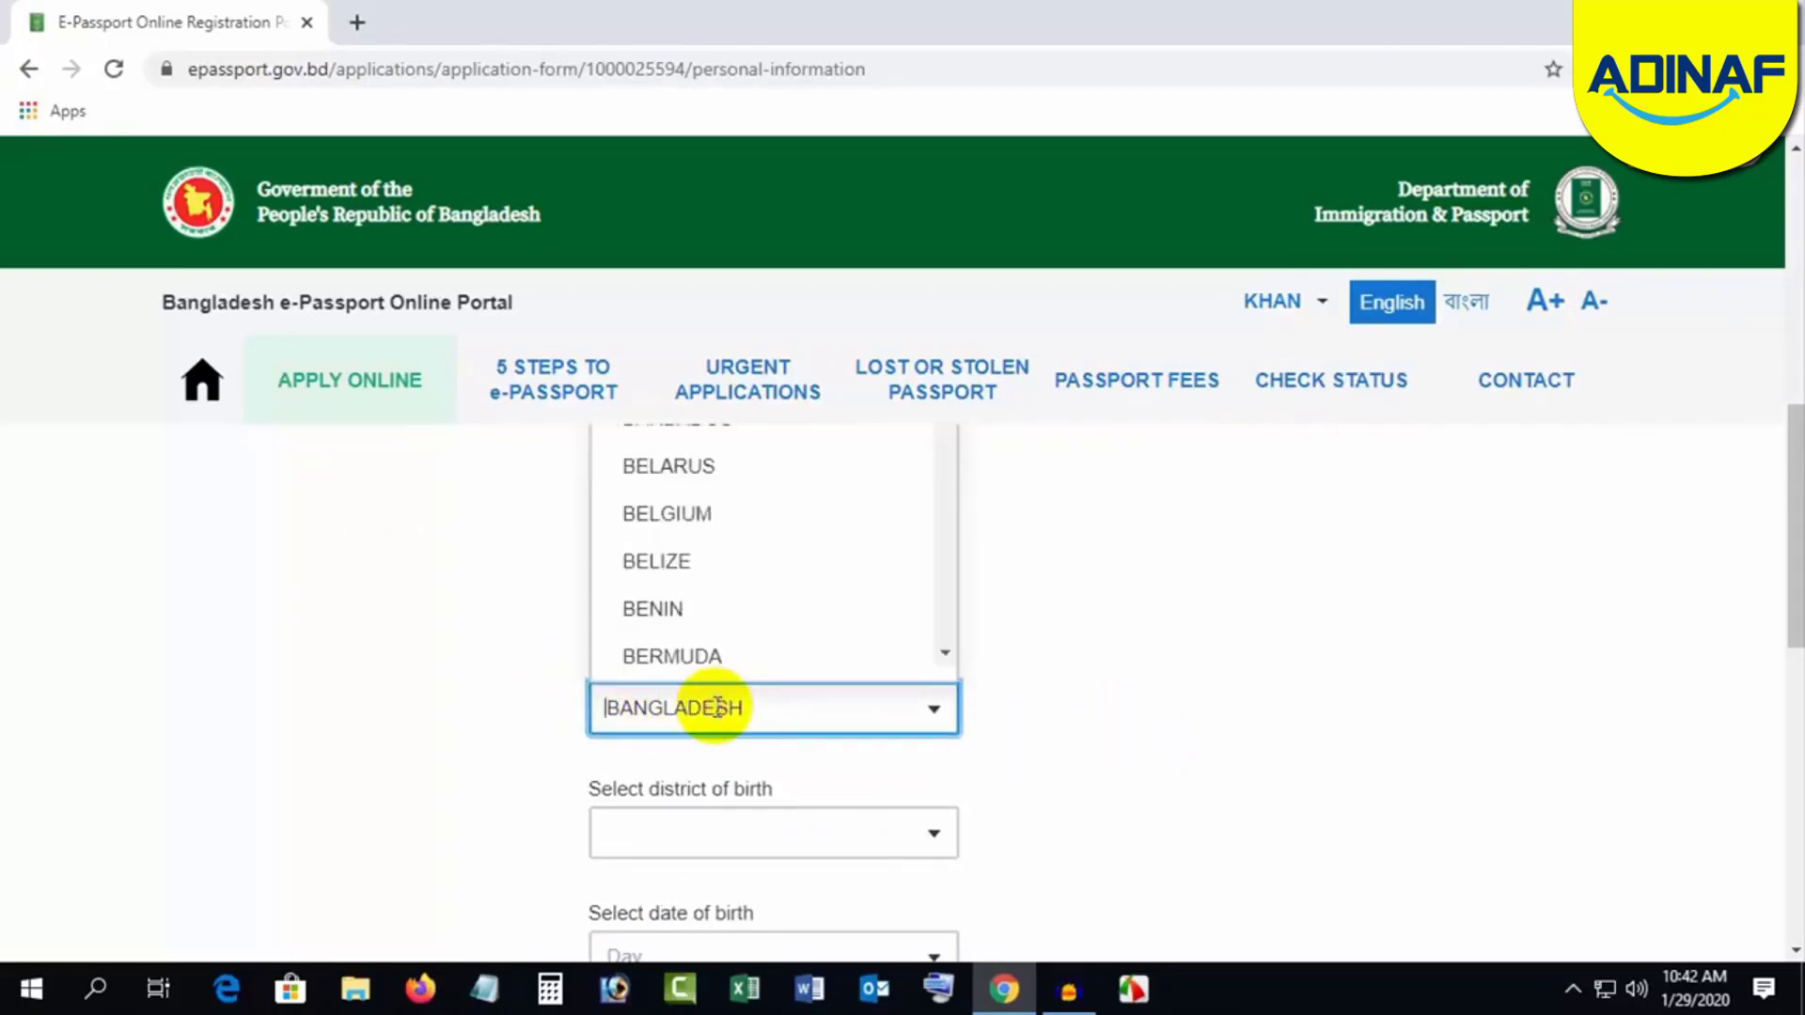
pyautogui.click(1070, 720)
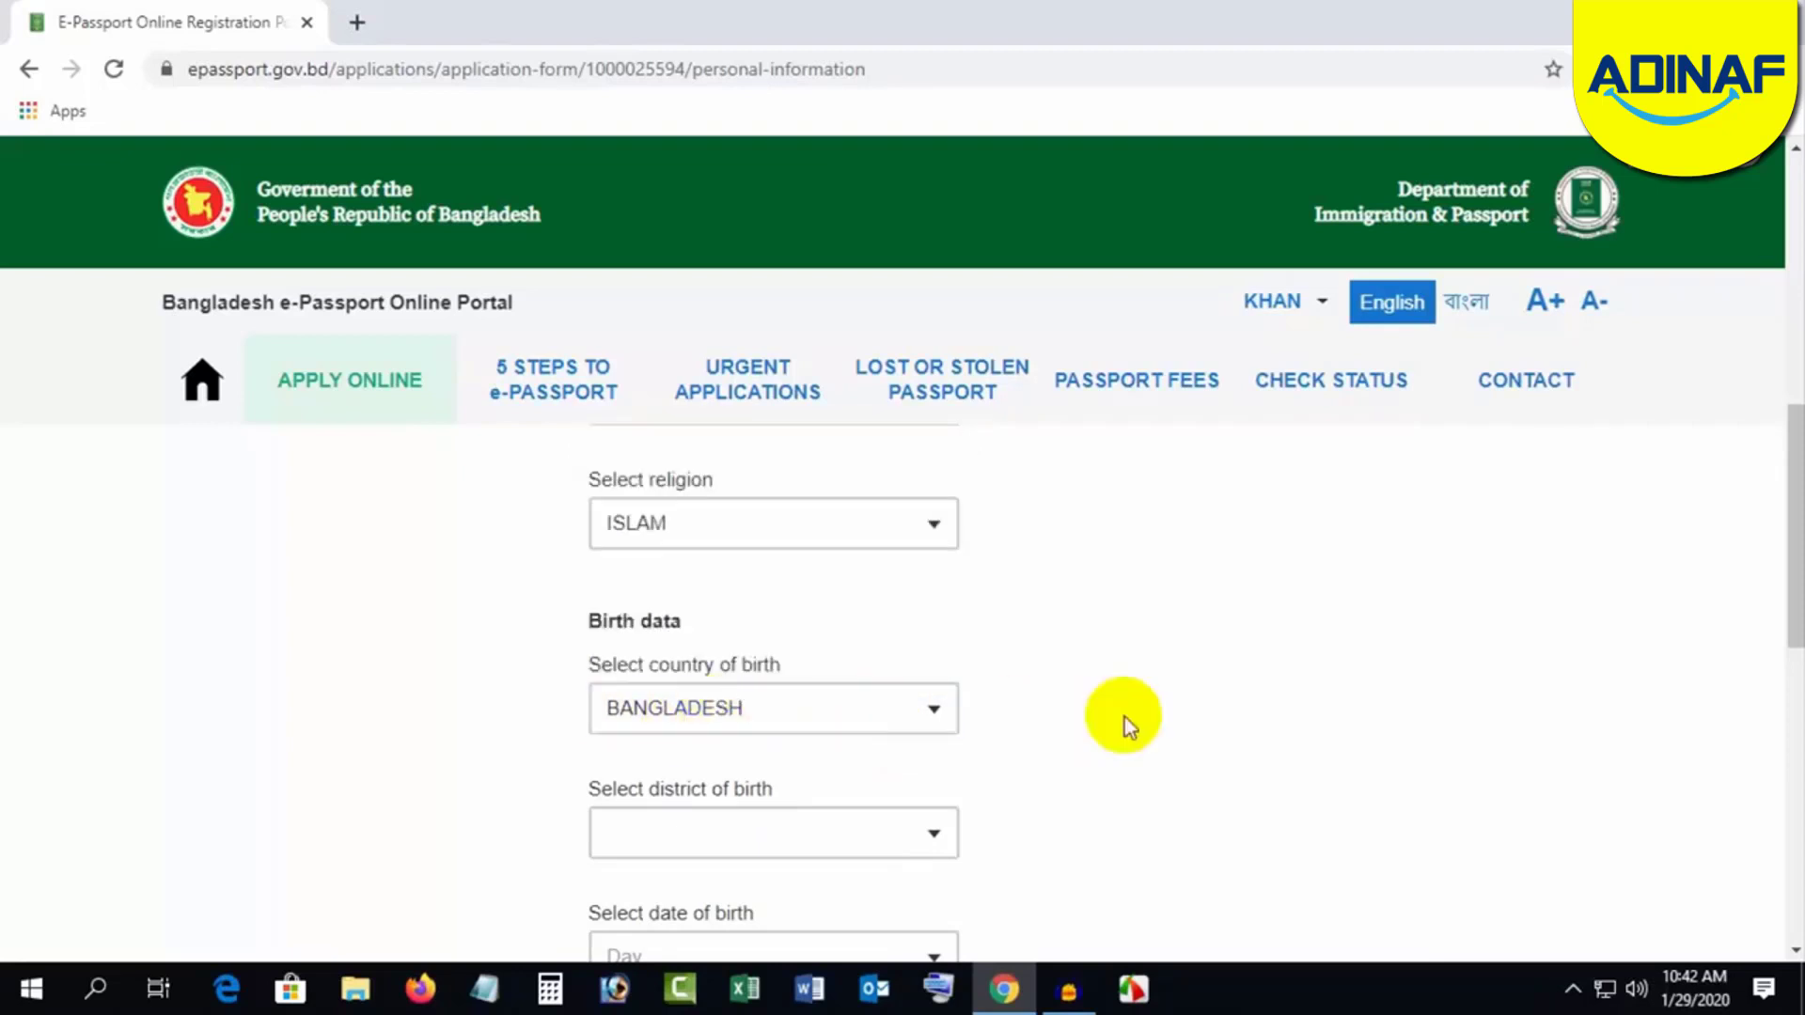
pyautogui.scroll(-3, 1081, 720)
pyautogui.click(818, 703)
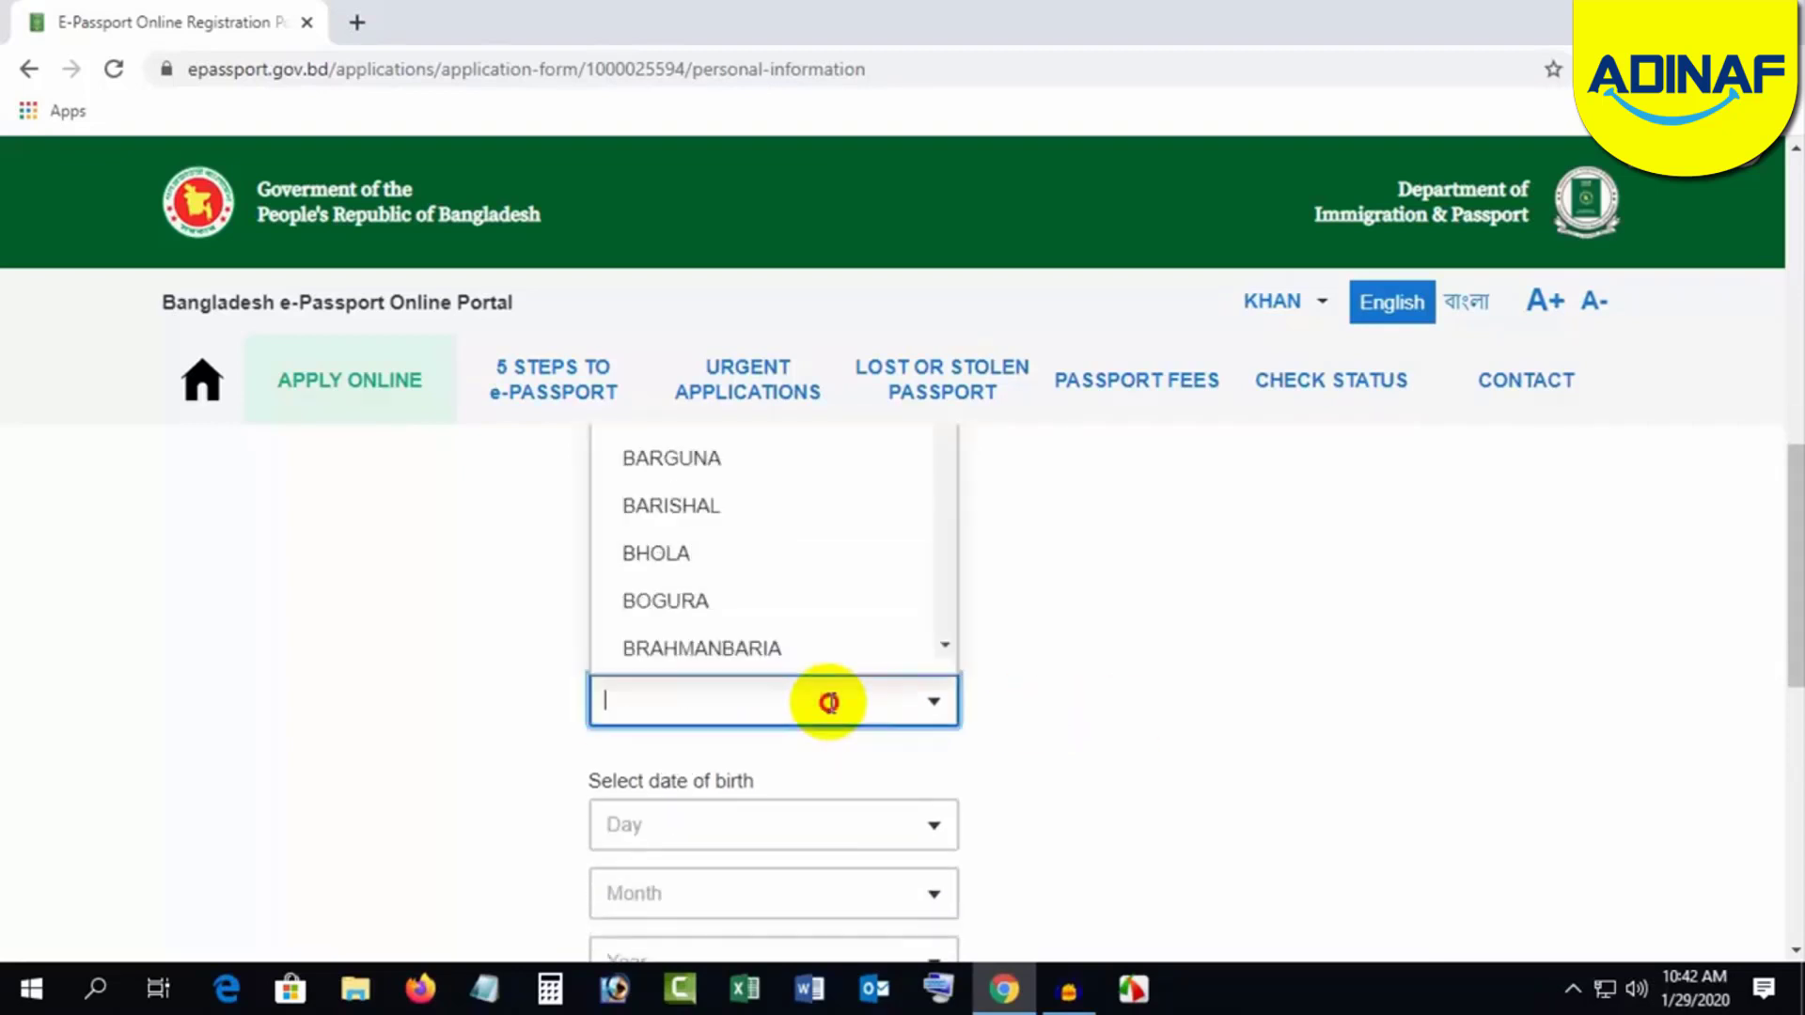
pyautogui.write('MY')
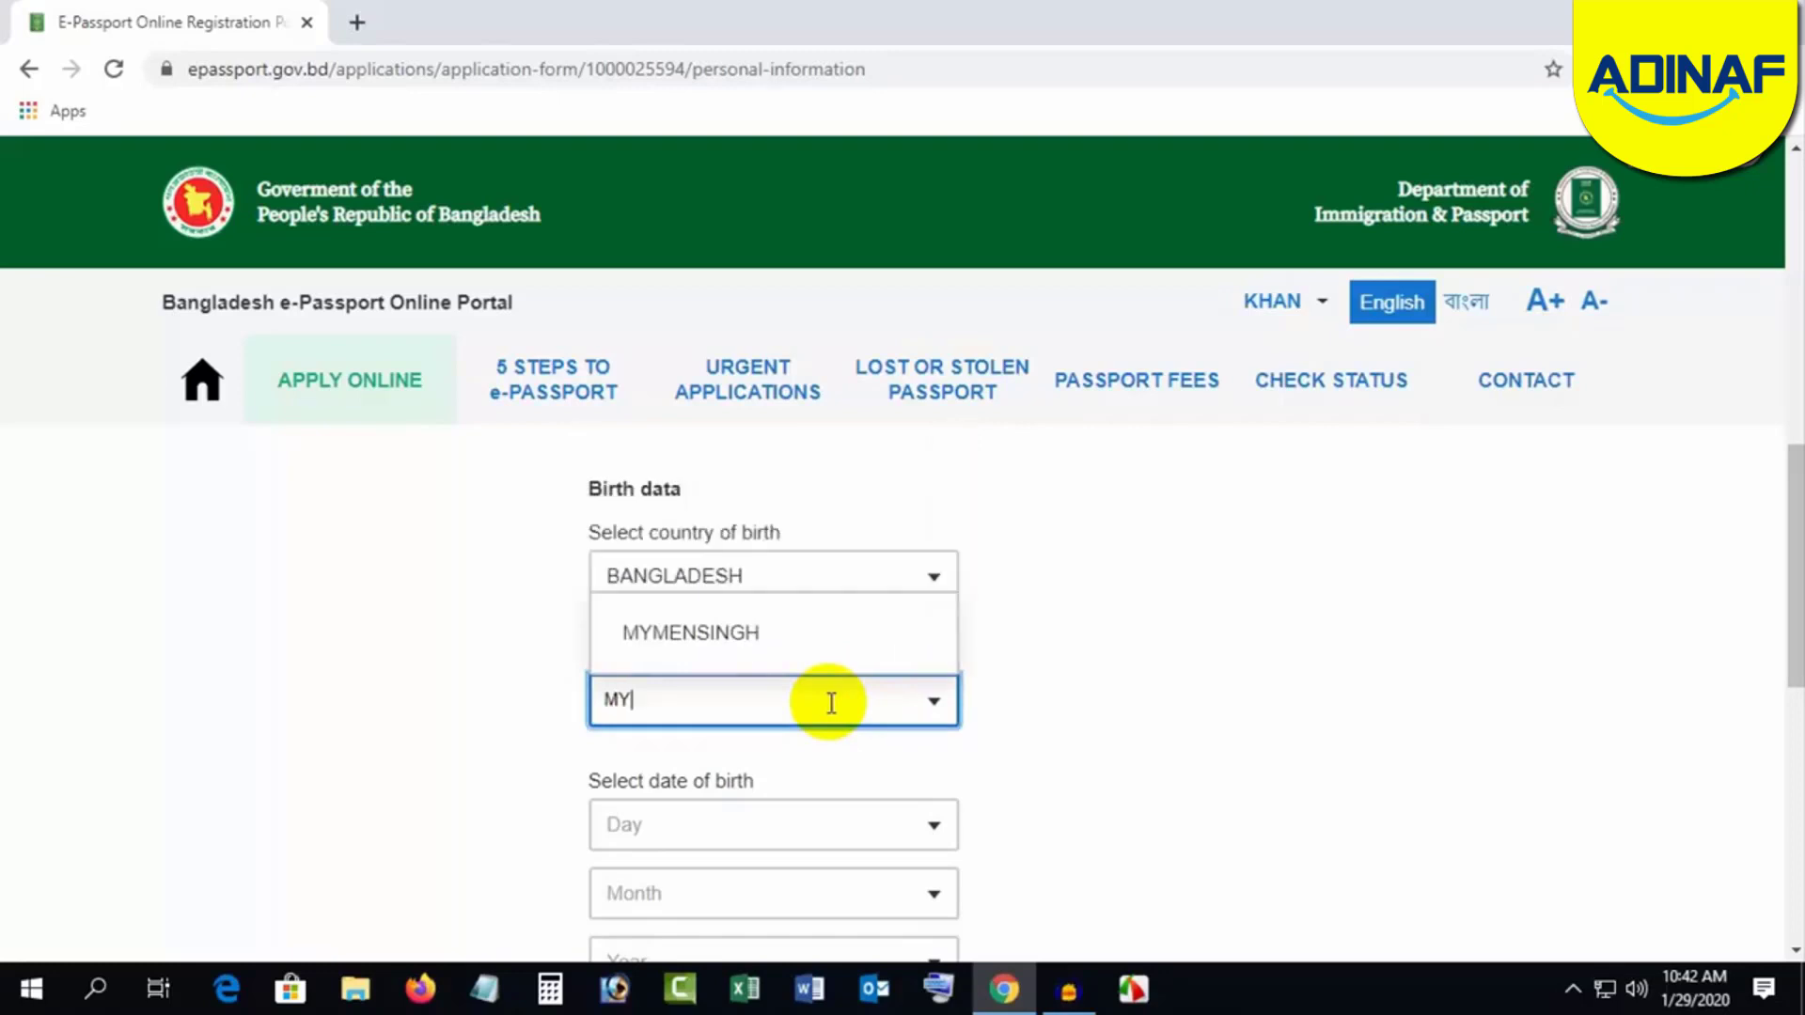
pyautogui.click(731, 645)
pyautogui.scroll(-3, 1064, 717)
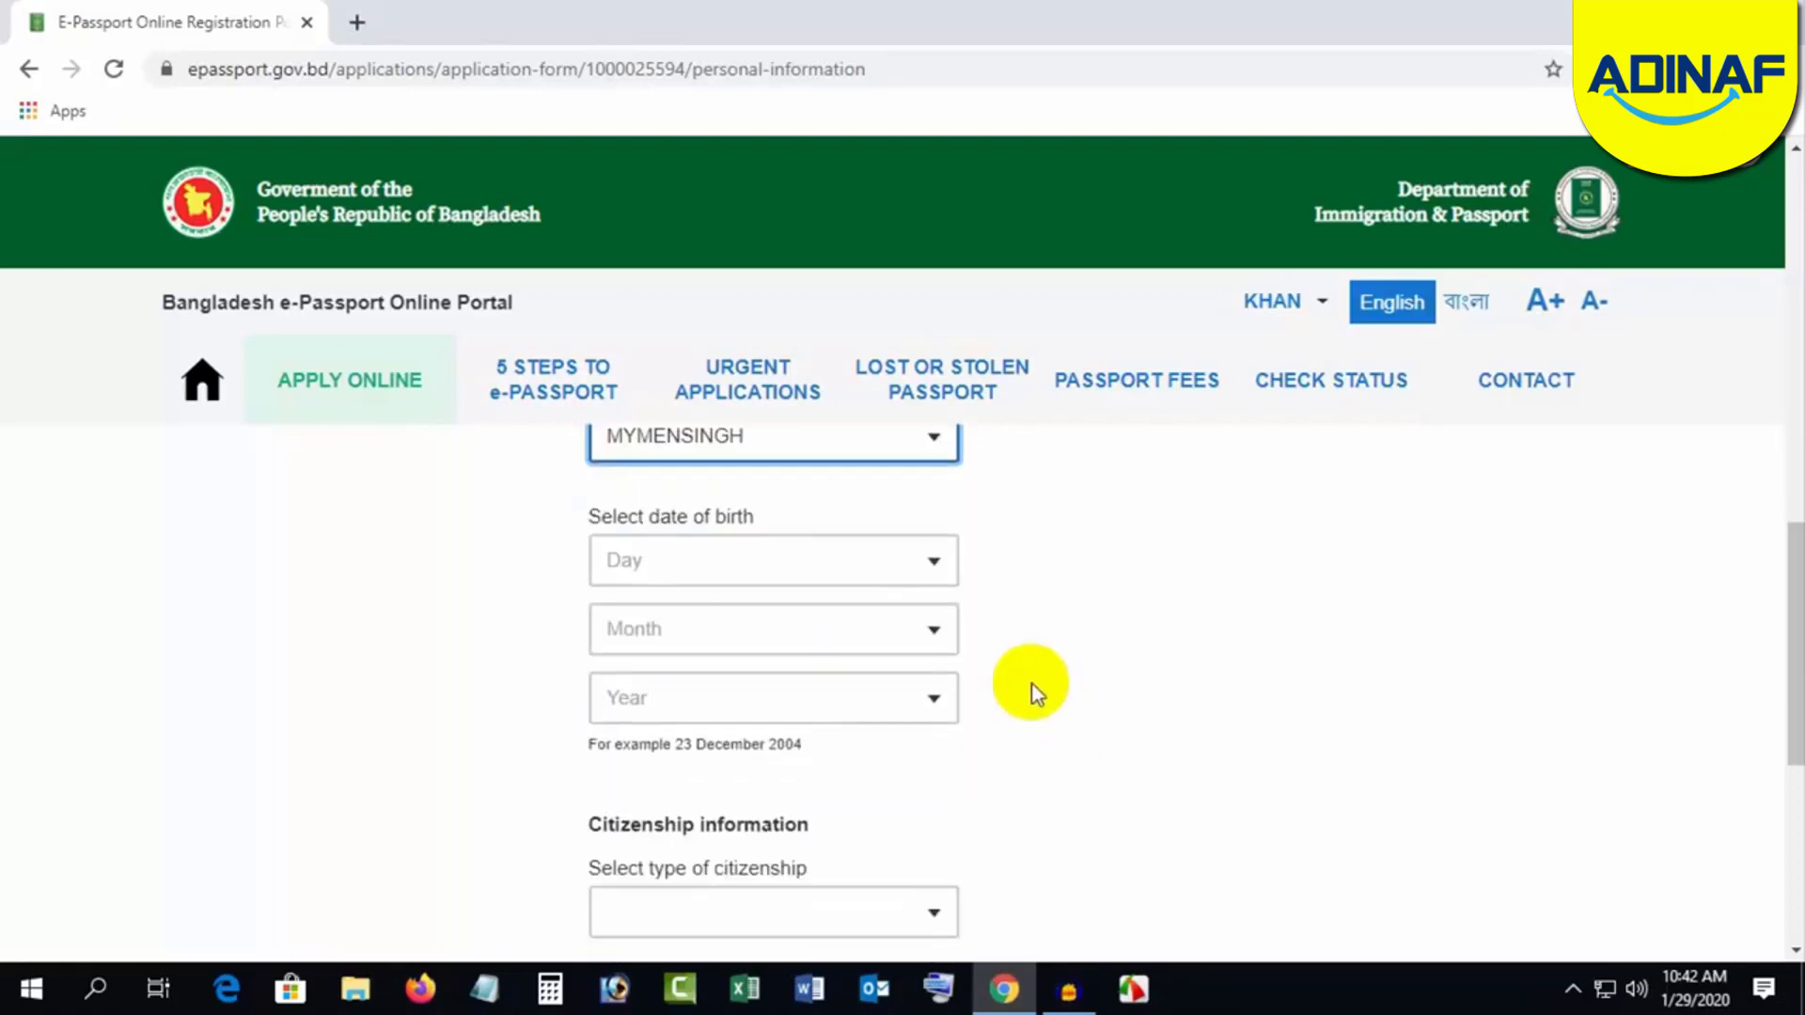
# Step: Set the date of birth to 13 AUGUST 1984
pyautogui.click(903, 575)
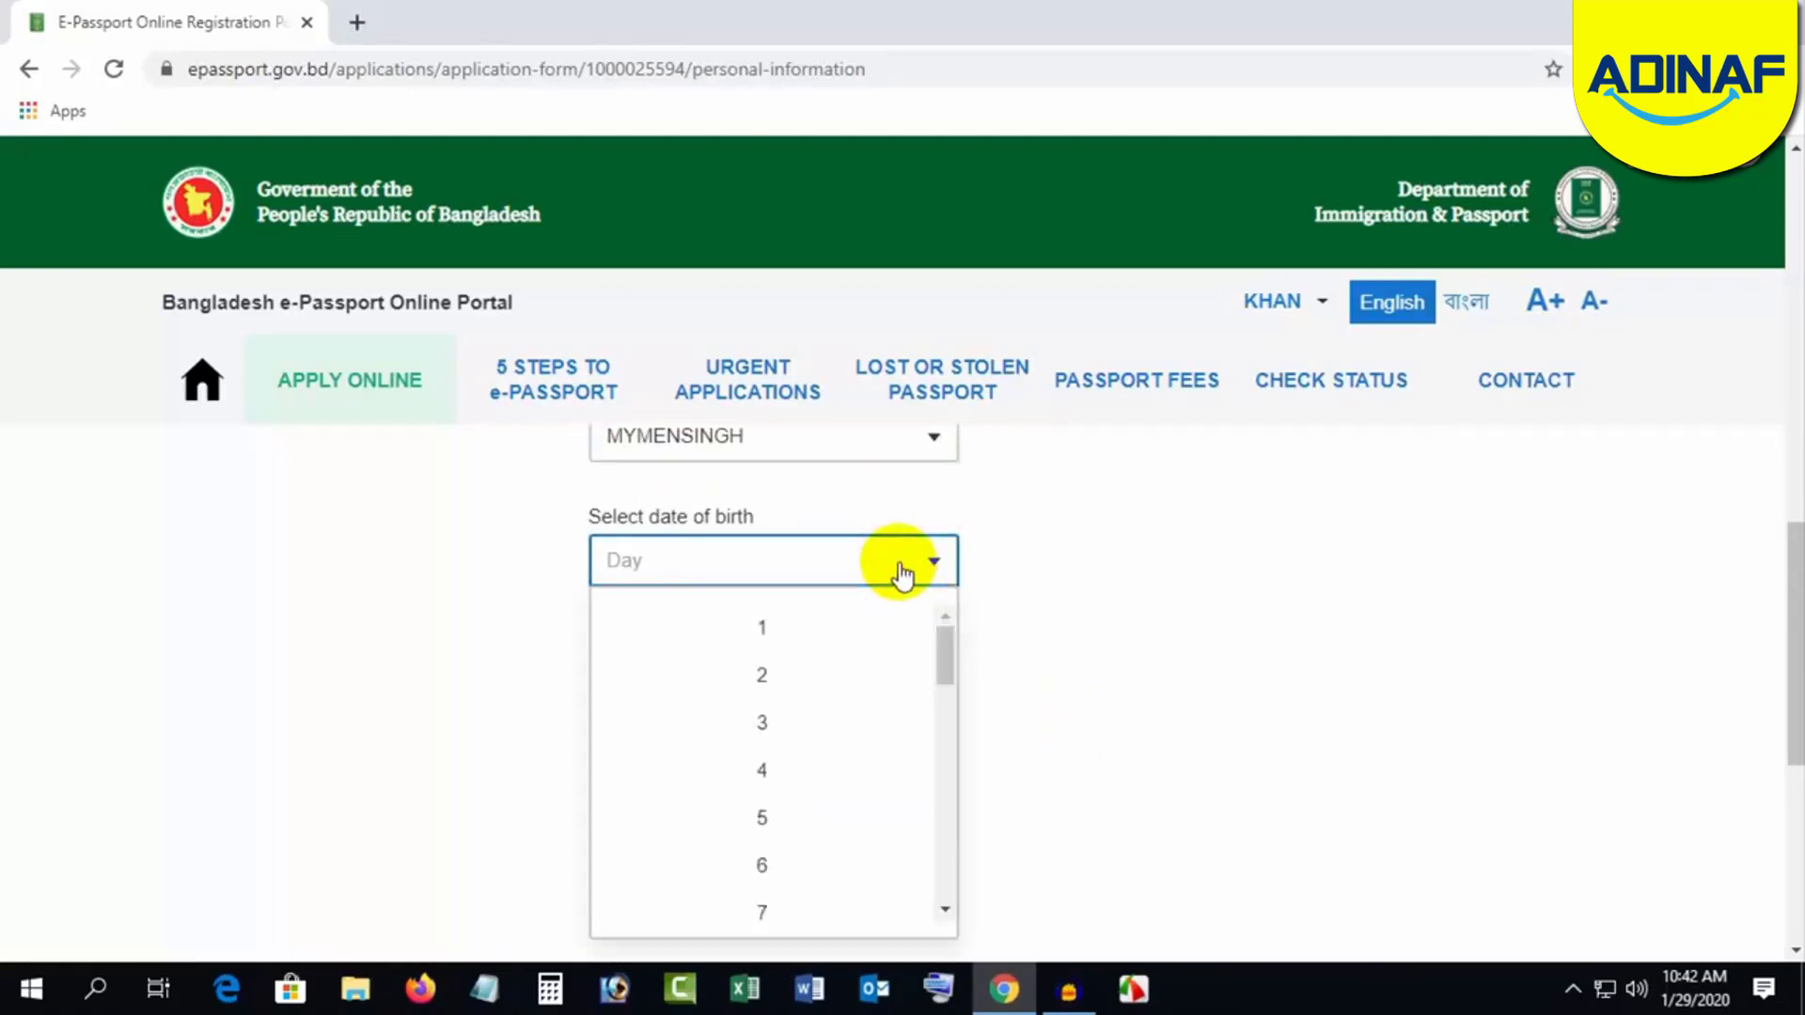
pyautogui.scroll(-3, 841, 714)
pyautogui.scroll(-2, 807, 763)
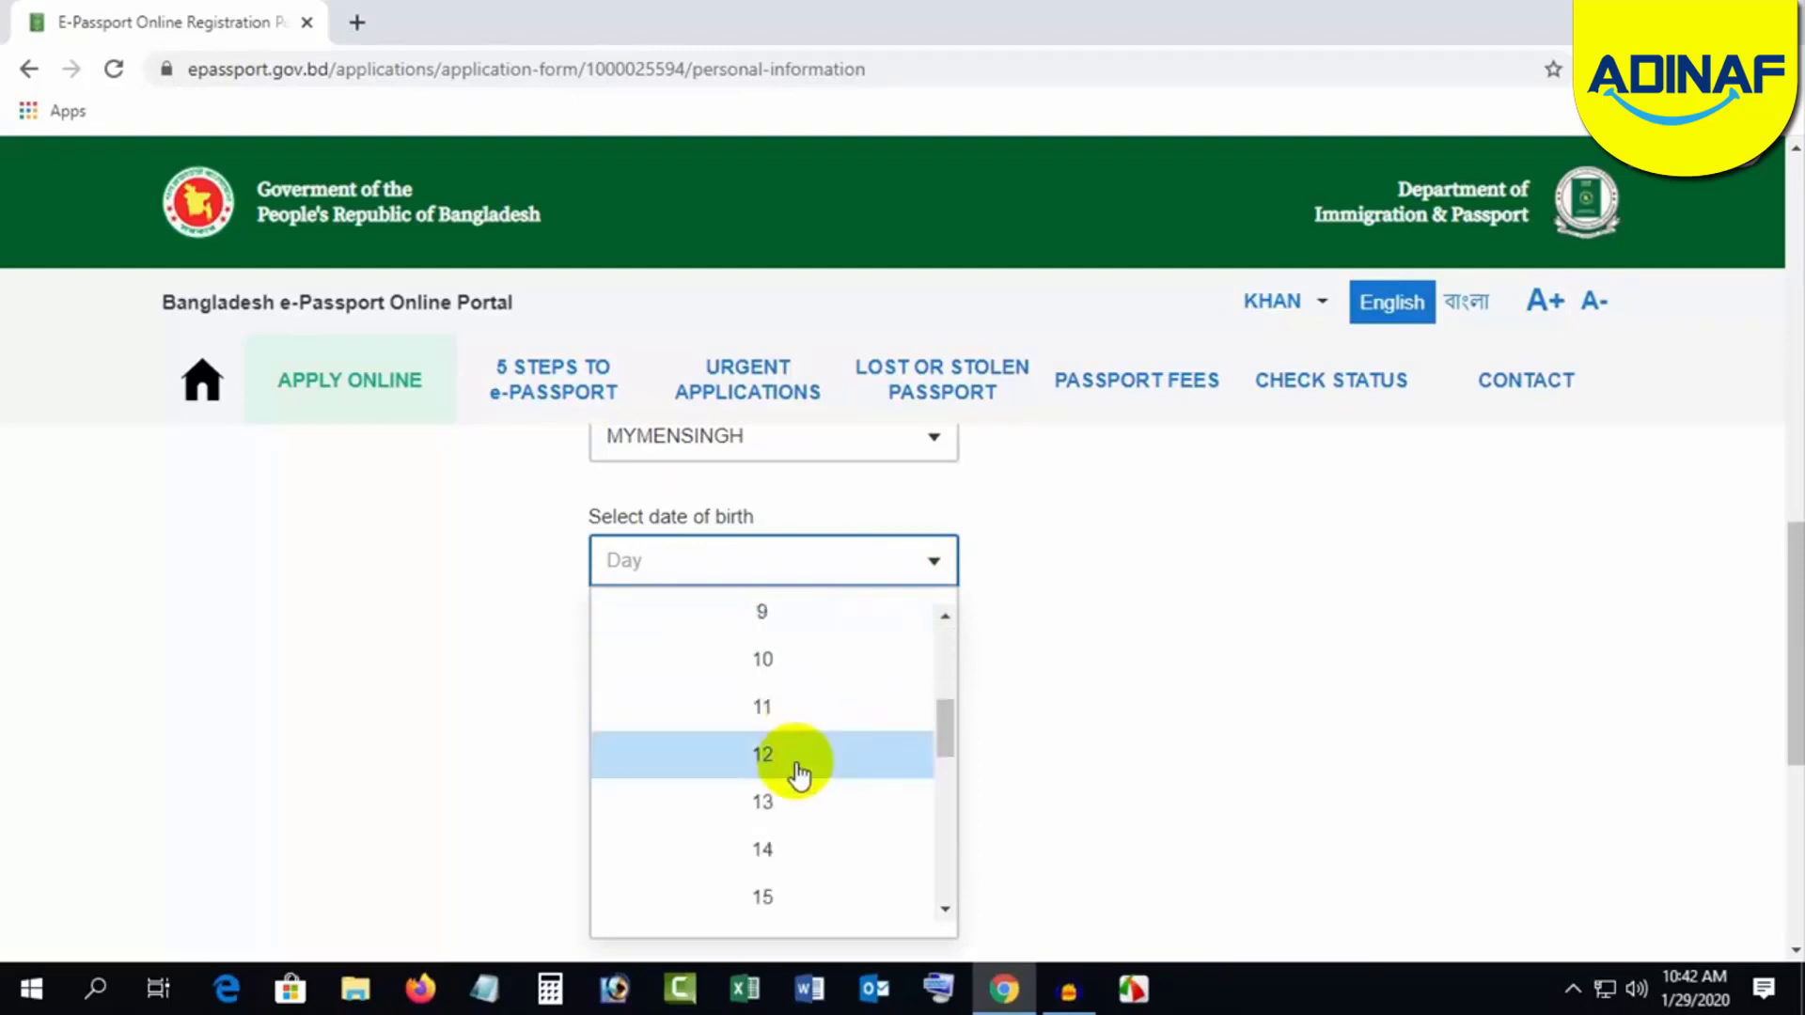
pyautogui.click(777, 790)
pyautogui.click(771, 637)
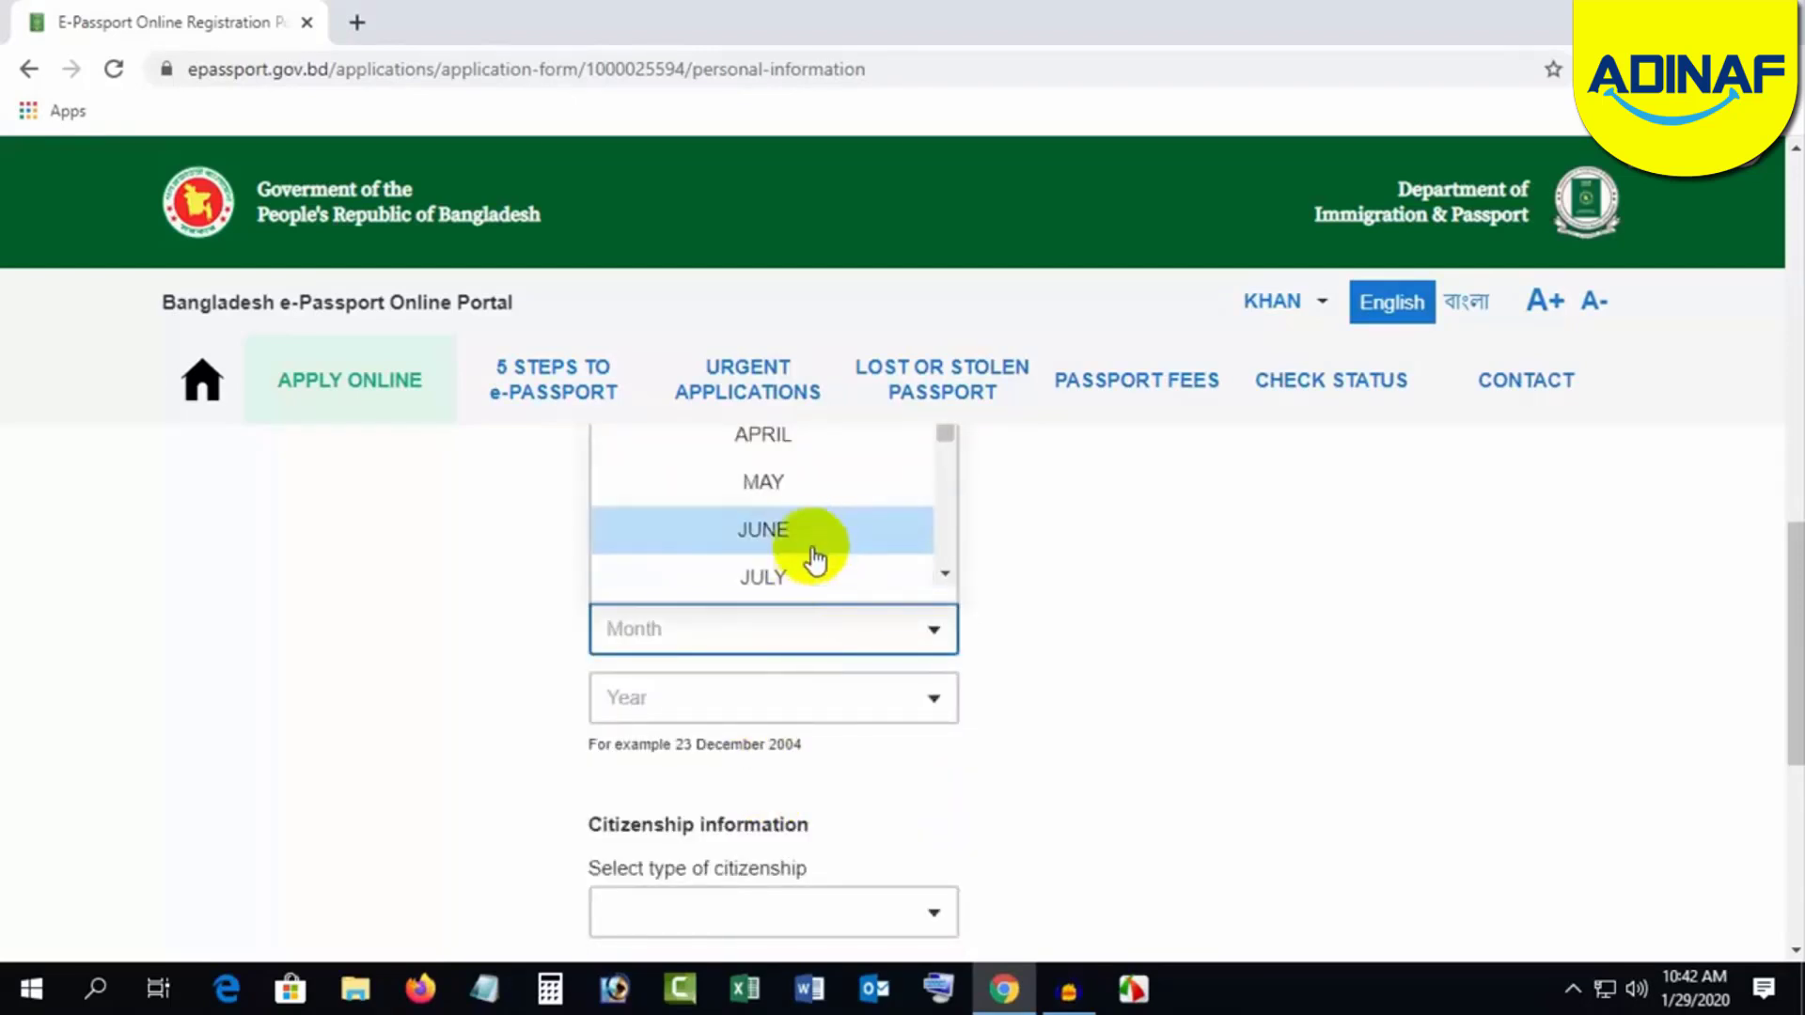
pyautogui.scroll(-2, 810, 555)
pyautogui.click(806, 512)
pyautogui.click(799, 713)
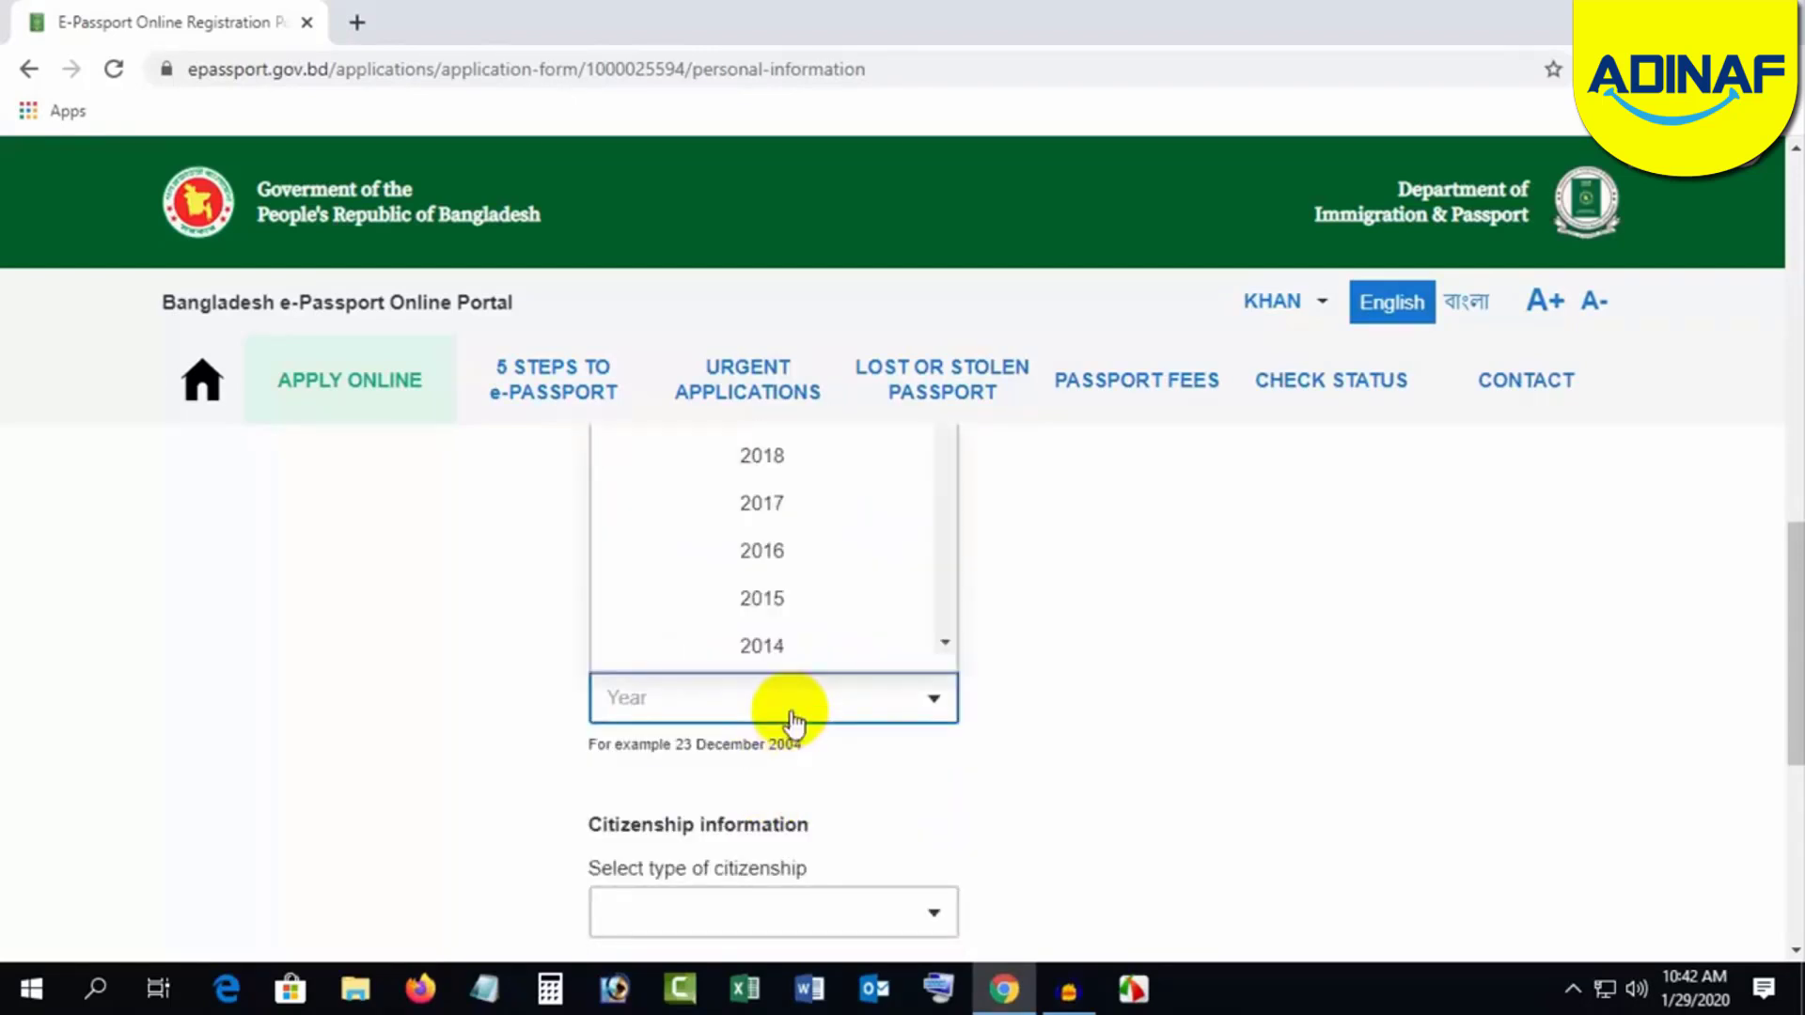
pyautogui.scroll(4, 794, 602)
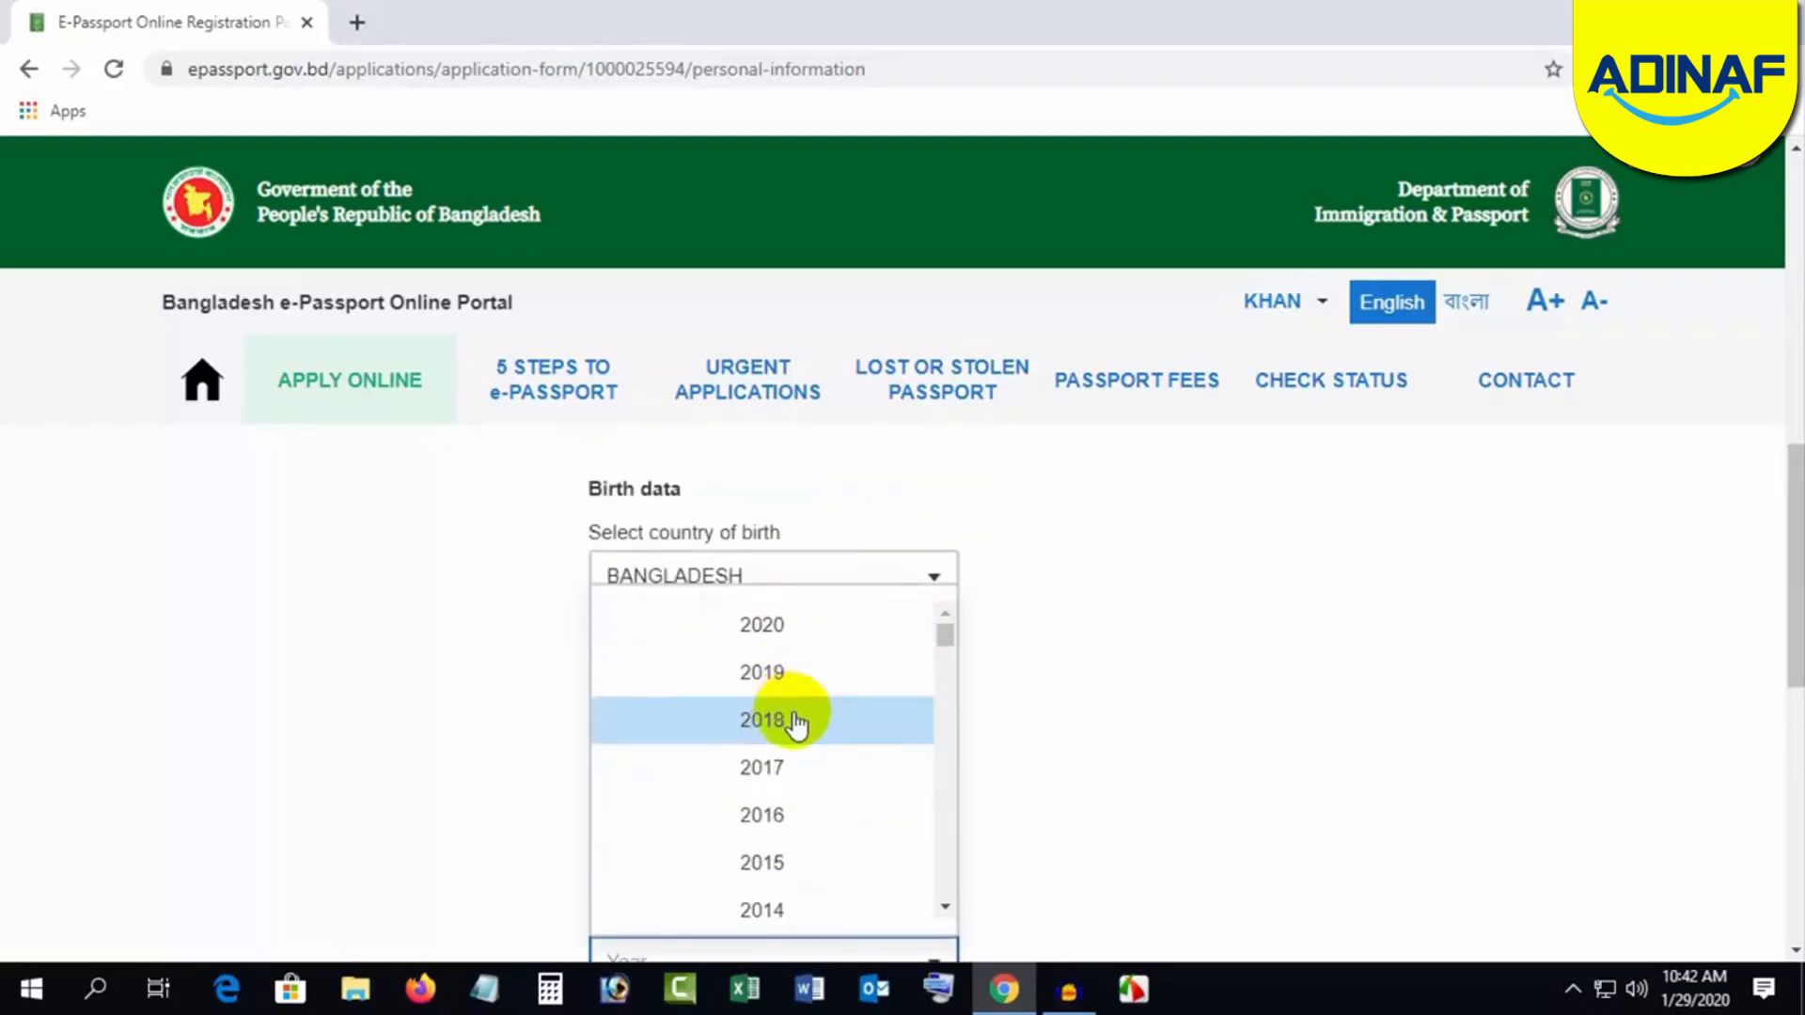
pyautogui.scroll(-12, 797, 724)
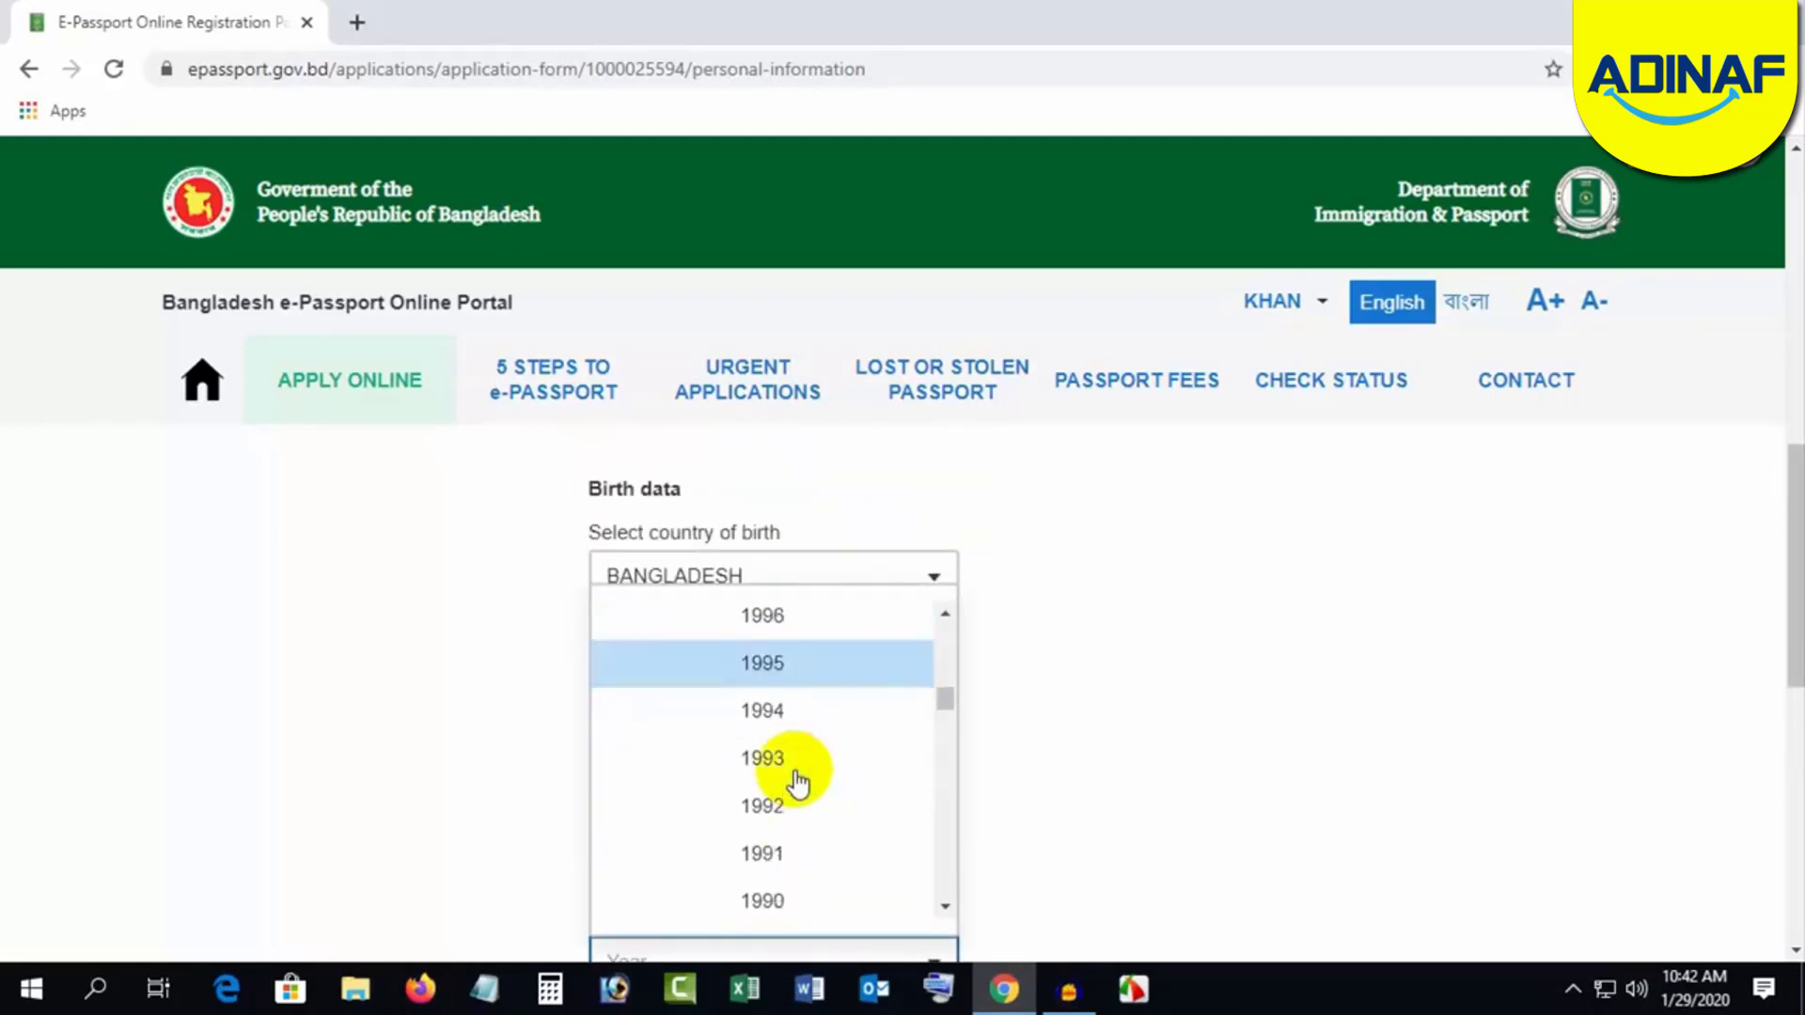
pyautogui.scroll(-4, 797, 782)
pyautogui.click(786, 757)
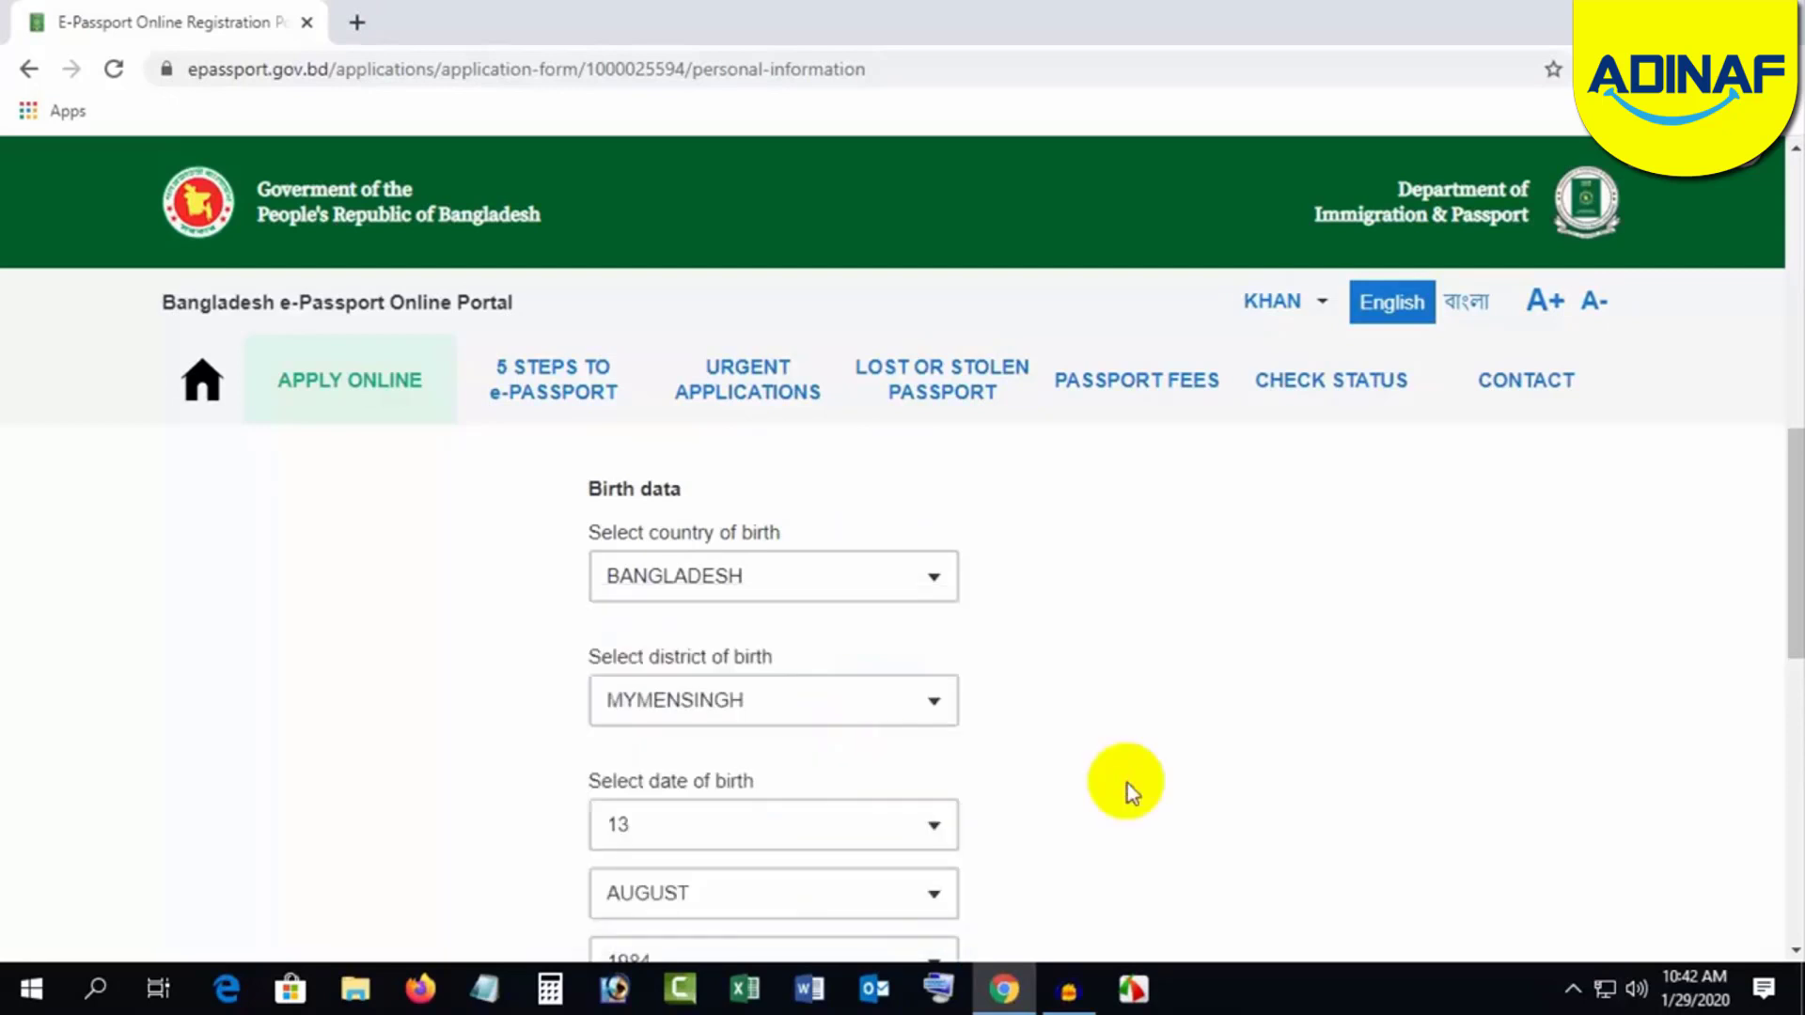
pyautogui.scroll(-5, 1126, 783)
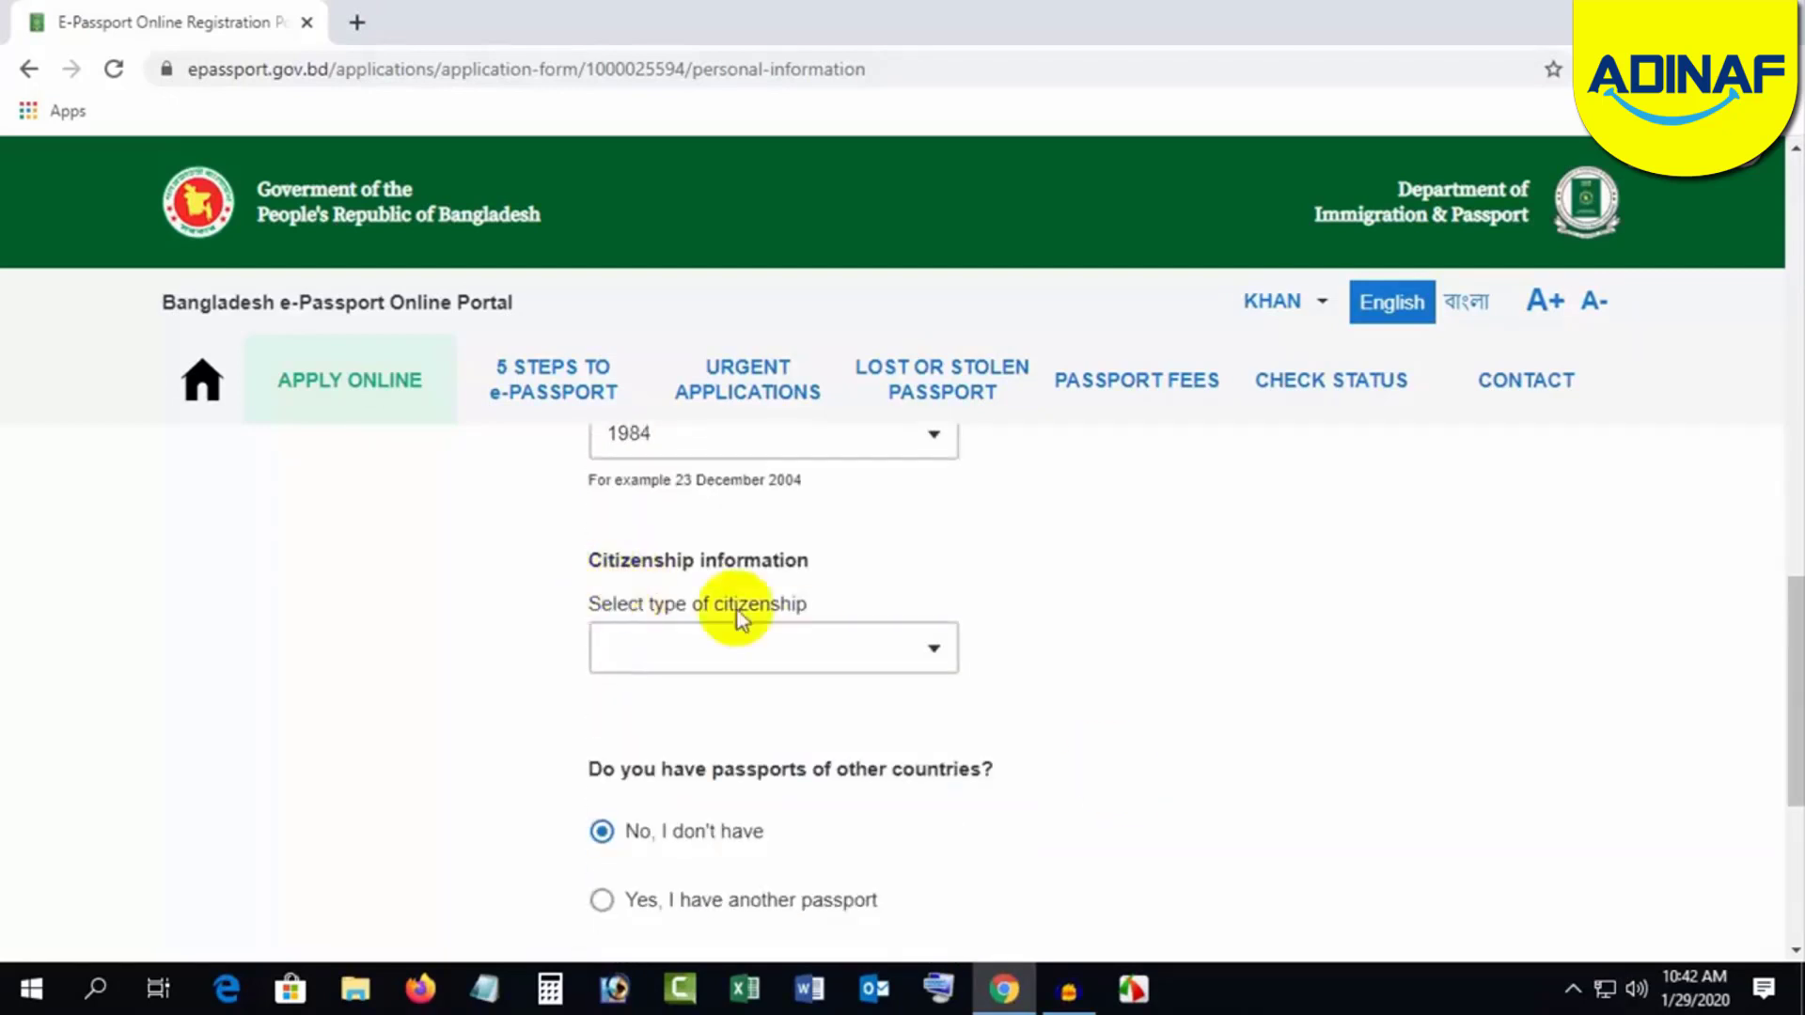
# Step: Set citizenship type to BY BIRTH, keeping no passports of other countries
pyautogui.click(893, 649)
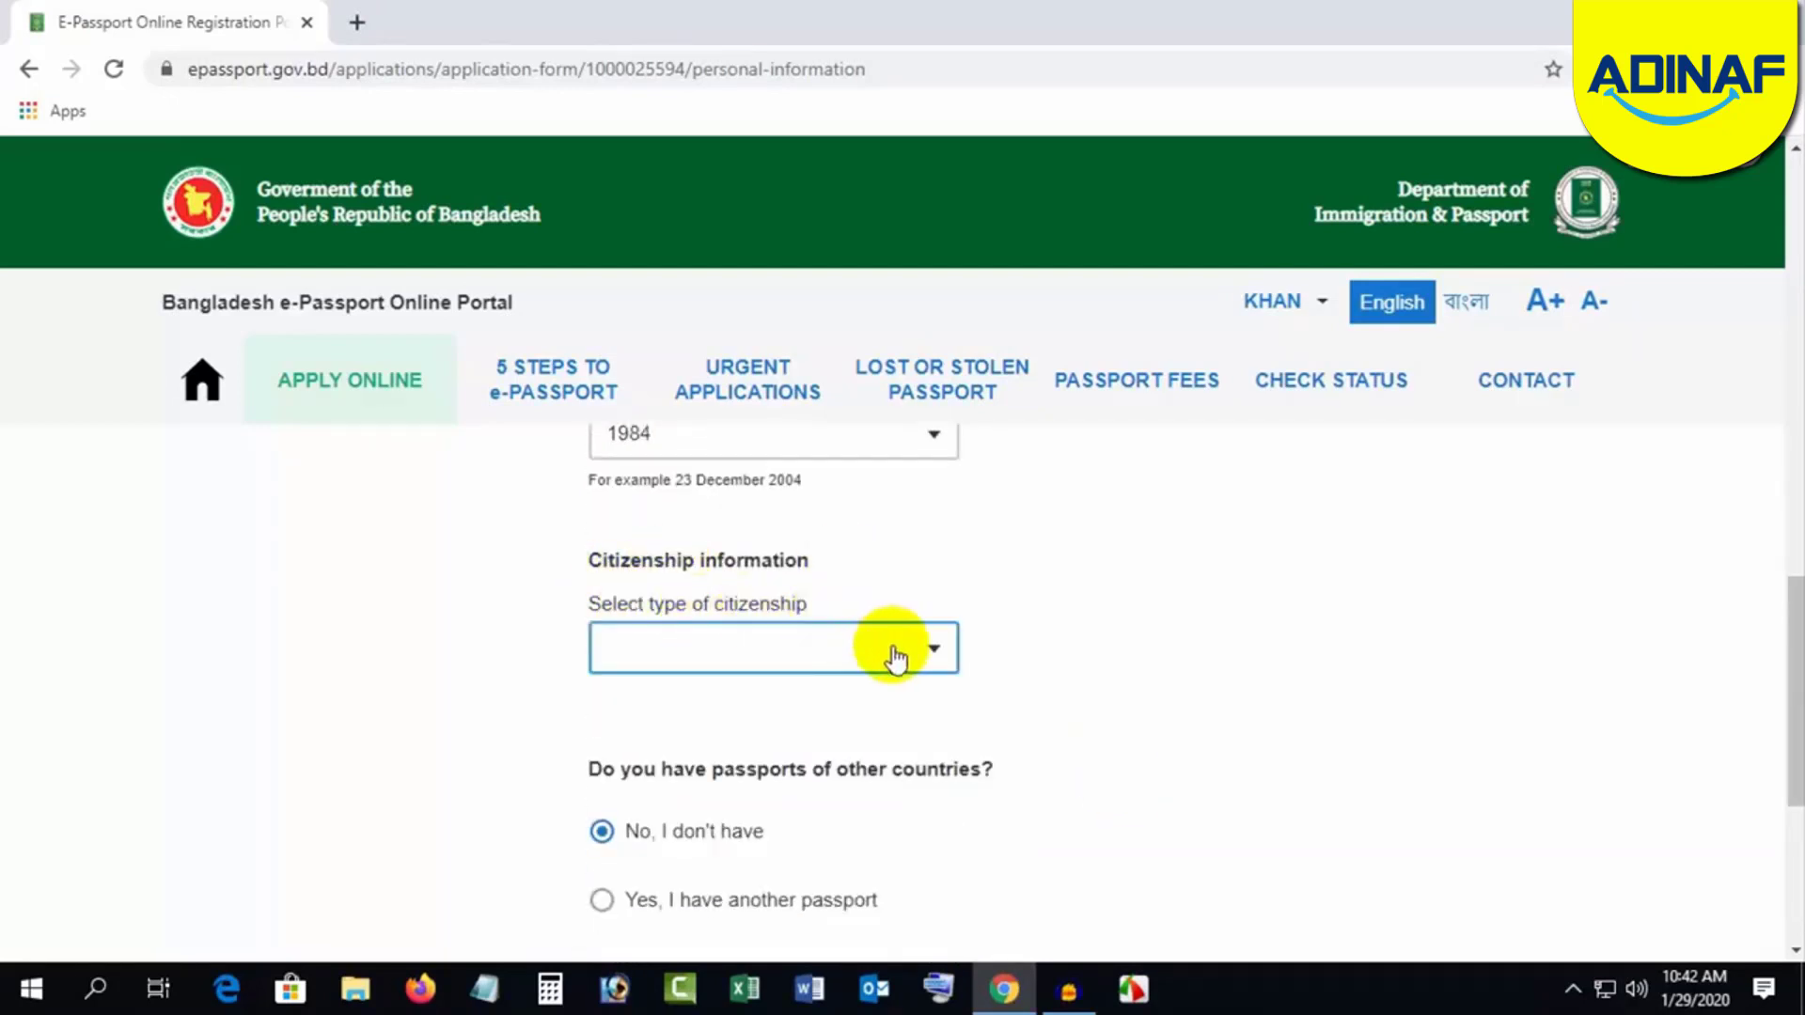
pyautogui.scroll(1, 871, 652)
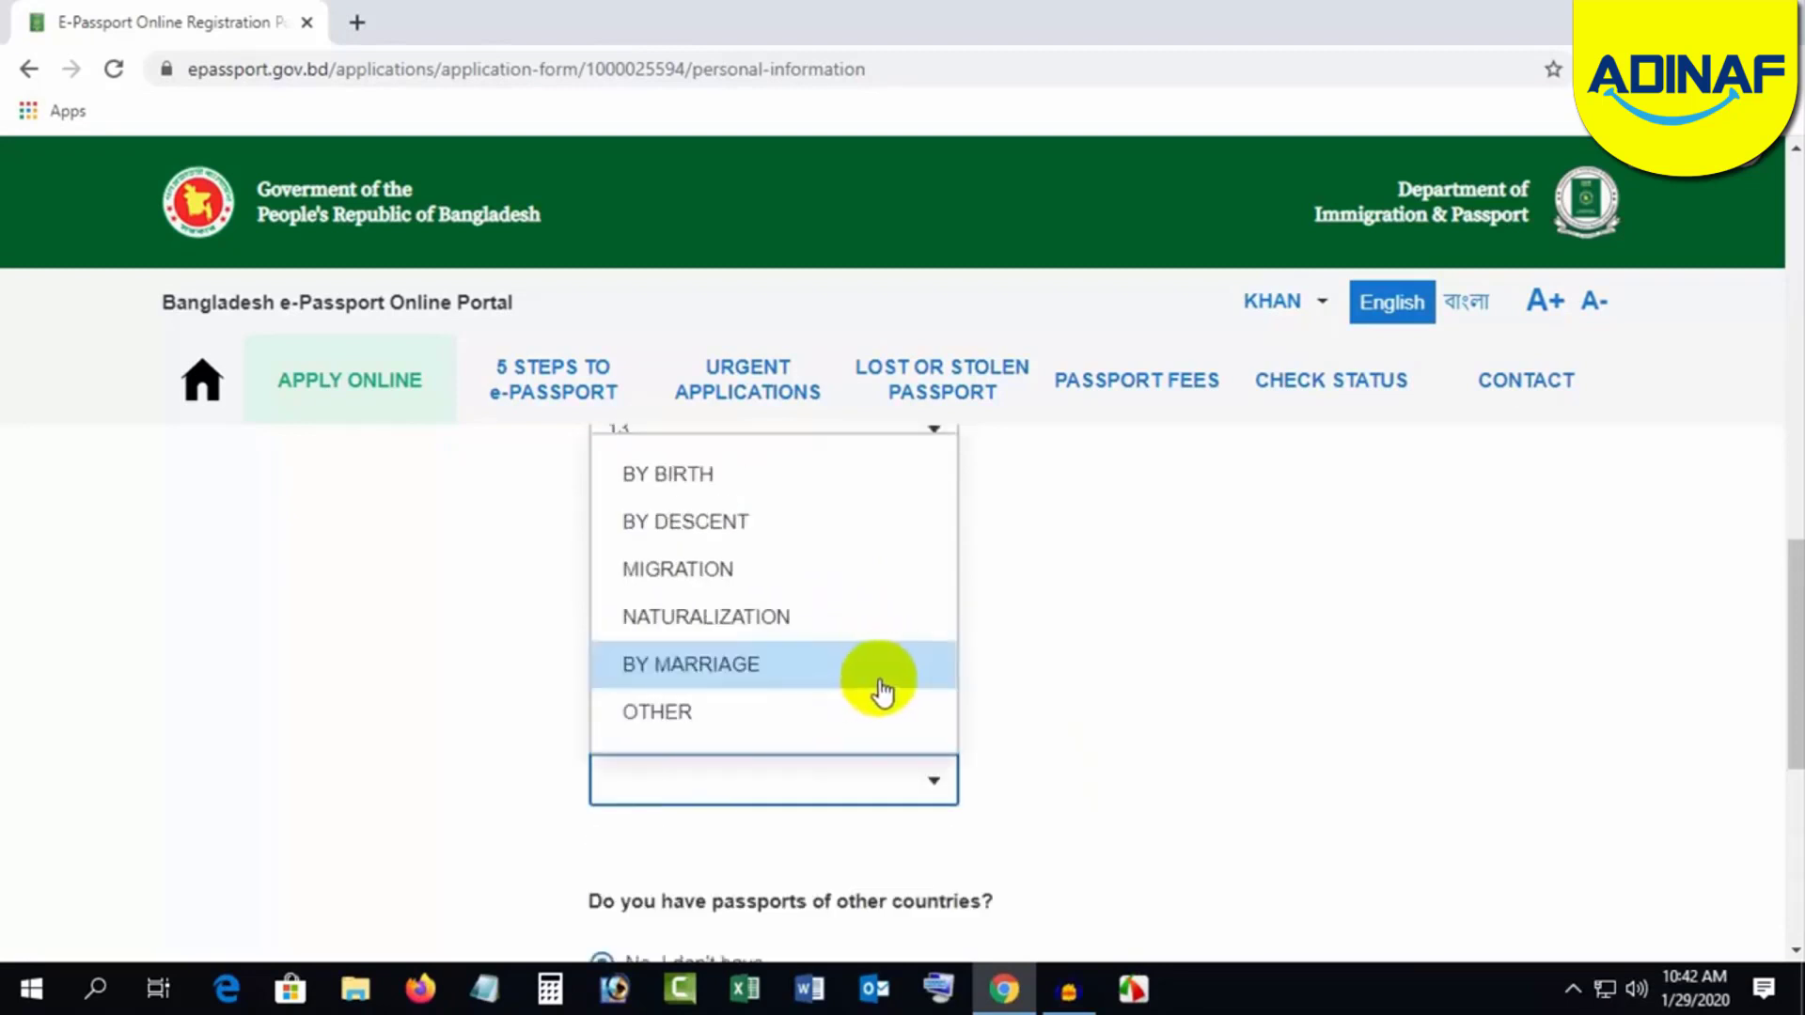
pyautogui.click(721, 480)
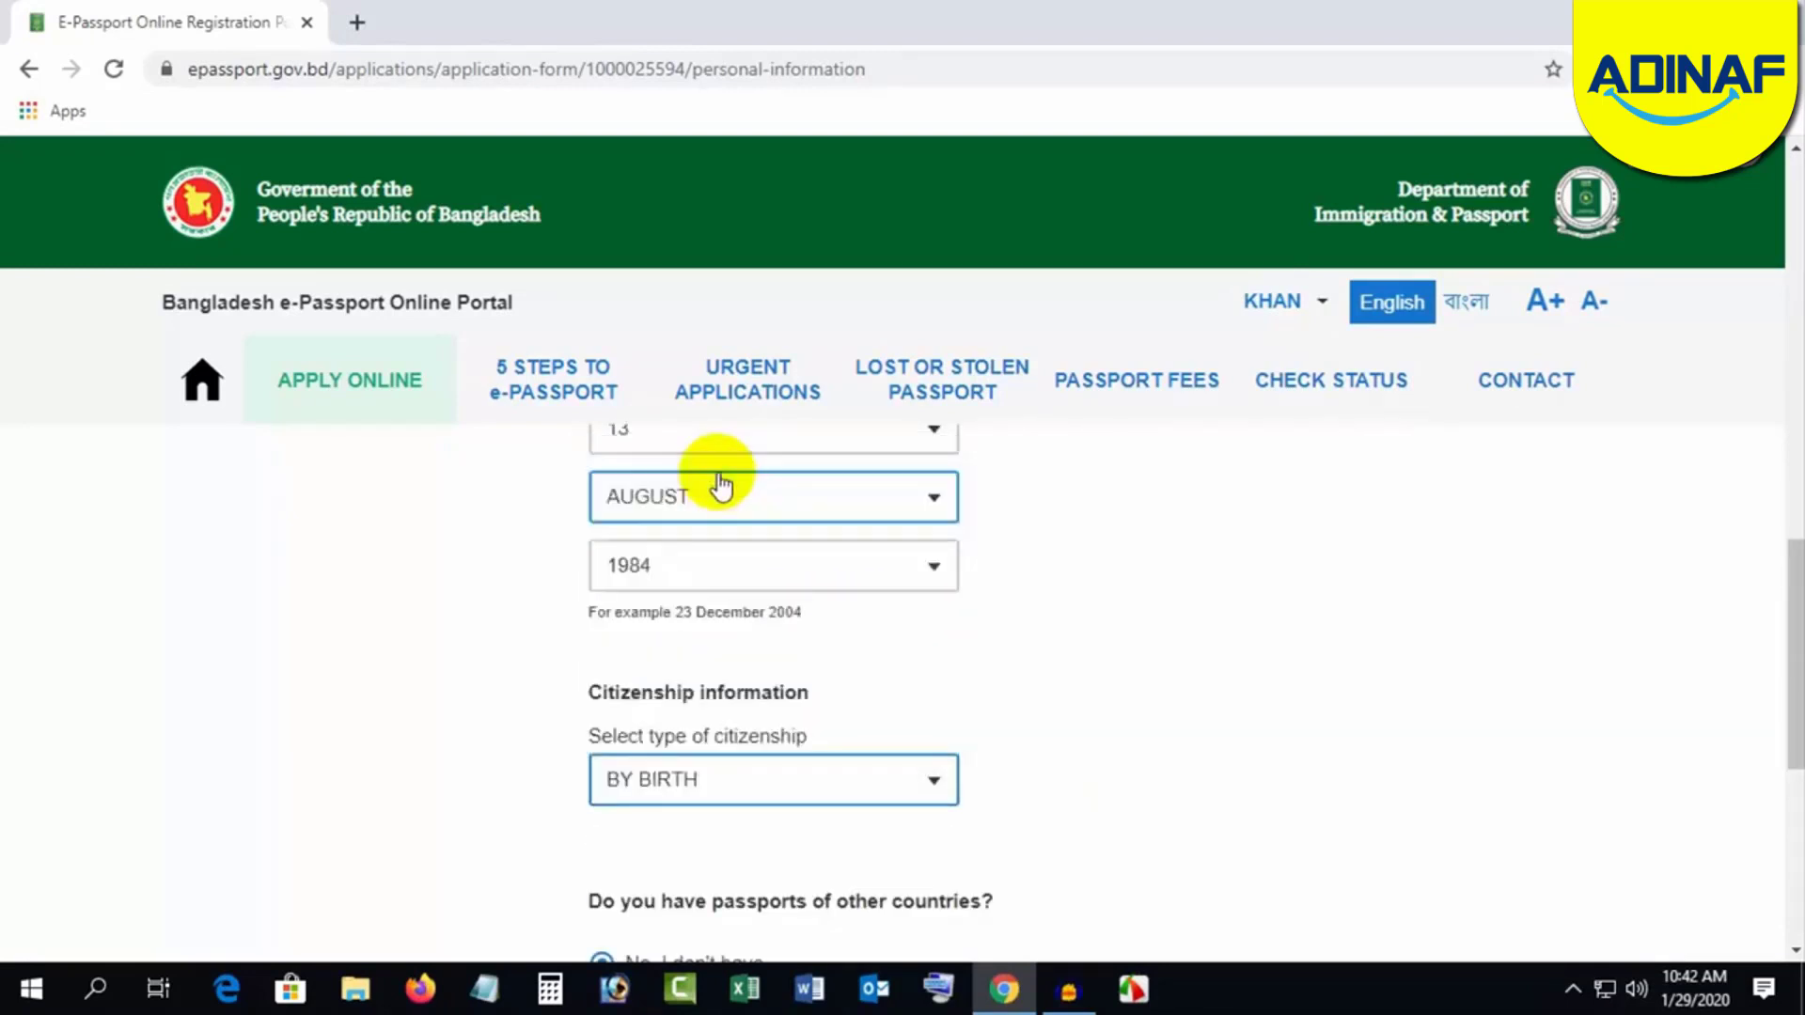
pyautogui.scroll(-2, 1104, 720)
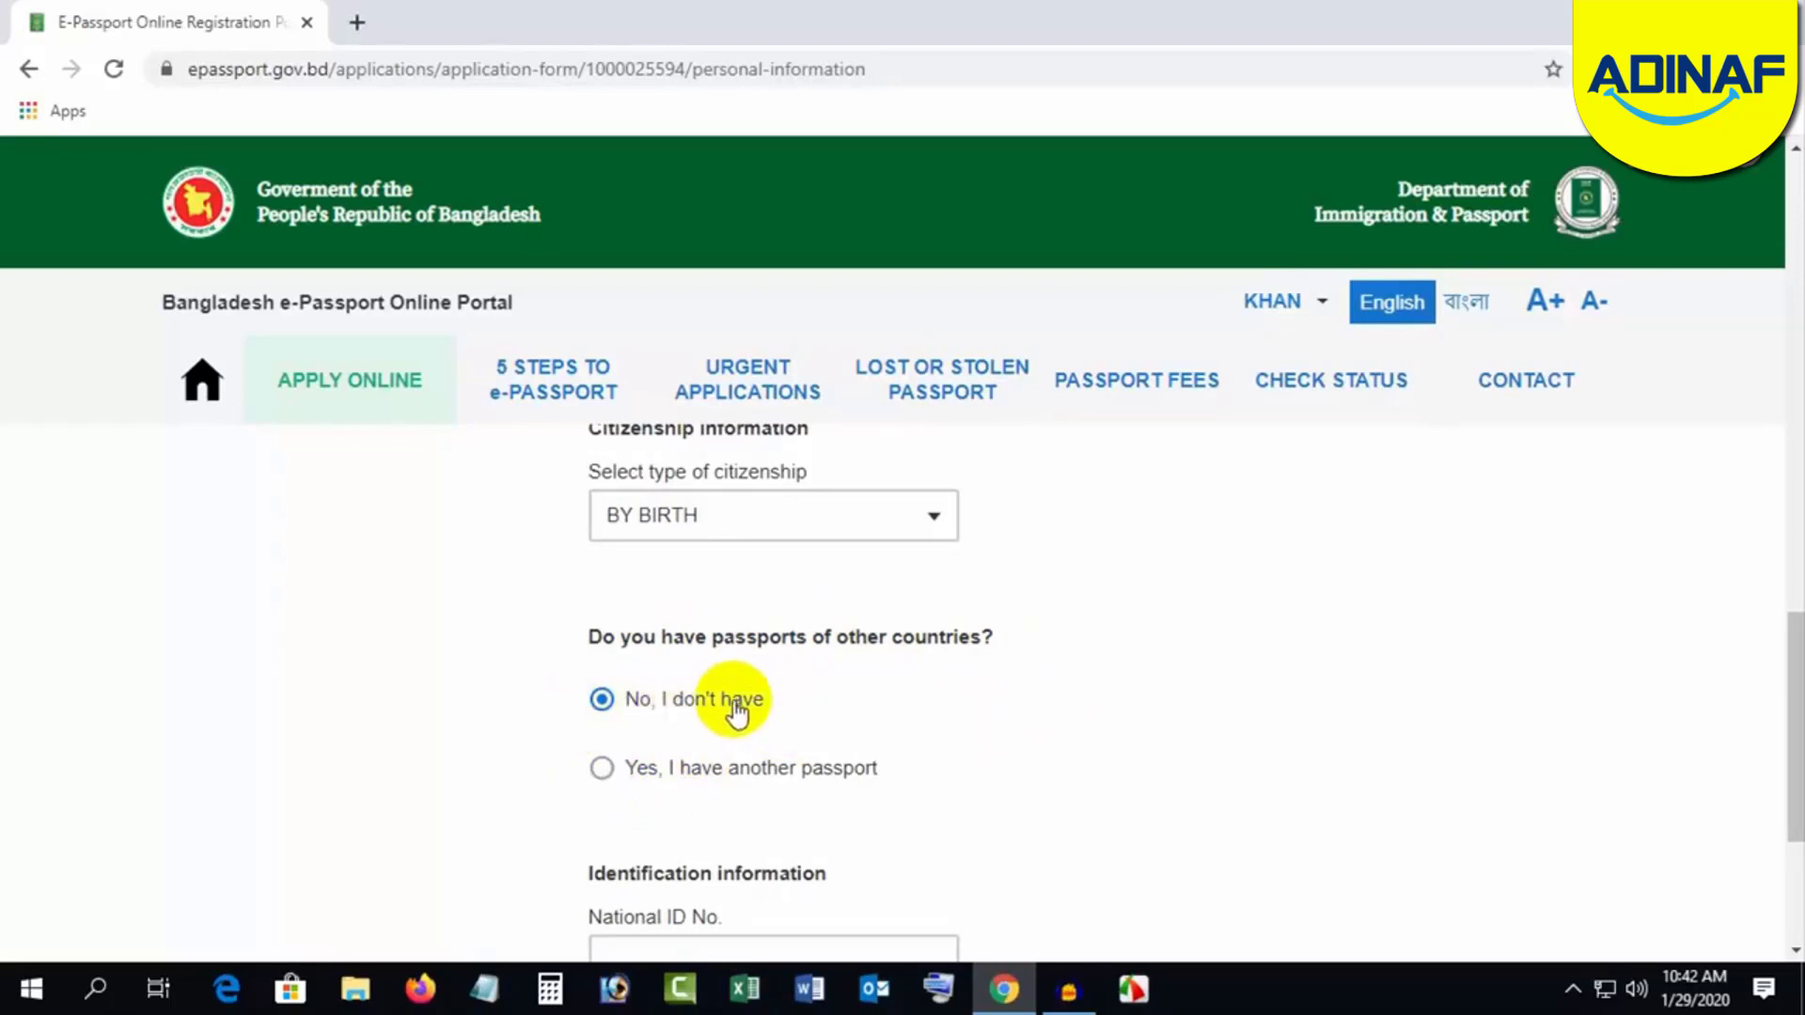
pyautogui.scroll(-4, 1034, 707)
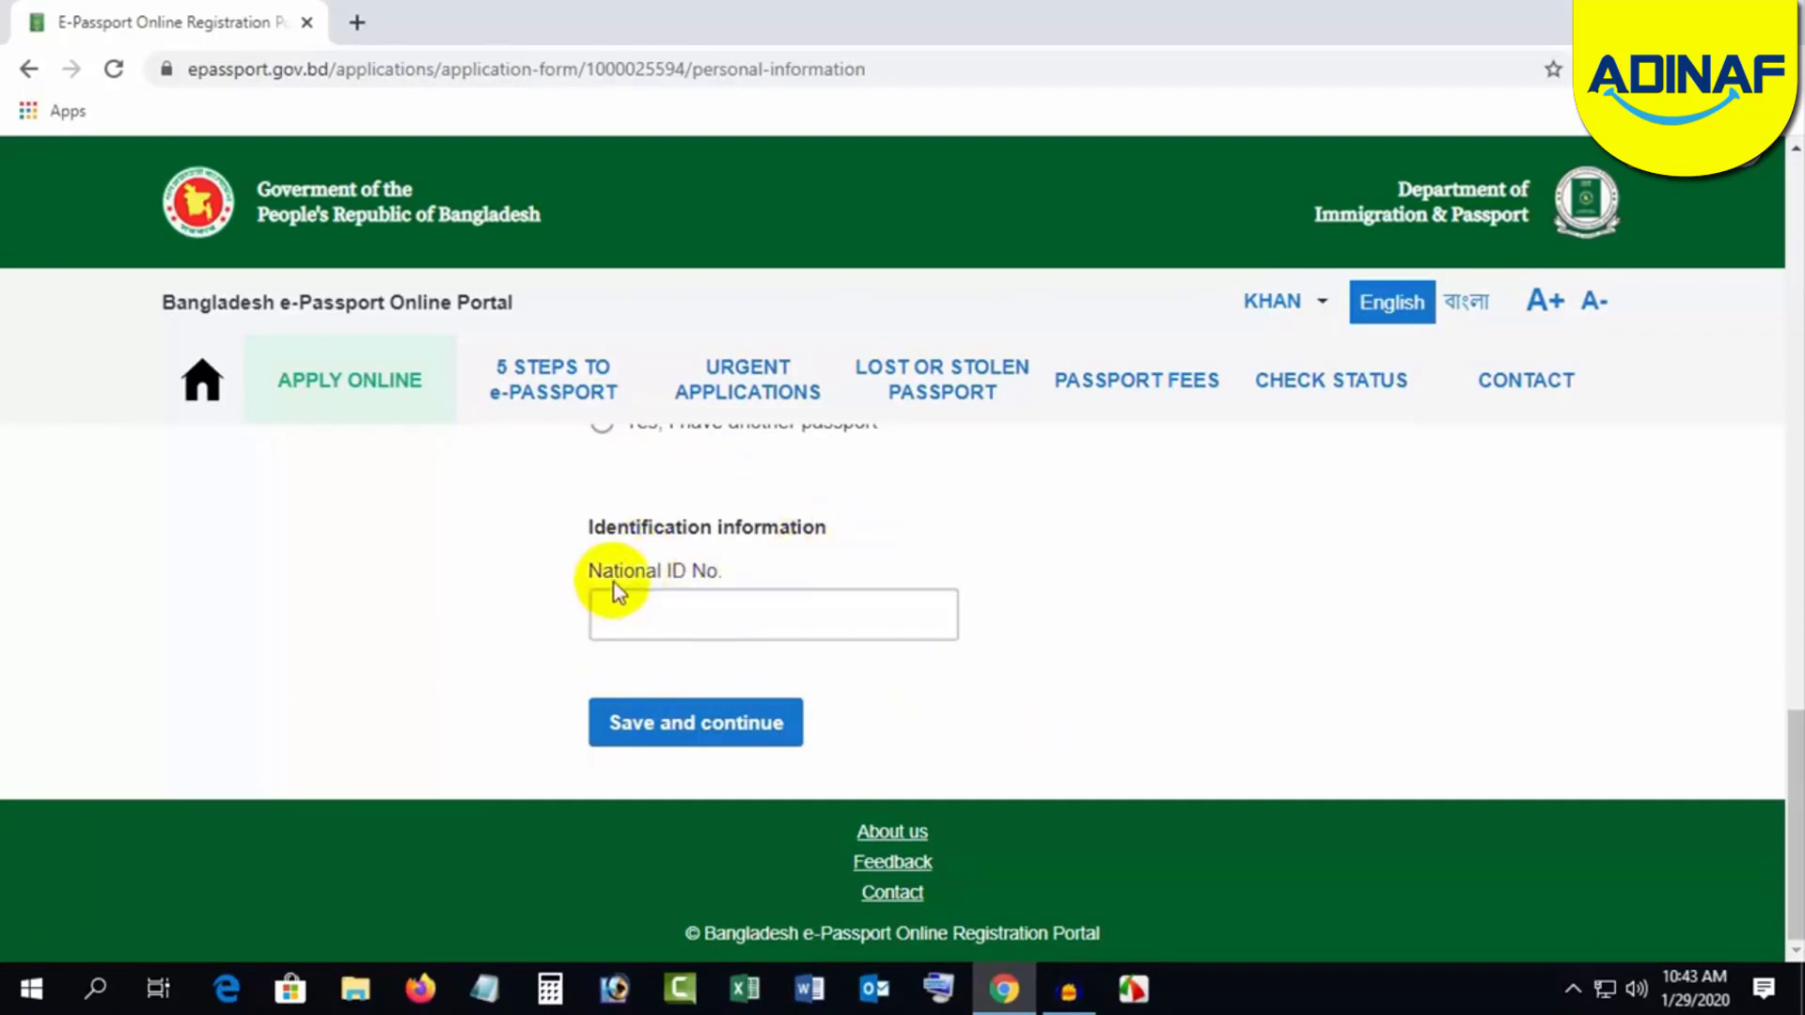
# Step: Paste the applicant's National ID number and save the personal information
pyautogui.click(722, 606)
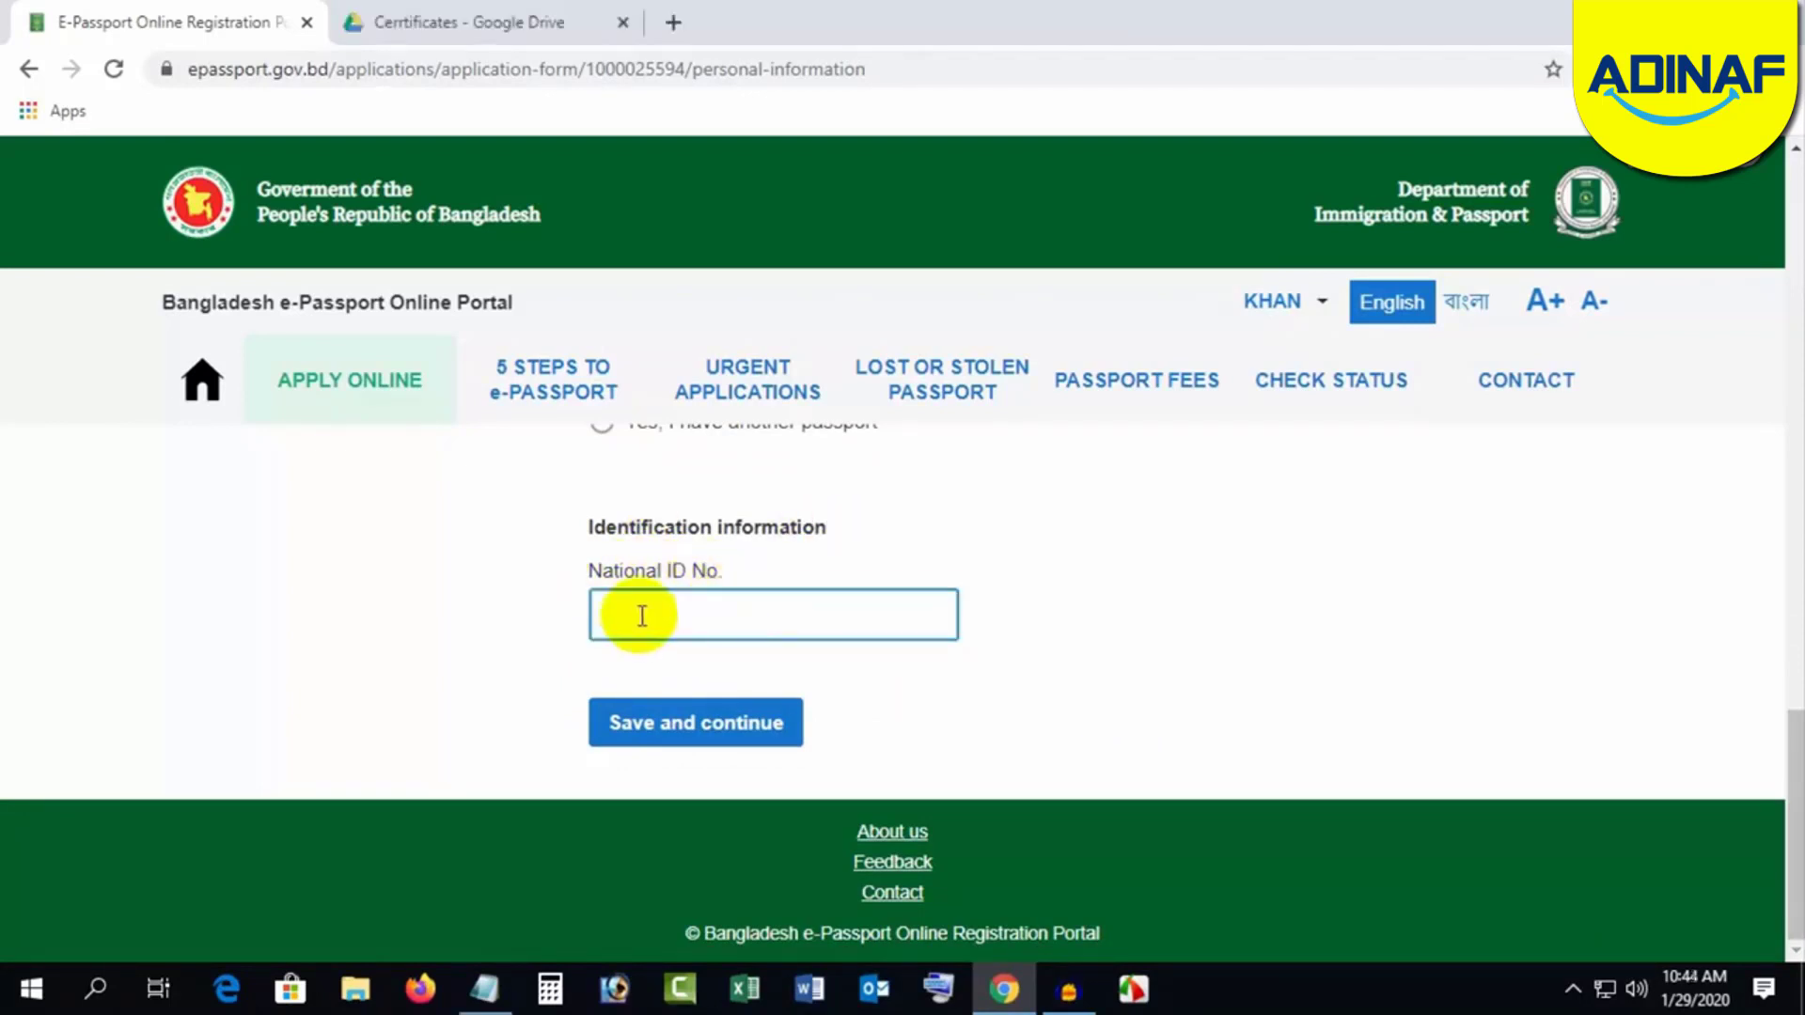
pyautogui.click(643, 616)
pyautogui.hotkey('ctrl', 'v')
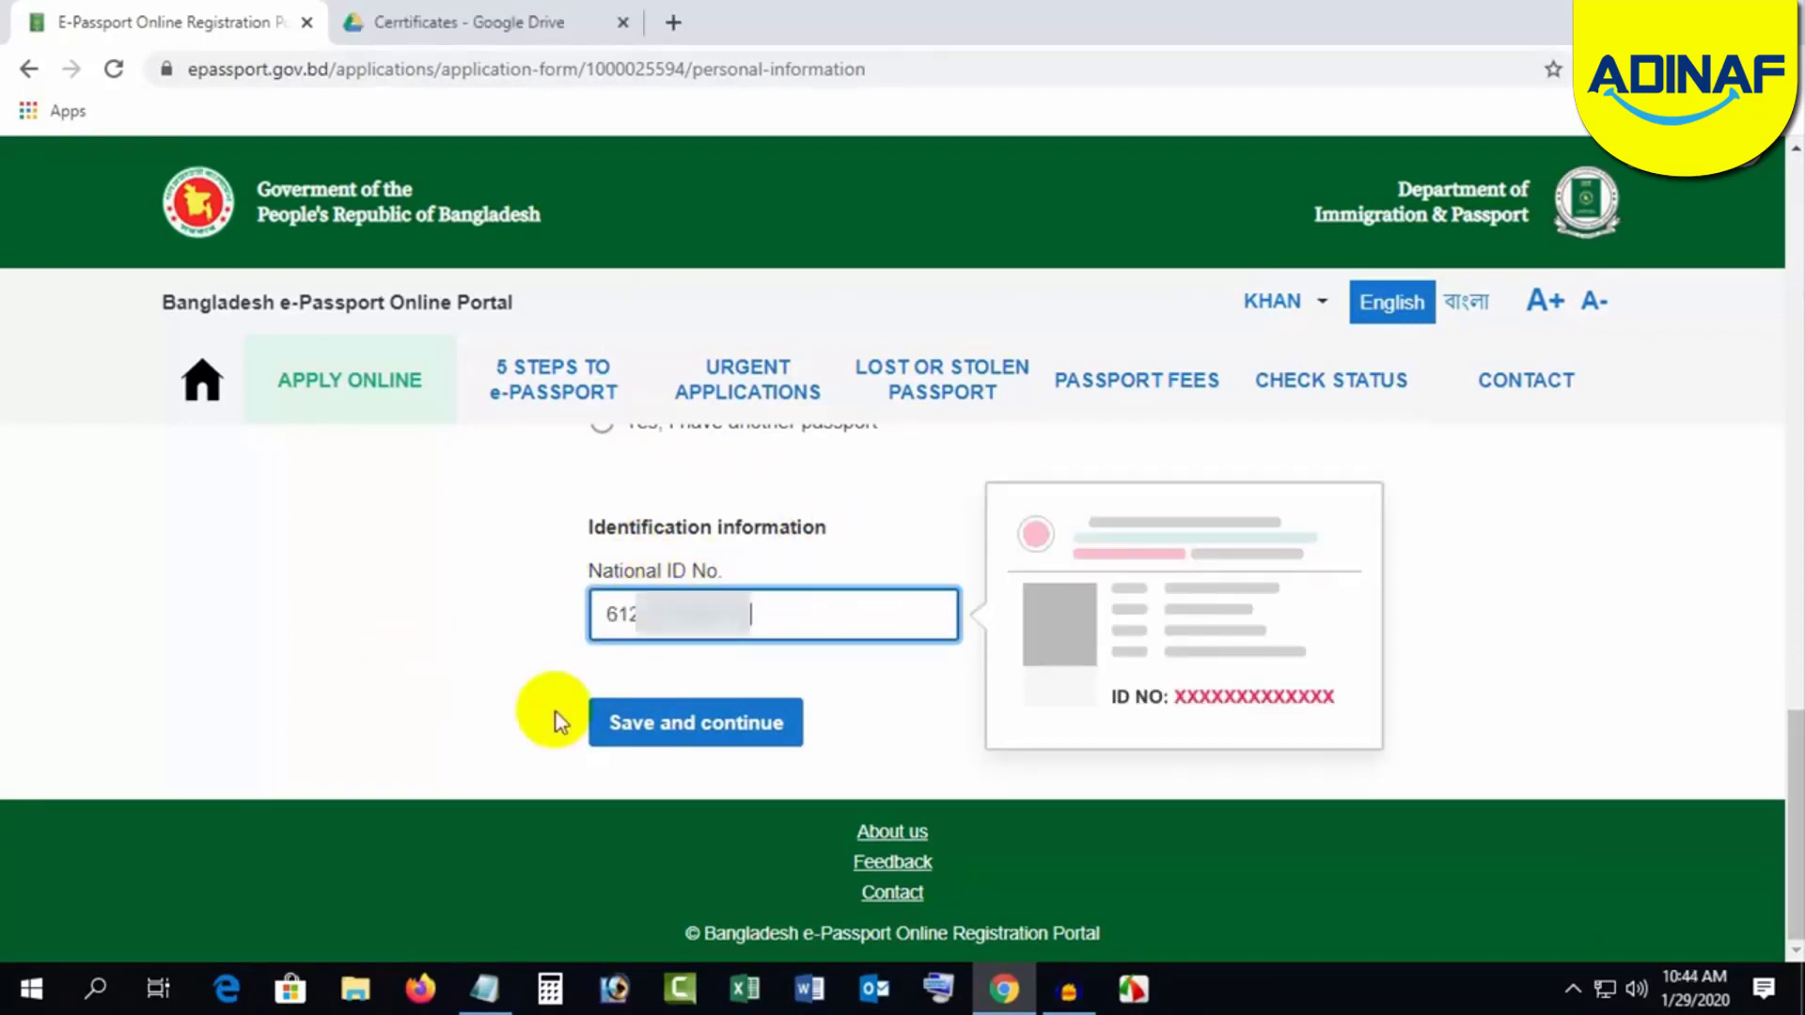
pyautogui.click(697, 728)
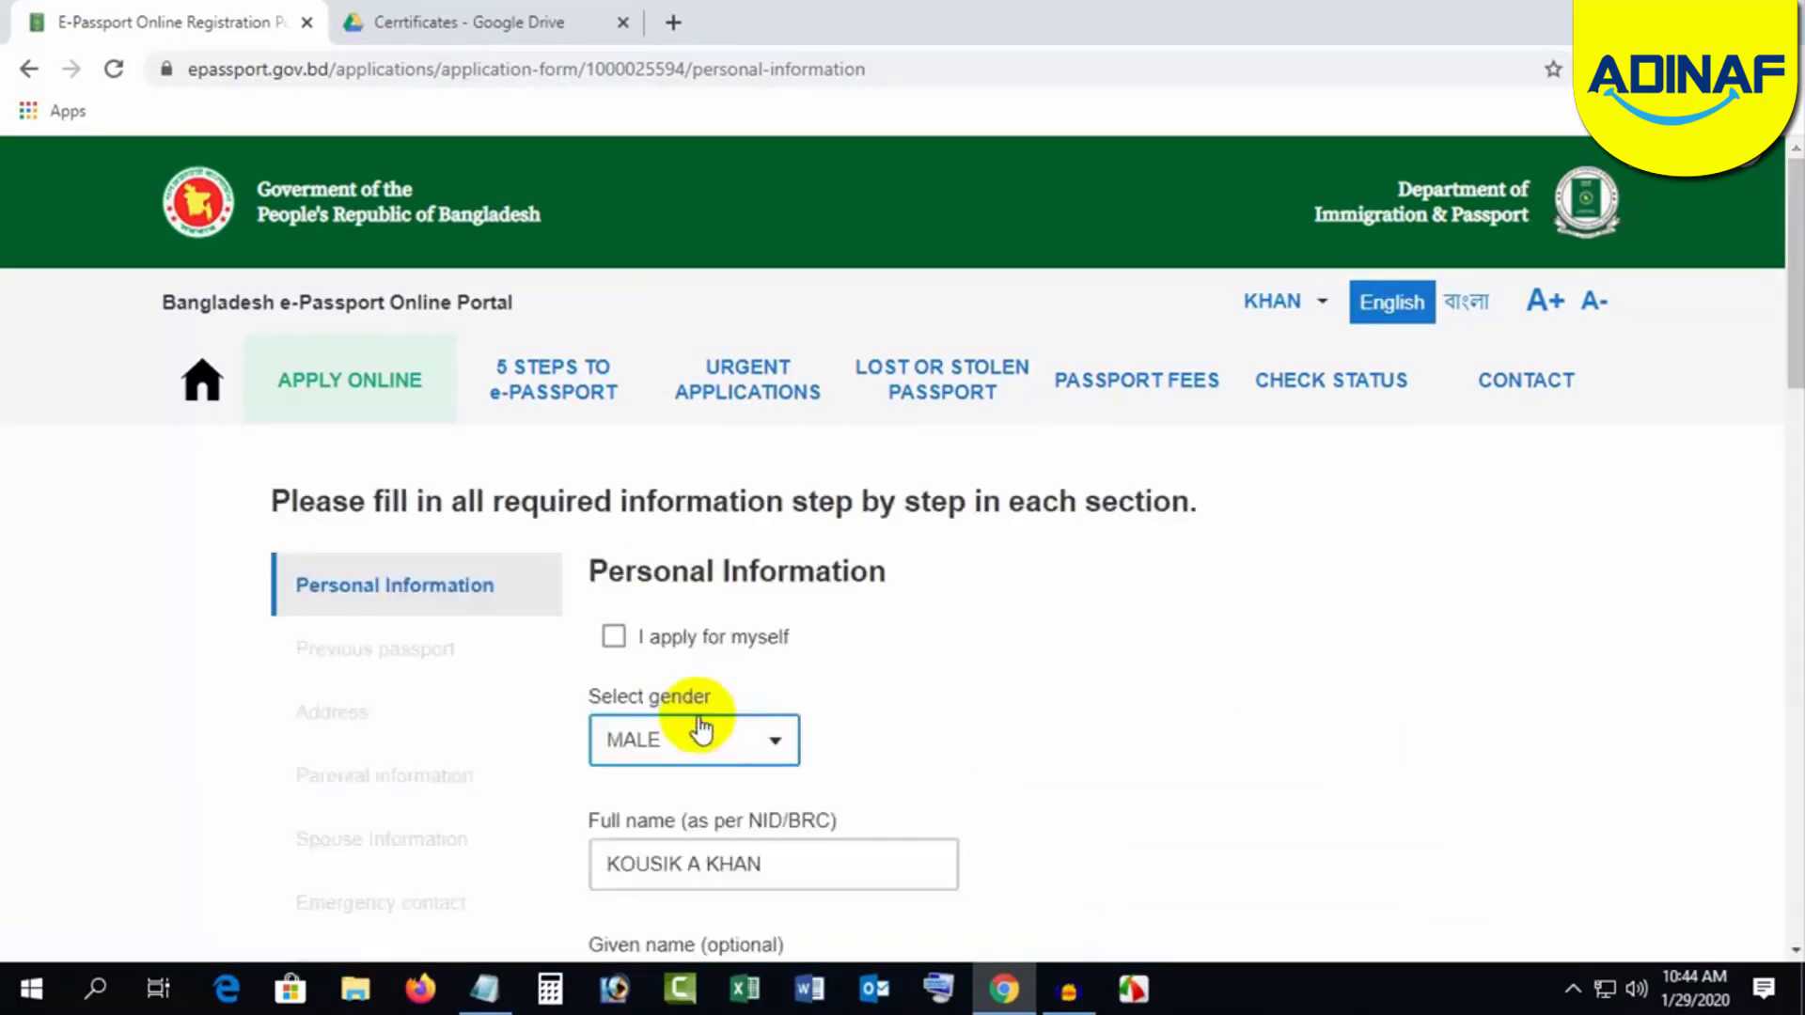
# Step: Select 'No, I don't have any previous passport / handwritten passport' and save
pyautogui.scroll(-1, 890, 536)
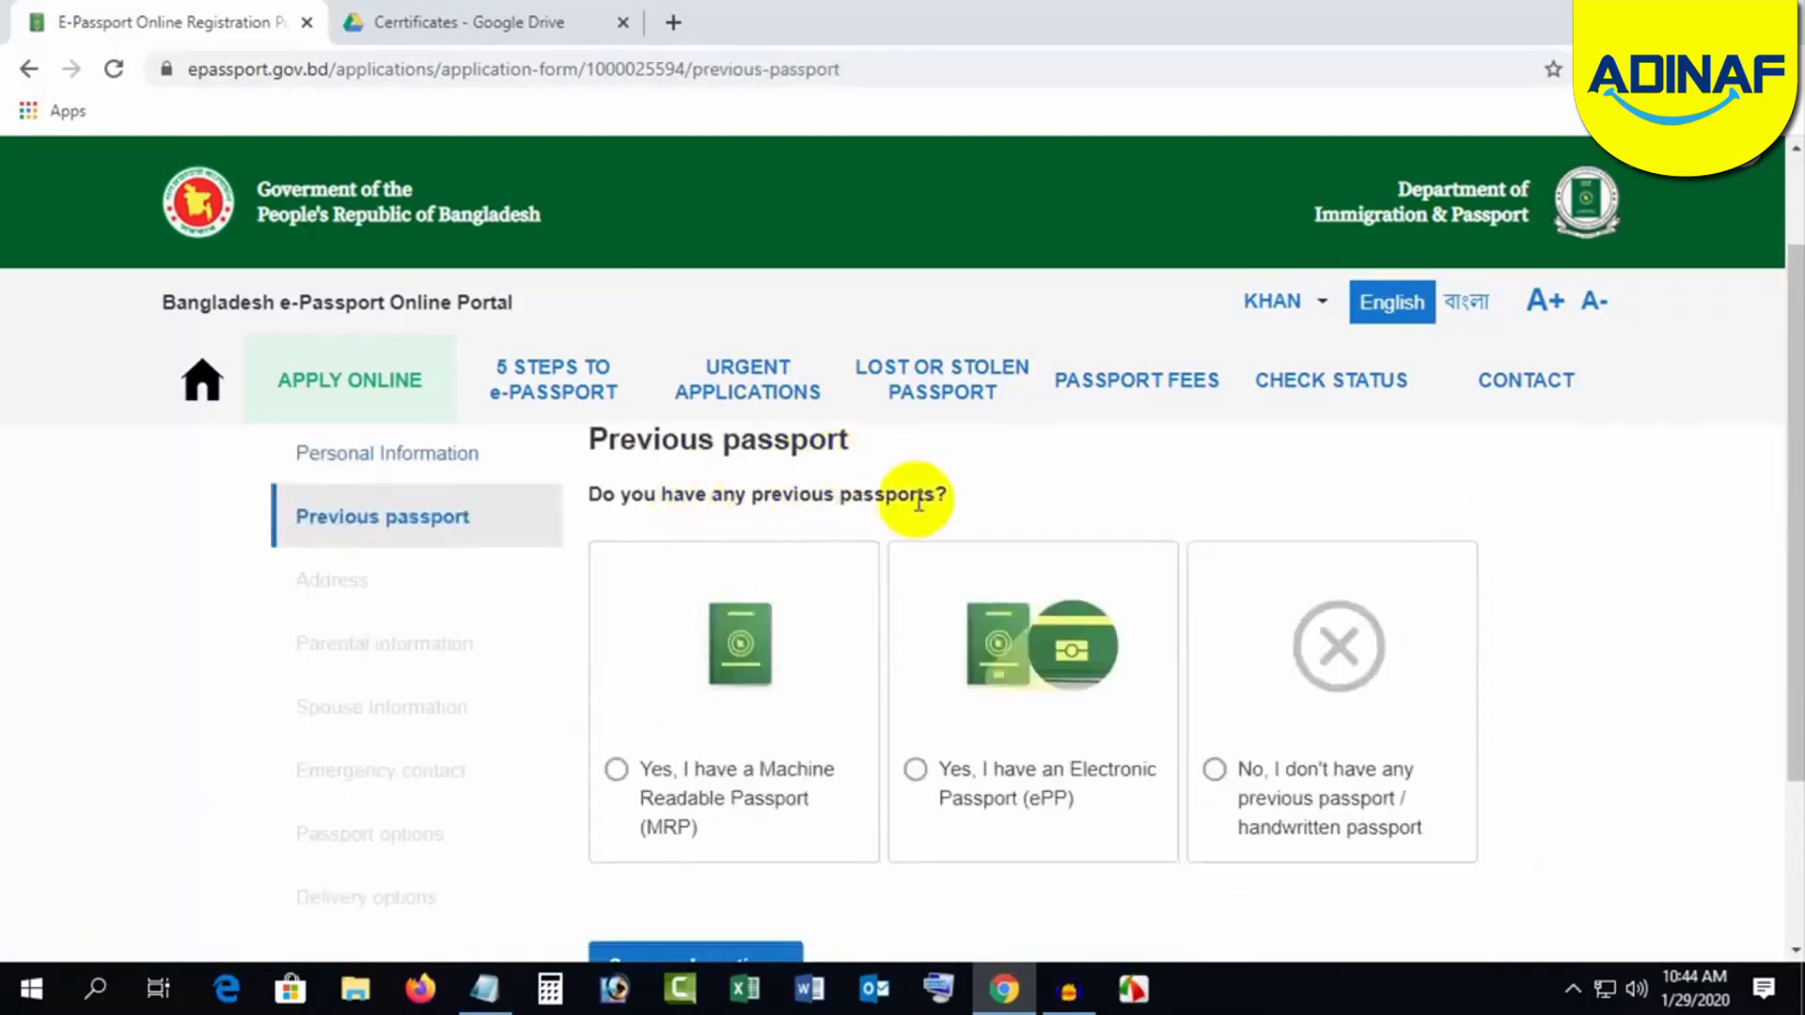
pyautogui.scroll(-1, 730, 705)
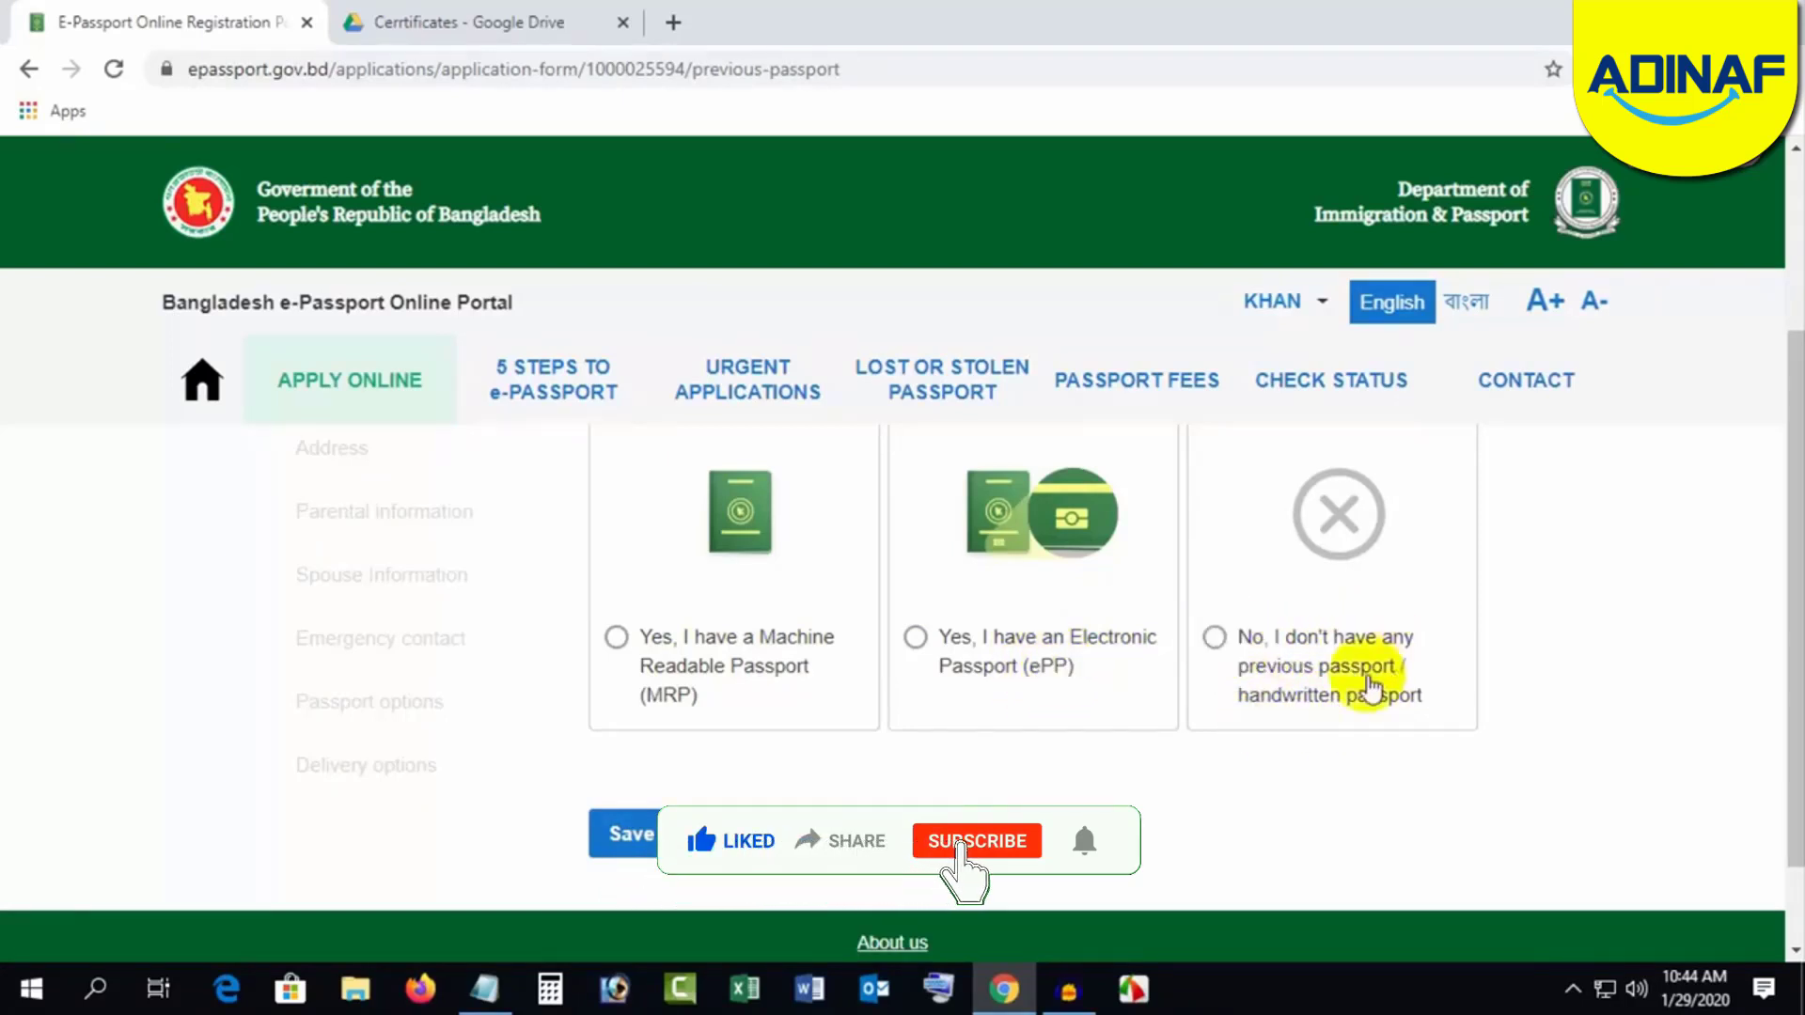
pyautogui.click(1215, 638)
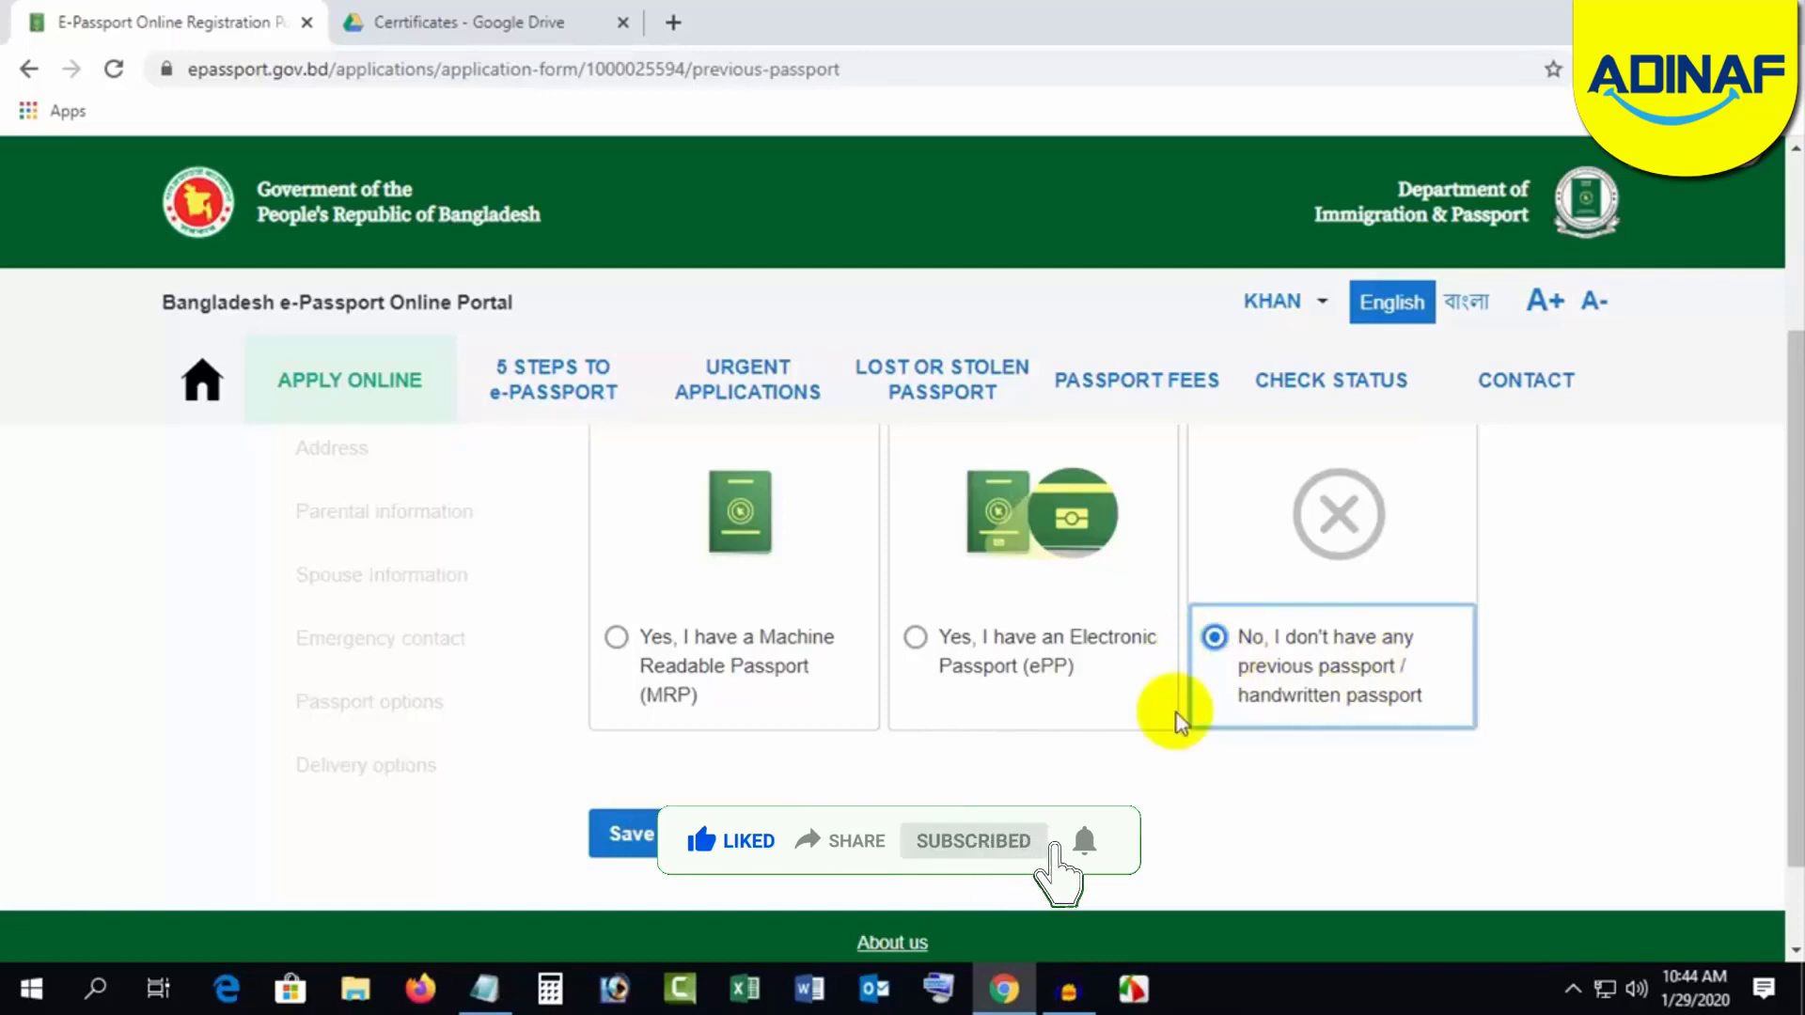
pyautogui.scroll(-2, 935, 794)
pyautogui.click(752, 722)
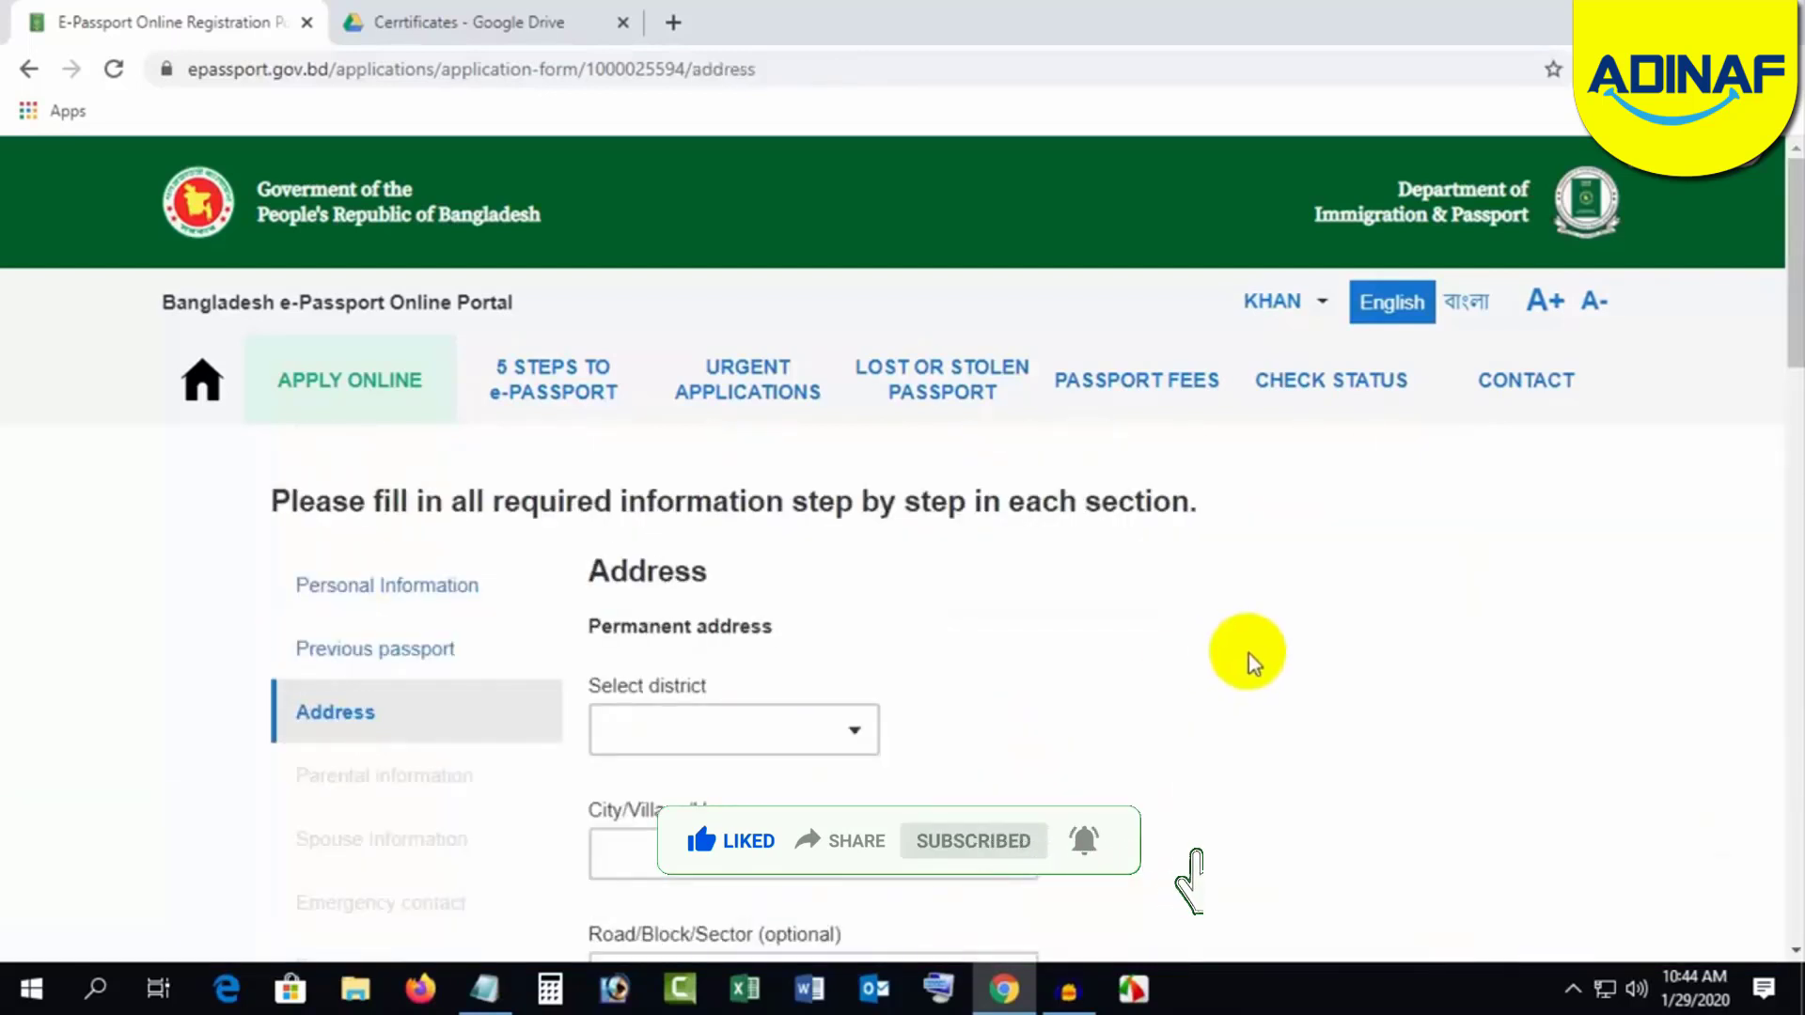
# Step: Set the permanent address district to MYMENSINGH and city to GOURIPUR, leaving Road blank
pyautogui.scroll(-1, 1254, 657)
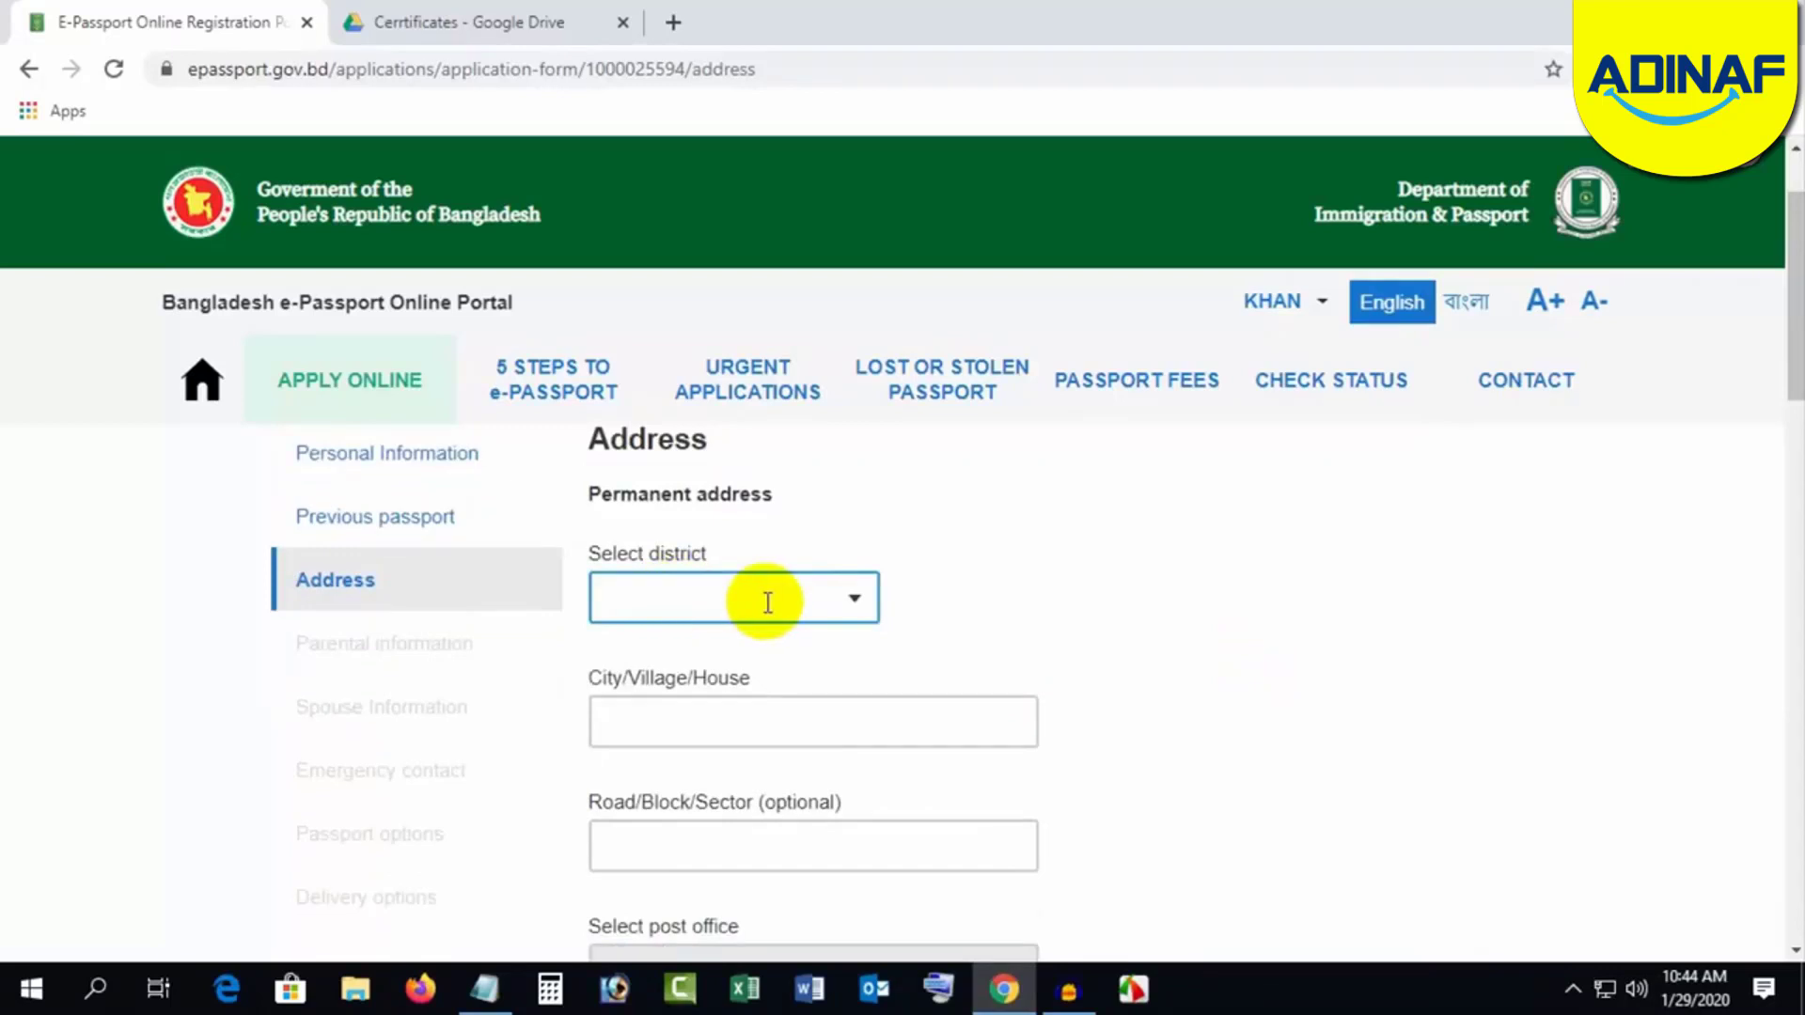
pyautogui.click(677, 603)
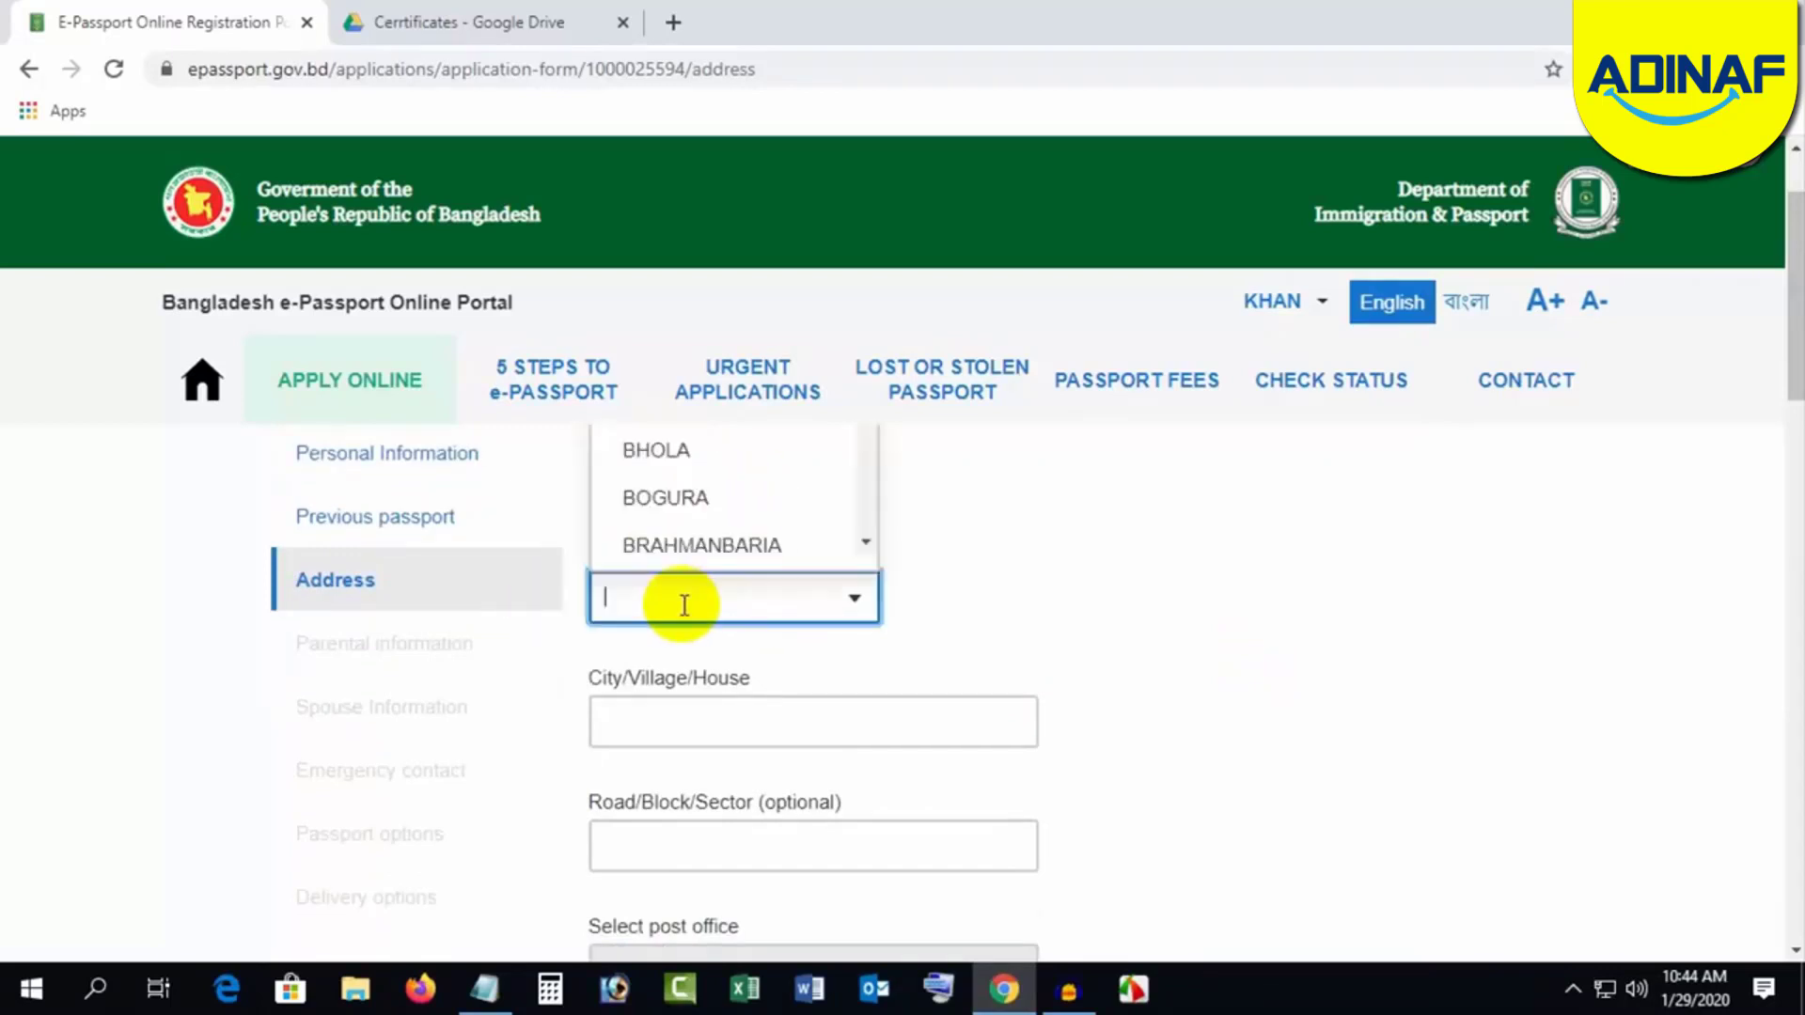
pyautogui.write('MY')
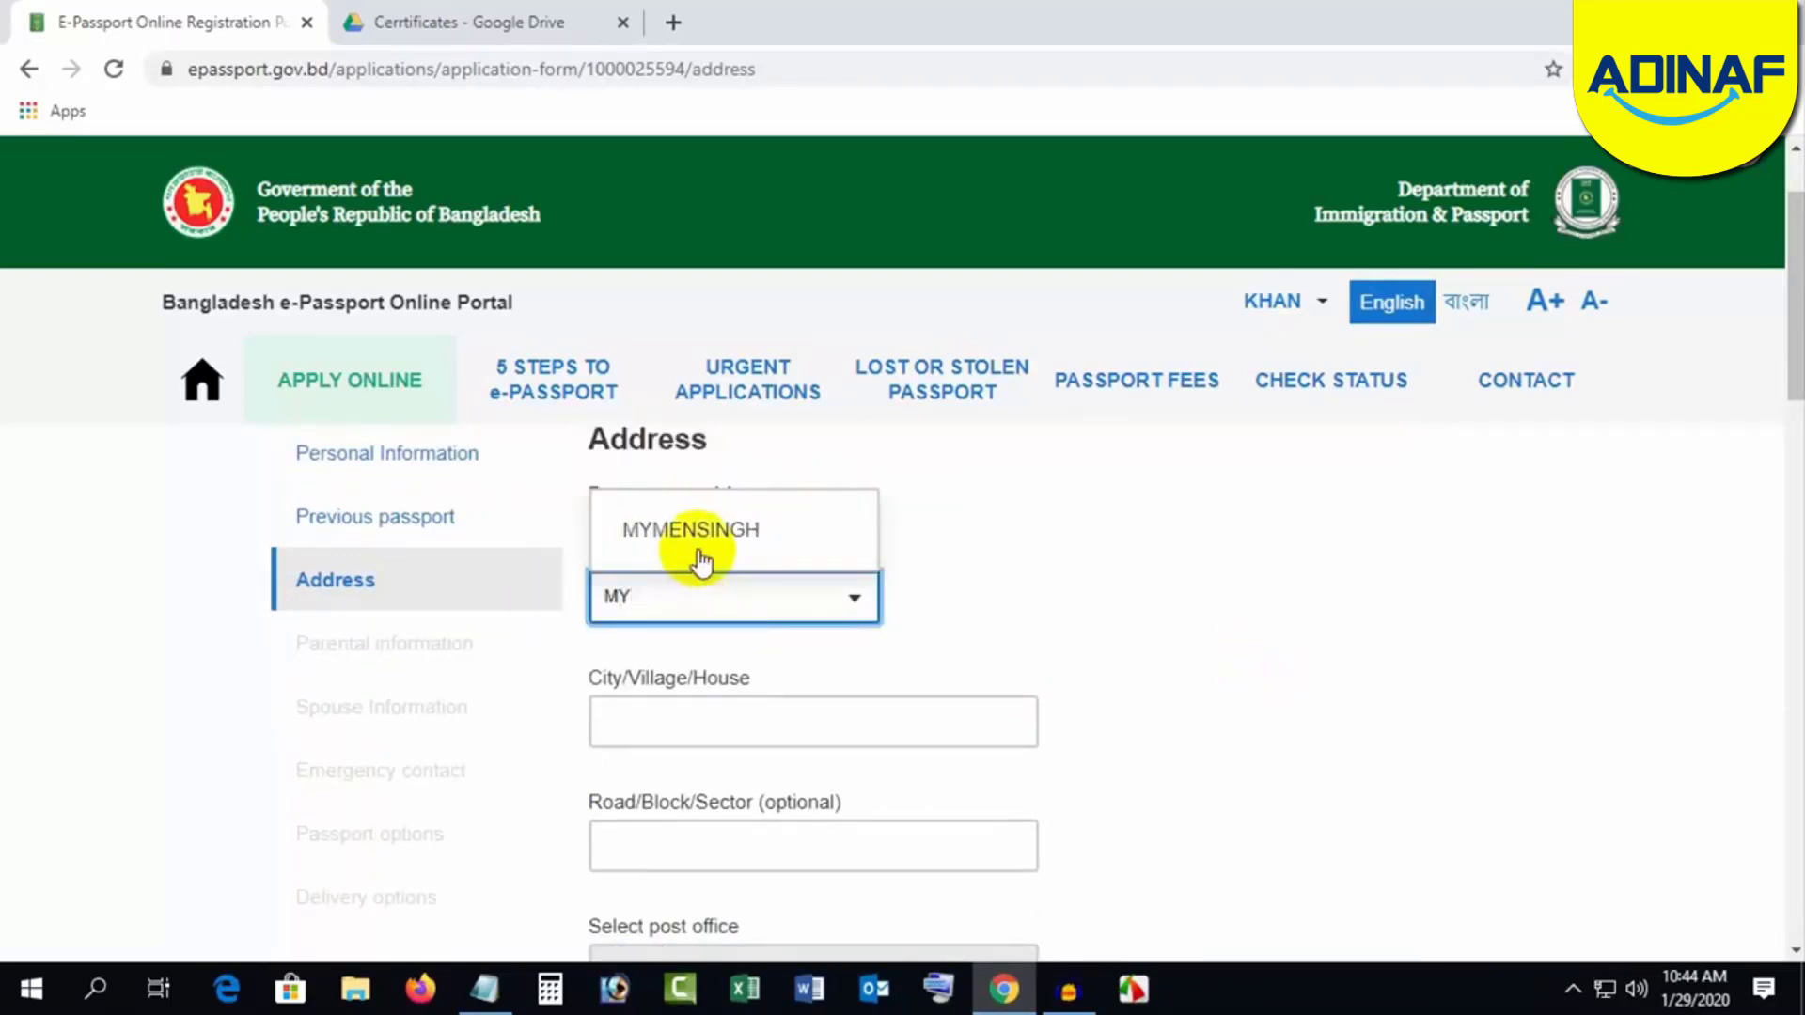
pyautogui.click(700, 555)
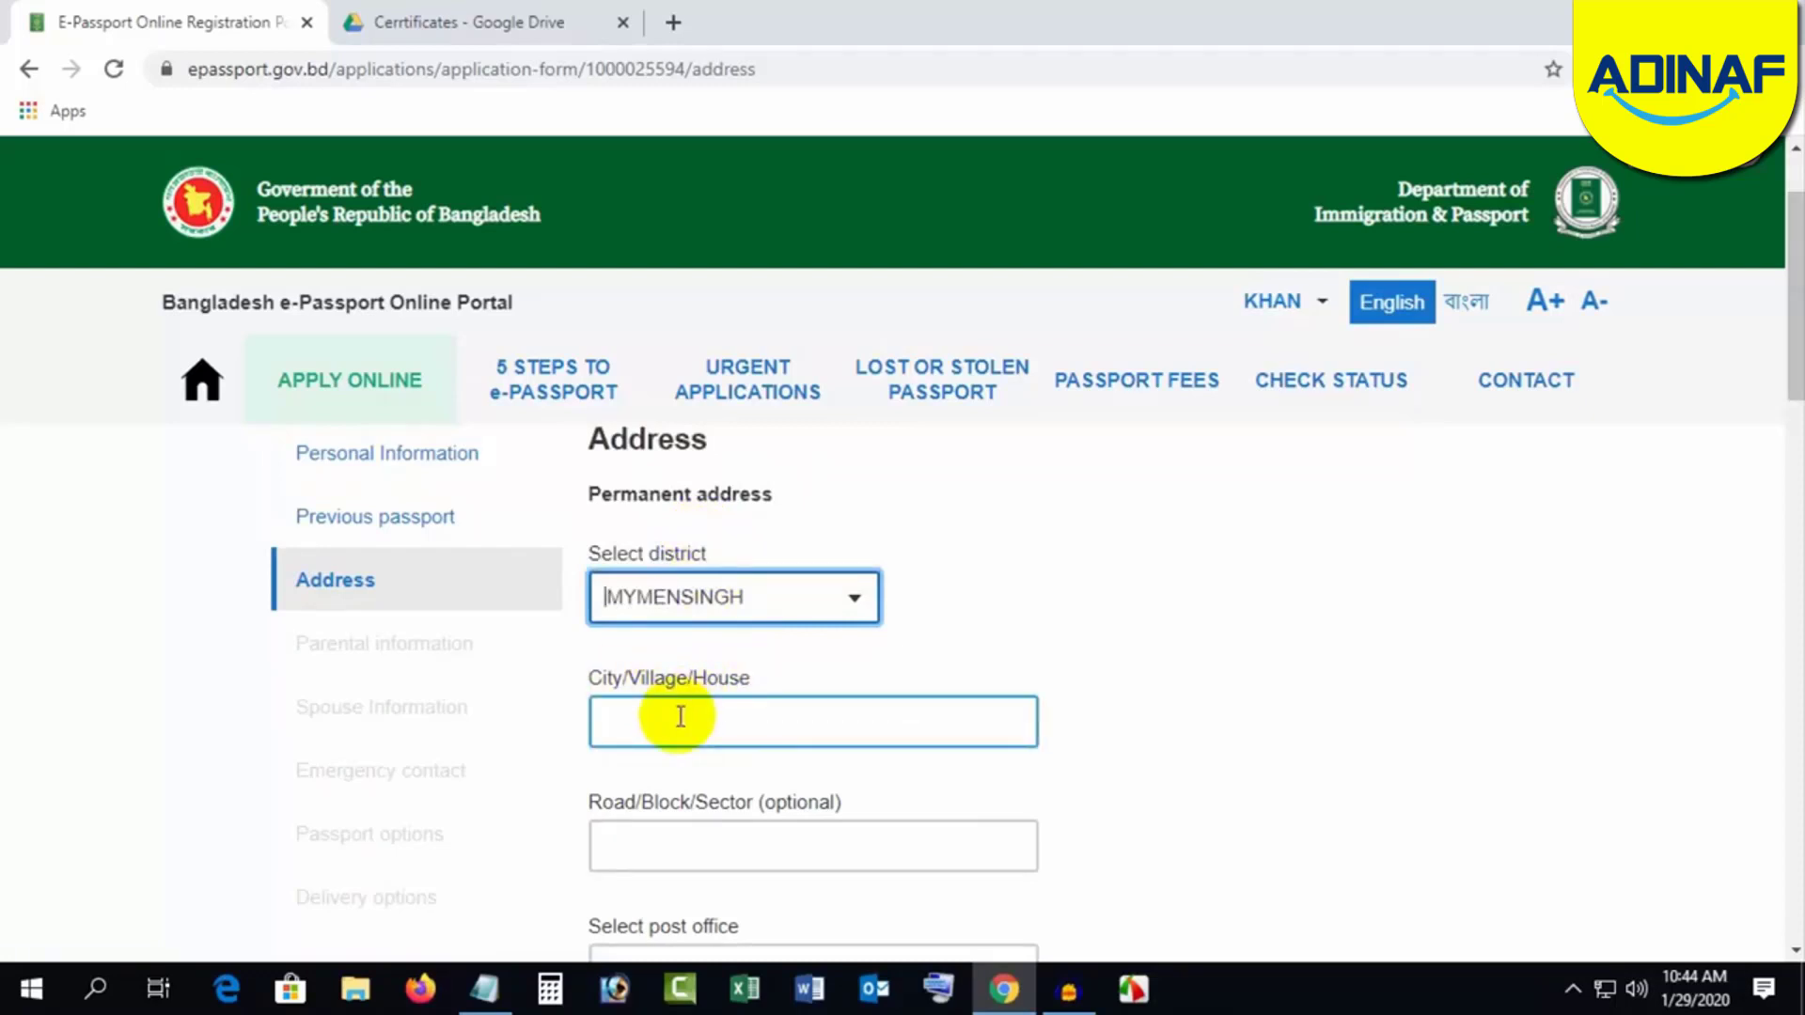
pyautogui.click(680, 716)
pyautogui.write('GOU')
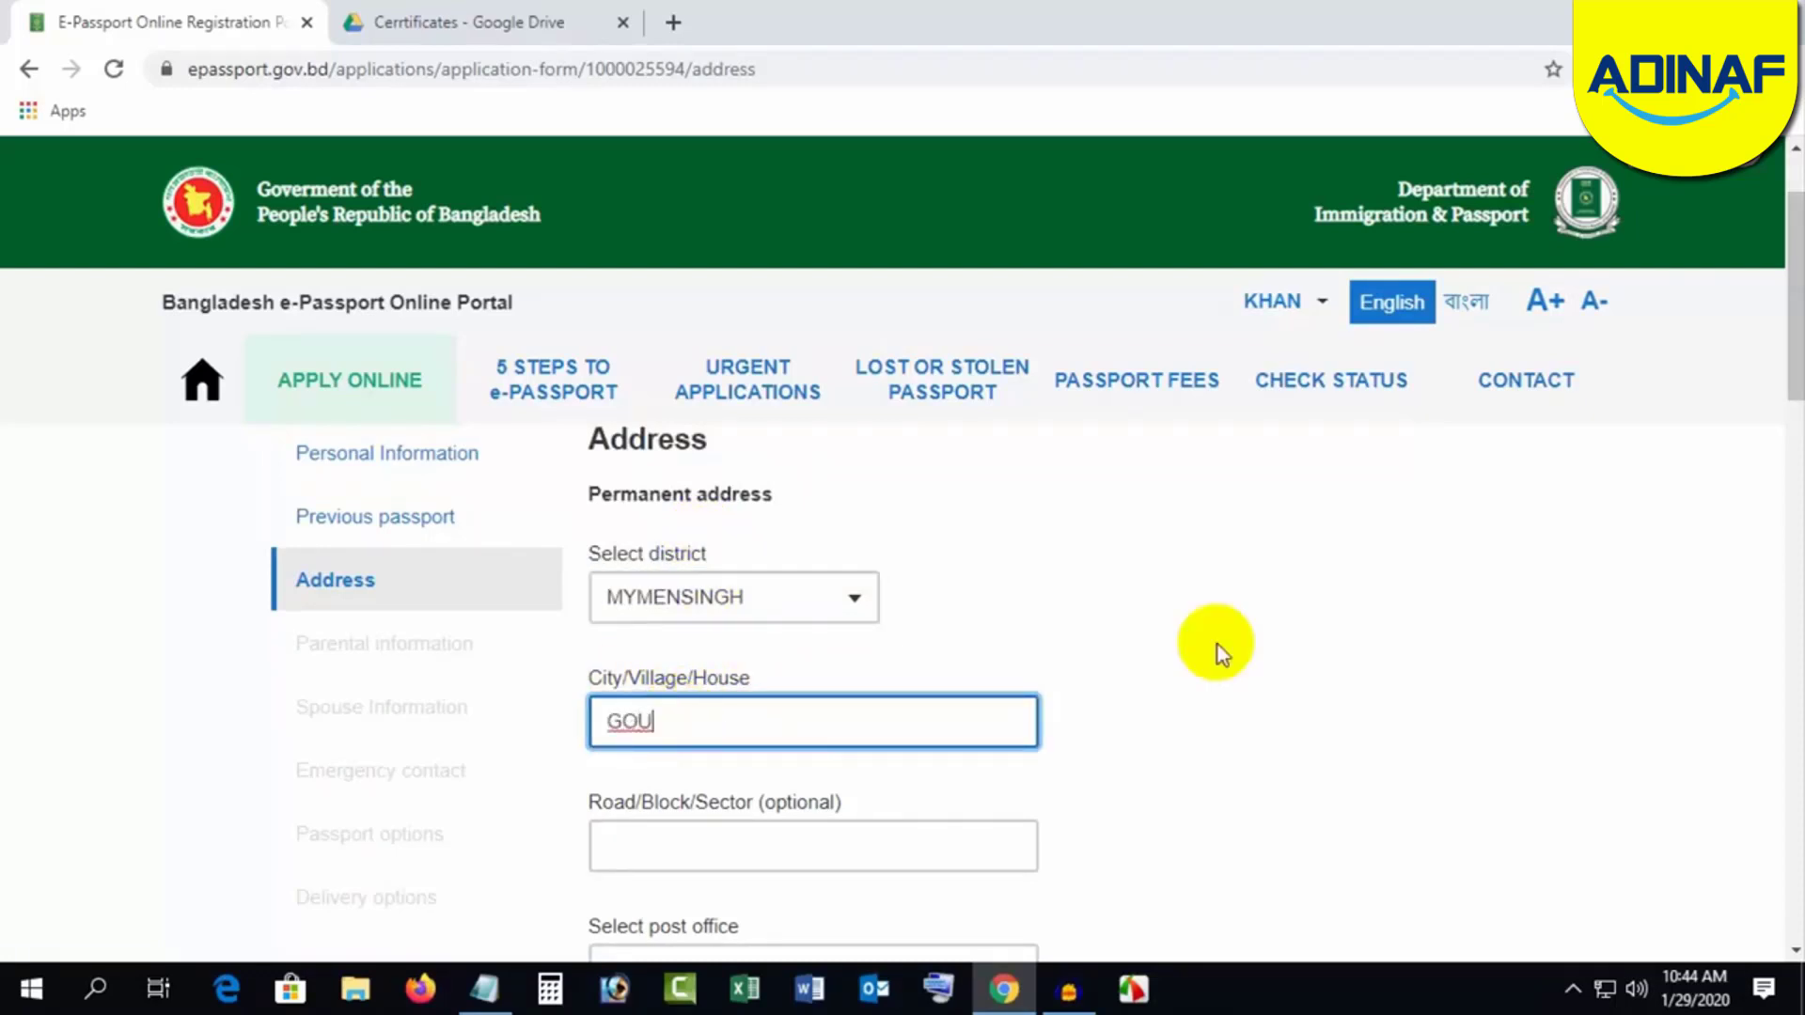
pyautogui.write('RIPUR')
pyautogui.click(1232, 647)
pyautogui.scroll(-1, 1238, 645)
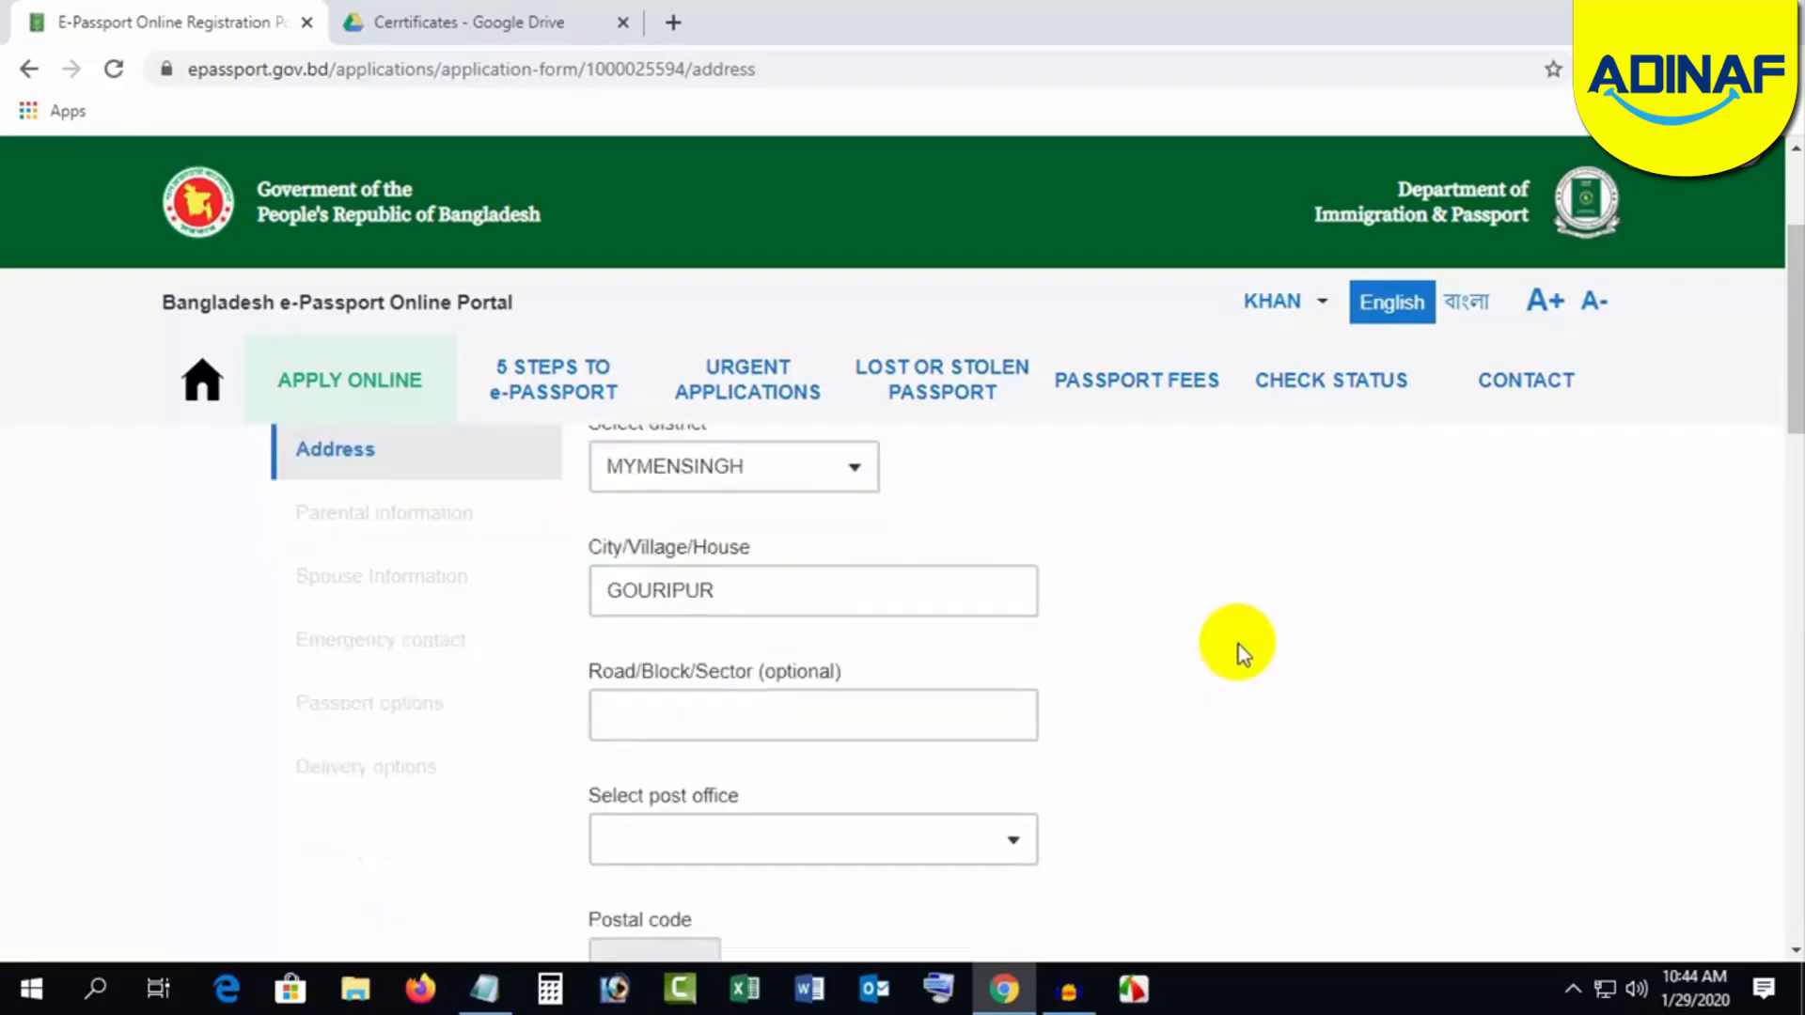
pyautogui.click(728, 732)
pyautogui.click(675, 685)
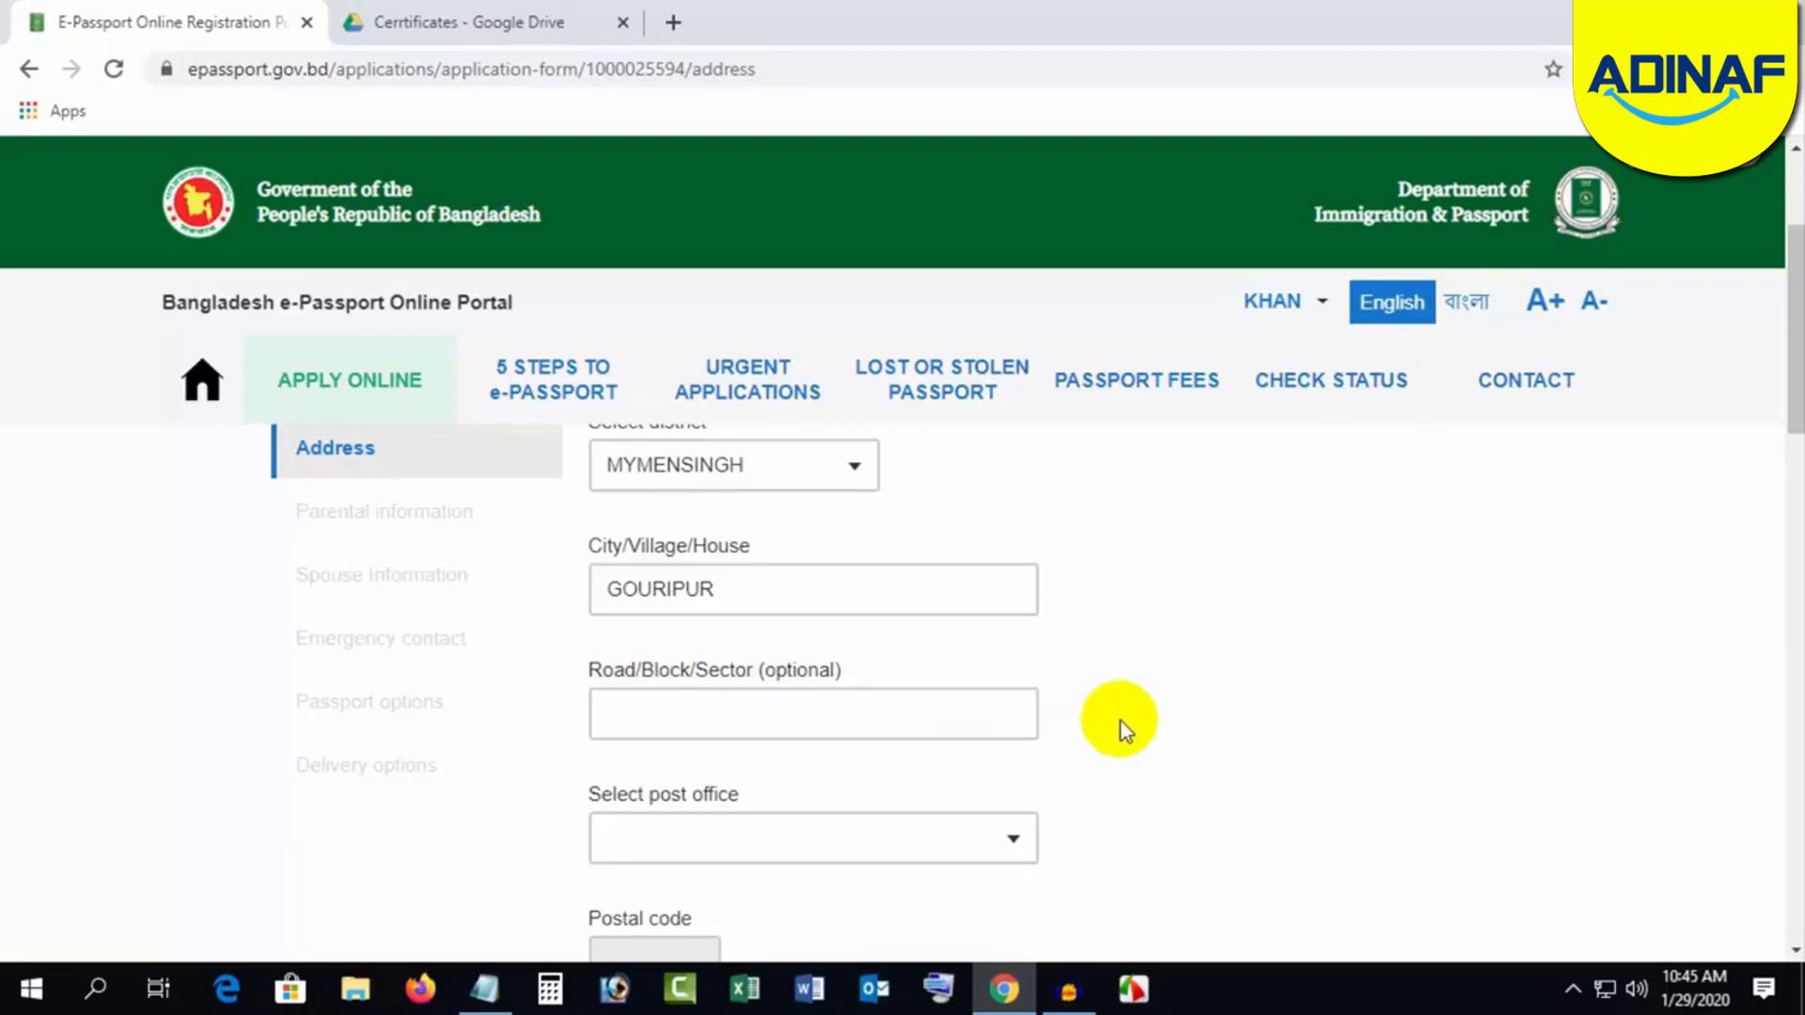
# Step: Choose GOURIPUR - 2270 post office and GOURIPUR police station for the permanent address
pyautogui.scroll(-1, 1121, 720)
pyautogui.click(661, 714)
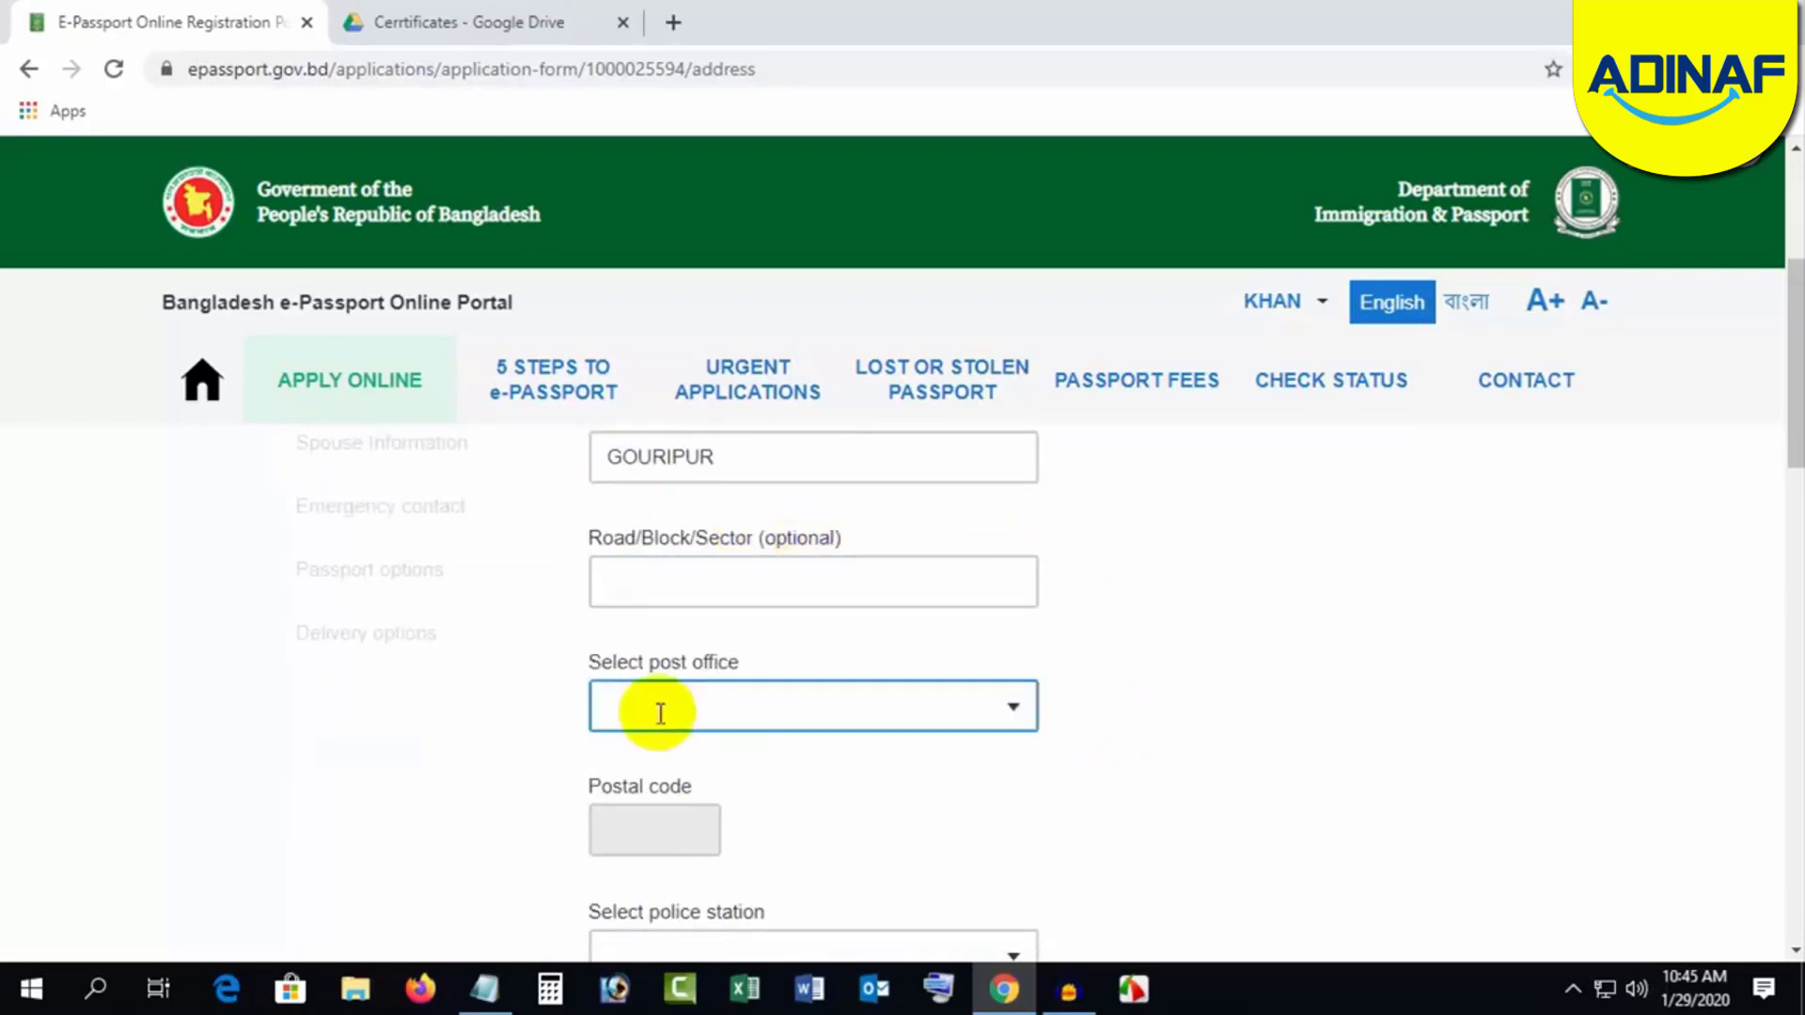
pyautogui.click(745, 712)
pyautogui.write('GOU')
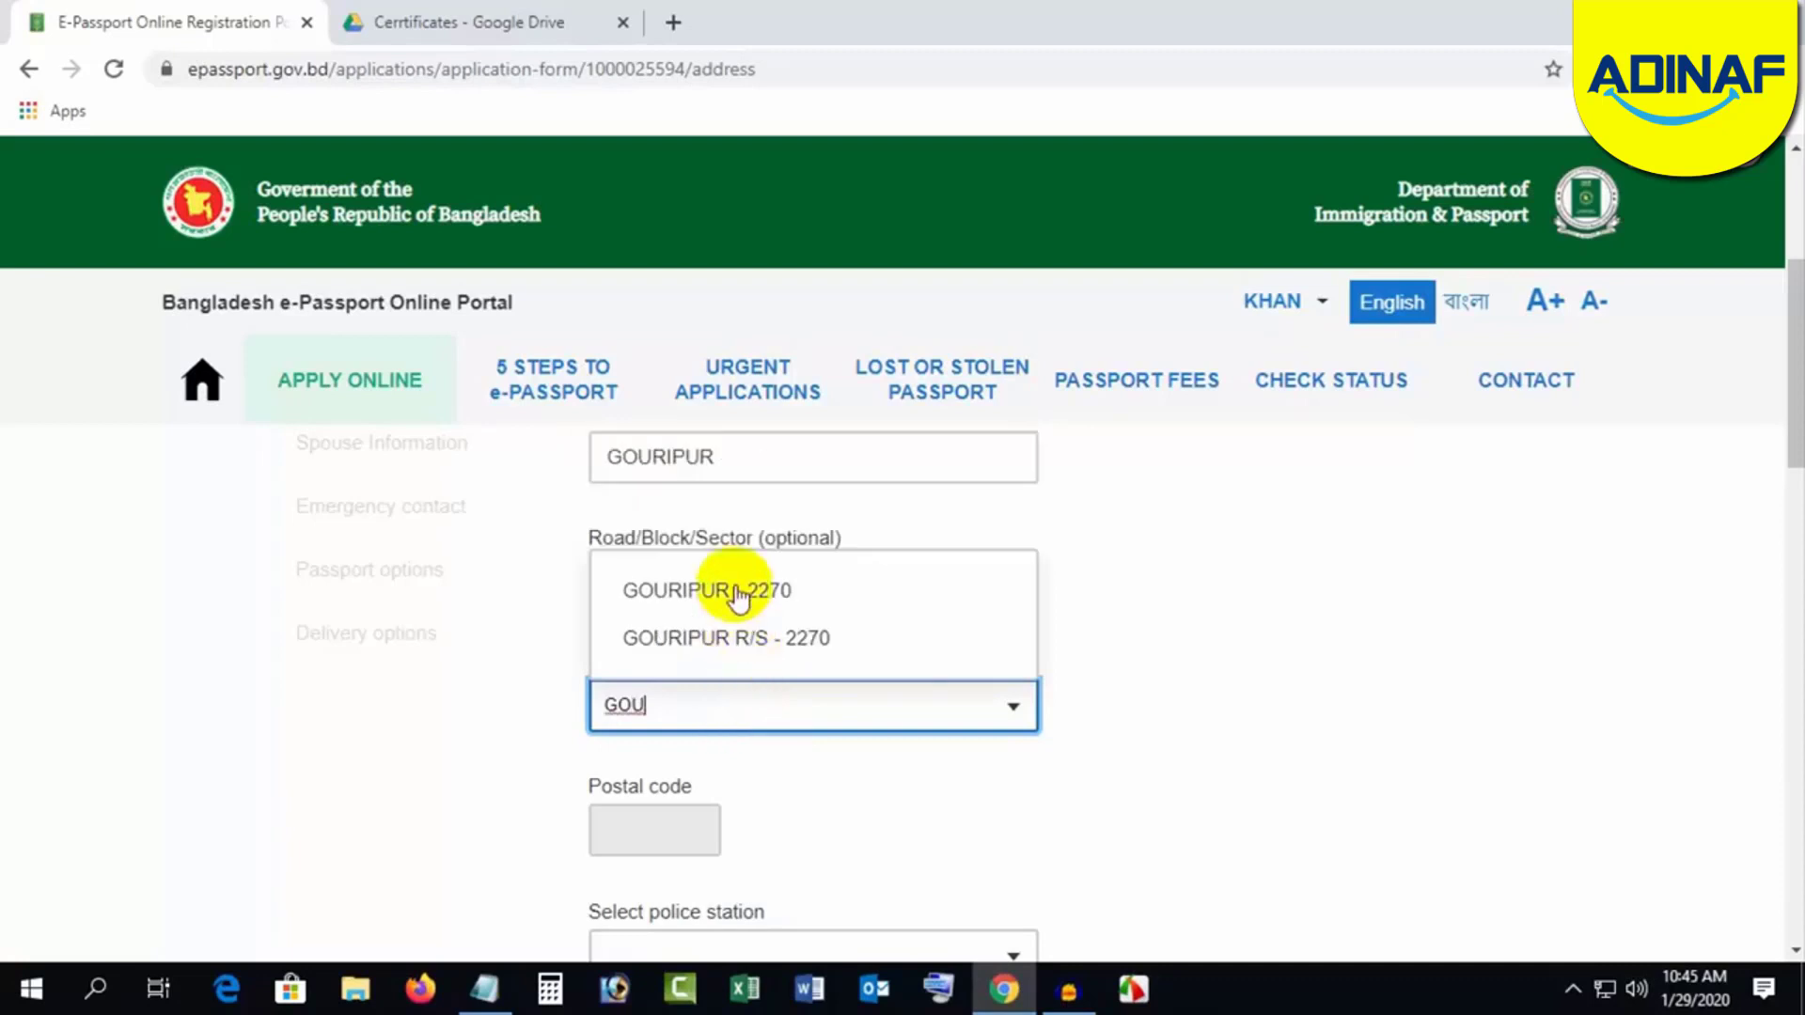
pyautogui.click(738, 592)
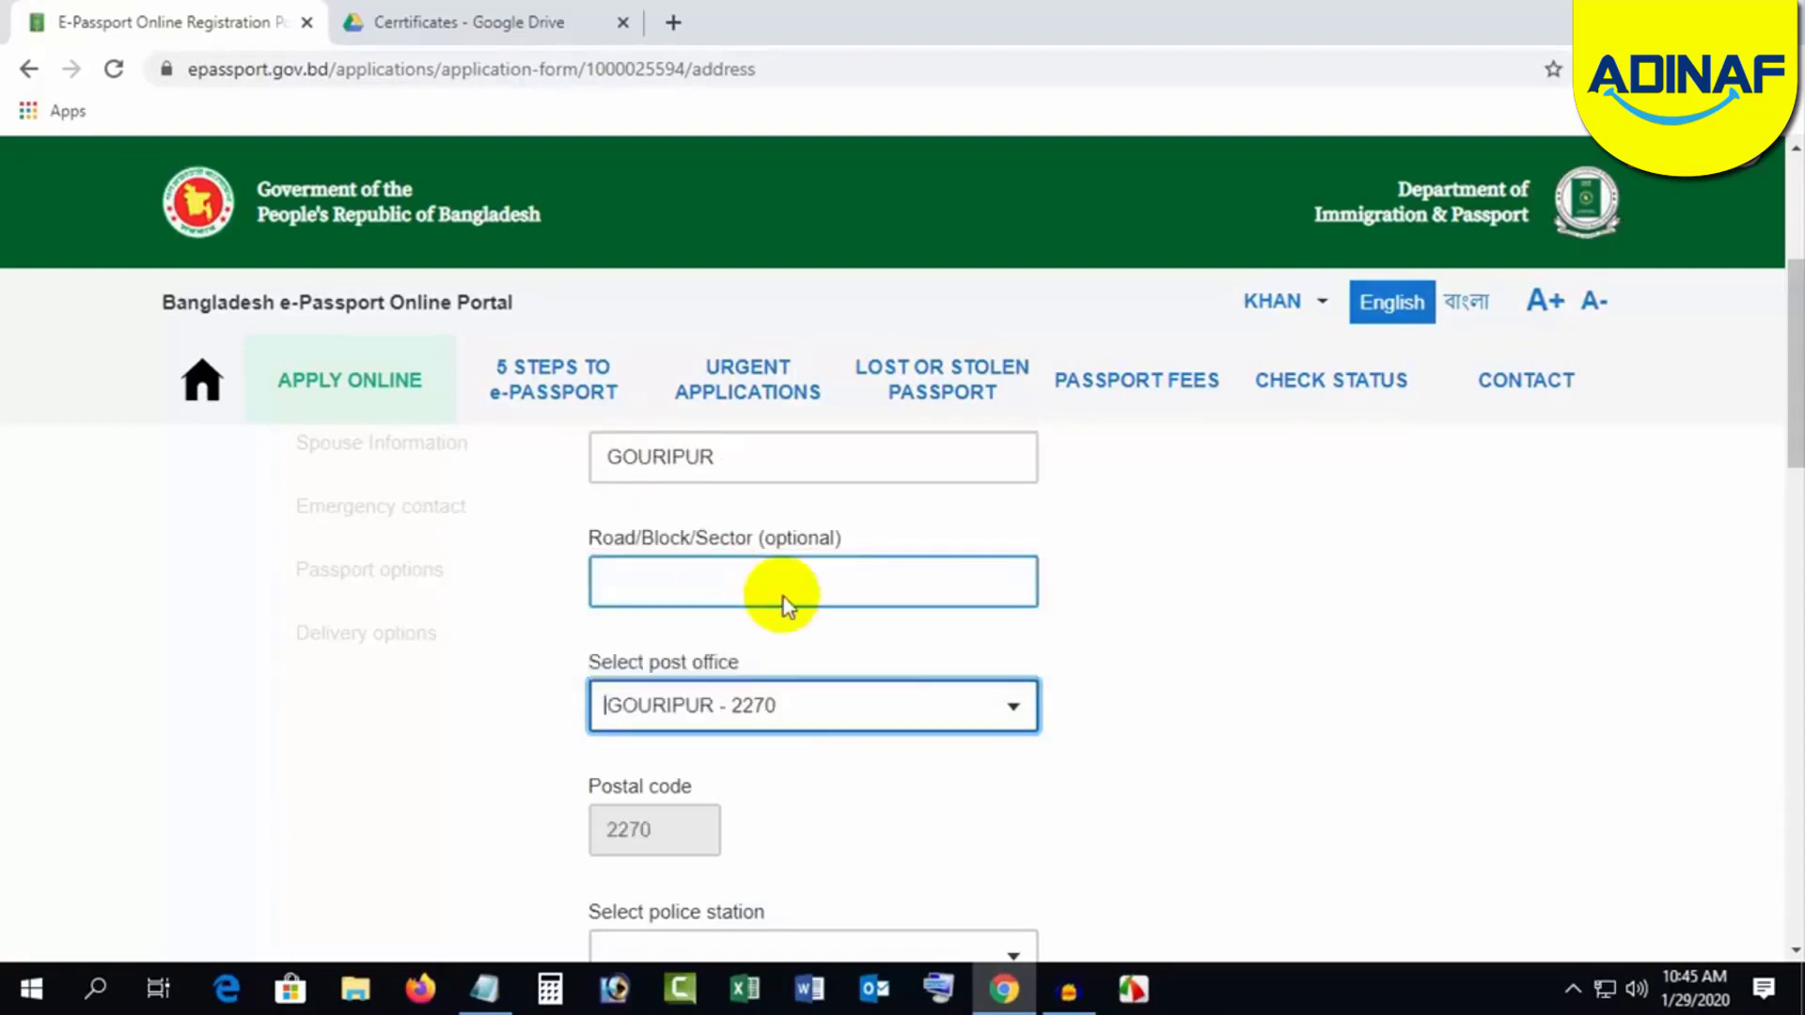
pyautogui.scroll(-1, 1181, 742)
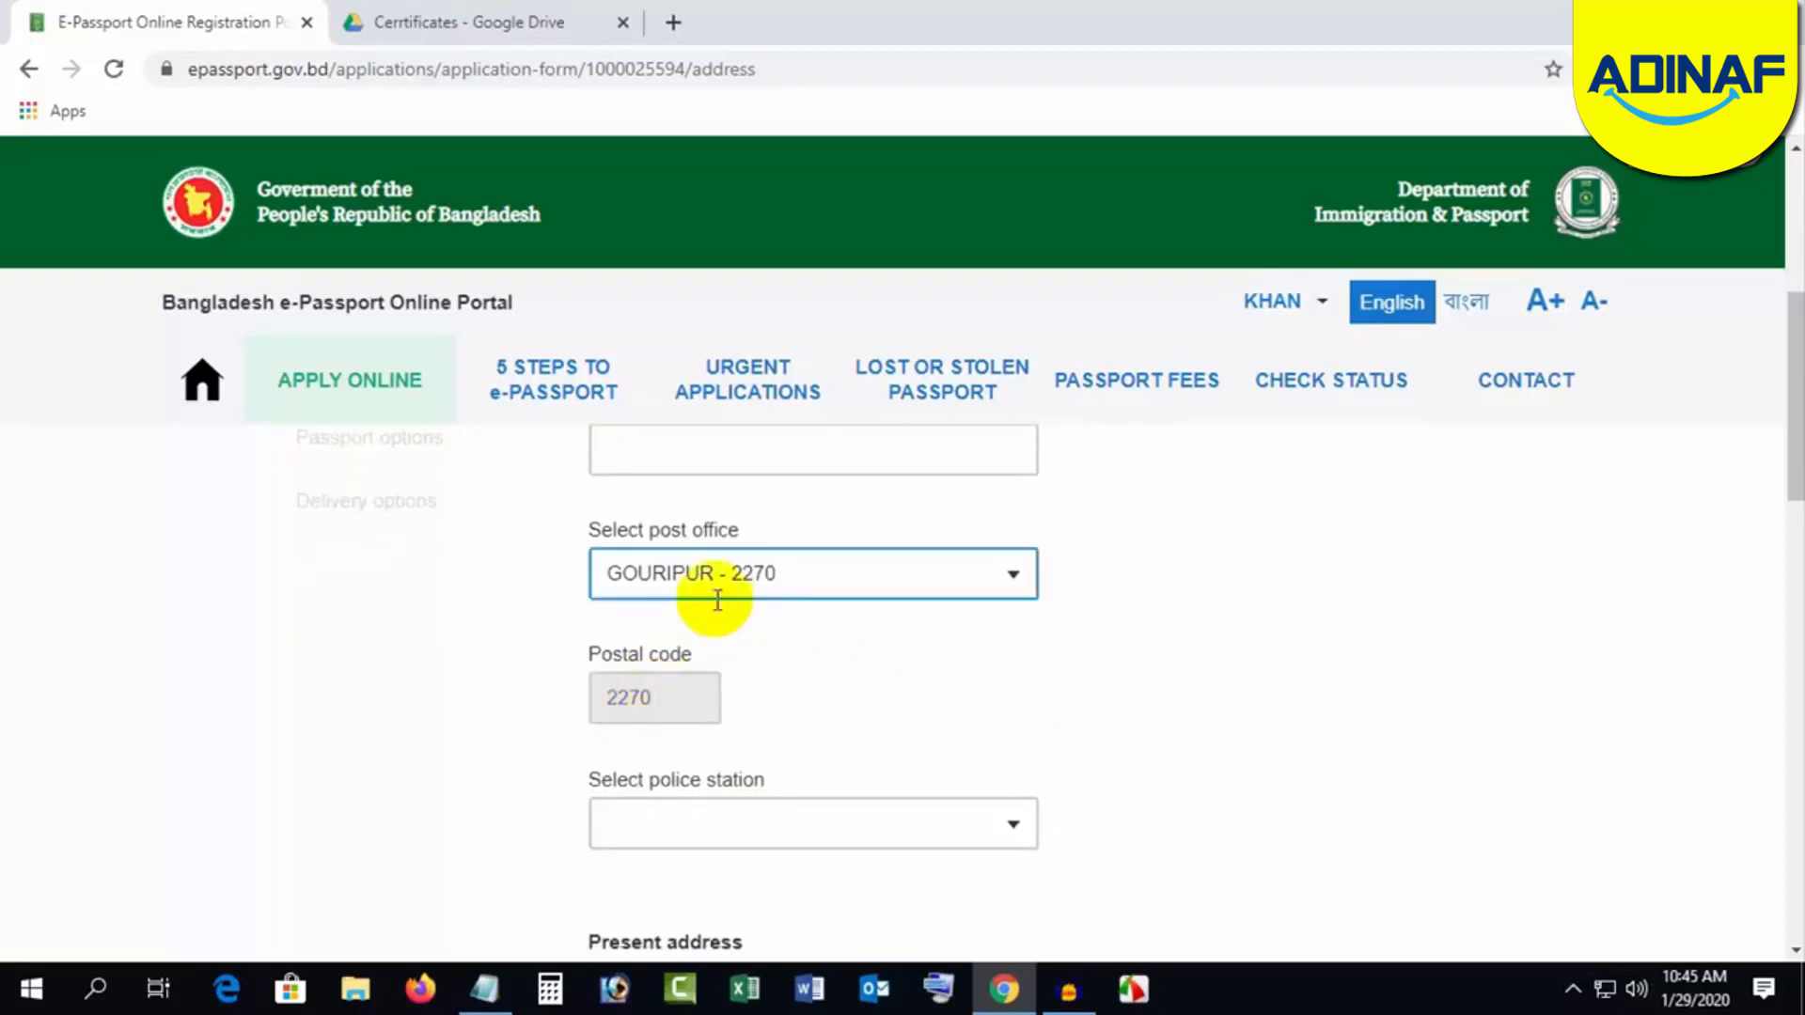
pyautogui.scroll(-2, 1187, 664)
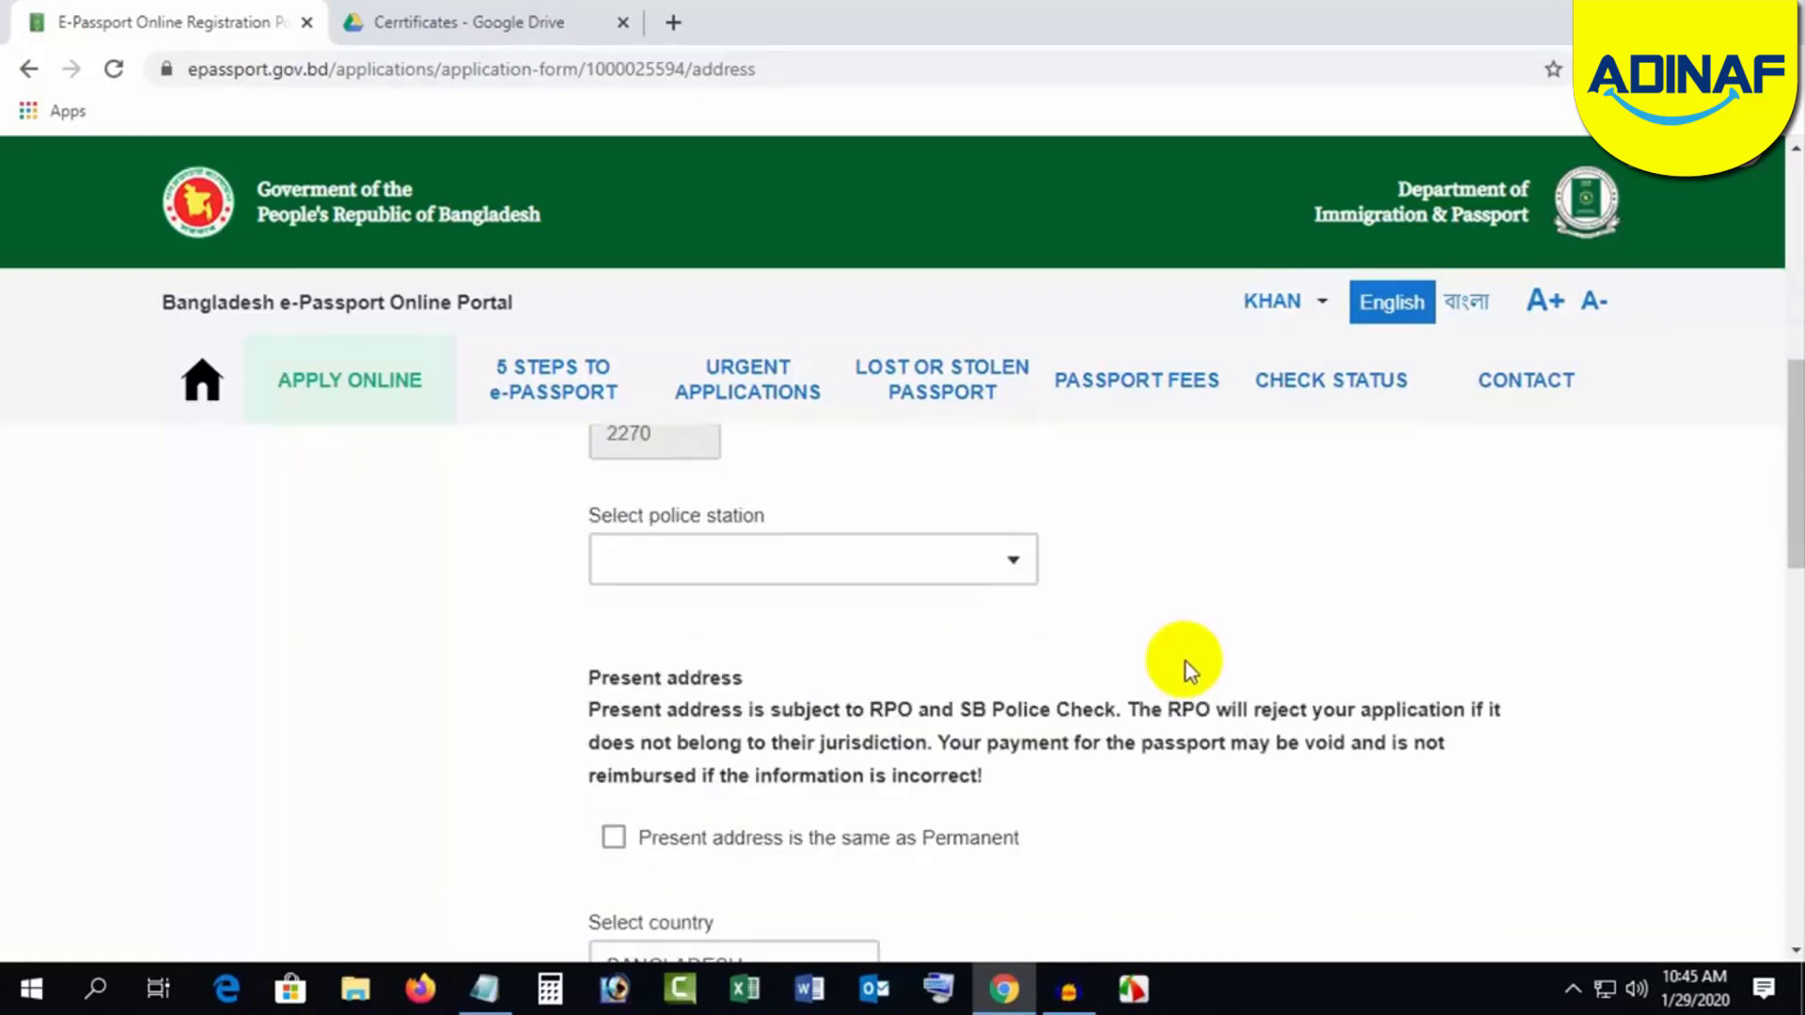
pyautogui.click(728, 560)
pyautogui.write('go')
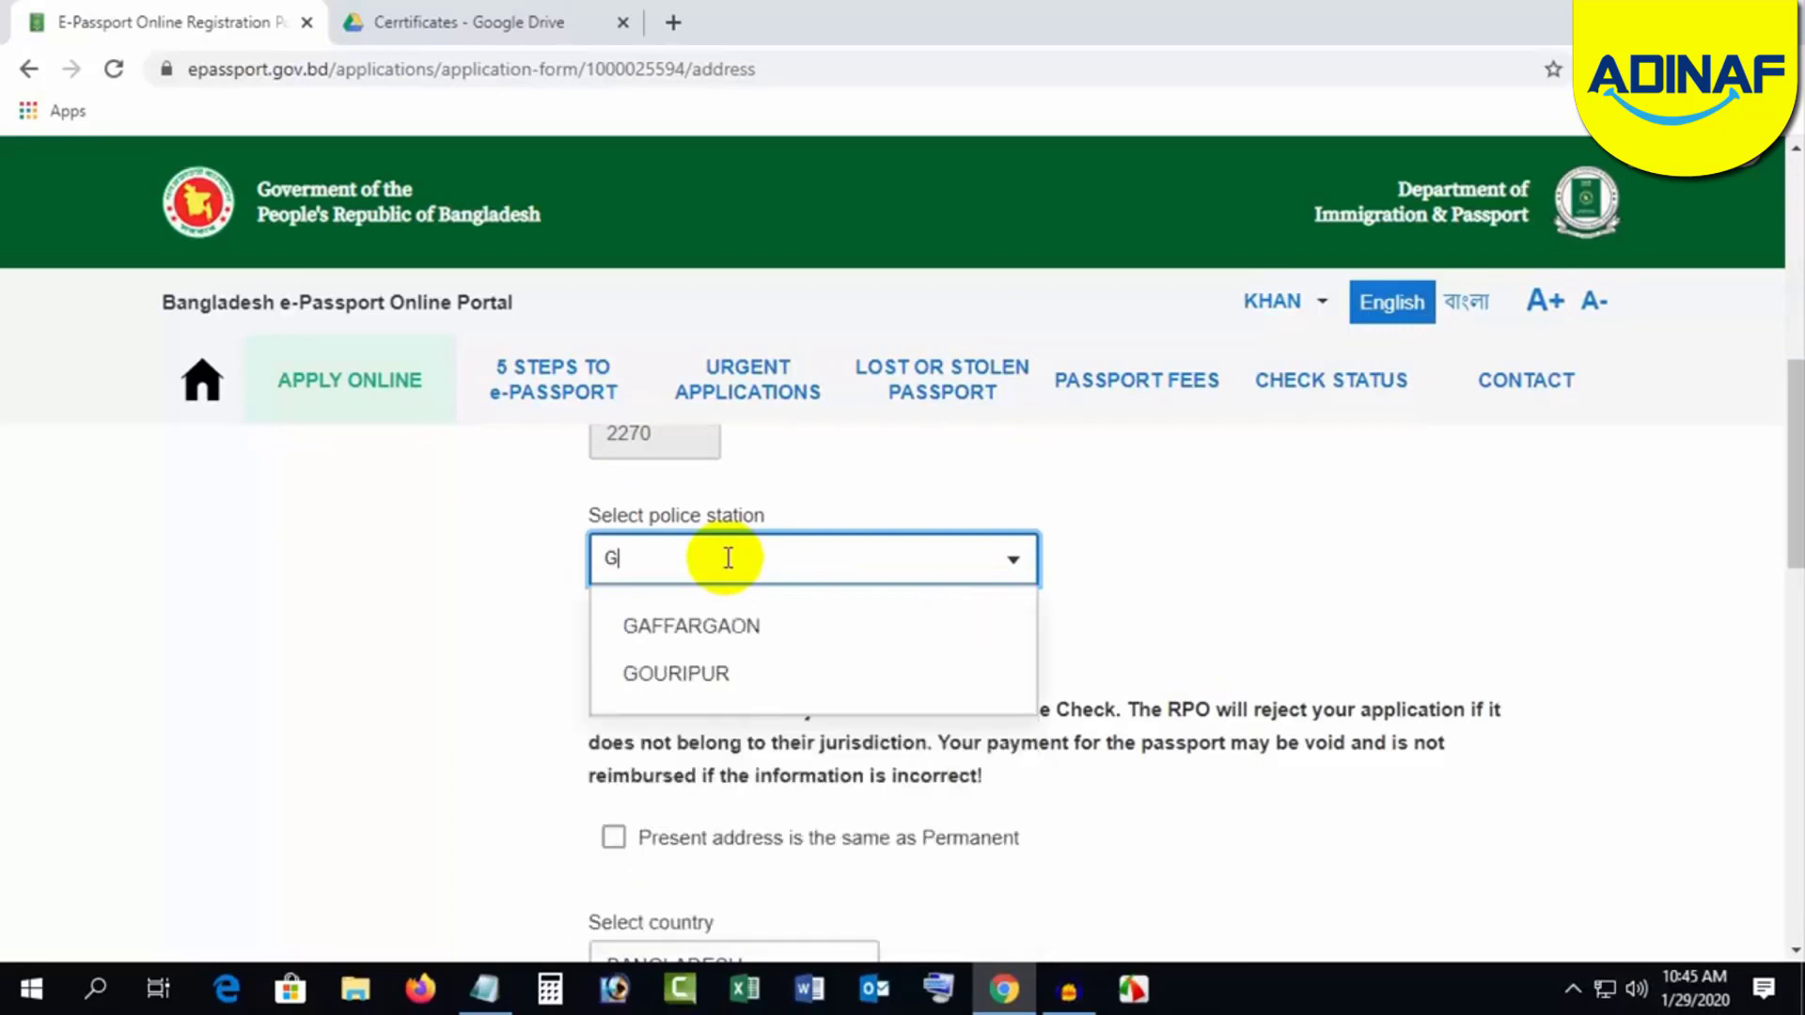
pyautogui.click(725, 624)
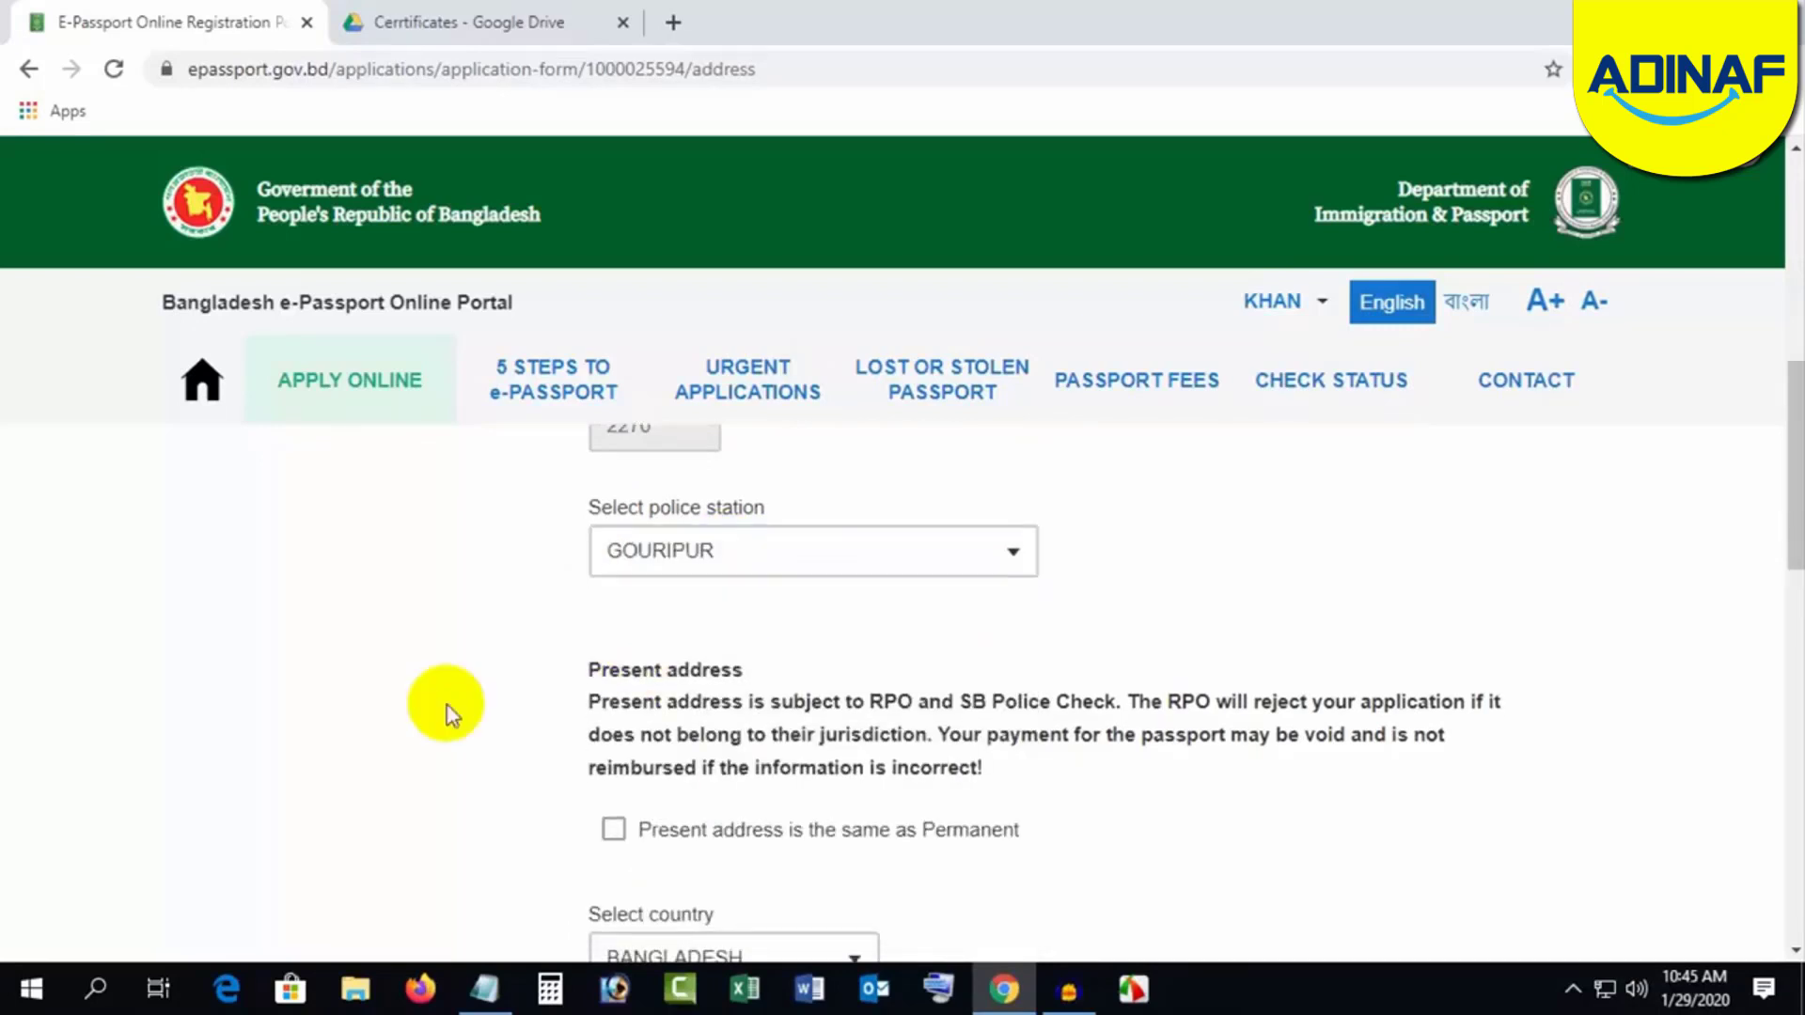
# Step: Set the present address to BANGLADESH, district DHAKA, enter the city, and leave Road blank
pyautogui.scroll(-3, 1169, 612)
pyautogui.click(735, 575)
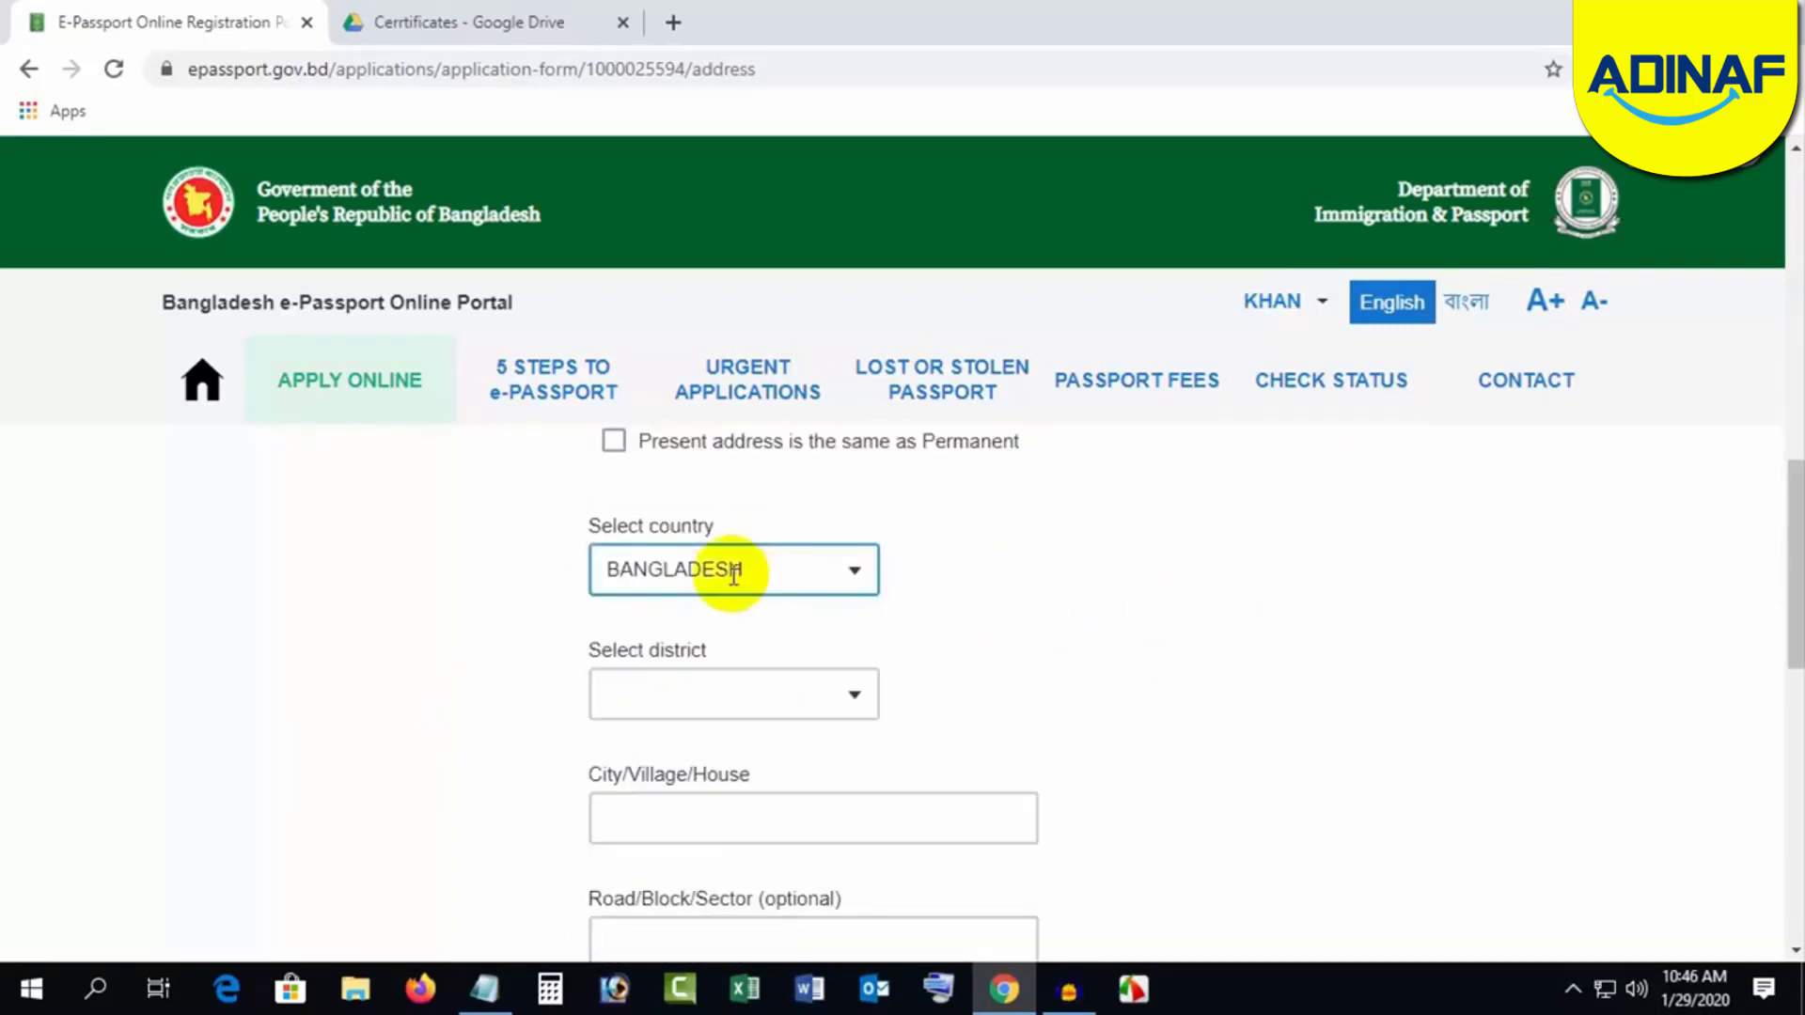
pyautogui.click(685, 693)
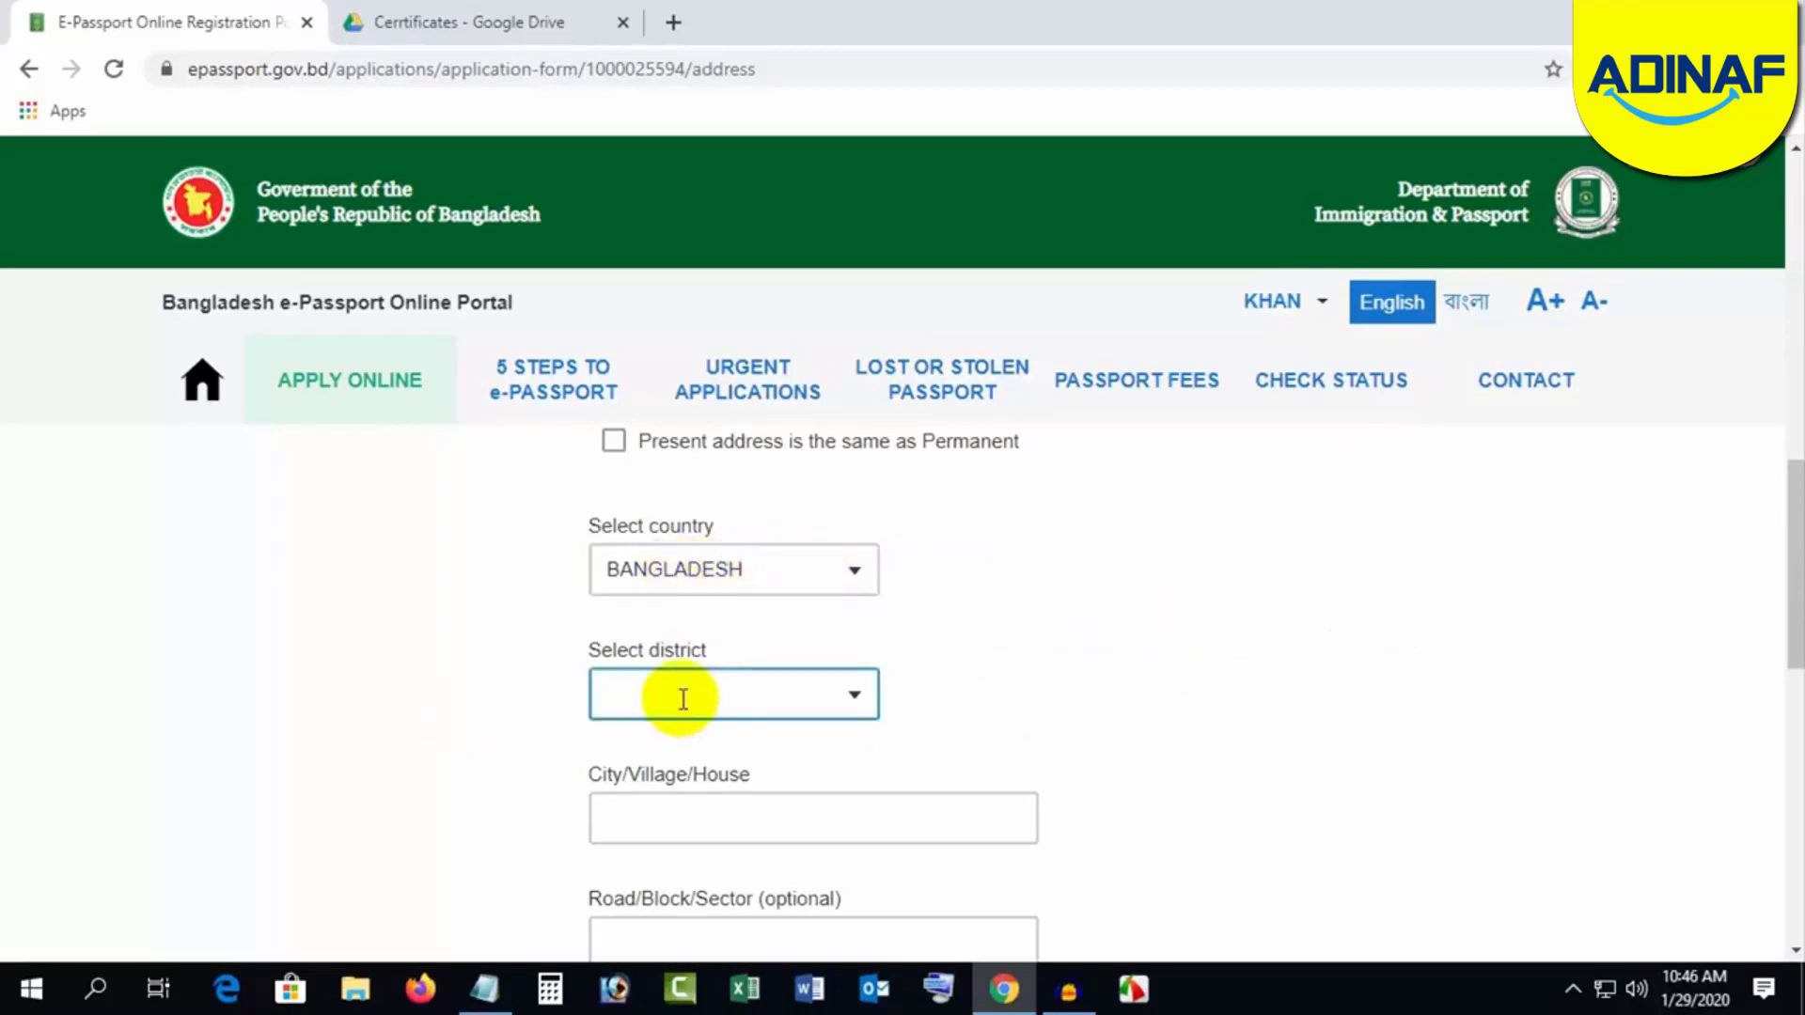
pyautogui.write('dh')
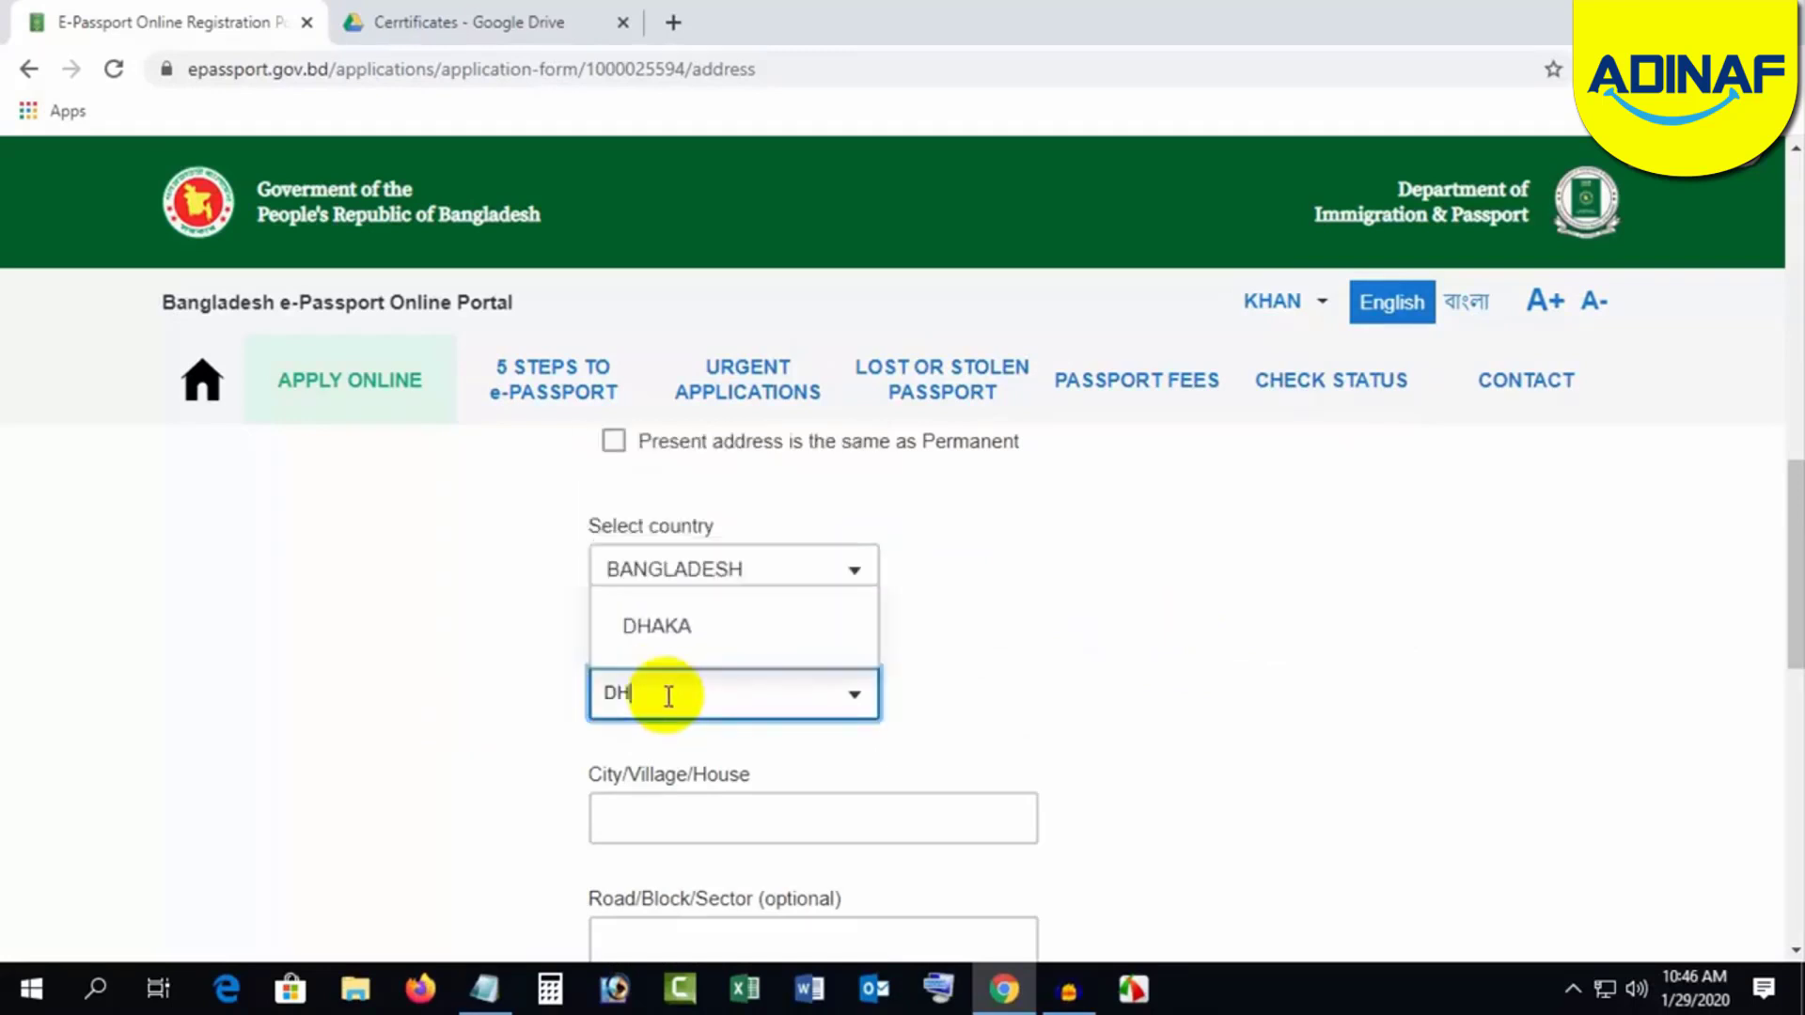
pyautogui.click(667, 624)
pyautogui.scroll(-1, 1231, 660)
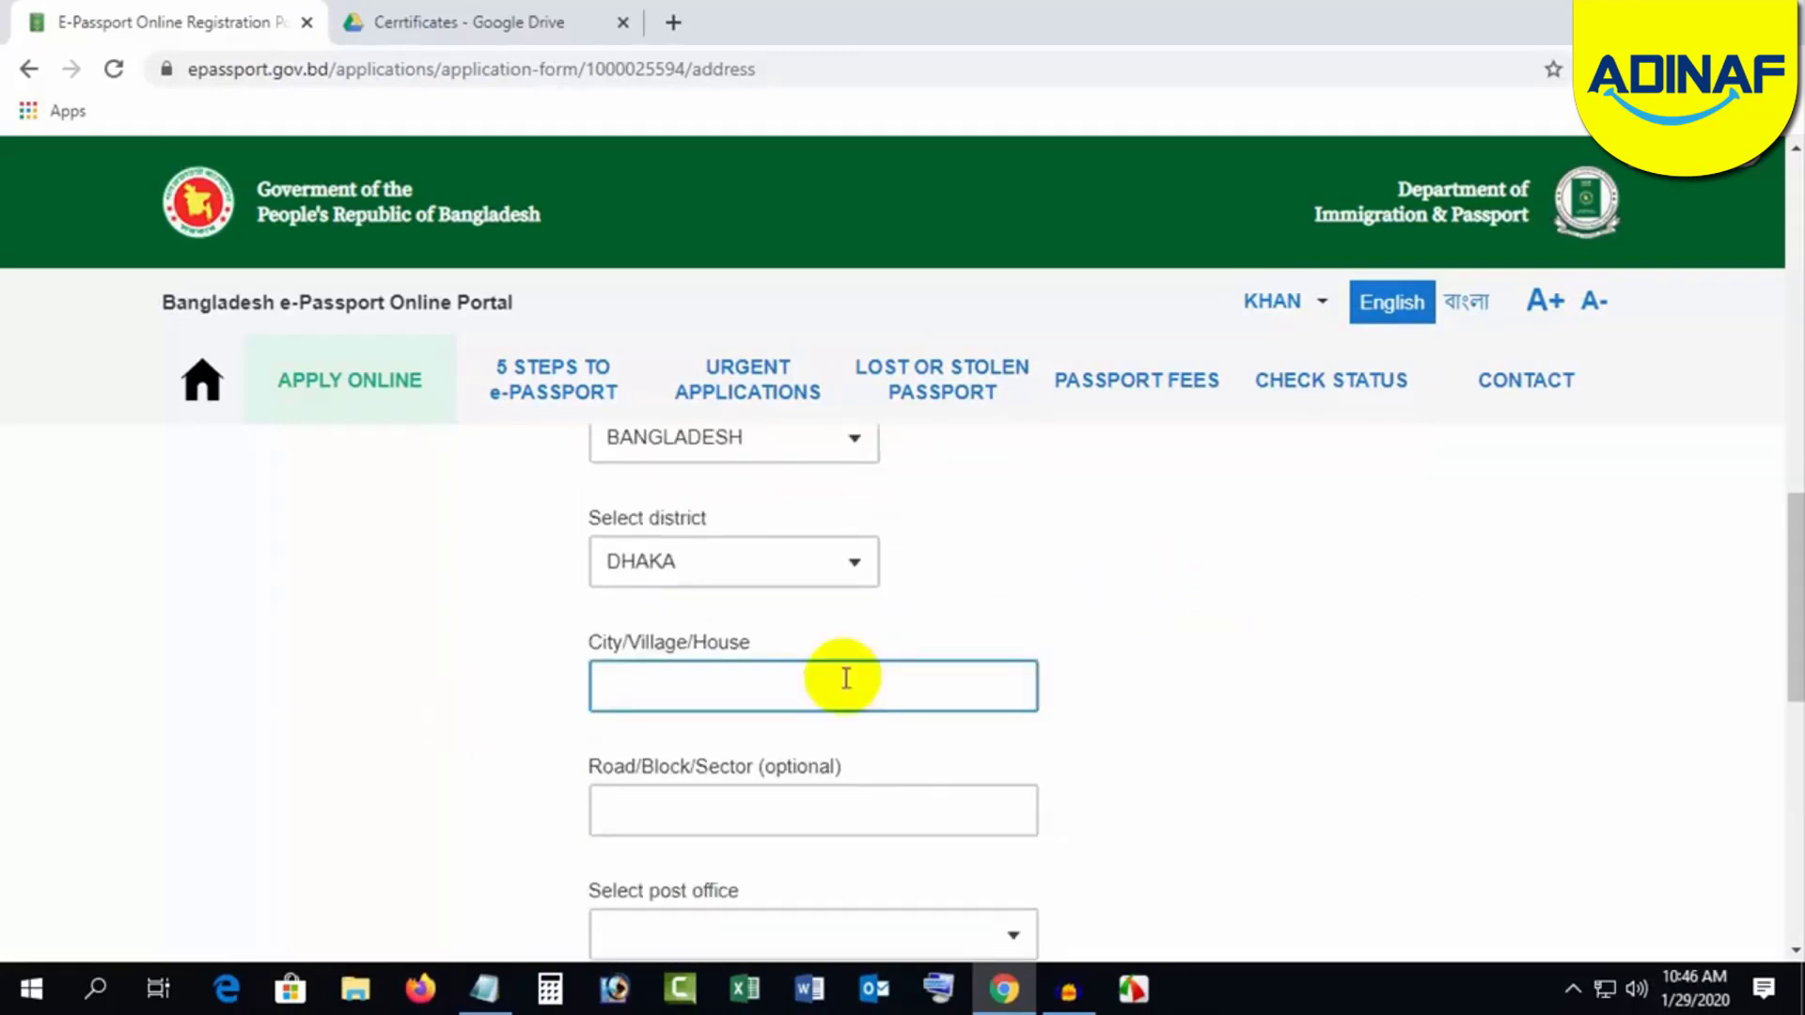
pyautogui.click(730, 691)
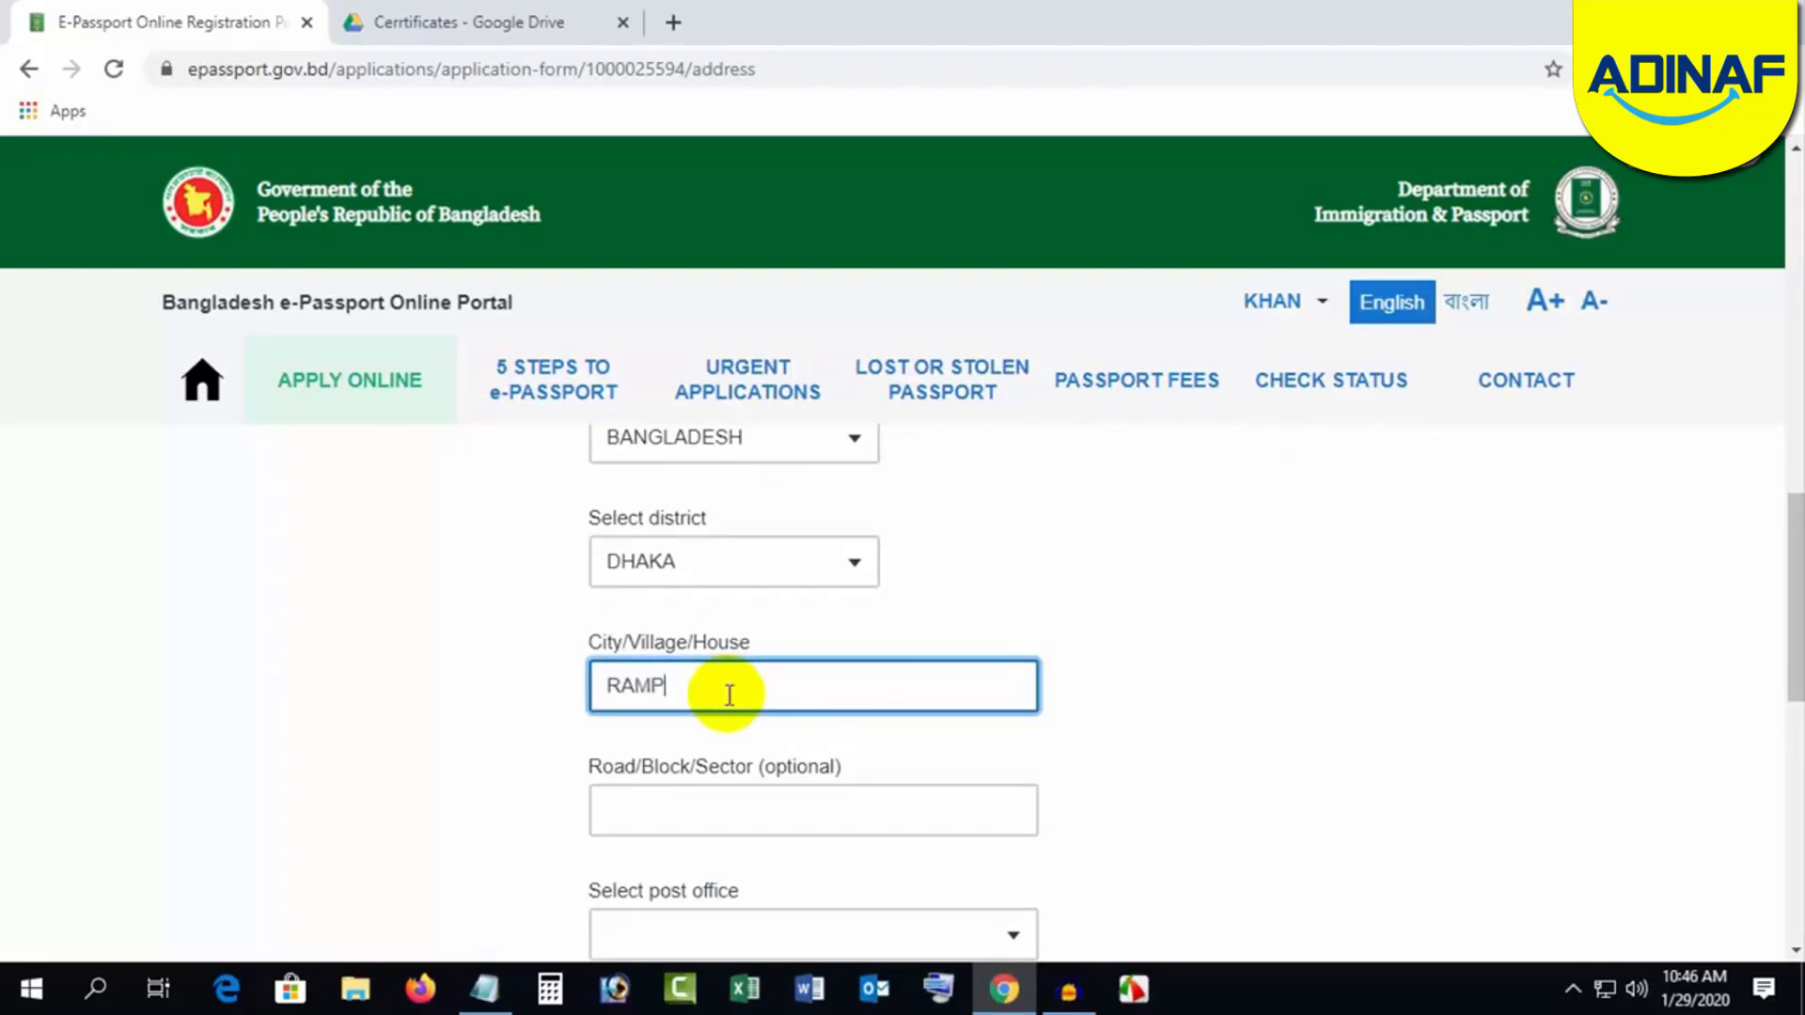
pyautogui.click(1200, 766)
pyautogui.scroll(-1, 1198, 769)
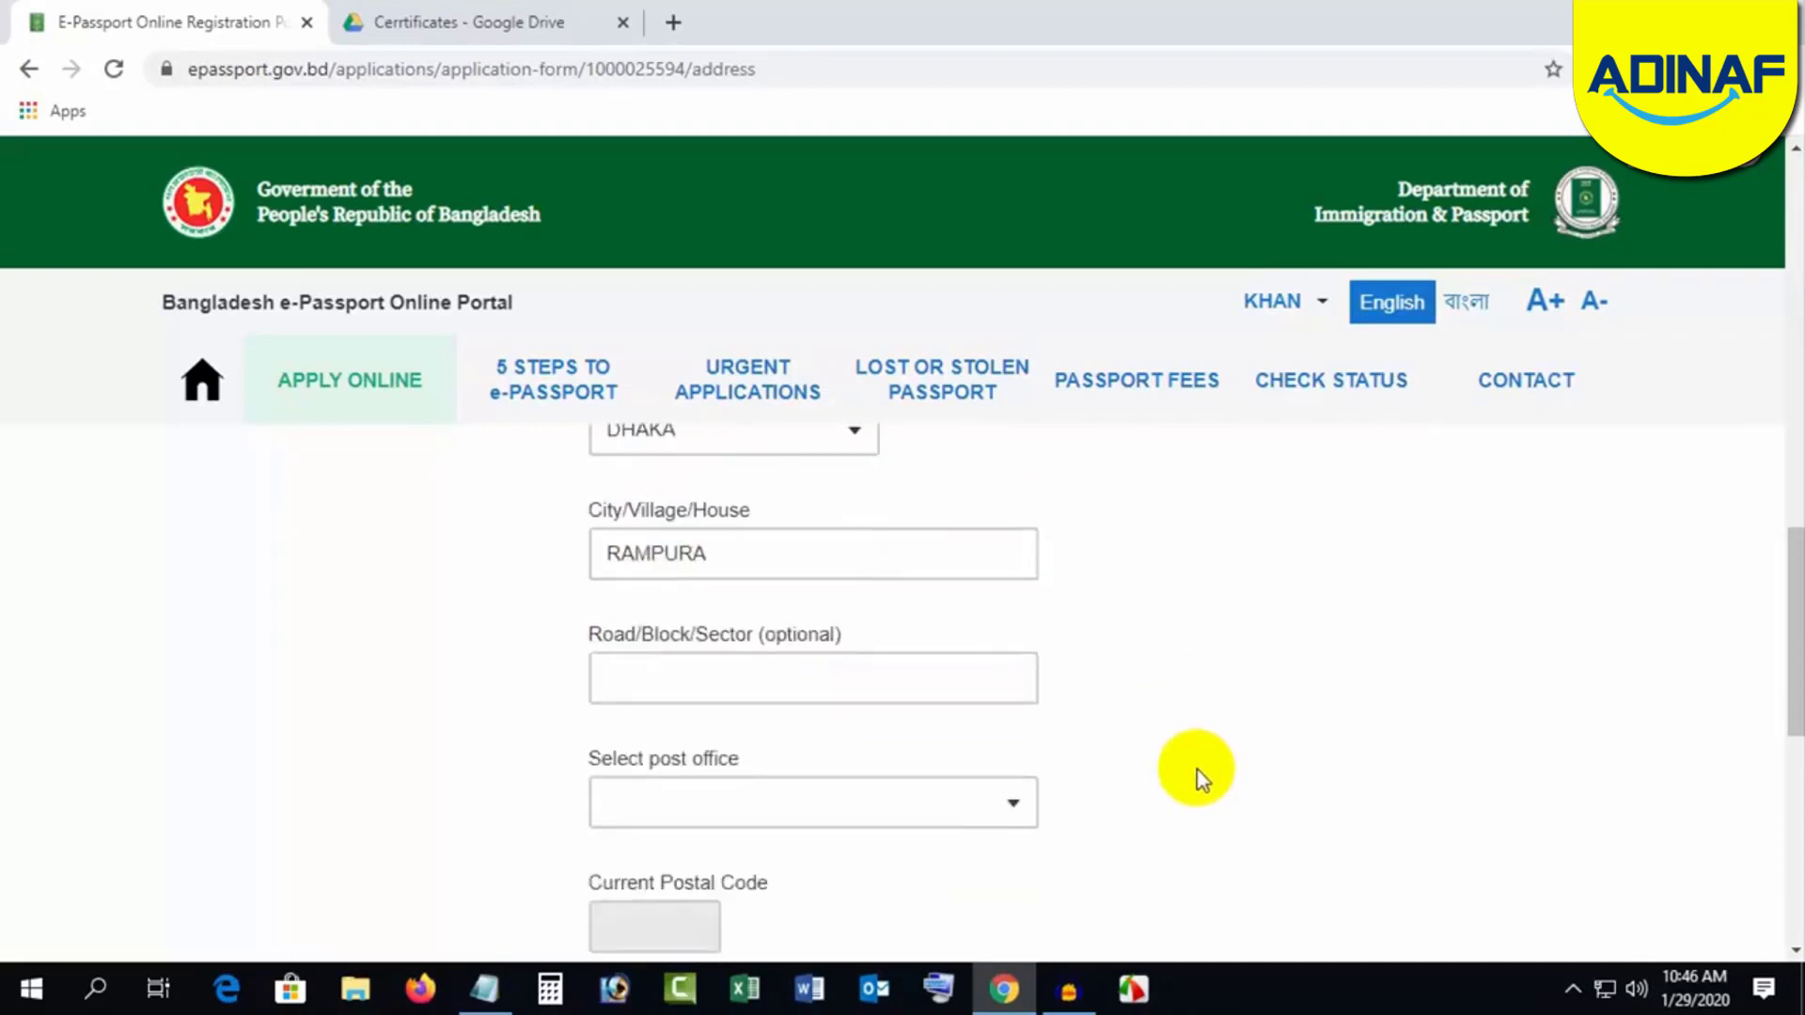
pyautogui.click(658, 685)
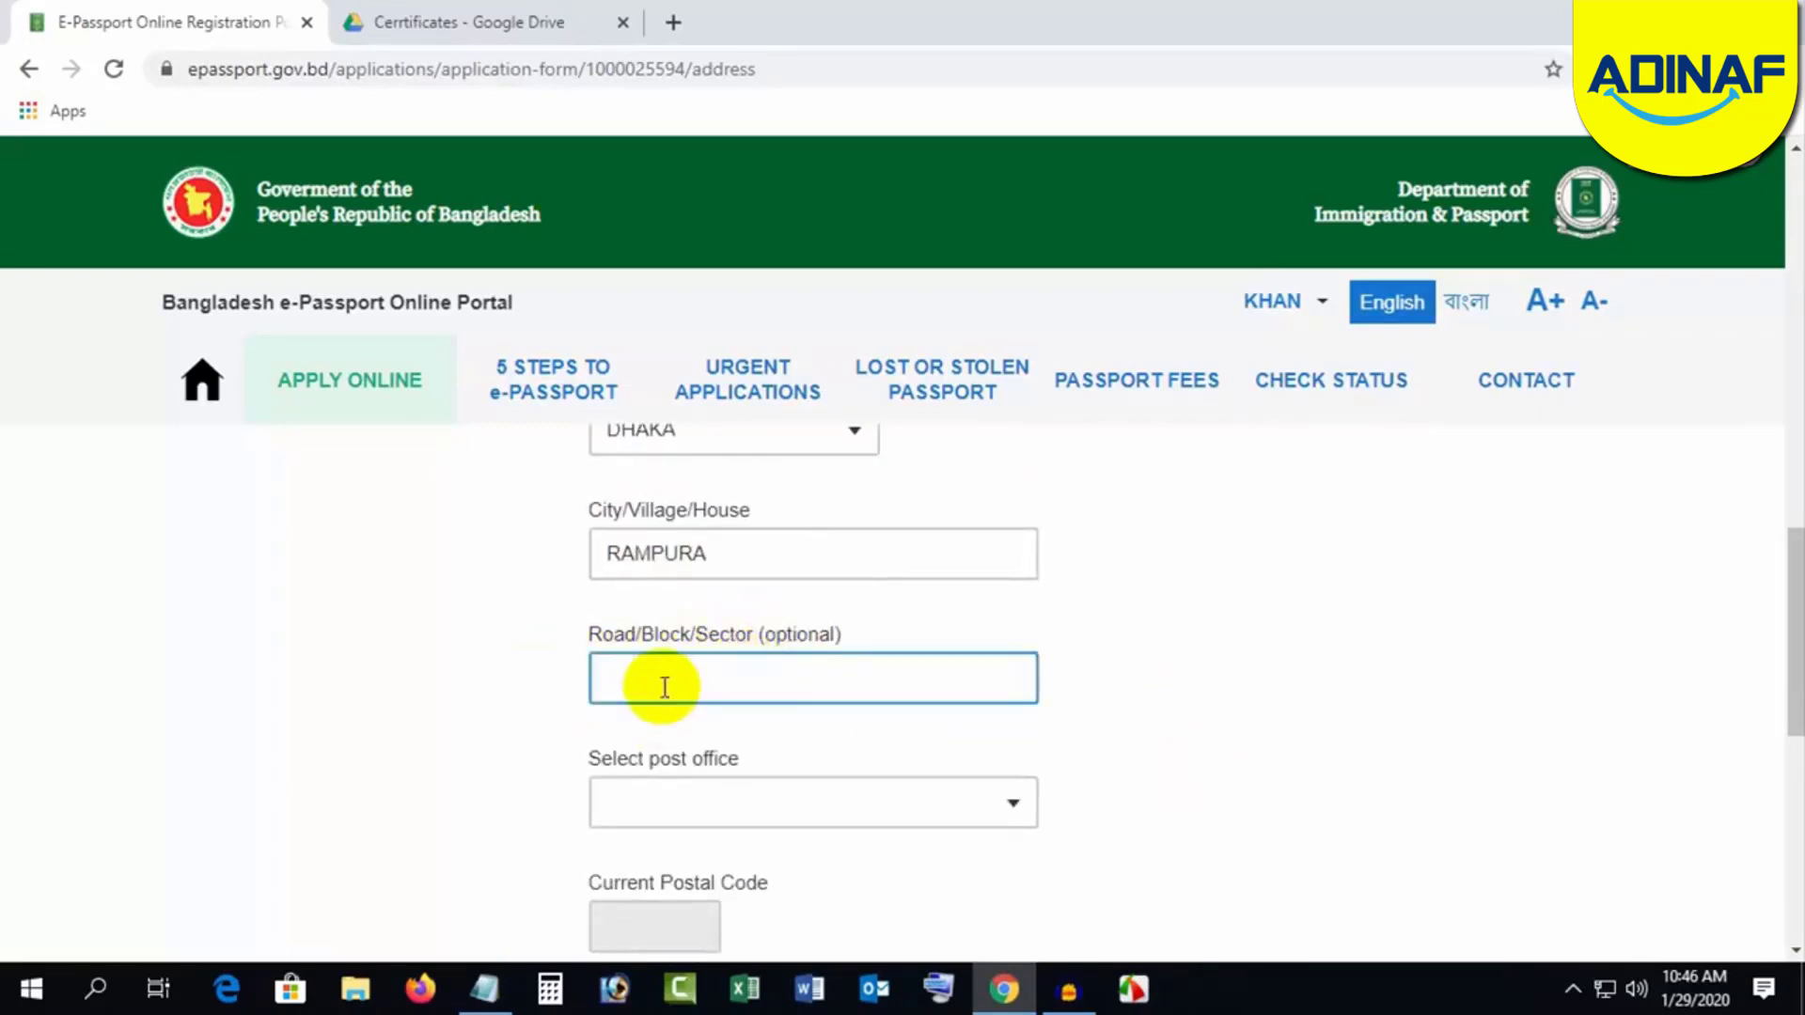
pyautogui.click(1233, 692)
# Step: Choose RAMPURA - 1219 post office and RAMPURA police station for the present address
pyautogui.scroll(-1, 1234, 692)
pyautogui.click(731, 661)
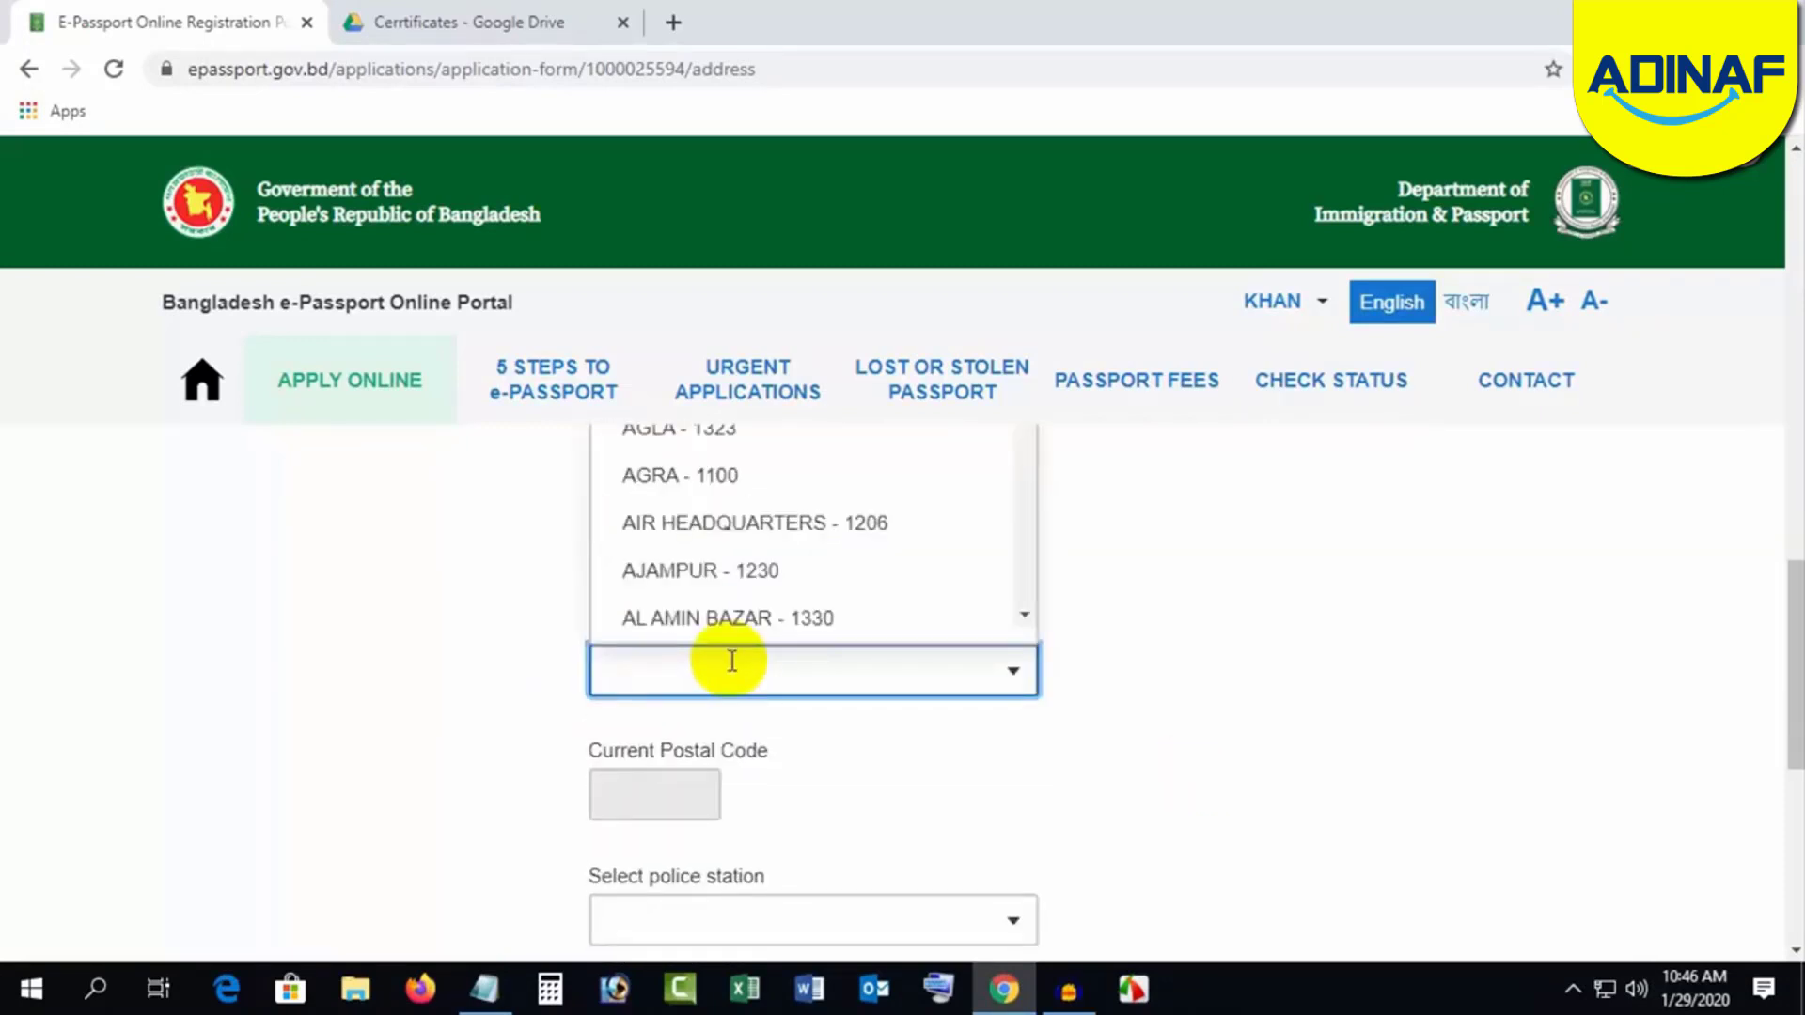
pyautogui.write('RAMP')
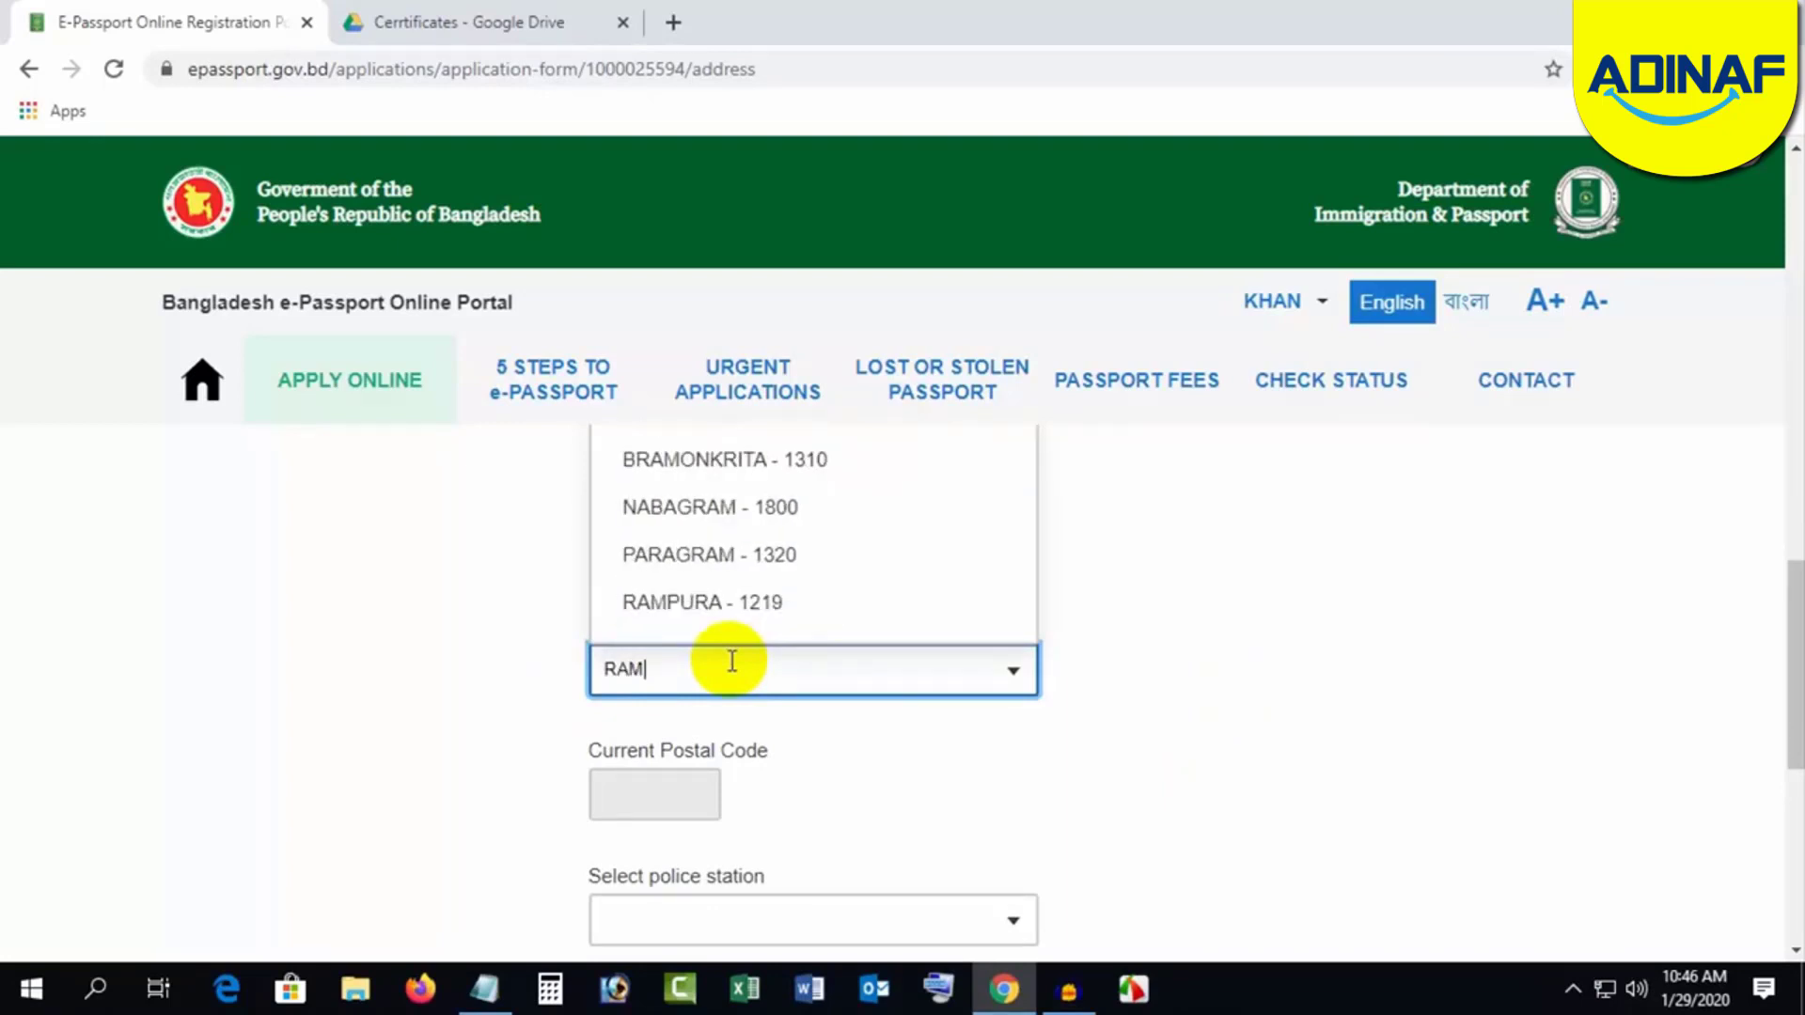
pyautogui.click(739, 616)
pyautogui.scroll(-2, 1019, 774)
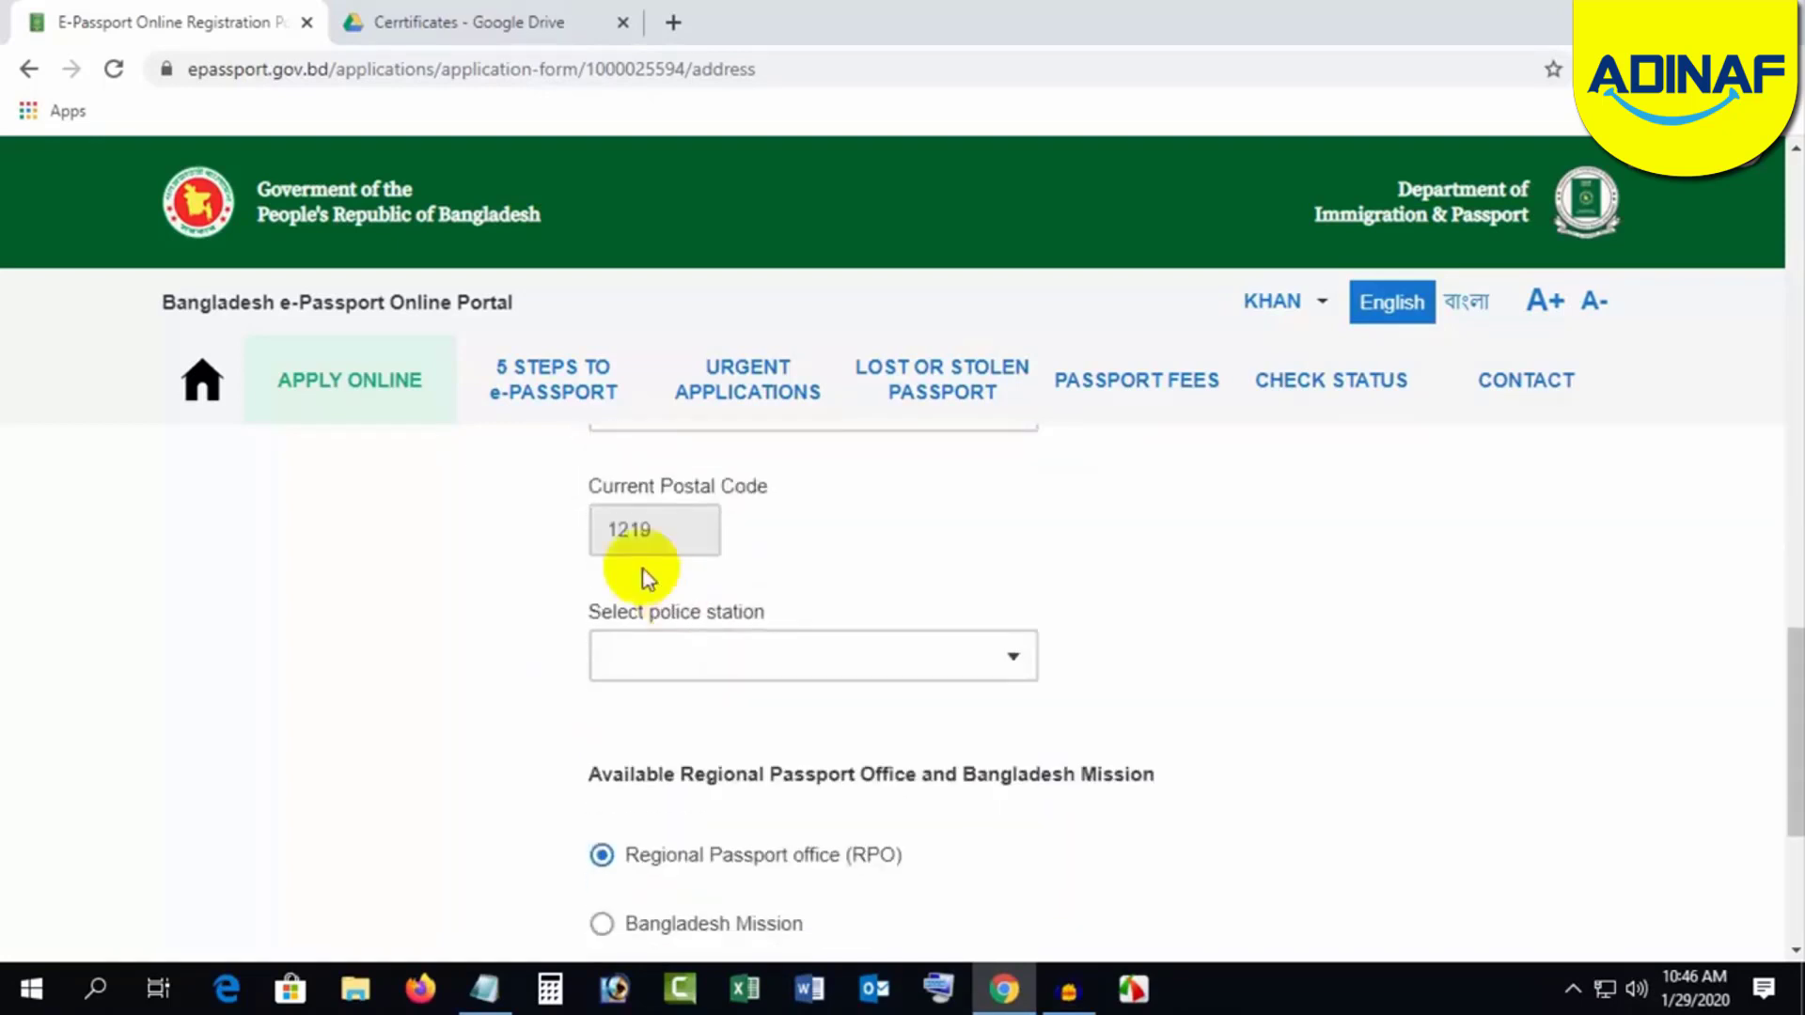
pyautogui.click(747, 658)
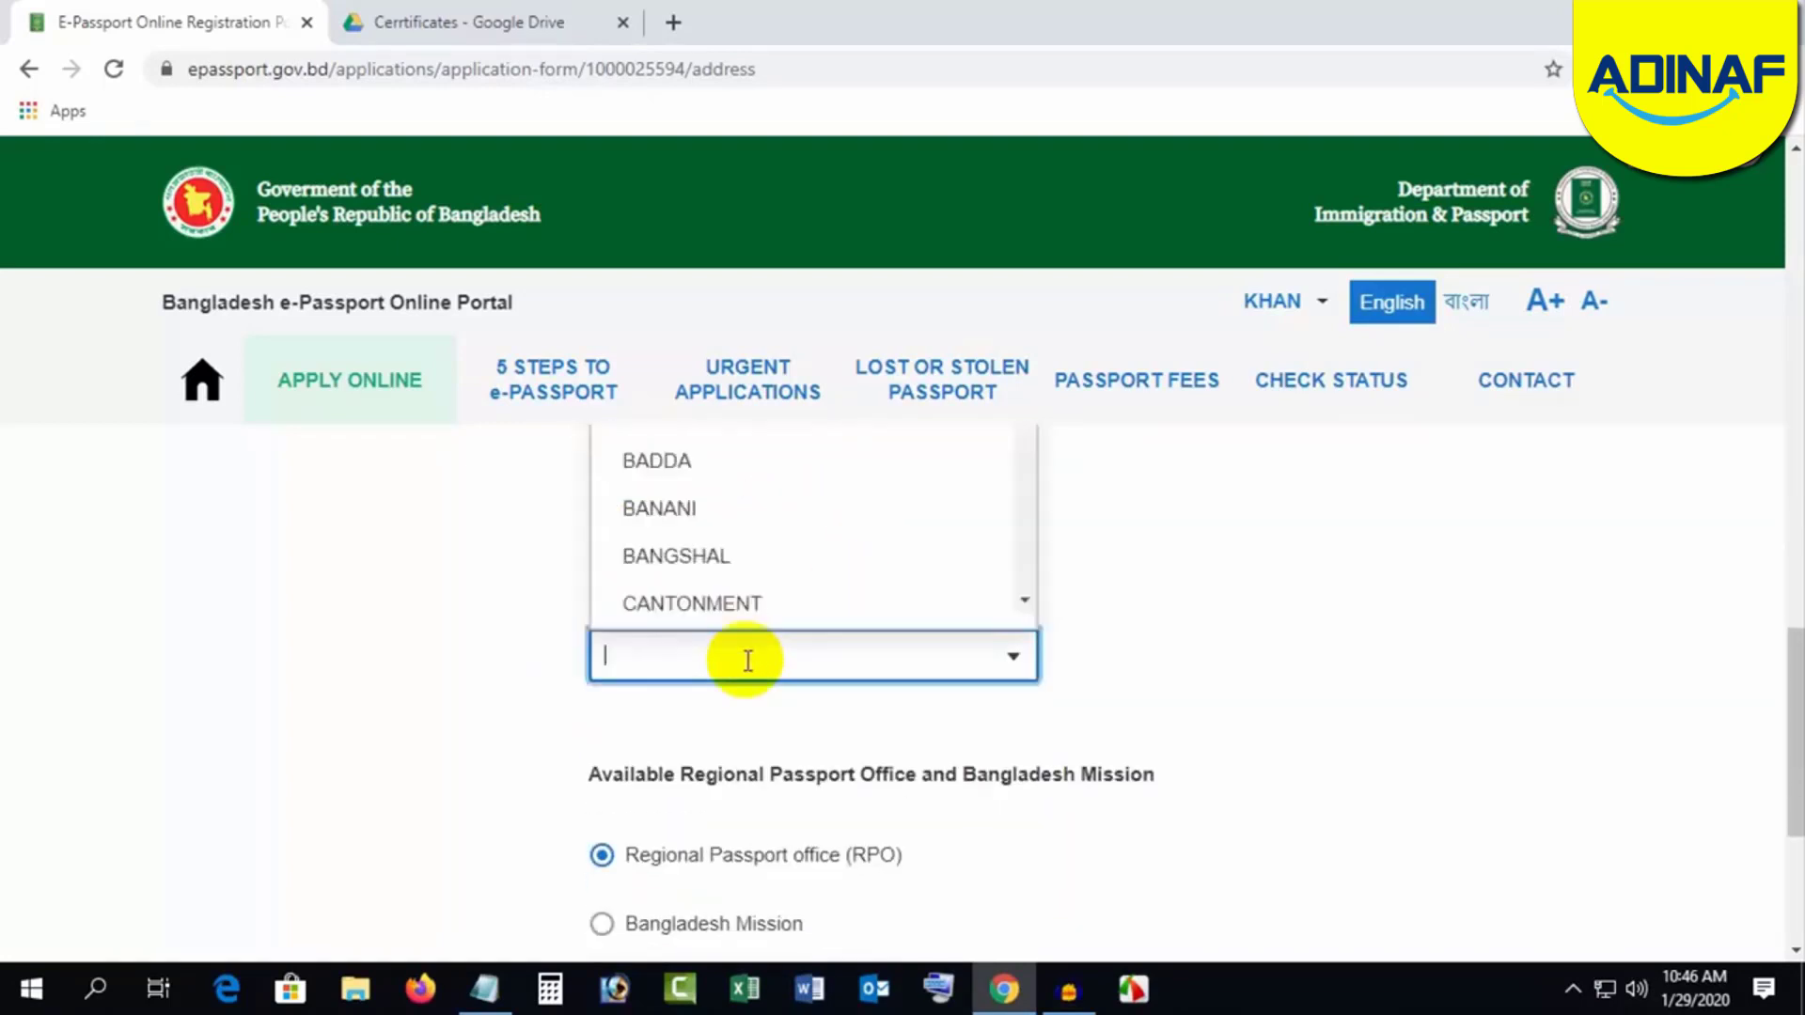
pyautogui.write('RAM')
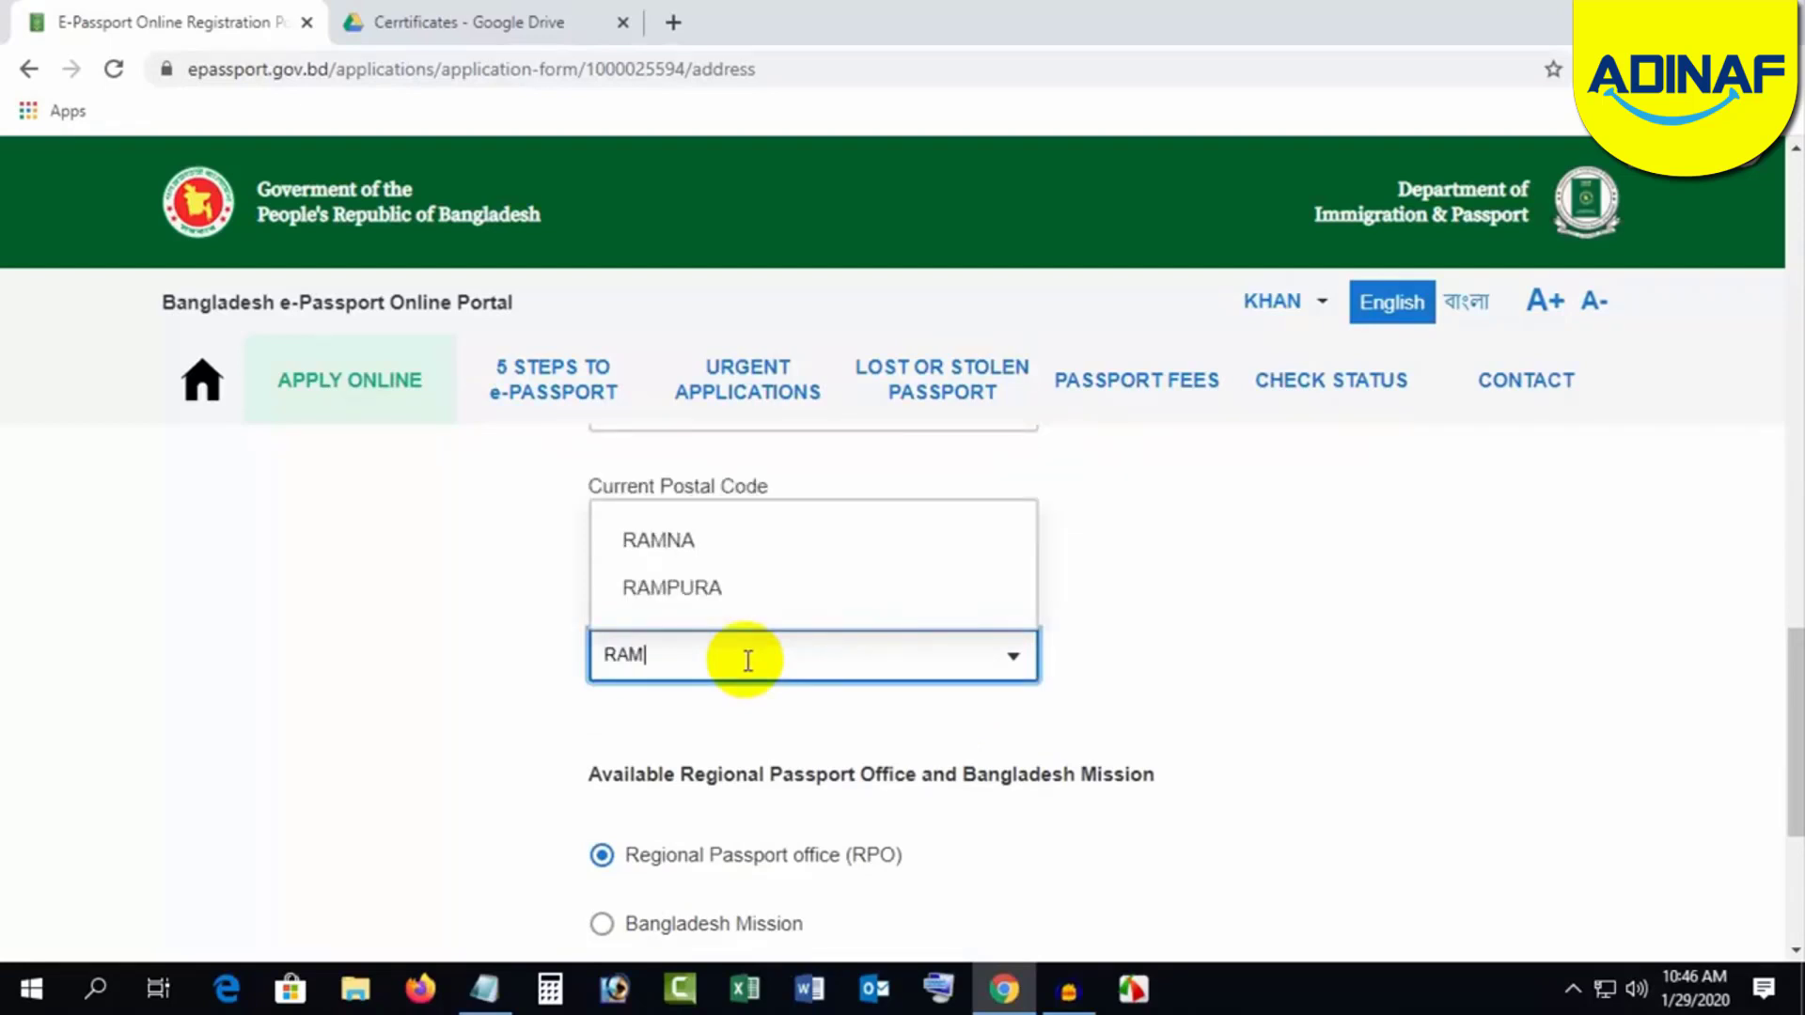
pyautogui.click(716, 591)
pyautogui.scroll(-1, 1203, 724)
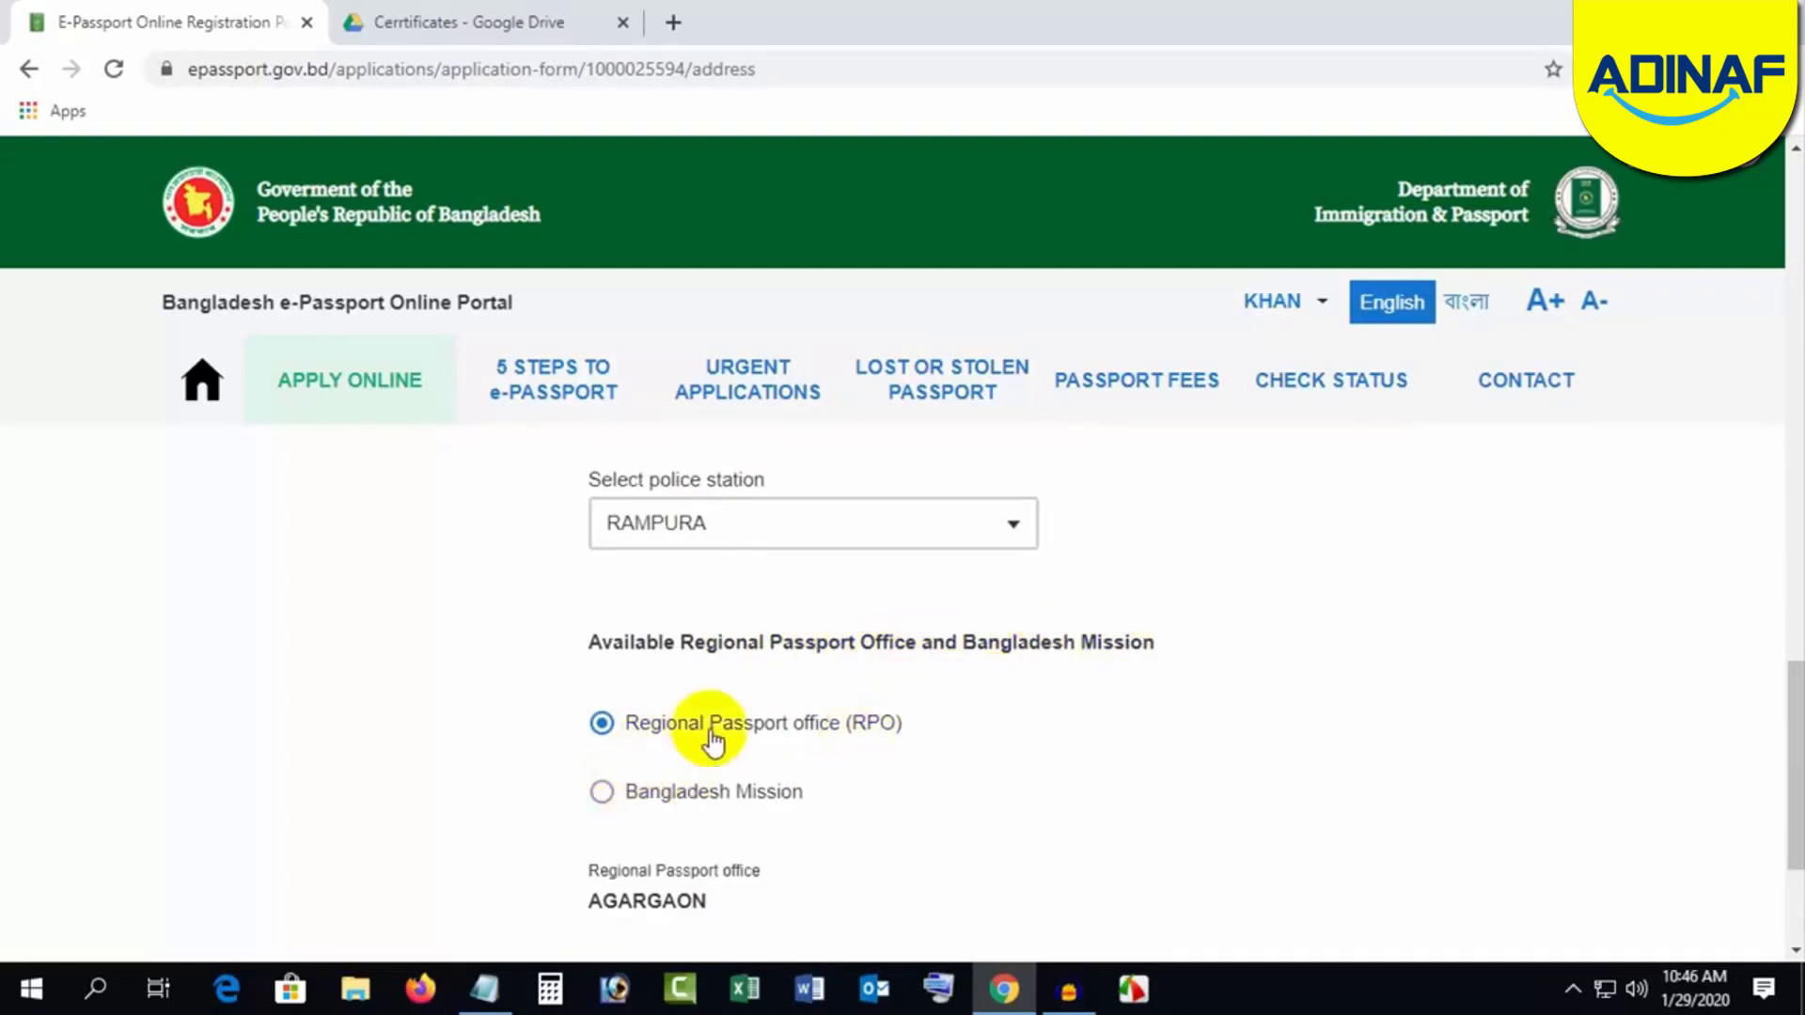
# Step: Keep the regional passport office (AGARGAON) instead of a Bangladesh Mission and save the address
pyautogui.click(603, 799)
pyautogui.click(602, 726)
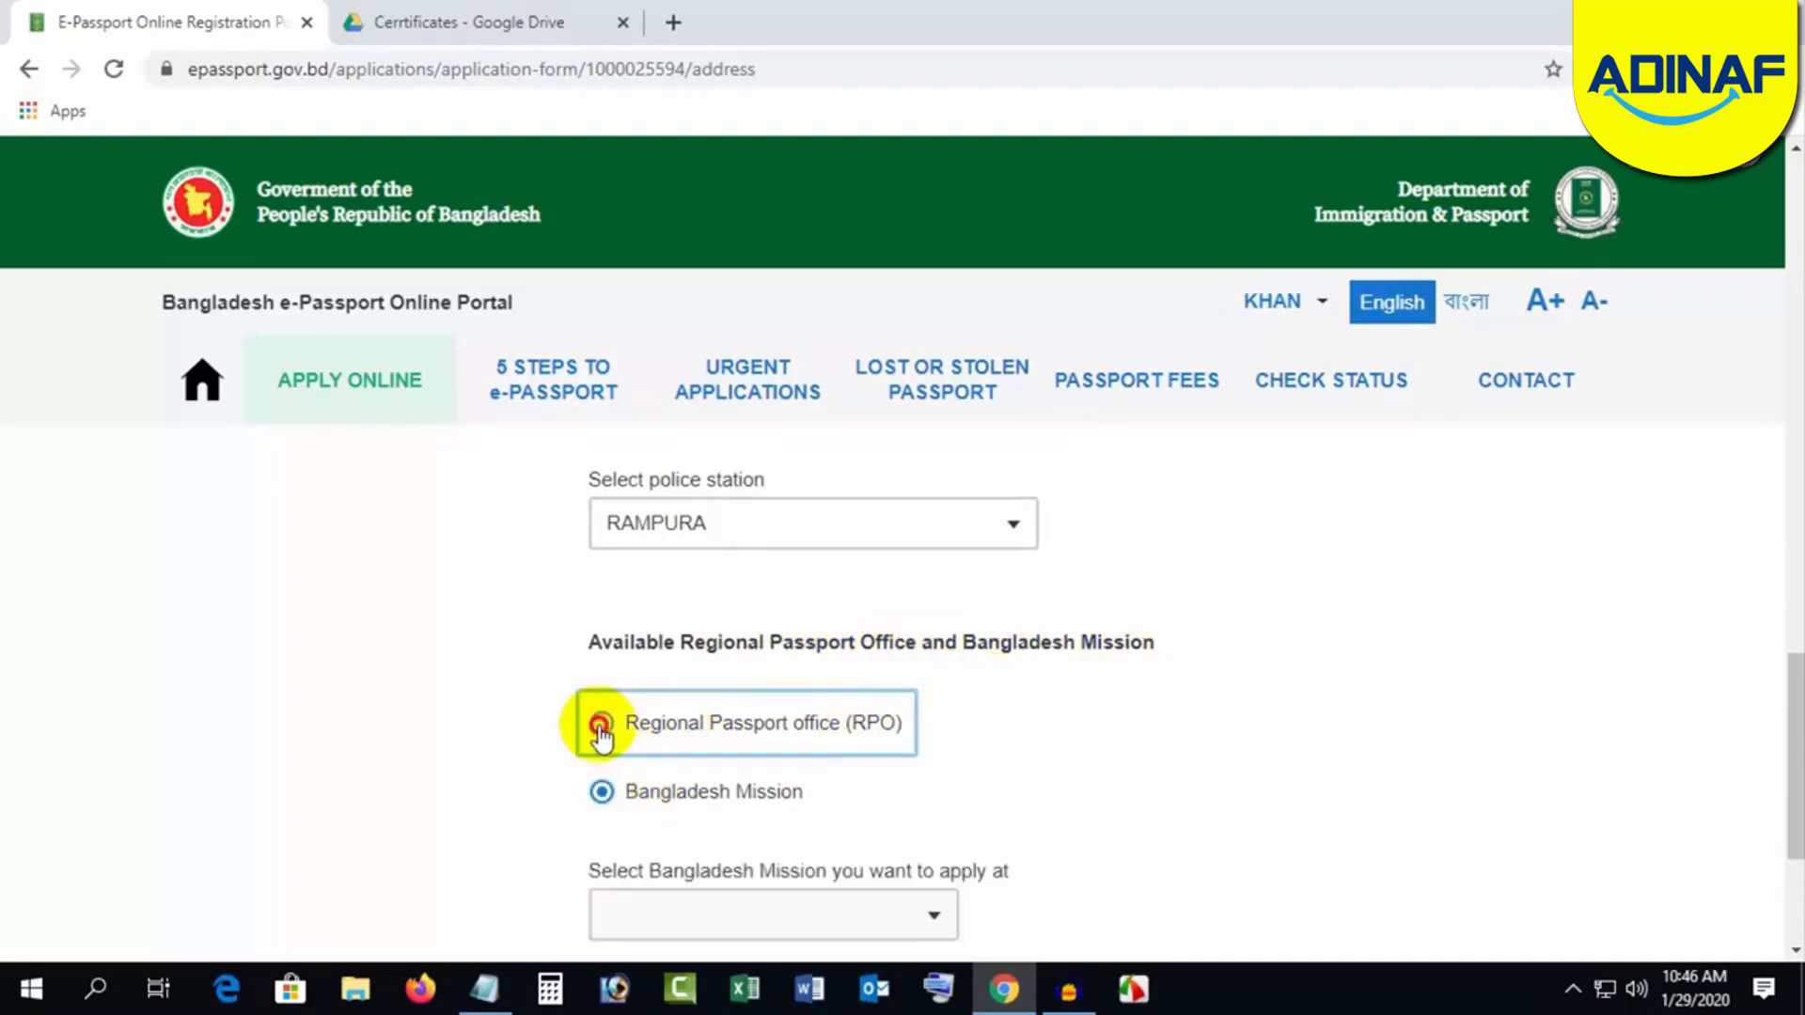
pyautogui.scroll(-1, 1192, 730)
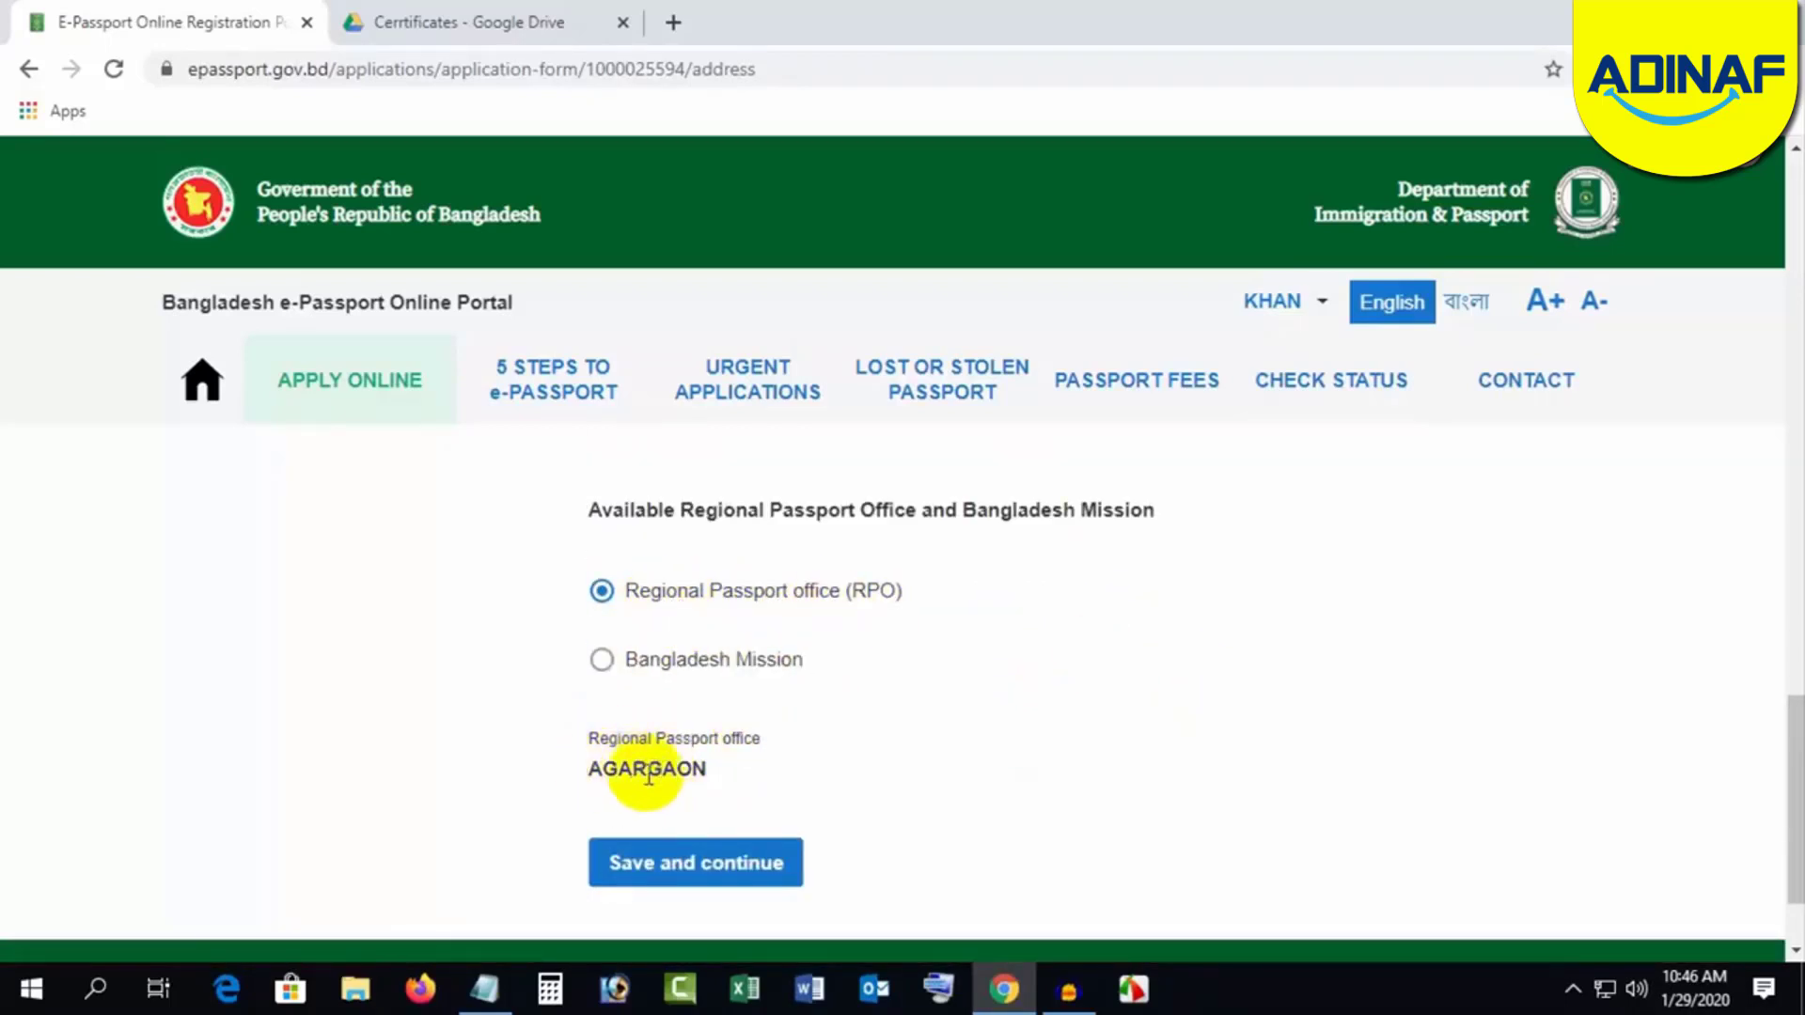
pyautogui.click(682, 867)
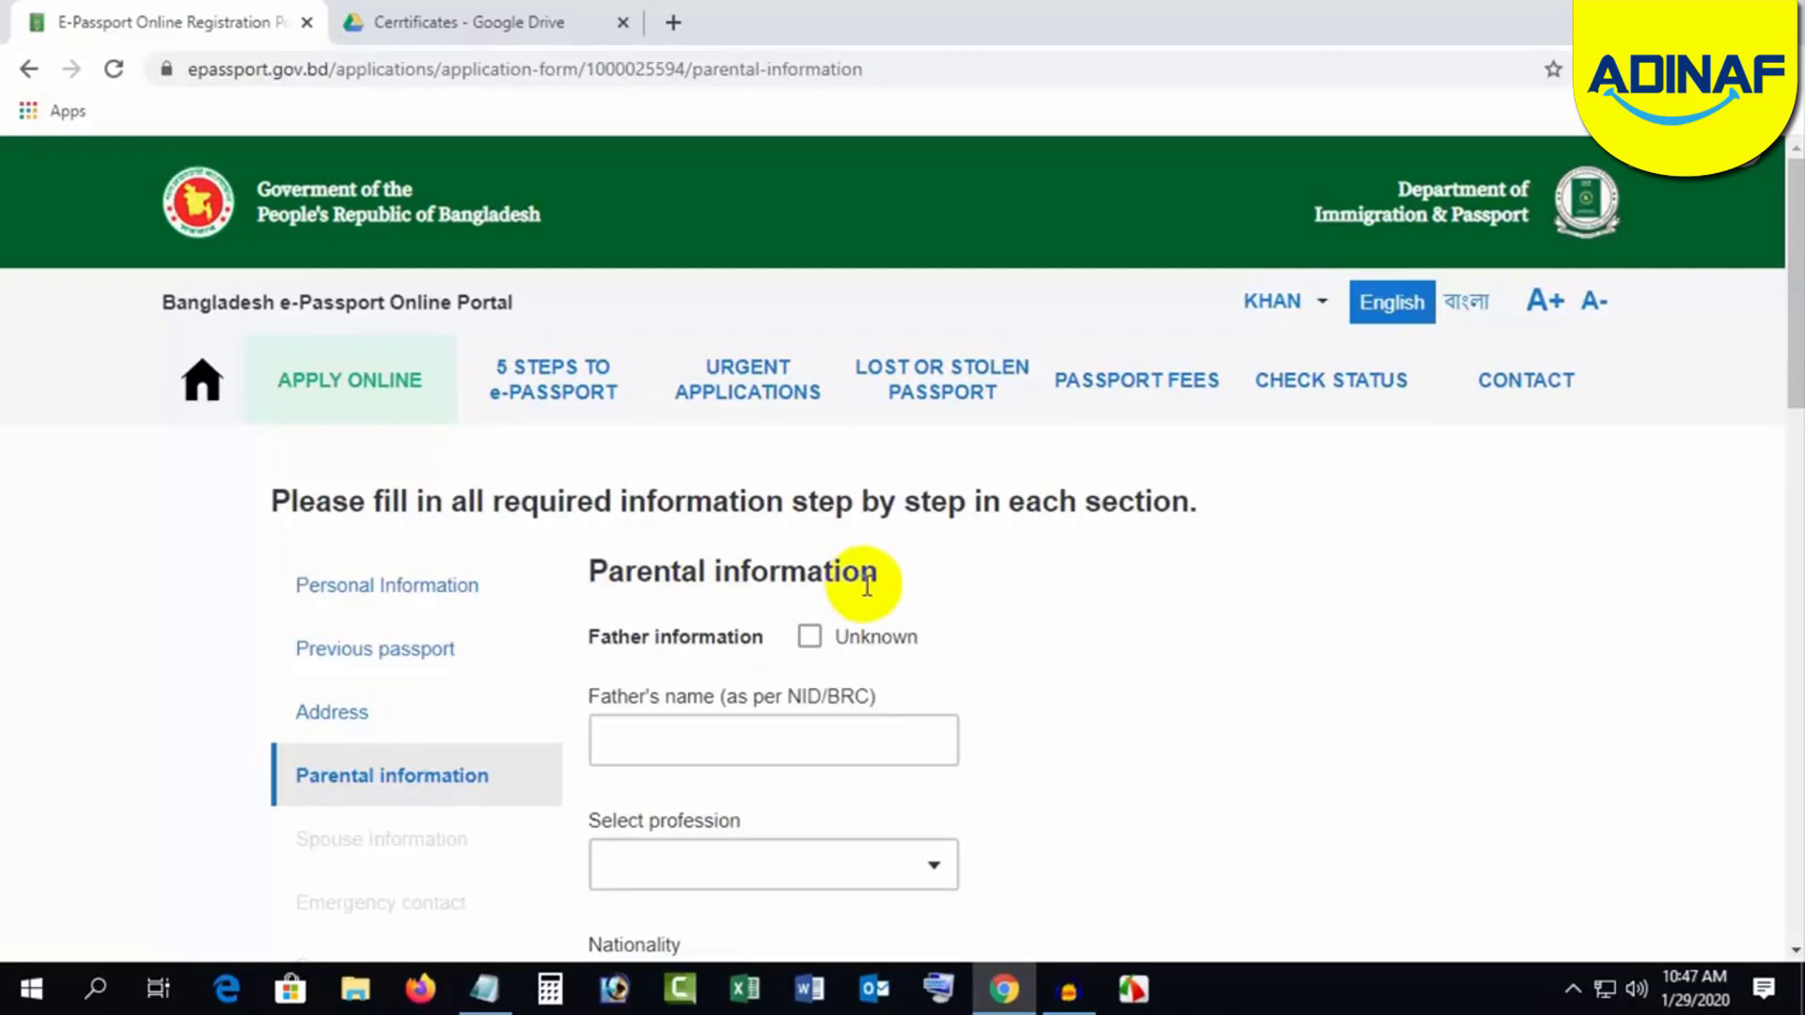
# Step: Enter the father's name, removing the disallowed 'MD.' prefix
pyautogui.click(810, 639)
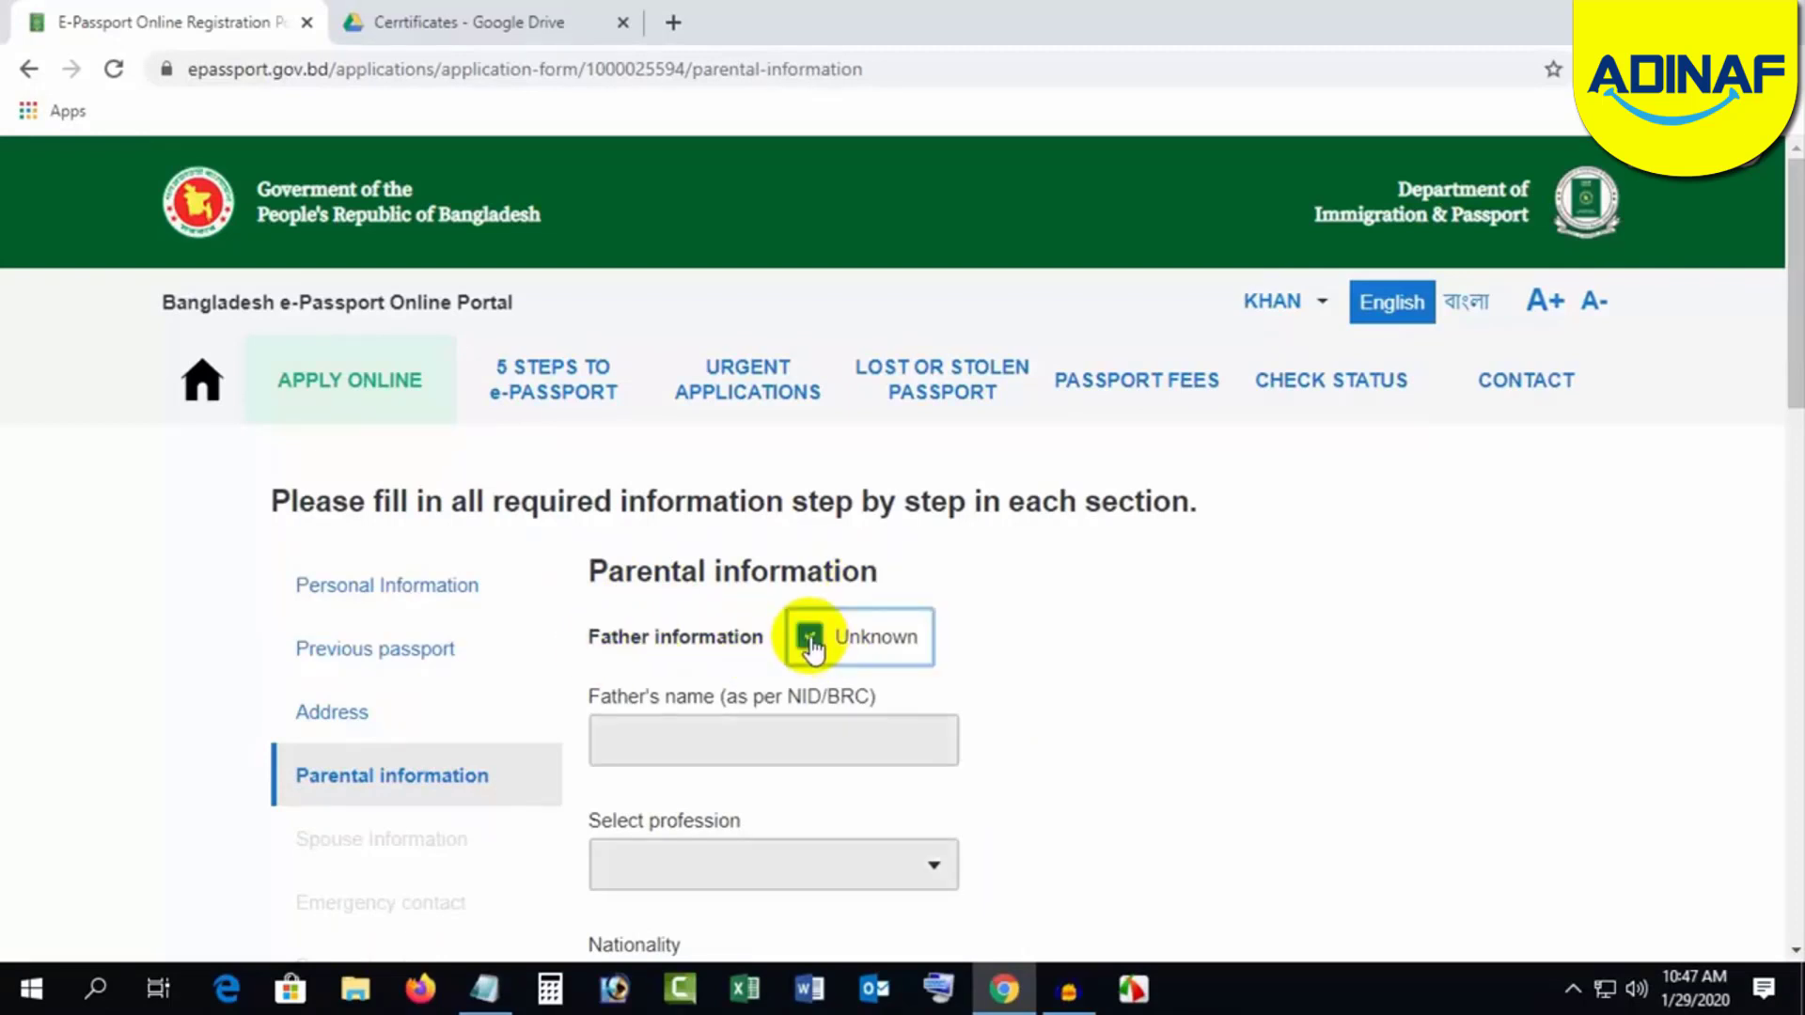
pyautogui.click(810, 640)
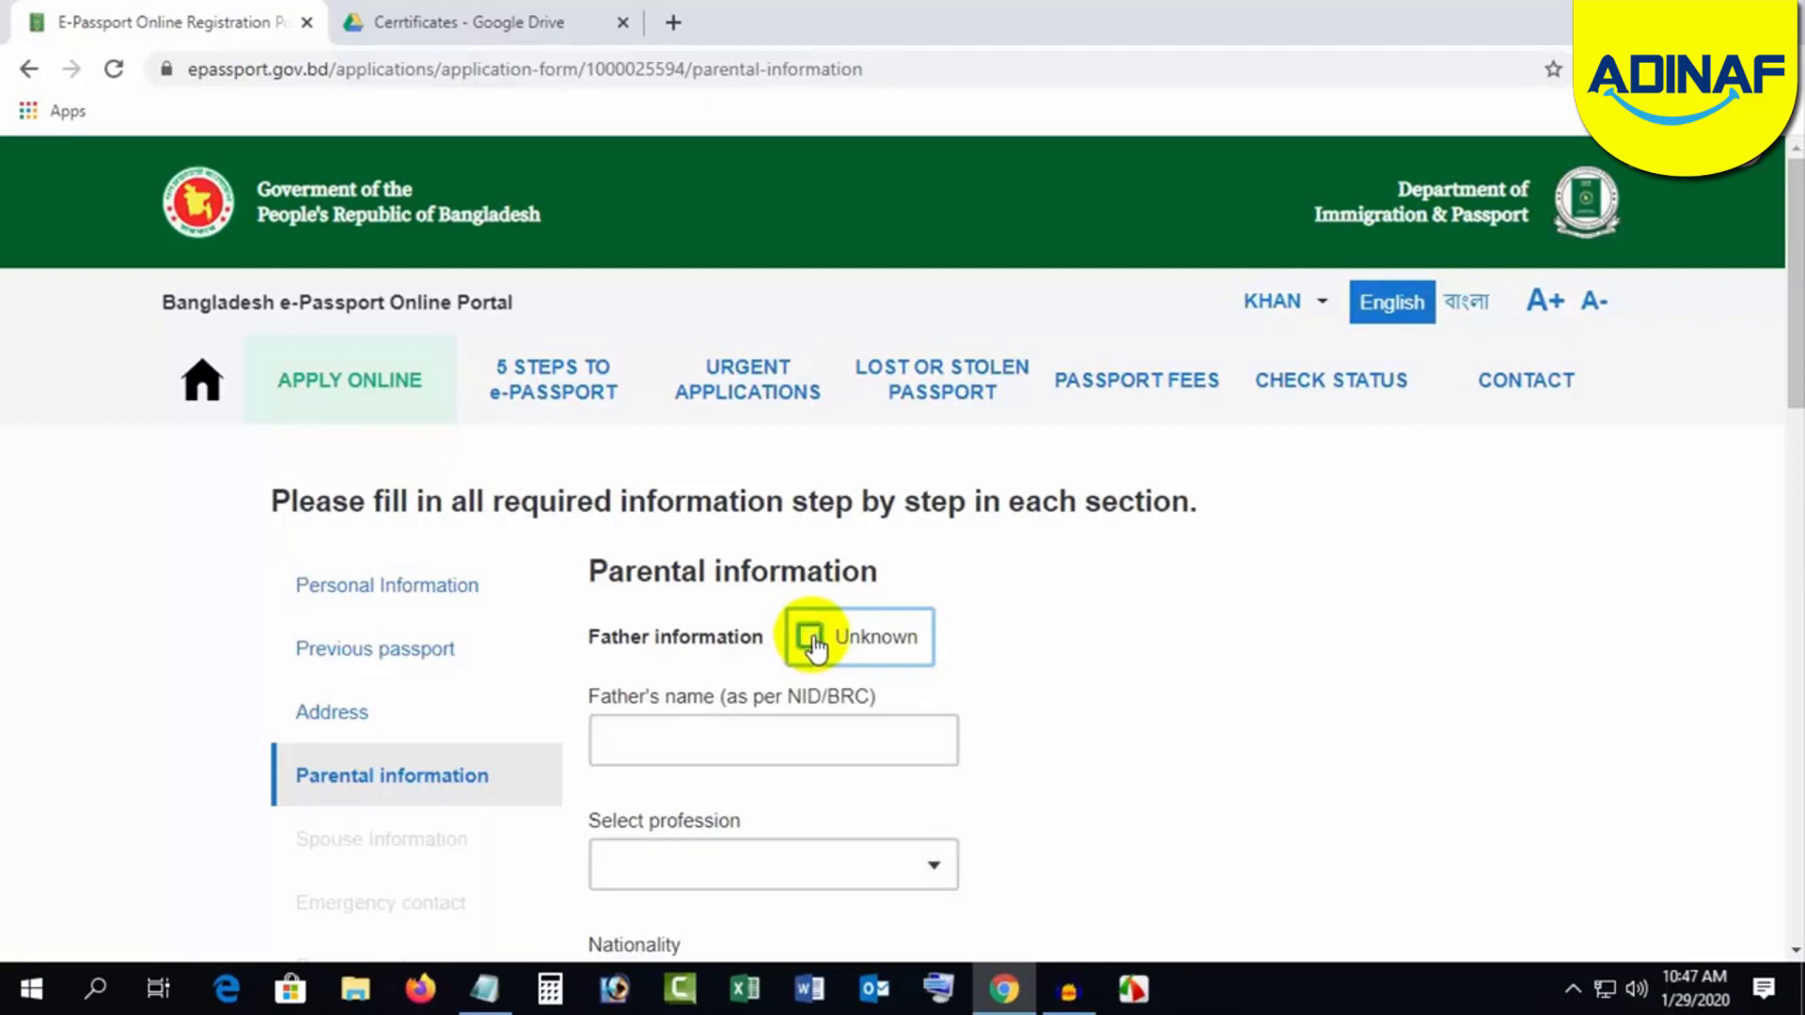
pyautogui.click(663, 738)
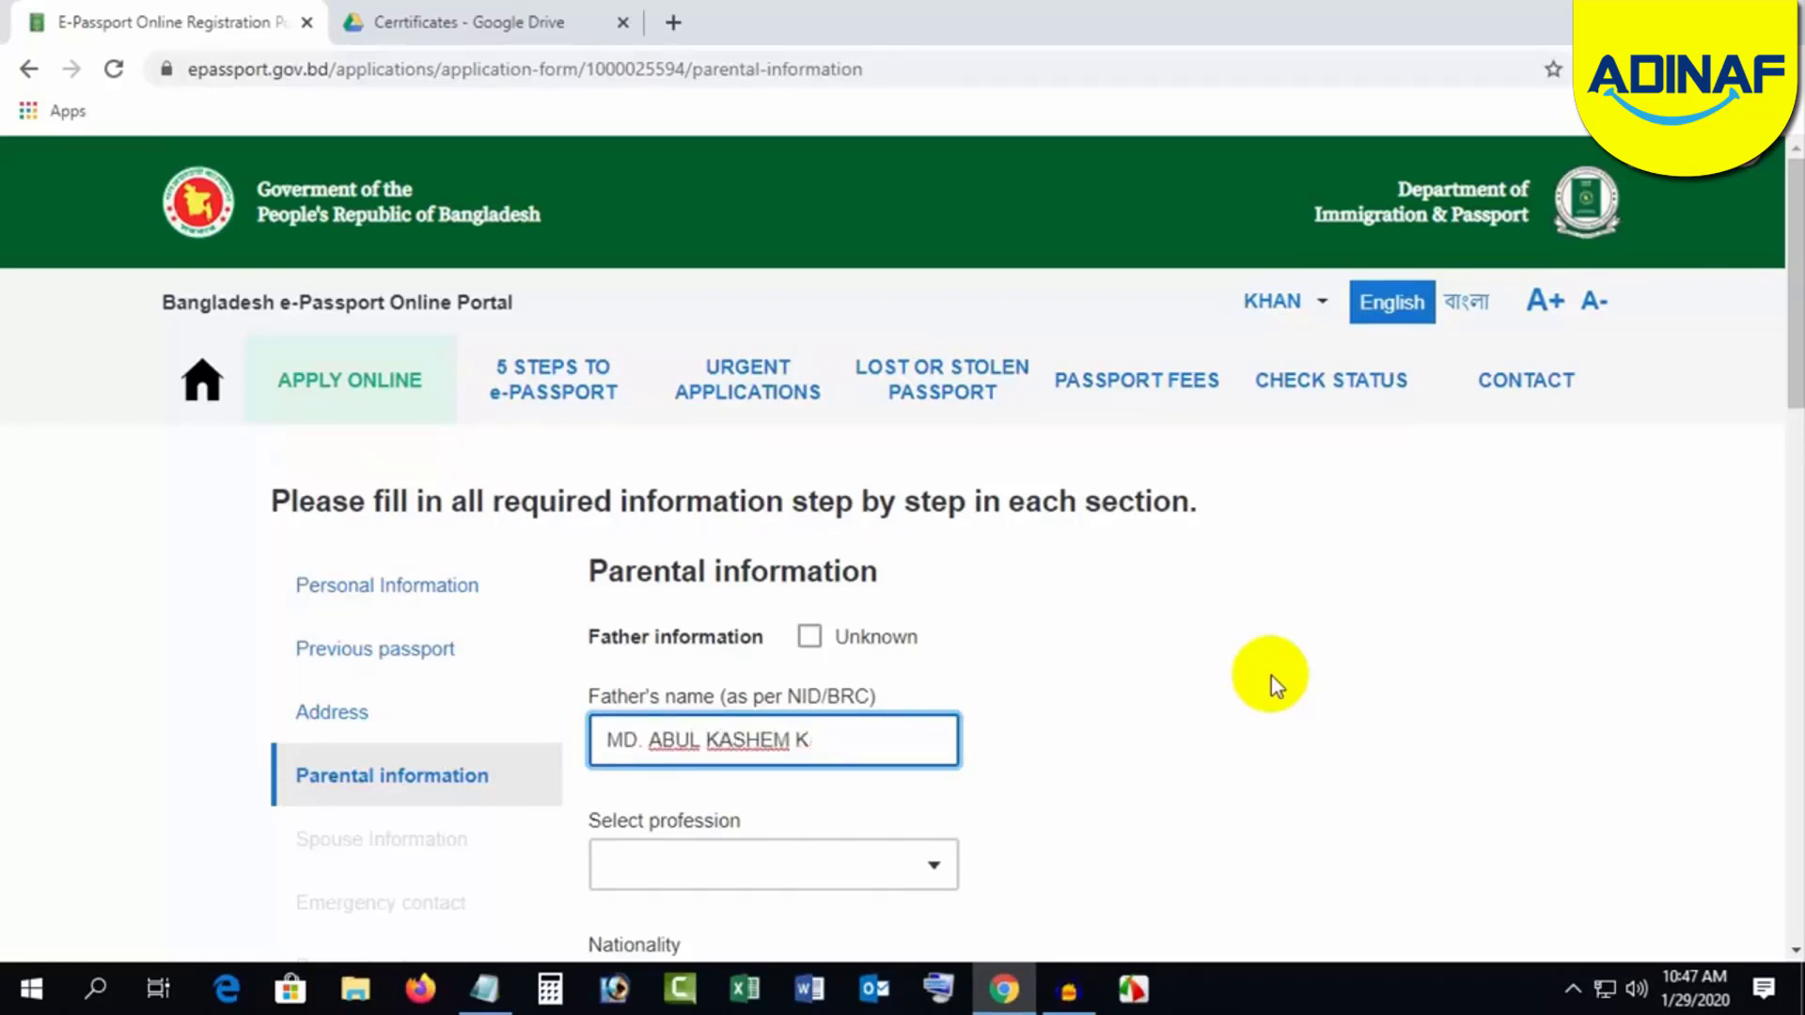
pyautogui.click(1272, 675)
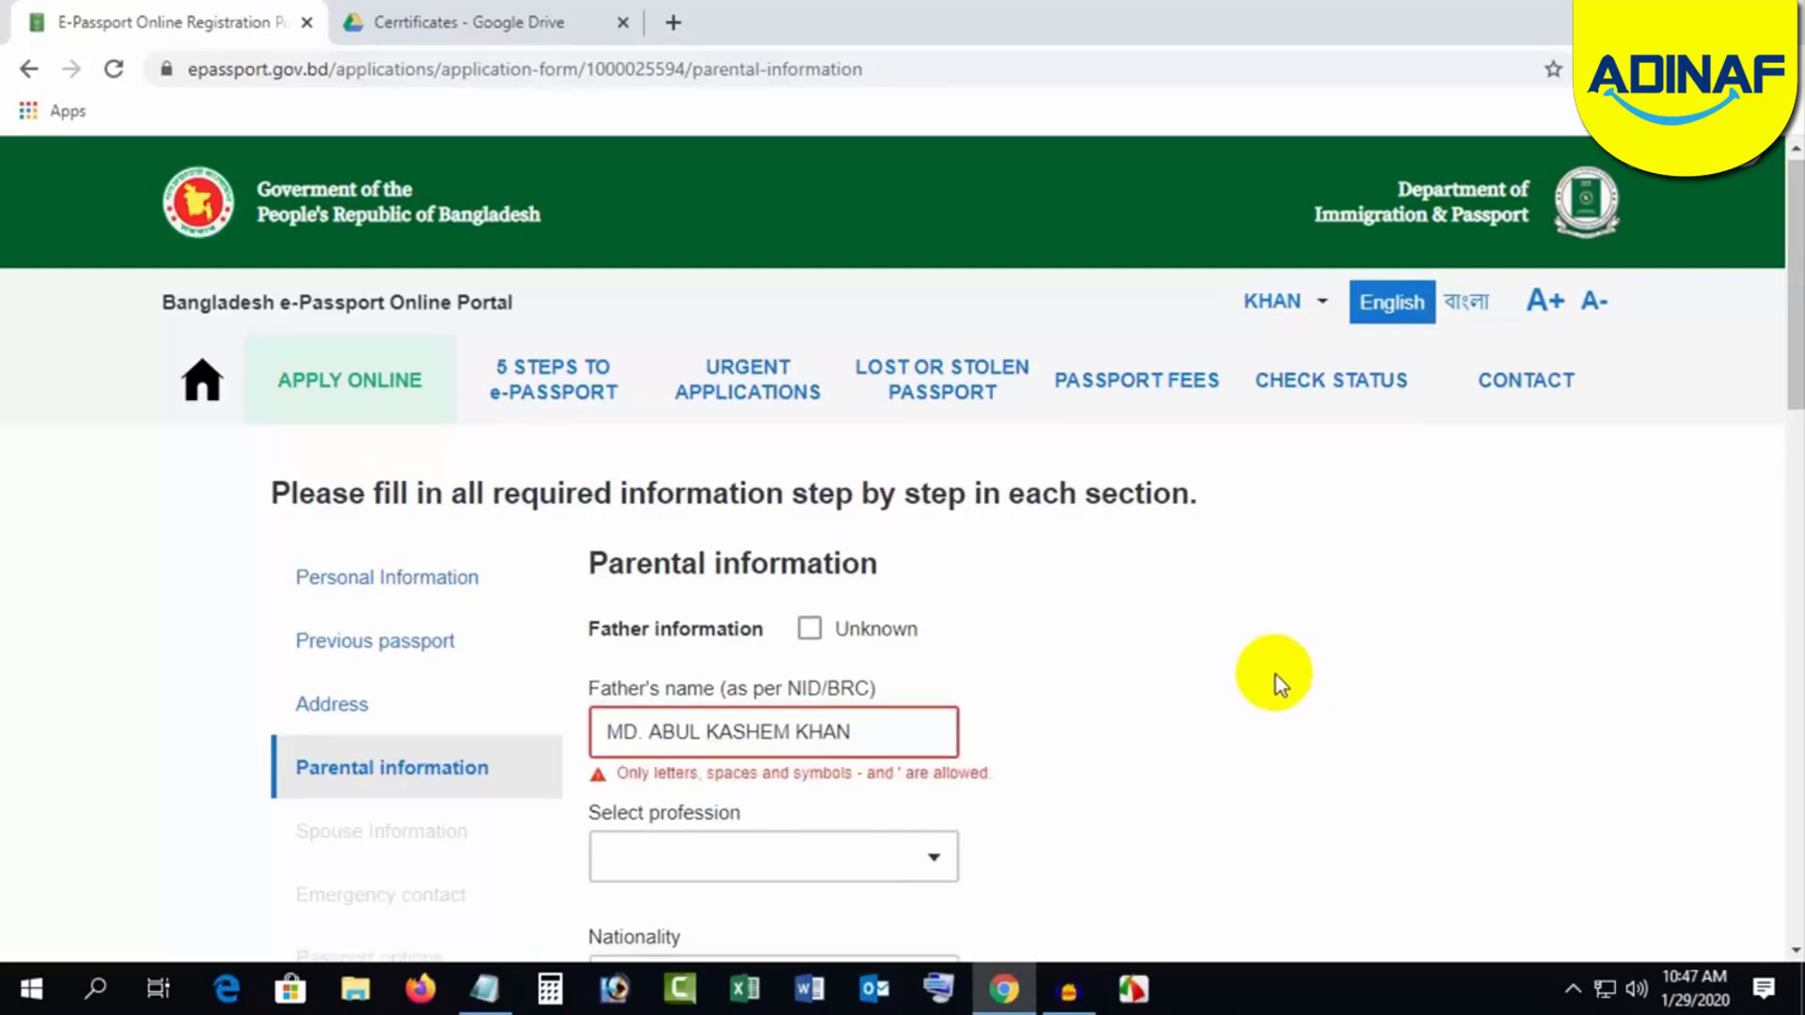
pyautogui.scroll(-1, 1269, 681)
pyautogui.click(649, 610)
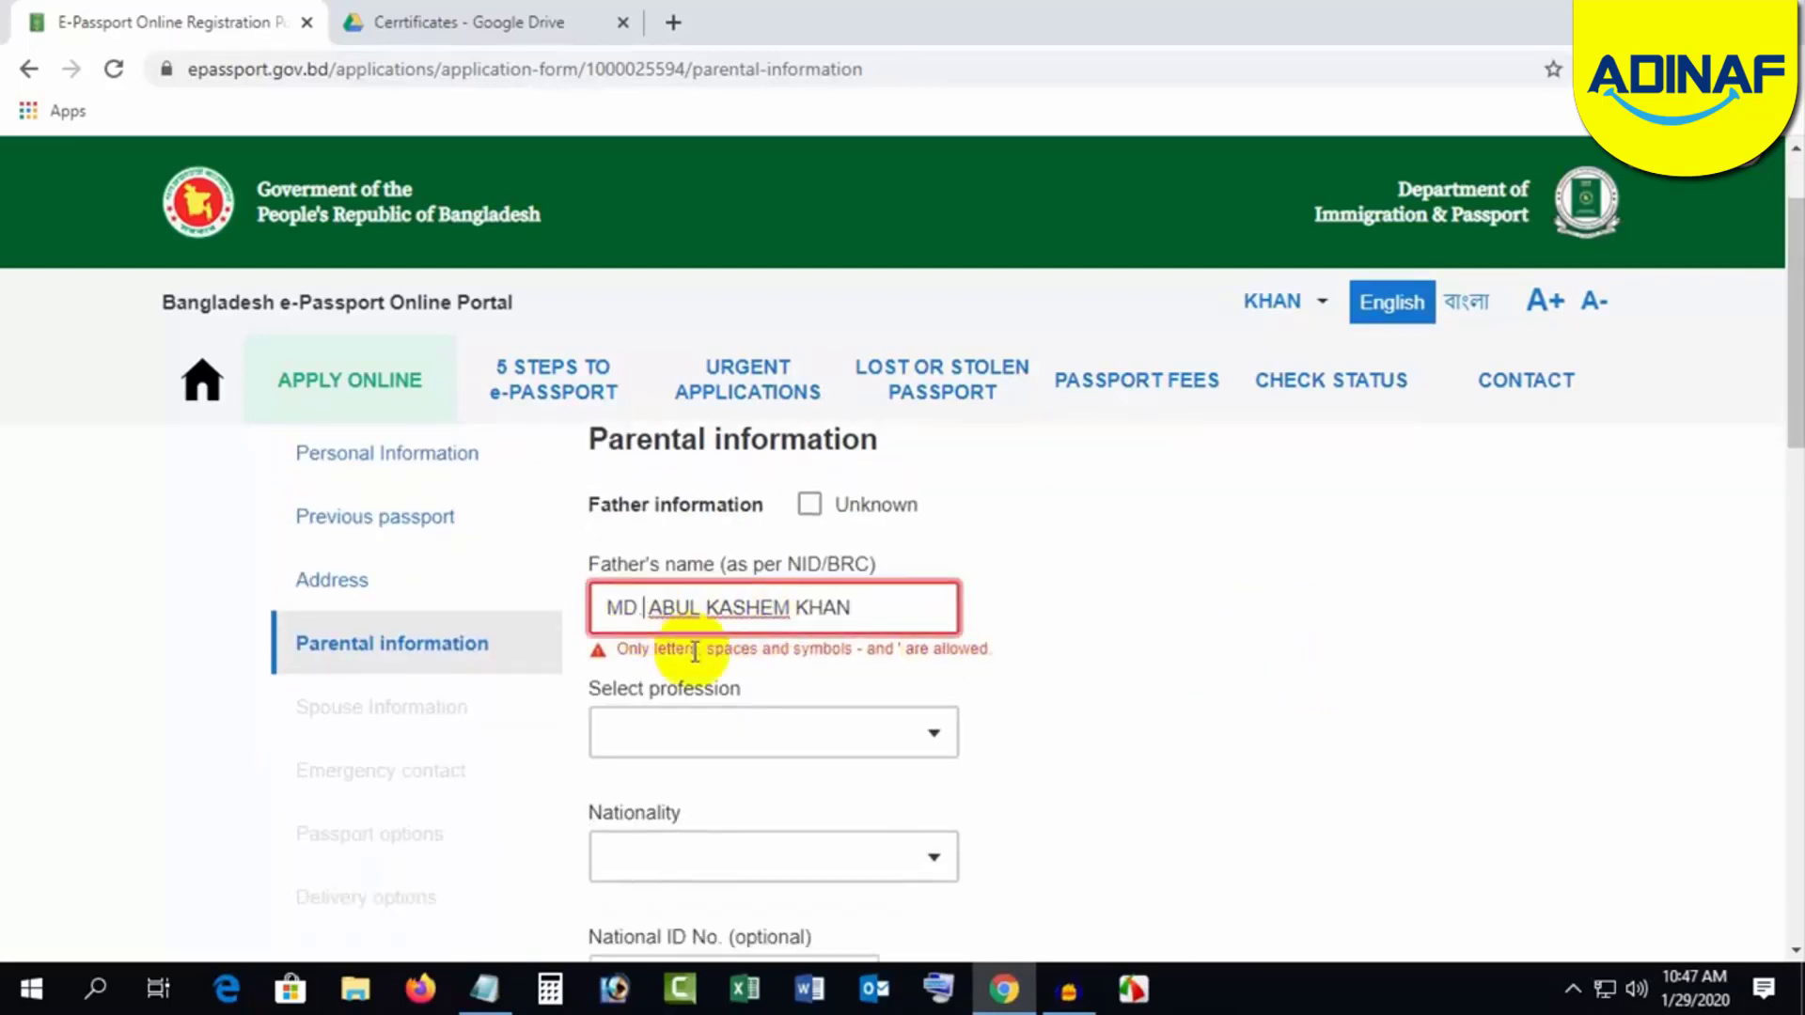
pyautogui.press('BackSpace')
pyautogui.press('BackSpace')
pyautogui.press('BackSpace')
pyautogui.press('BackSpace')
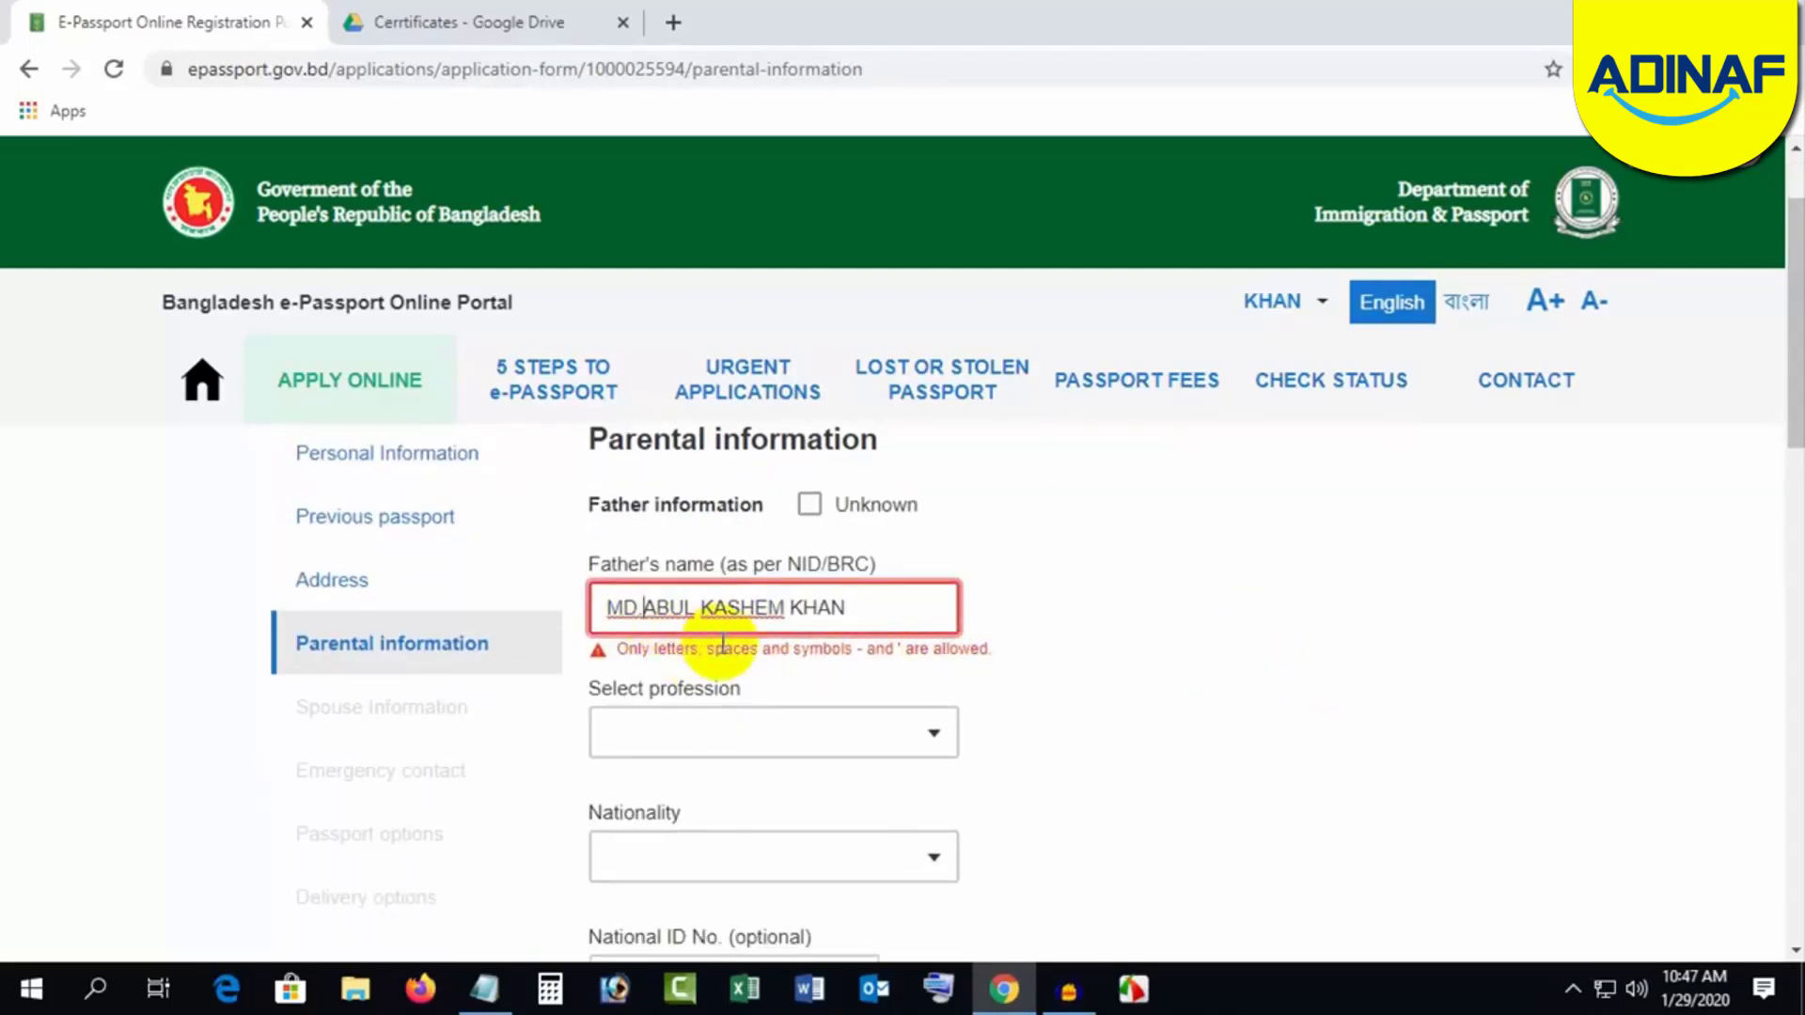
pyautogui.click(1149, 675)
pyautogui.scroll(-1, 1149, 676)
# Step: Set the father's profession to RETIRED (GOVERNMENT SERVICE) and nationality to BANGLADESHI
pyautogui.click(902, 598)
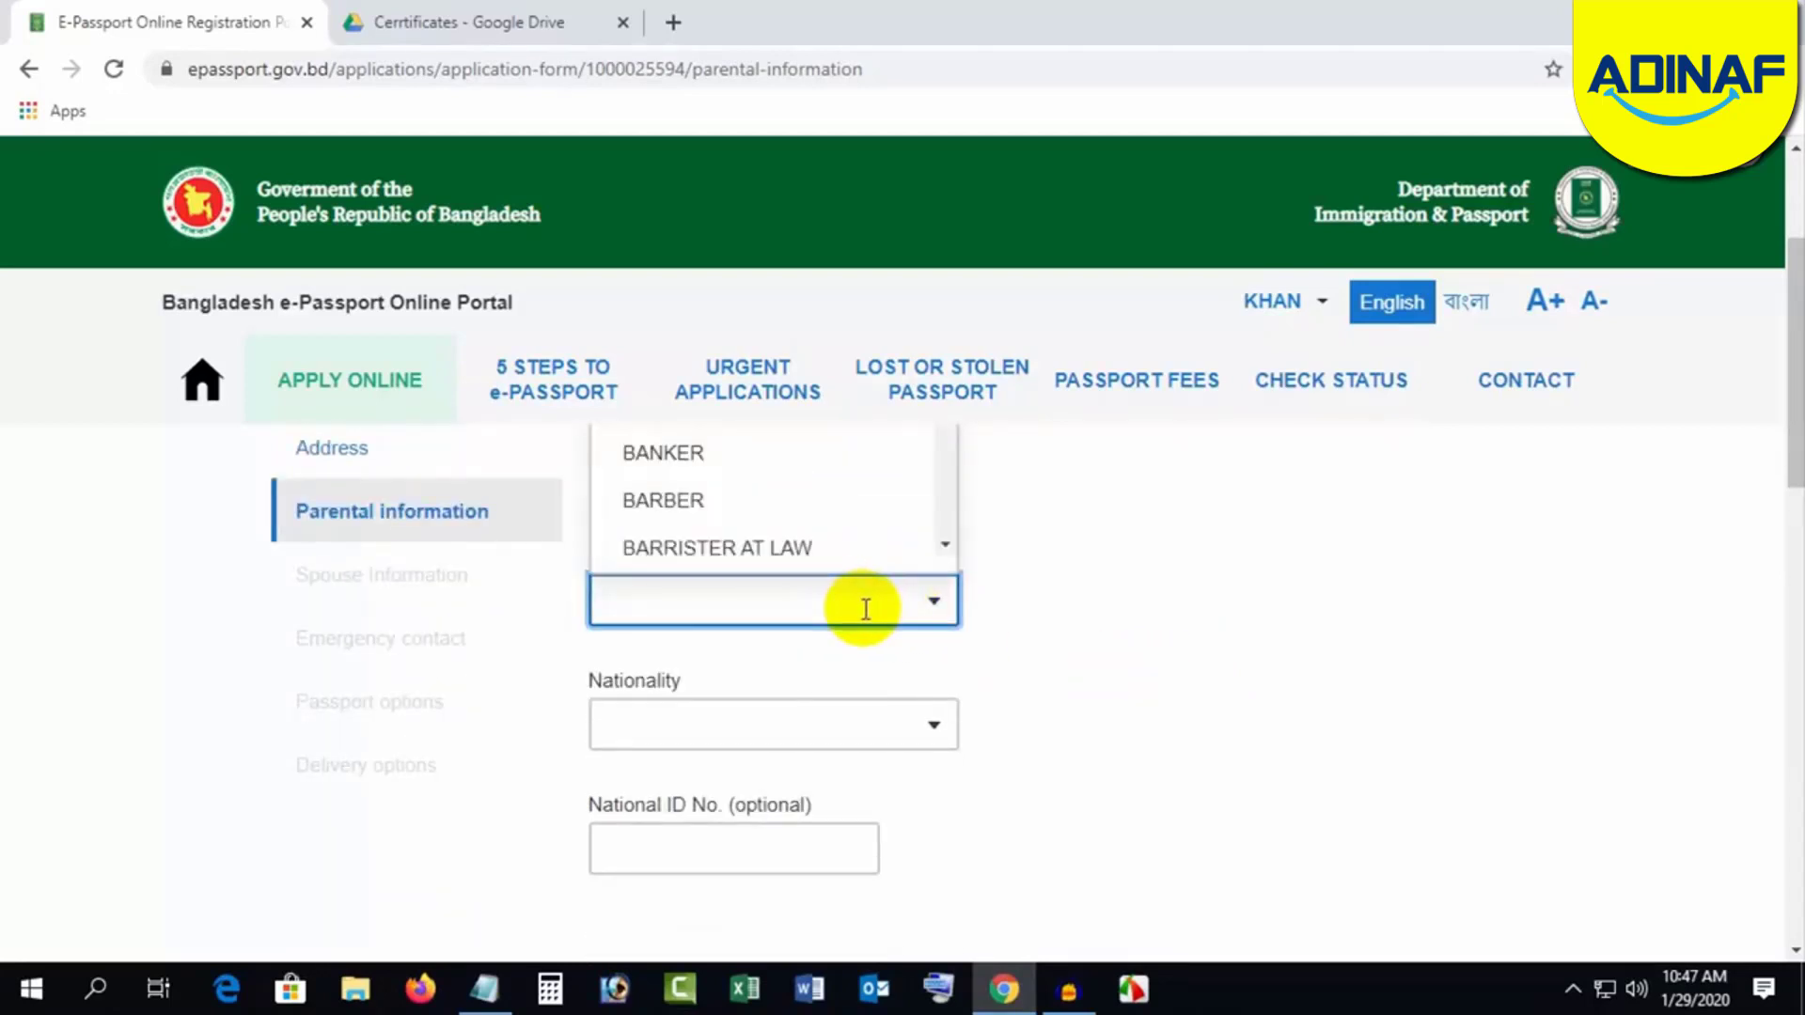
pyautogui.write('R')
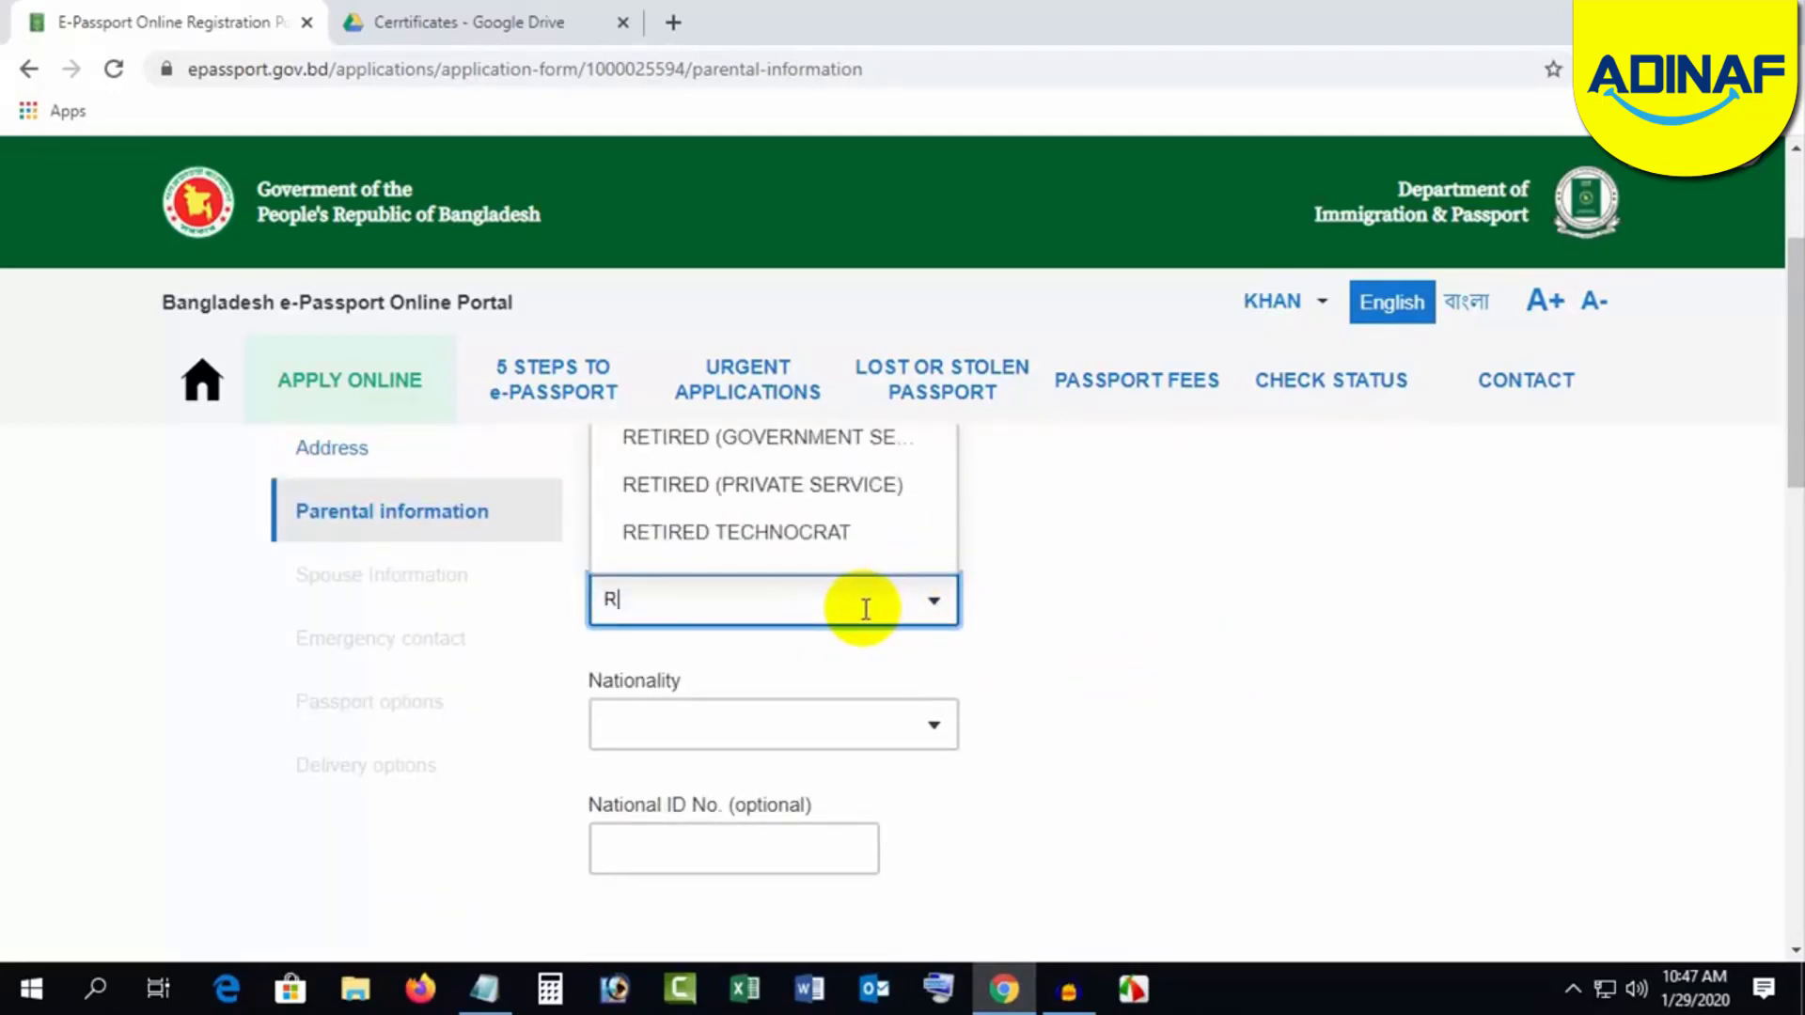
pyautogui.write('E')
pyautogui.scroll(1, 1108, 662)
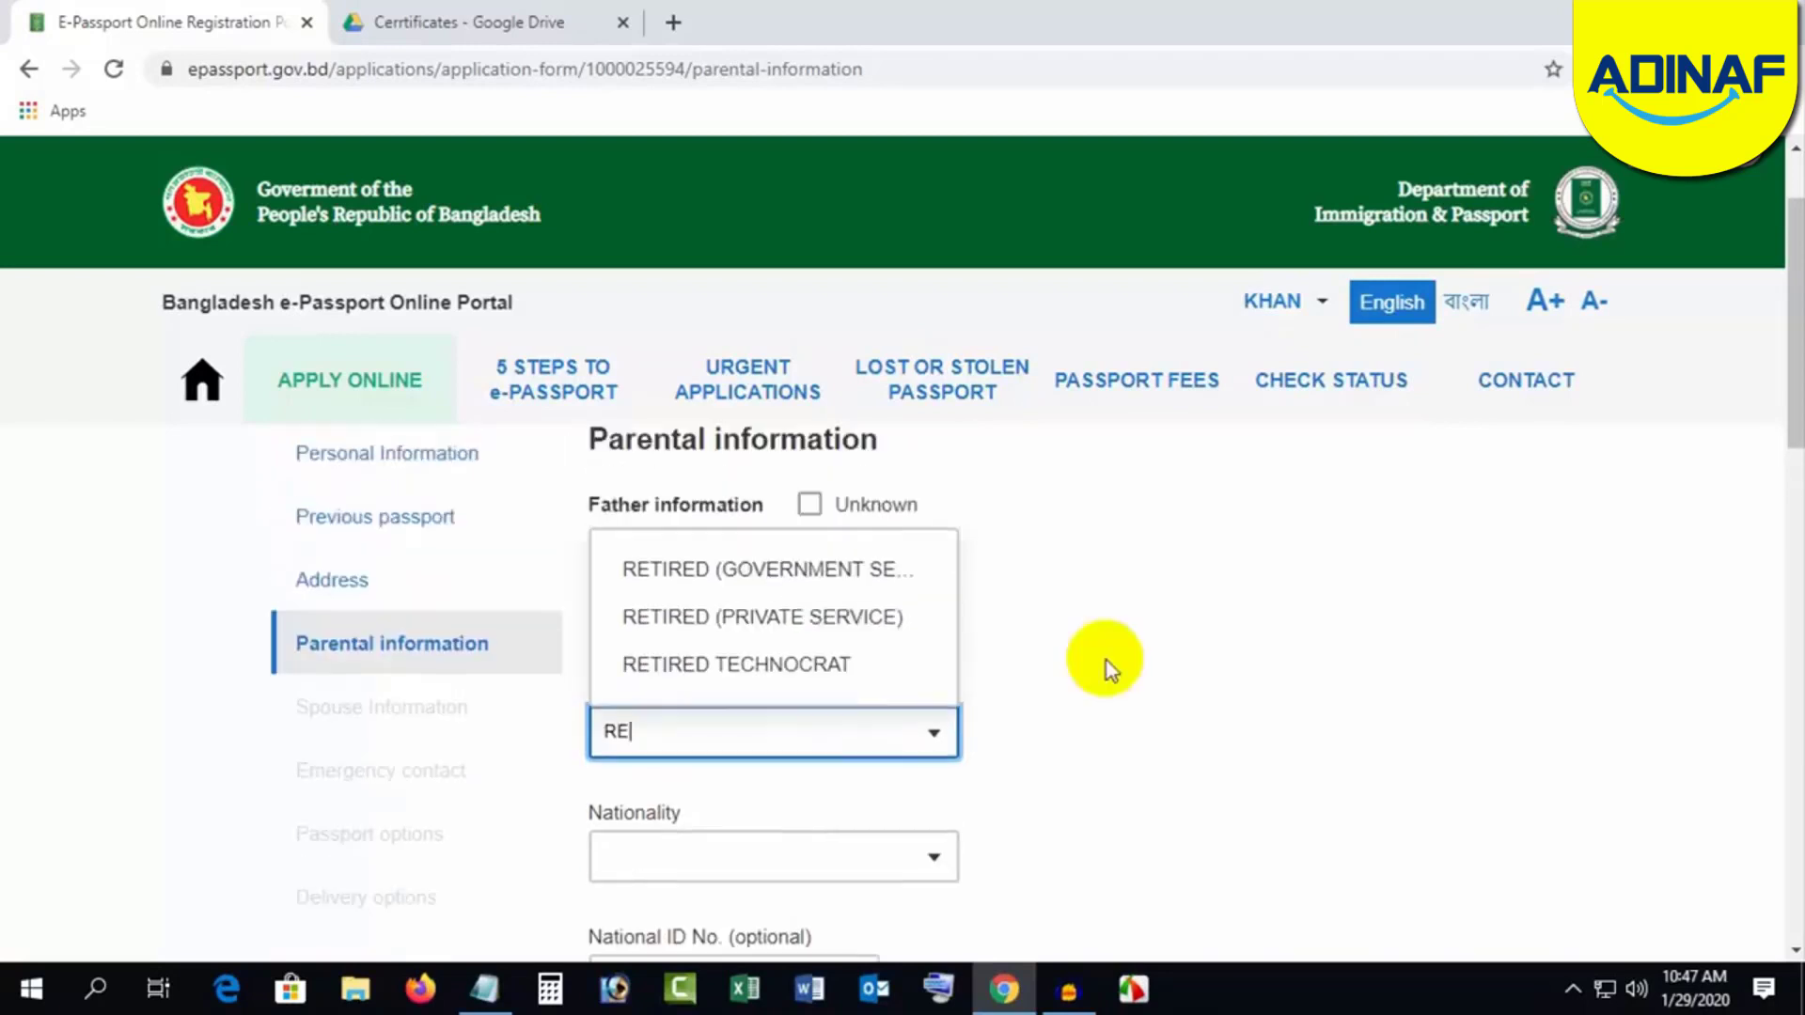
pyautogui.click(786, 568)
pyautogui.scroll(-1, 1056, 730)
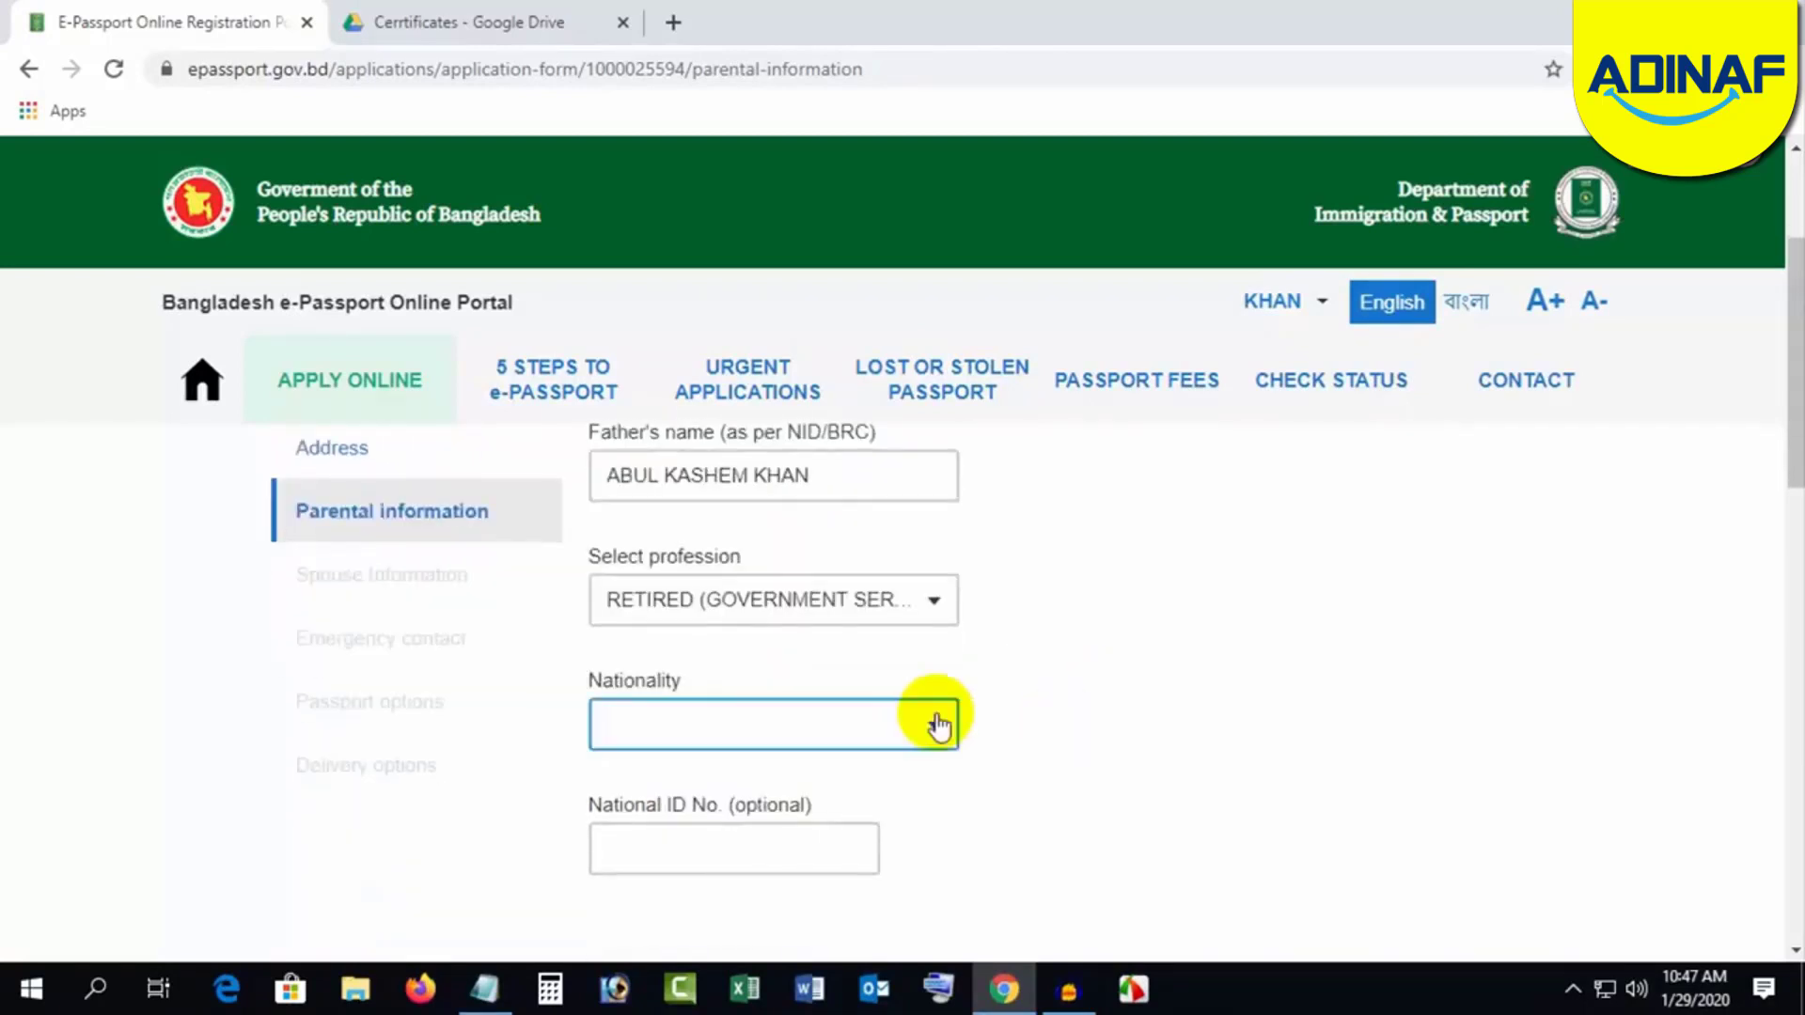
pyautogui.click(797, 726)
pyautogui.write('BA')
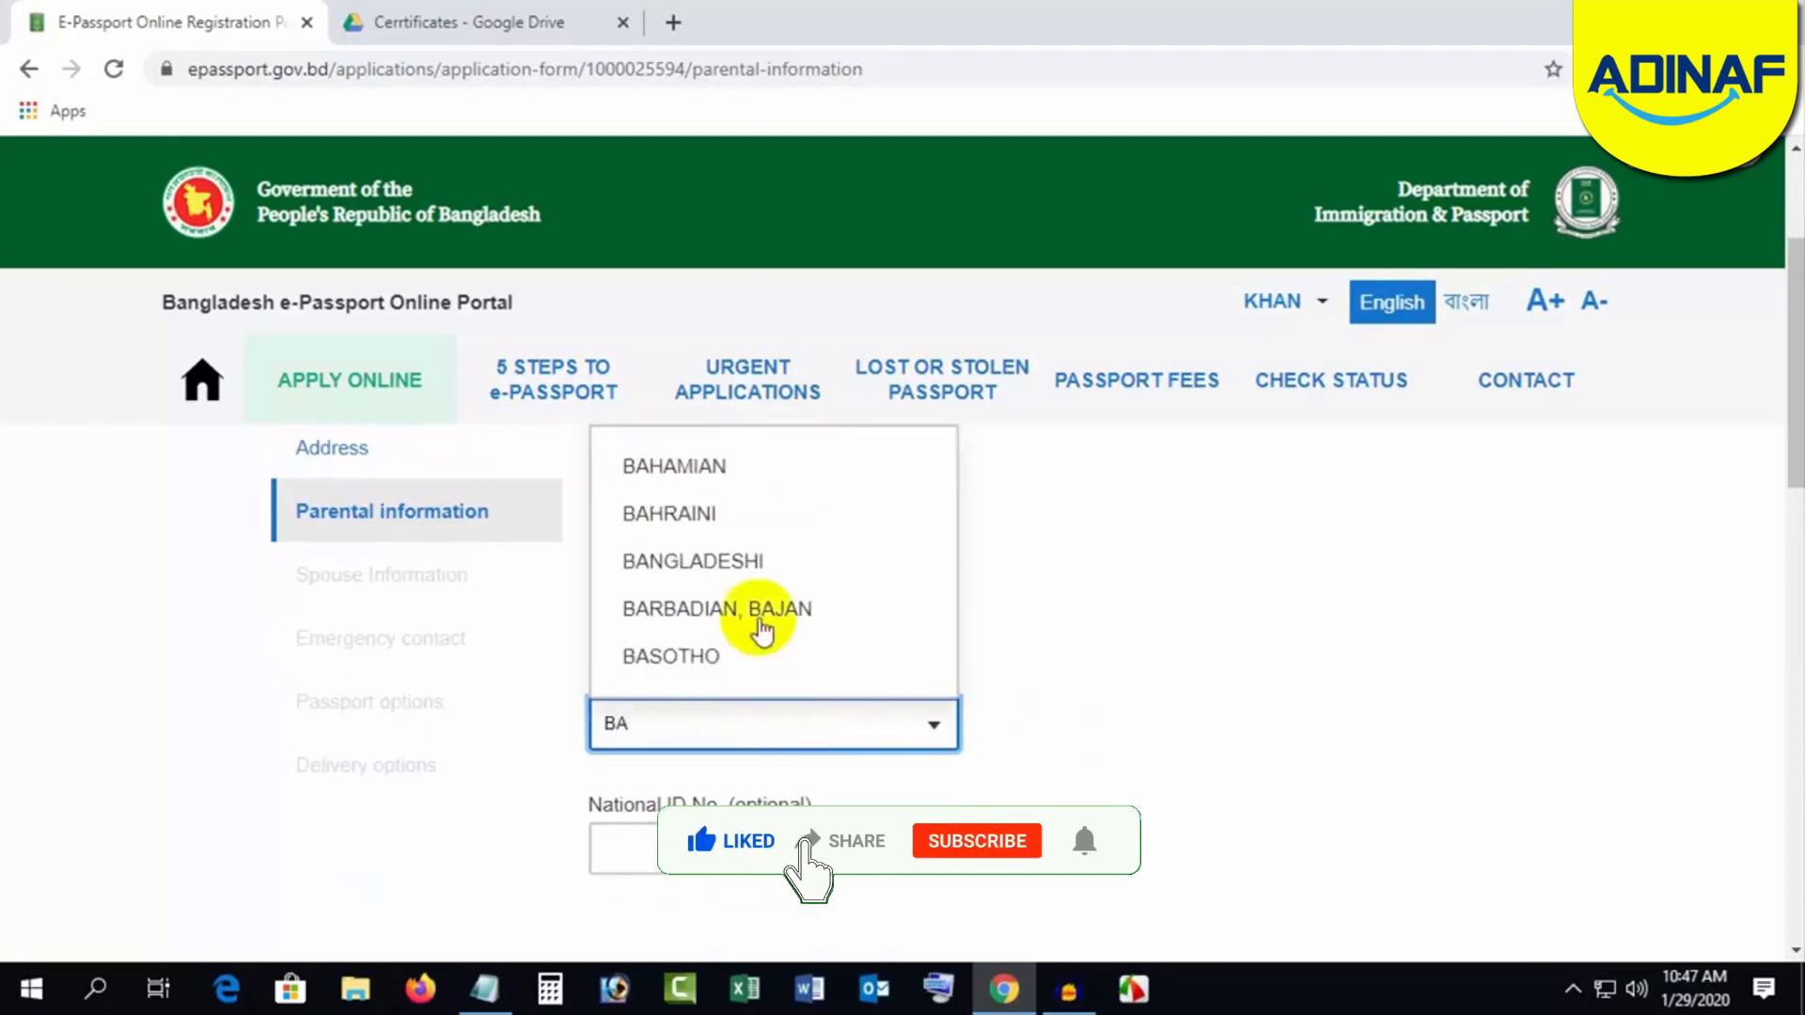
pyautogui.click(743, 561)
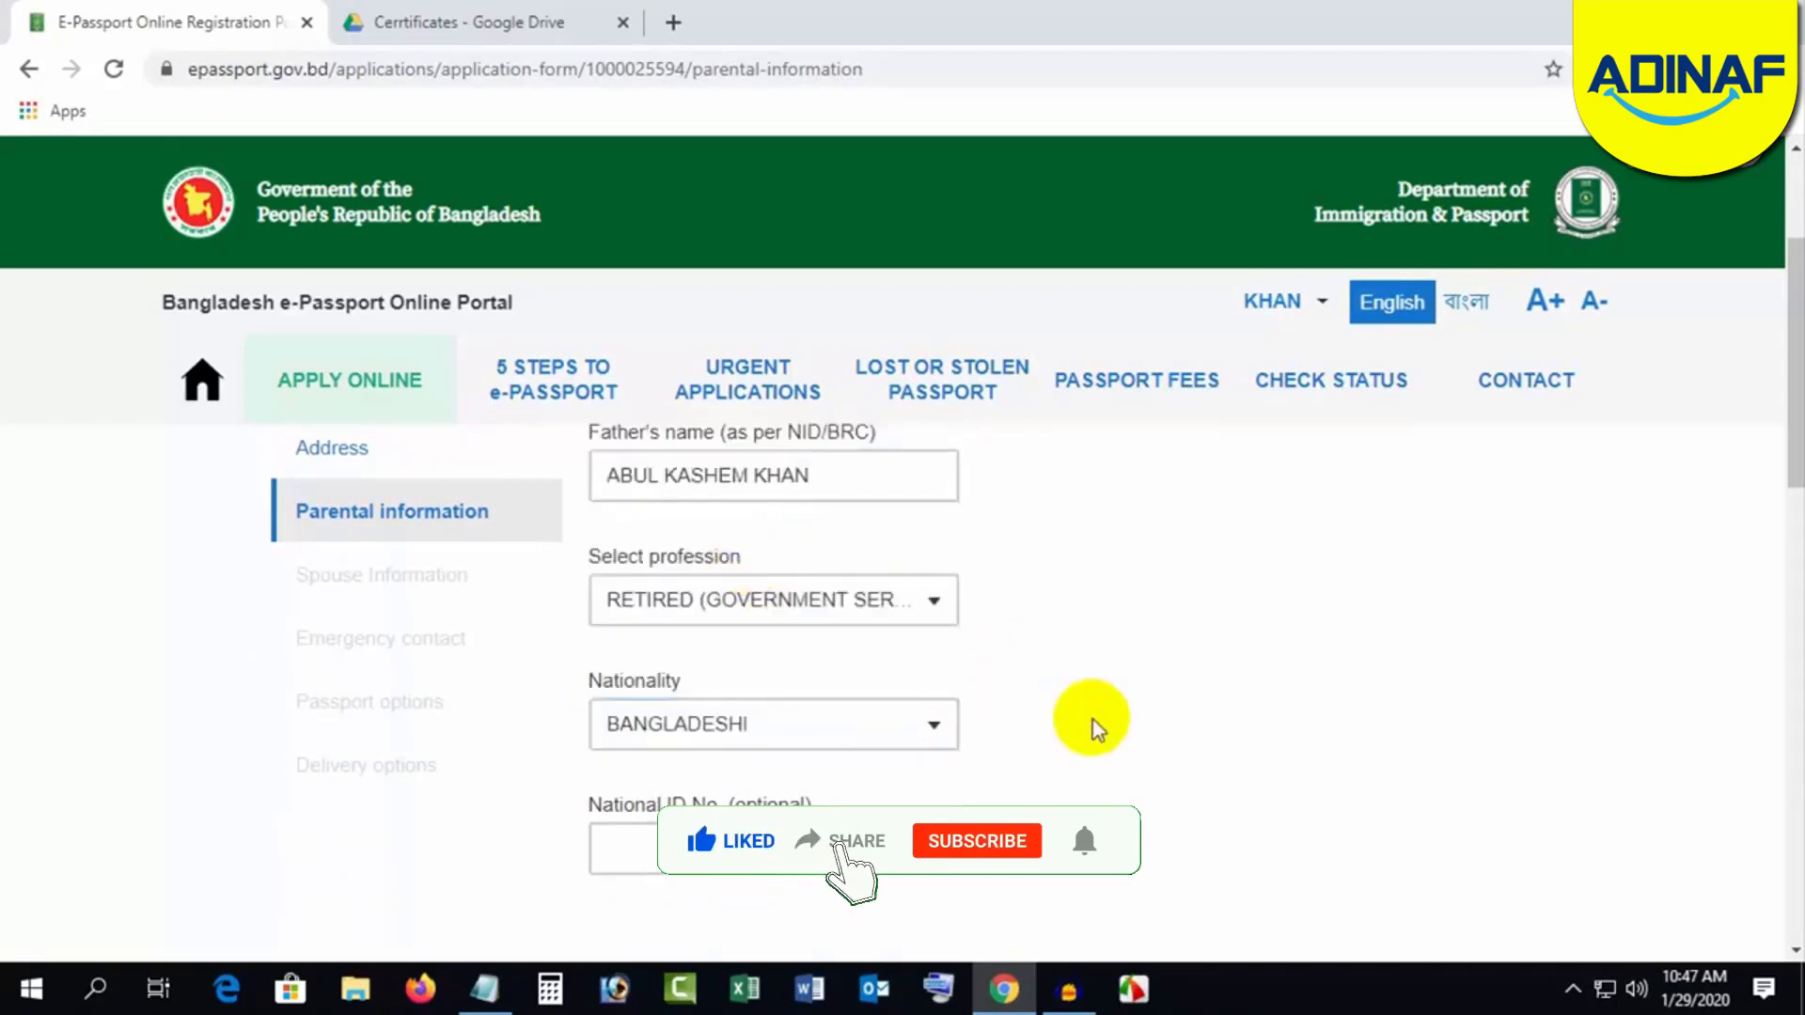
pyautogui.scroll(-1, 1097, 725)
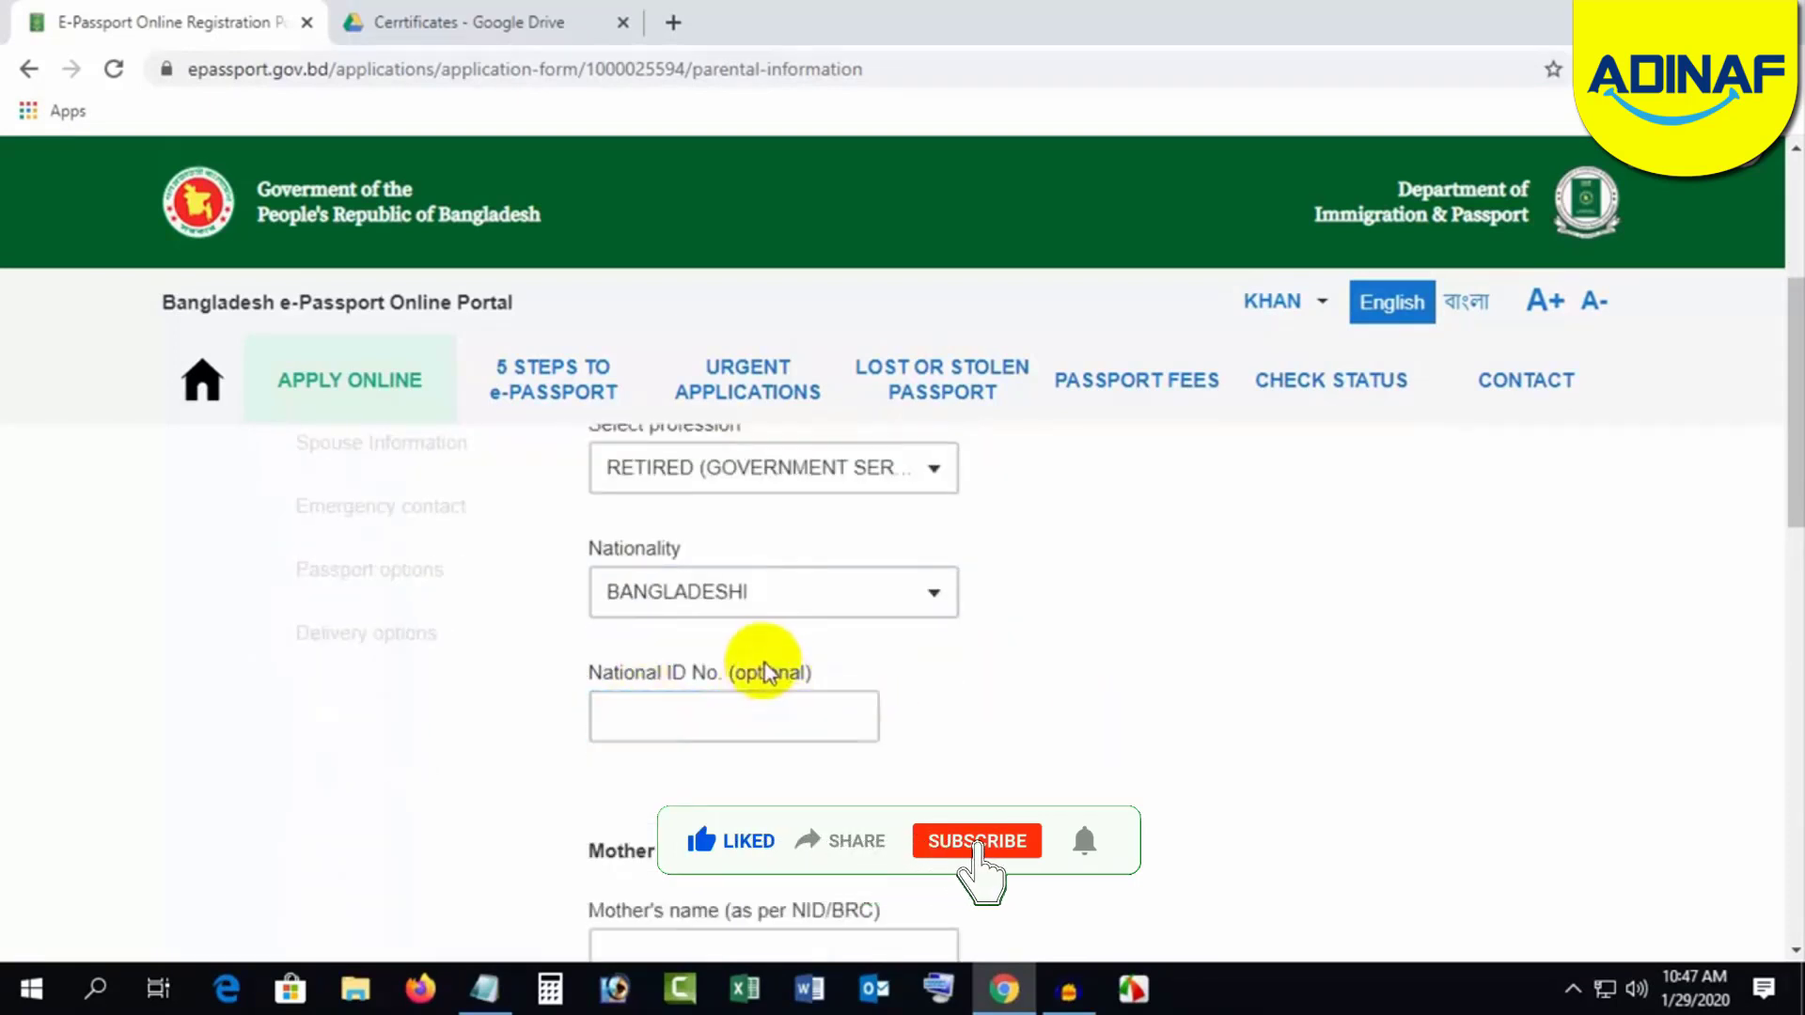
pyautogui.scroll(-2, 1081, 777)
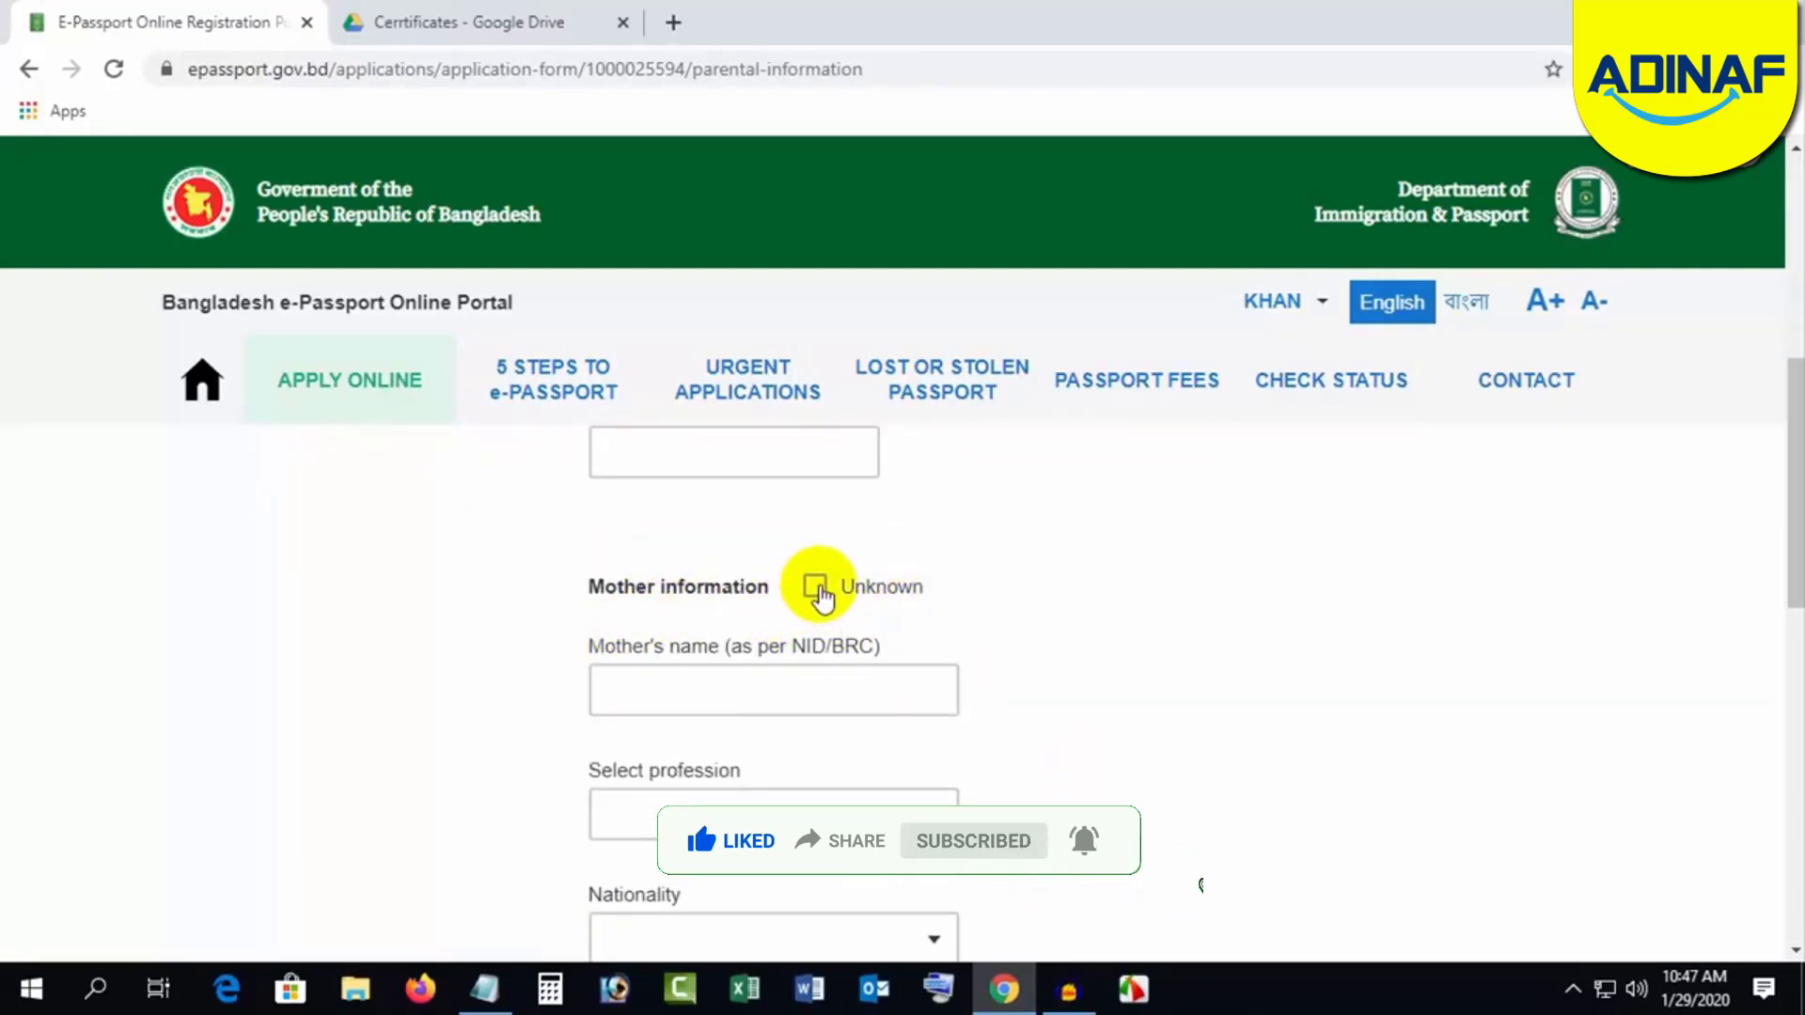
# Step: Enter the mother's name with profession HOUSE WIFE and nationality BANGLADESHI
pyautogui.click(663, 698)
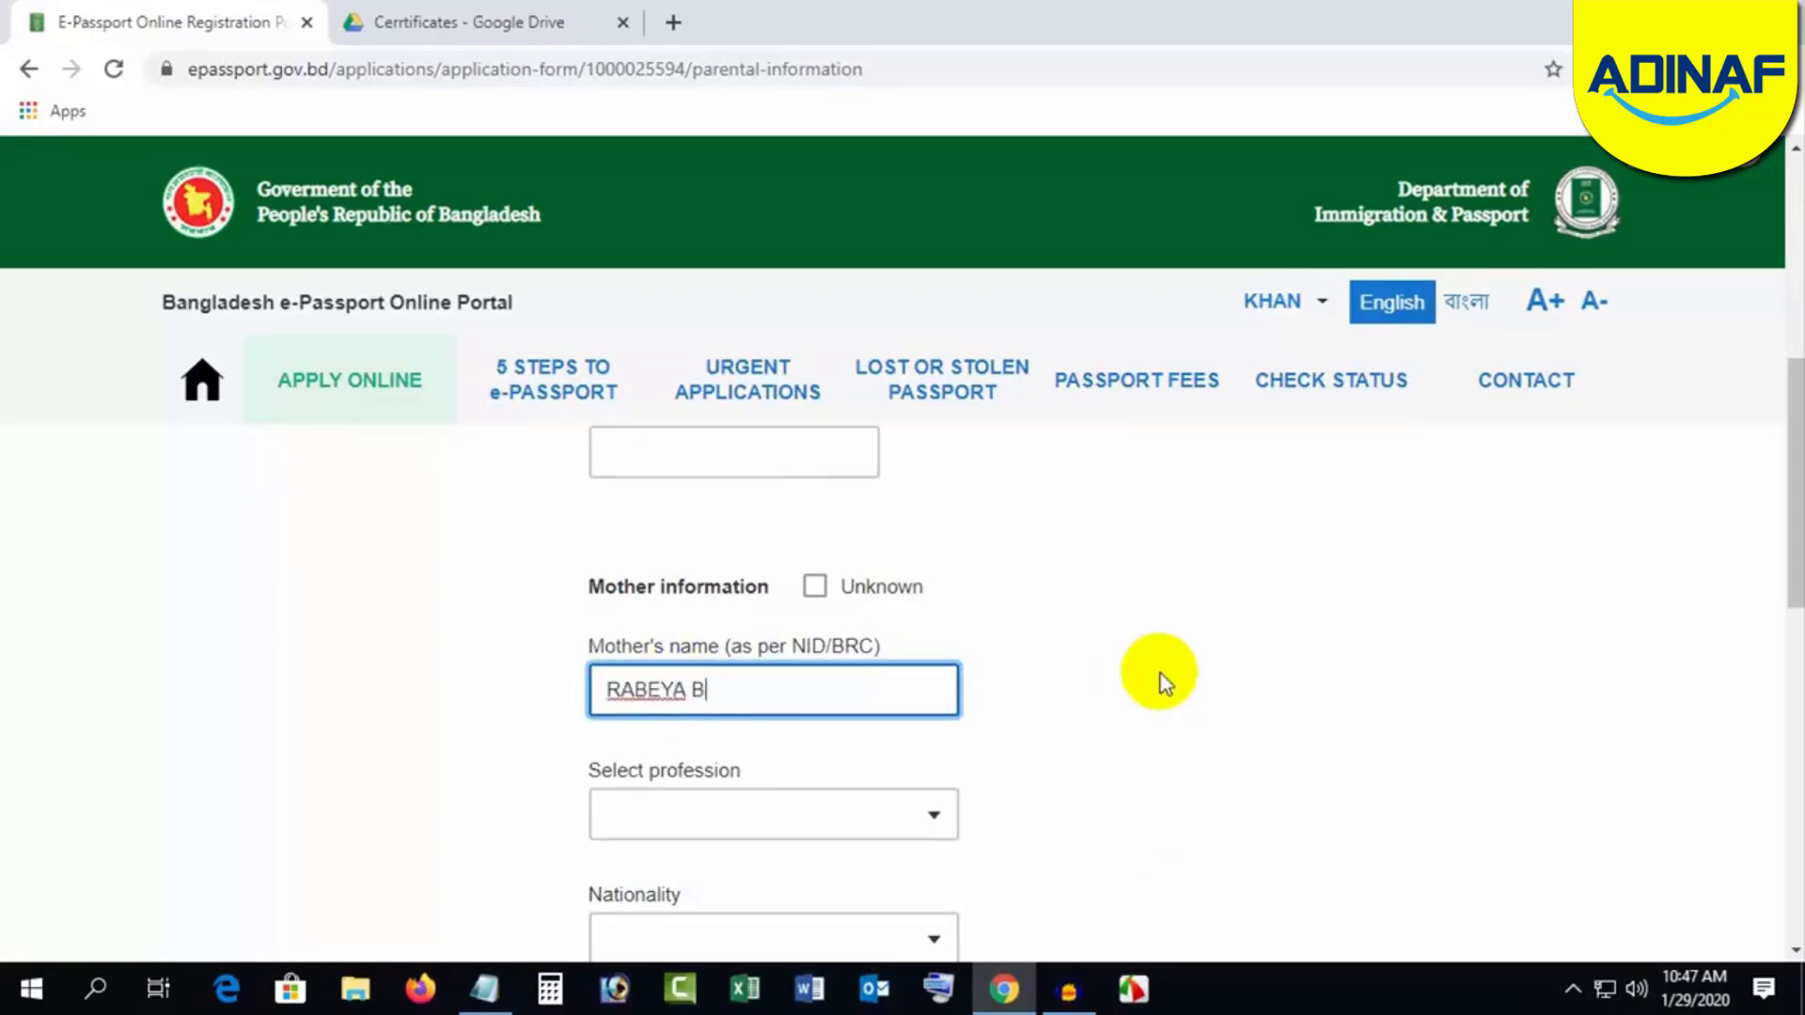
pyautogui.click(1160, 674)
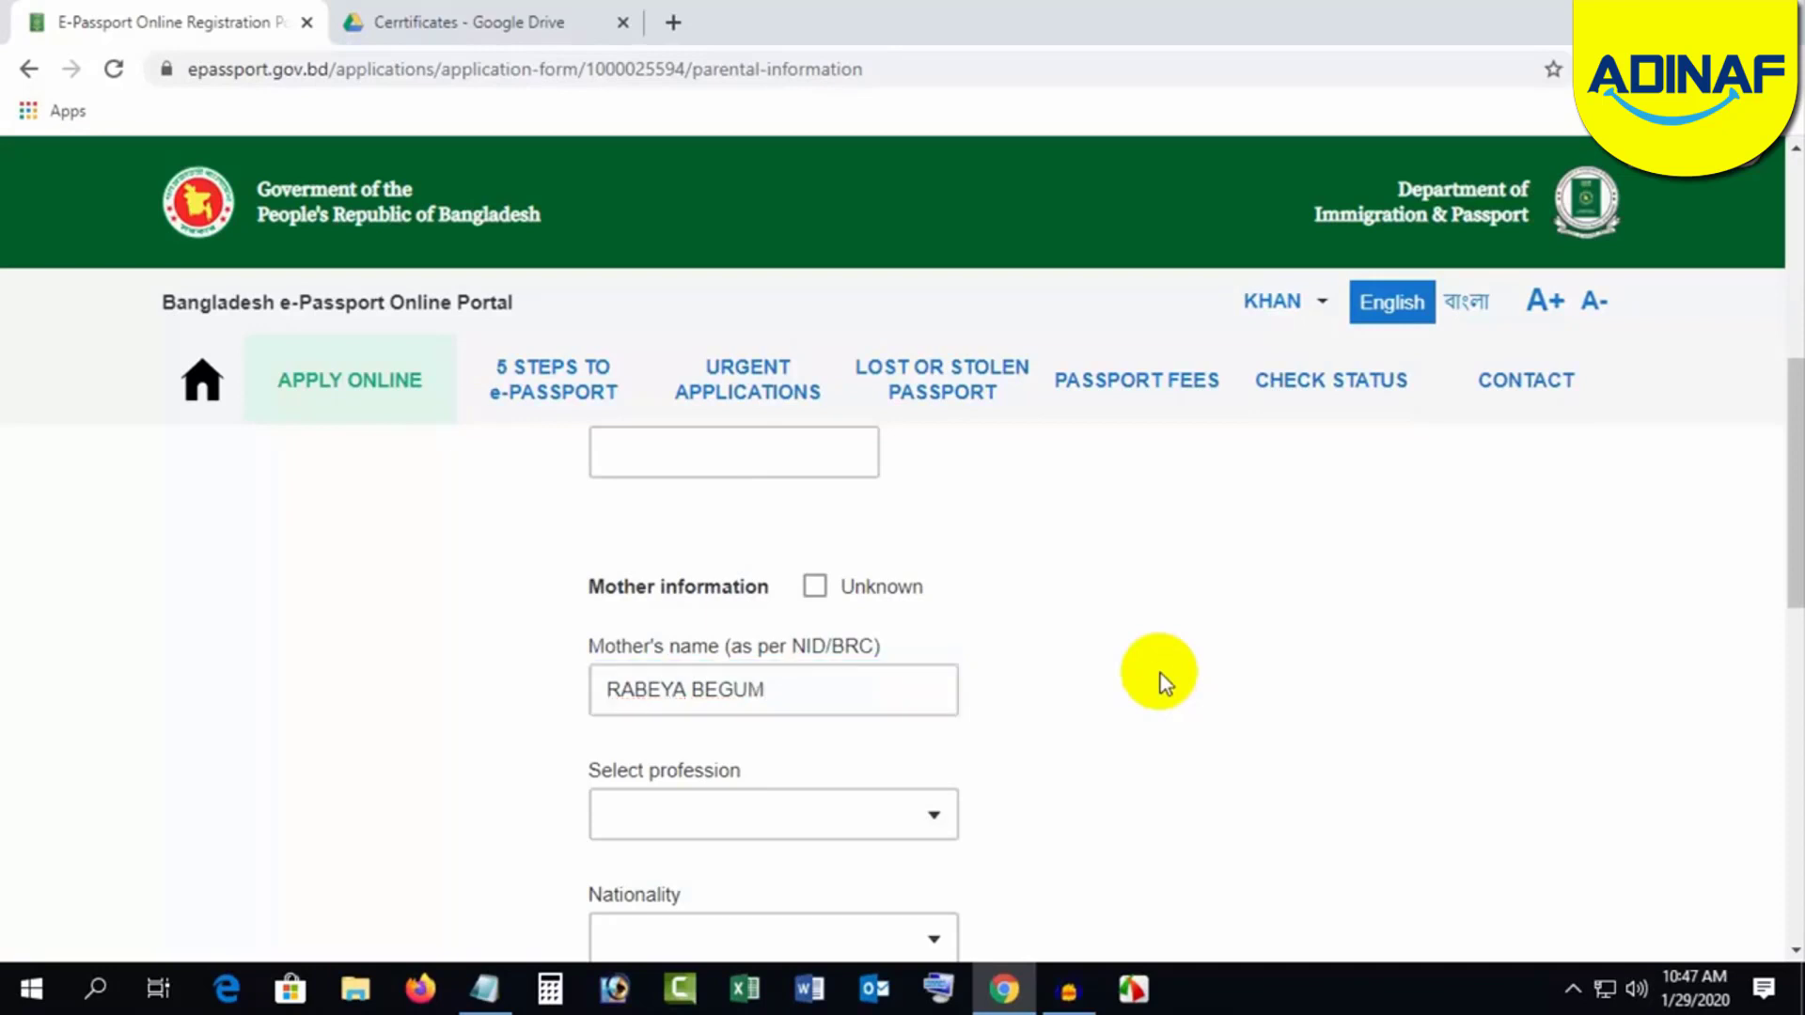
pyautogui.click(717, 810)
pyautogui.write('HO')
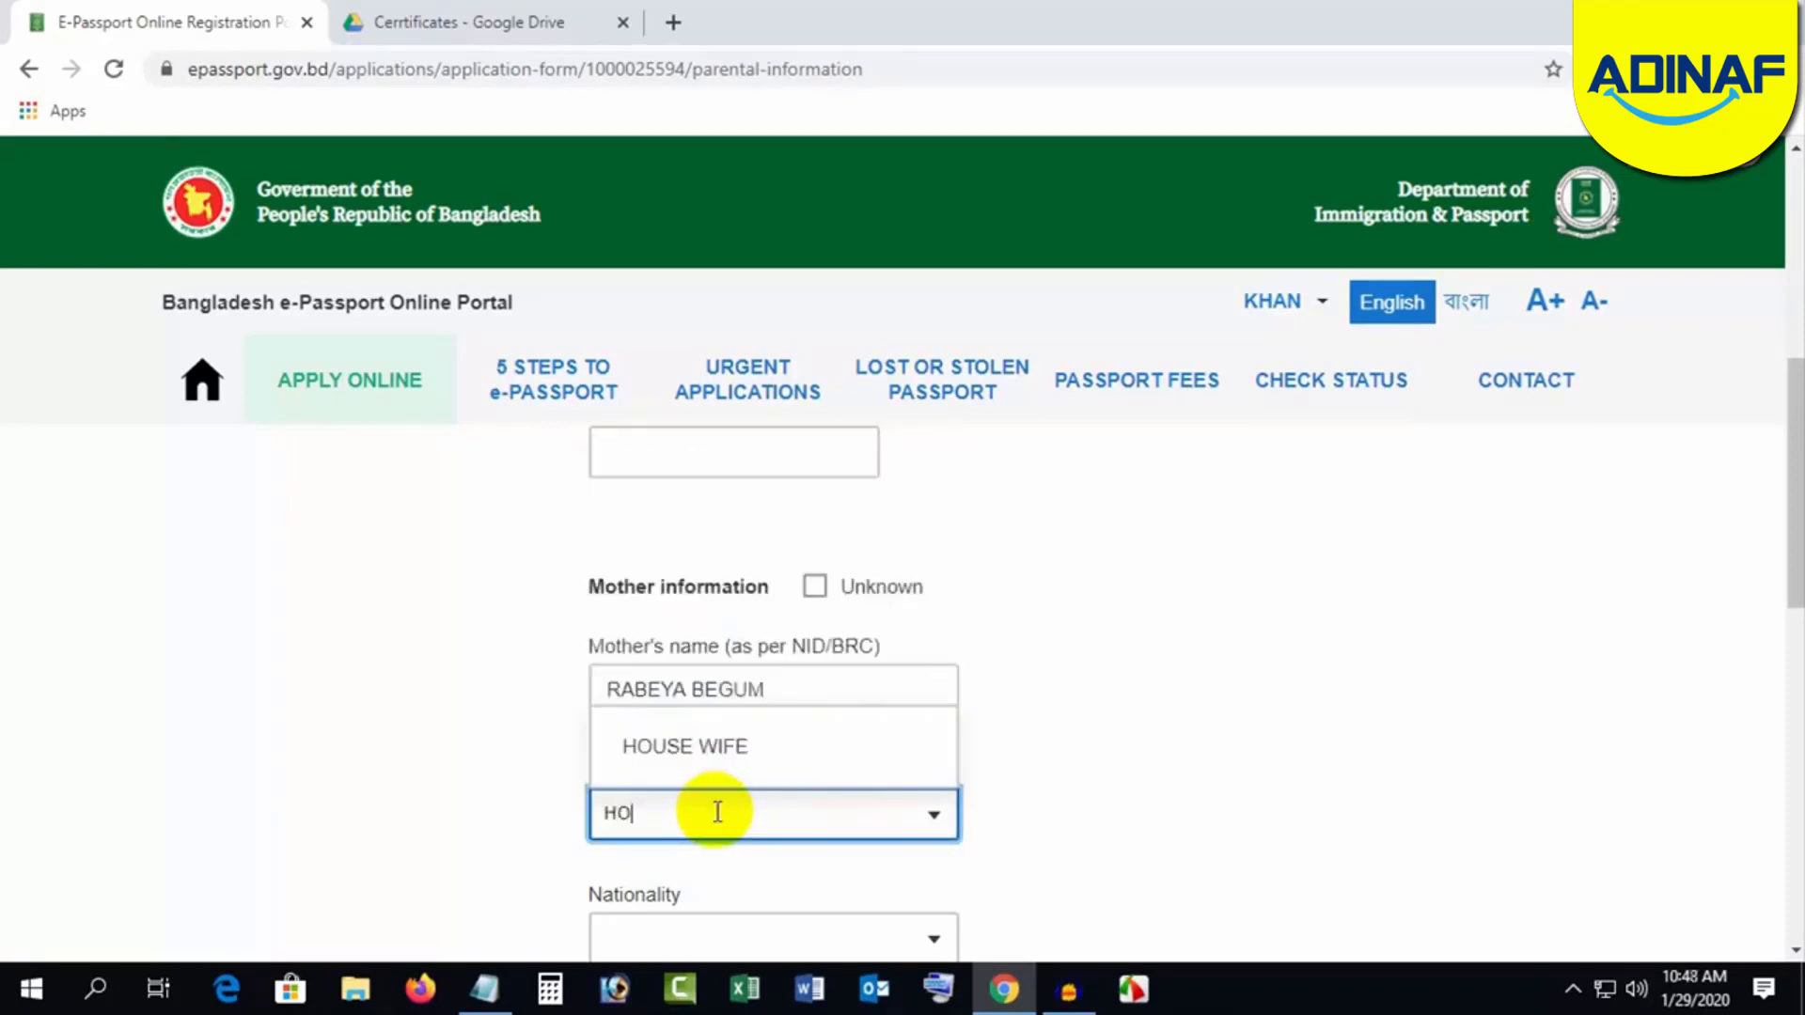
pyautogui.click(715, 776)
pyautogui.press('Tab')
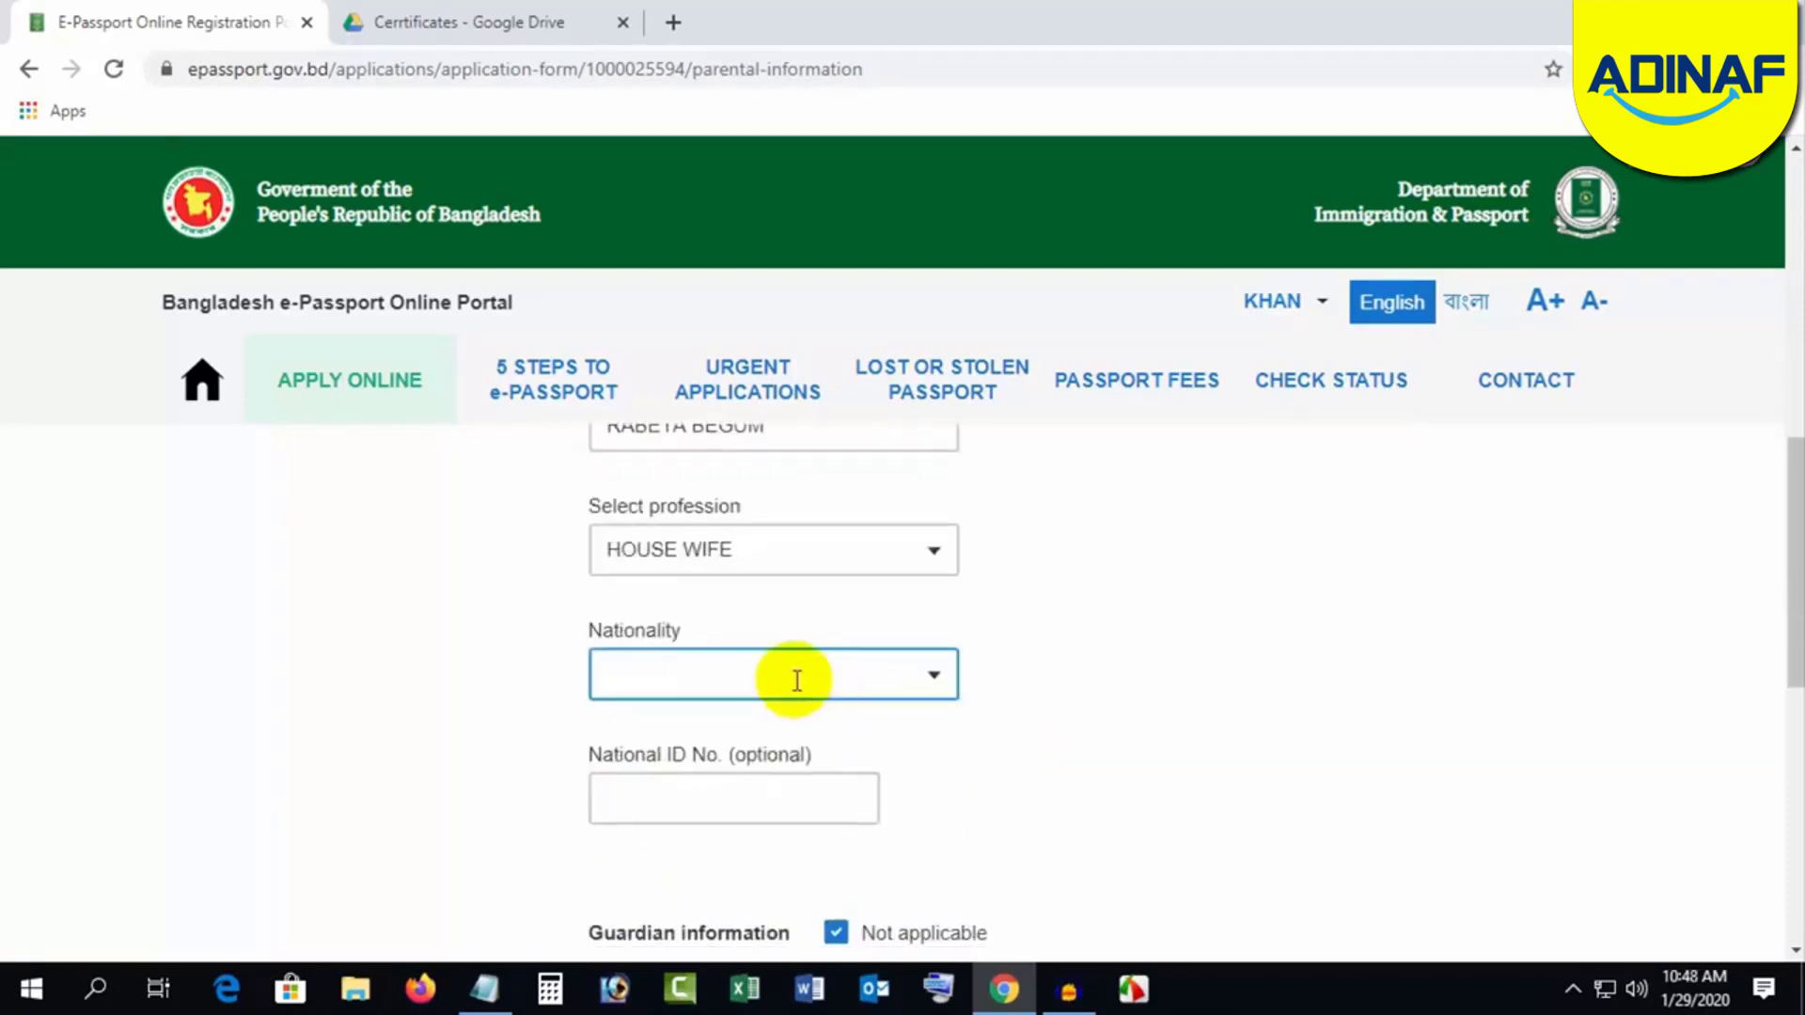
pyautogui.click(785, 675)
pyautogui.write('B')
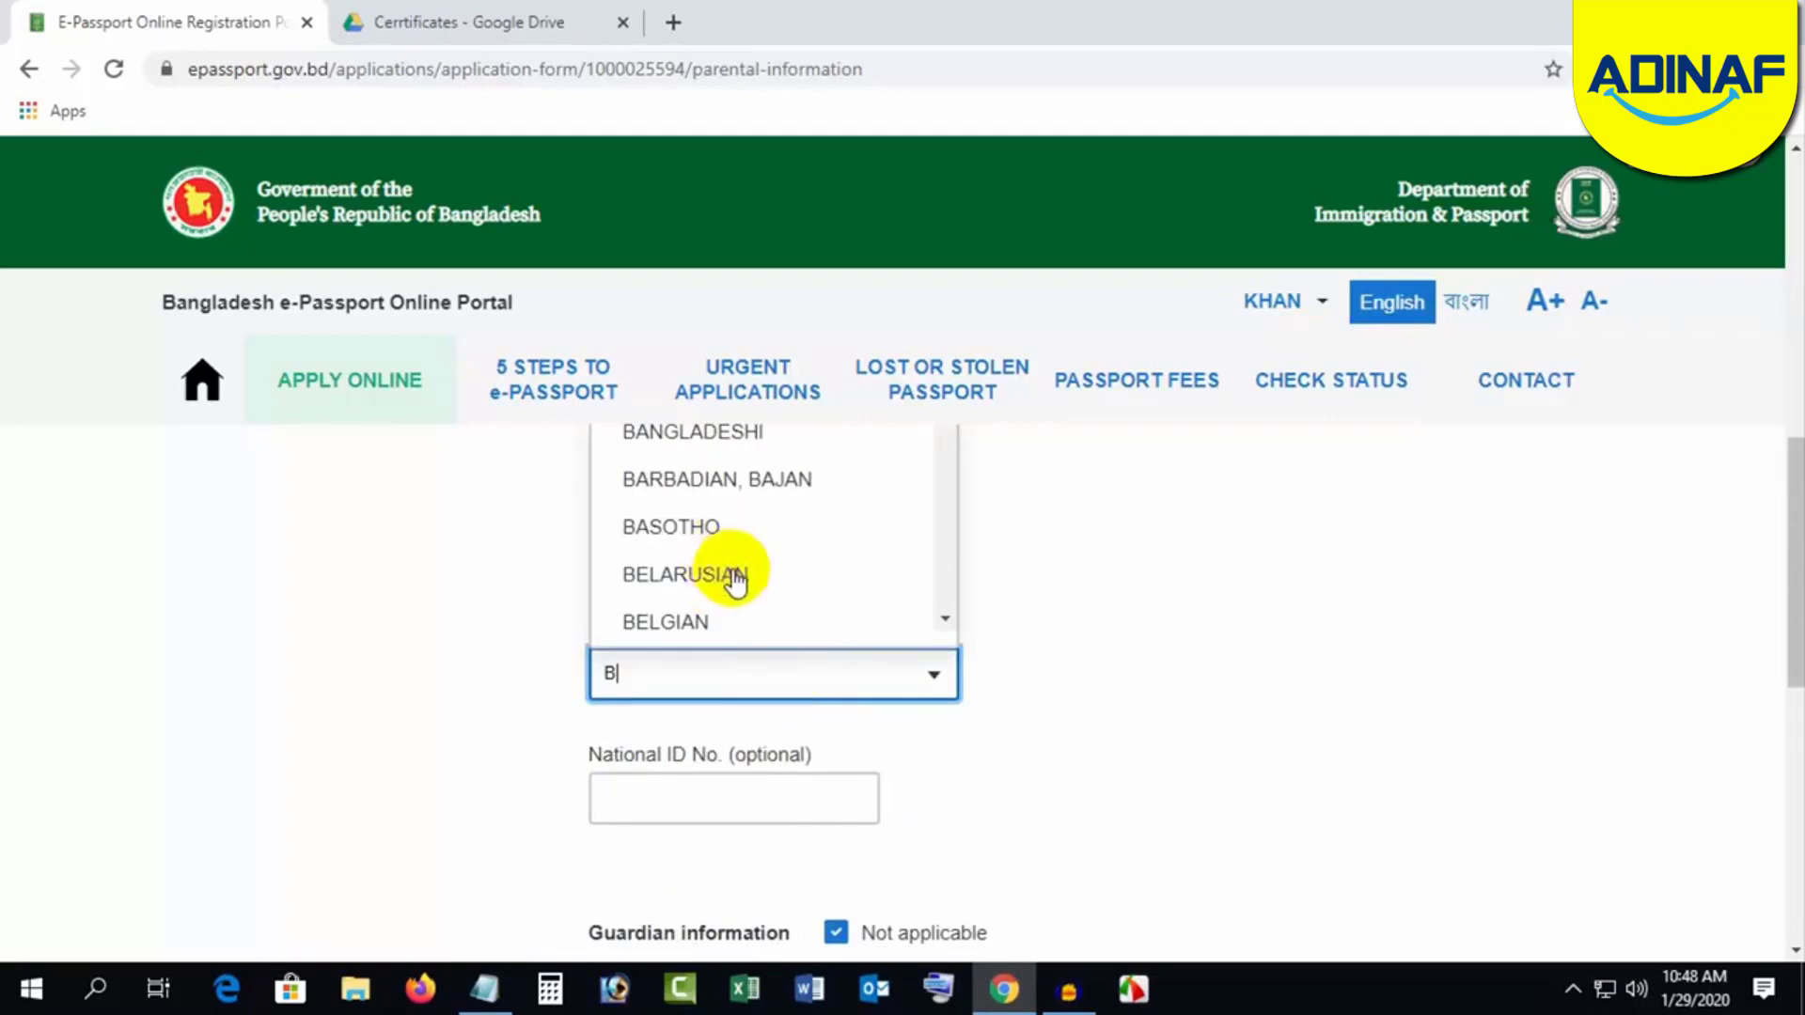
pyautogui.click(709, 433)
pyautogui.press('Tab')
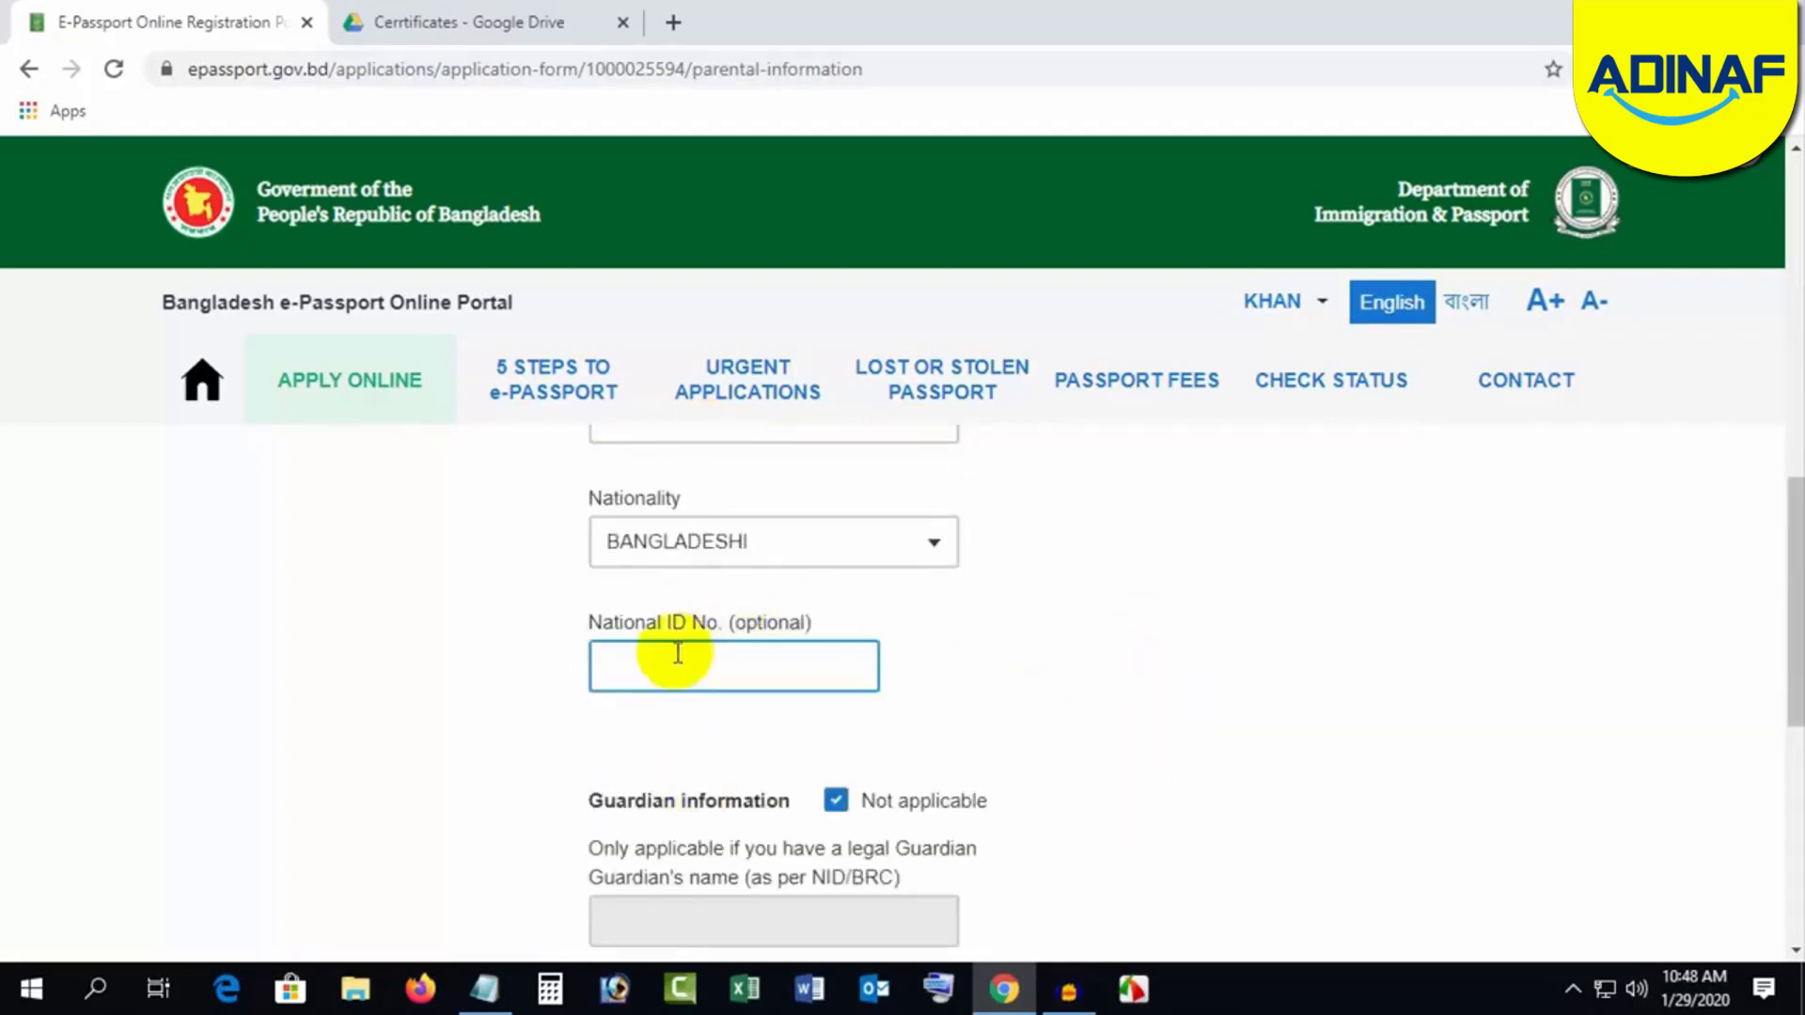
pyautogui.click(1152, 665)
# Step: Keep guardian information marked Not applicable and save the parental information
pyautogui.scroll(-1, 1161, 670)
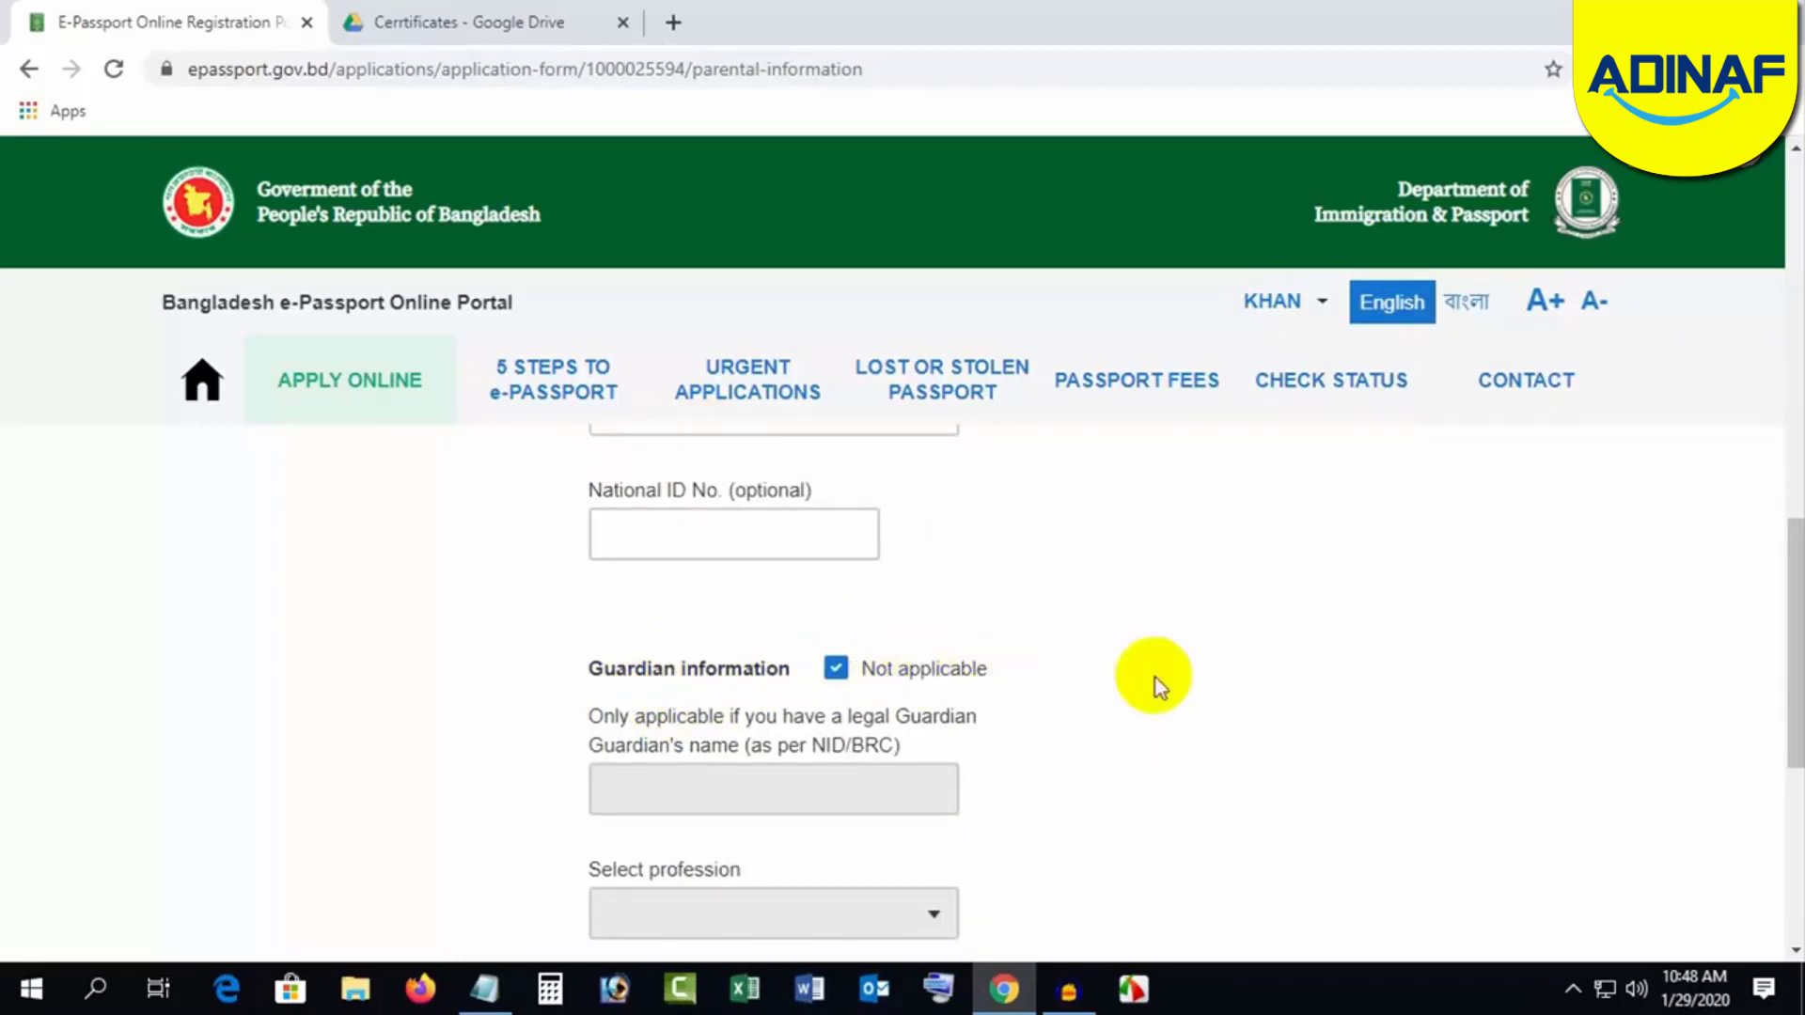
pyautogui.scroll(-1, 1155, 678)
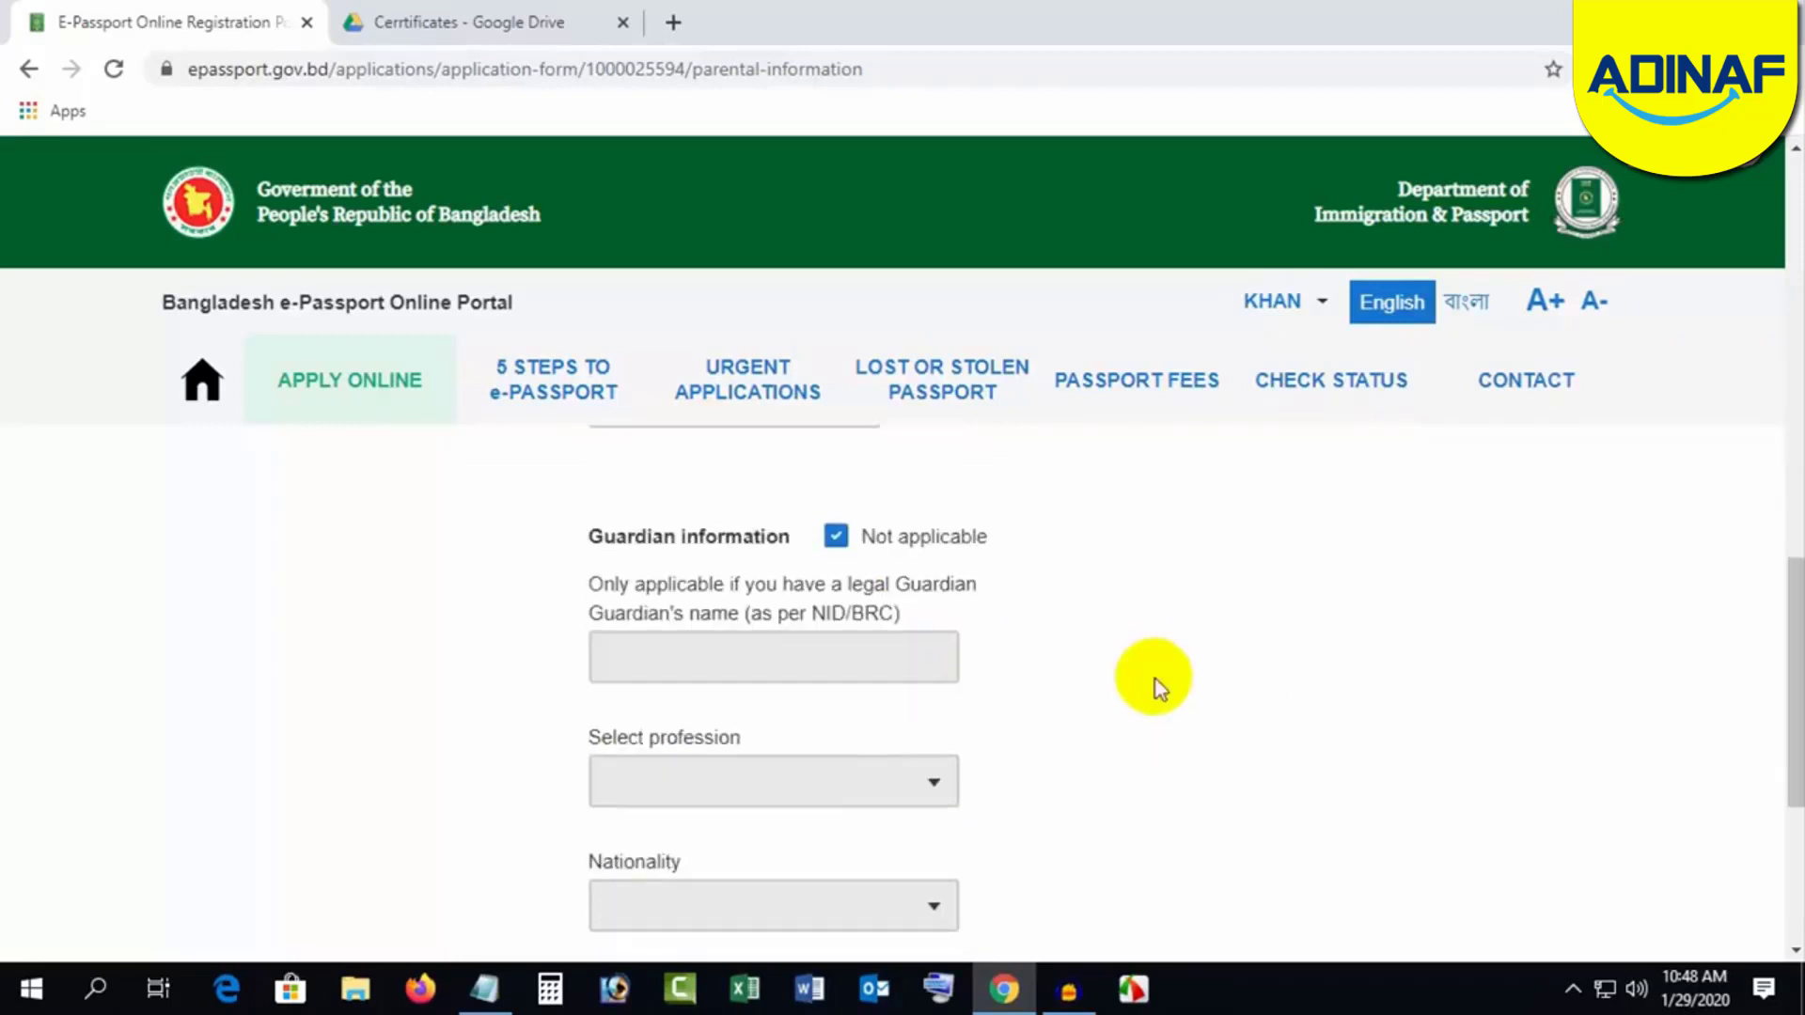
pyautogui.click(836, 537)
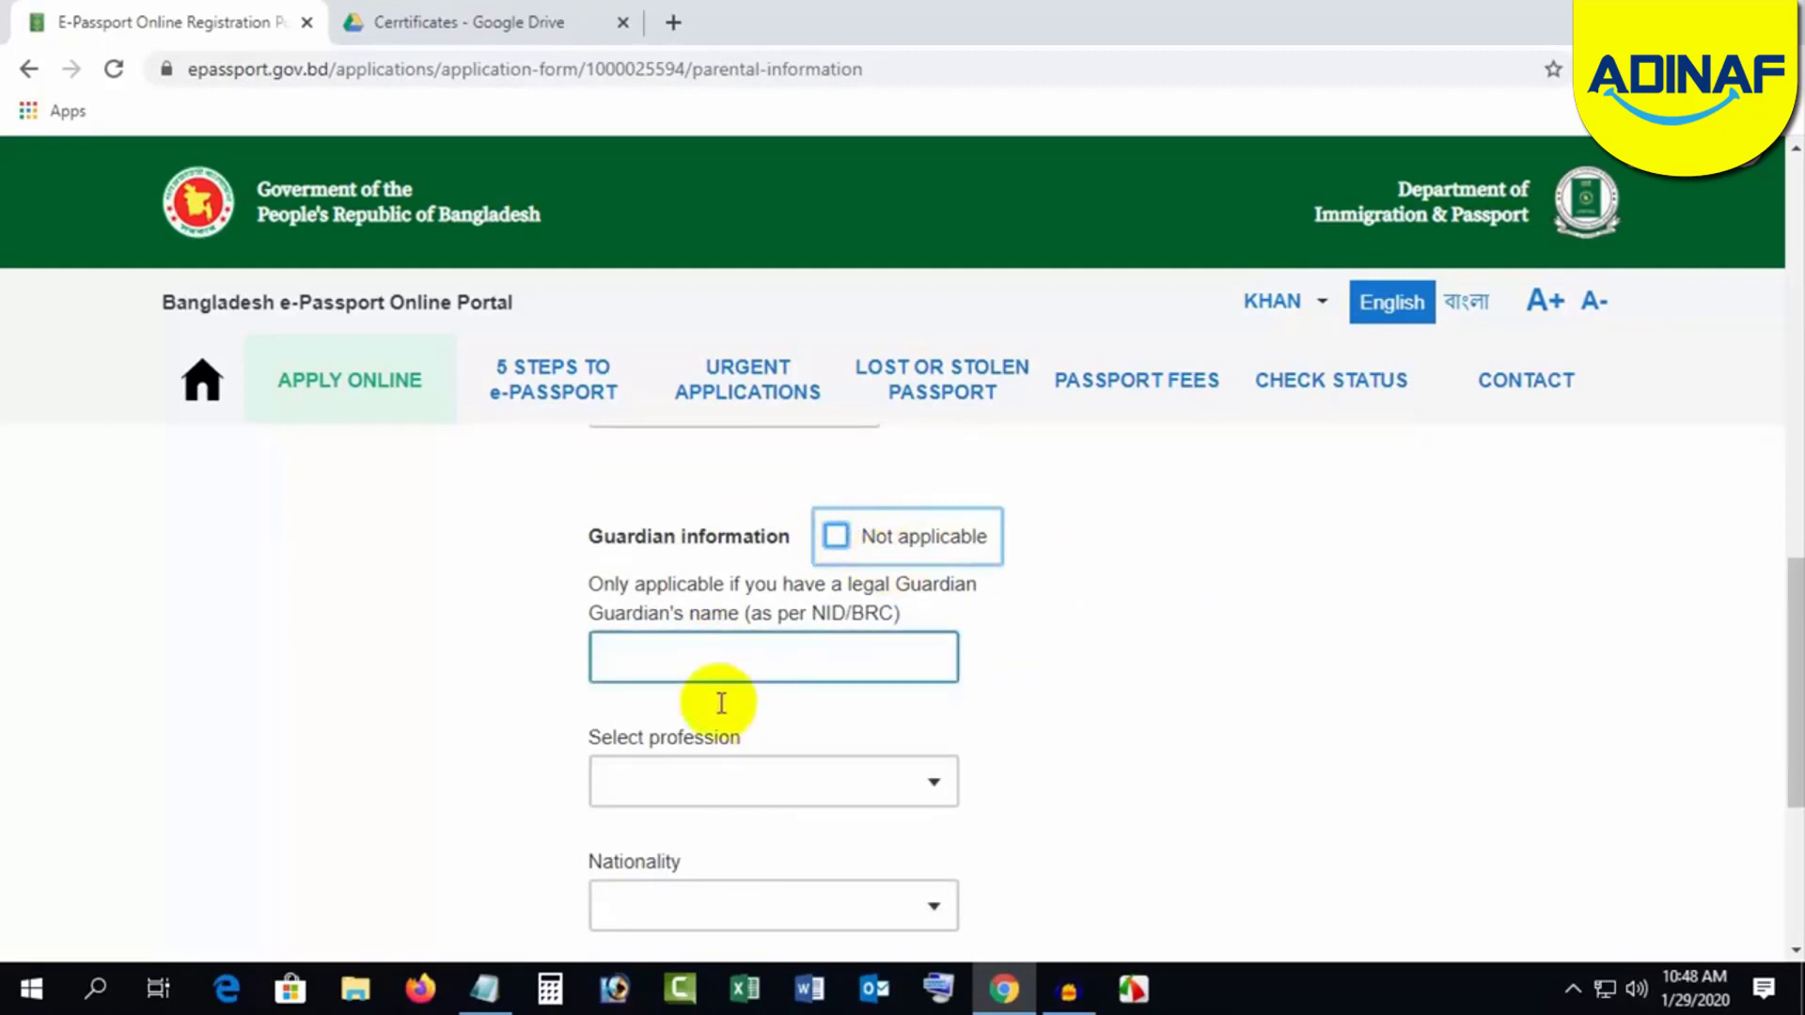
pyautogui.click(1102, 590)
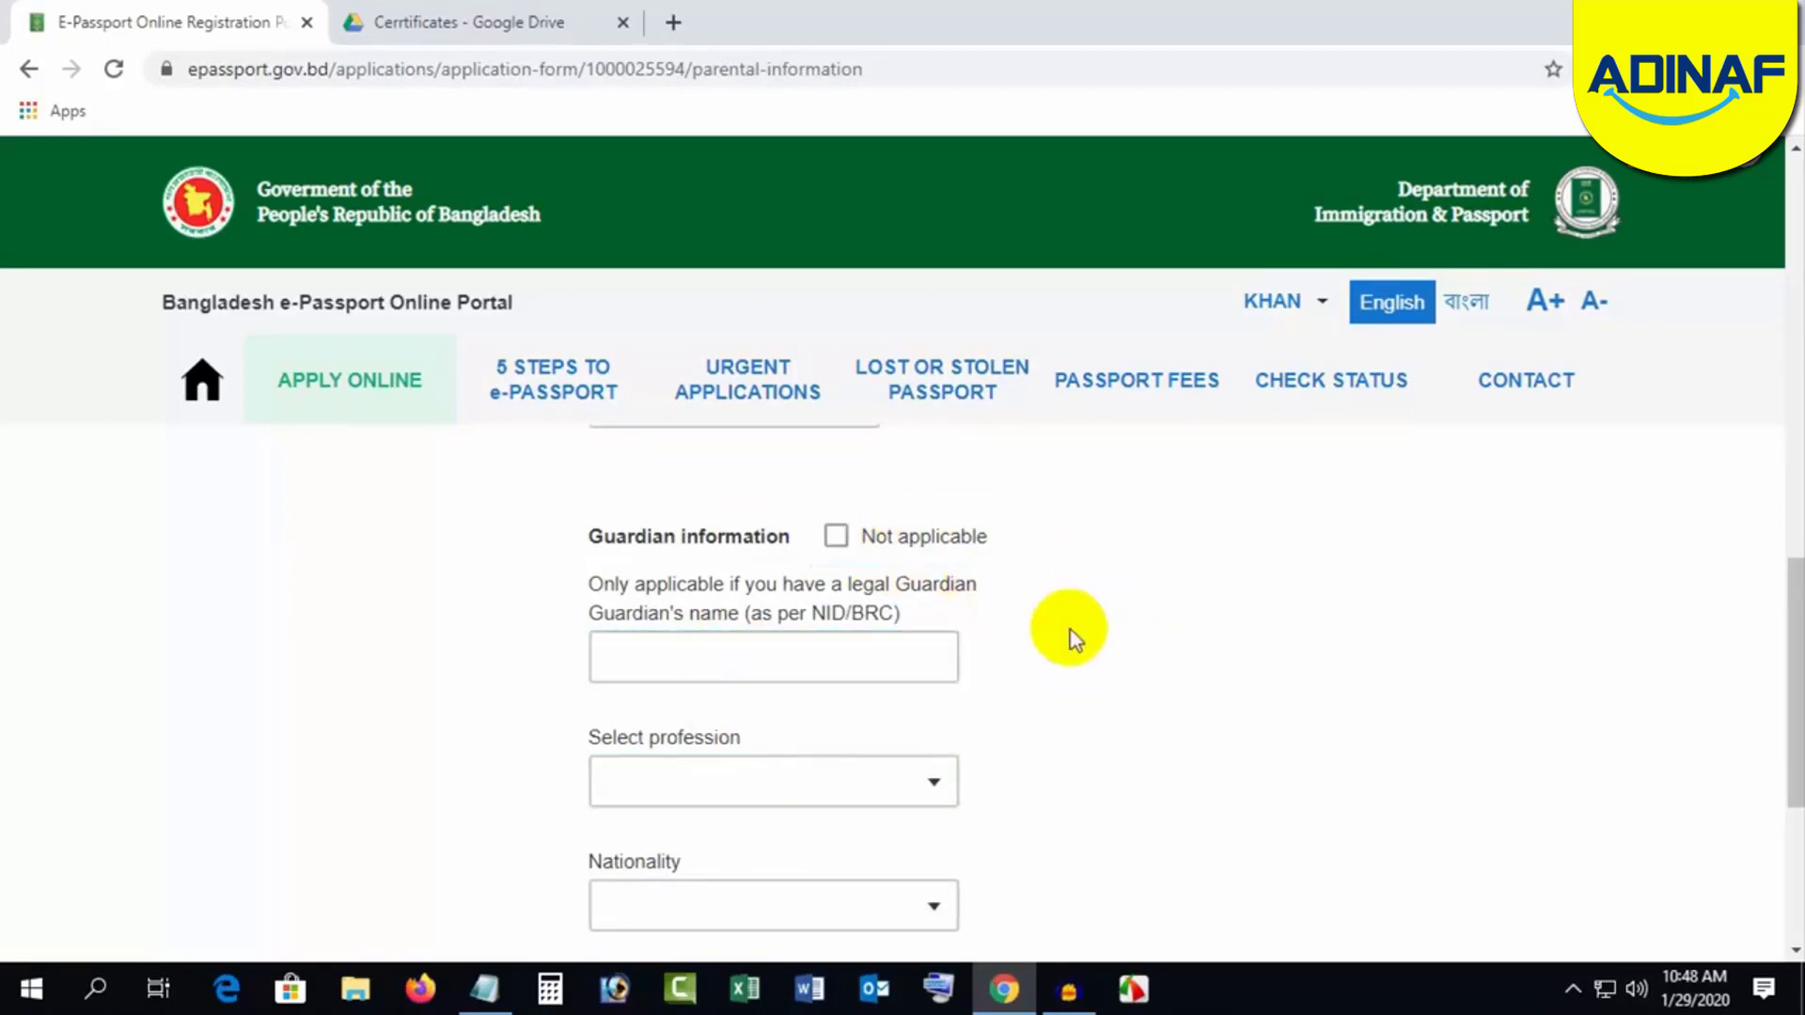
pyautogui.click(836, 537)
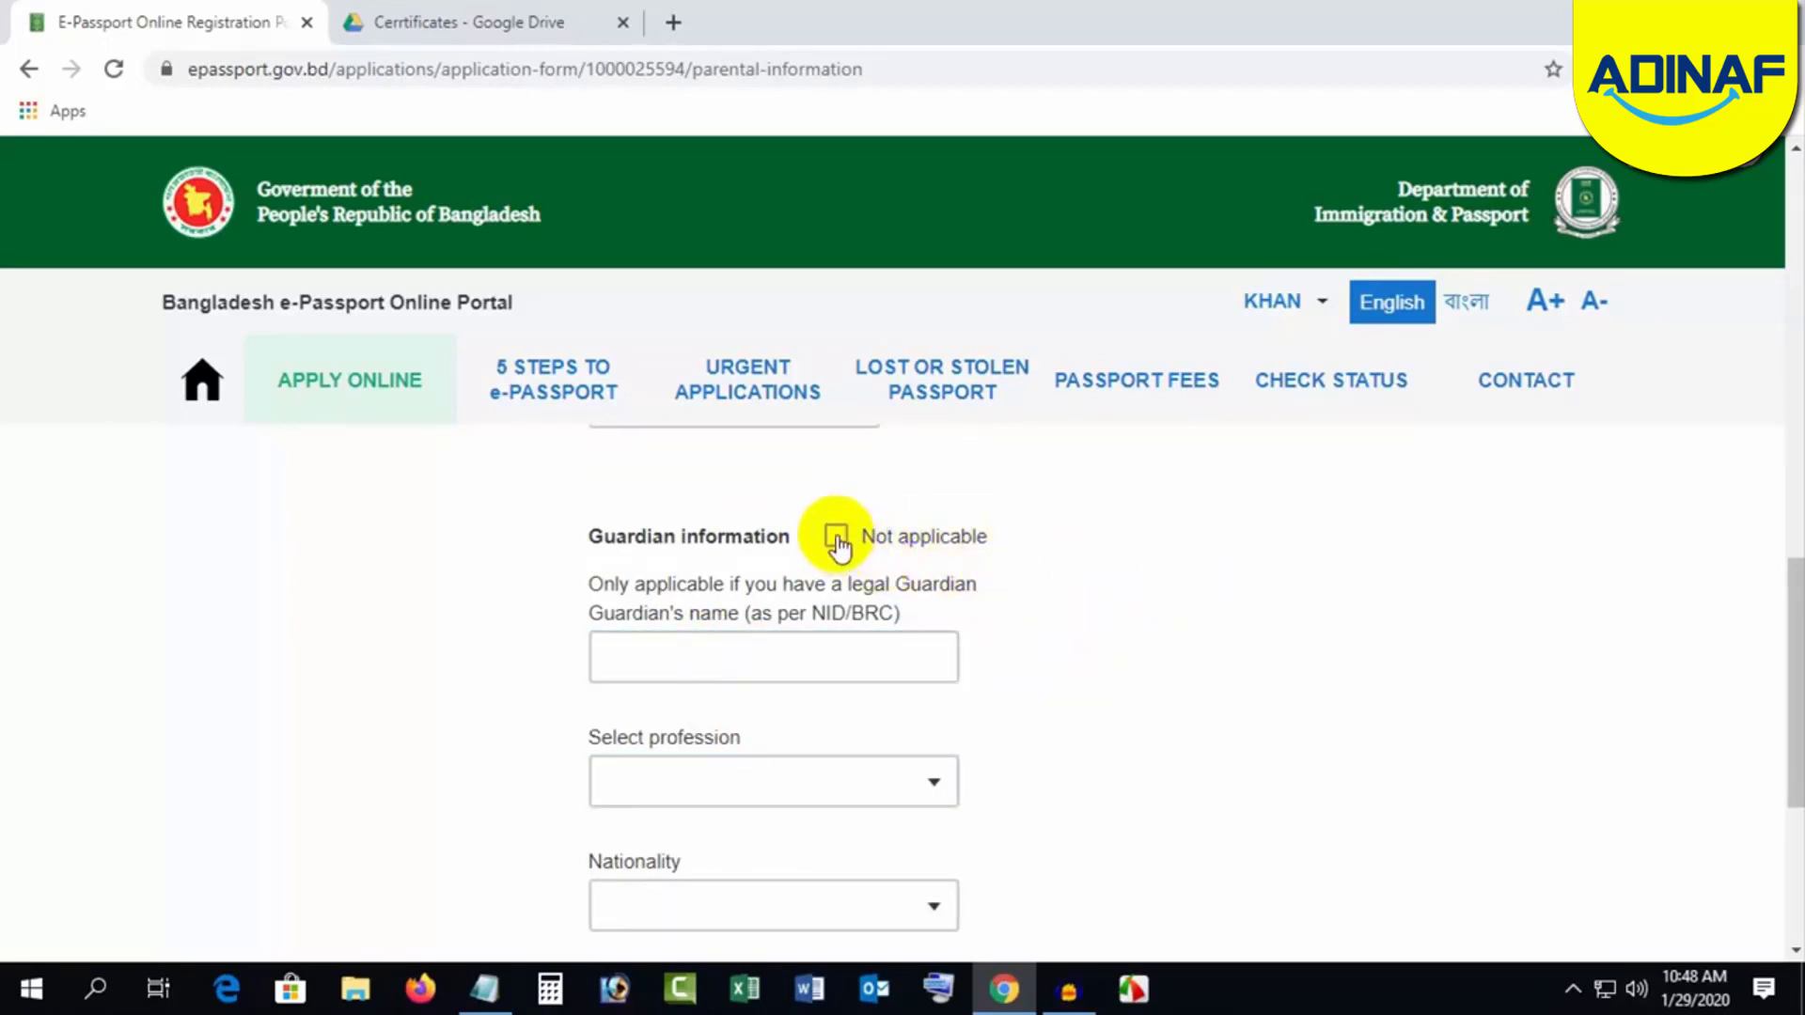
pyautogui.scroll(-3, 693, 765)
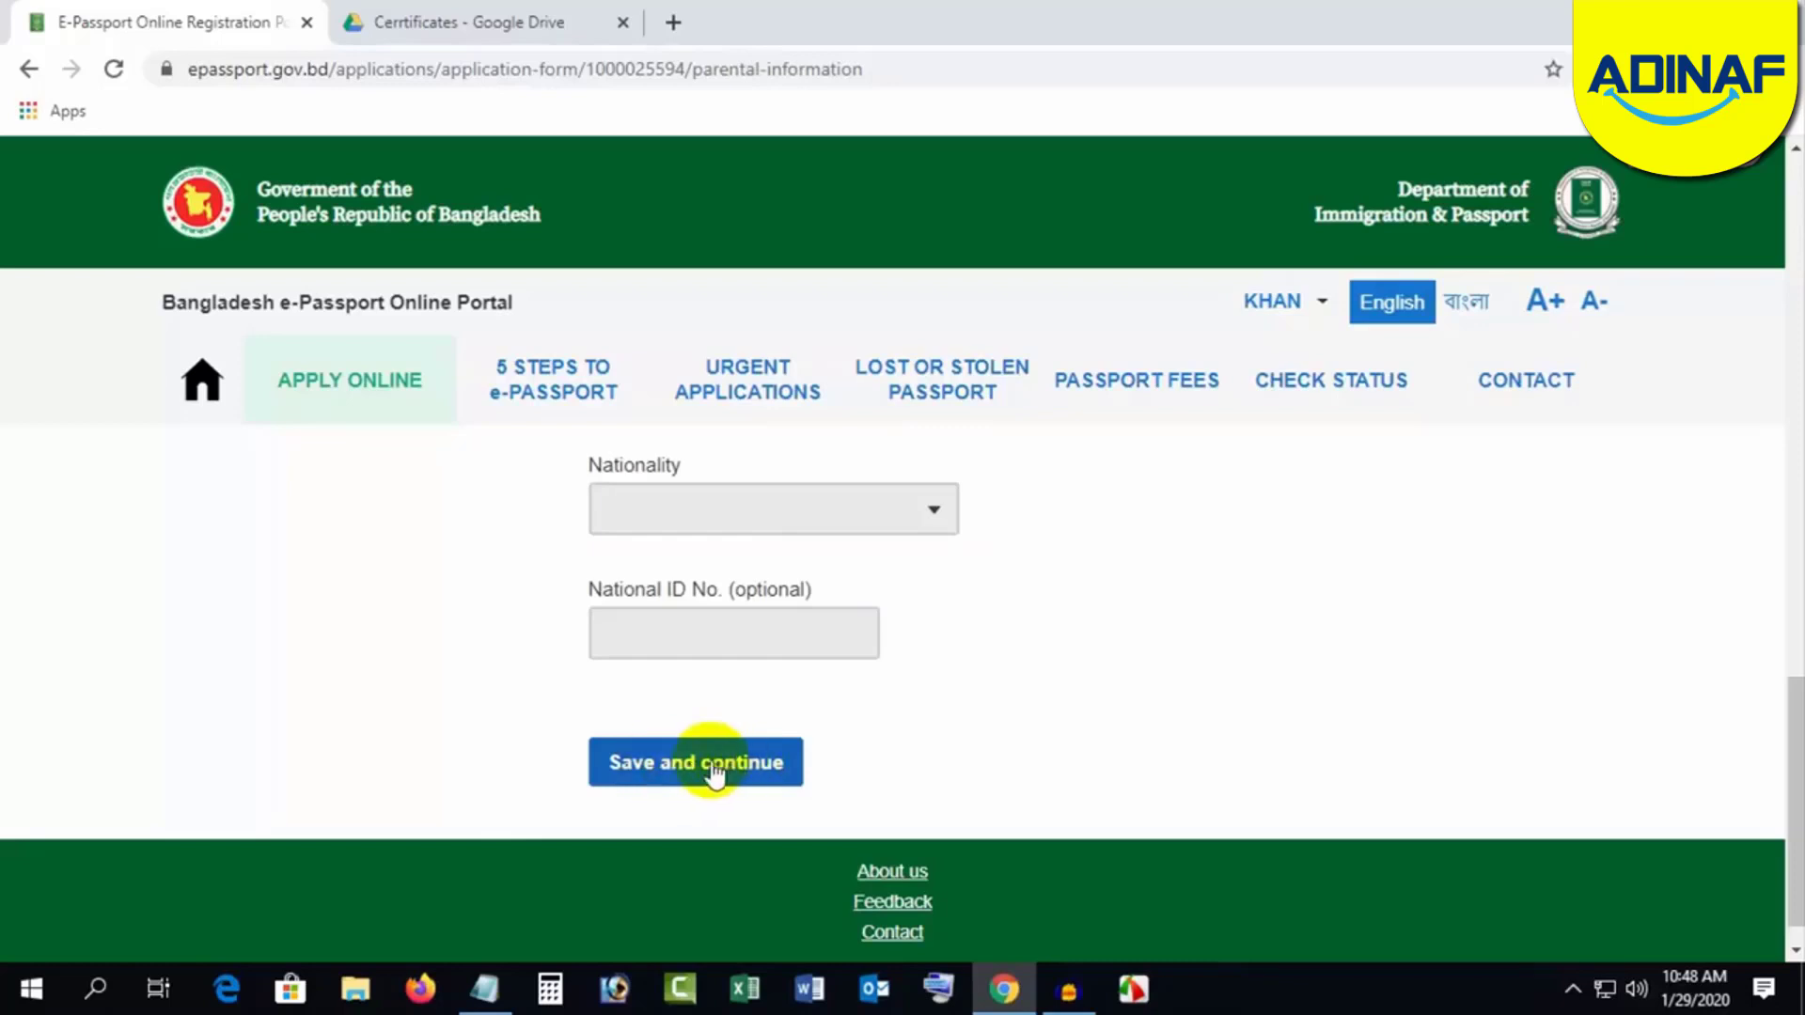
pyautogui.click(713, 769)
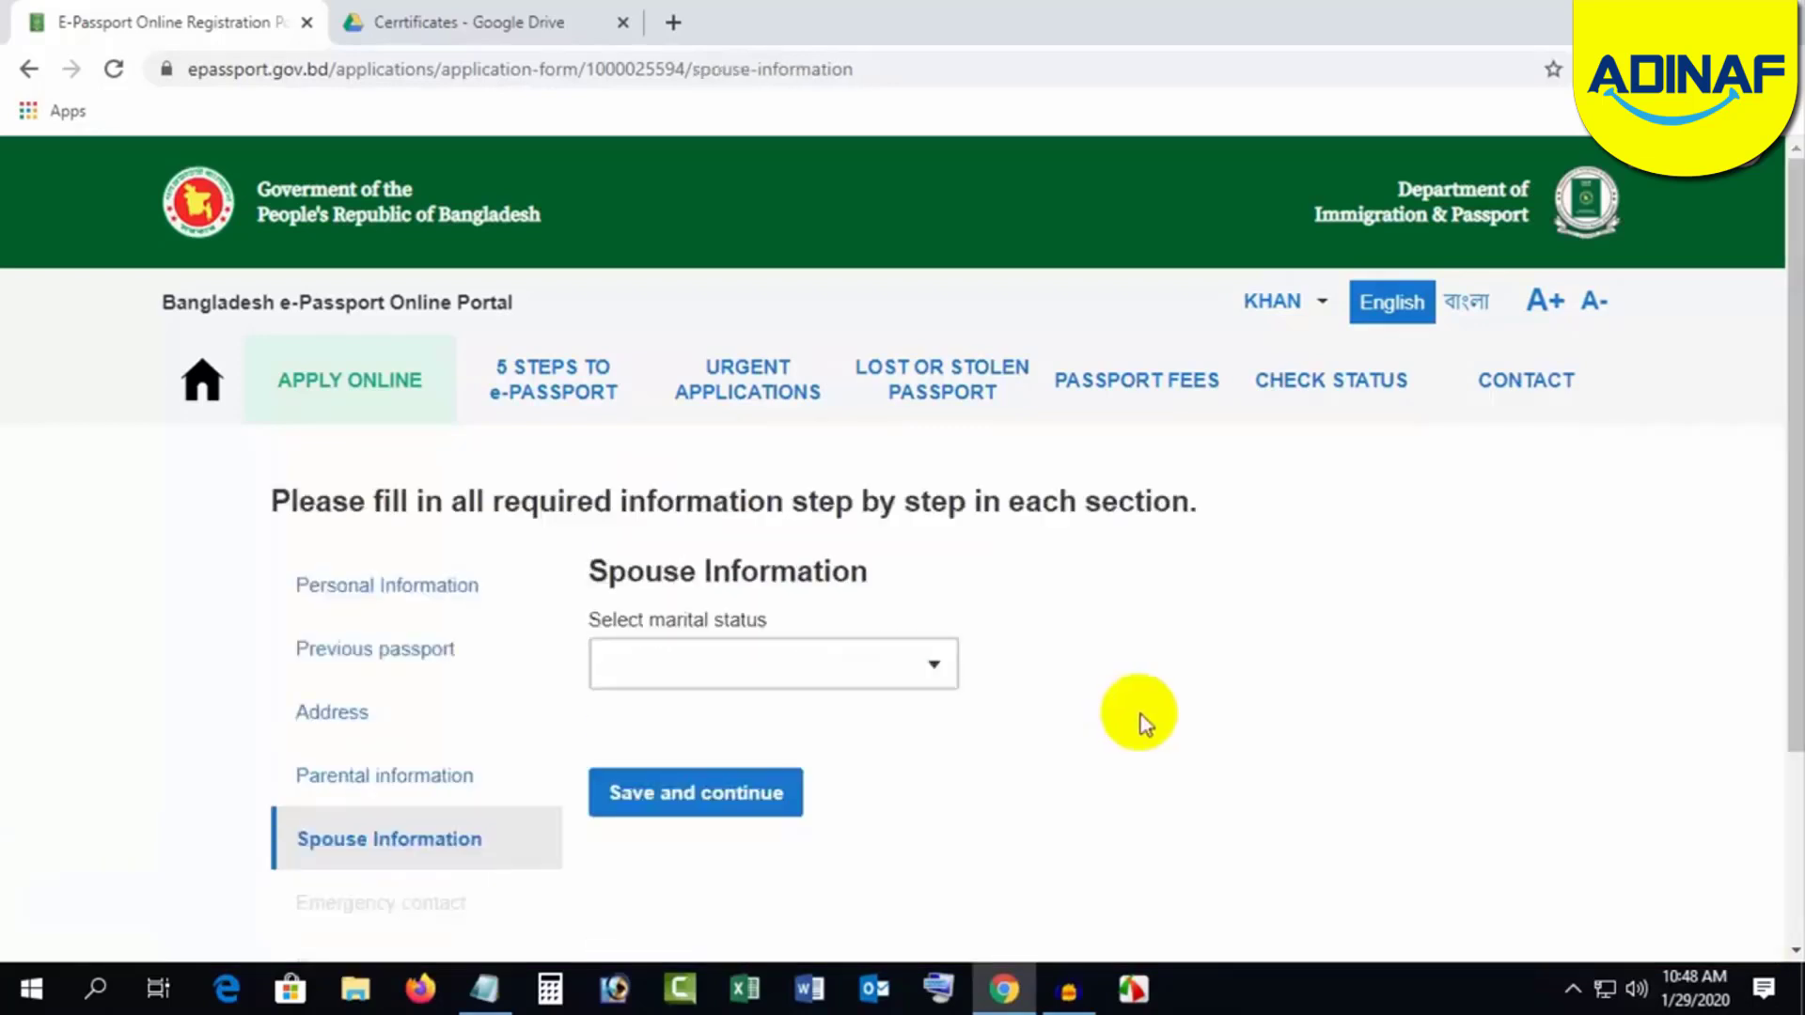
# Step: Mark the applicant MARRIED and enter the spouse's name with profession HOUSE WIFE
pyautogui.click(752, 664)
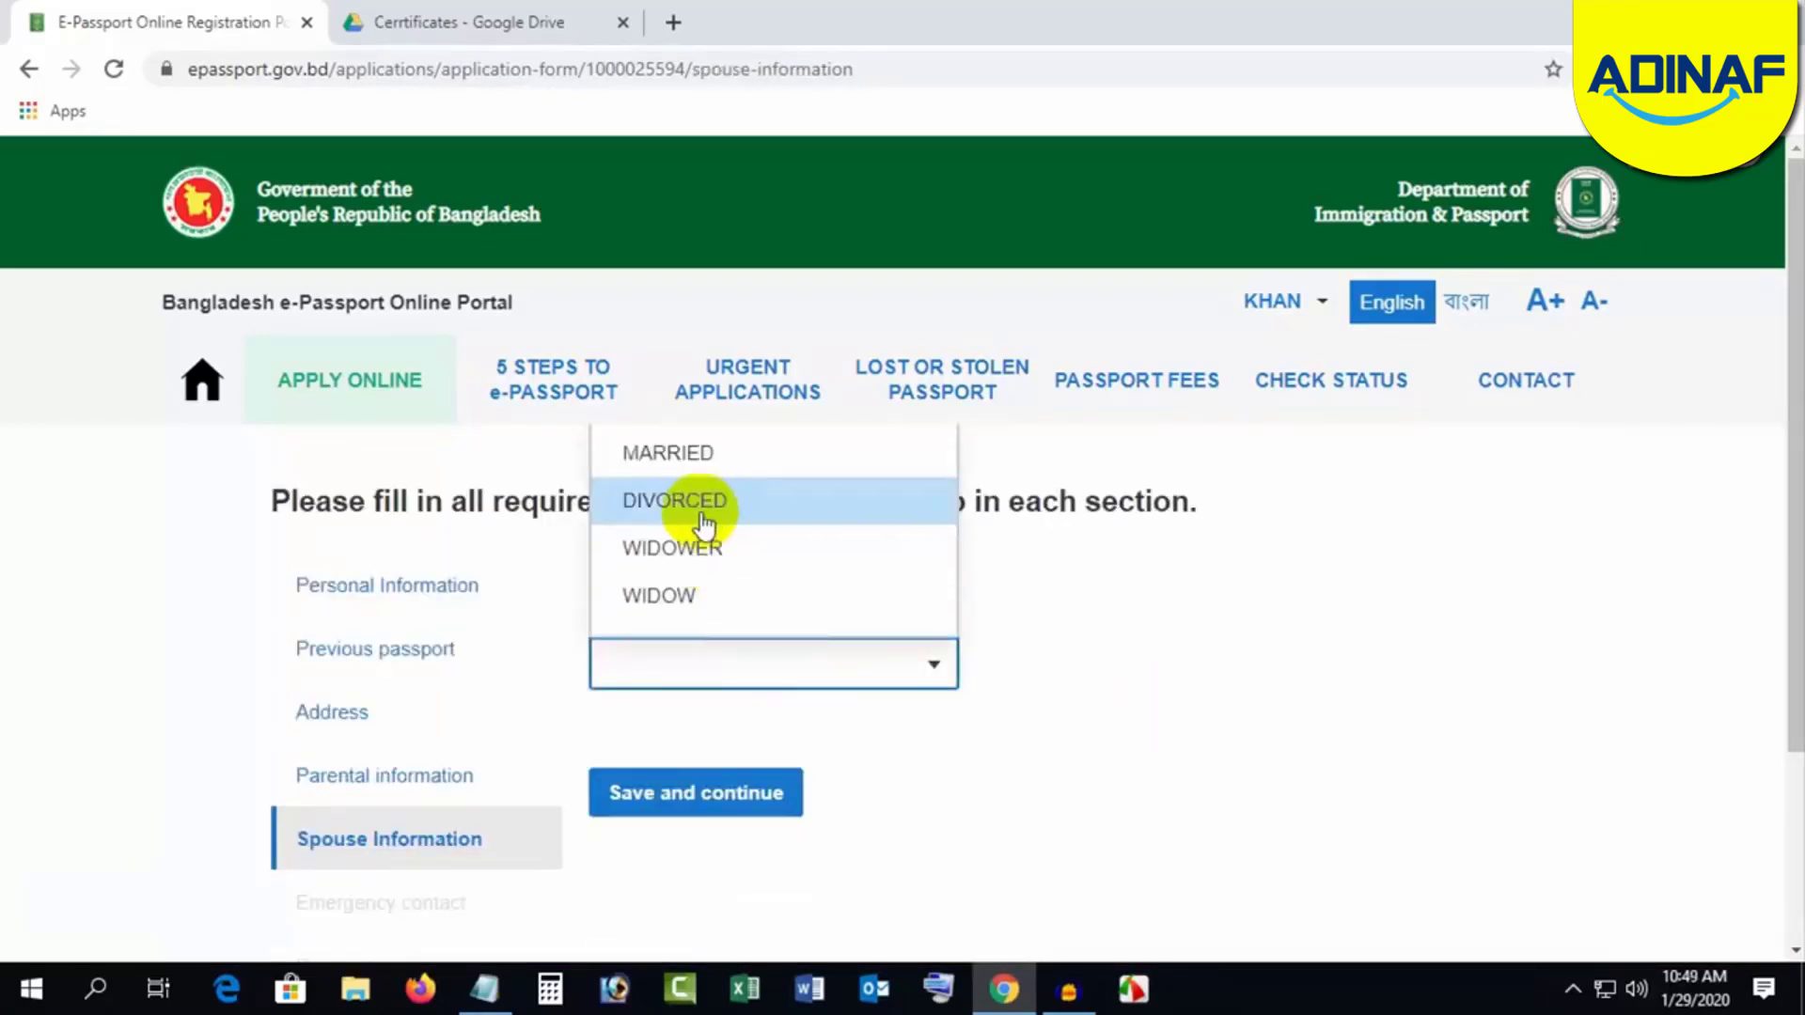
pyautogui.click(682, 454)
pyautogui.scroll(-3, 1121, 748)
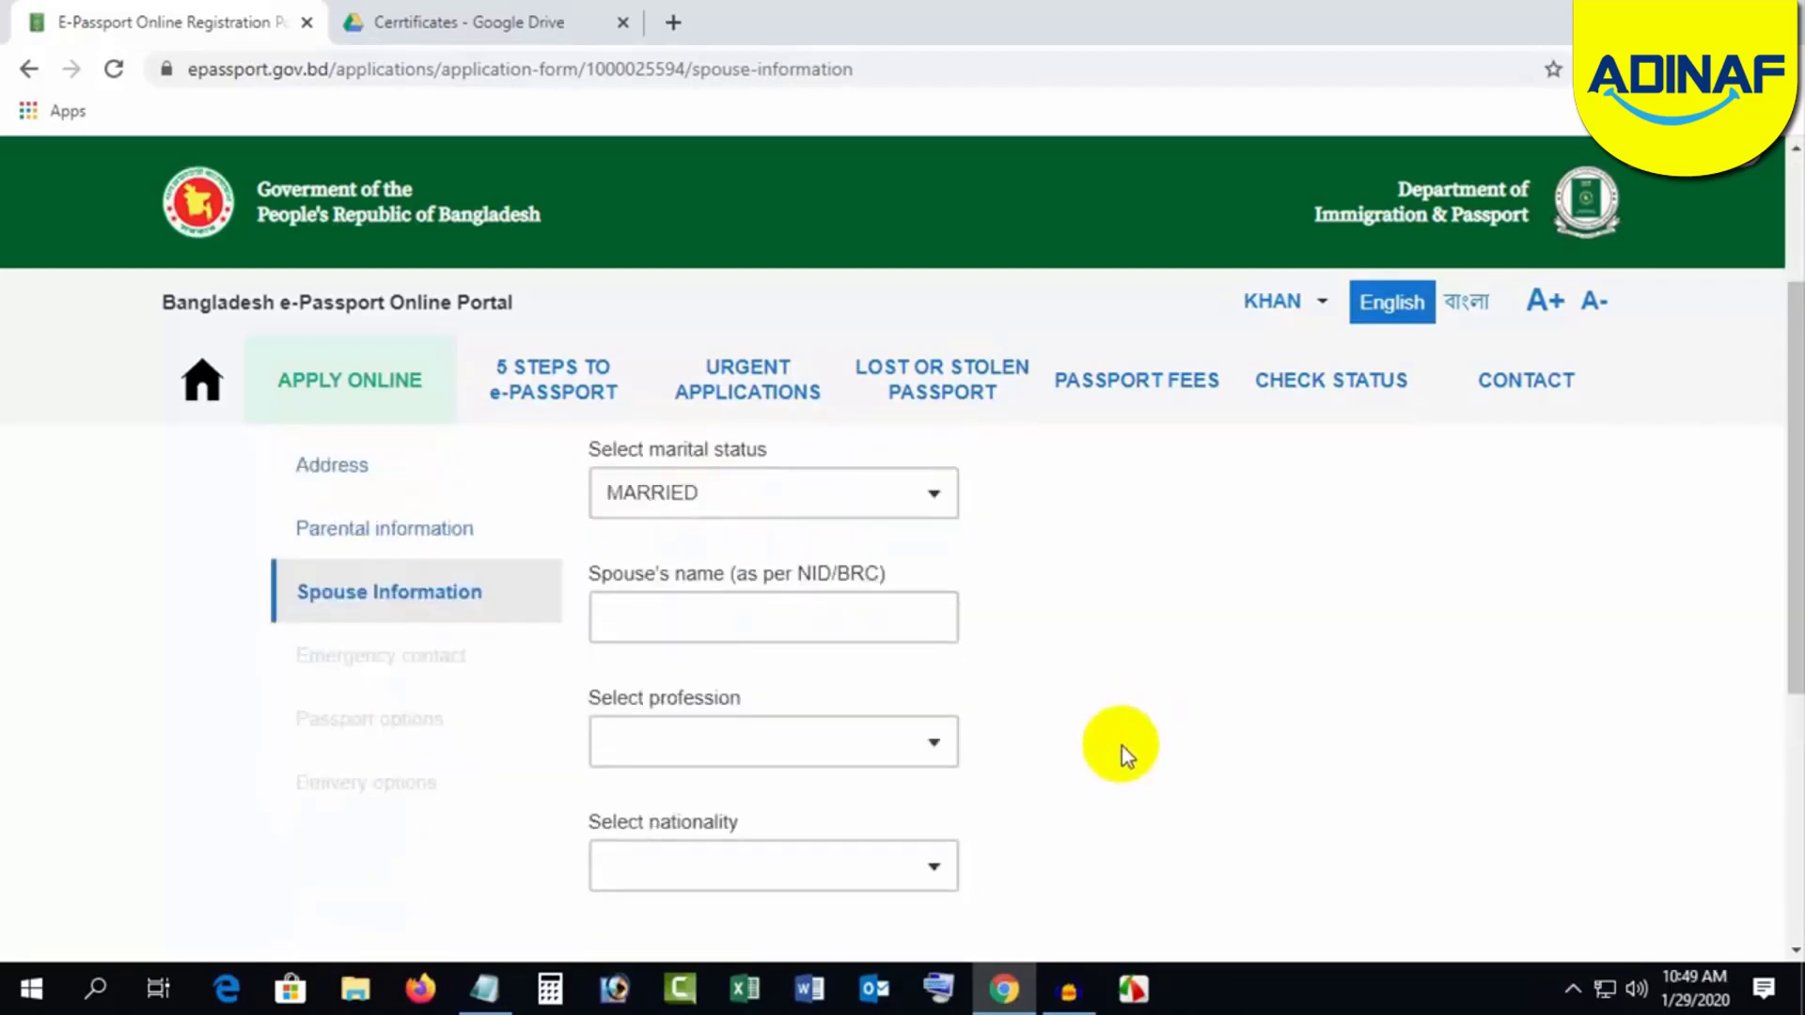
pyautogui.click(677, 598)
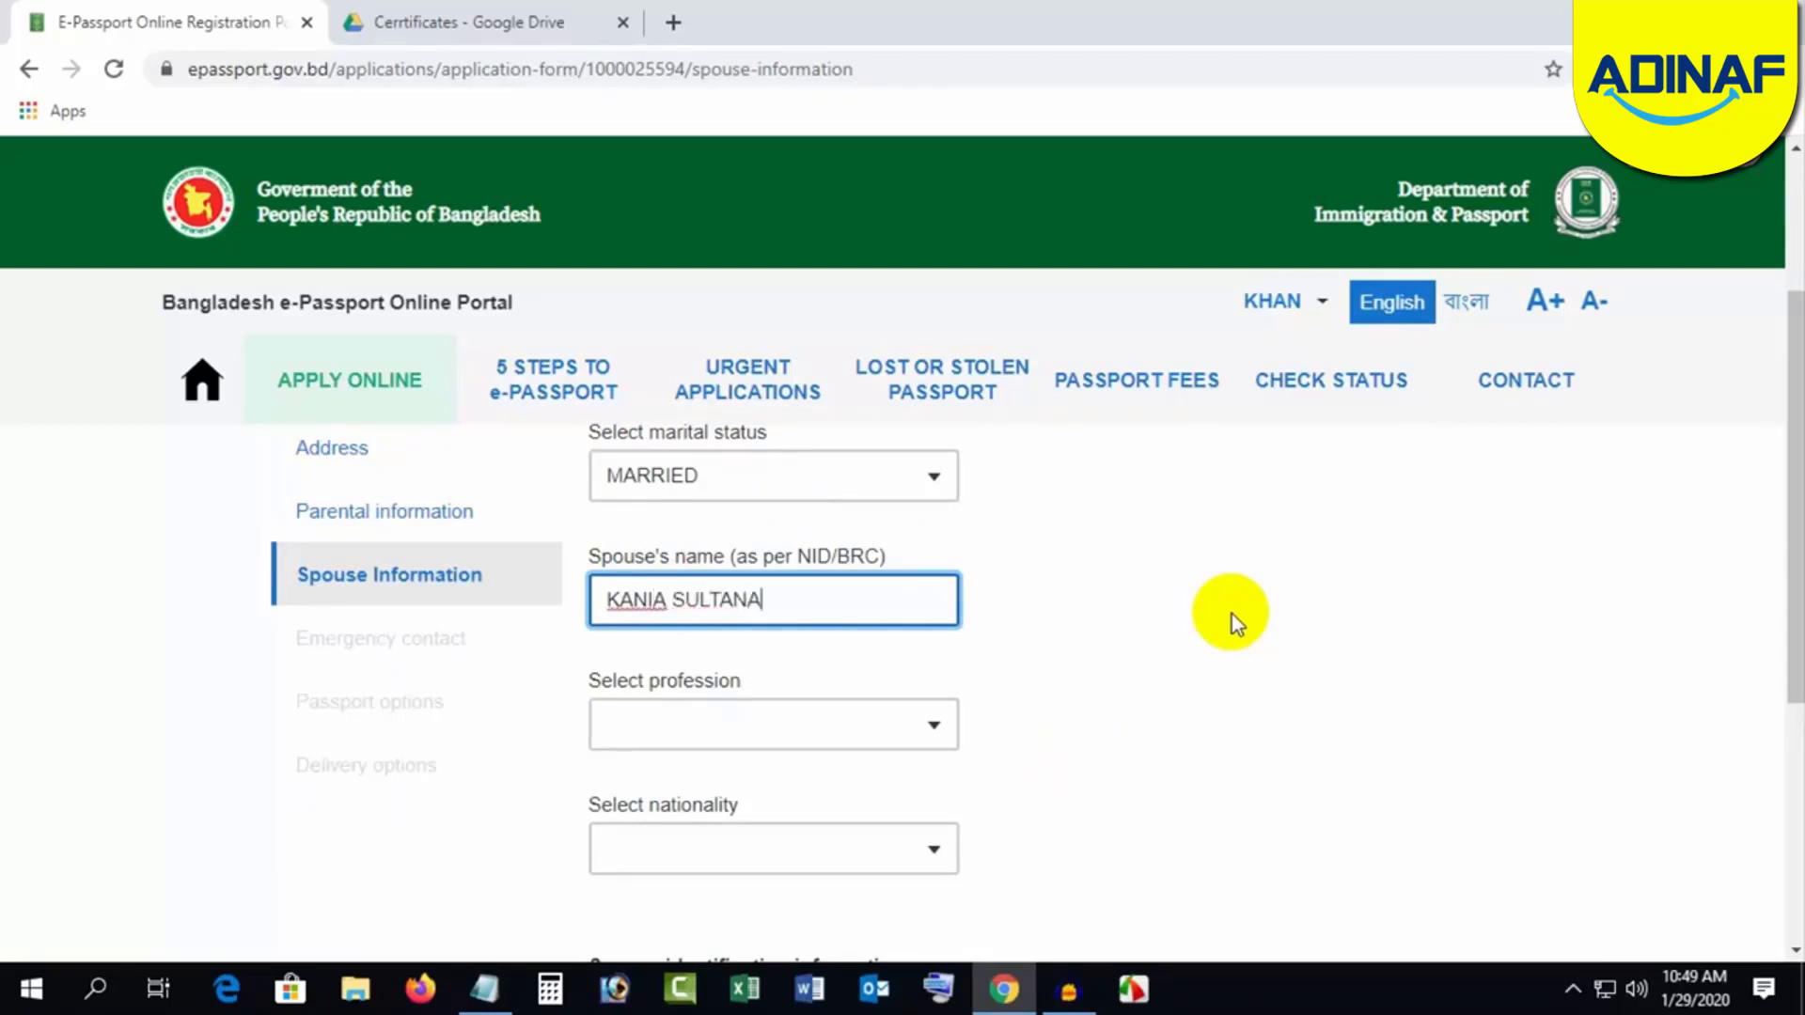
pyautogui.click(729, 725)
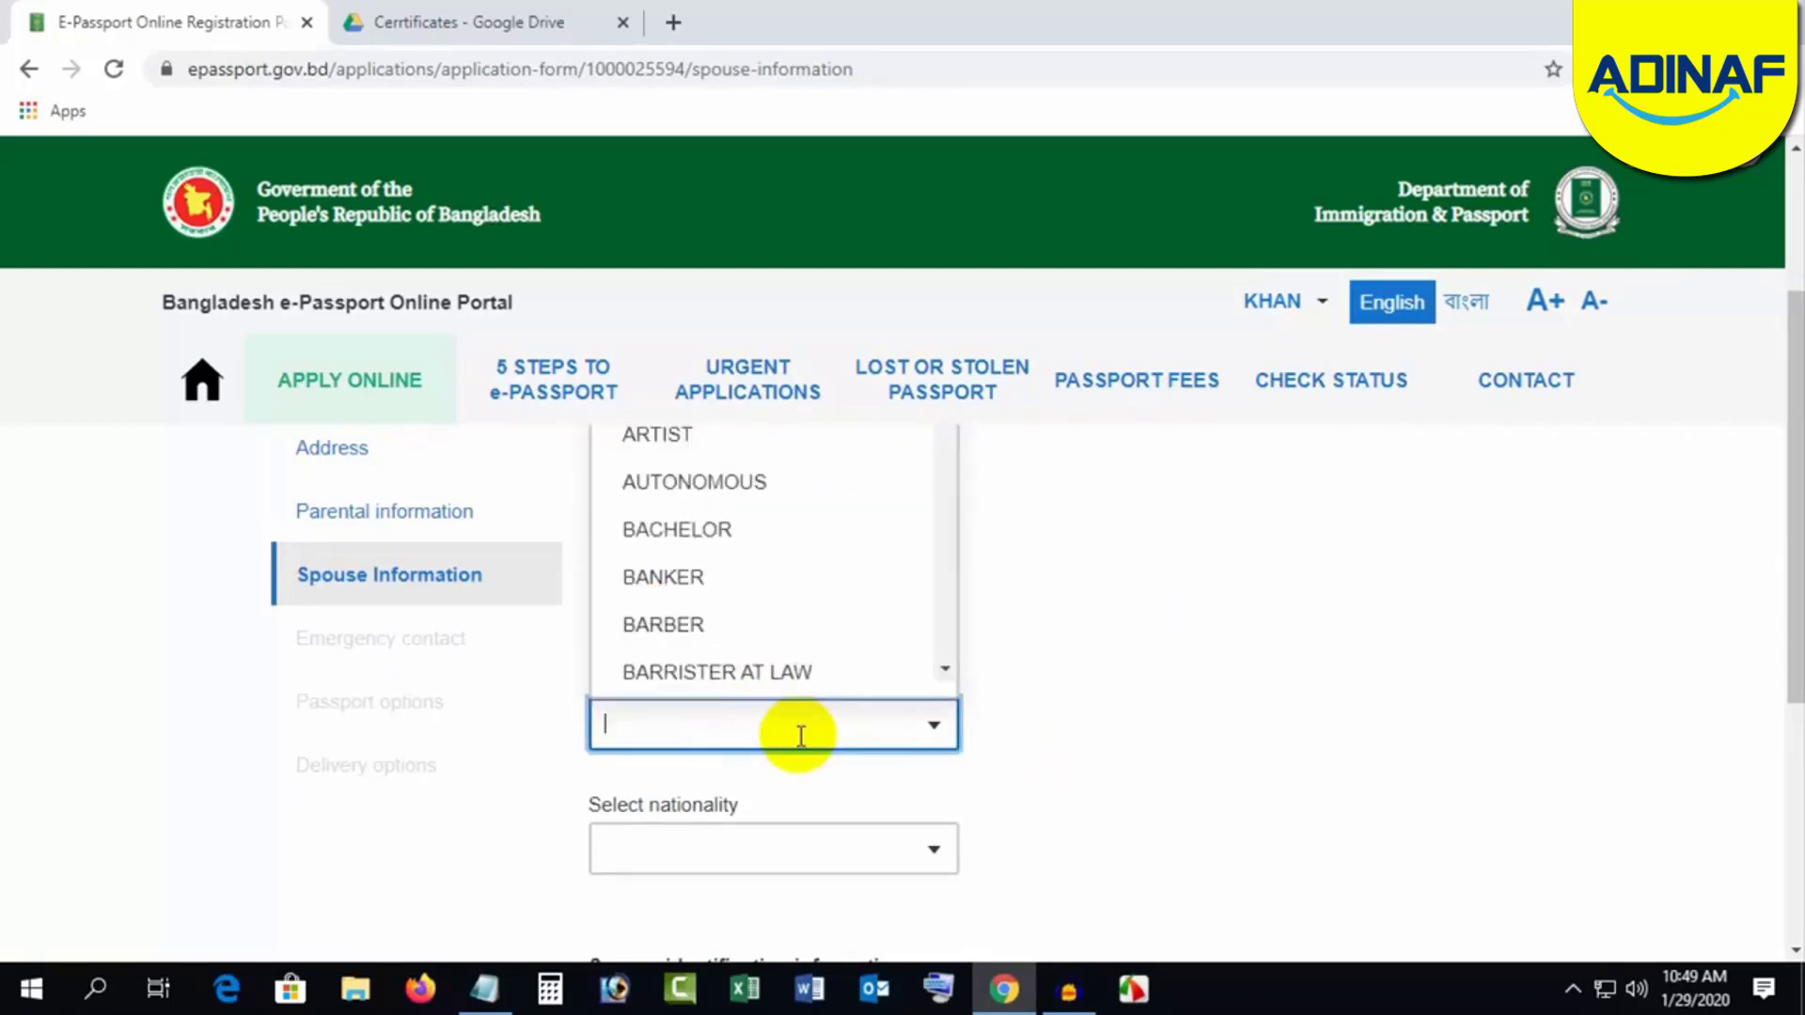
pyautogui.write('HO')
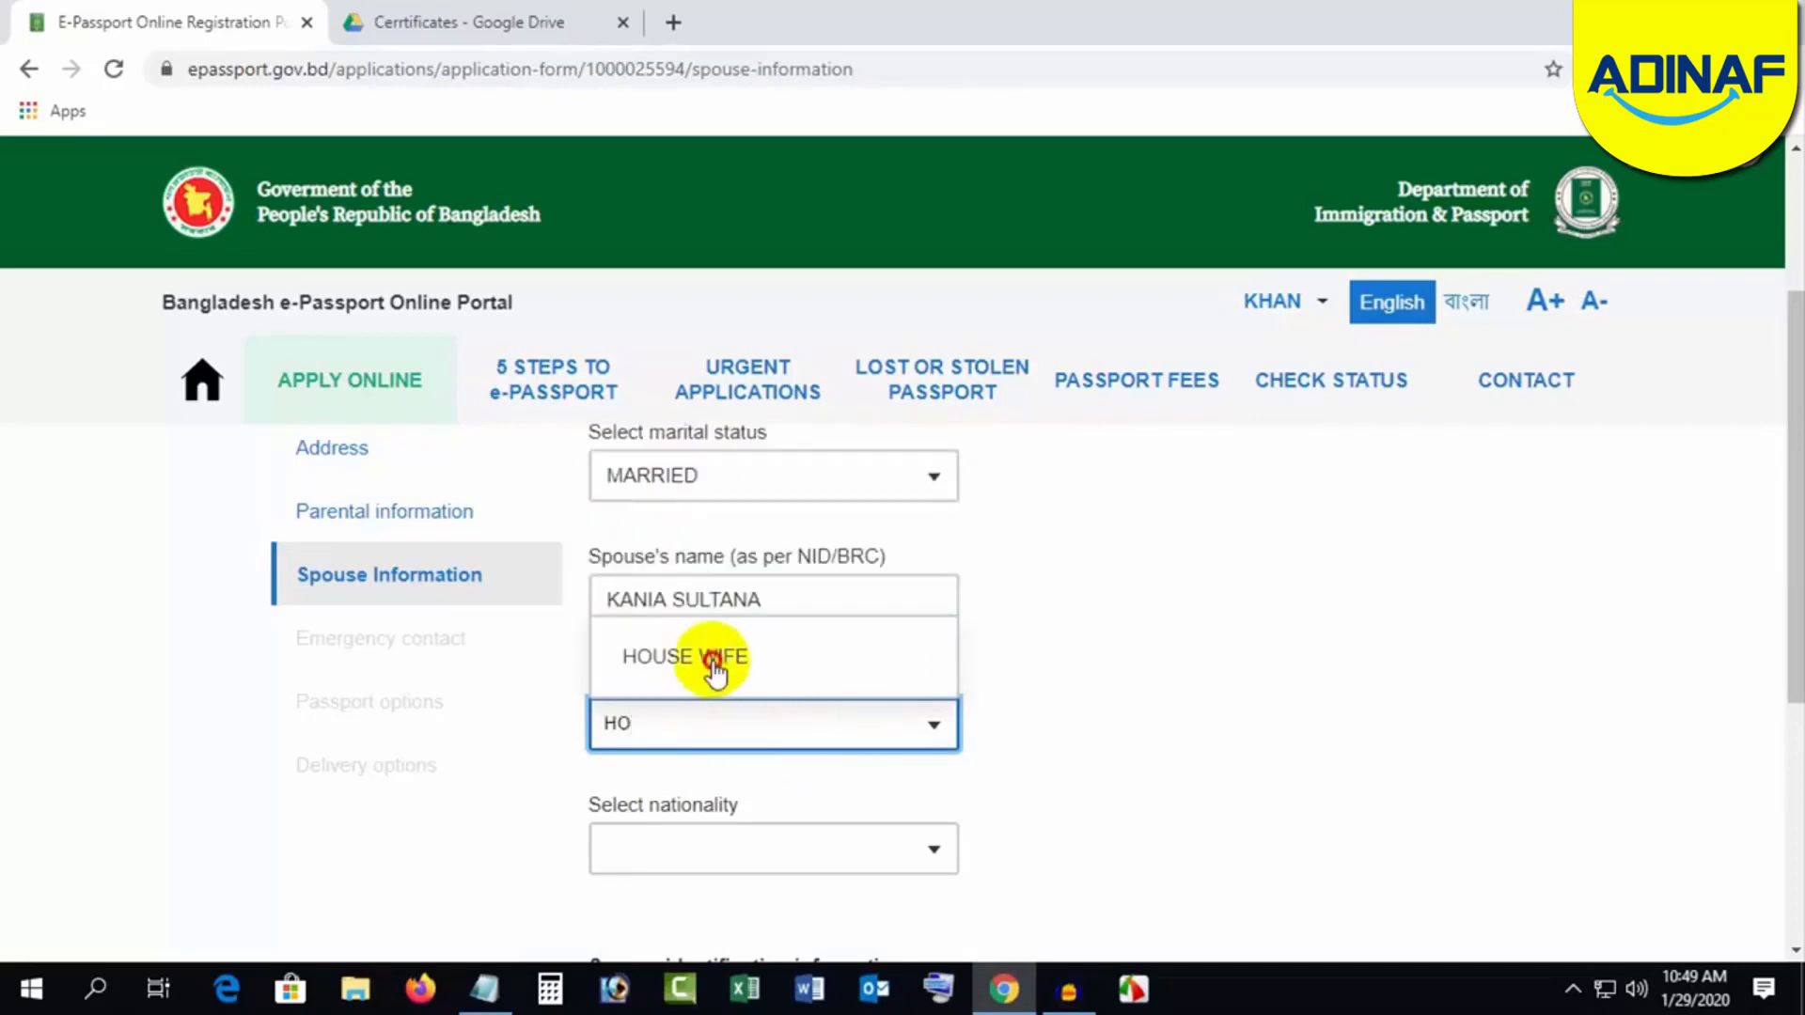
pyautogui.click(715, 658)
# Step: Set the spouse's nationality to BANGLADESHI, save, and open the emergency contact relationship list
pyautogui.scroll(-1, 1034, 734)
pyautogui.click(792, 717)
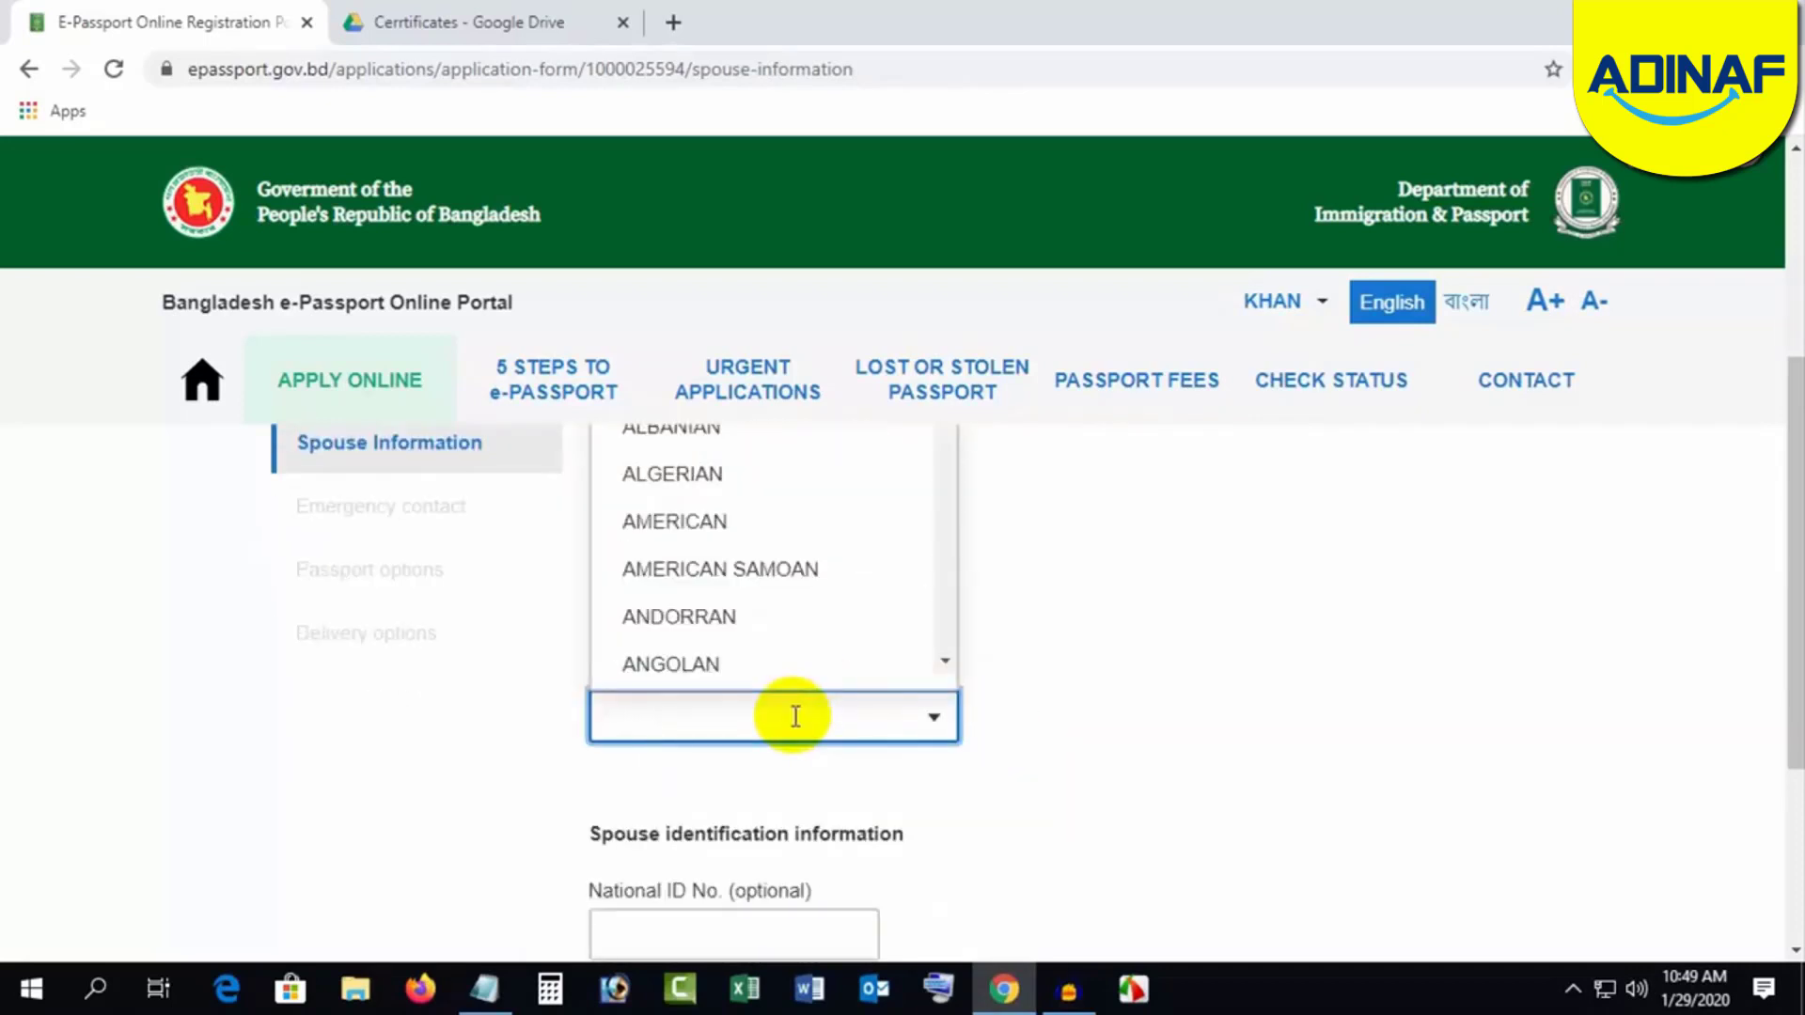
pyautogui.write('BANG')
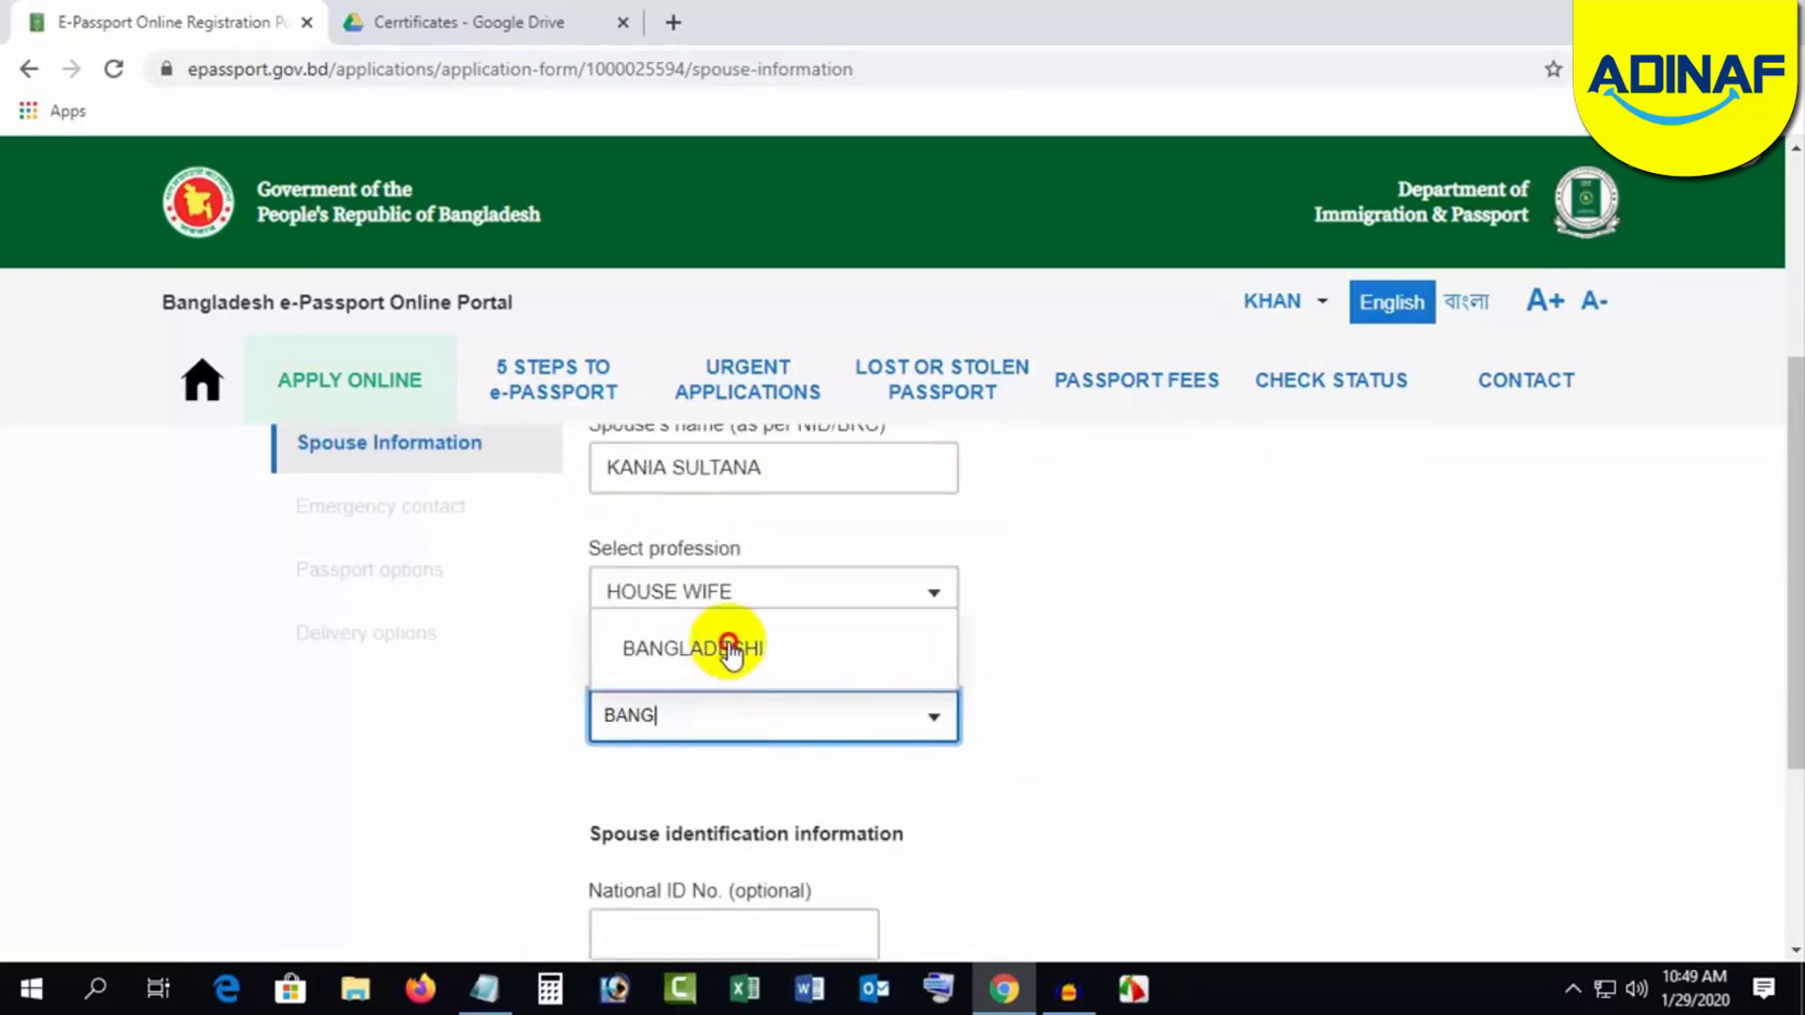
pyautogui.click(731, 655)
pyautogui.scroll(-3, 1148, 665)
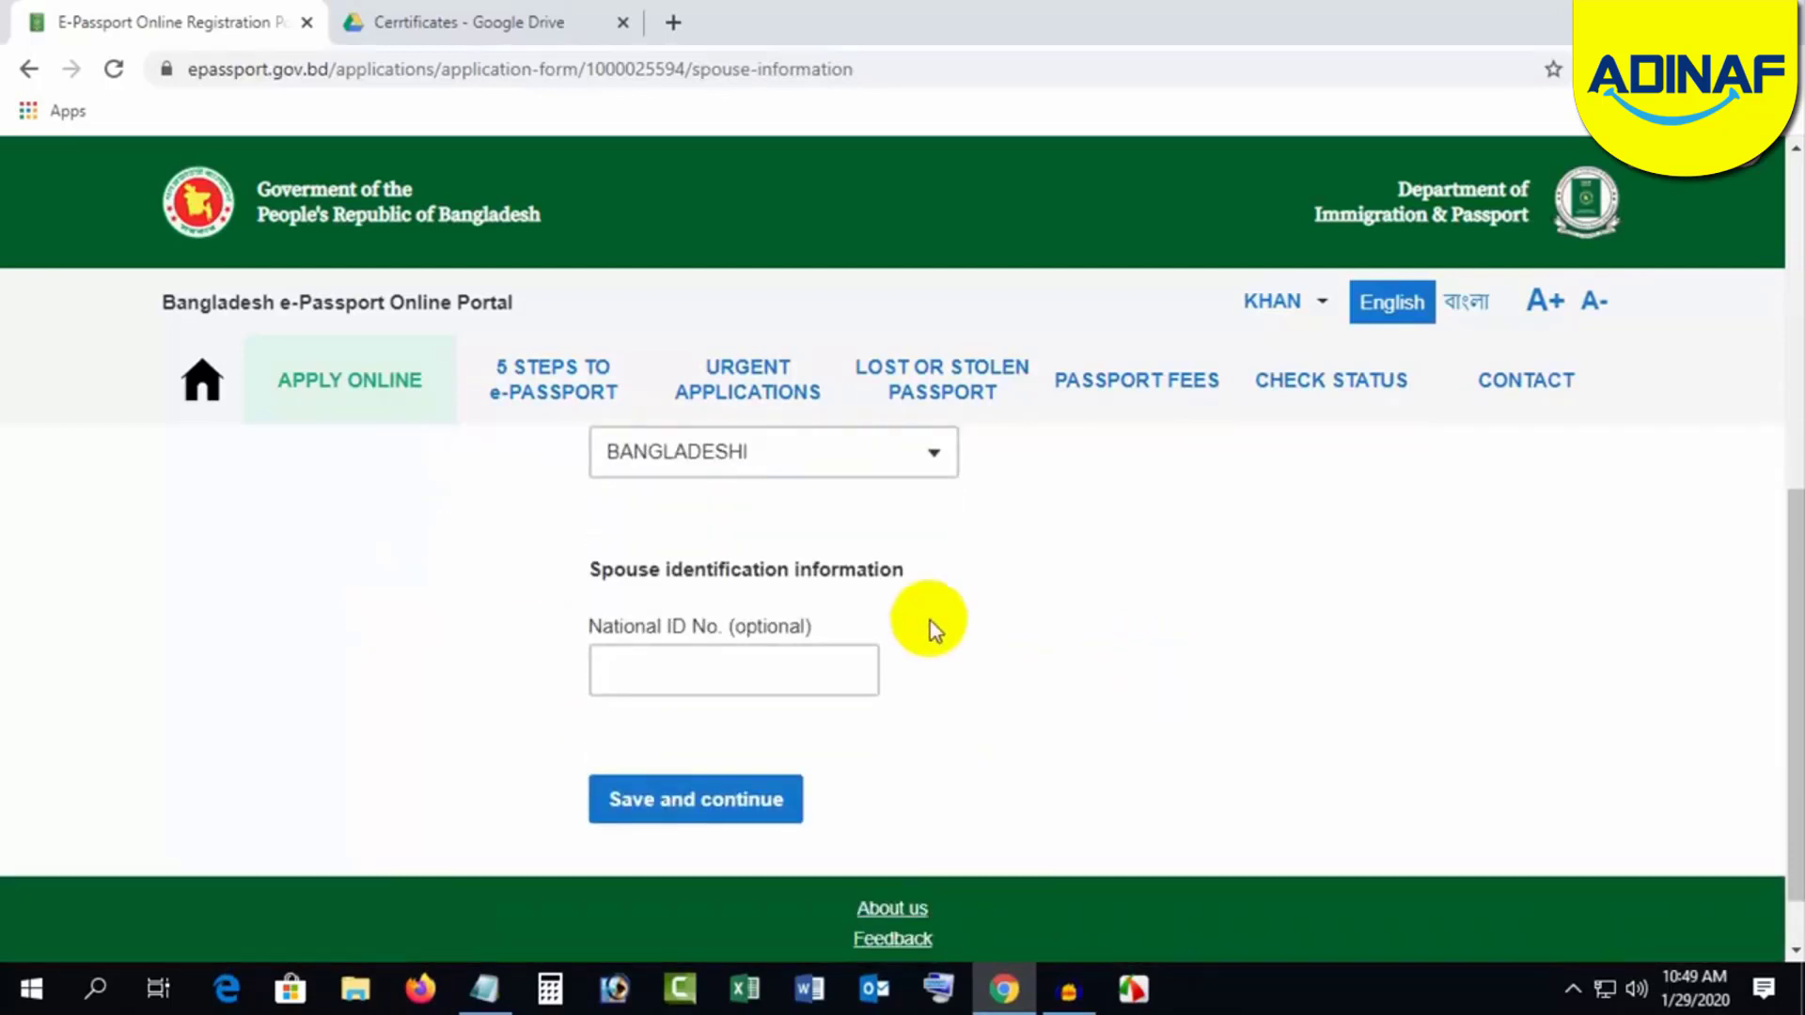
pyautogui.click(668, 674)
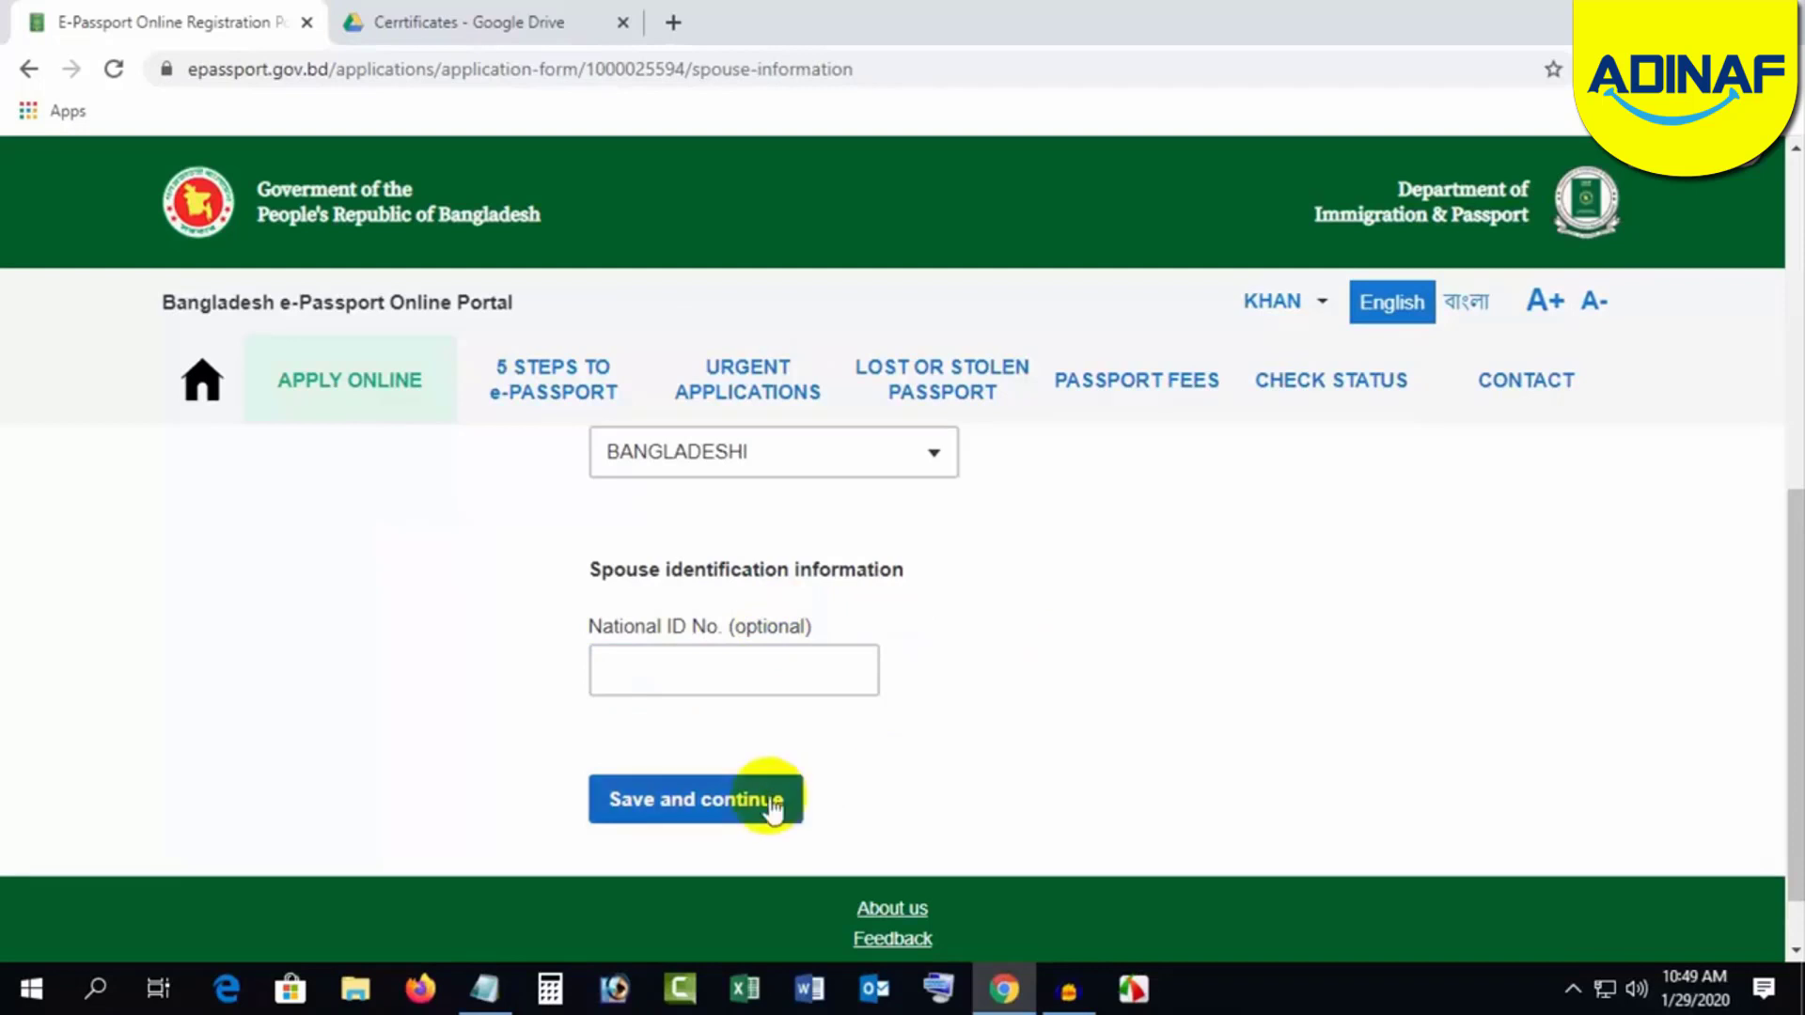
pyautogui.click(693, 808)
pyautogui.click(746, 679)
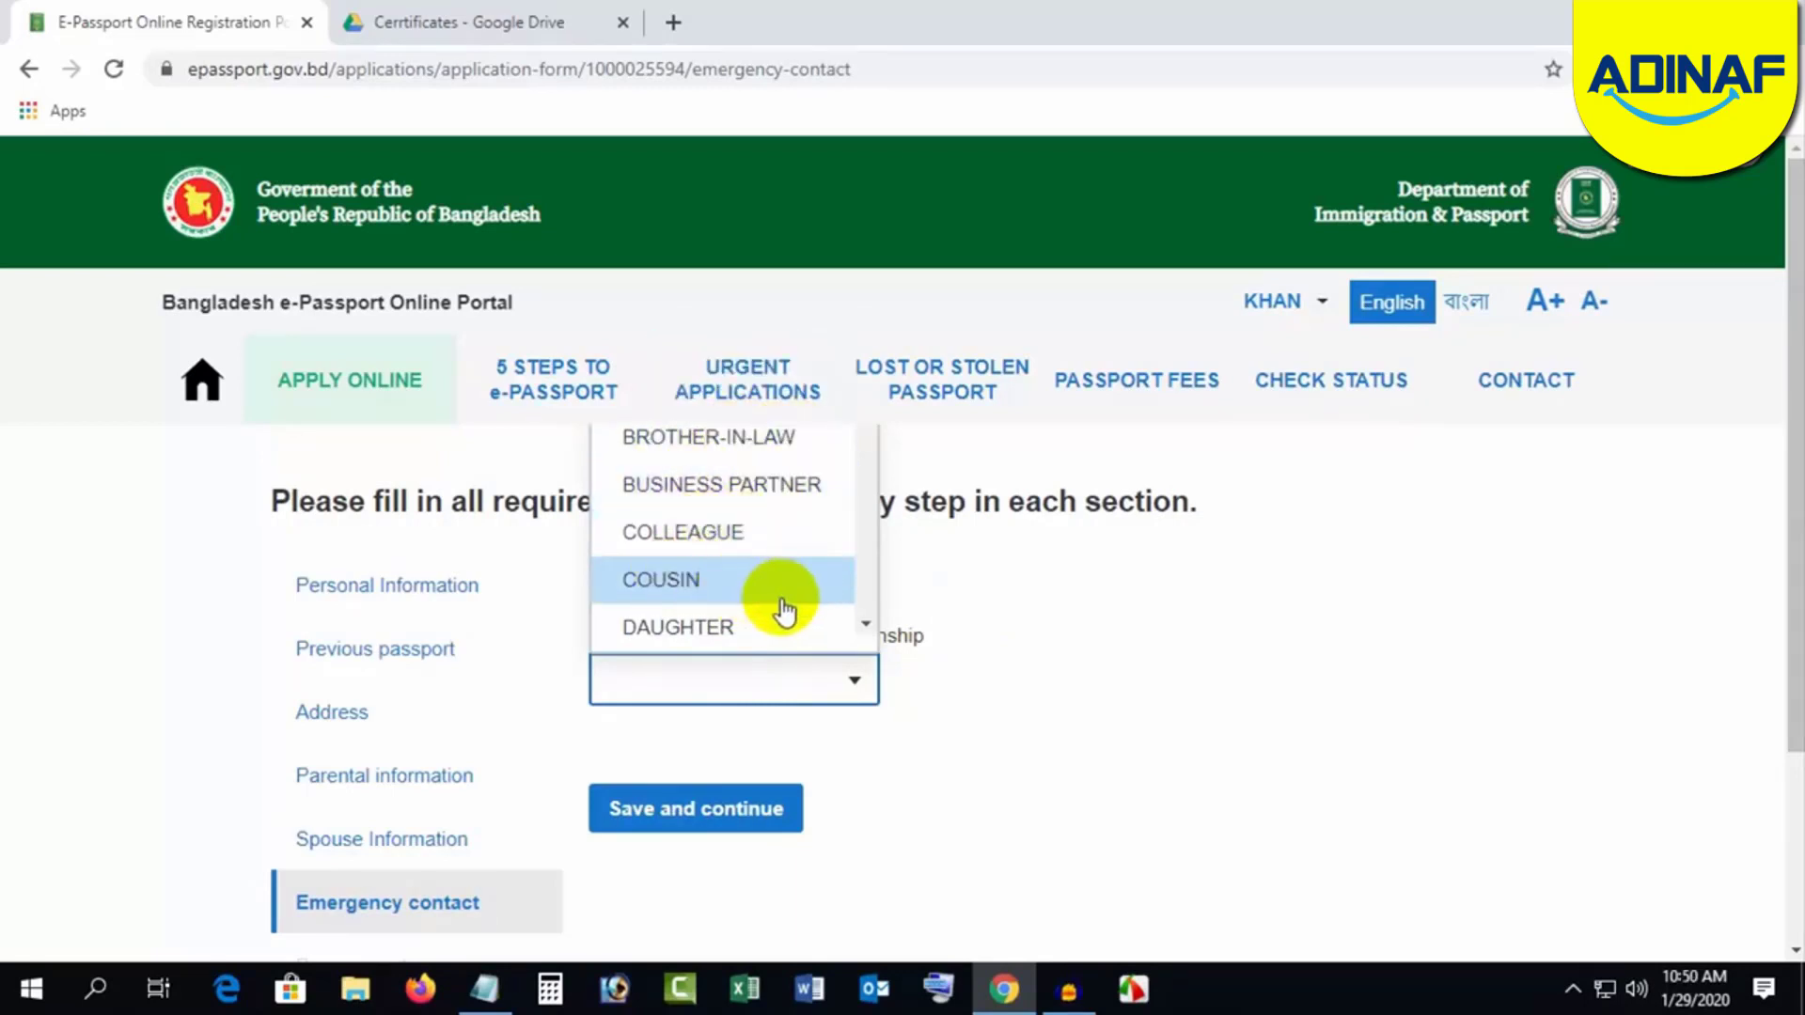
# Step: Choose FRIEND as the emergency contact relationship and enter the contact's full name
pyautogui.scroll(-2, 777, 601)
pyautogui.scroll(-2, 766, 527)
pyautogui.scroll(-3, 773, 560)
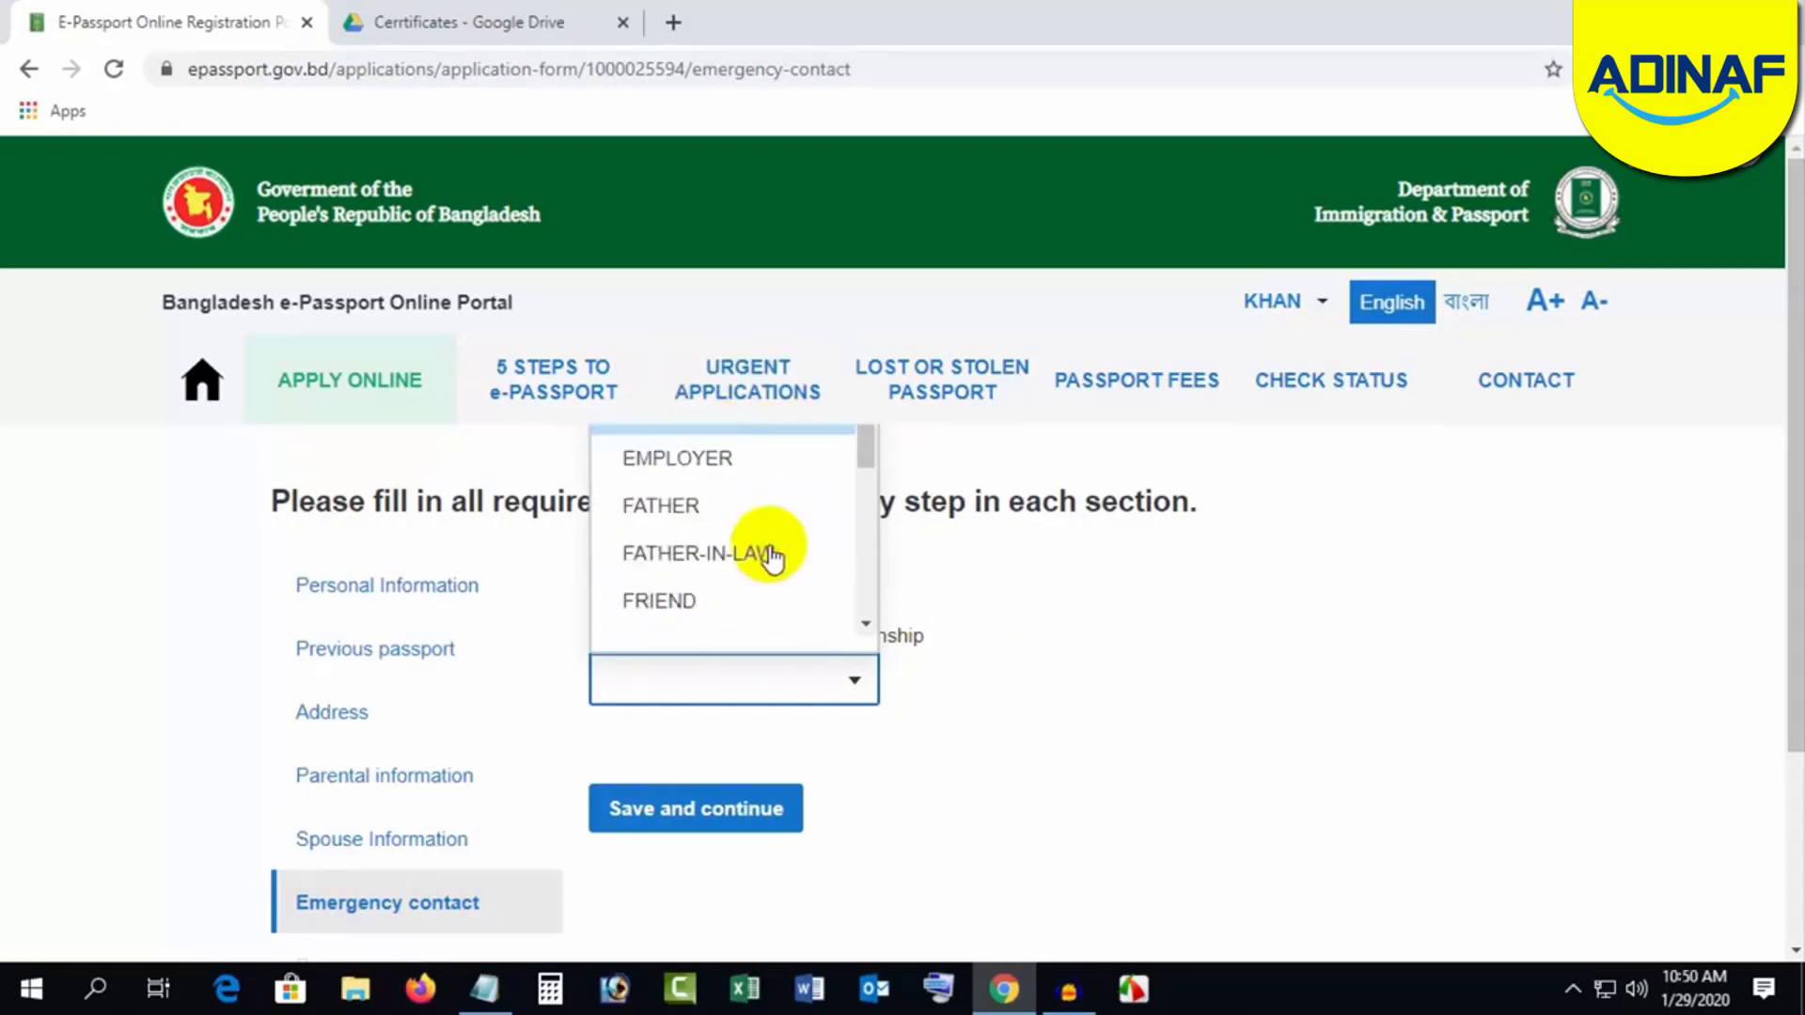
pyautogui.scroll(3, 769, 564)
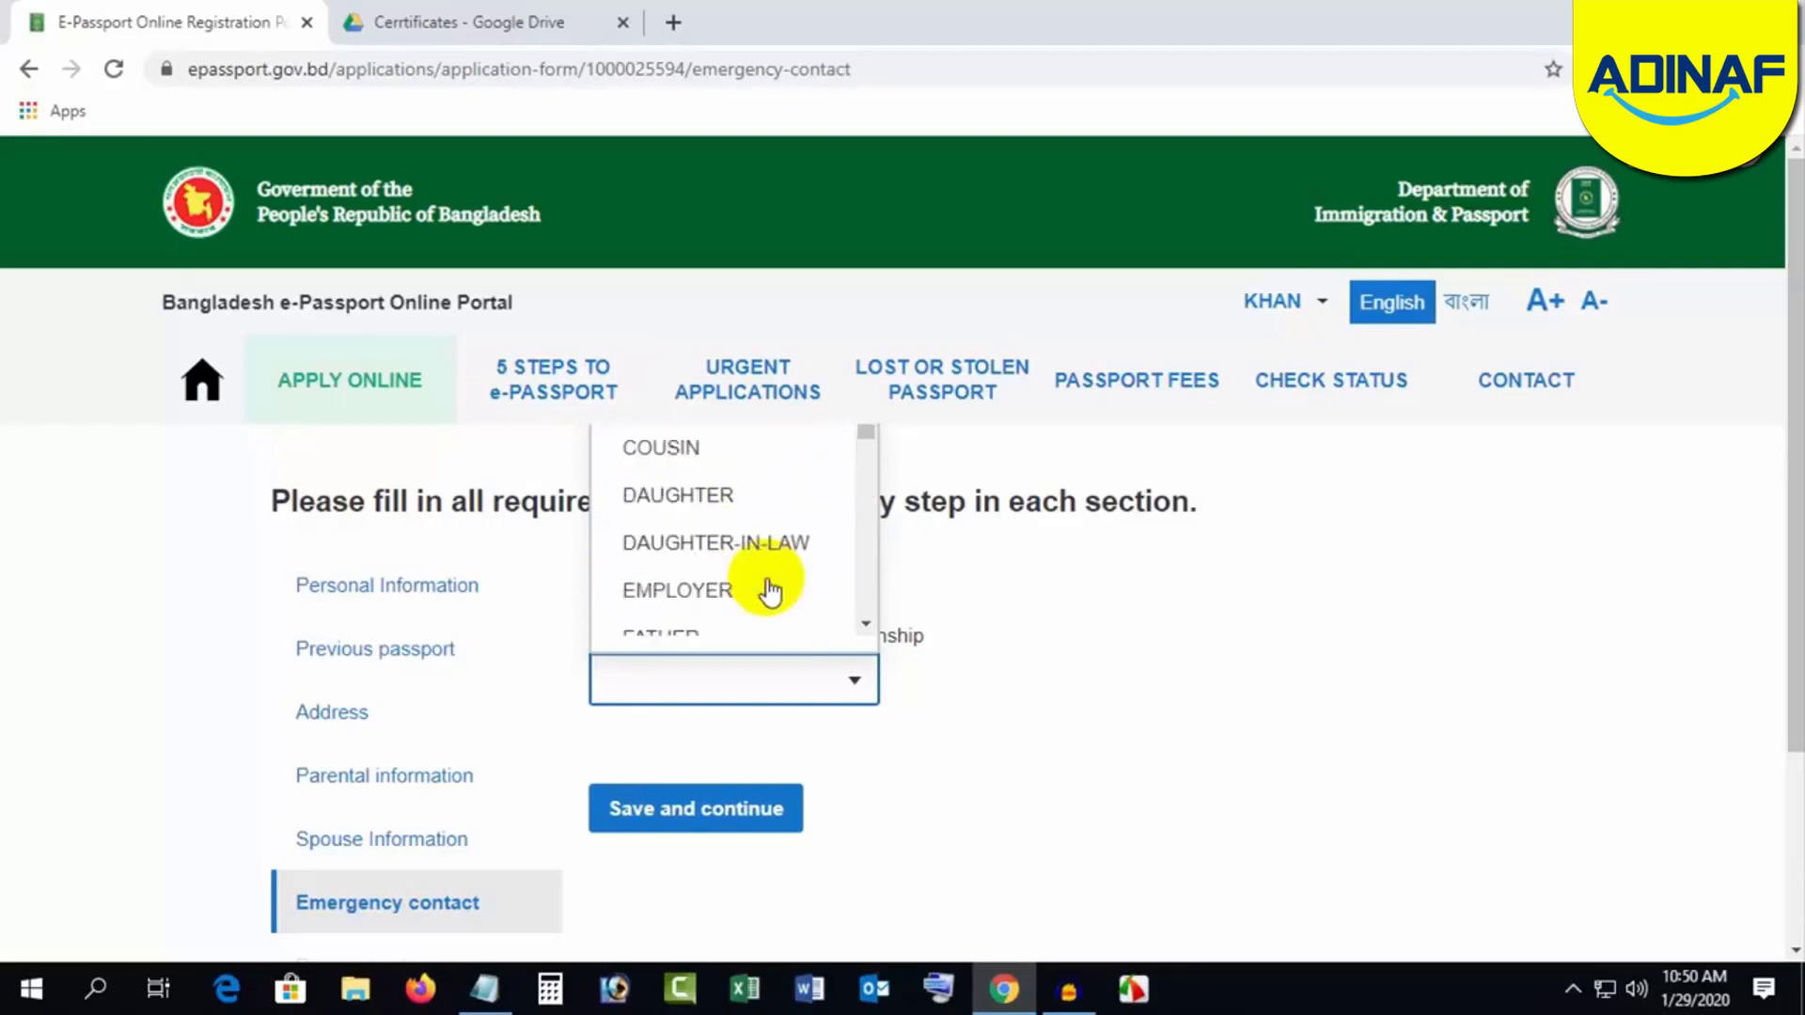
pyautogui.scroll(-1, 769, 591)
pyautogui.scroll(-1, 769, 591)
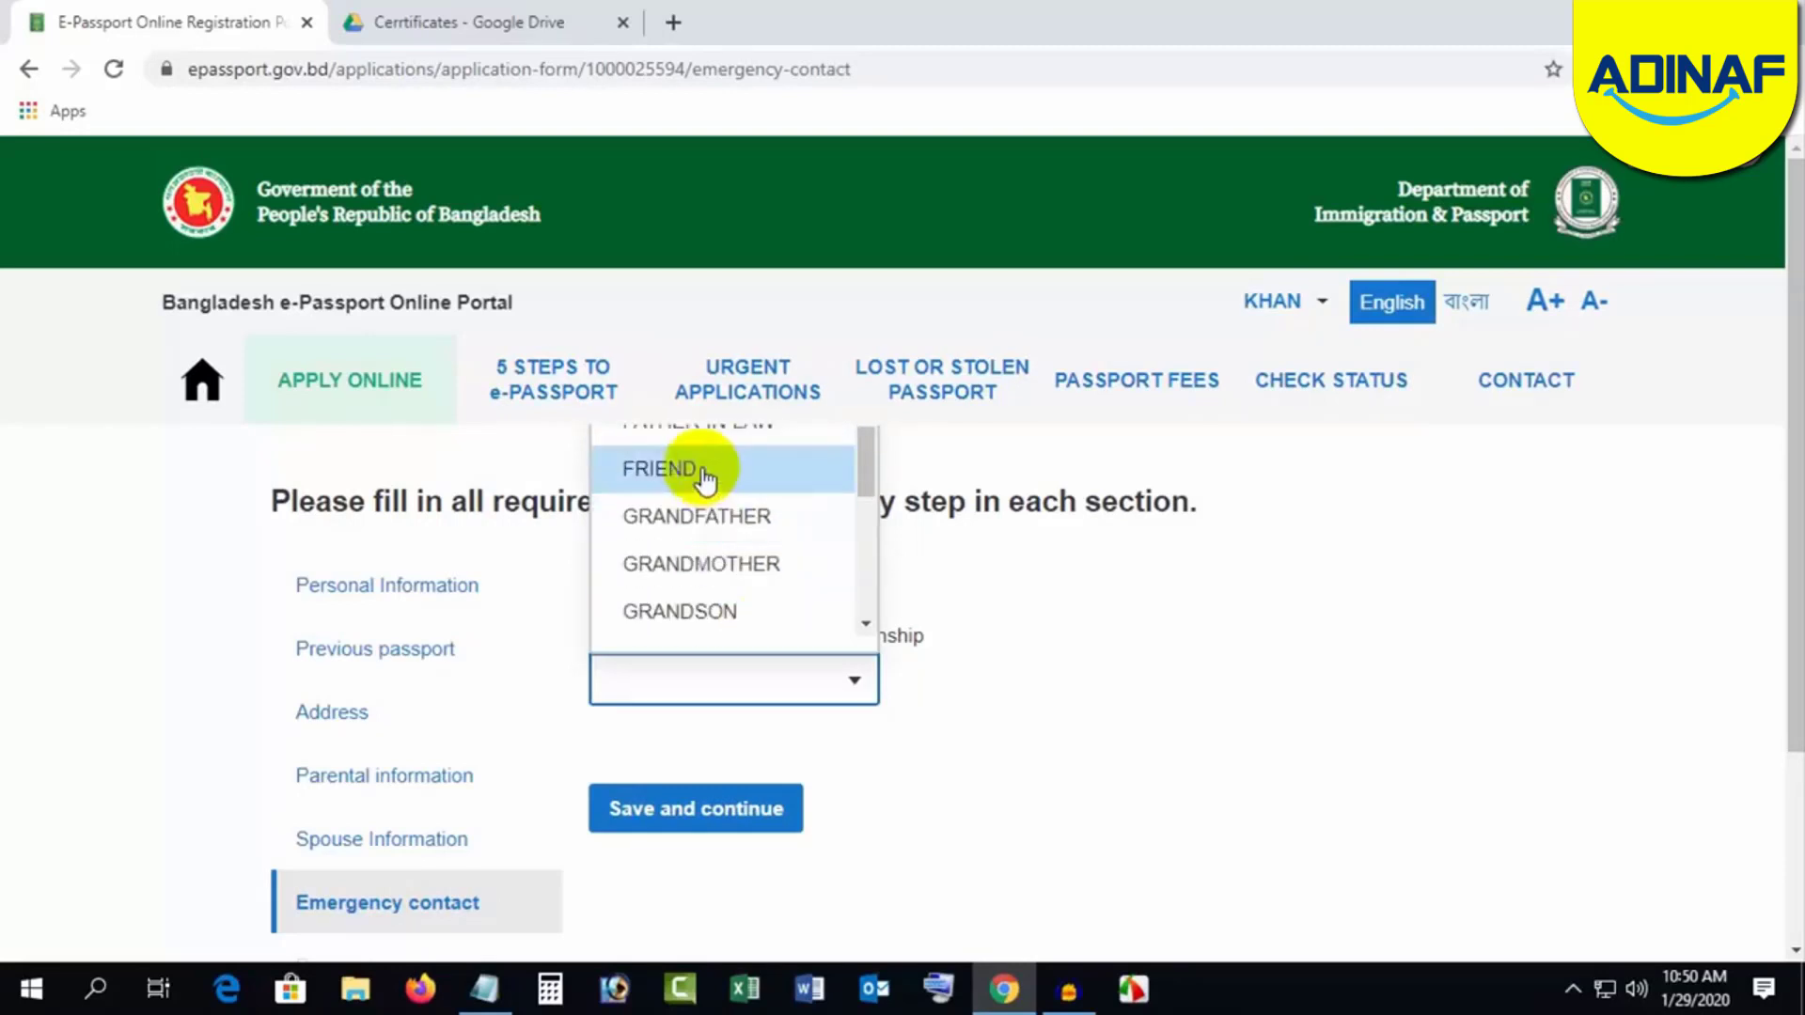
pyautogui.click(699, 470)
pyautogui.click(685, 807)
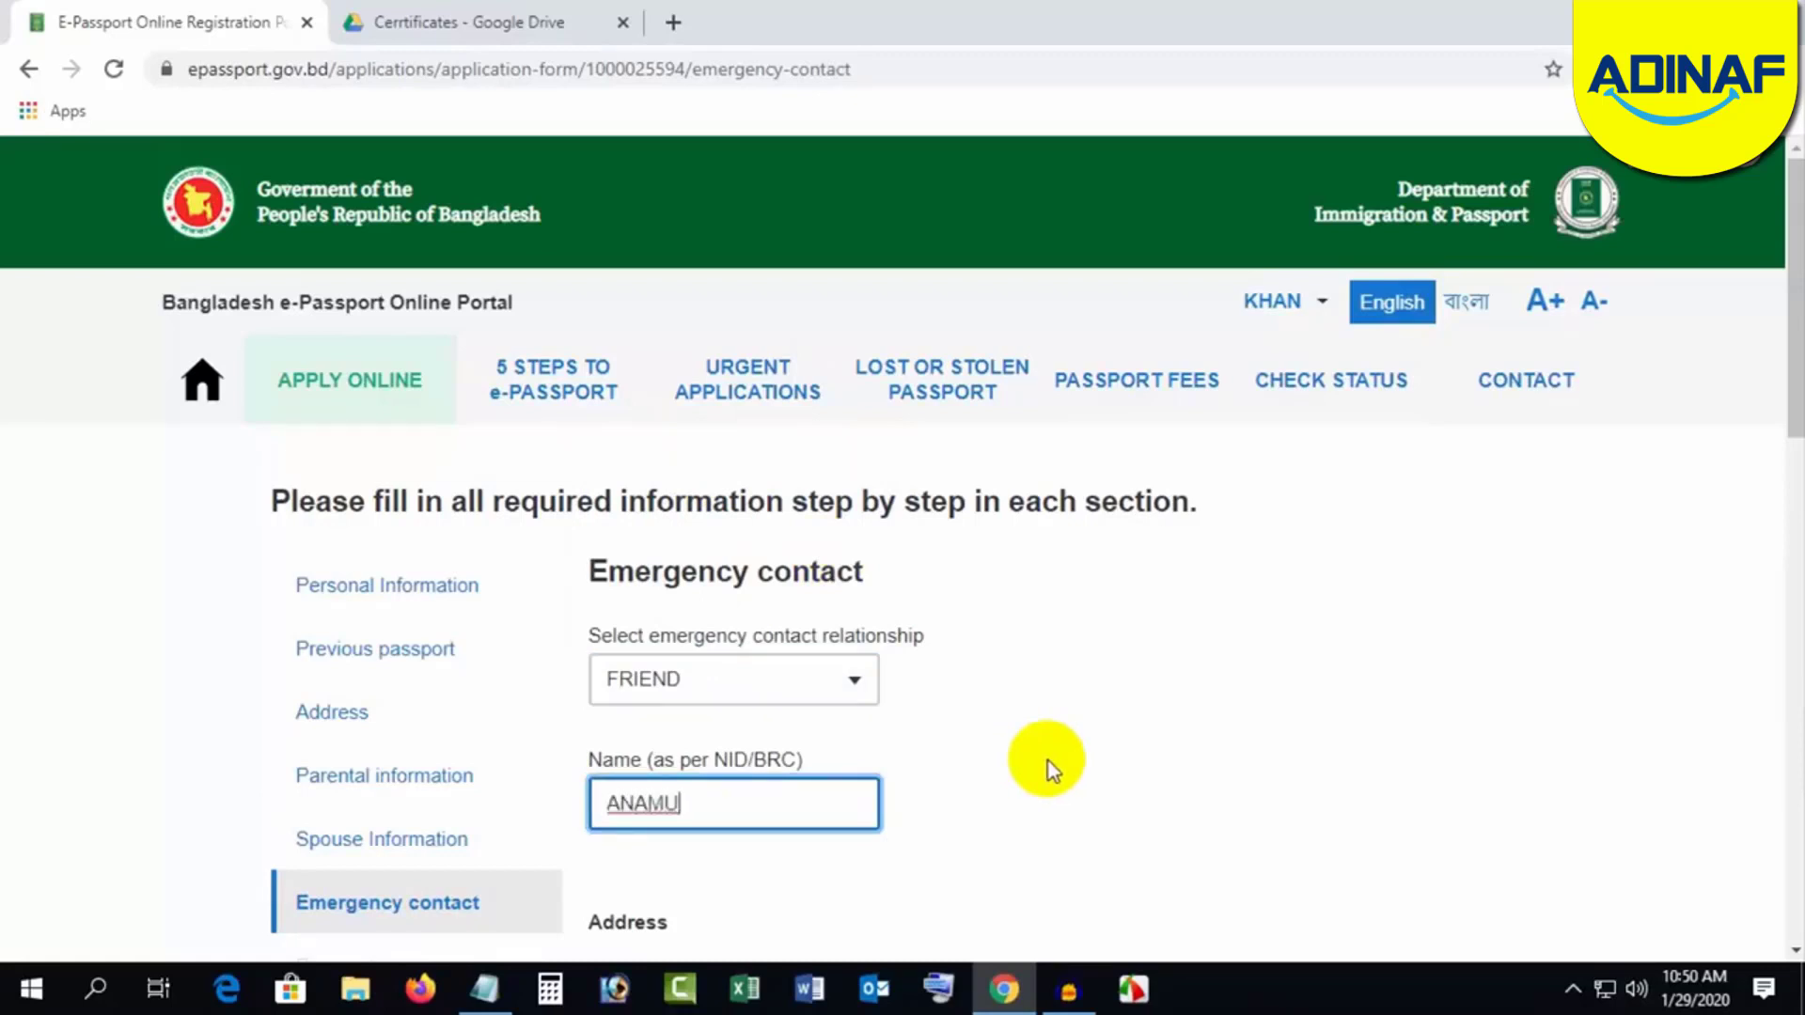
pyautogui.scroll(-4, 1058, 766)
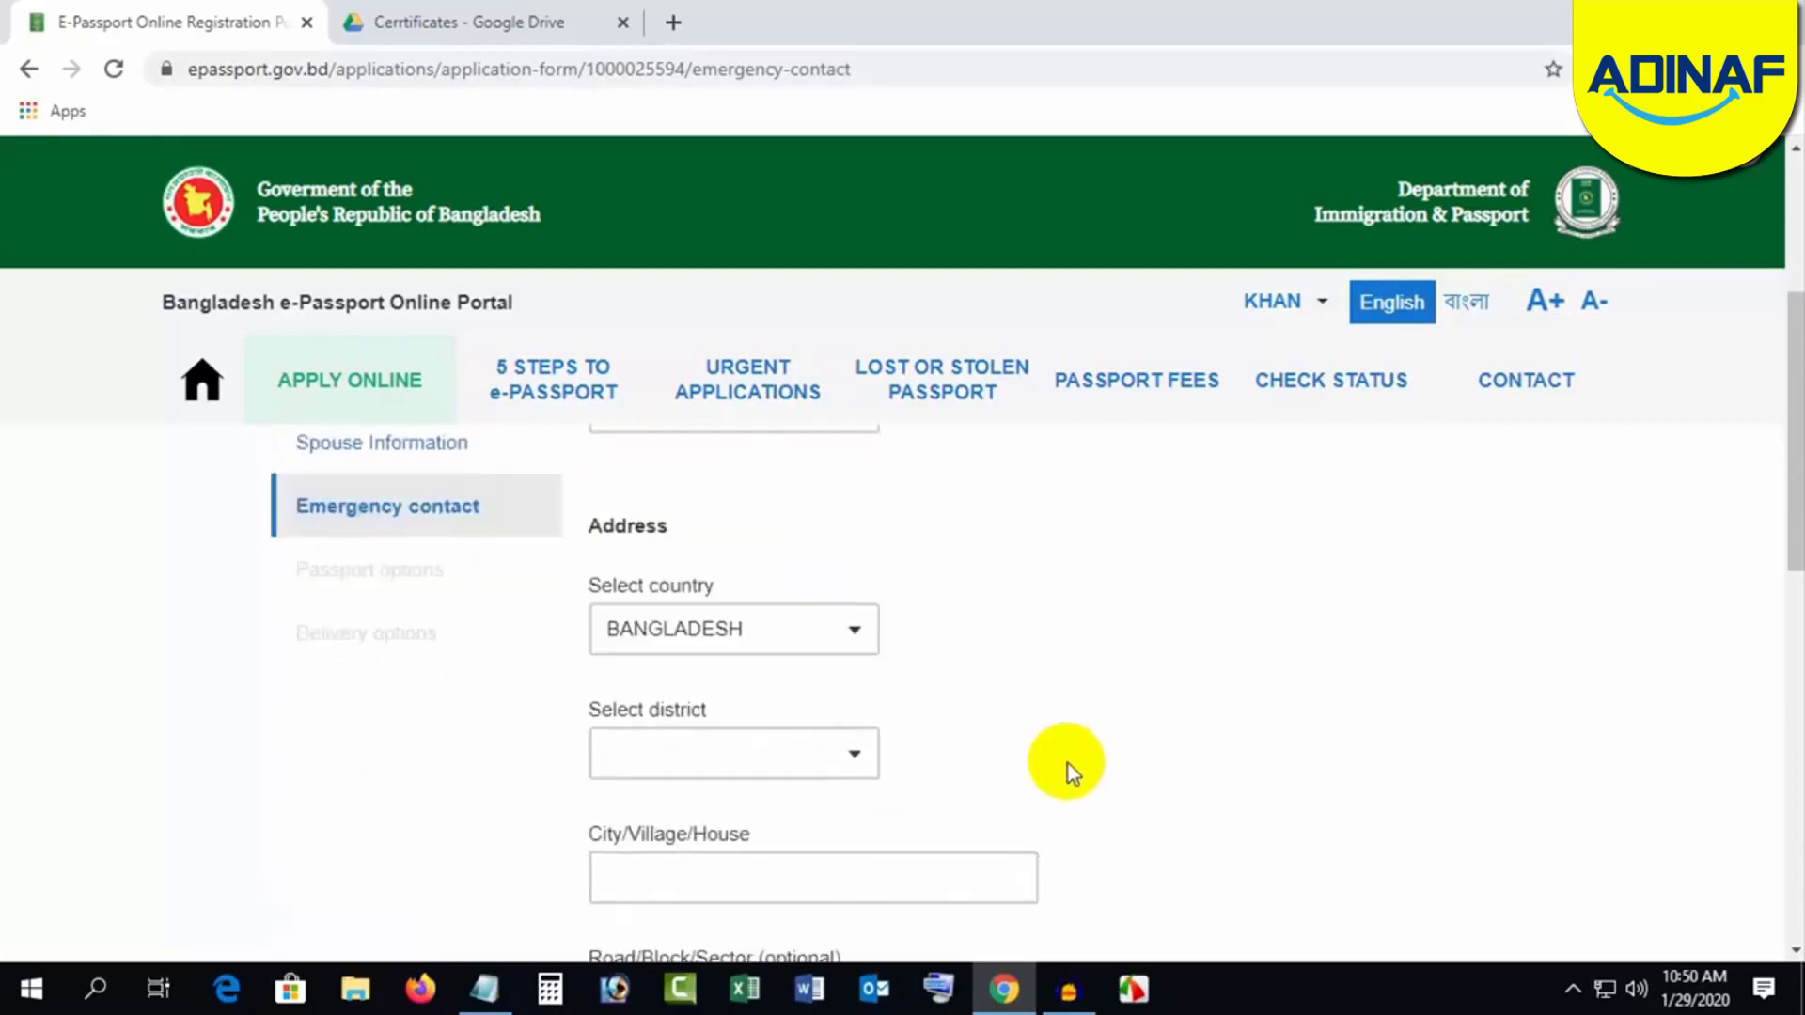
# Step: Set the contact's address to Bangladesh, district DHAKA, and enter the city
pyautogui.click(737, 628)
pyautogui.click(704, 753)
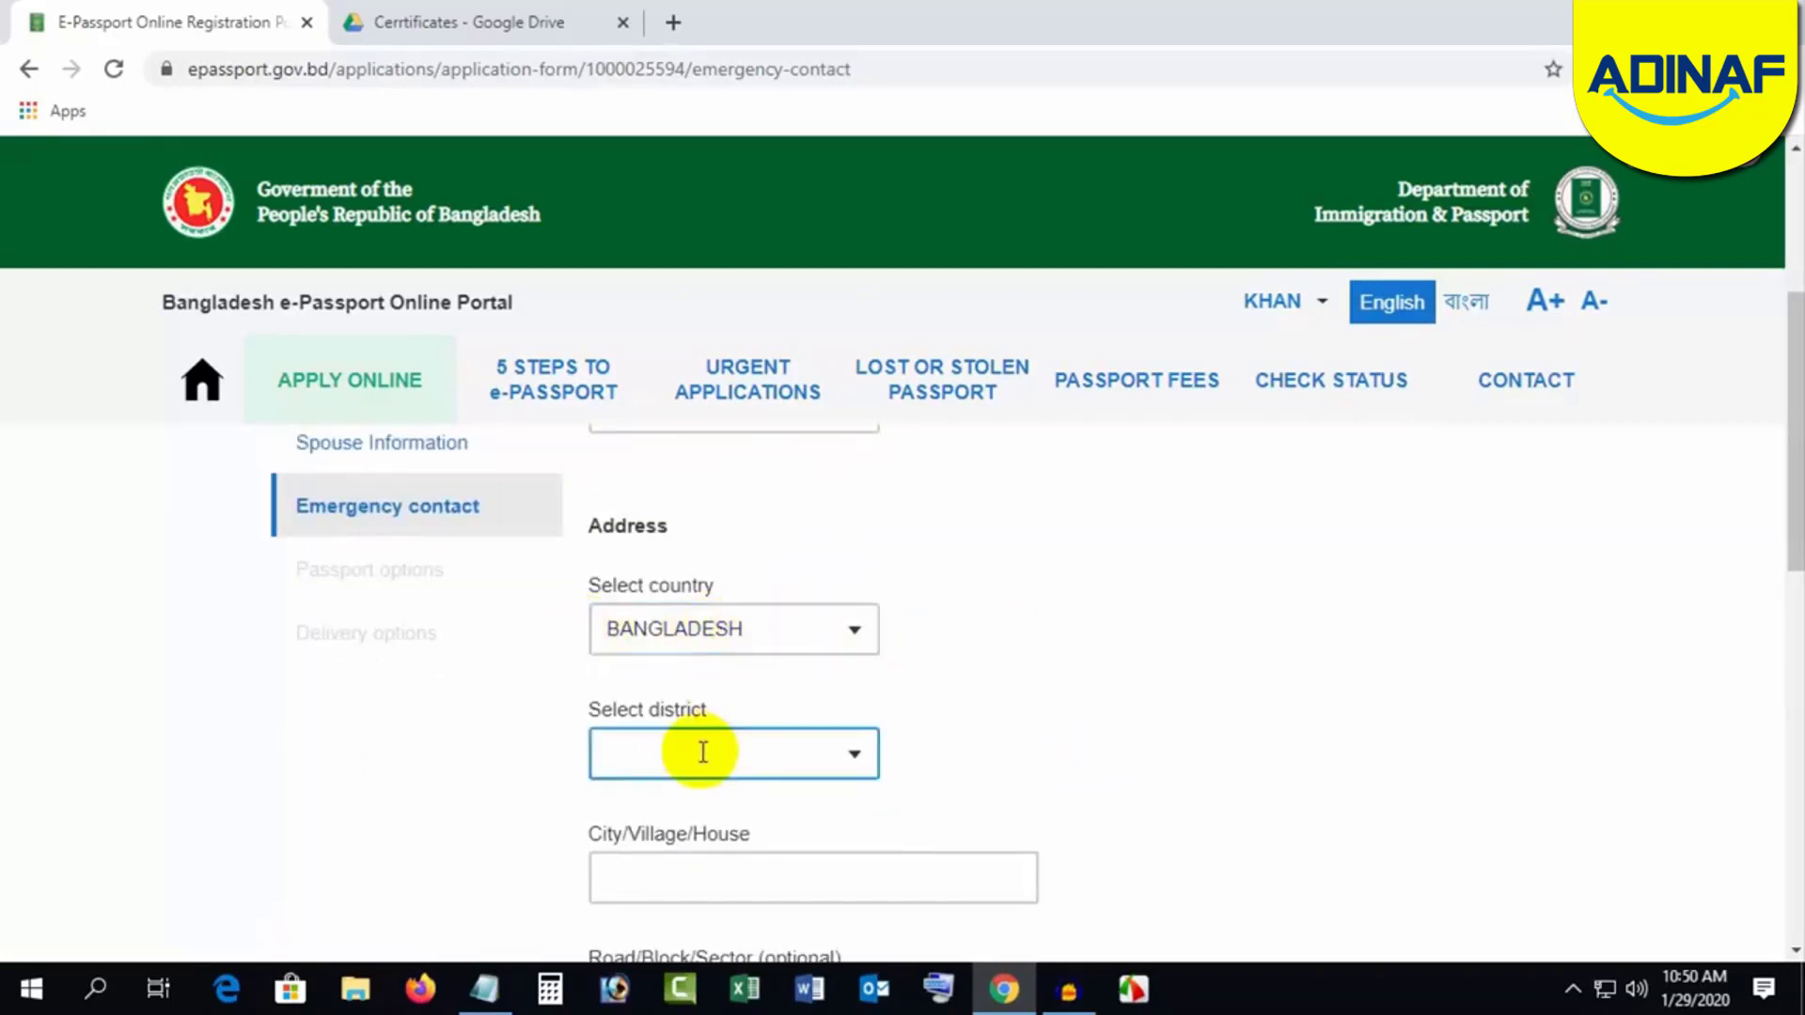
pyautogui.write('DH')
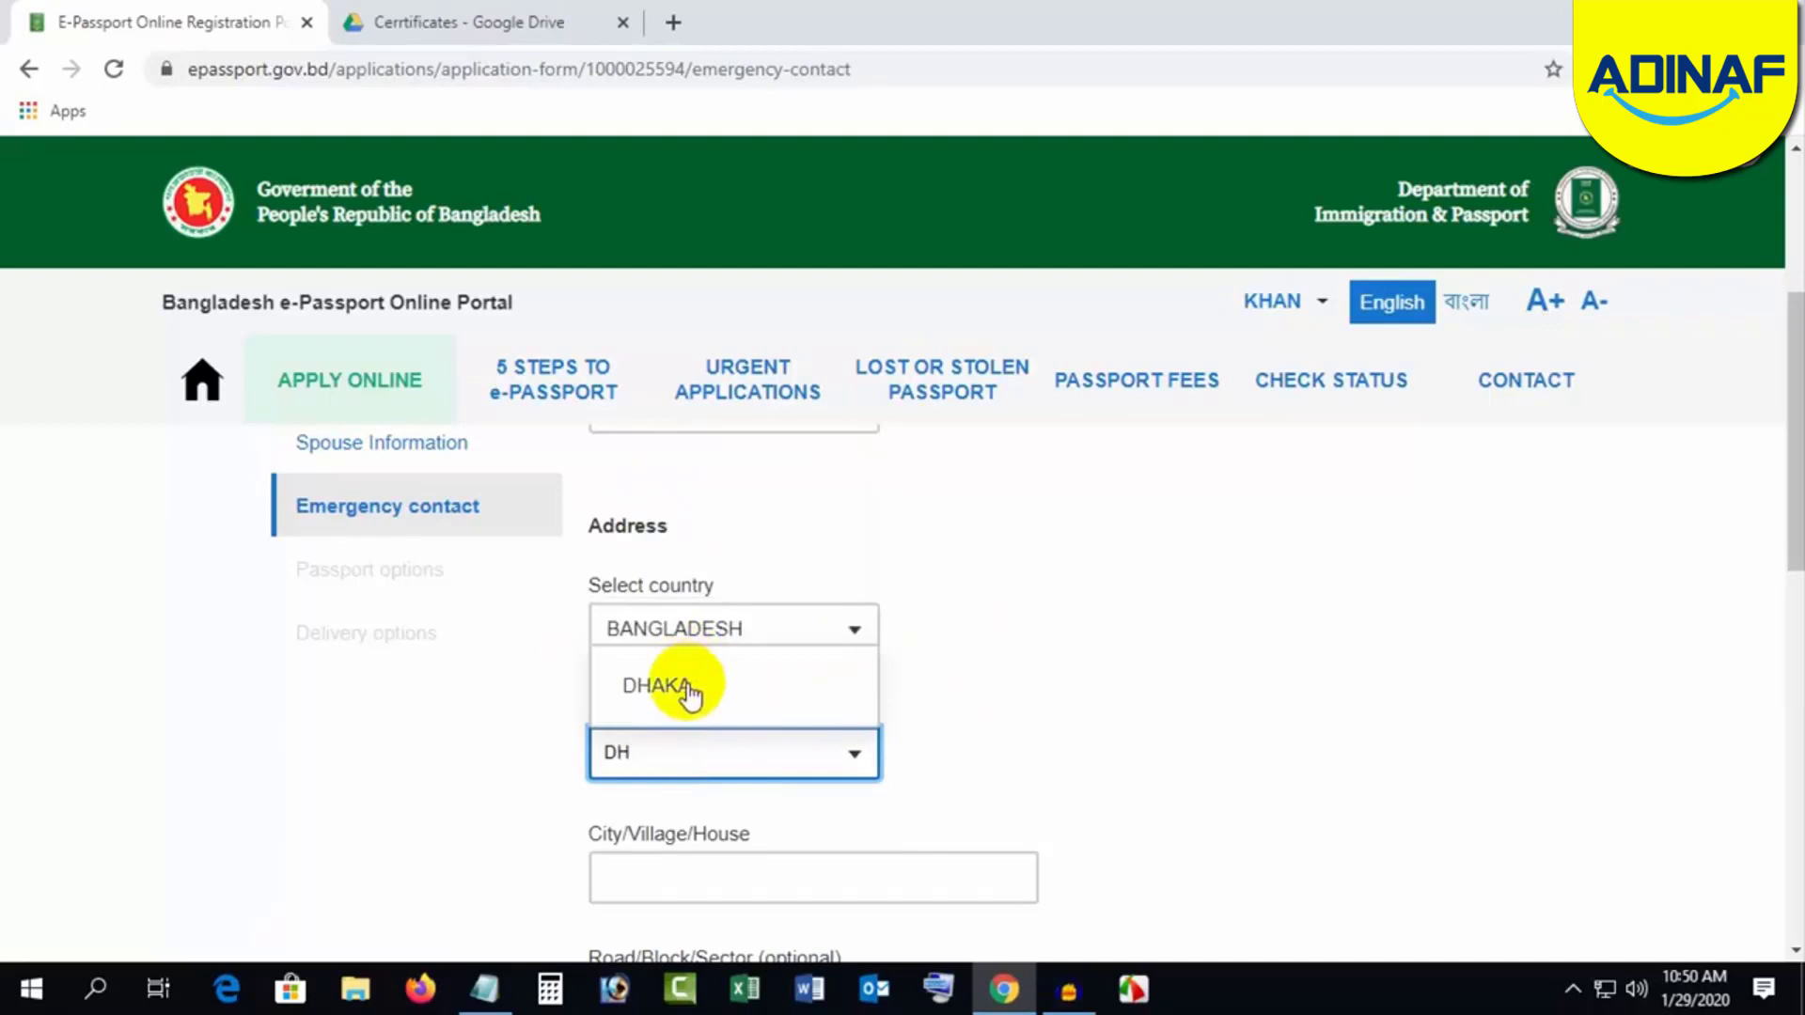
pyautogui.click(691, 689)
pyautogui.scroll(-1, 1062, 752)
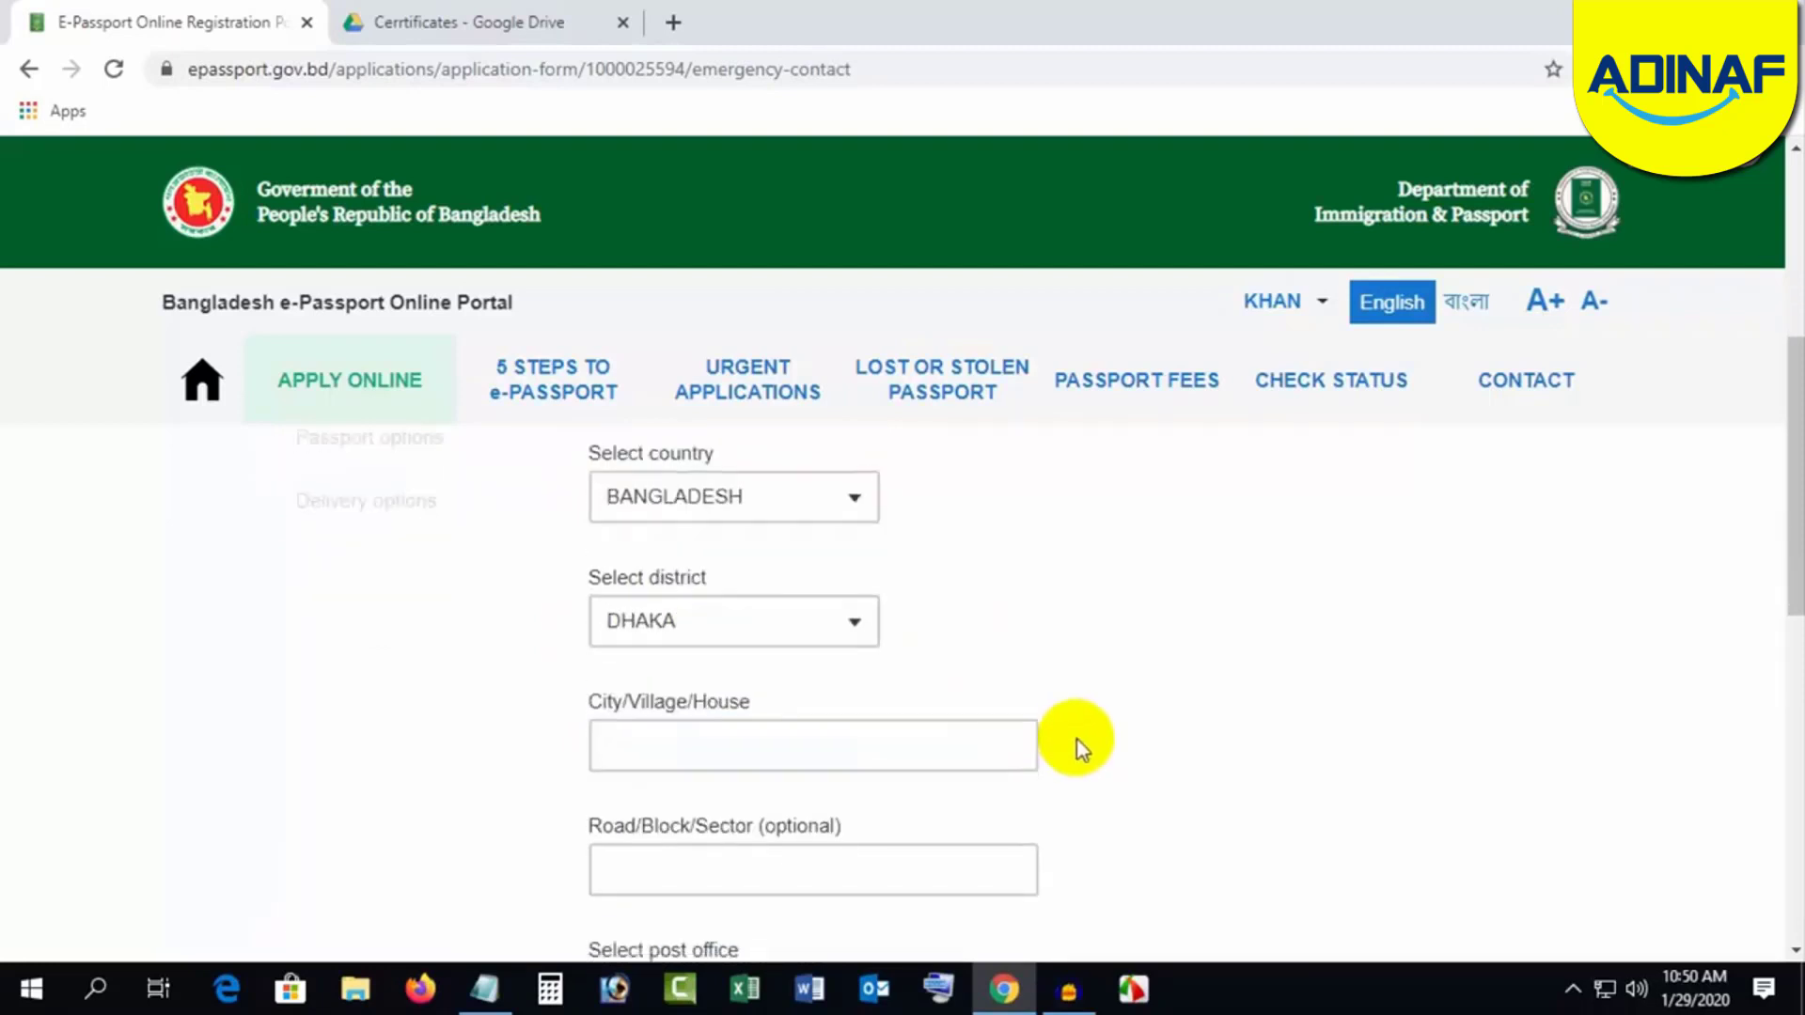
pyautogui.click(713, 744)
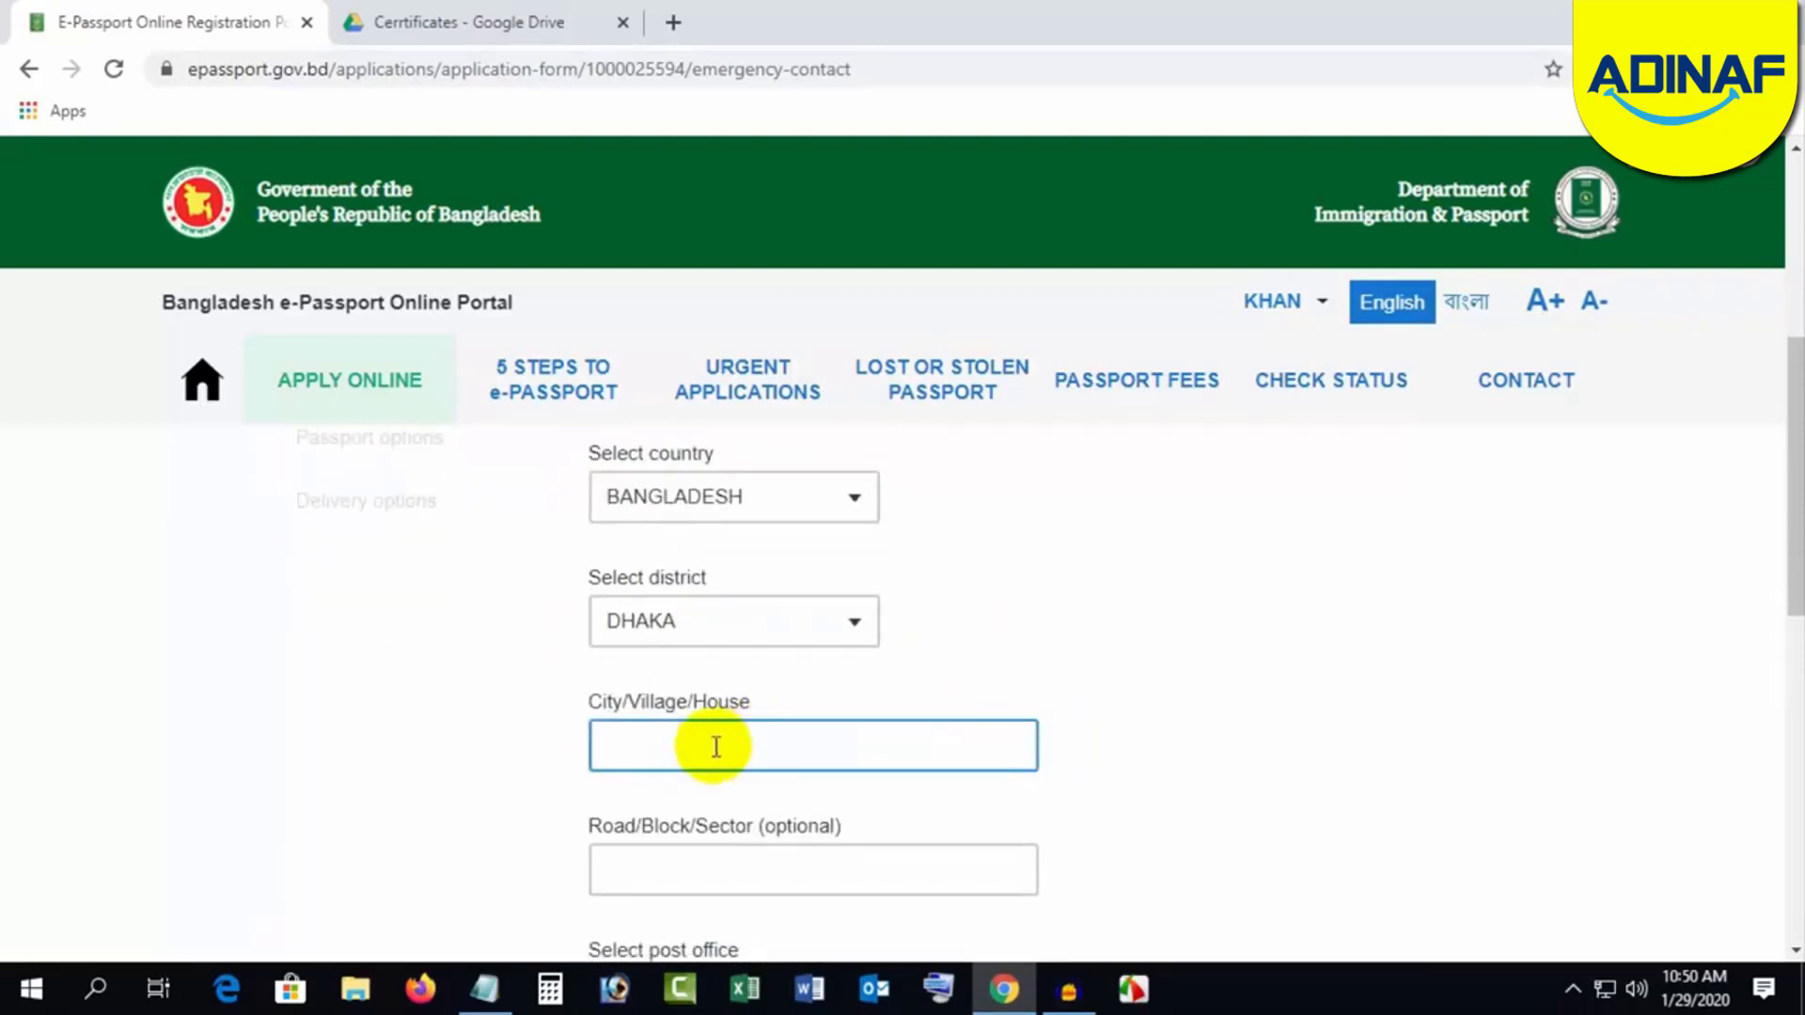
pyautogui.click(1152, 629)
pyautogui.scroll(-2, 1158, 640)
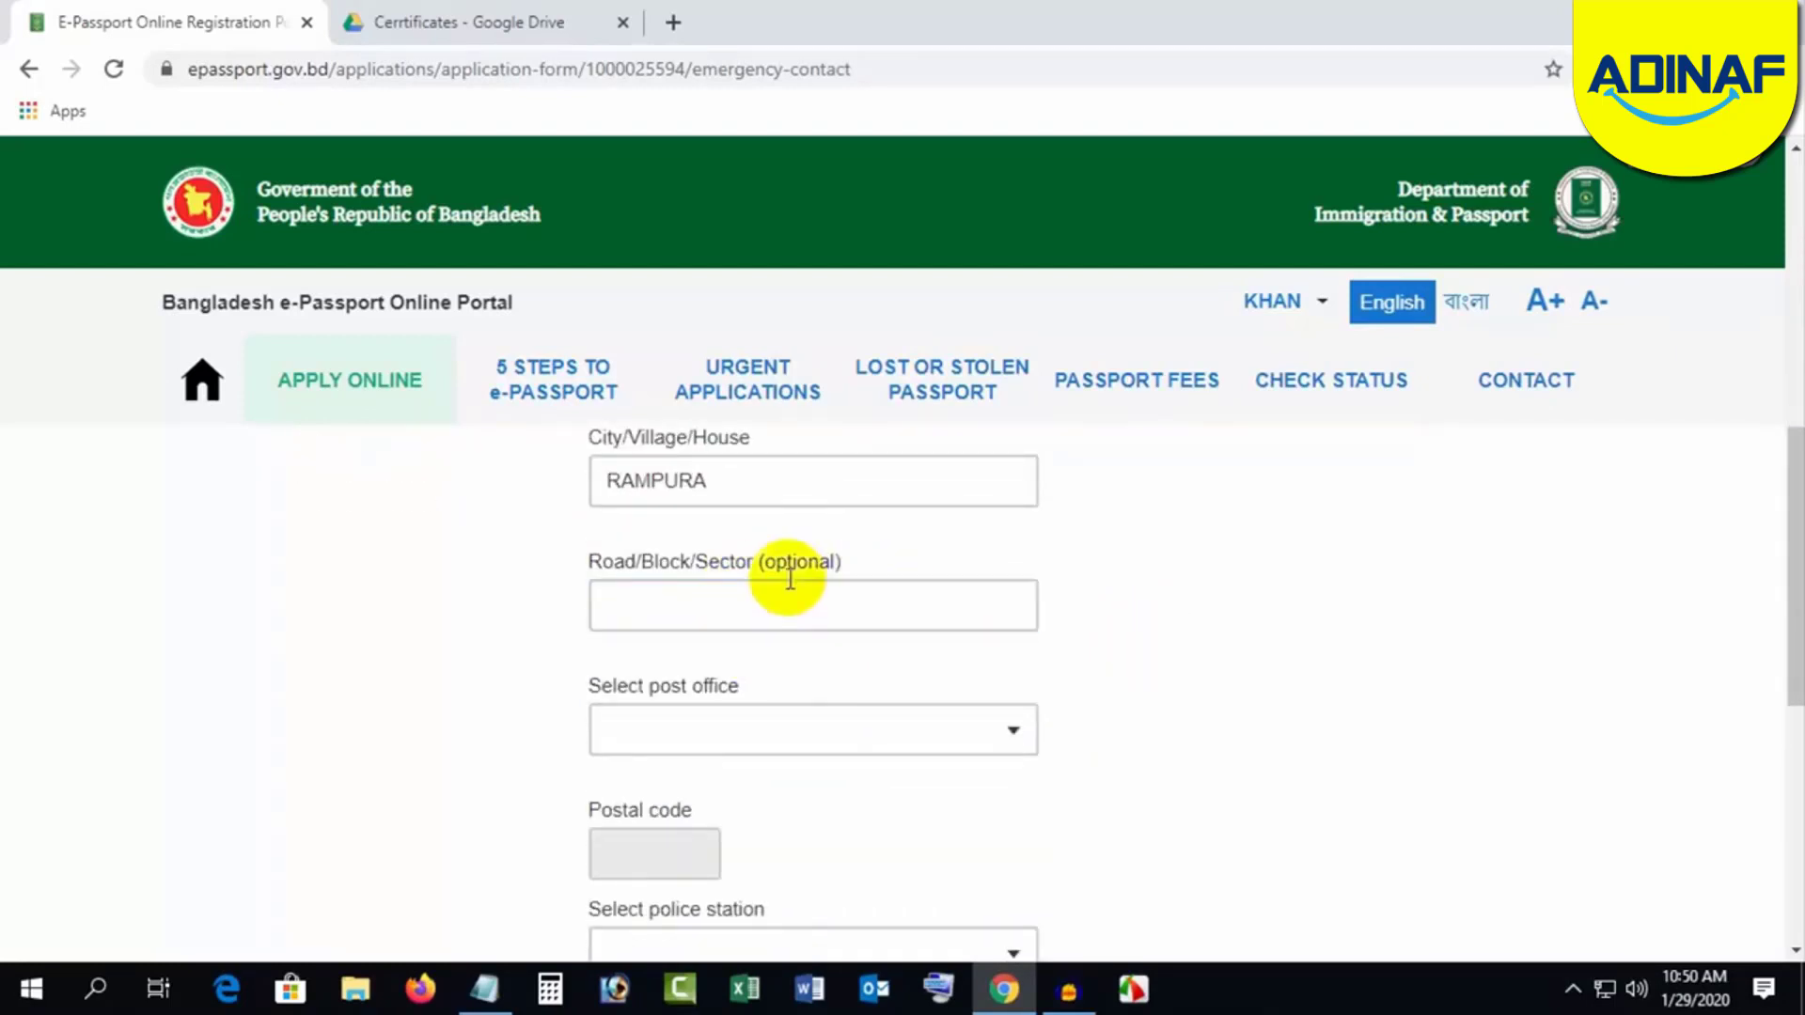
# Step: Choose RAMPURA - 1219 post office and RAMPURA police station for the contact's address
pyautogui.click(741, 739)
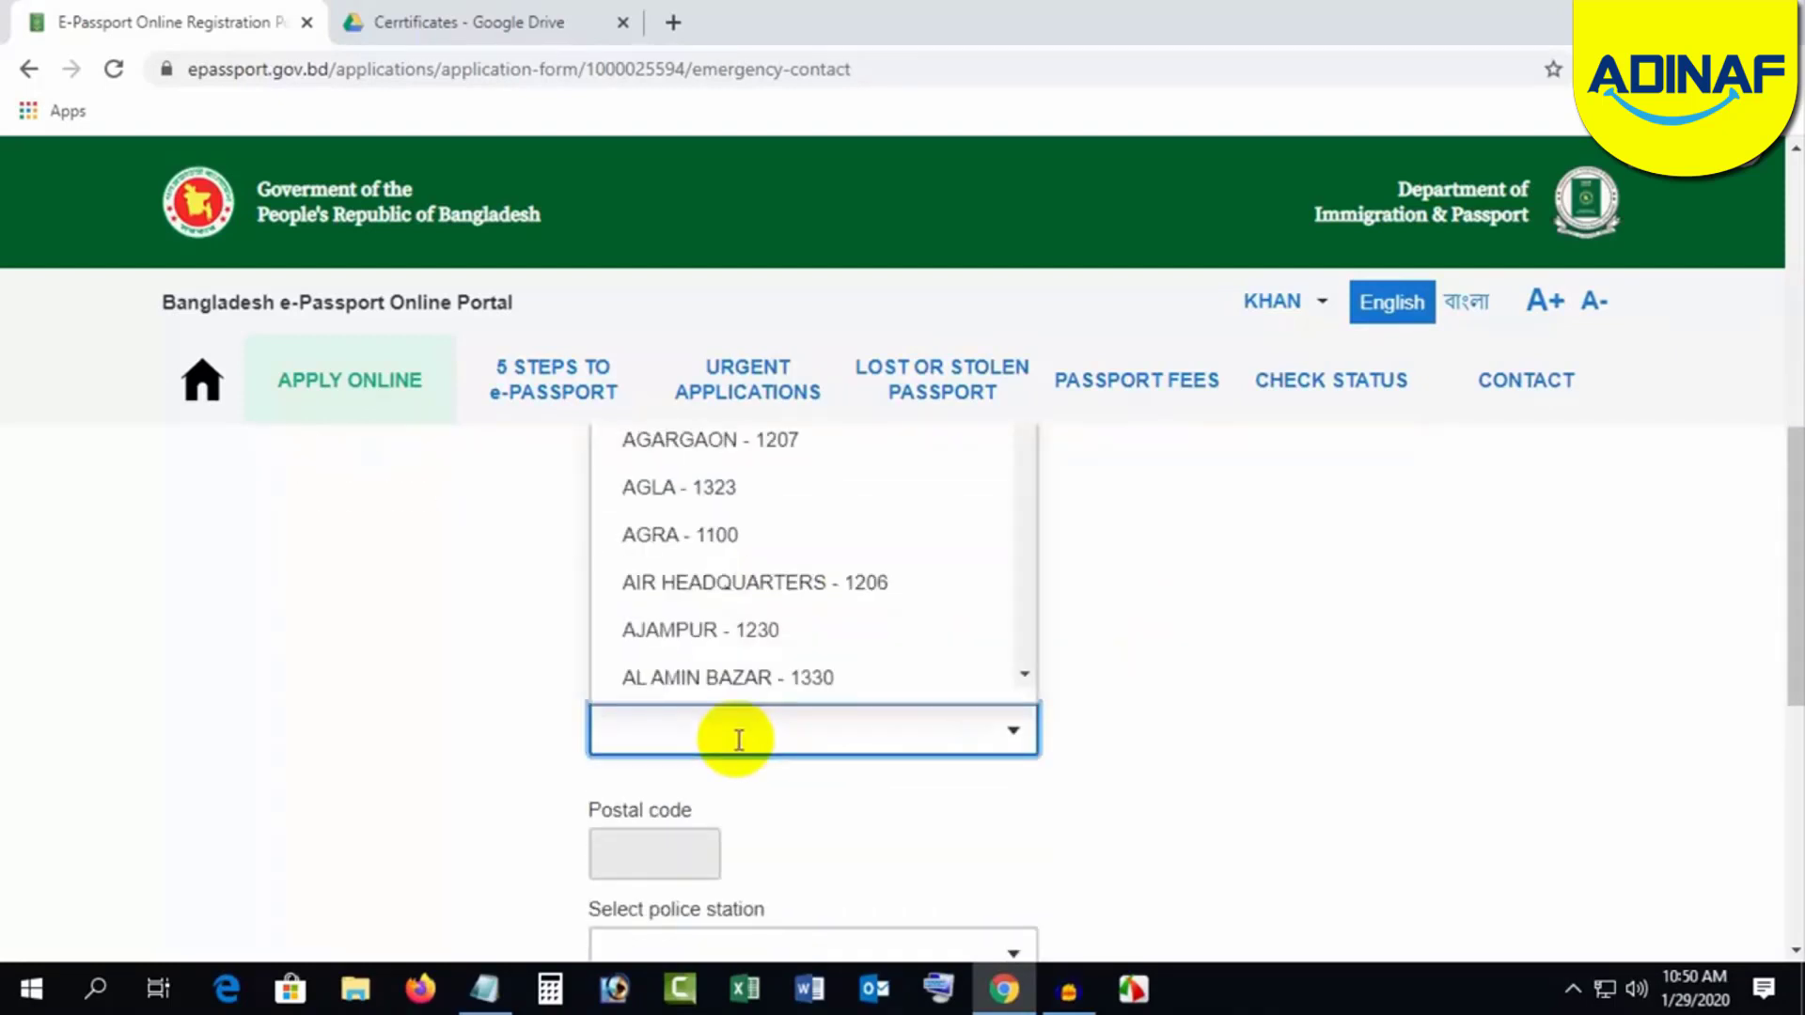
pyautogui.write('RAM')
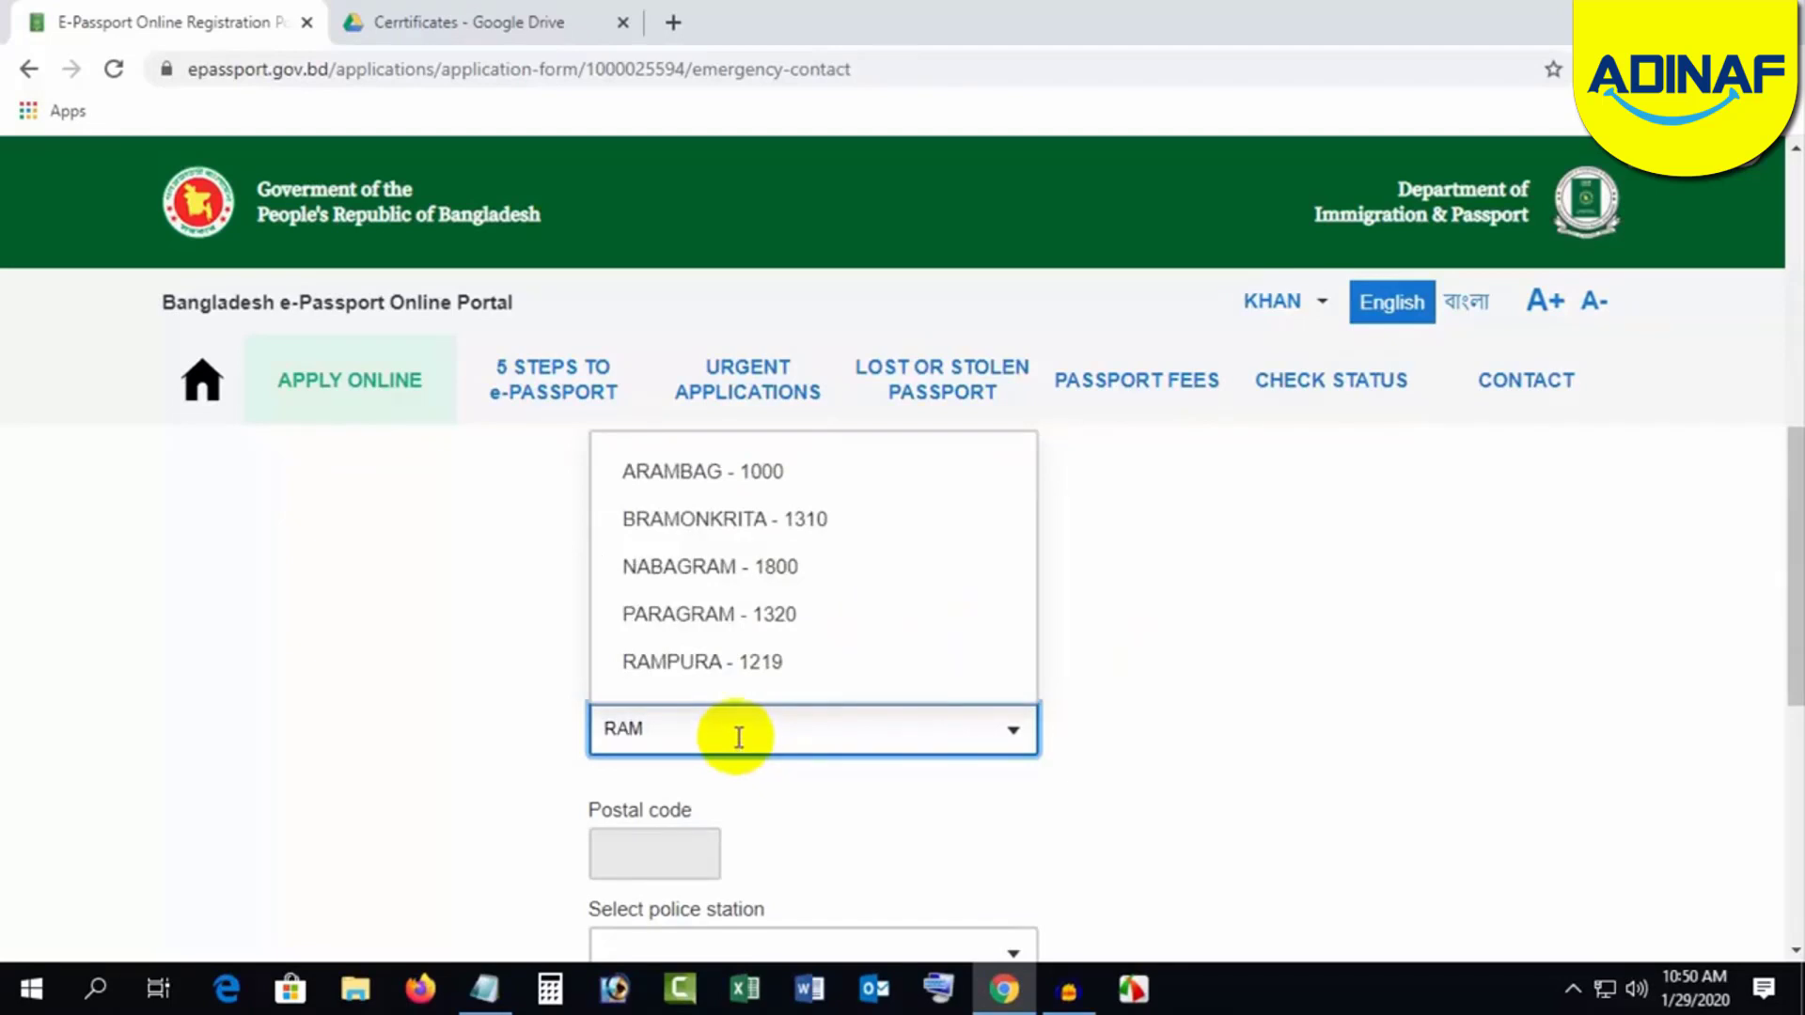
pyautogui.click(729, 663)
pyautogui.scroll(-2, 1091, 816)
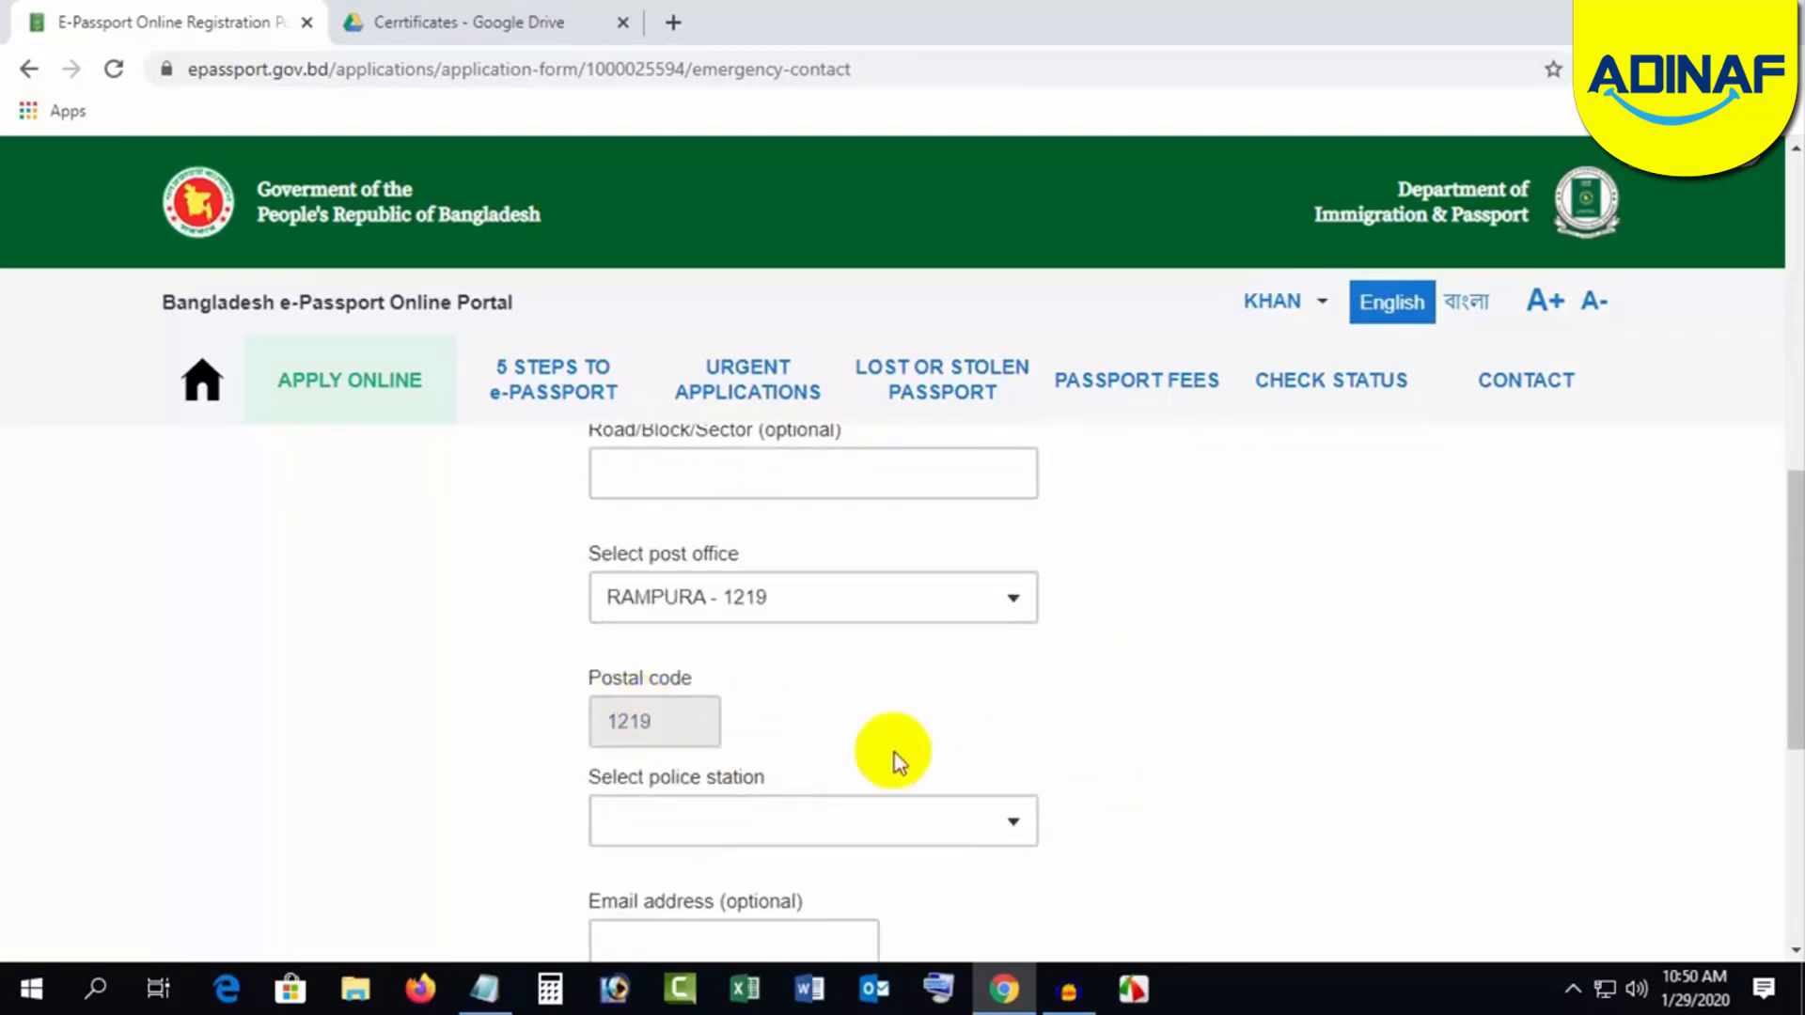
pyautogui.scroll(-2, 1040, 795)
pyautogui.click(739, 688)
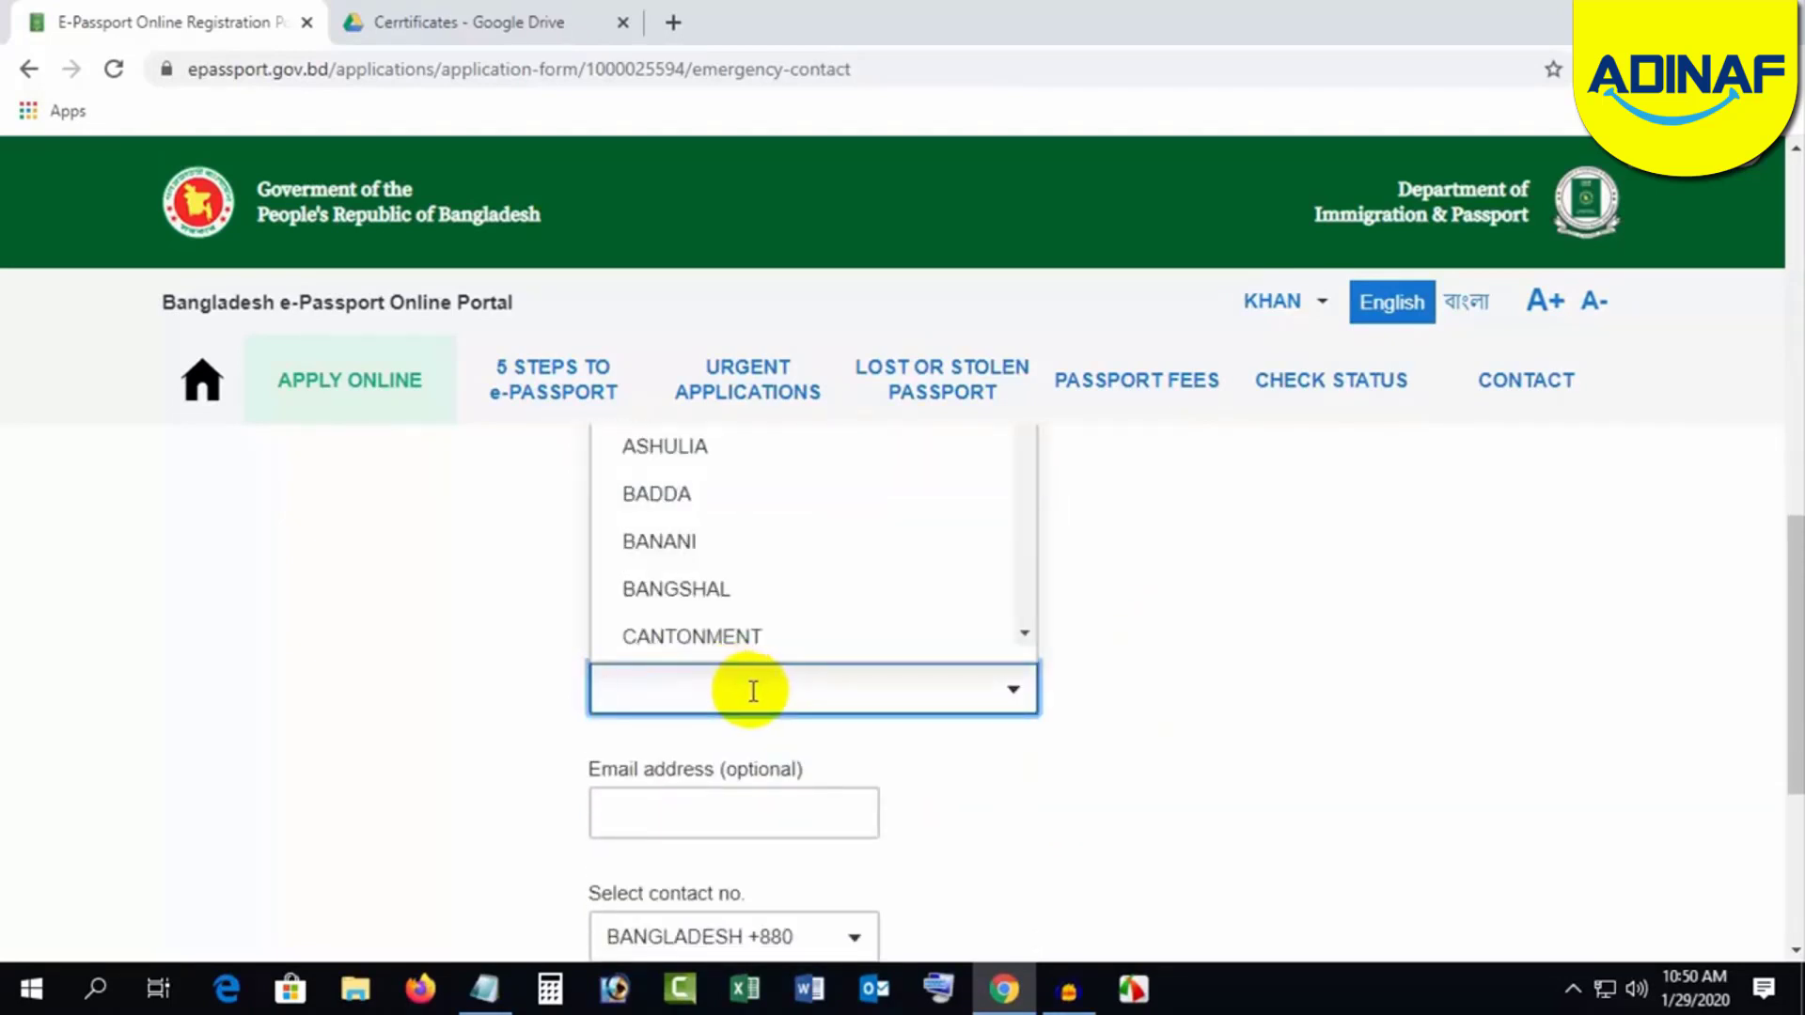
pyautogui.write('RAMP')
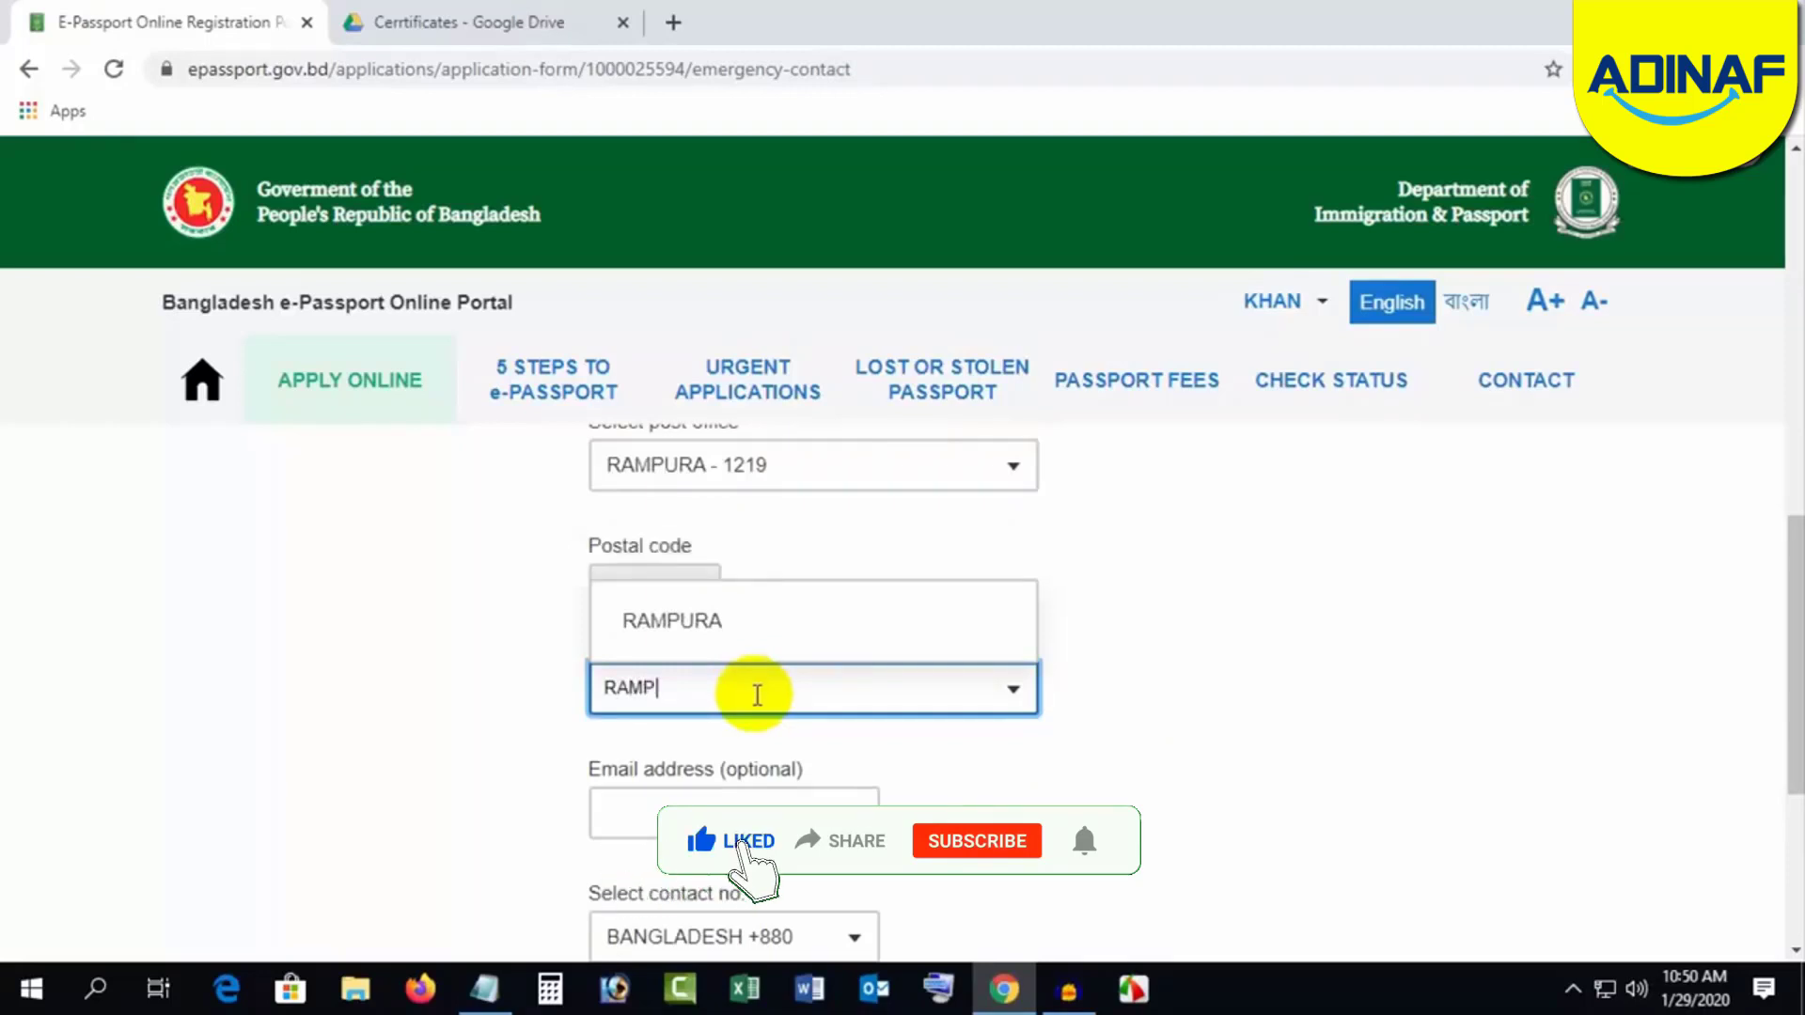
pyautogui.click(737, 623)
pyautogui.scroll(-3, 1105, 739)
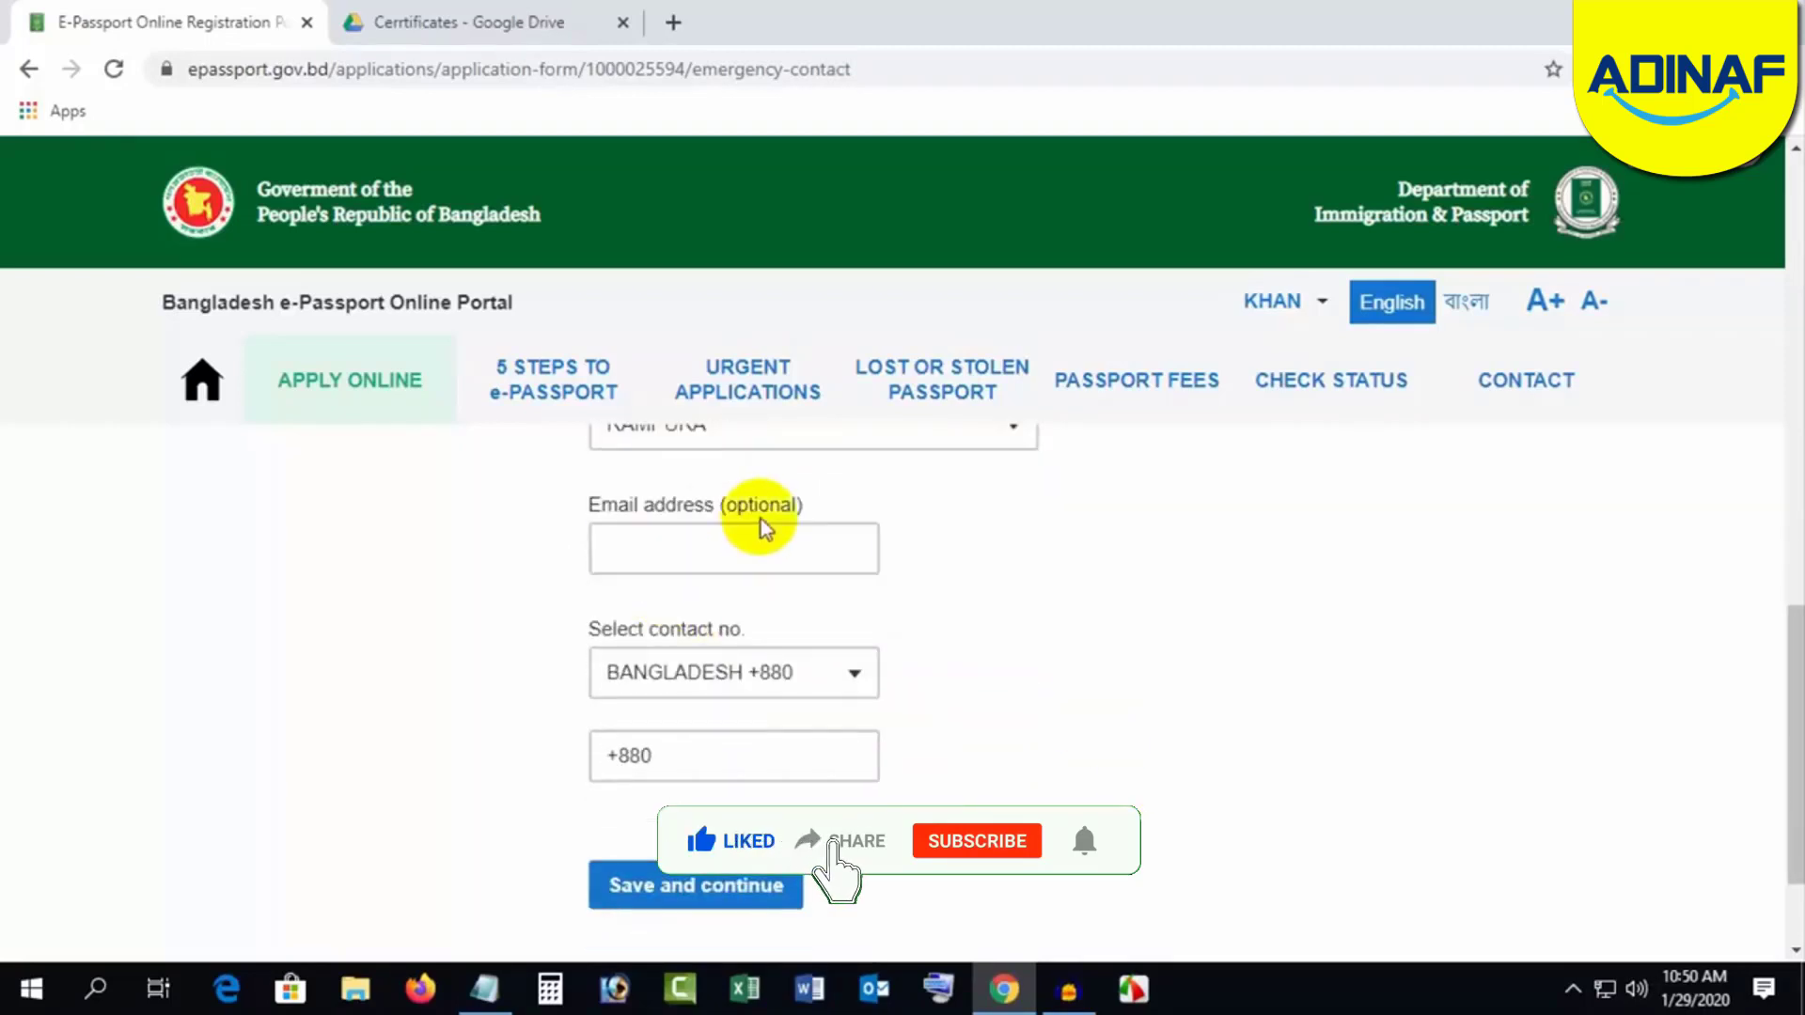
# Step: Enter the contact's phone number after +880 and save the emergency contact
pyautogui.click(685, 537)
pyautogui.click(1028, 616)
pyautogui.click(753, 655)
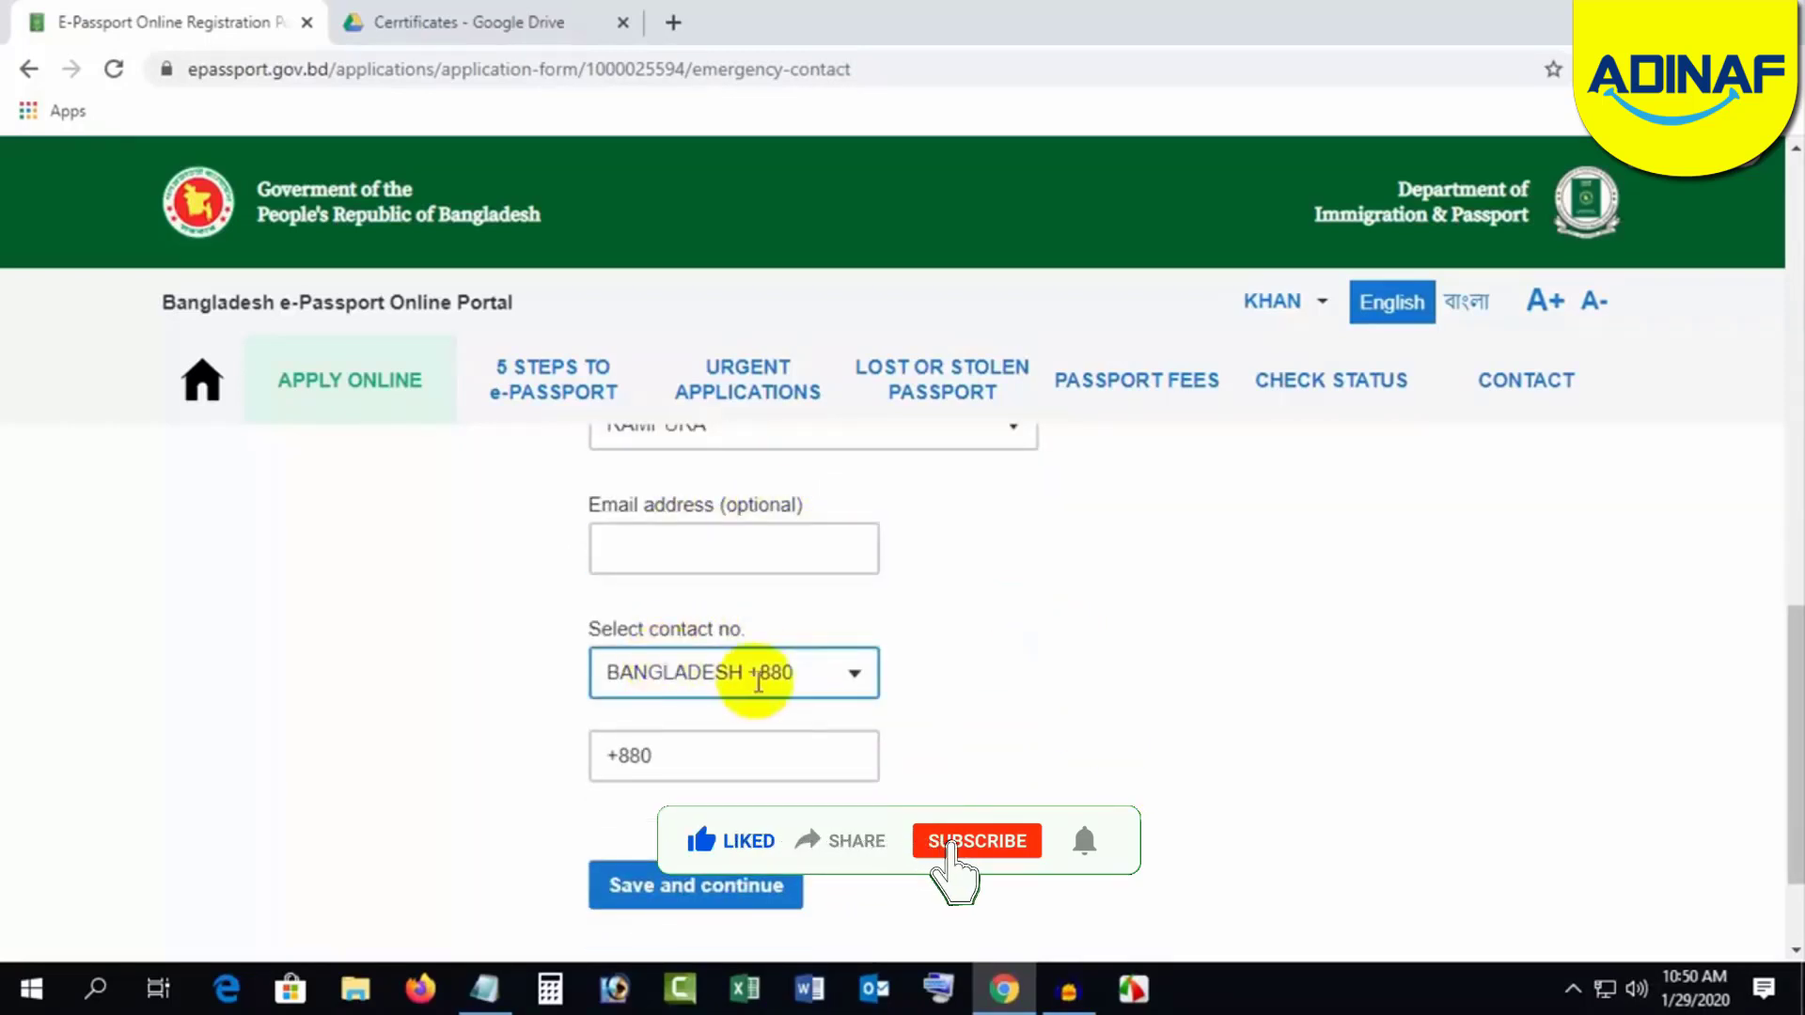
pyautogui.click(712, 743)
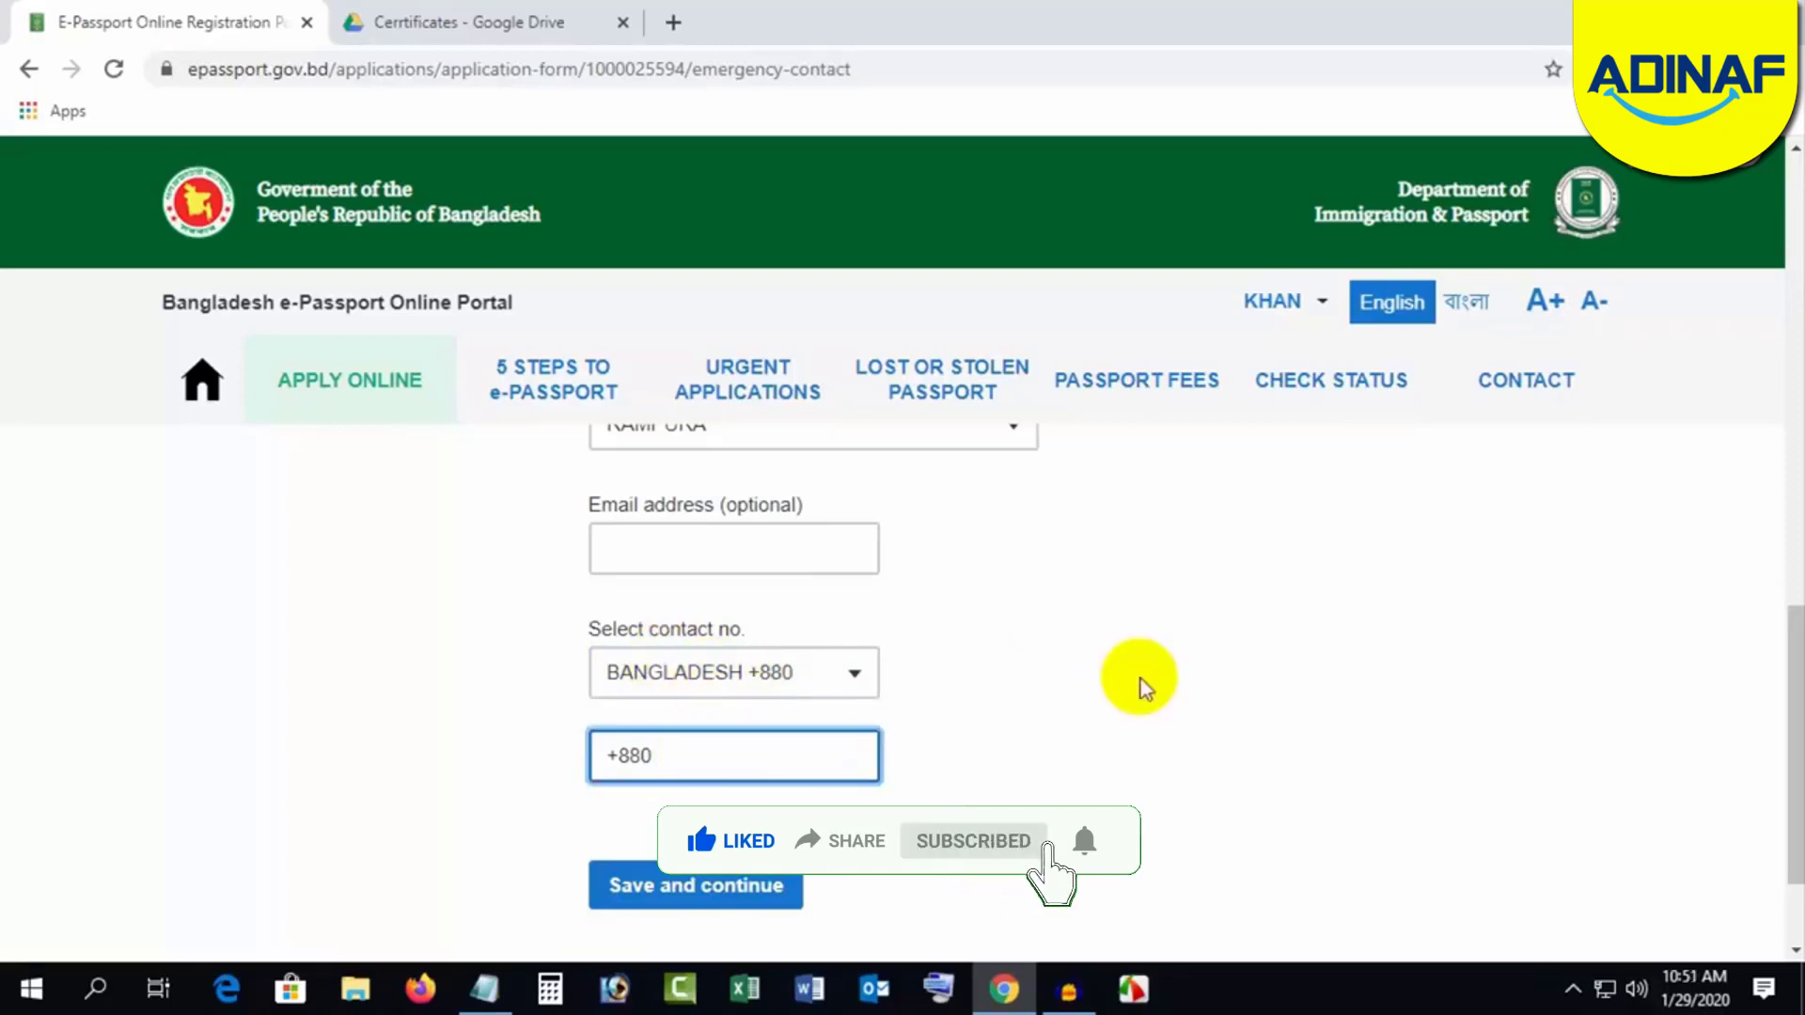
pyautogui.write('17')
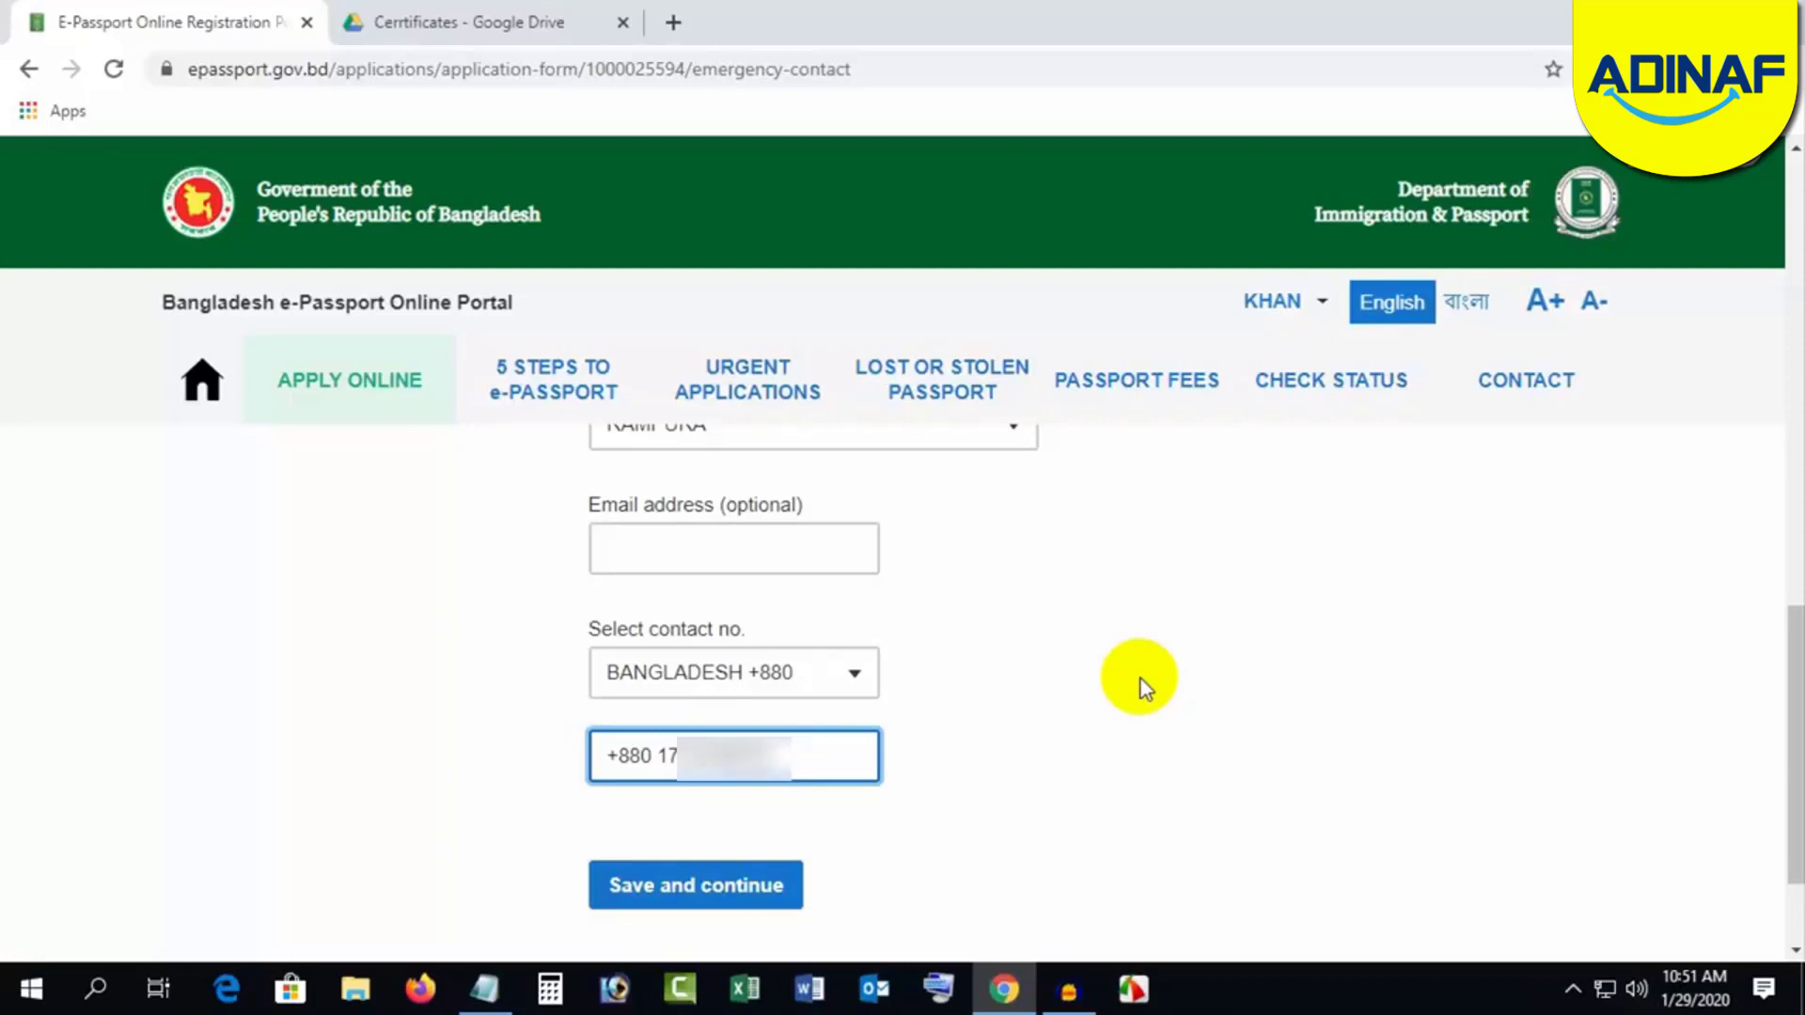
pyautogui.click(1142, 679)
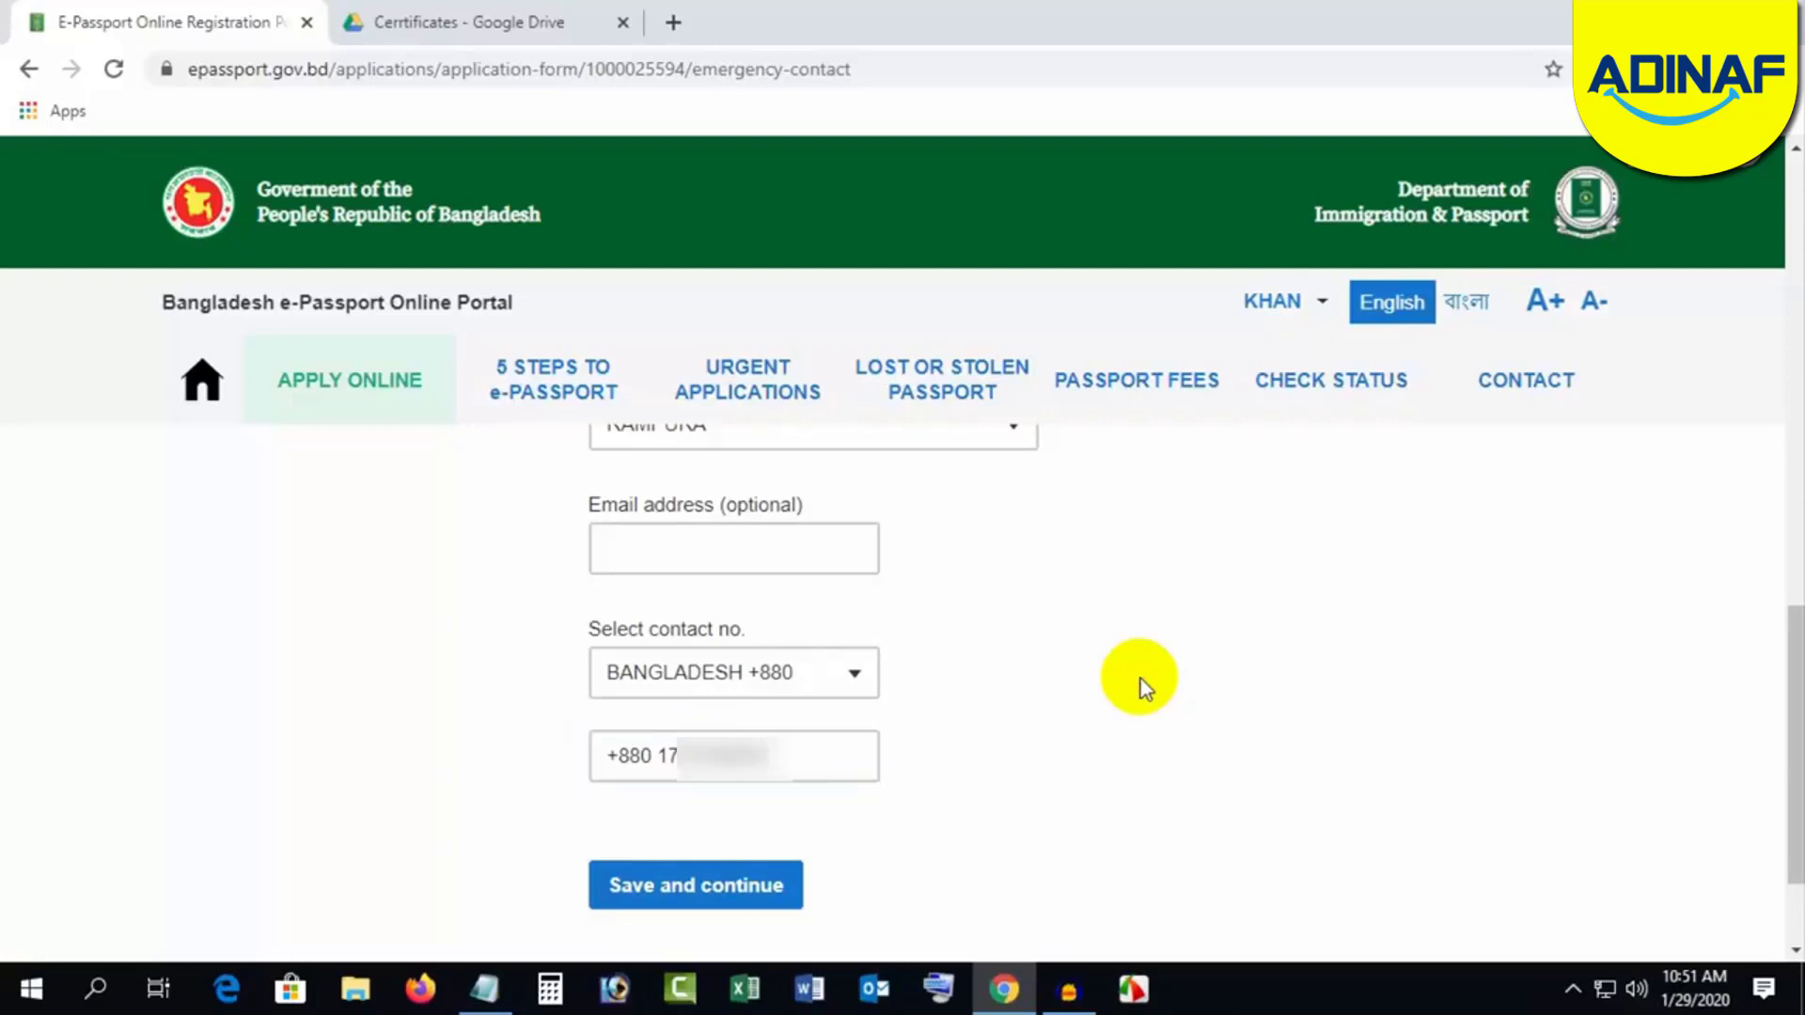
pyautogui.click(698, 888)
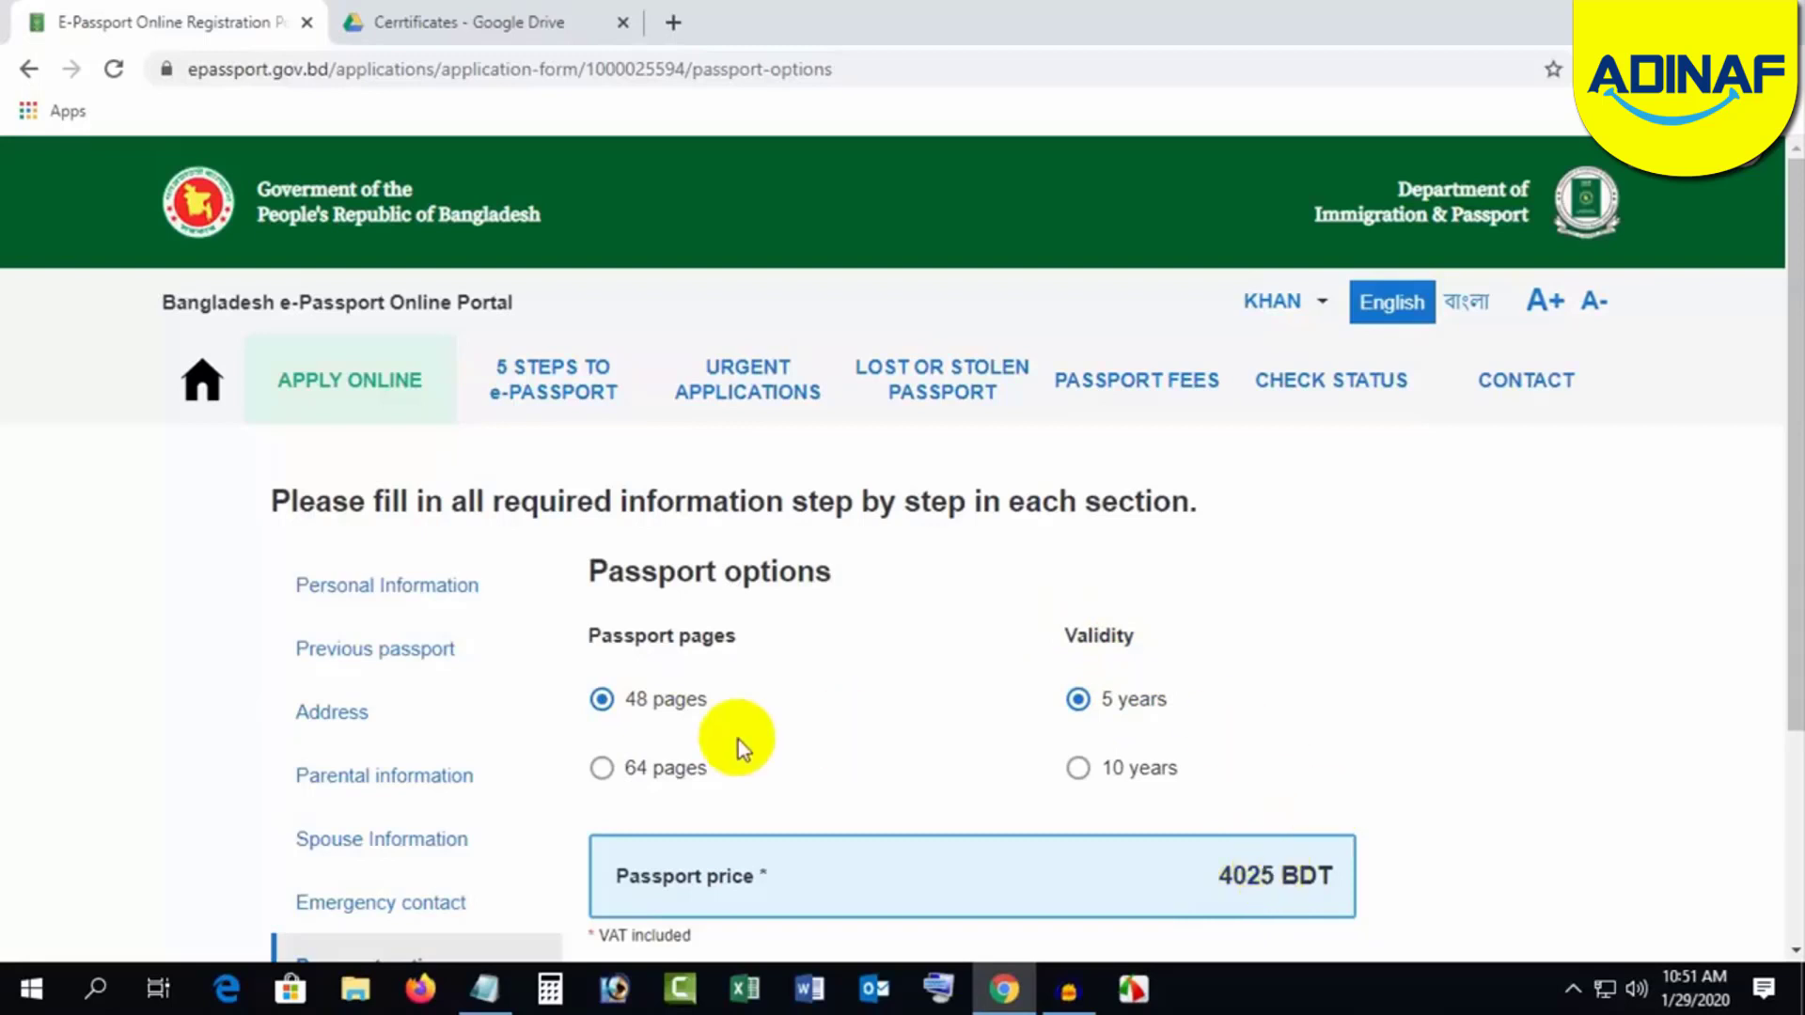
# Step: After comparing 64-page prices, save a 48-page, 10-year passport for 5750 BDT
pyautogui.click(600, 771)
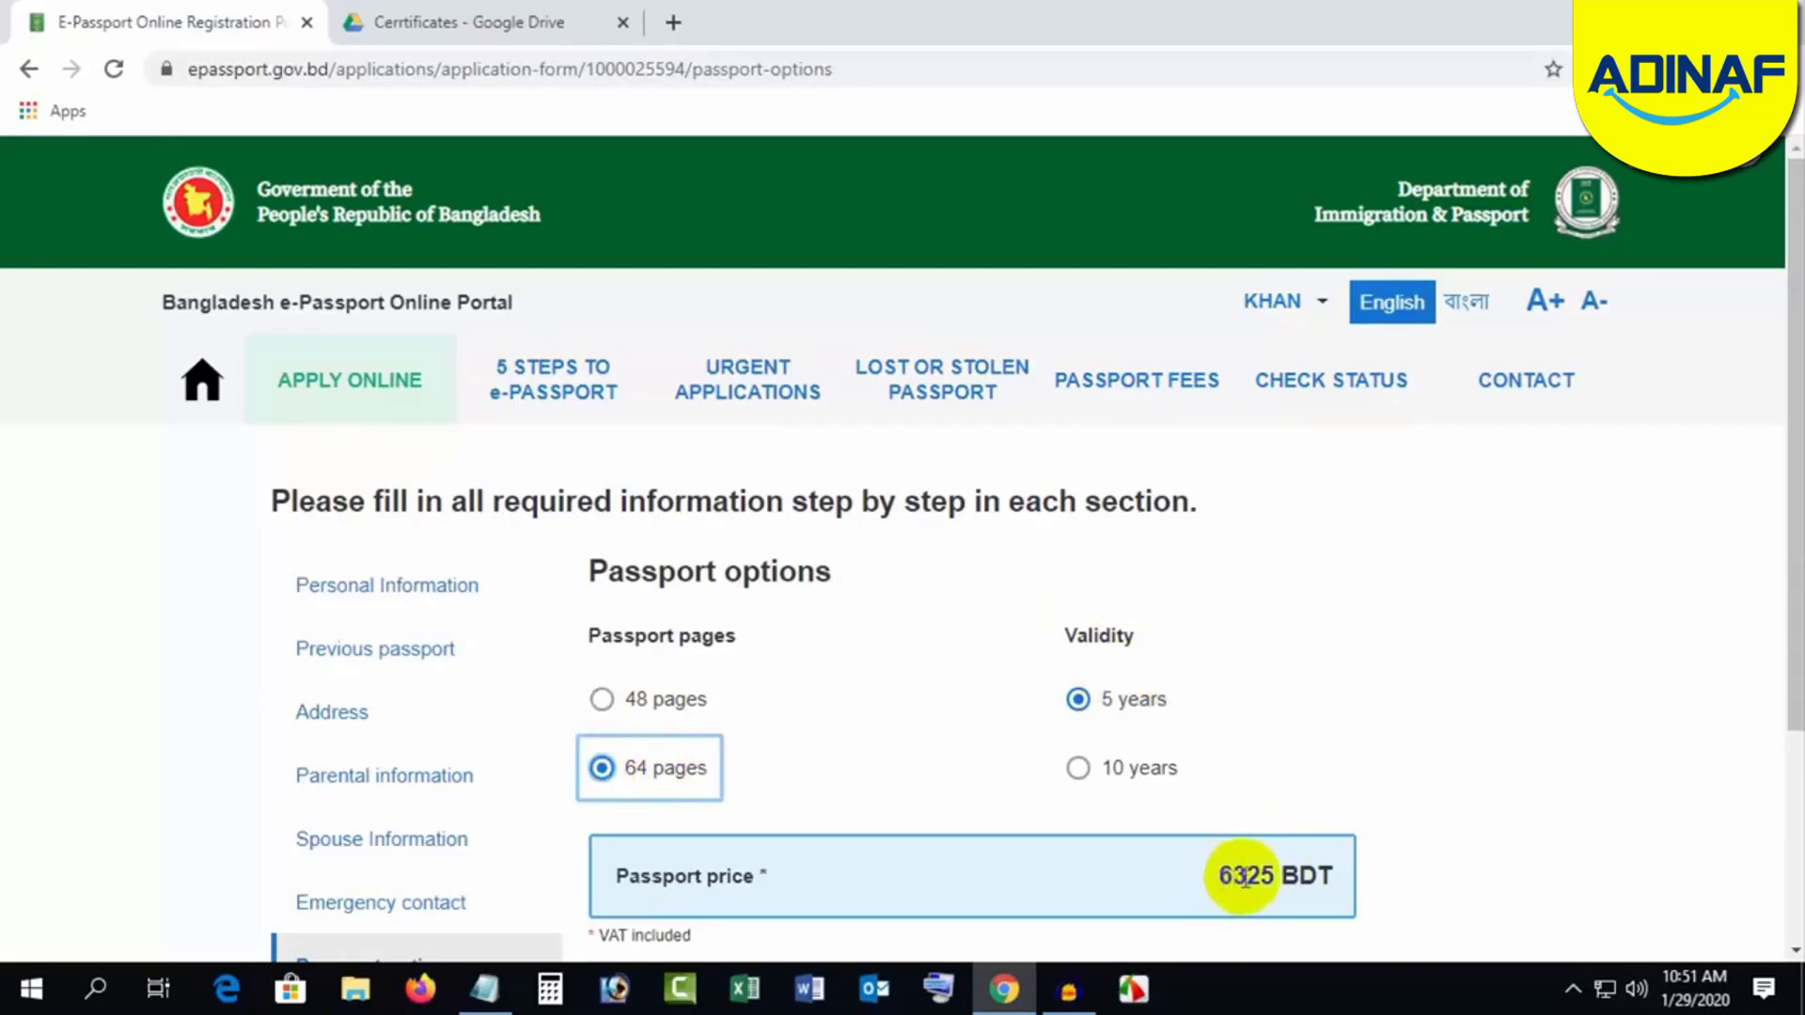
pyautogui.click(599, 698)
pyautogui.click(1078, 769)
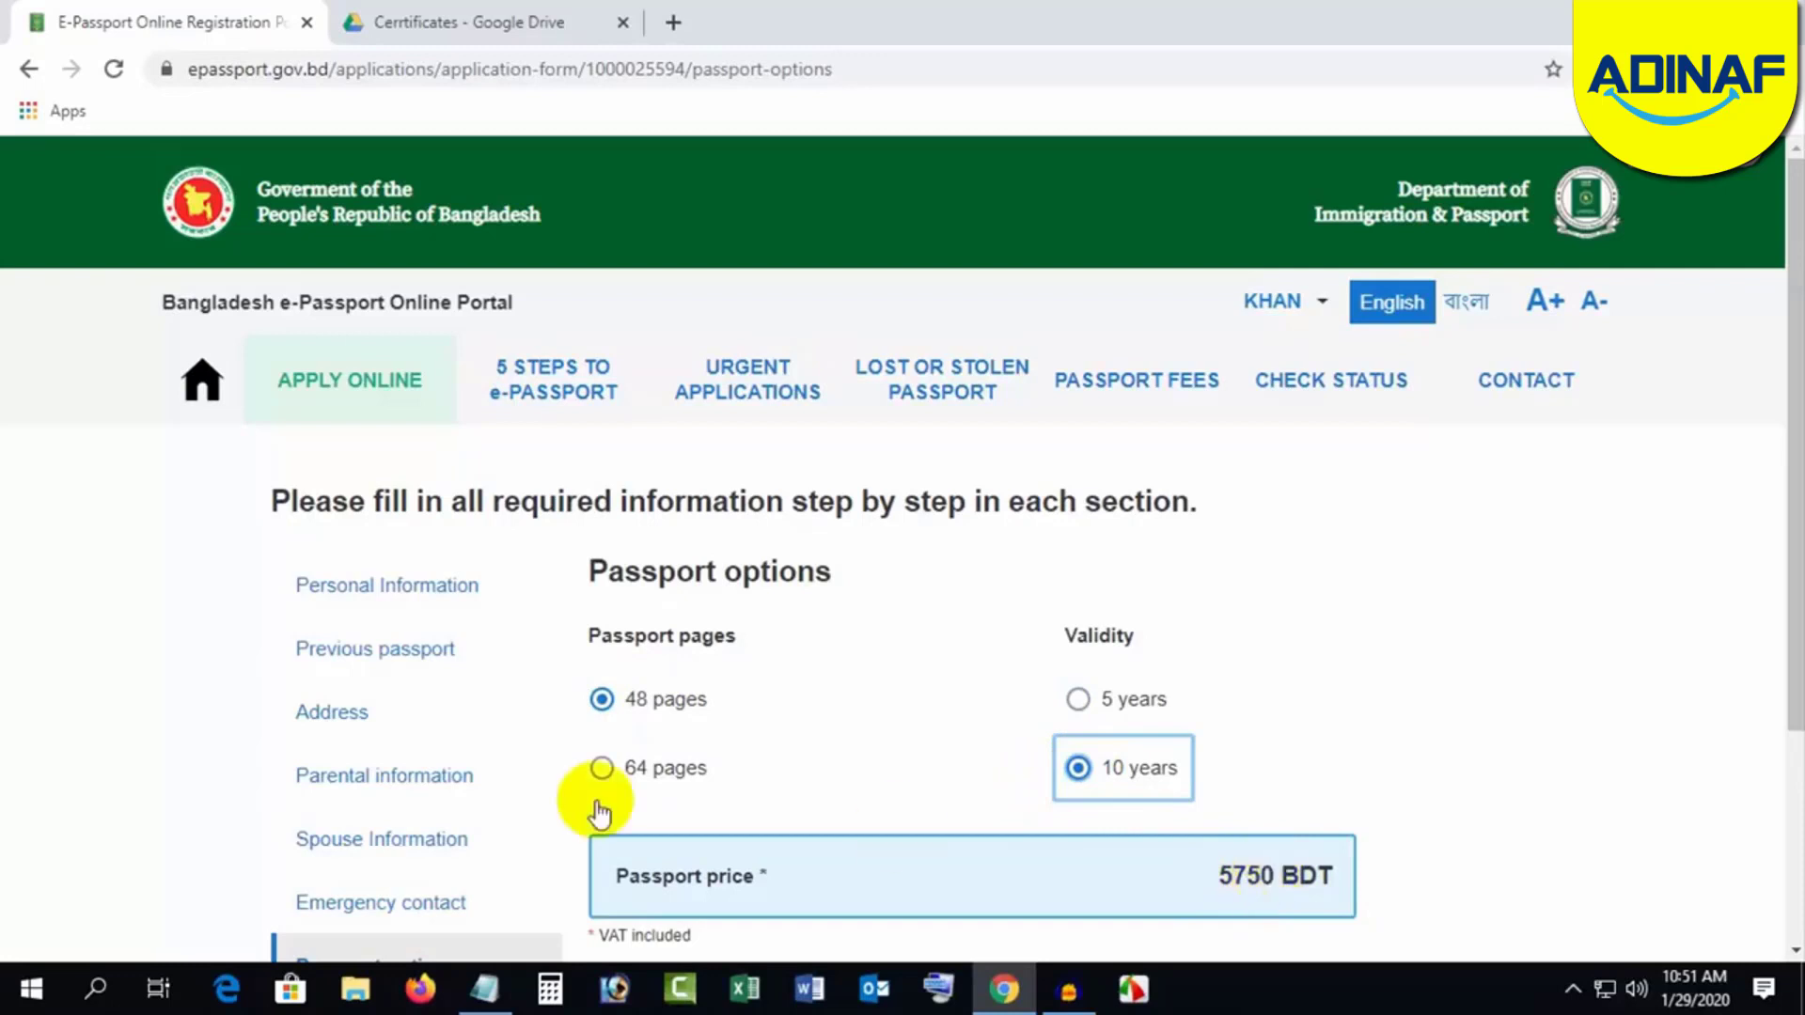
pyautogui.click(603, 769)
pyautogui.click(1335, 716)
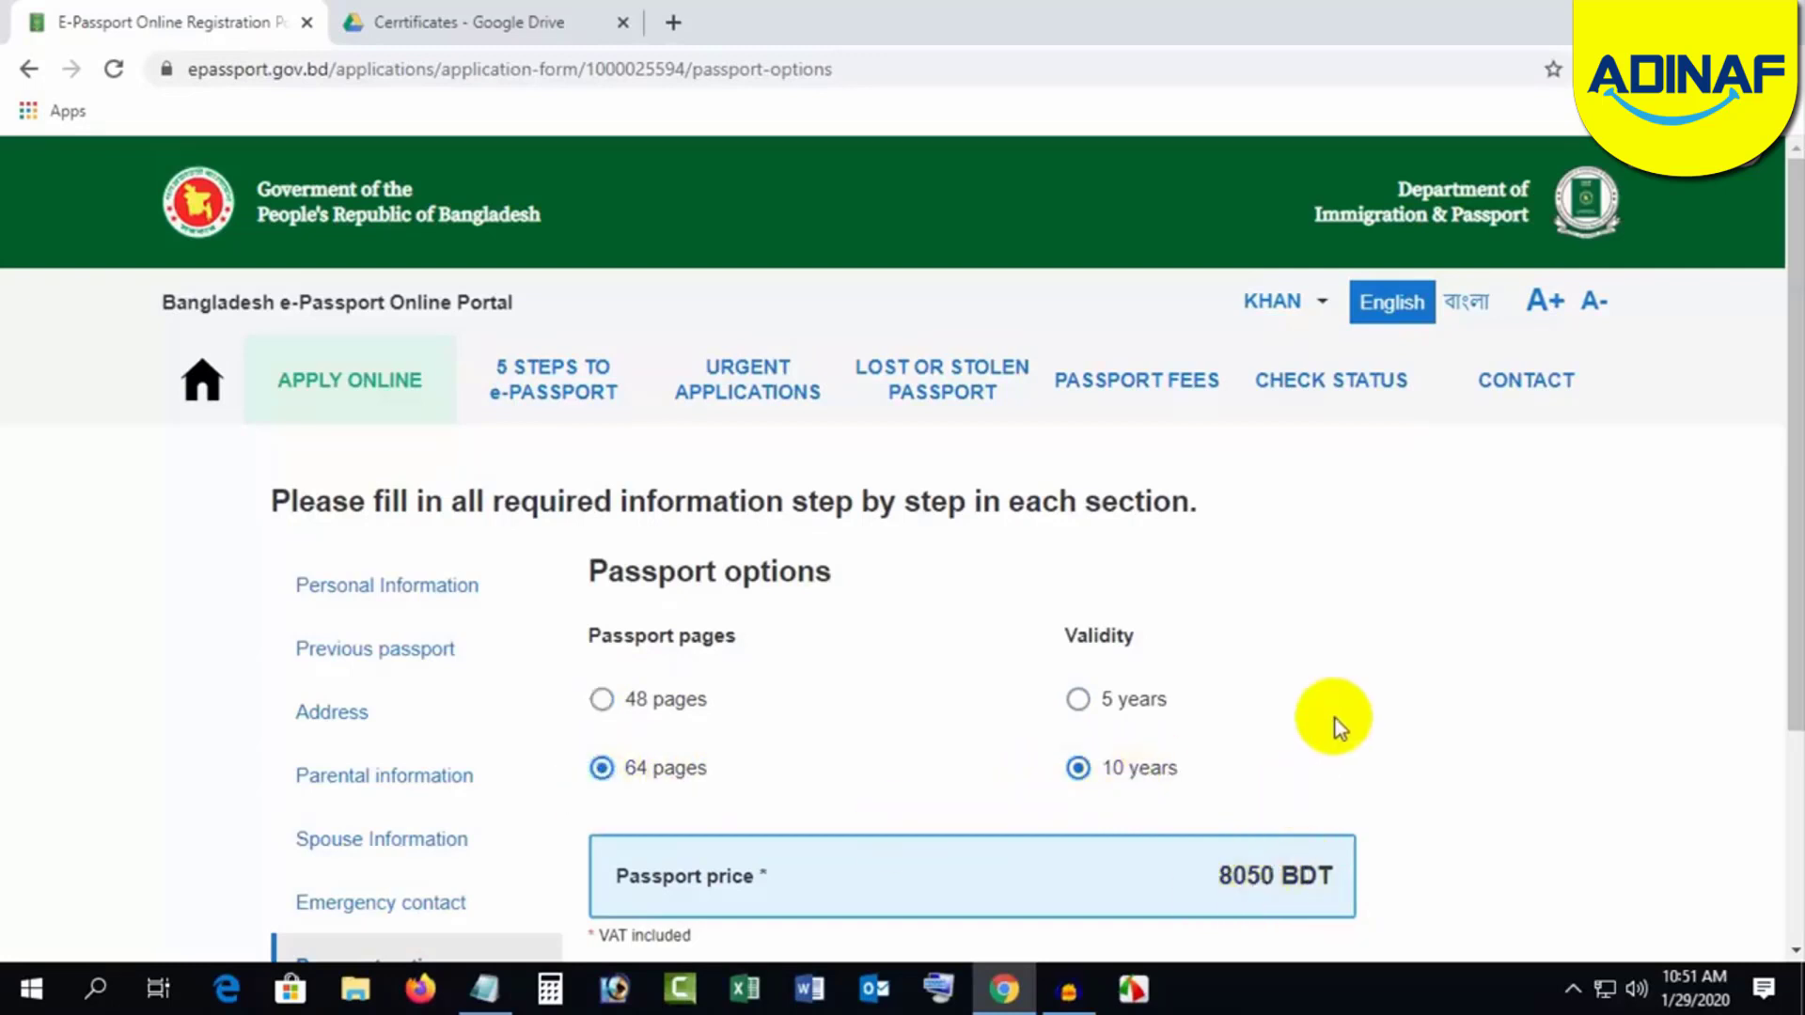
pyautogui.click(602, 700)
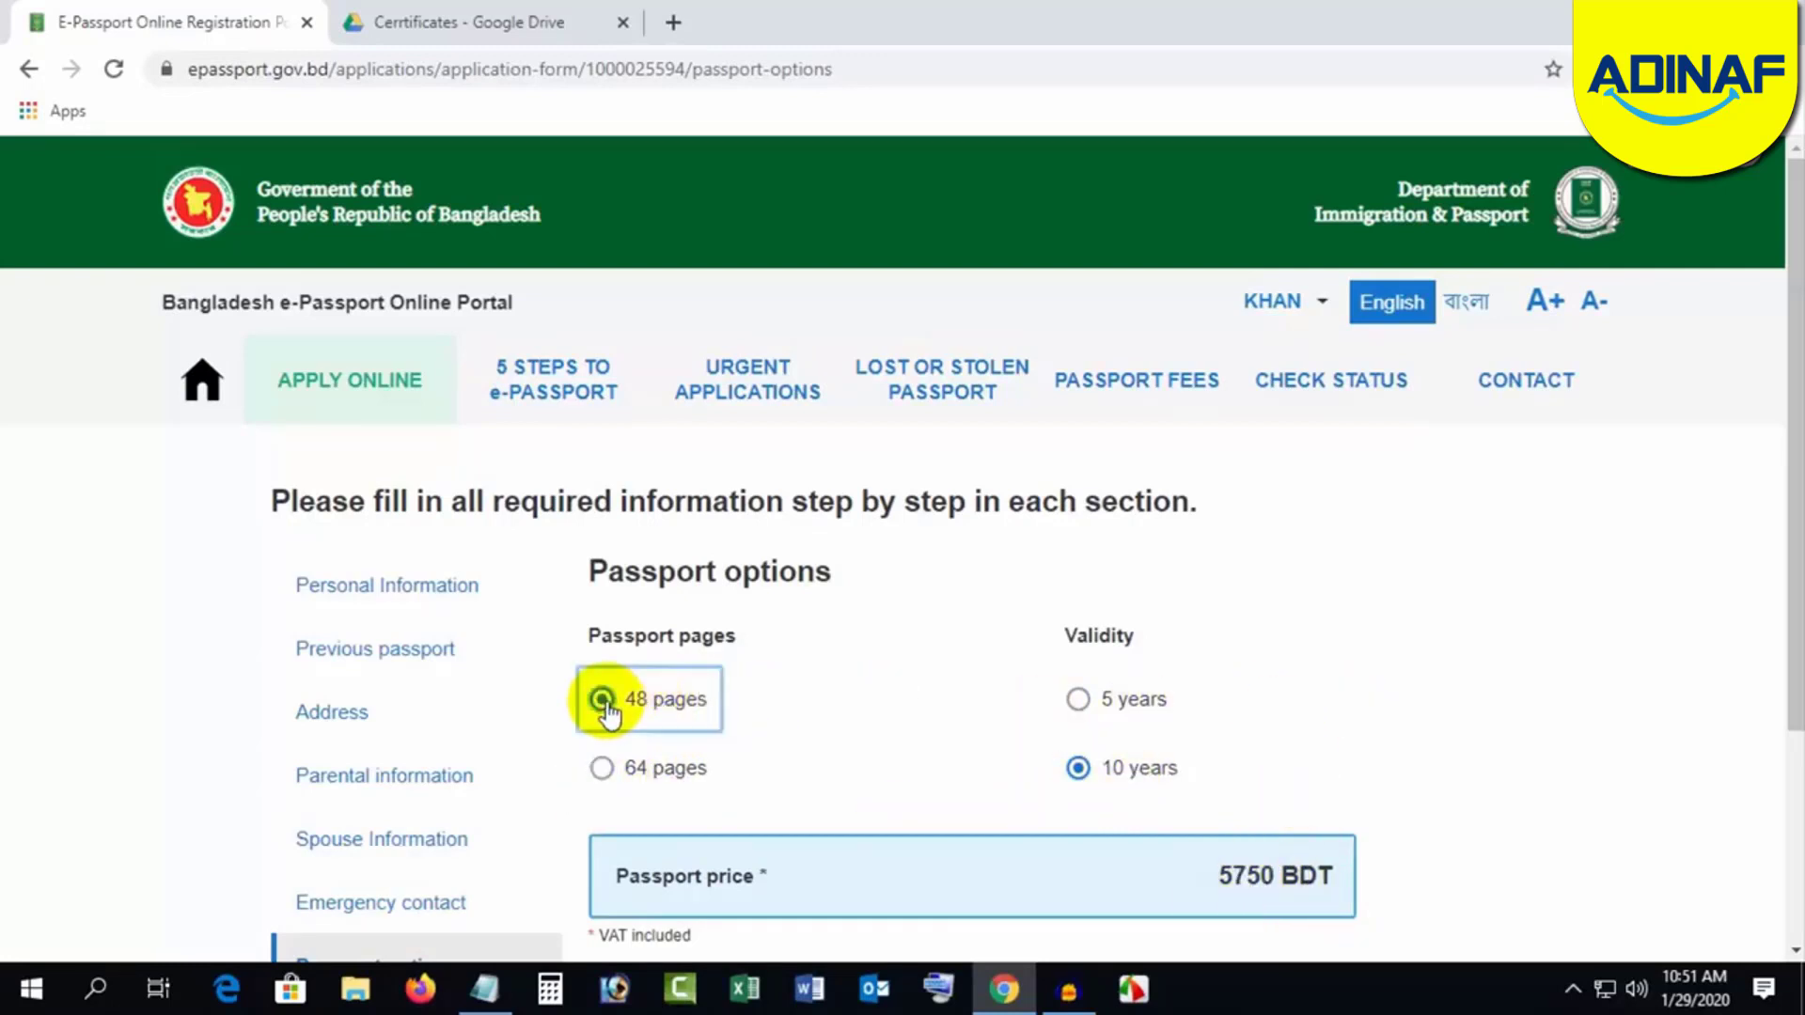
pyautogui.click(1429, 737)
pyautogui.scroll(-1, 1448, 733)
pyautogui.scroll(-1, 1464, 729)
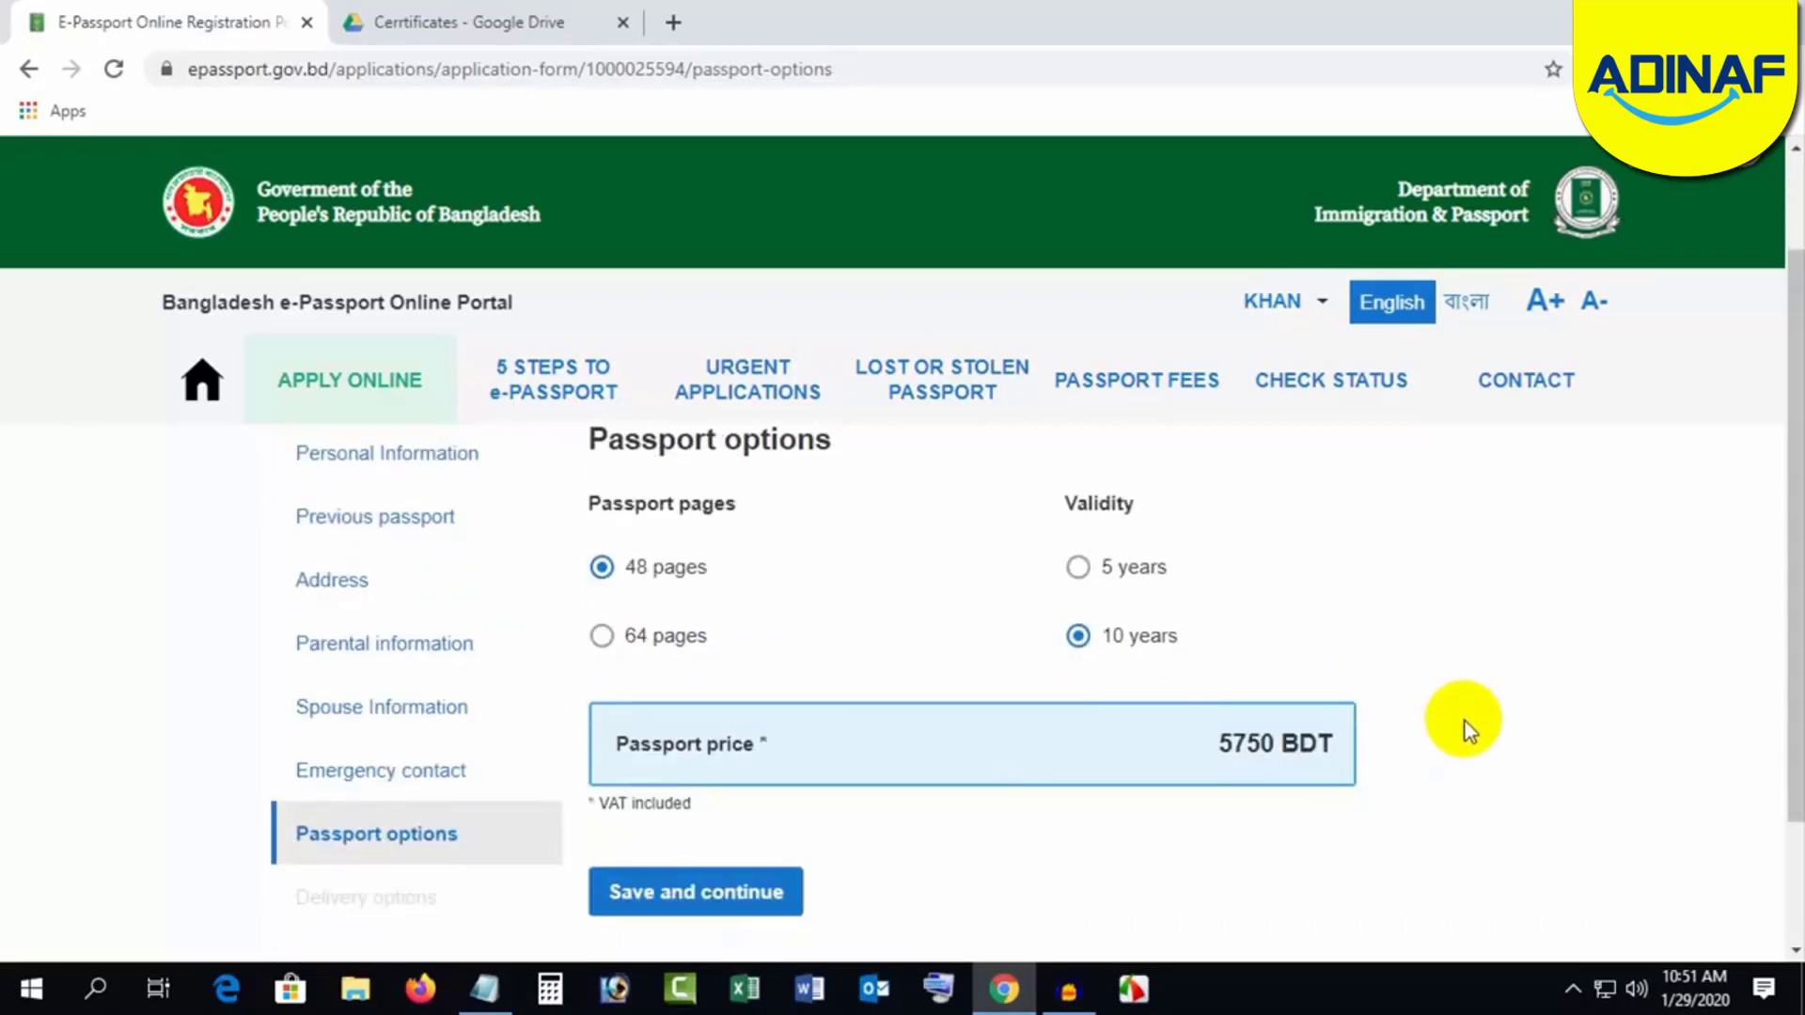
pyautogui.scroll(-1, 1469, 724)
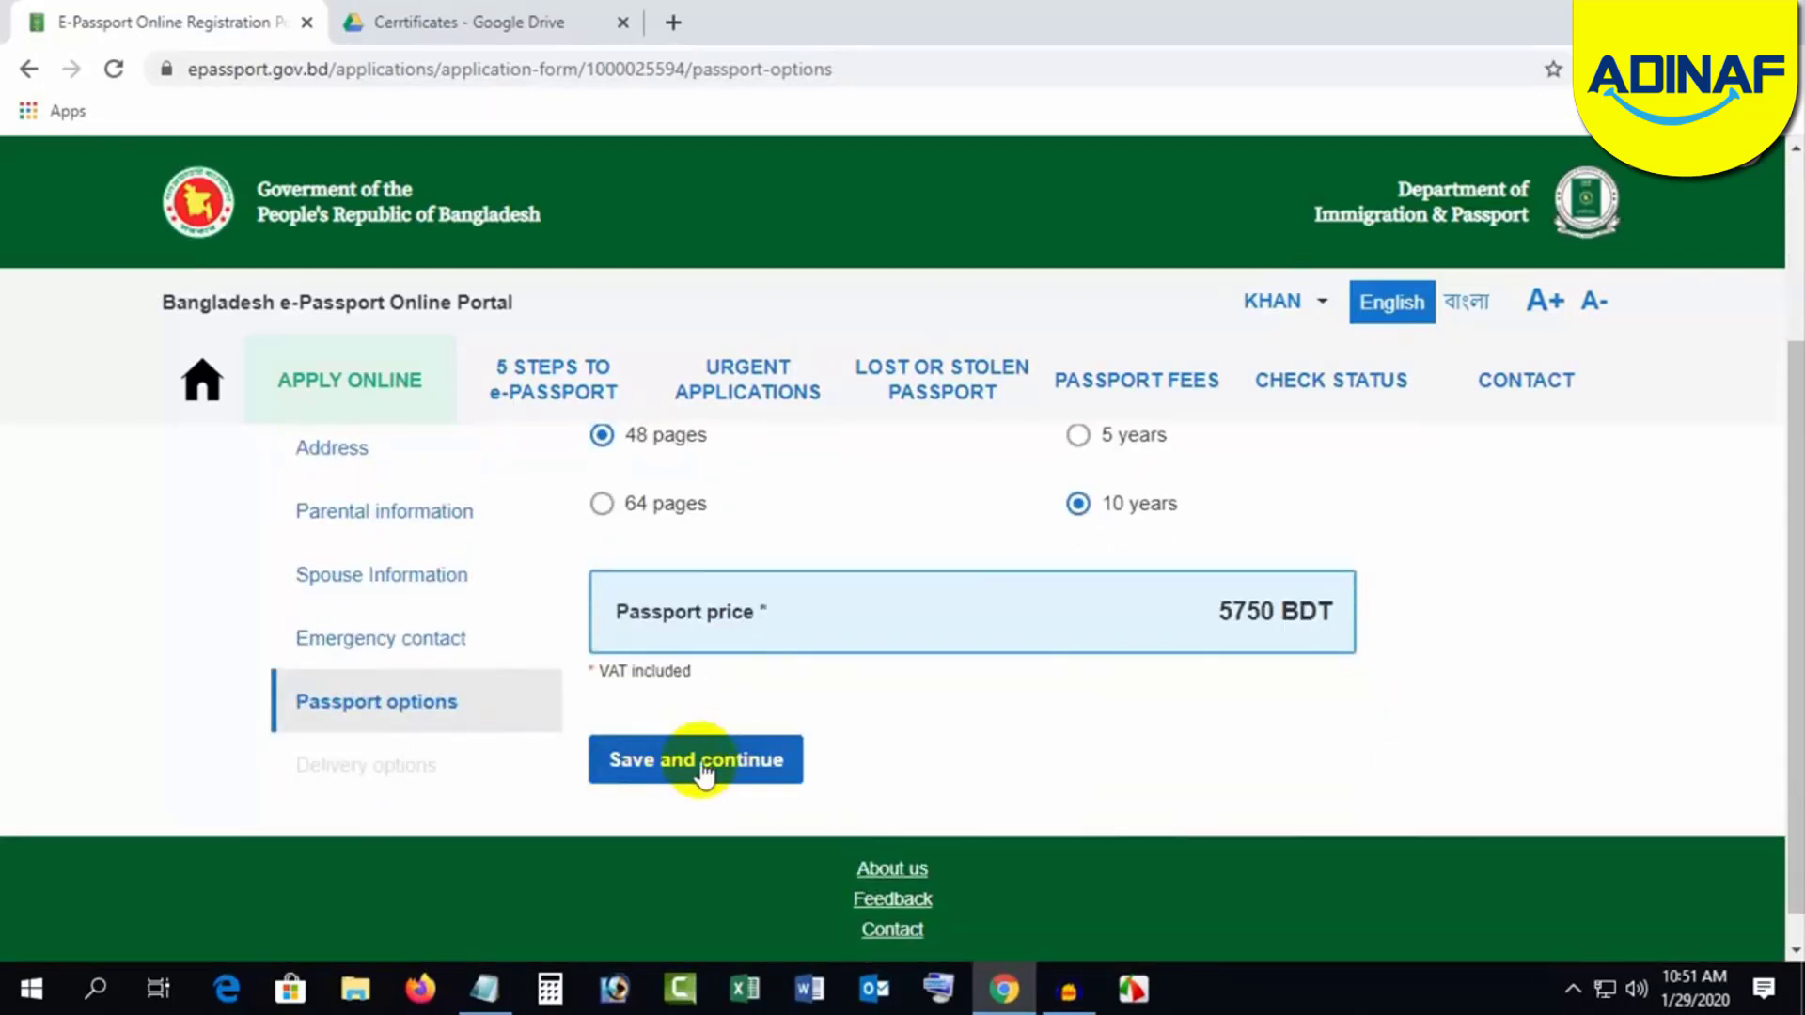
pyautogui.click(700, 764)
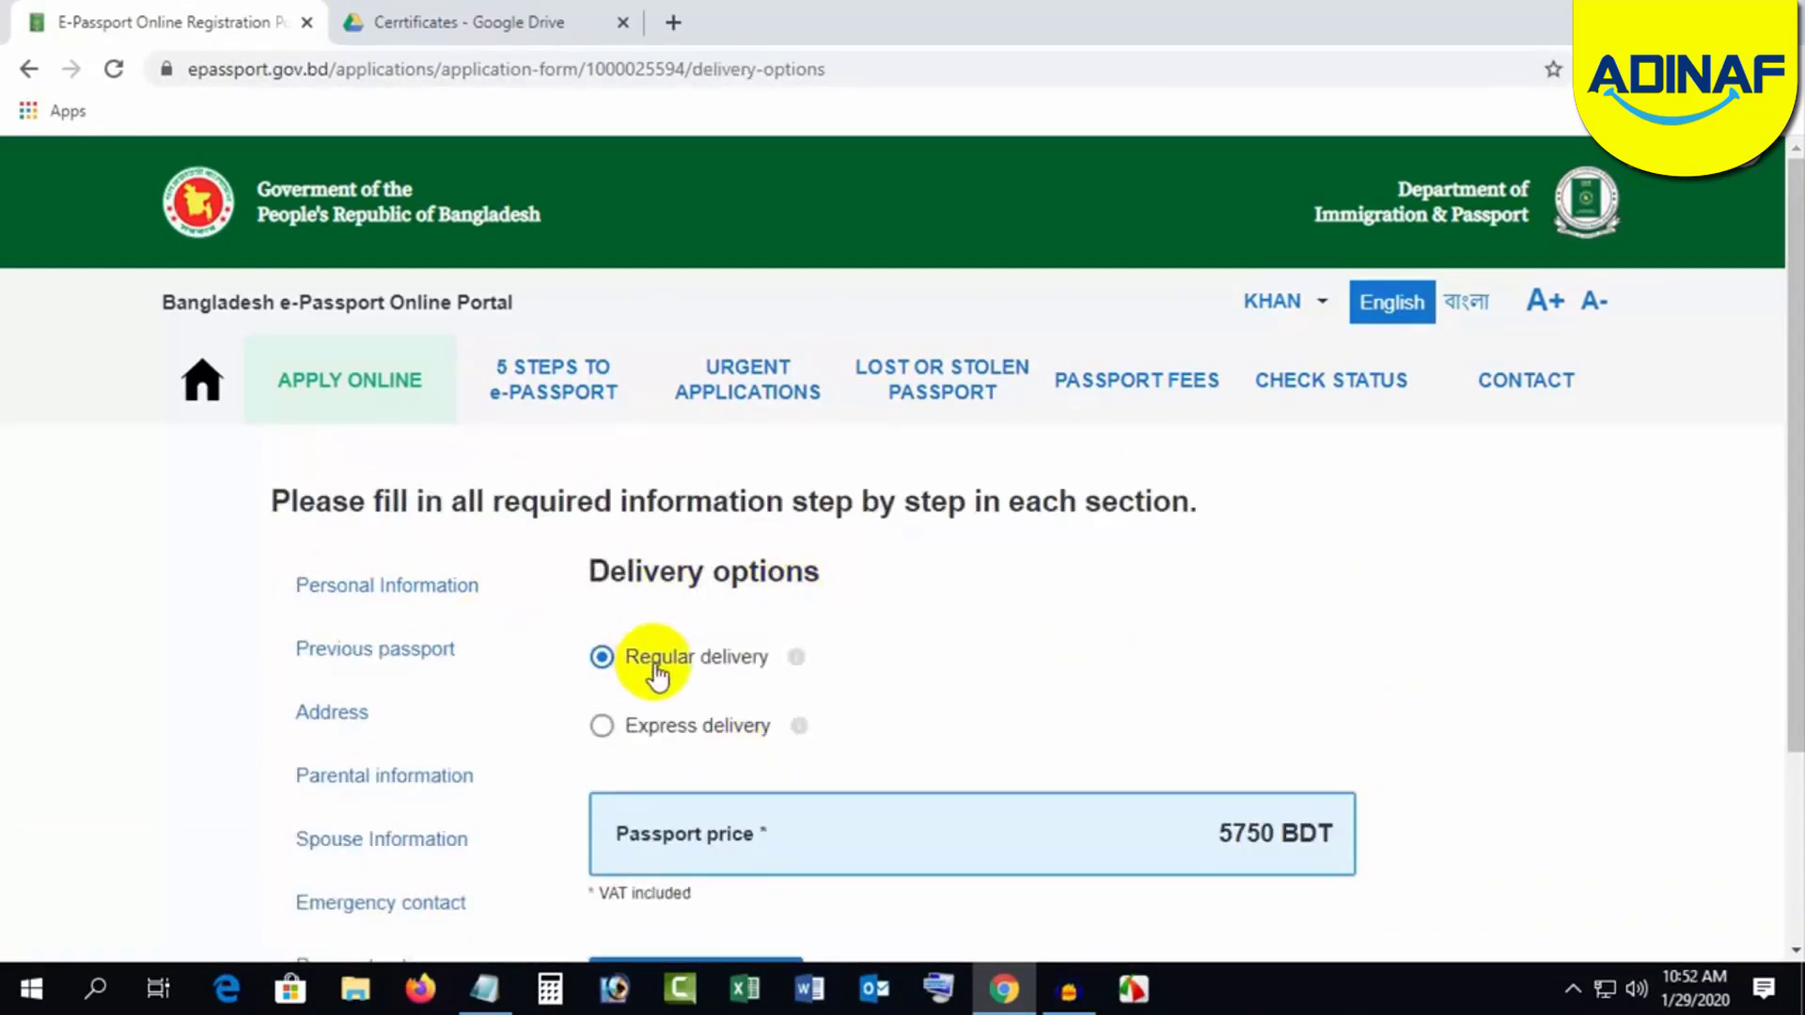
# Step: Keep Regular delivery after reading its info tooltips, and save the delivery options
pyautogui.moveTo(798, 658)
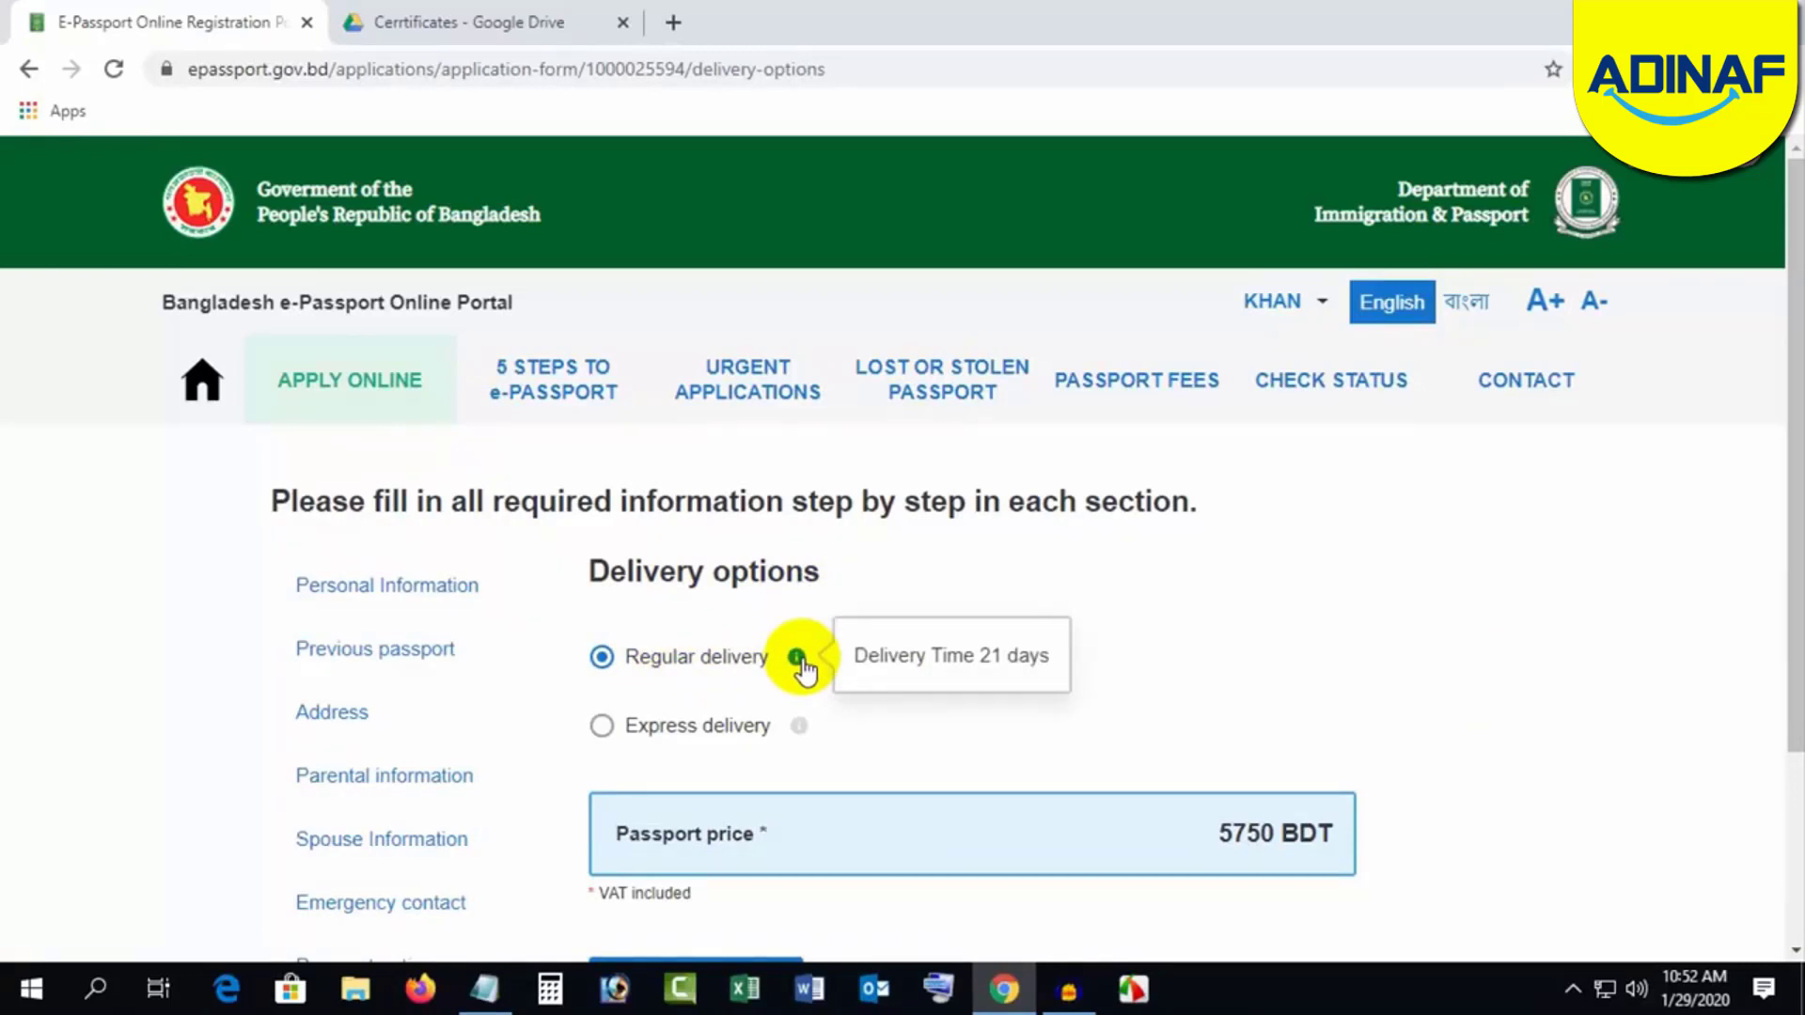
pyautogui.moveTo(799, 729)
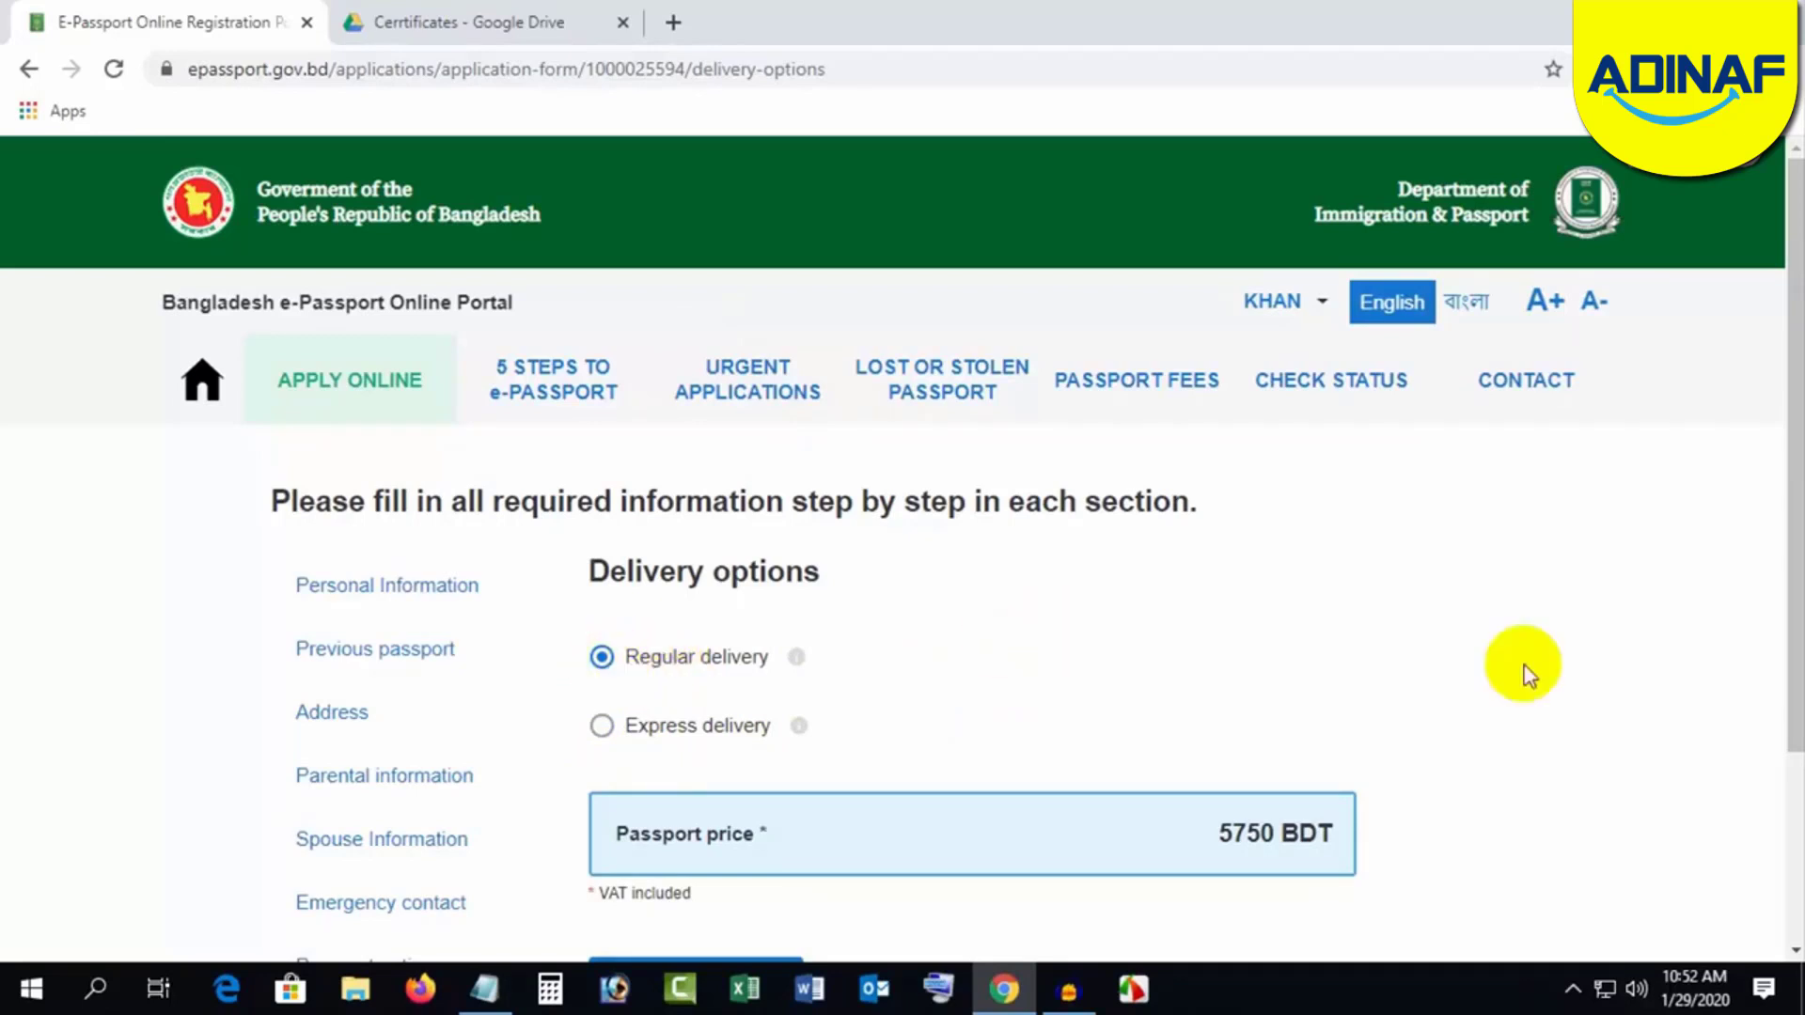
pyautogui.scroll(-3, 1514, 681)
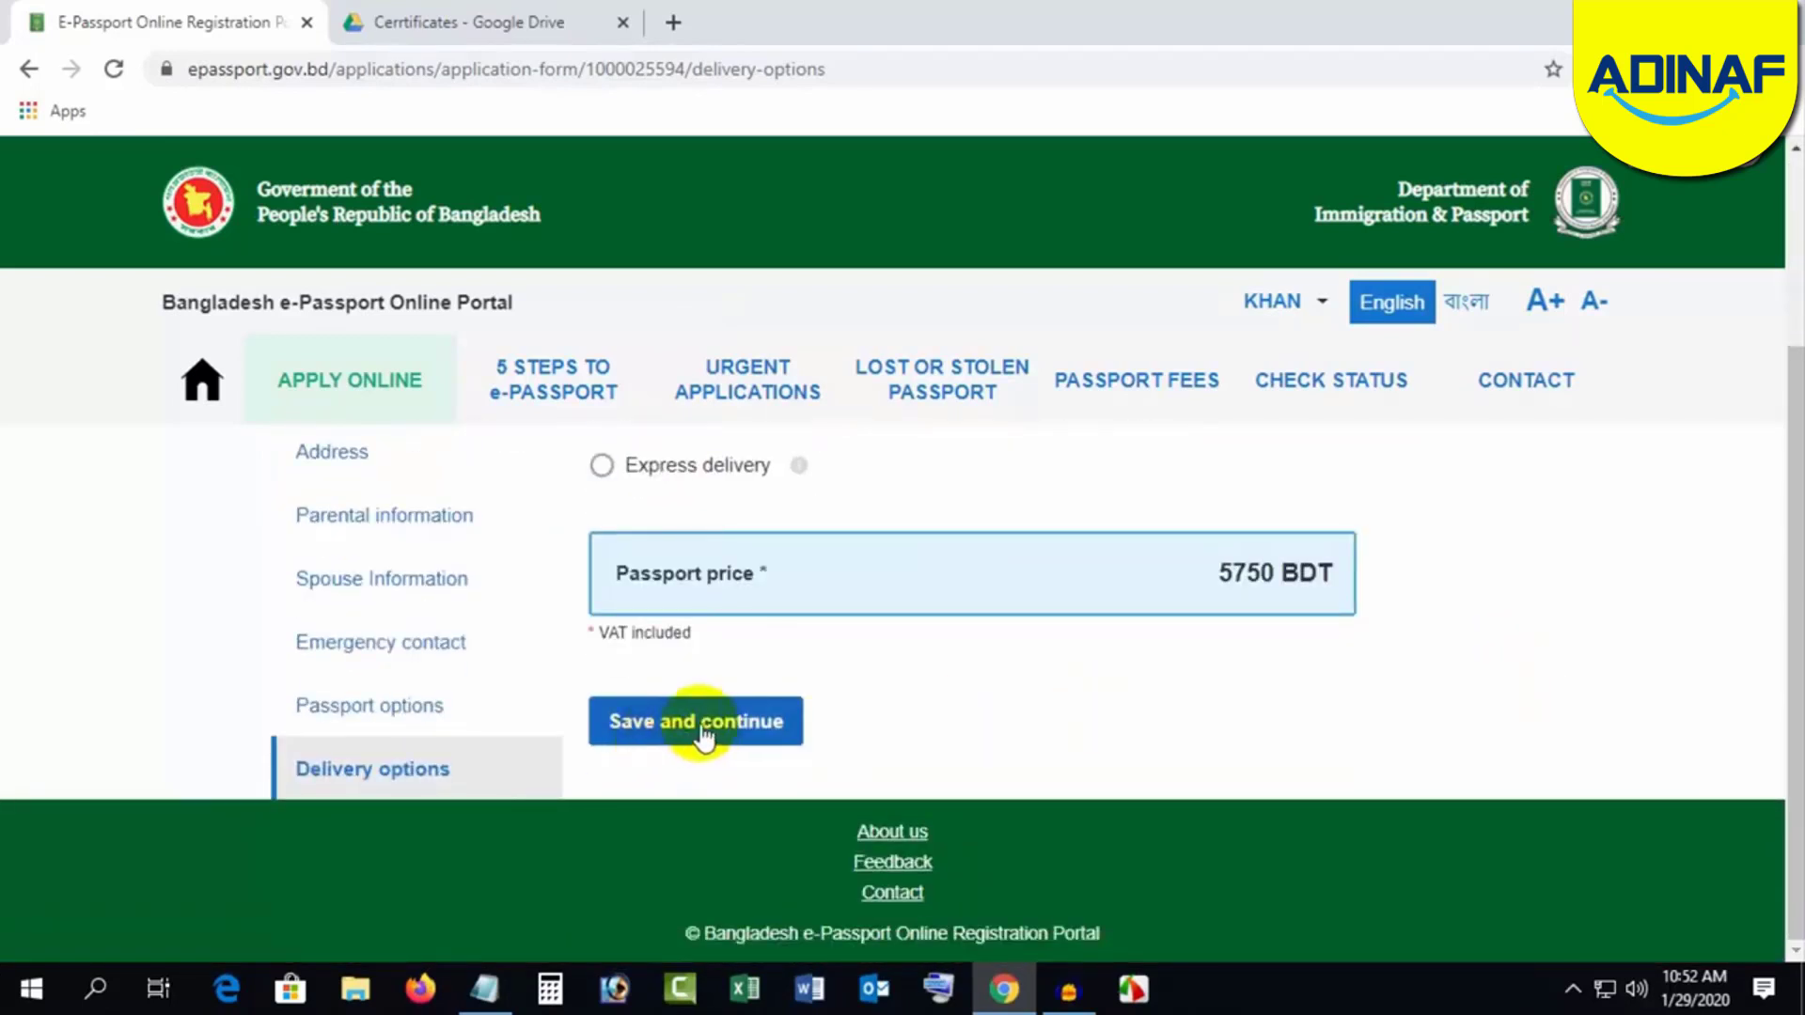
pyautogui.click(703, 724)
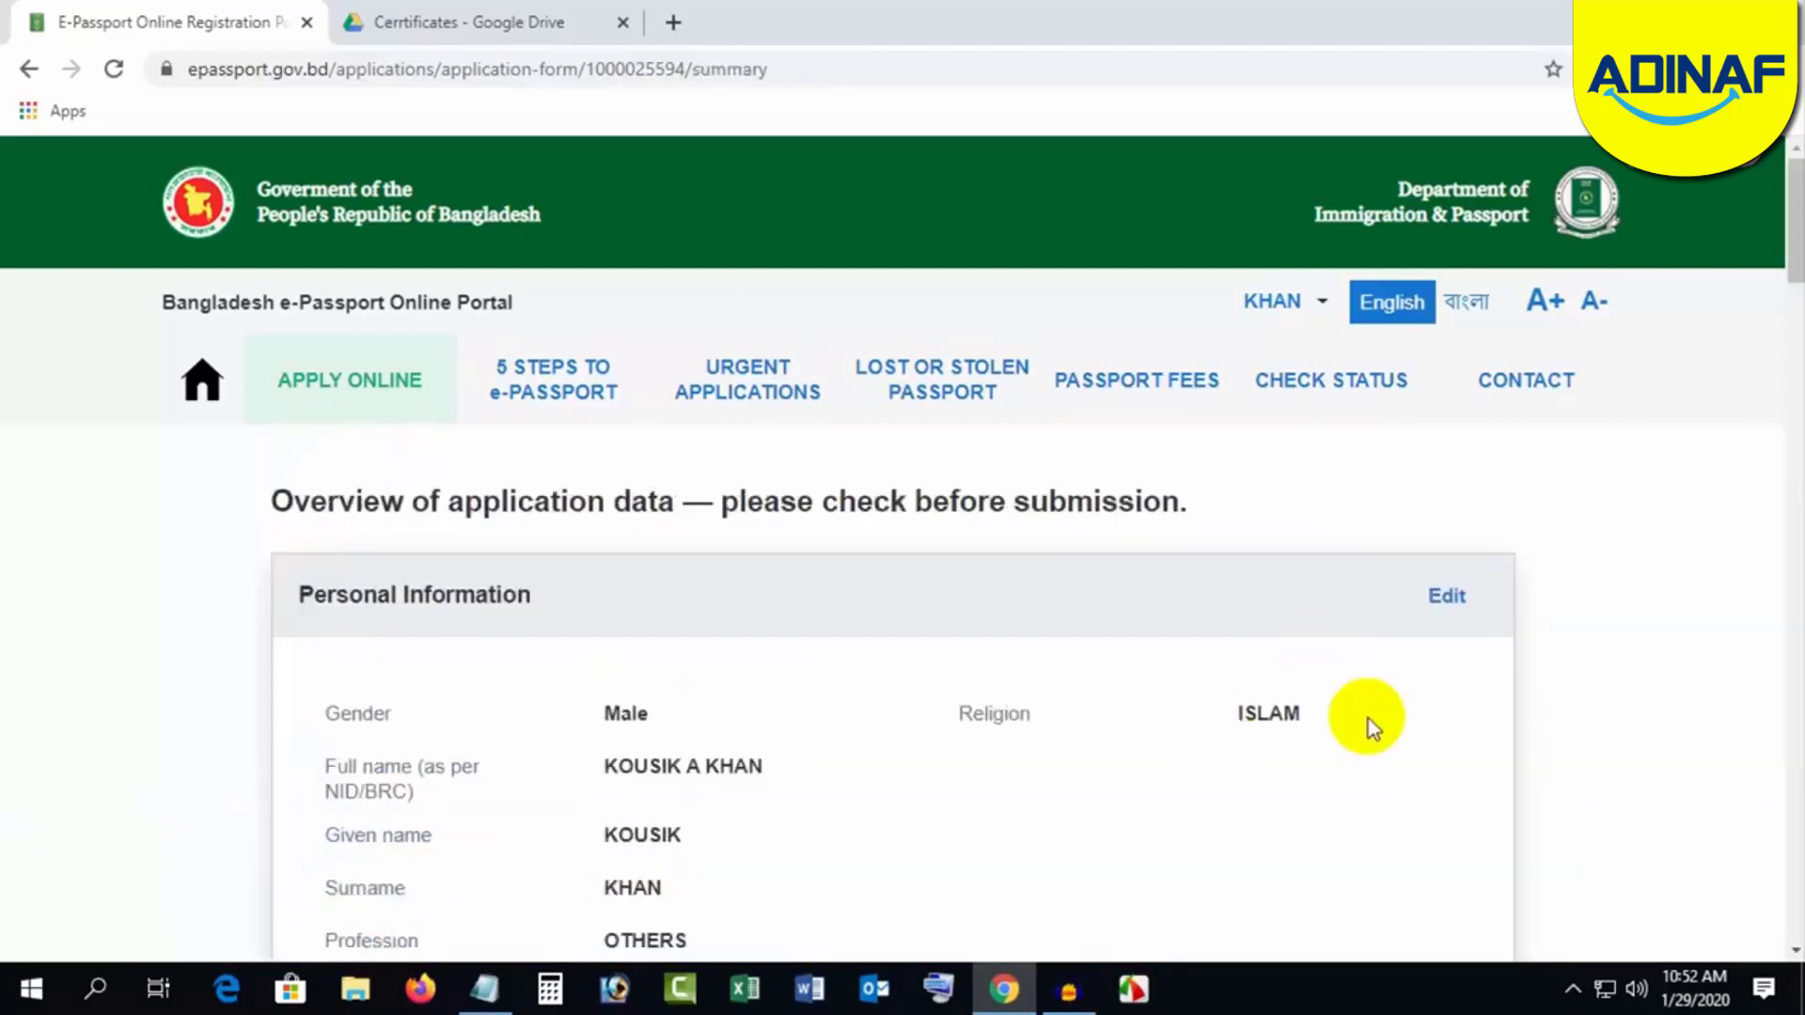
# Step: Review the full application data overview, then request confirmation before proceeding to payment
pyautogui.scroll(-12, 1553, 757)
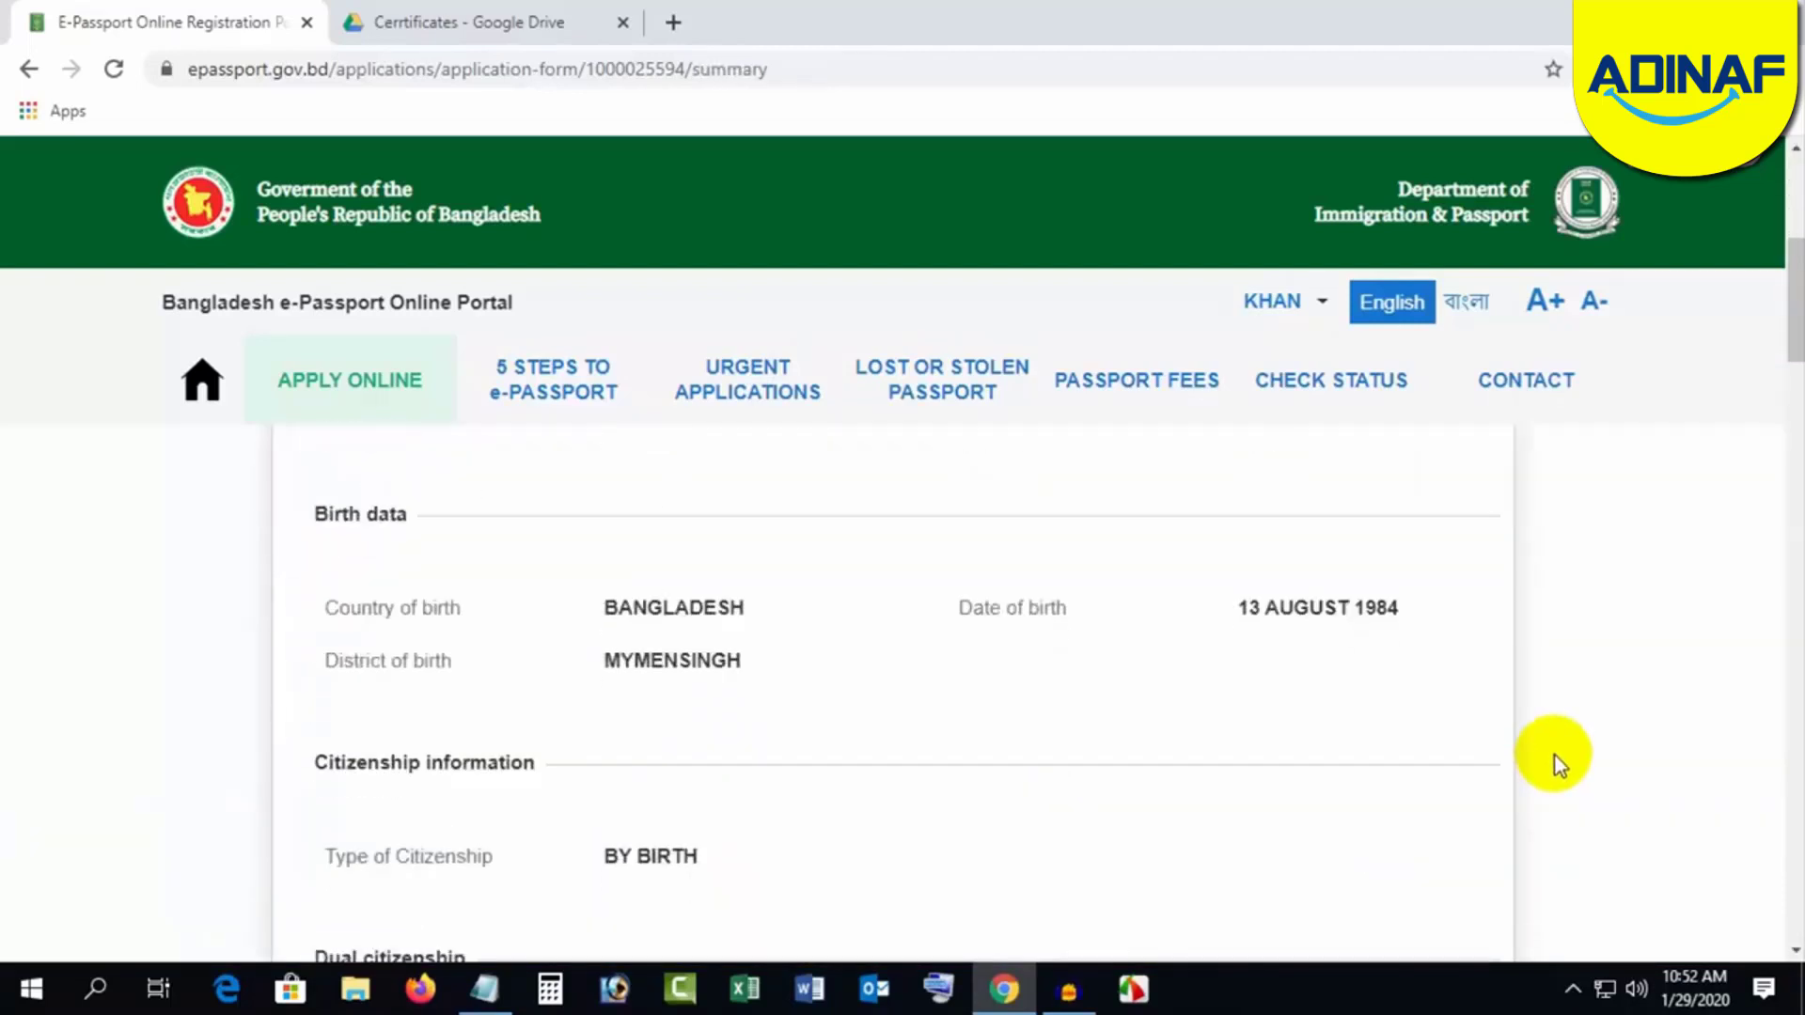
pyautogui.scroll(-15, 1555, 756)
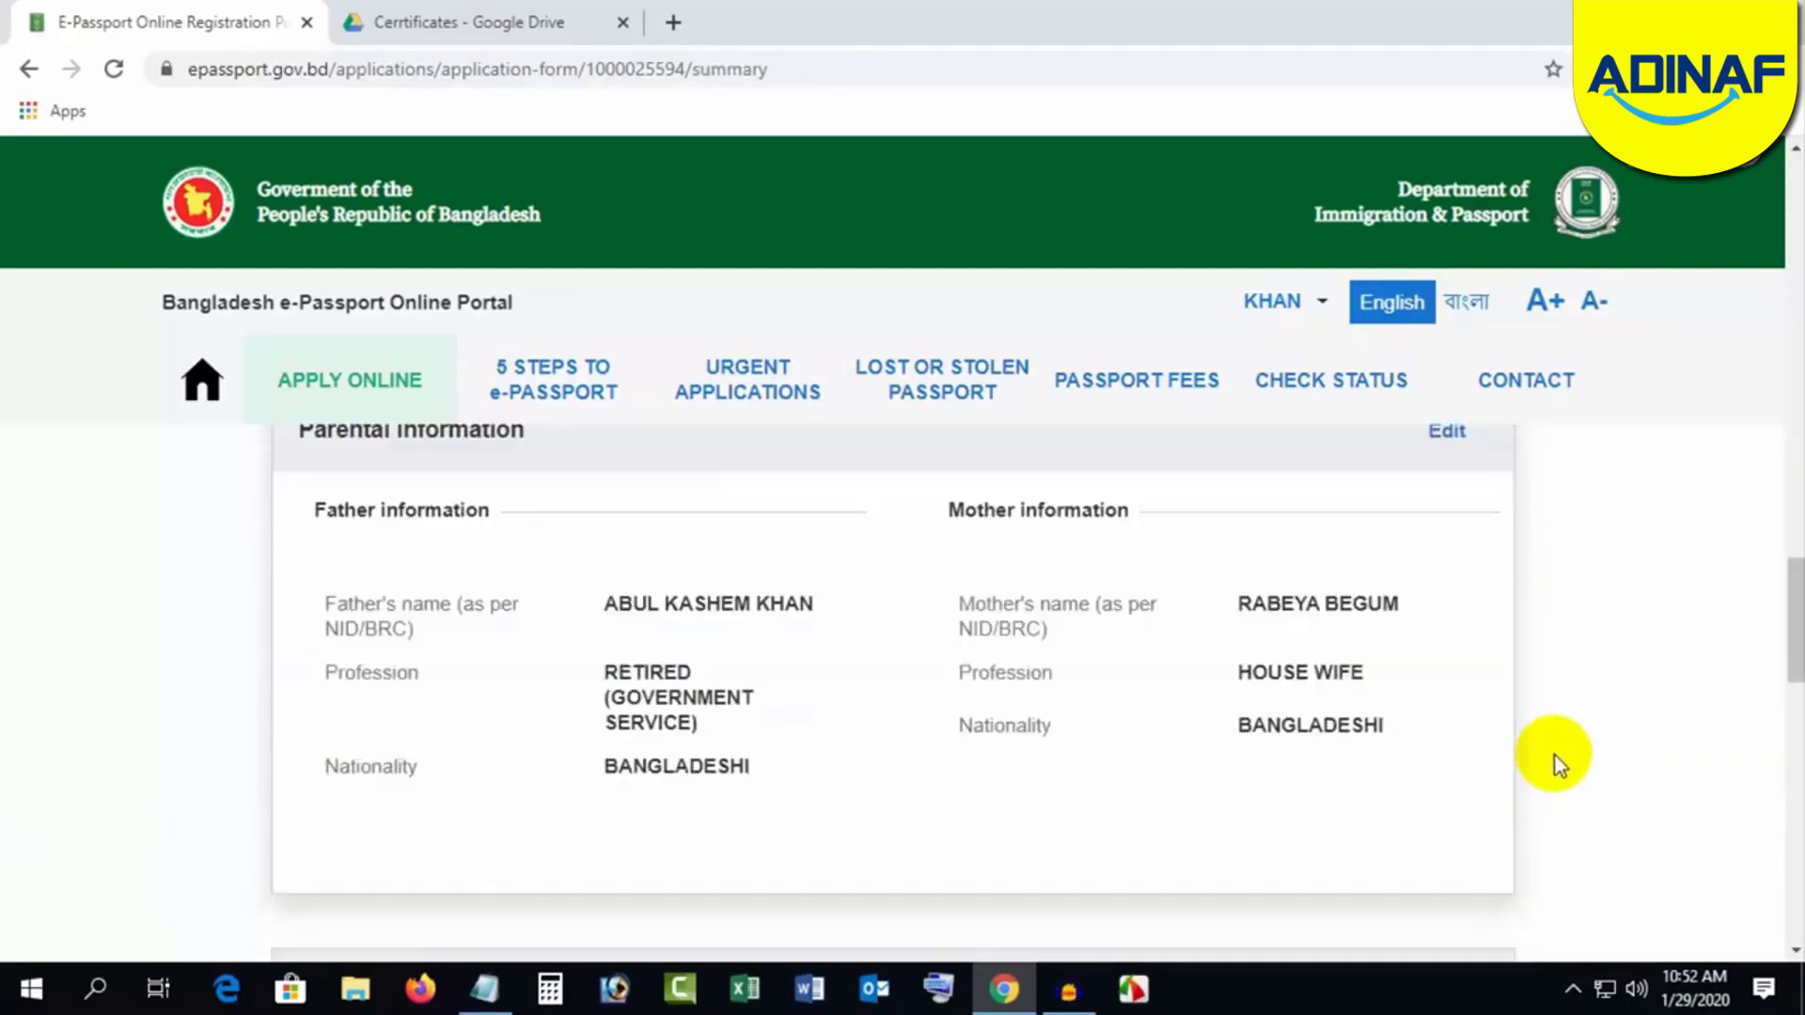
pyautogui.scroll(10, 1555, 756)
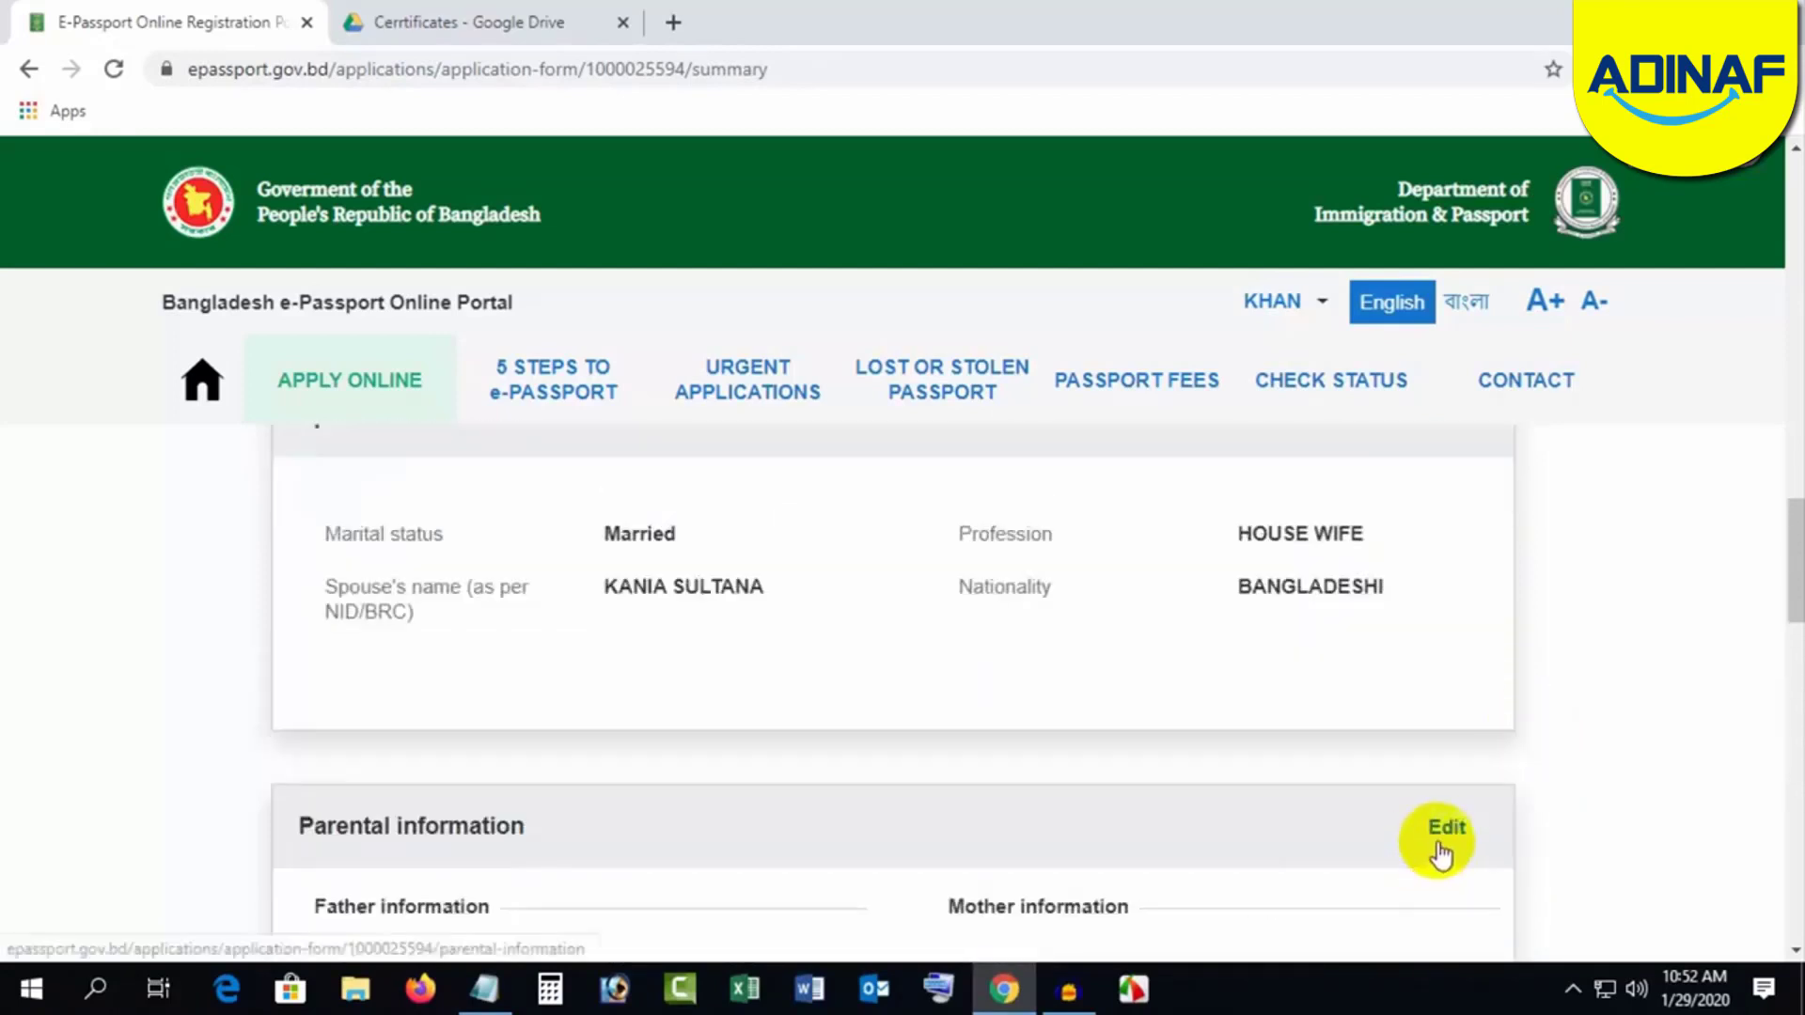
pyautogui.scroll(6, 1542, 808)
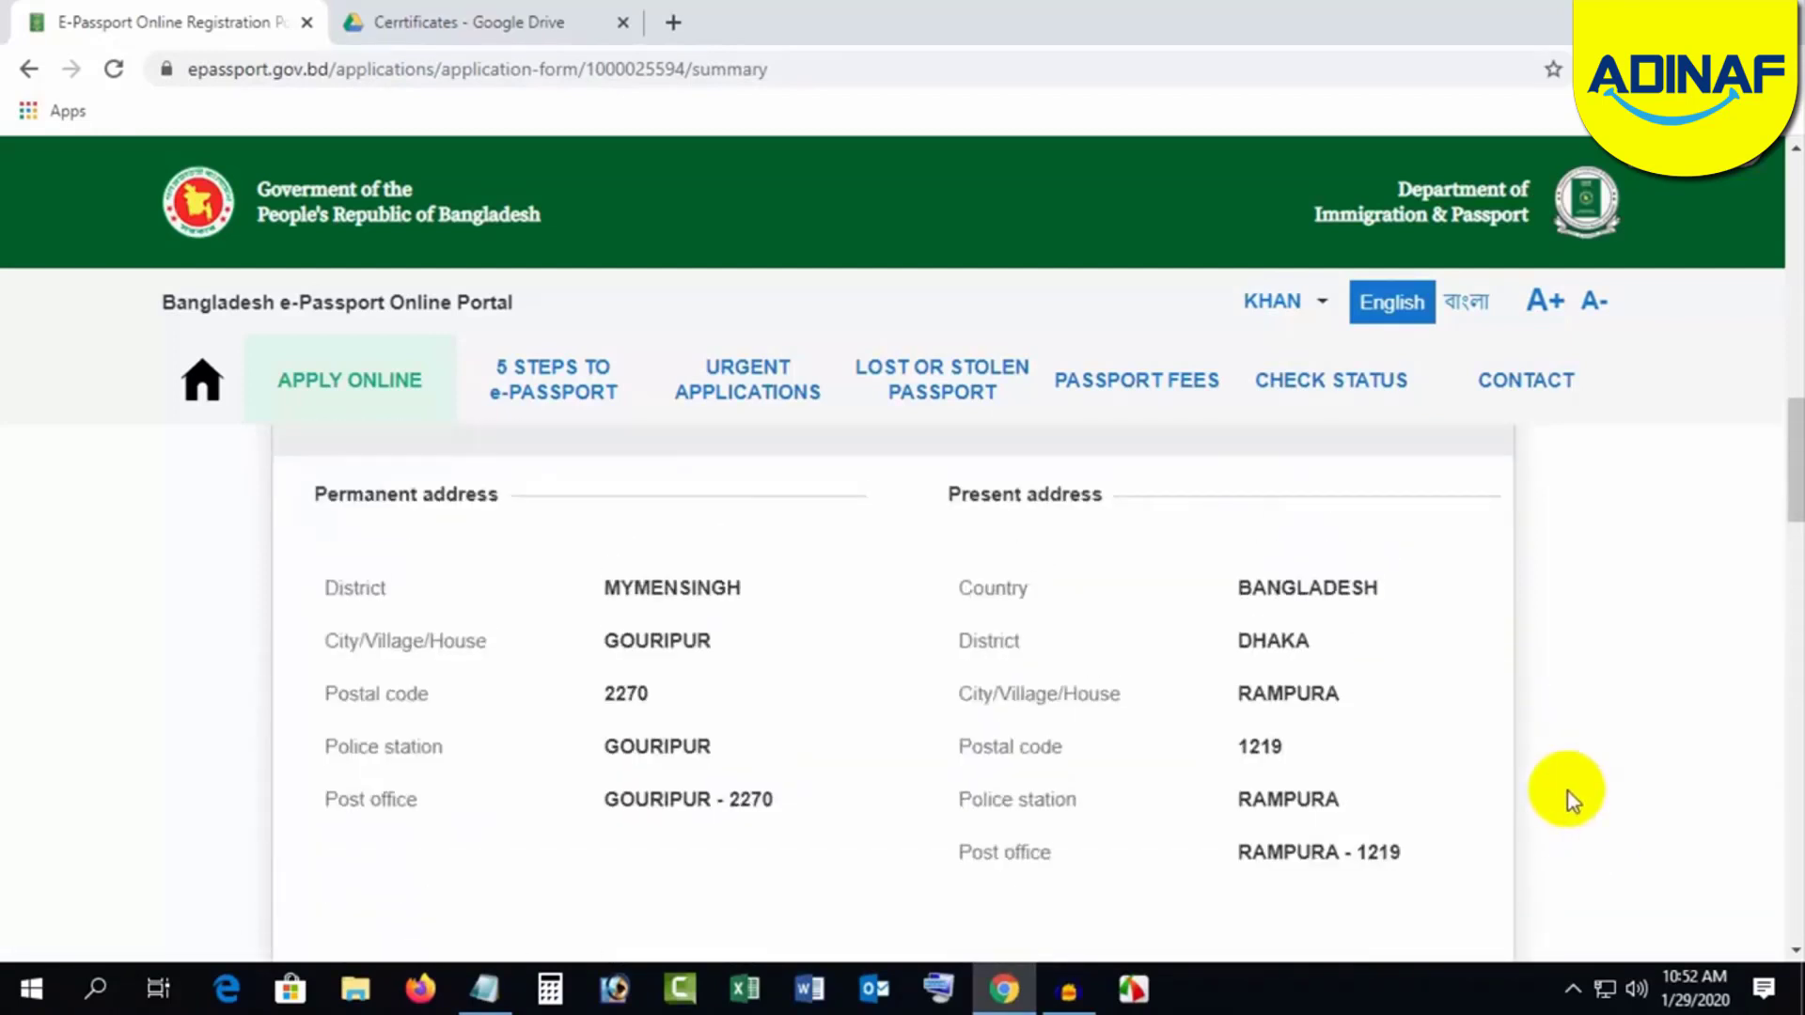
pyautogui.scroll(-10, 1570, 801)
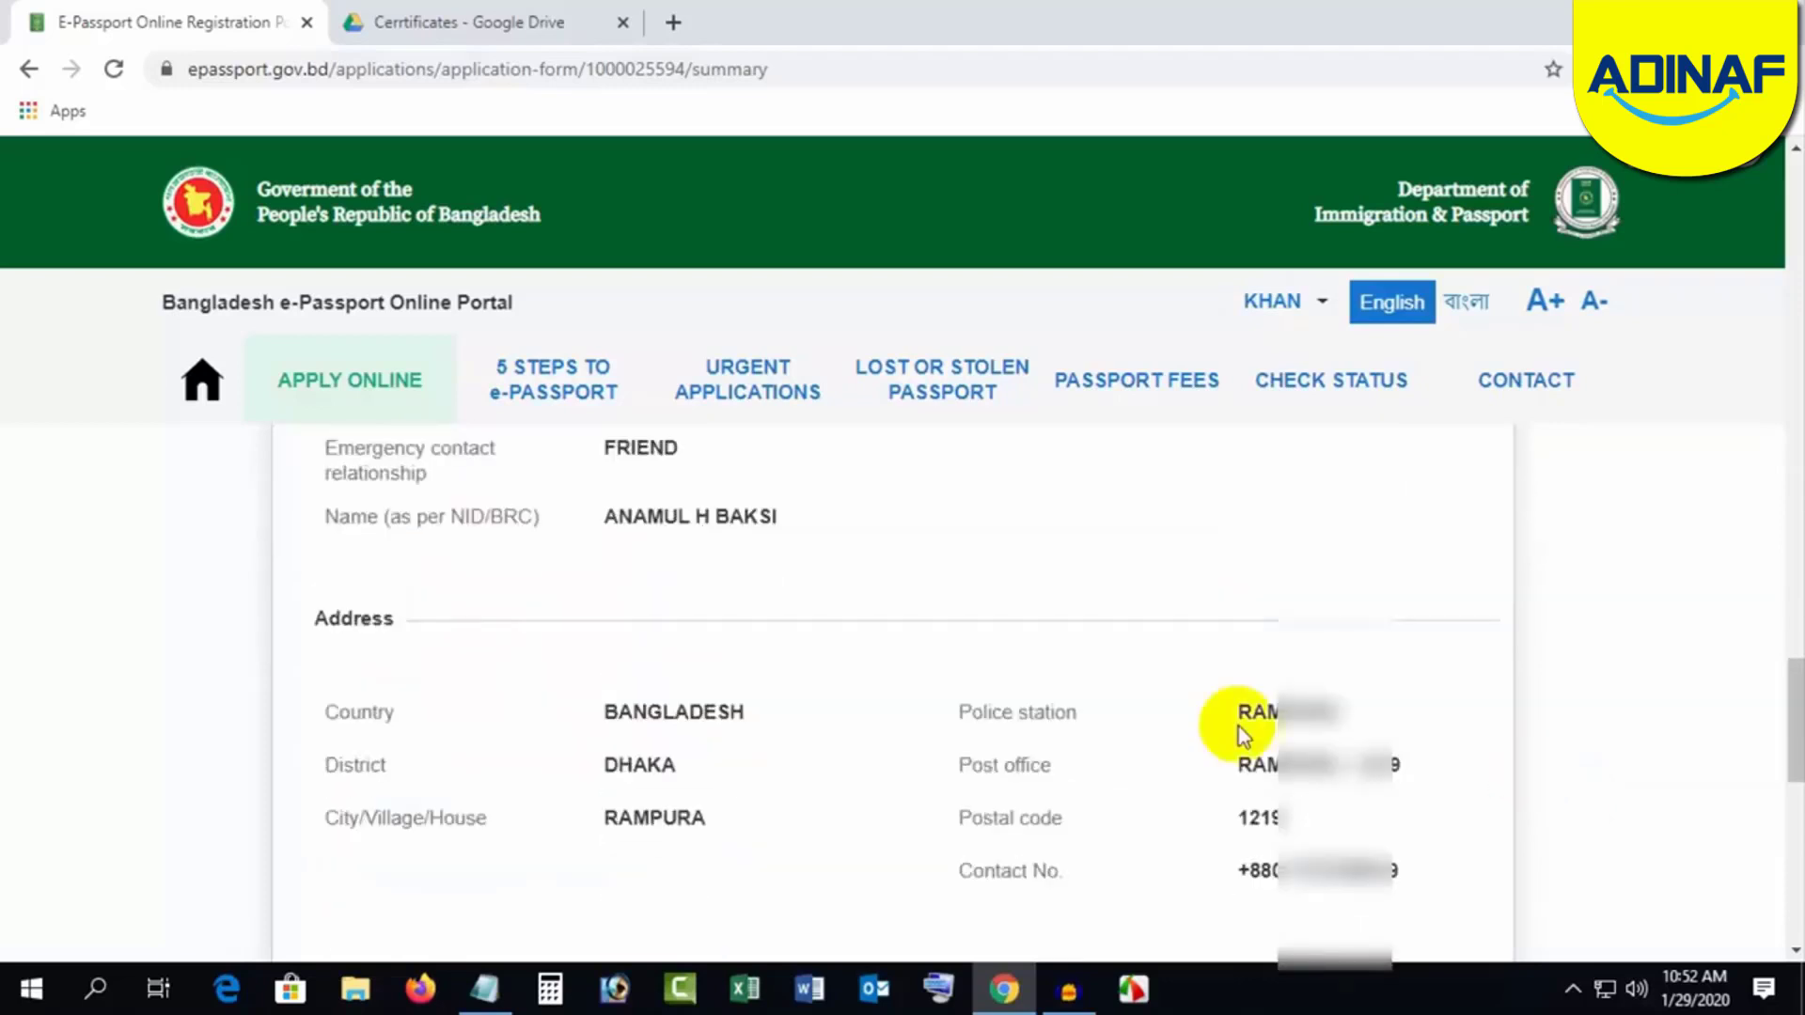
pyautogui.scroll(5, 1175, 738)
pyautogui.scroll(4, 1119, 713)
pyautogui.scroll(-15, 1120, 713)
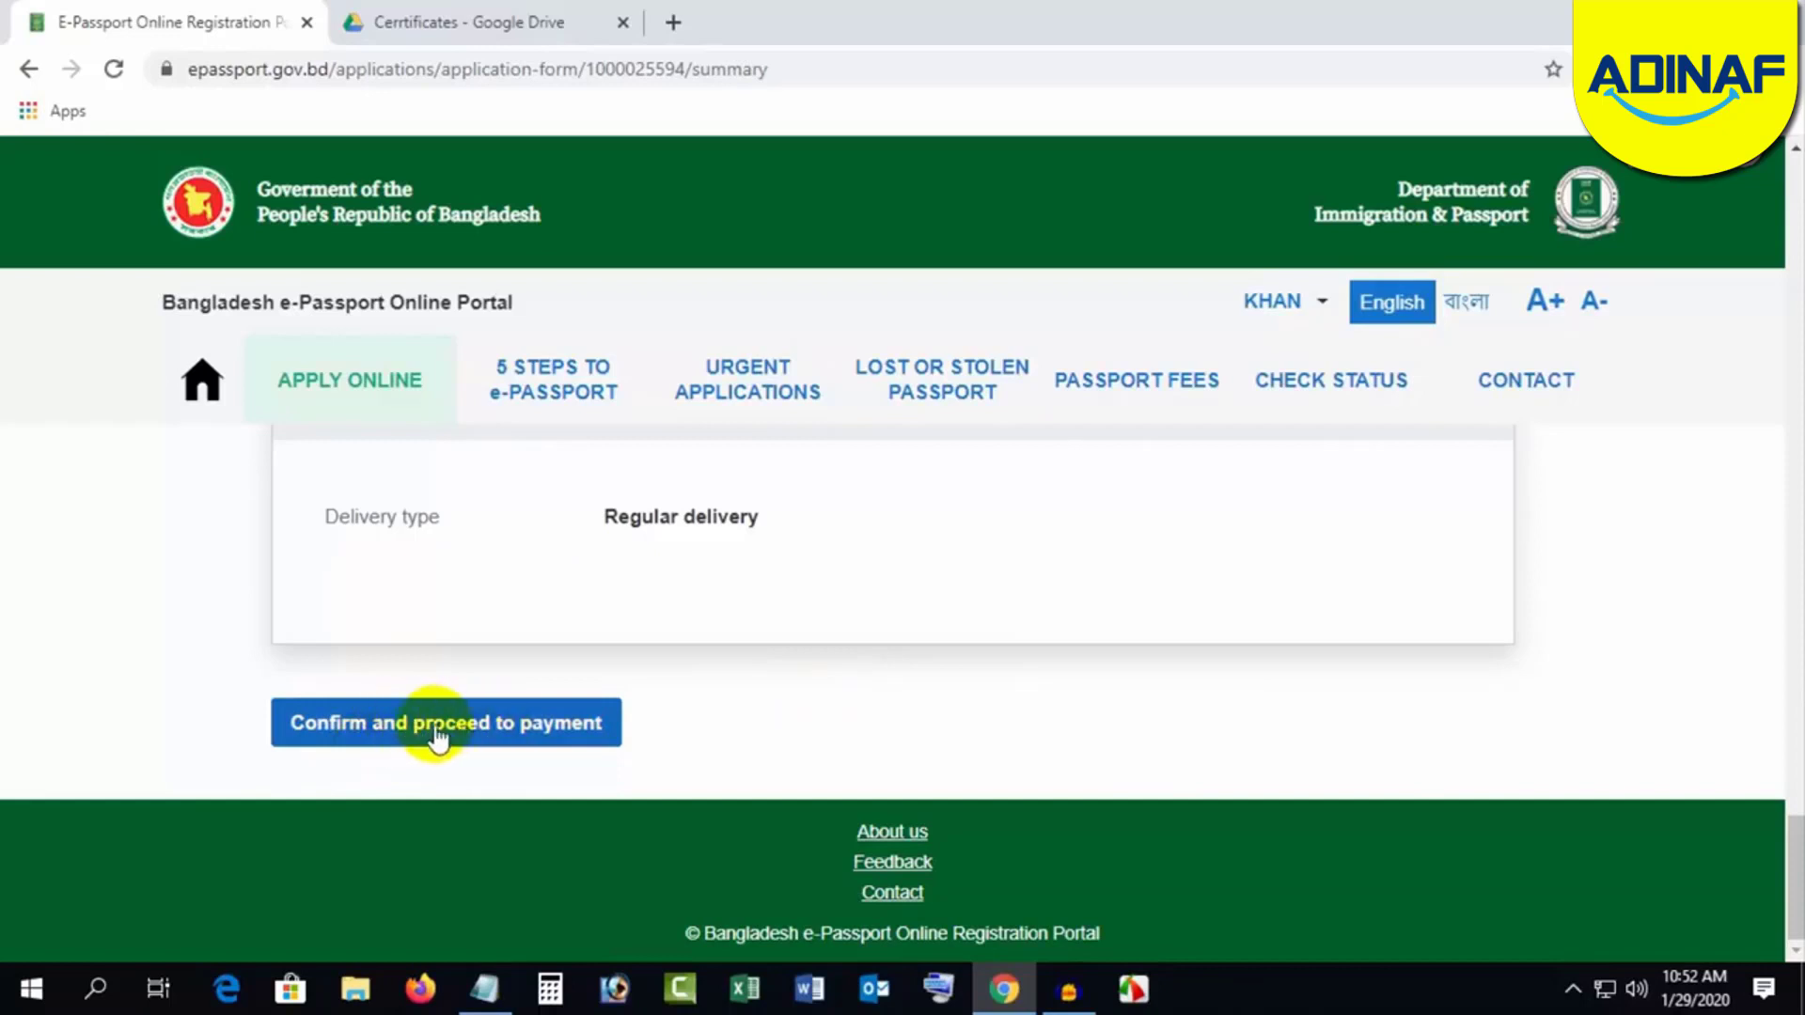
pyautogui.click(465, 738)
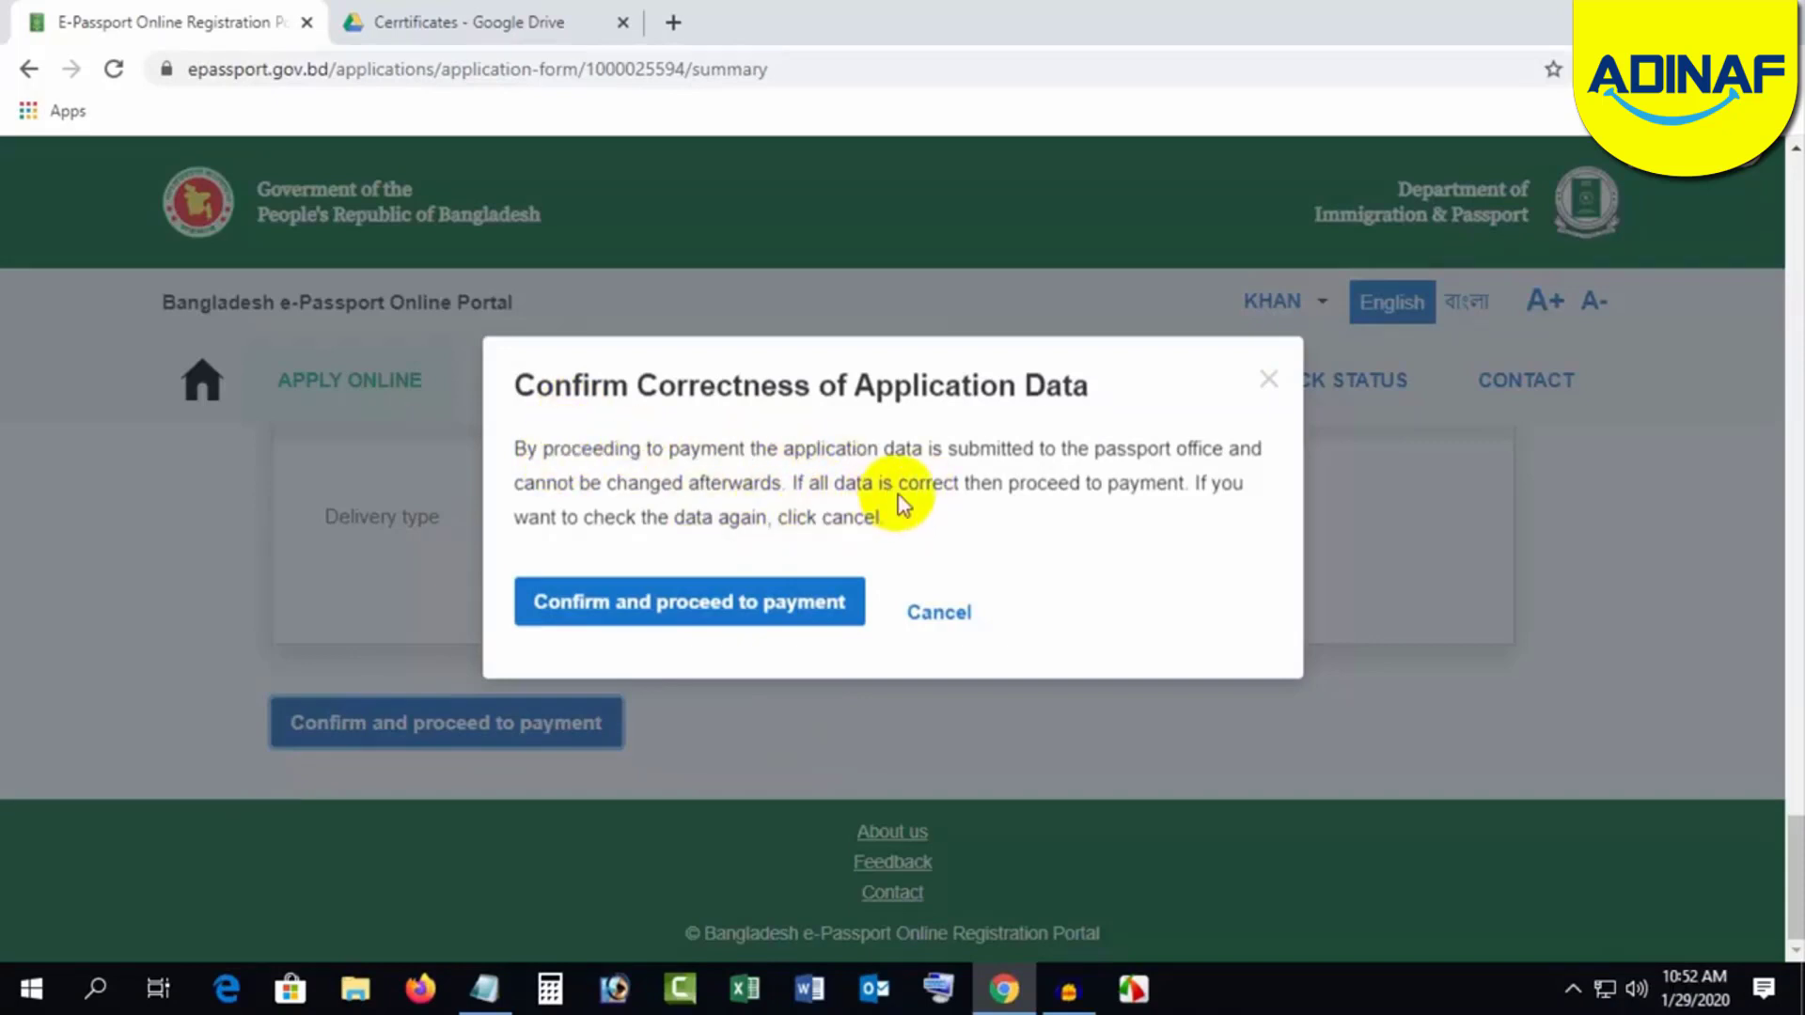
# Step: Confirm the data is correct, select Offline payment at a bank, and submit the application
pyautogui.click(697, 609)
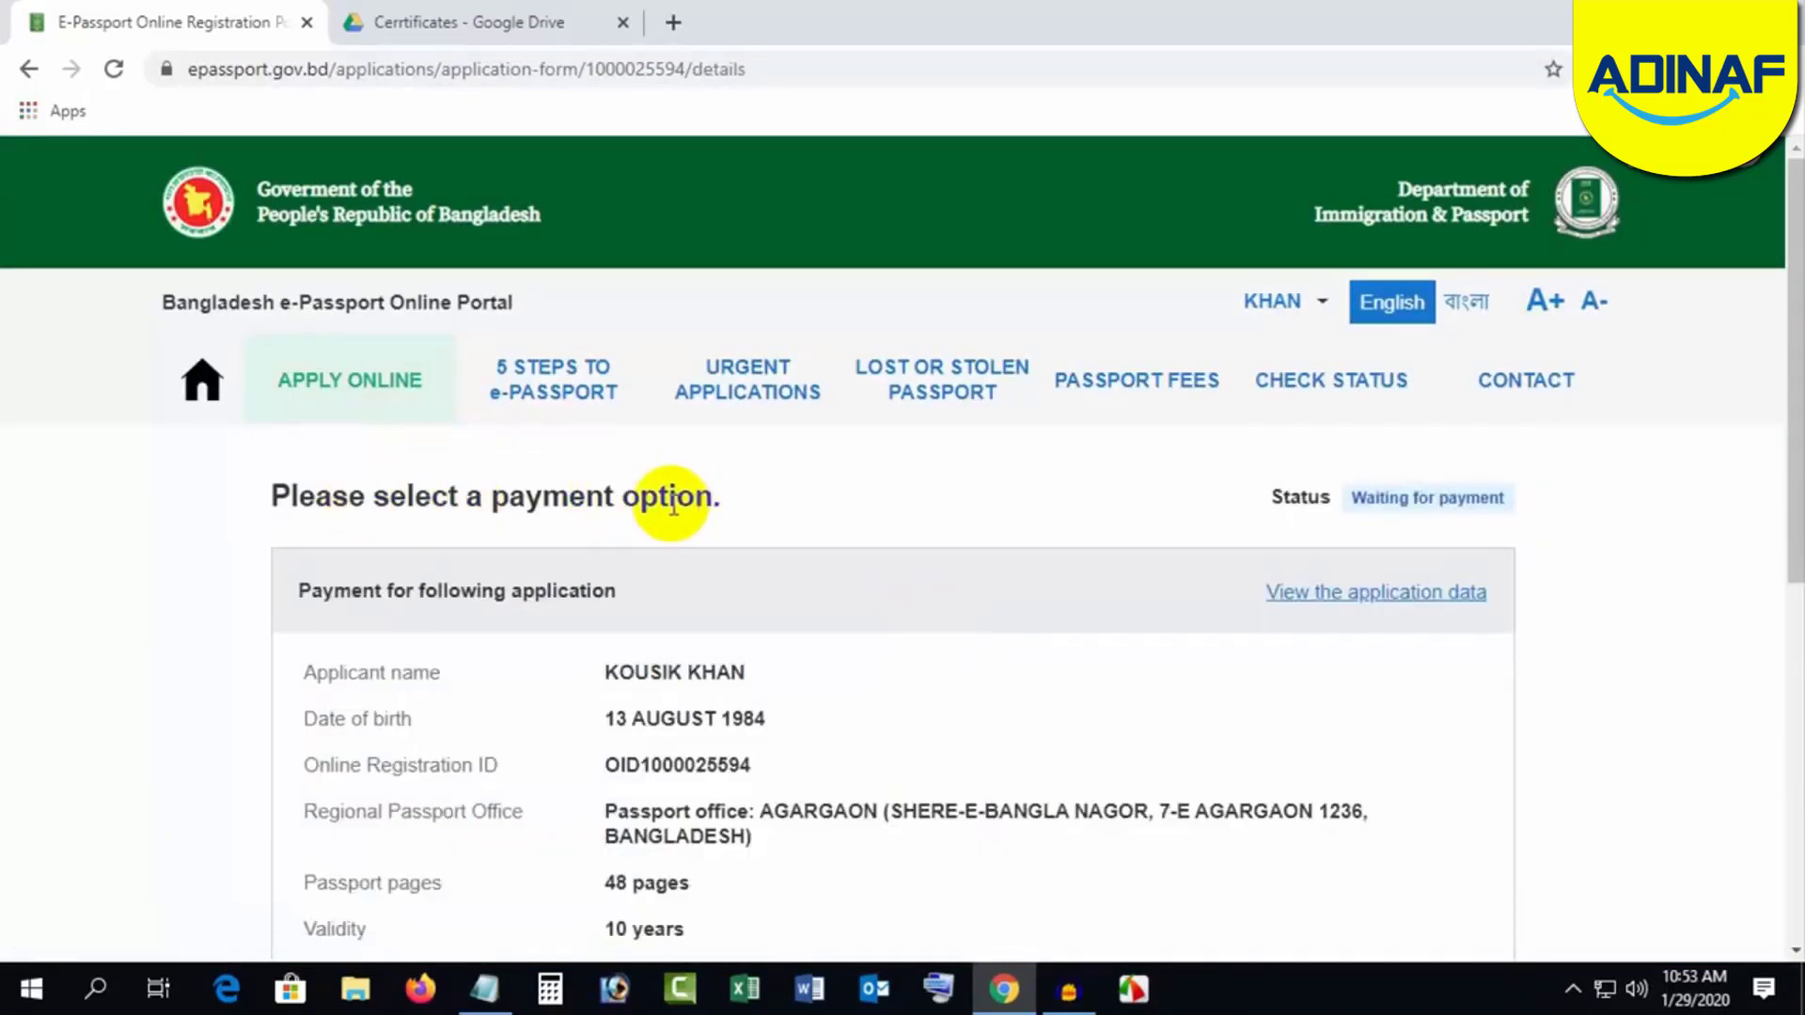
pyautogui.scroll(-8, 914, 579)
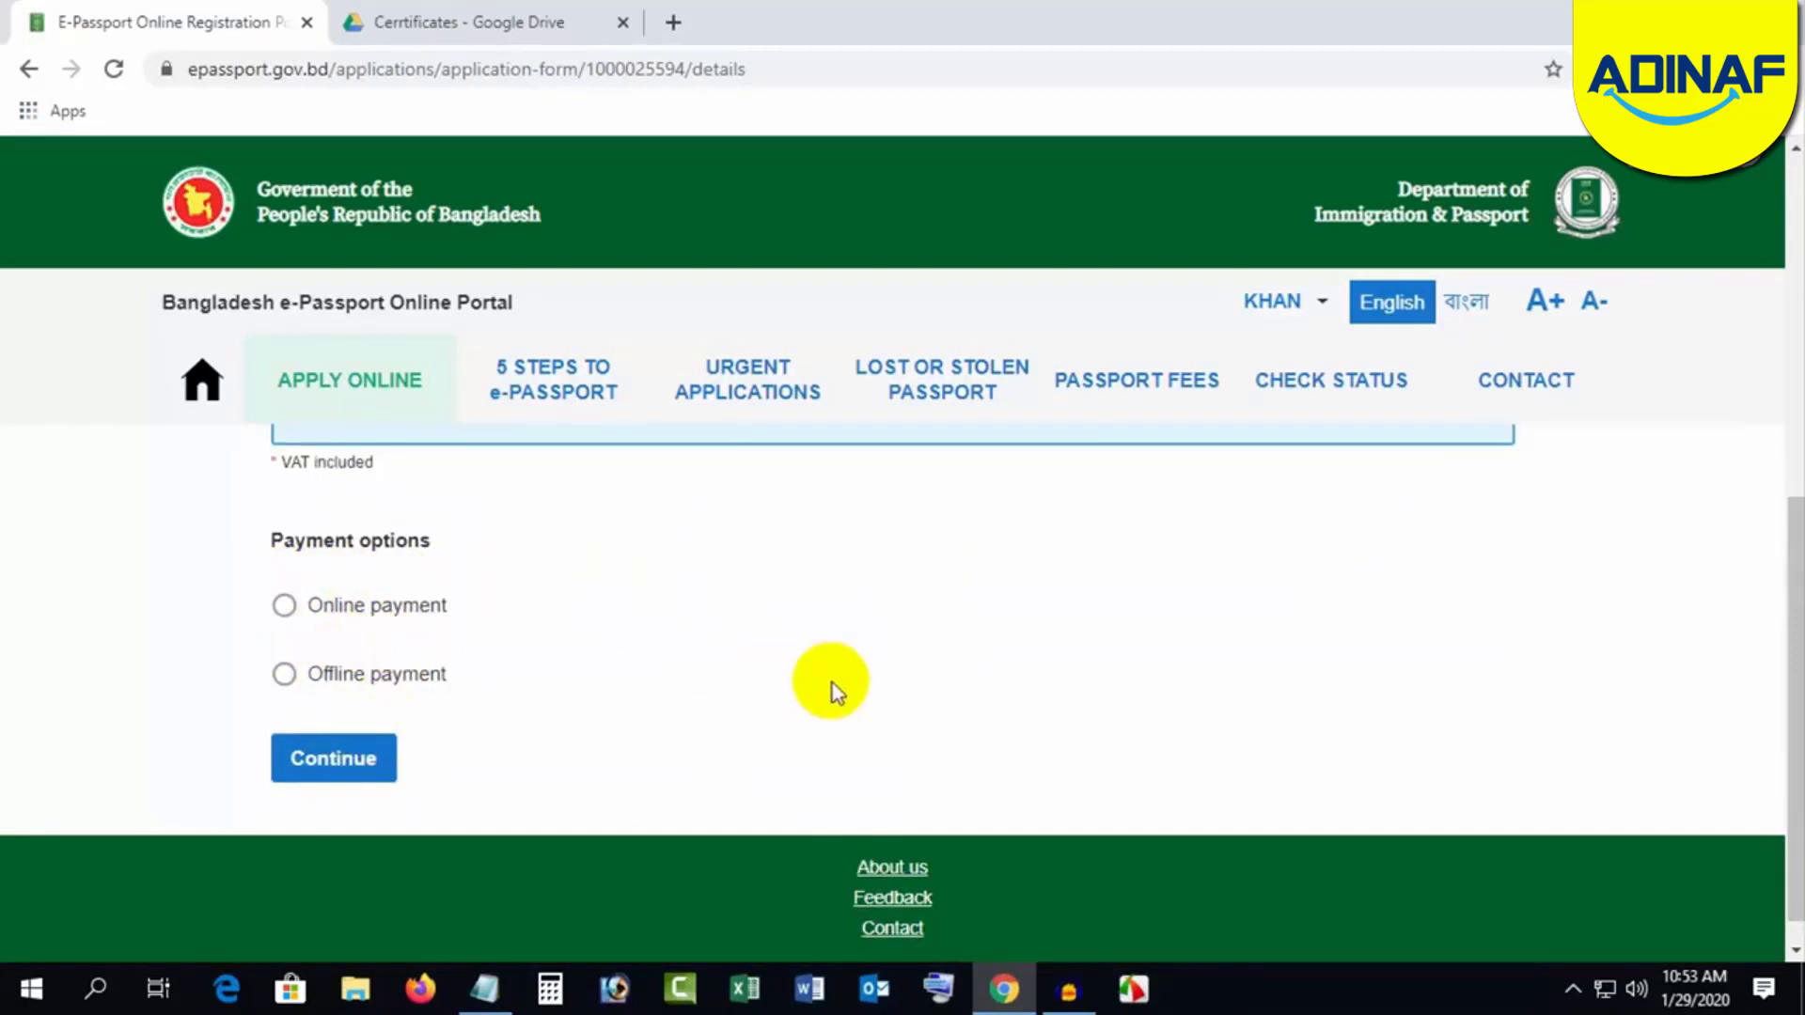
pyautogui.click(283, 527)
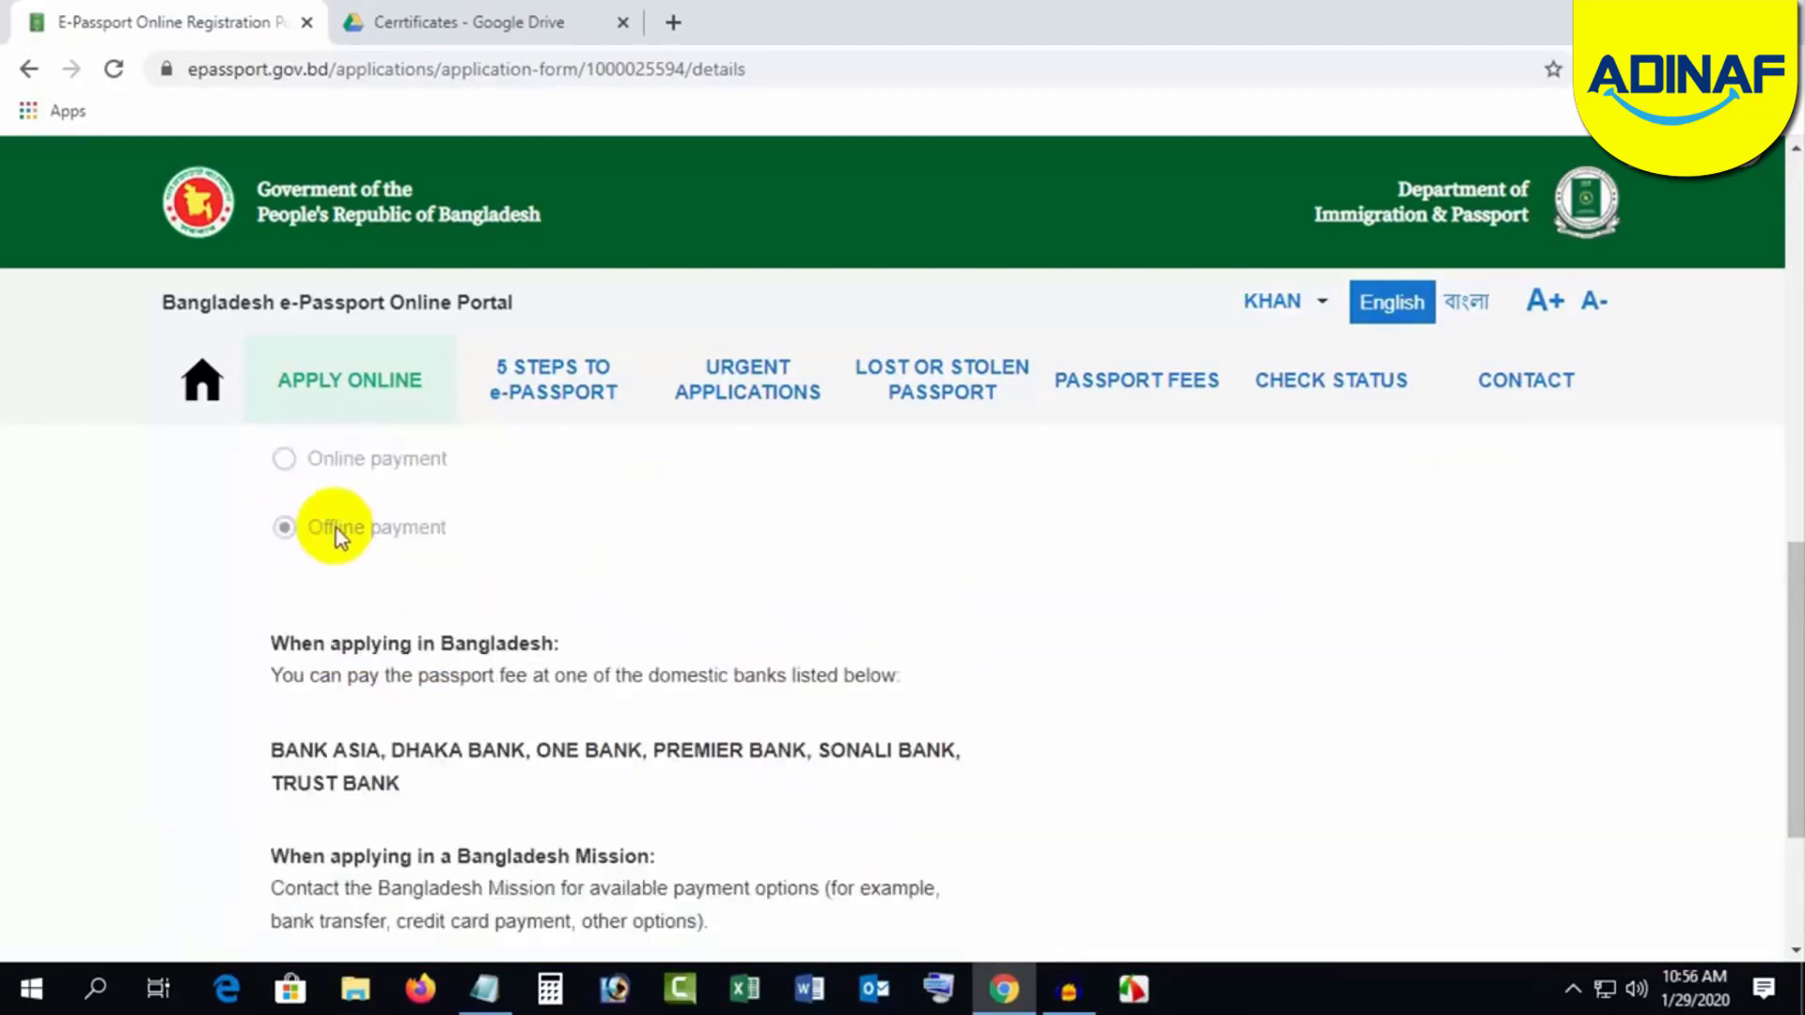
pyautogui.scroll(-1, 779, 649)
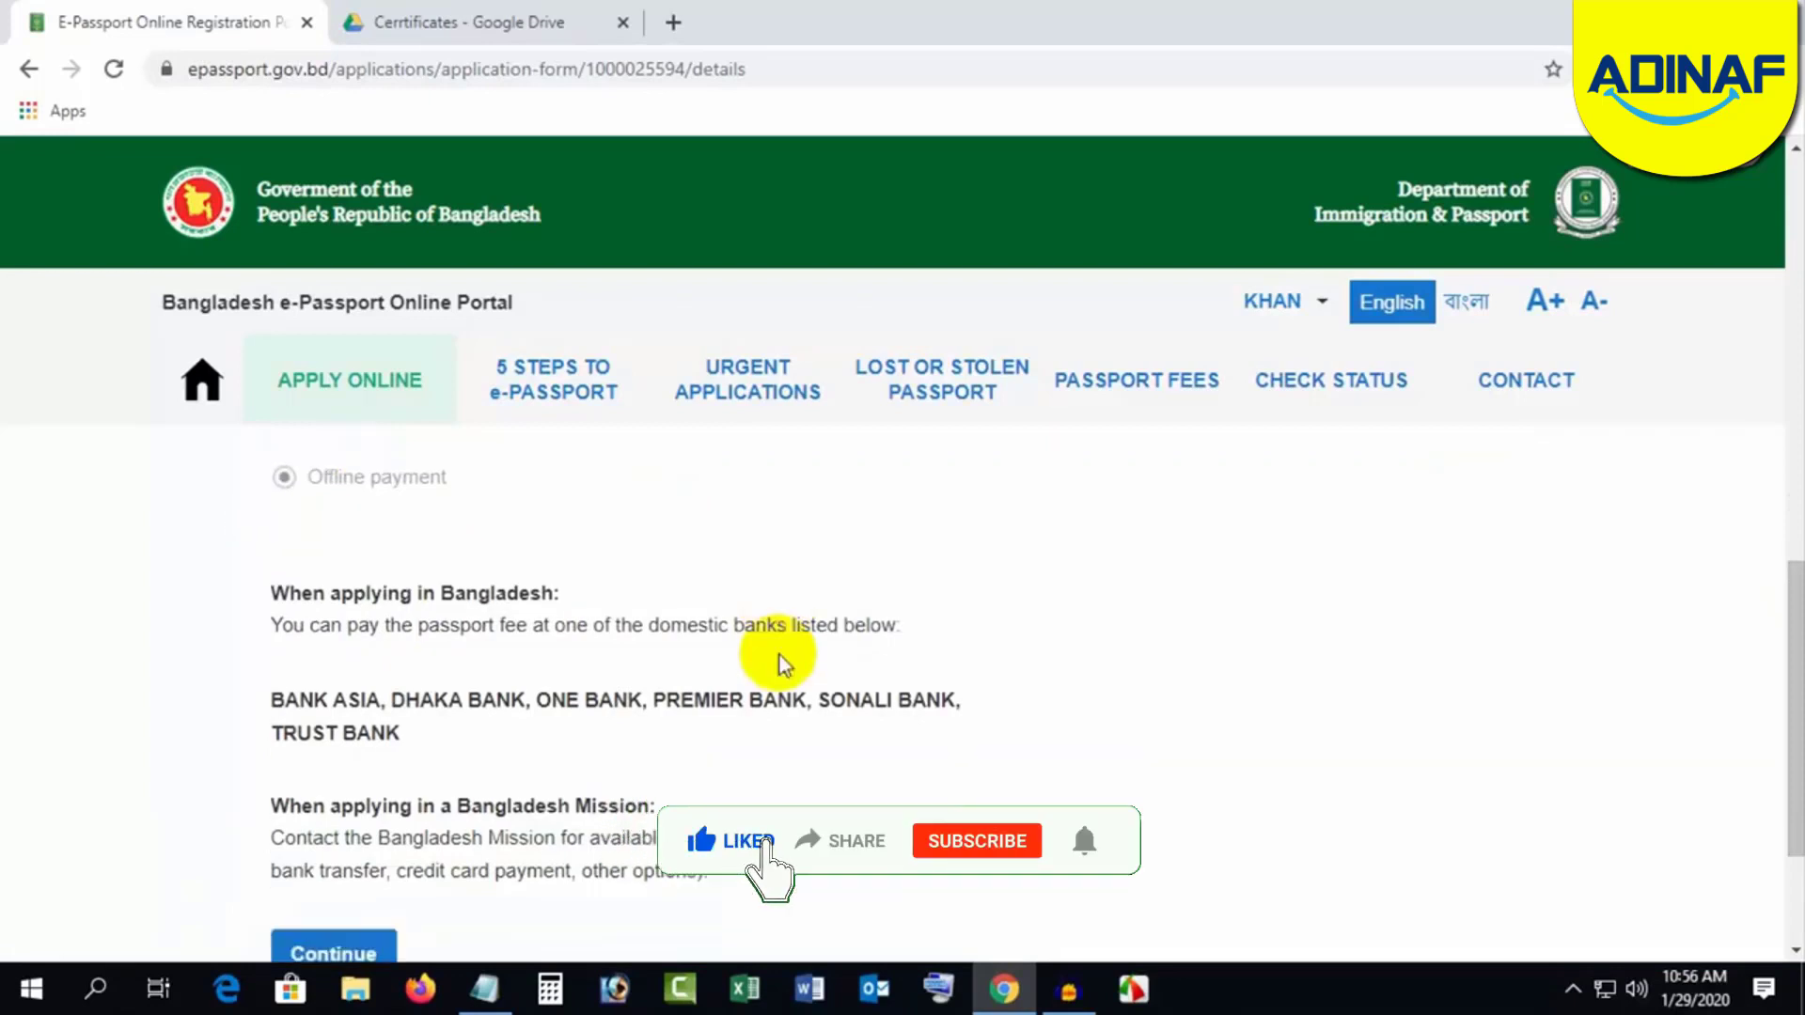
pyautogui.scroll(-1, 779, 656)
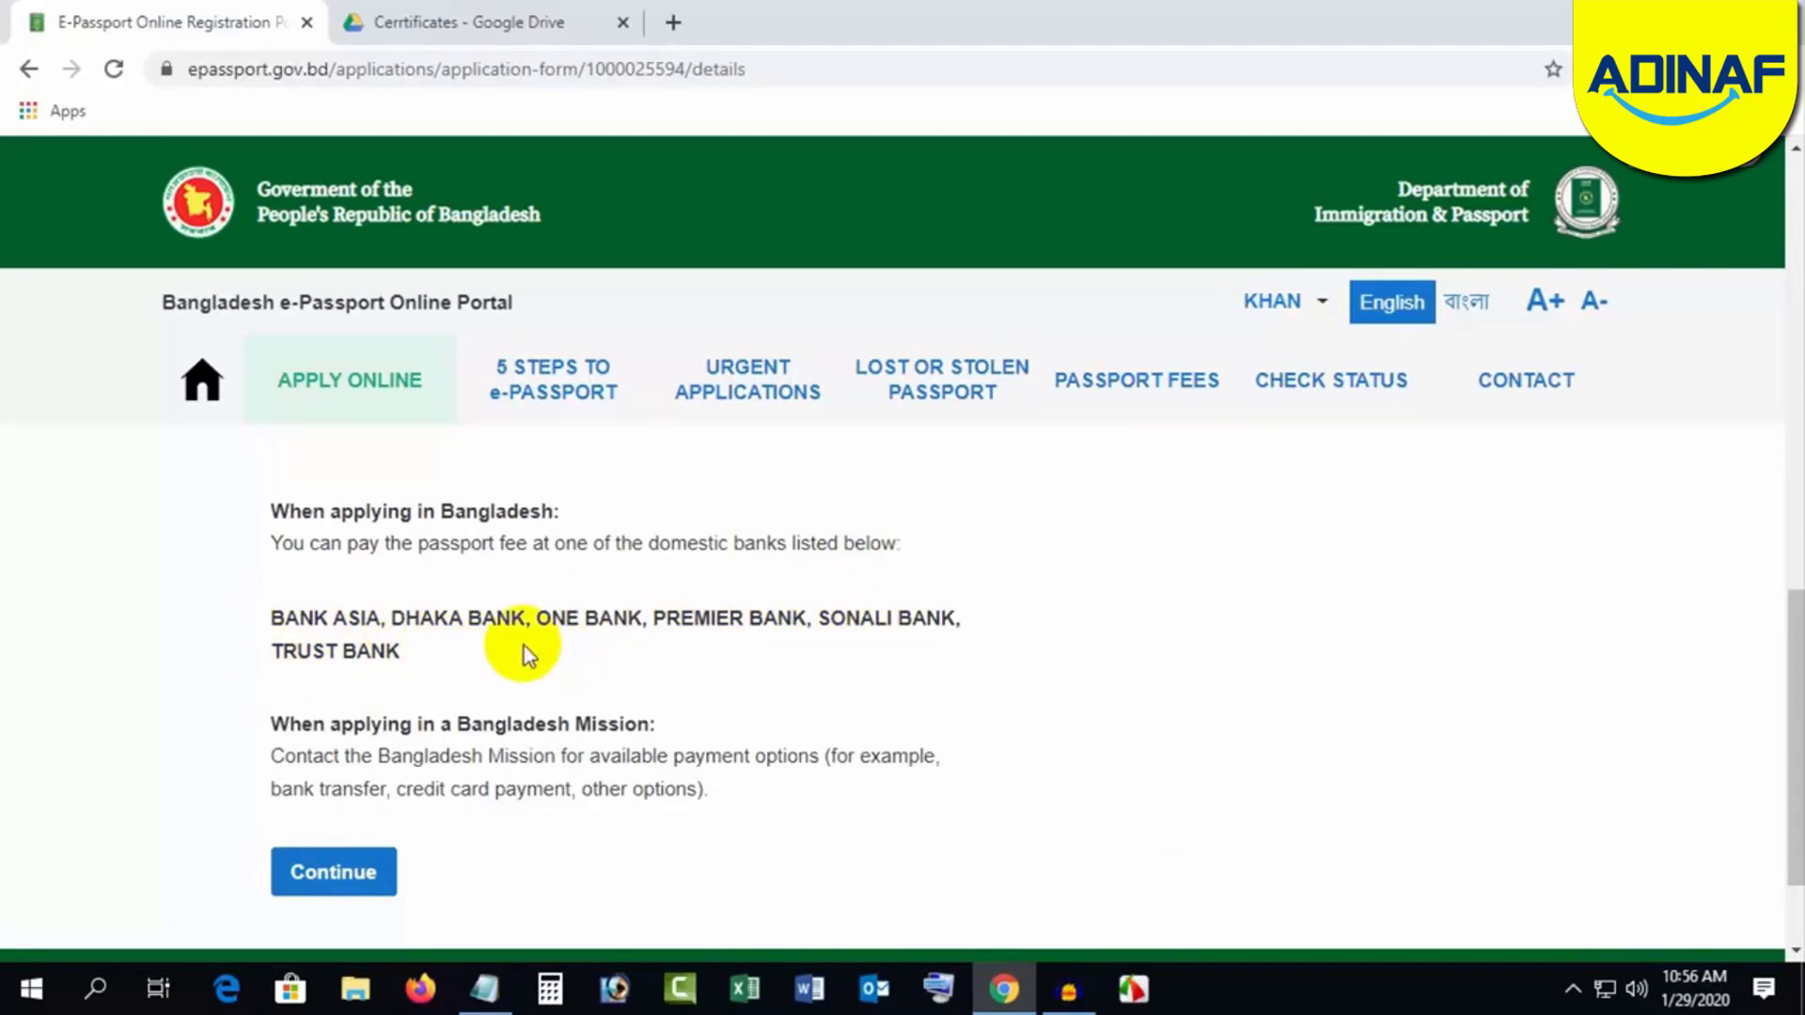
pyautogui.click(329, 875)
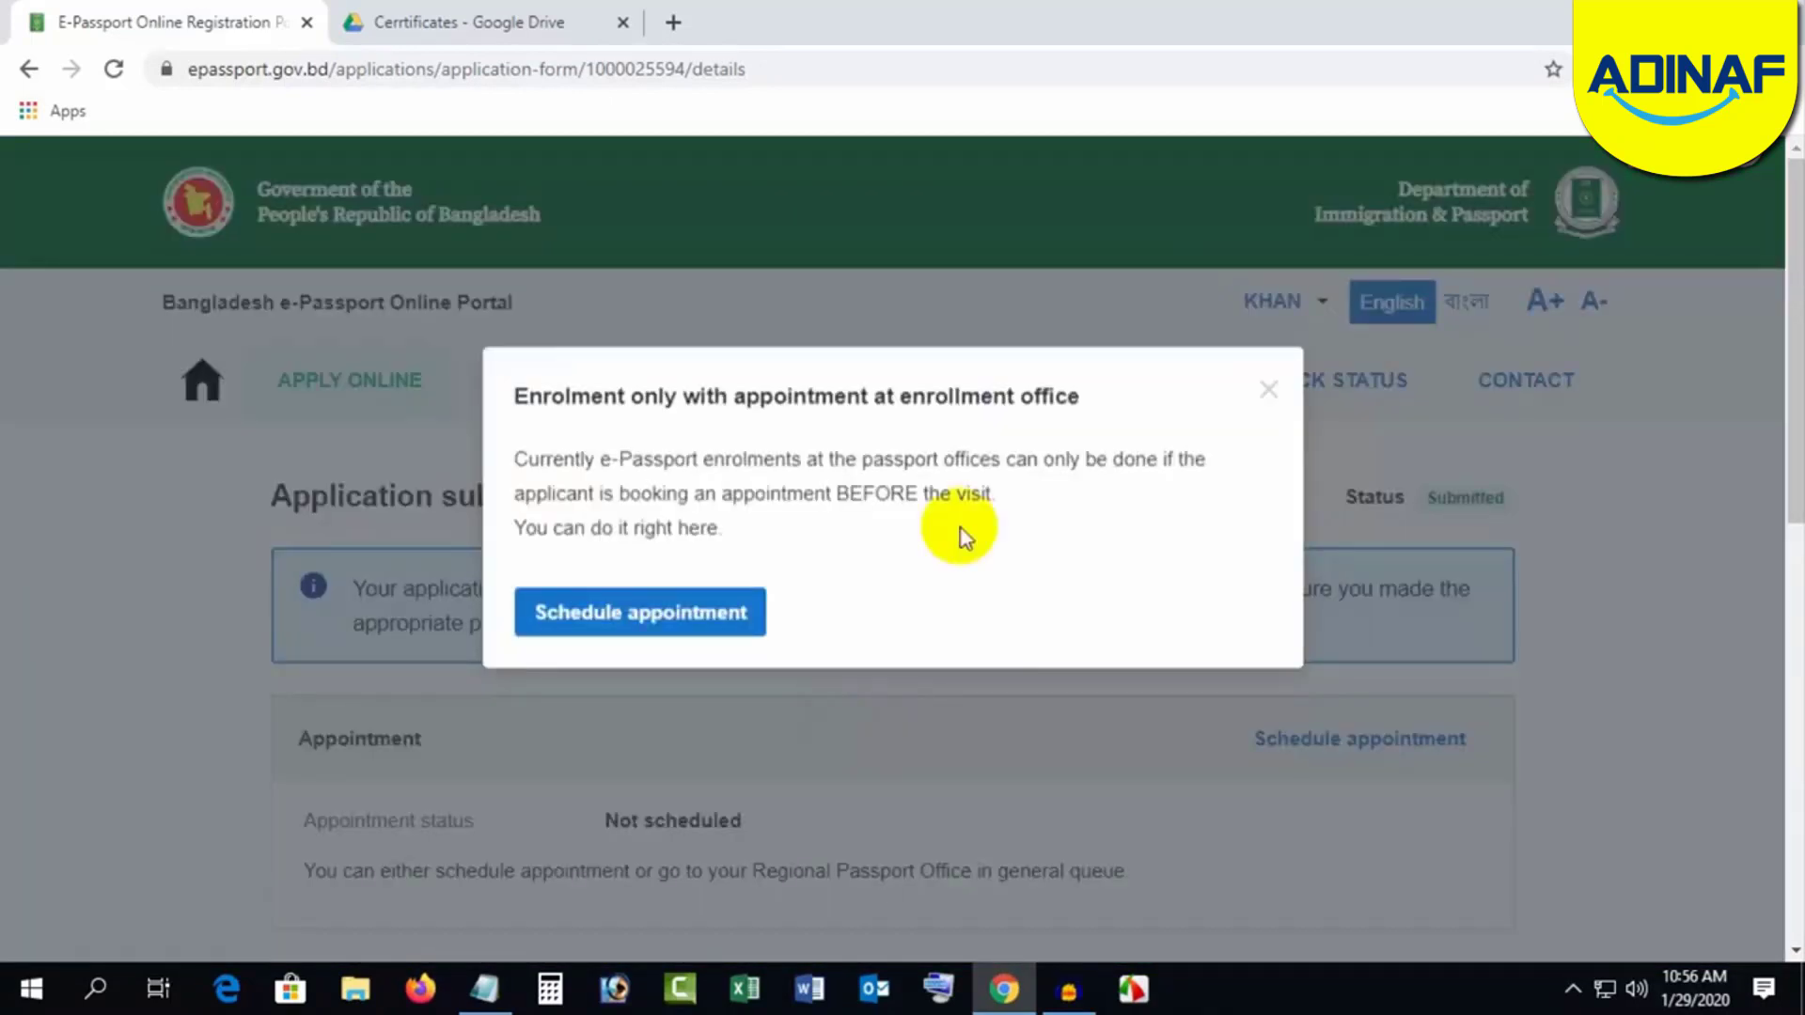
# Step: Open appointment scheduling and advance the calendar through February to March 2020
pyautogui.click(669, 613)
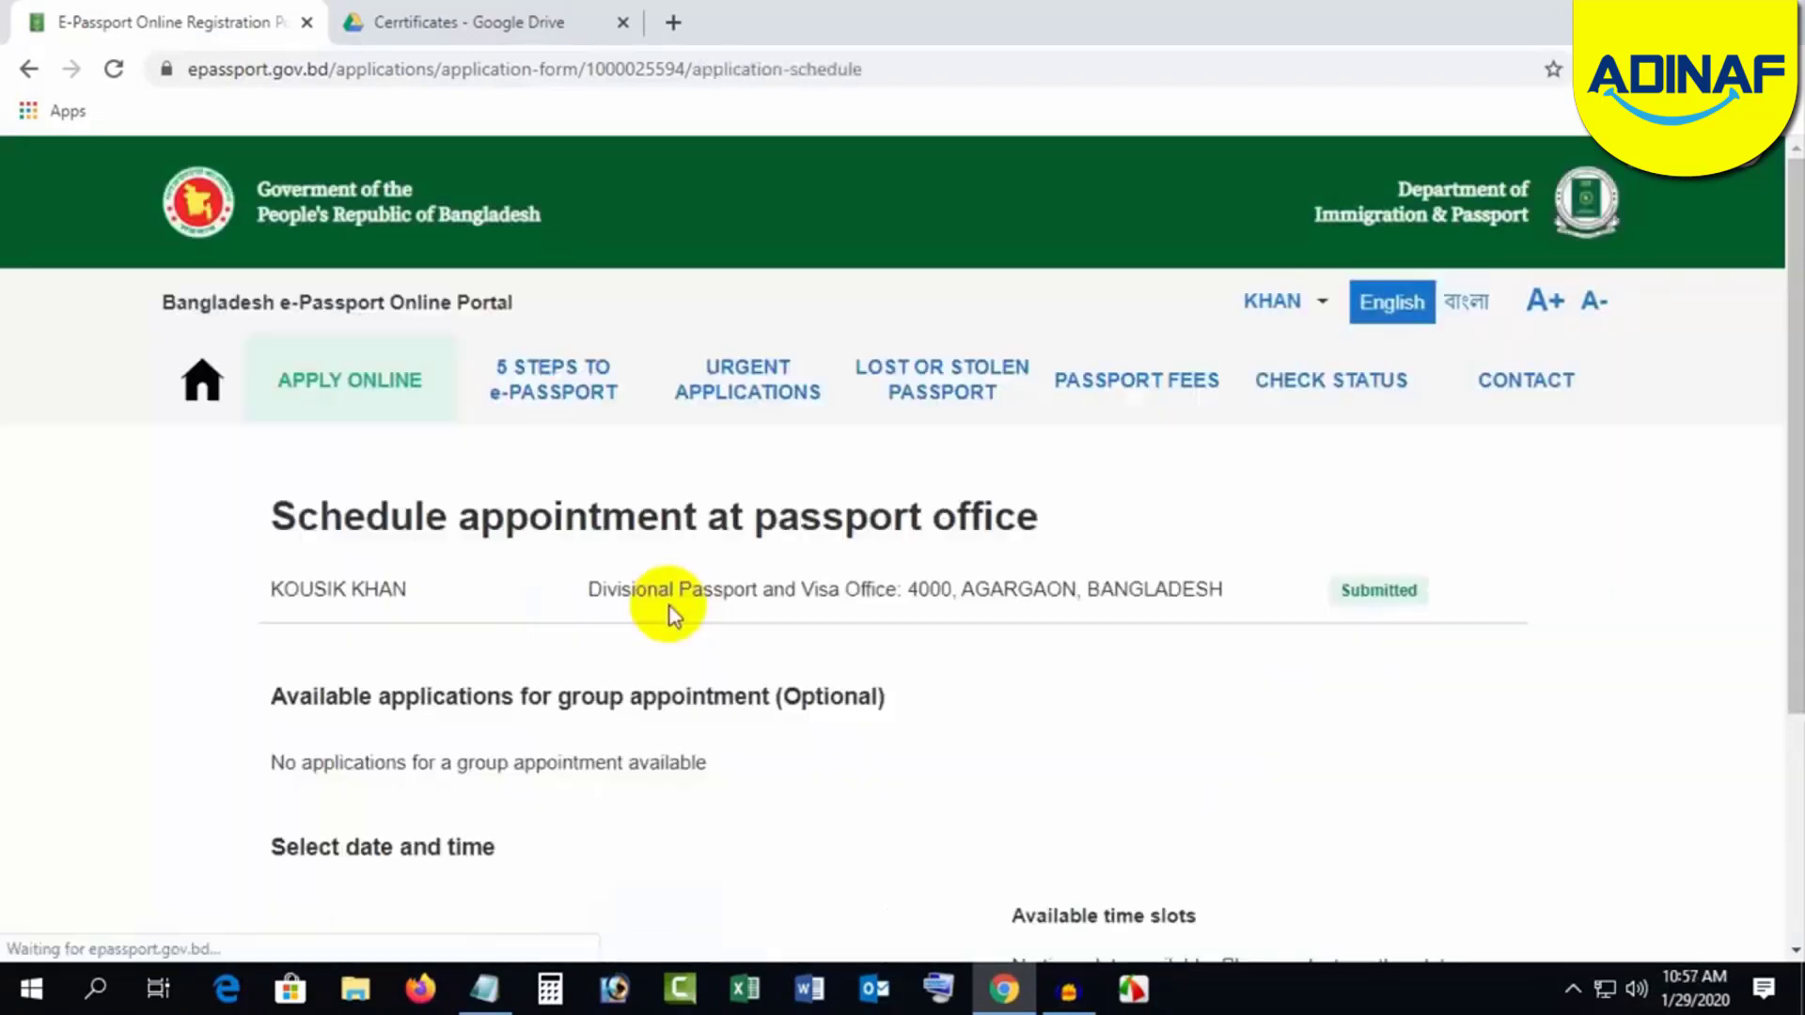
pyautogui.scroll(-3, 1108, 715)
pyautogui.scroll(-2, 1061, 781)
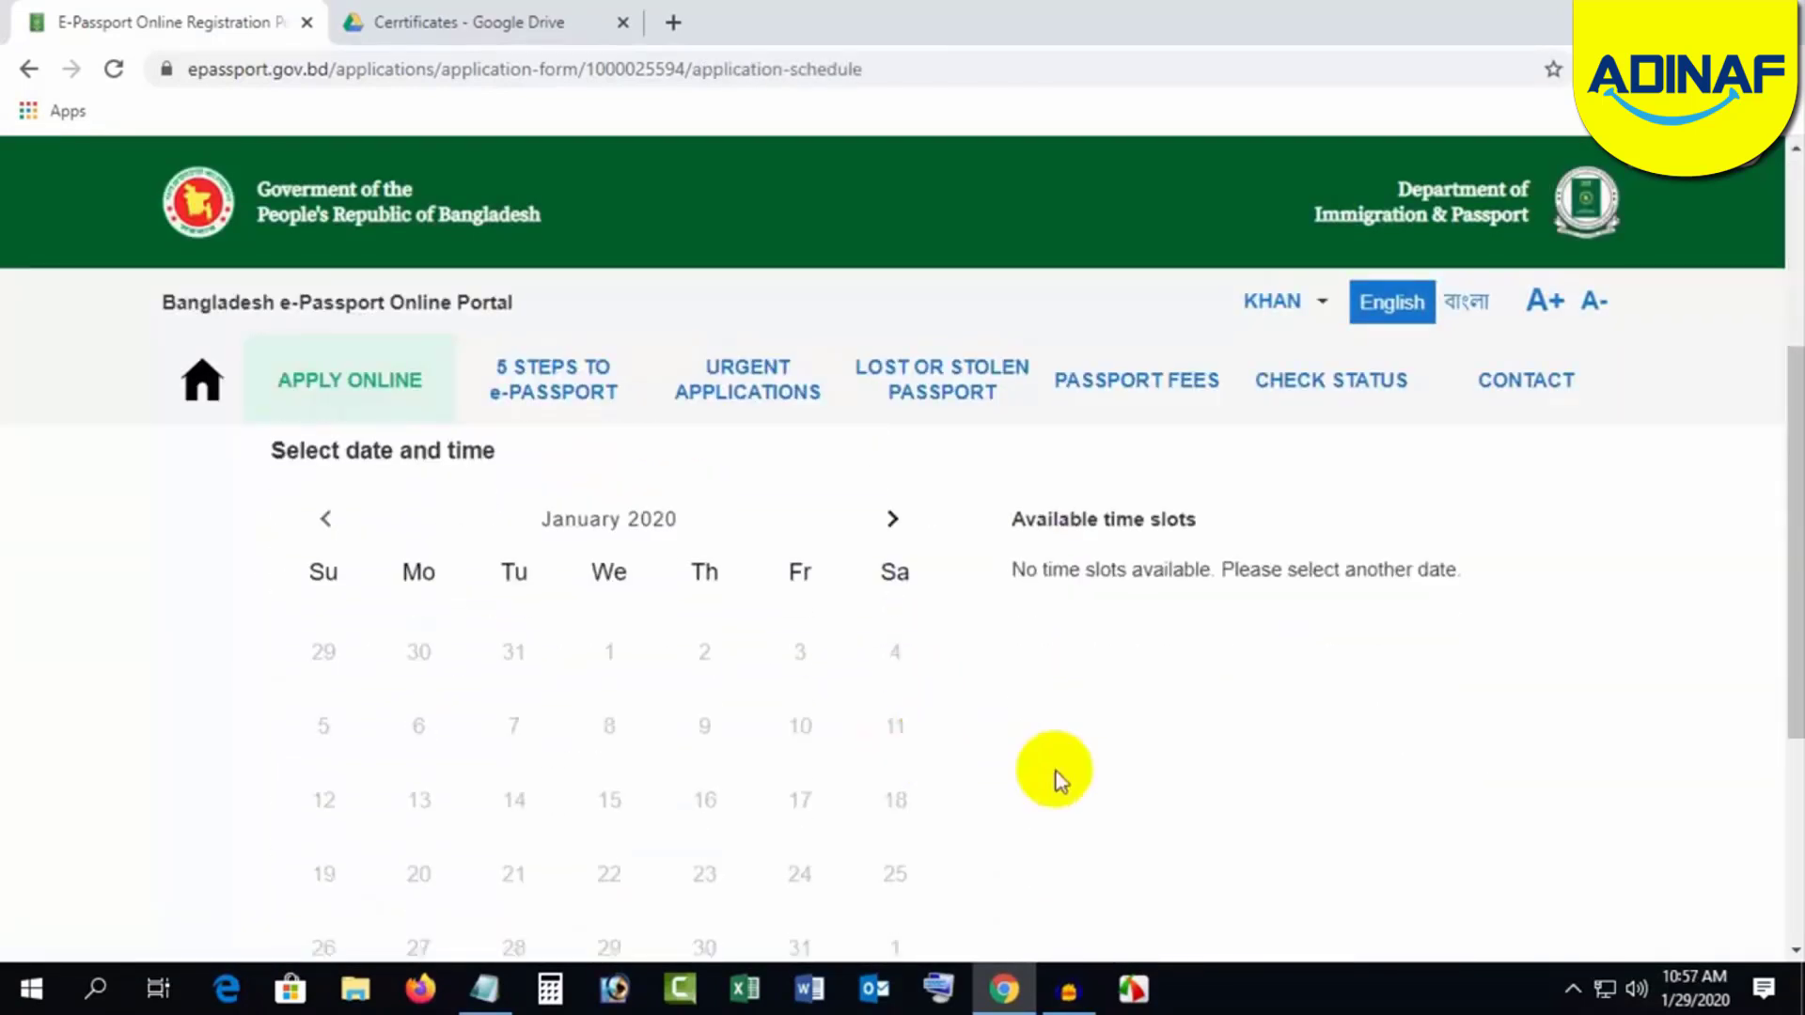
pyautogui.scroll(-3, 1093, 757)
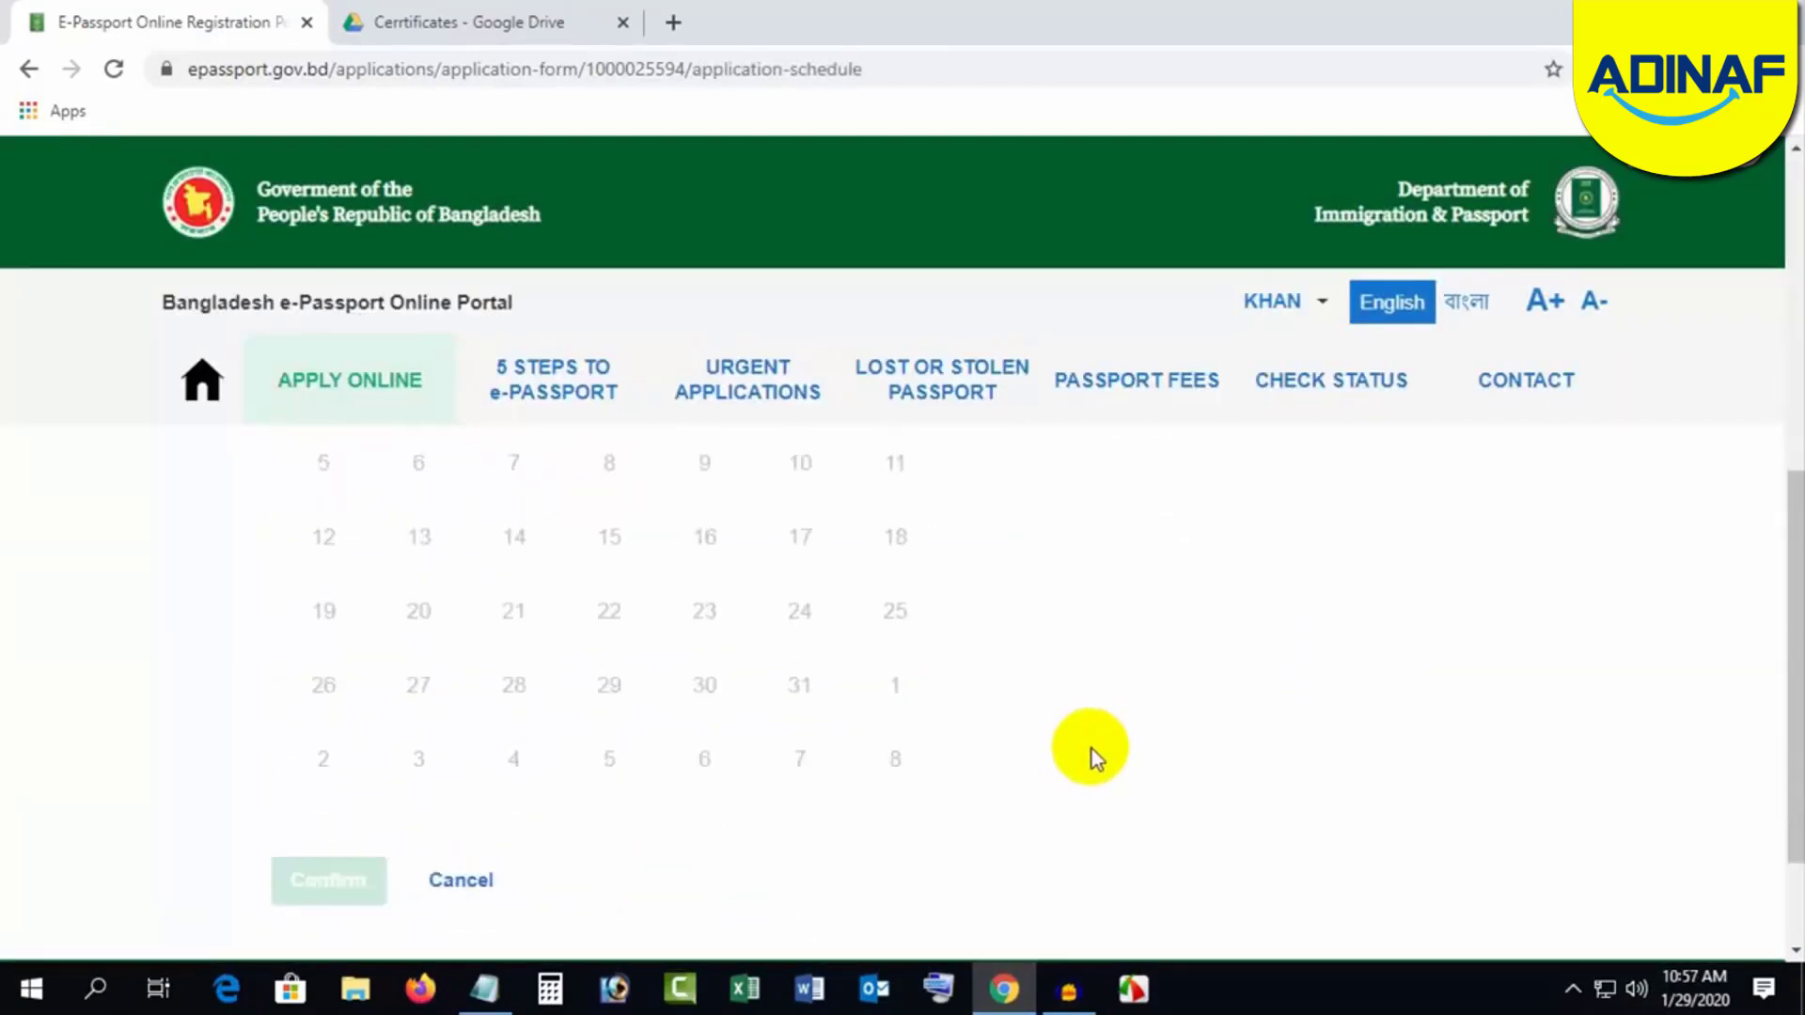
pyautogui.scroll(3, 1092, 757)
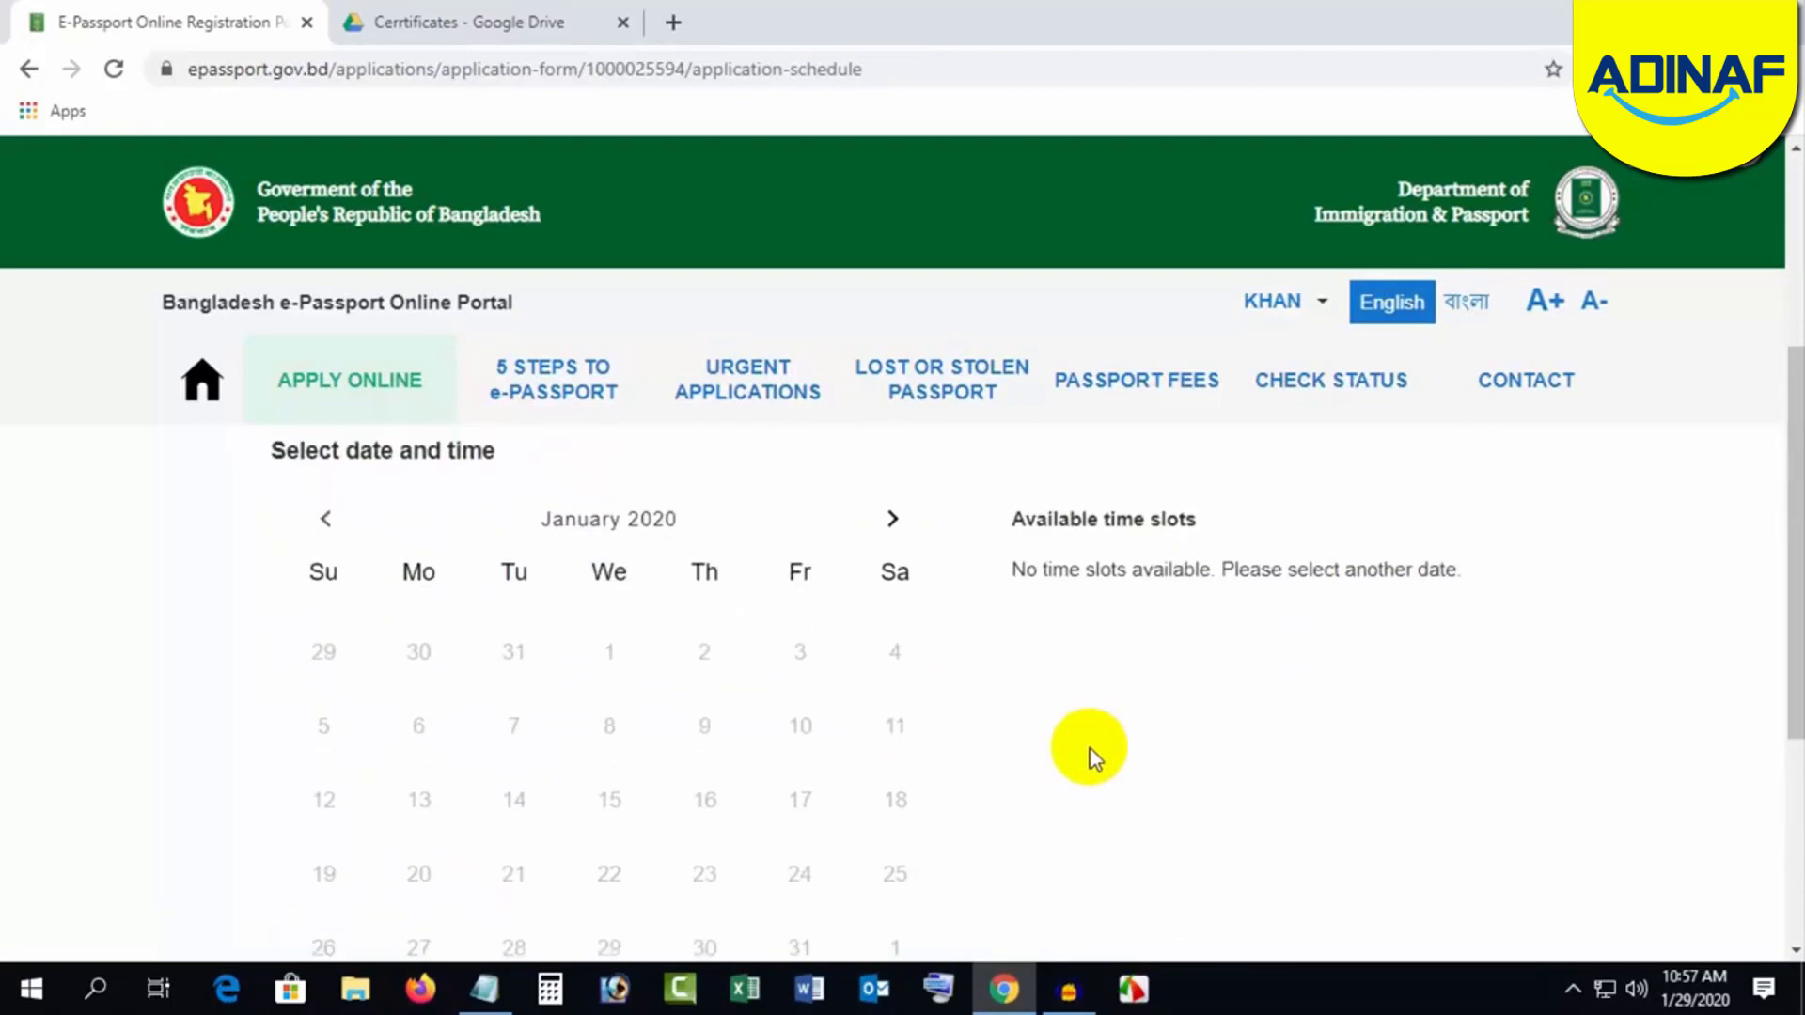
pyautogui.click(890, 519)
pyautogui.scroll(-3, 1079, 697)
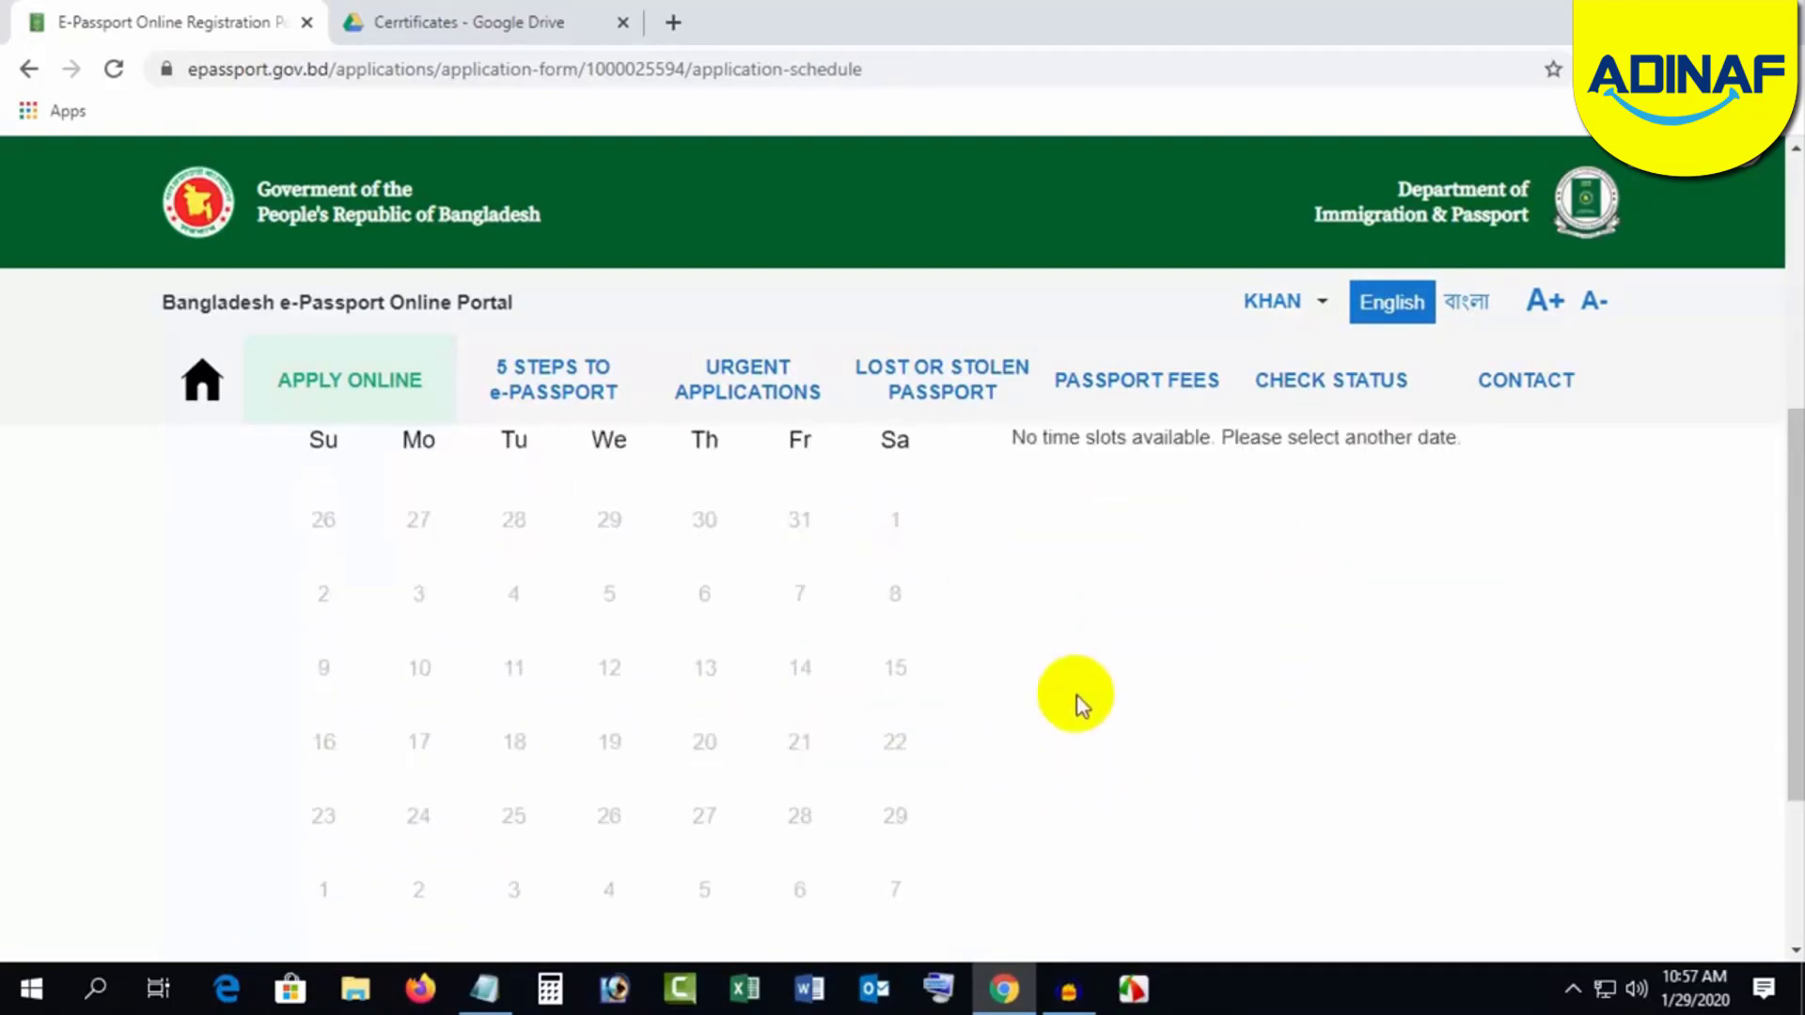
pyautogui.scroll(6, 1076, 696)
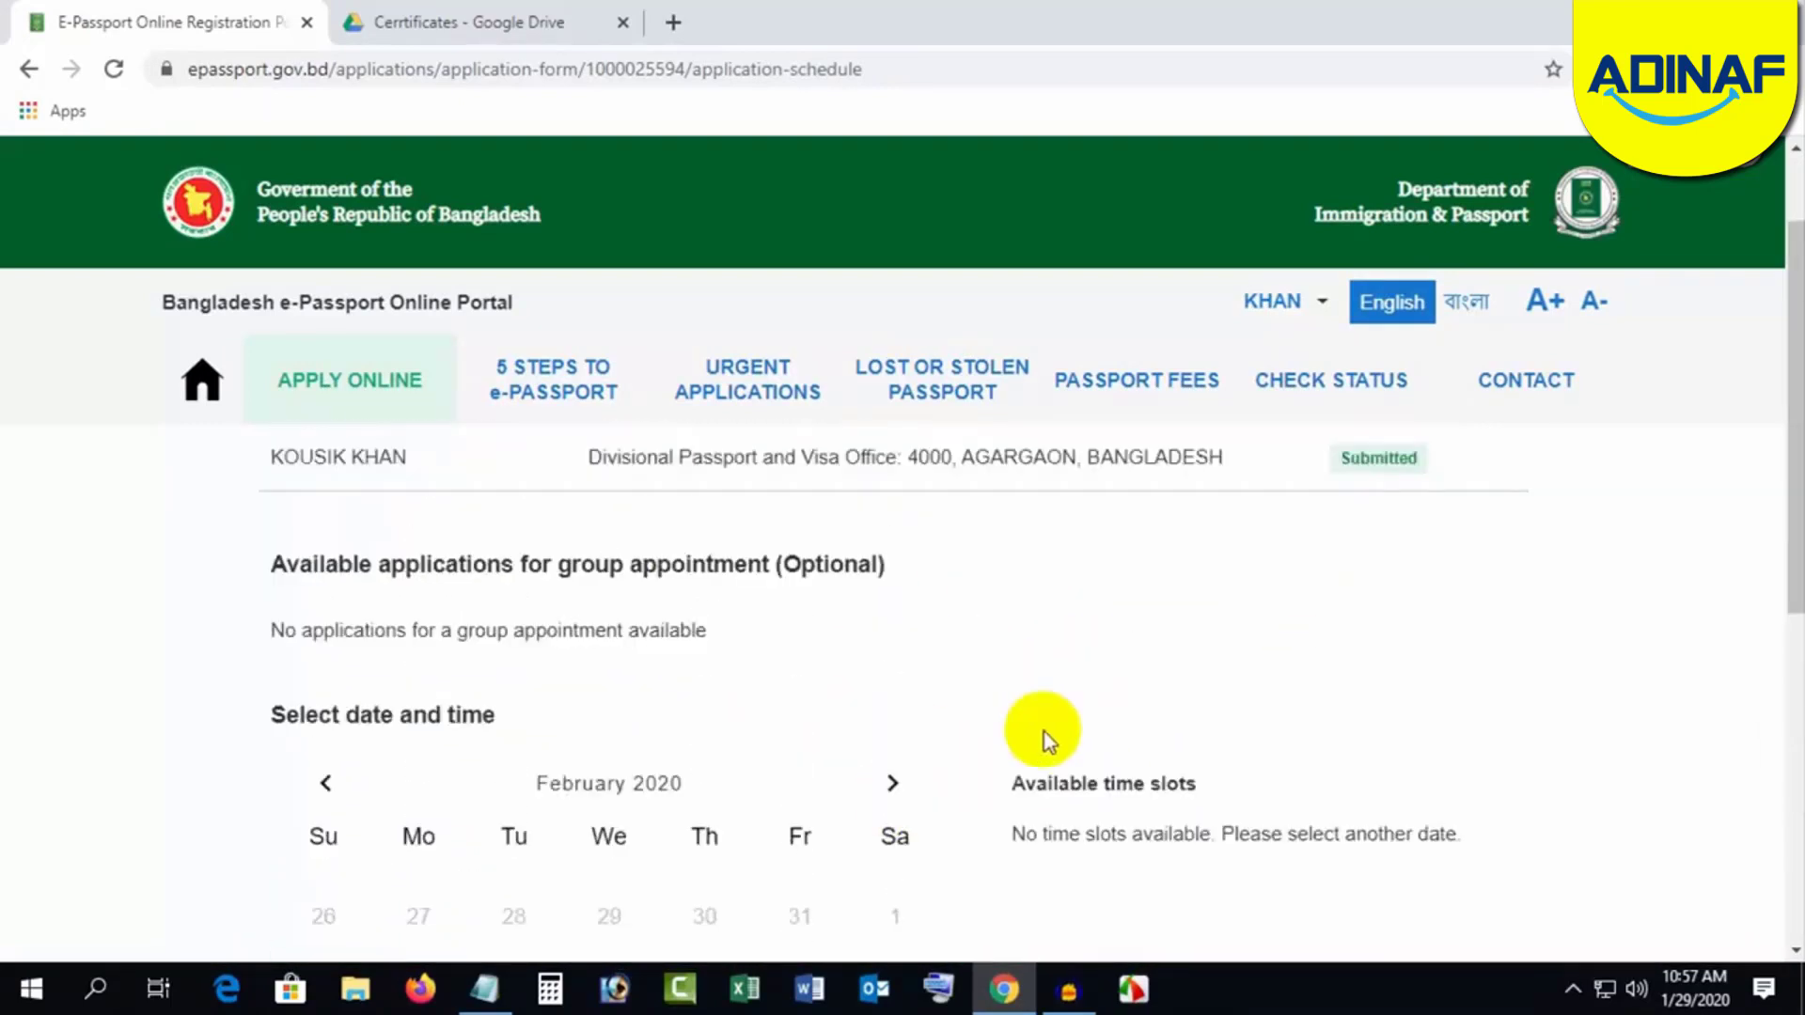
pyautogui.scroll(-2, 1043, 737)
pyautogui.scroll(3, 1027, 652)
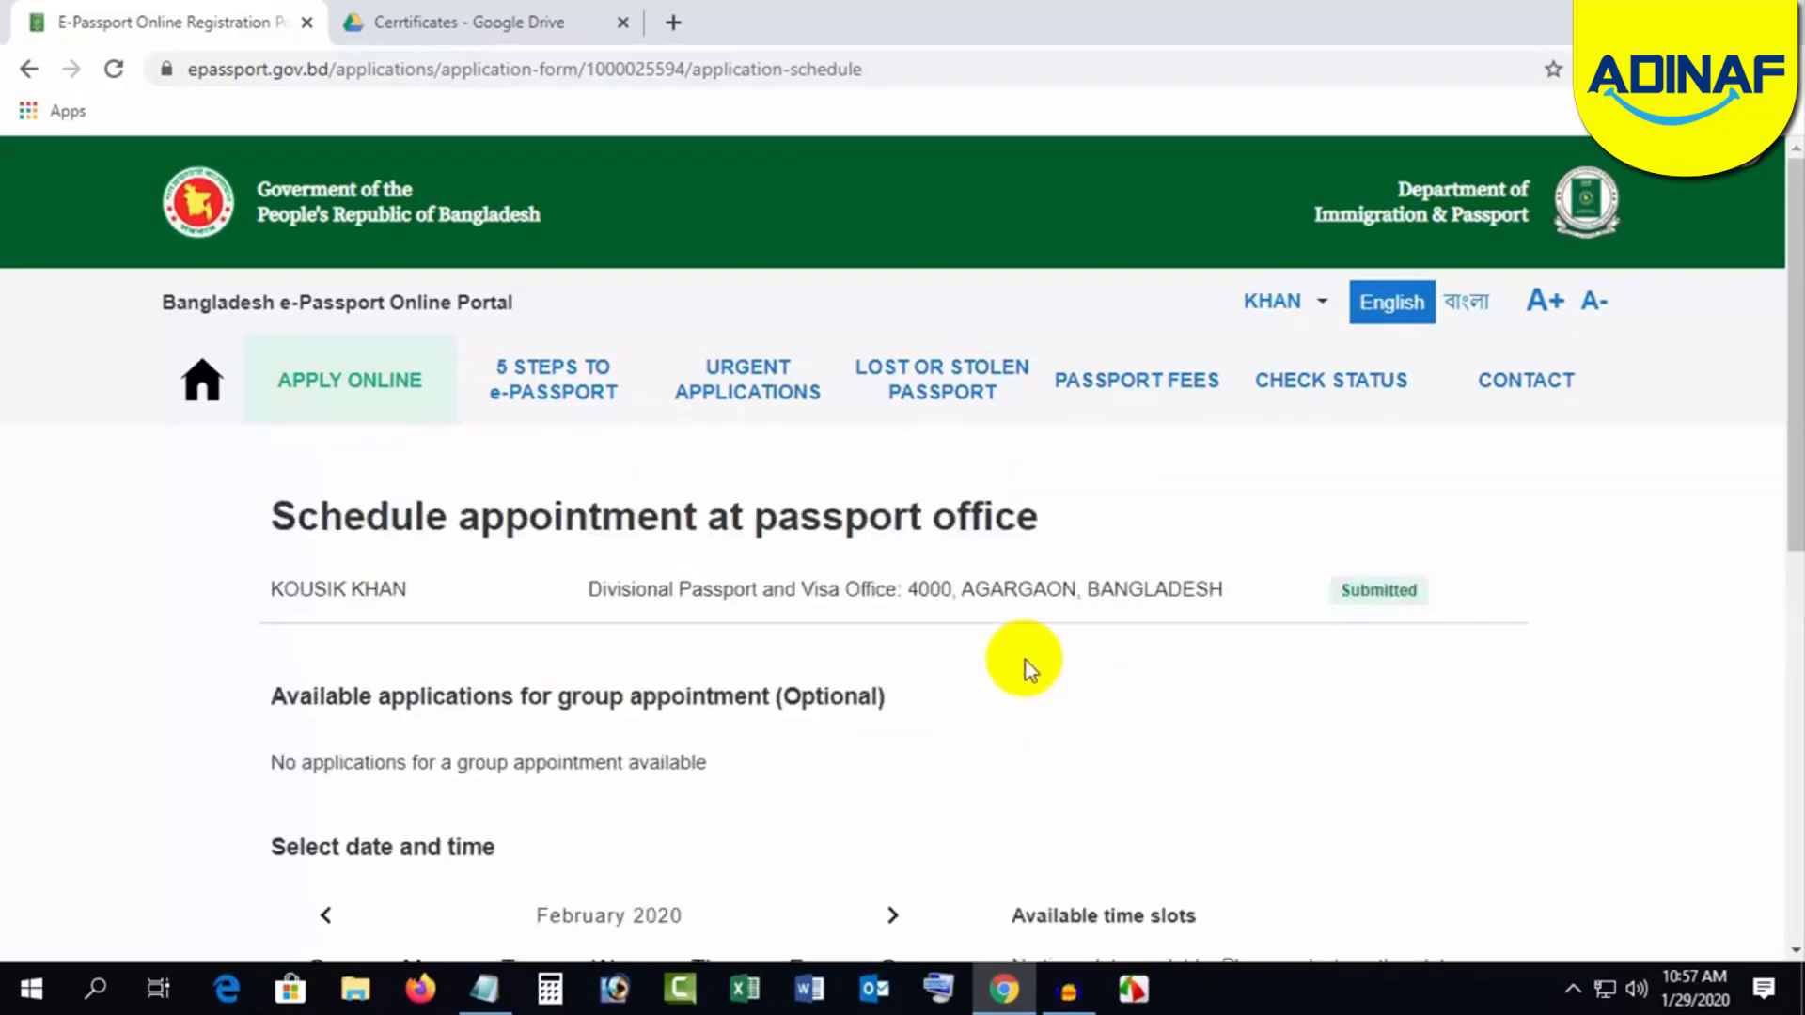
pyautogui.scroll(-3, 1028, 665)
pyautogui.click(891, 655)
# Step: Pick the 14:20 slot on 24 March 2020 and confirm the appointment
pyautogui.scroll(-4, 982, 731)
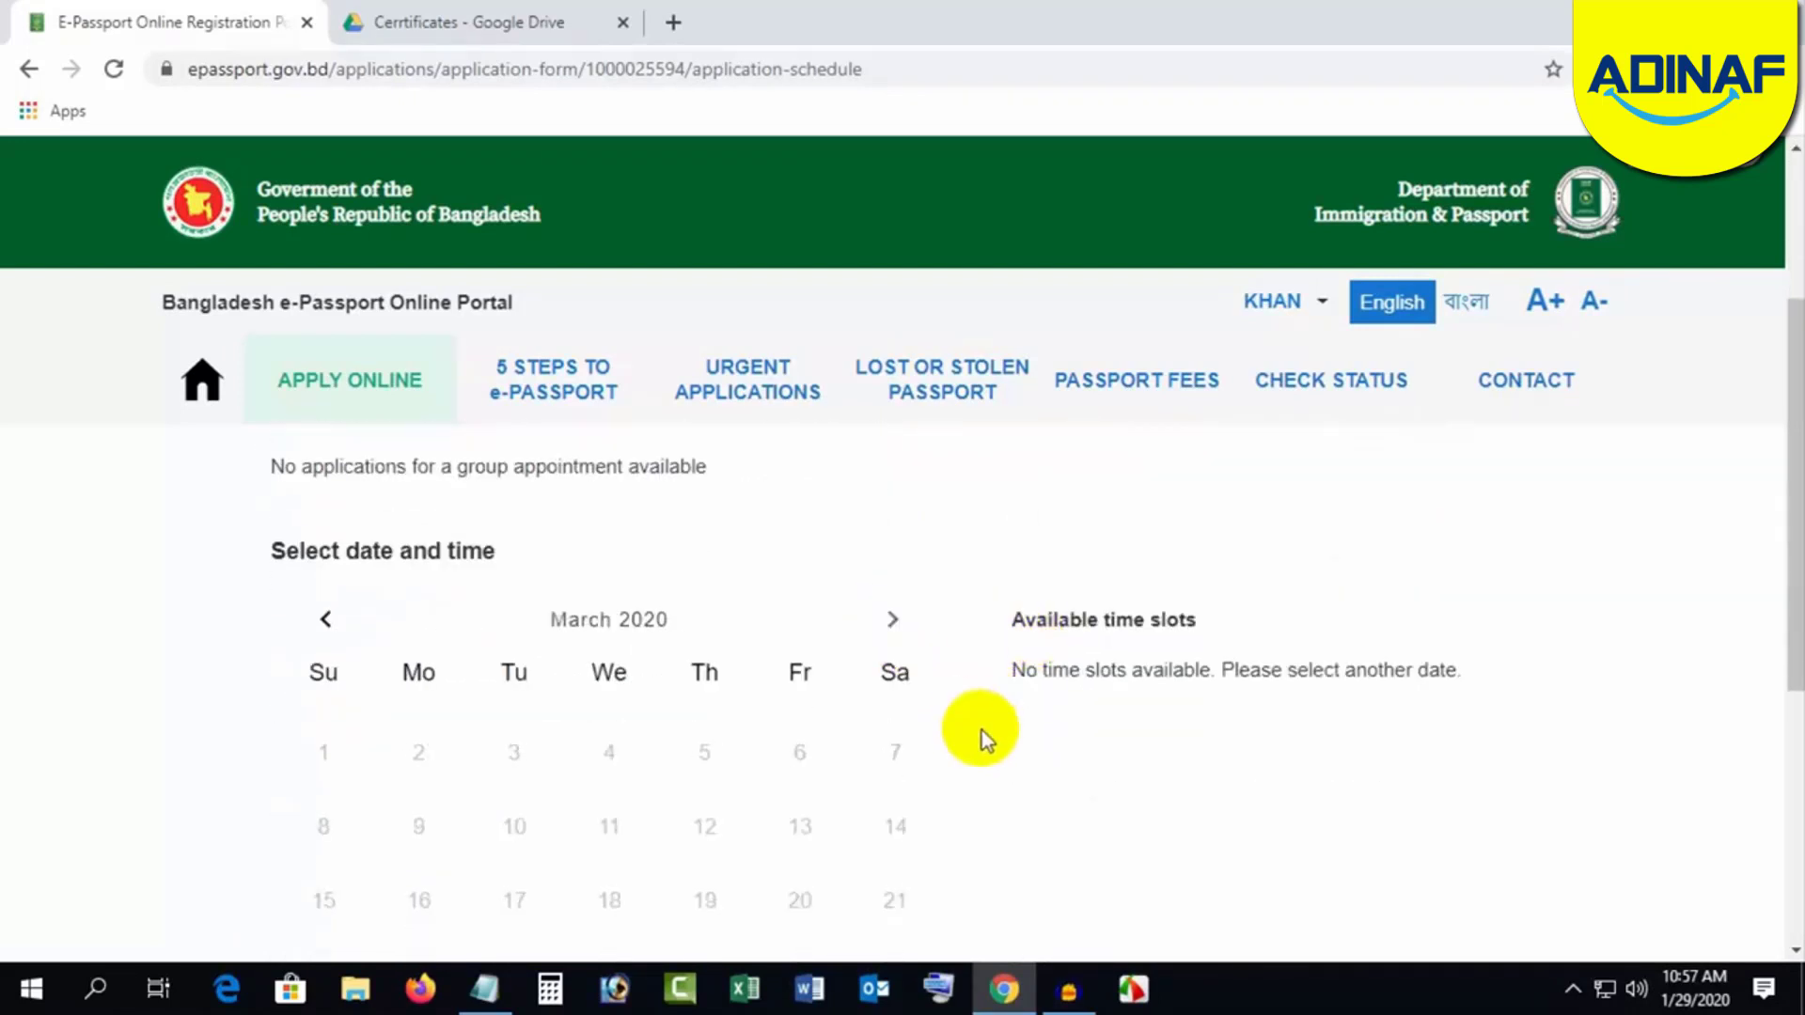
pyautogui.scroll(1, 707, 691)
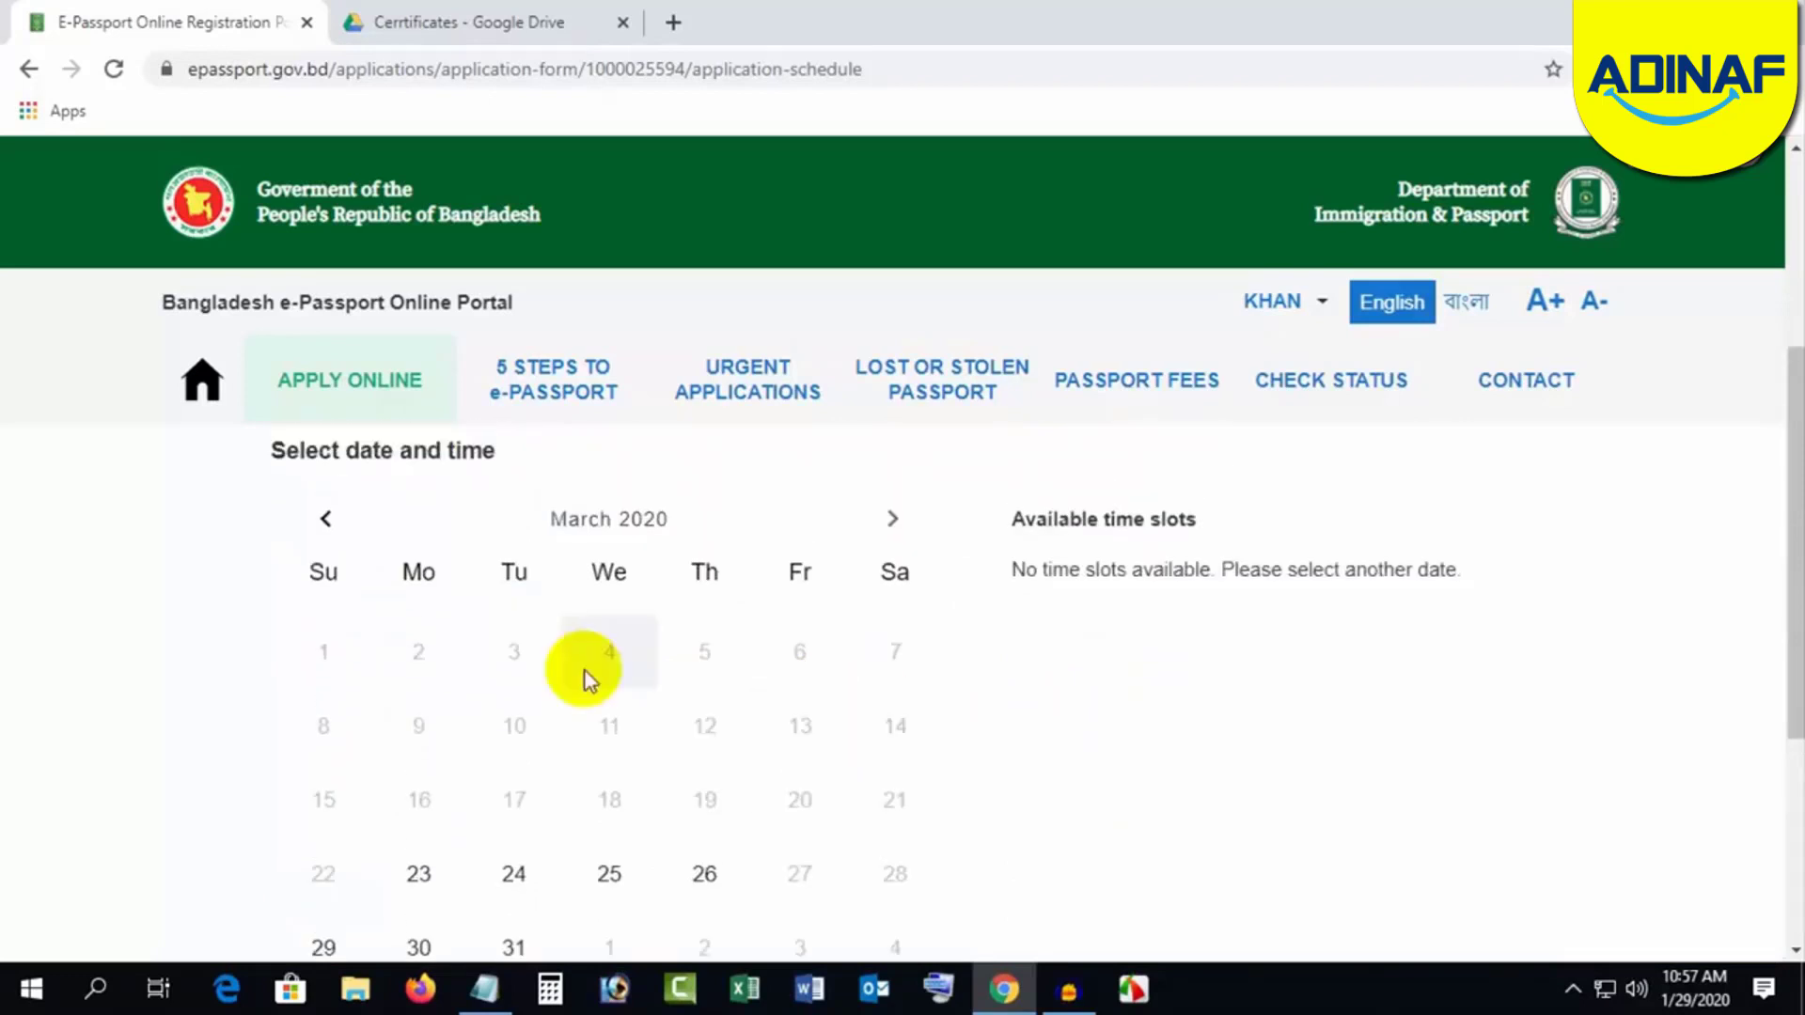
pyautogui.scroll(-1, 592, 675)
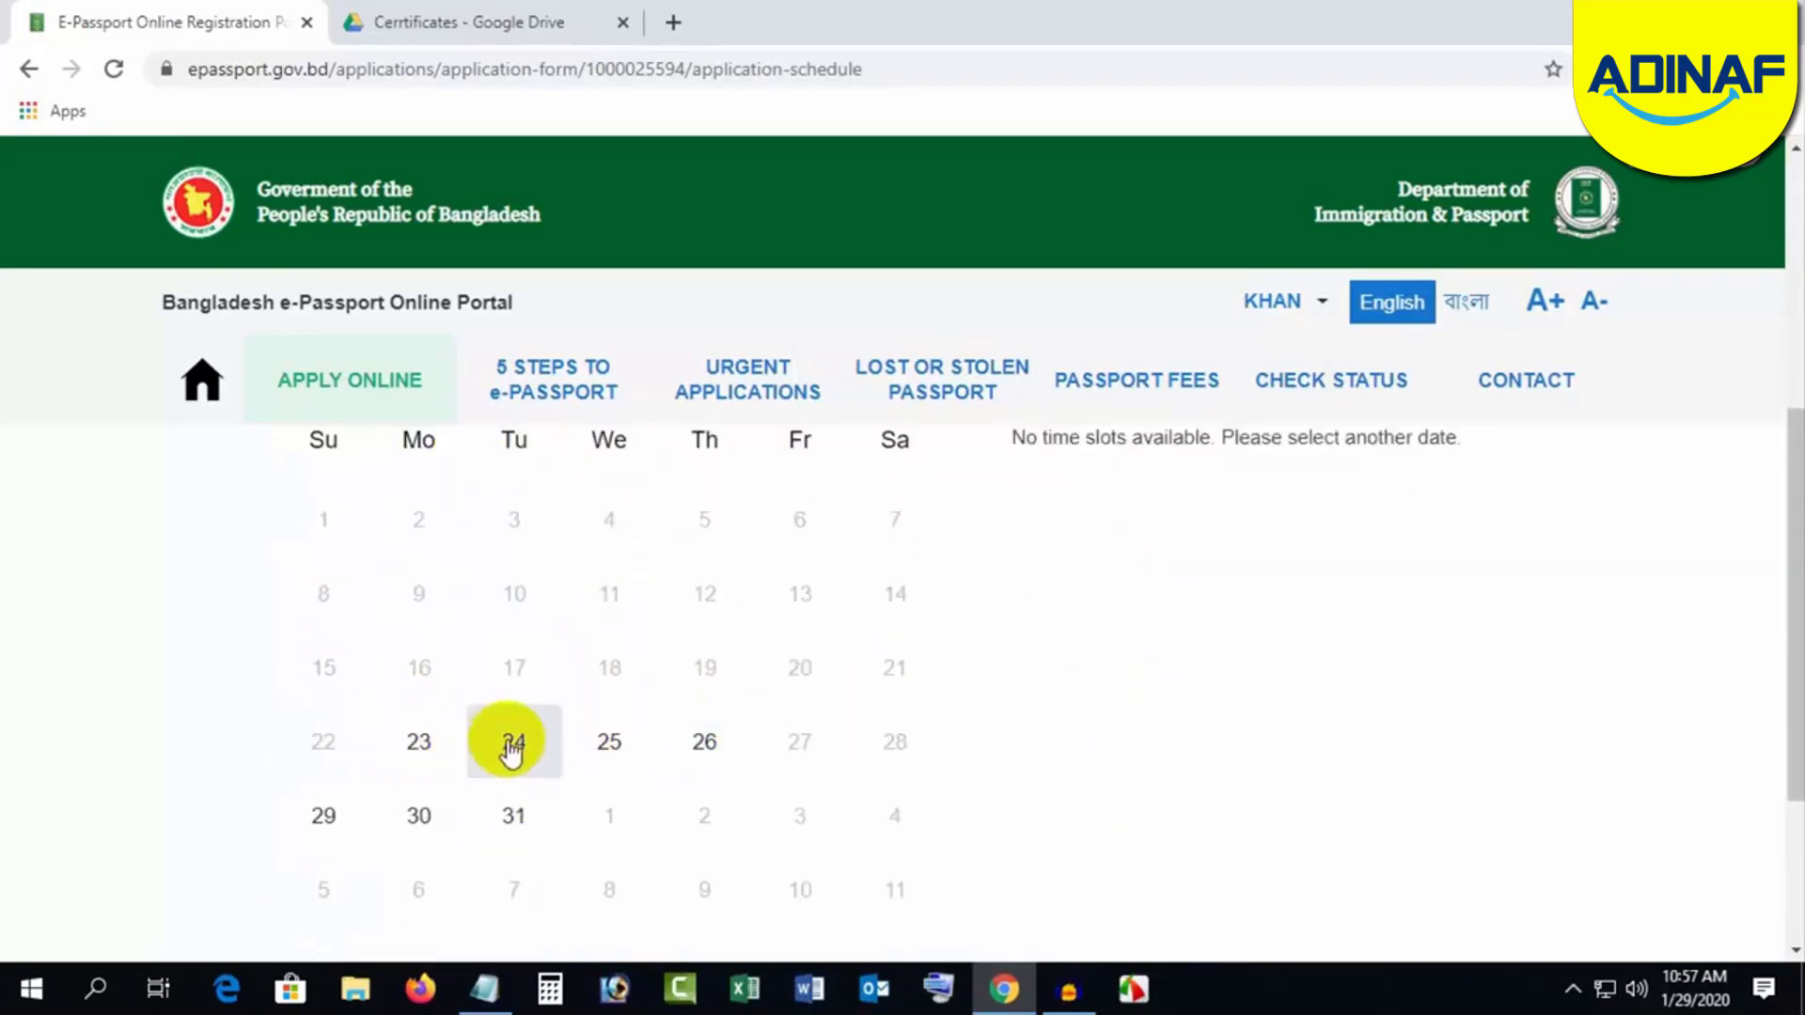
pyautogui.scroll(3, 1598, 724)
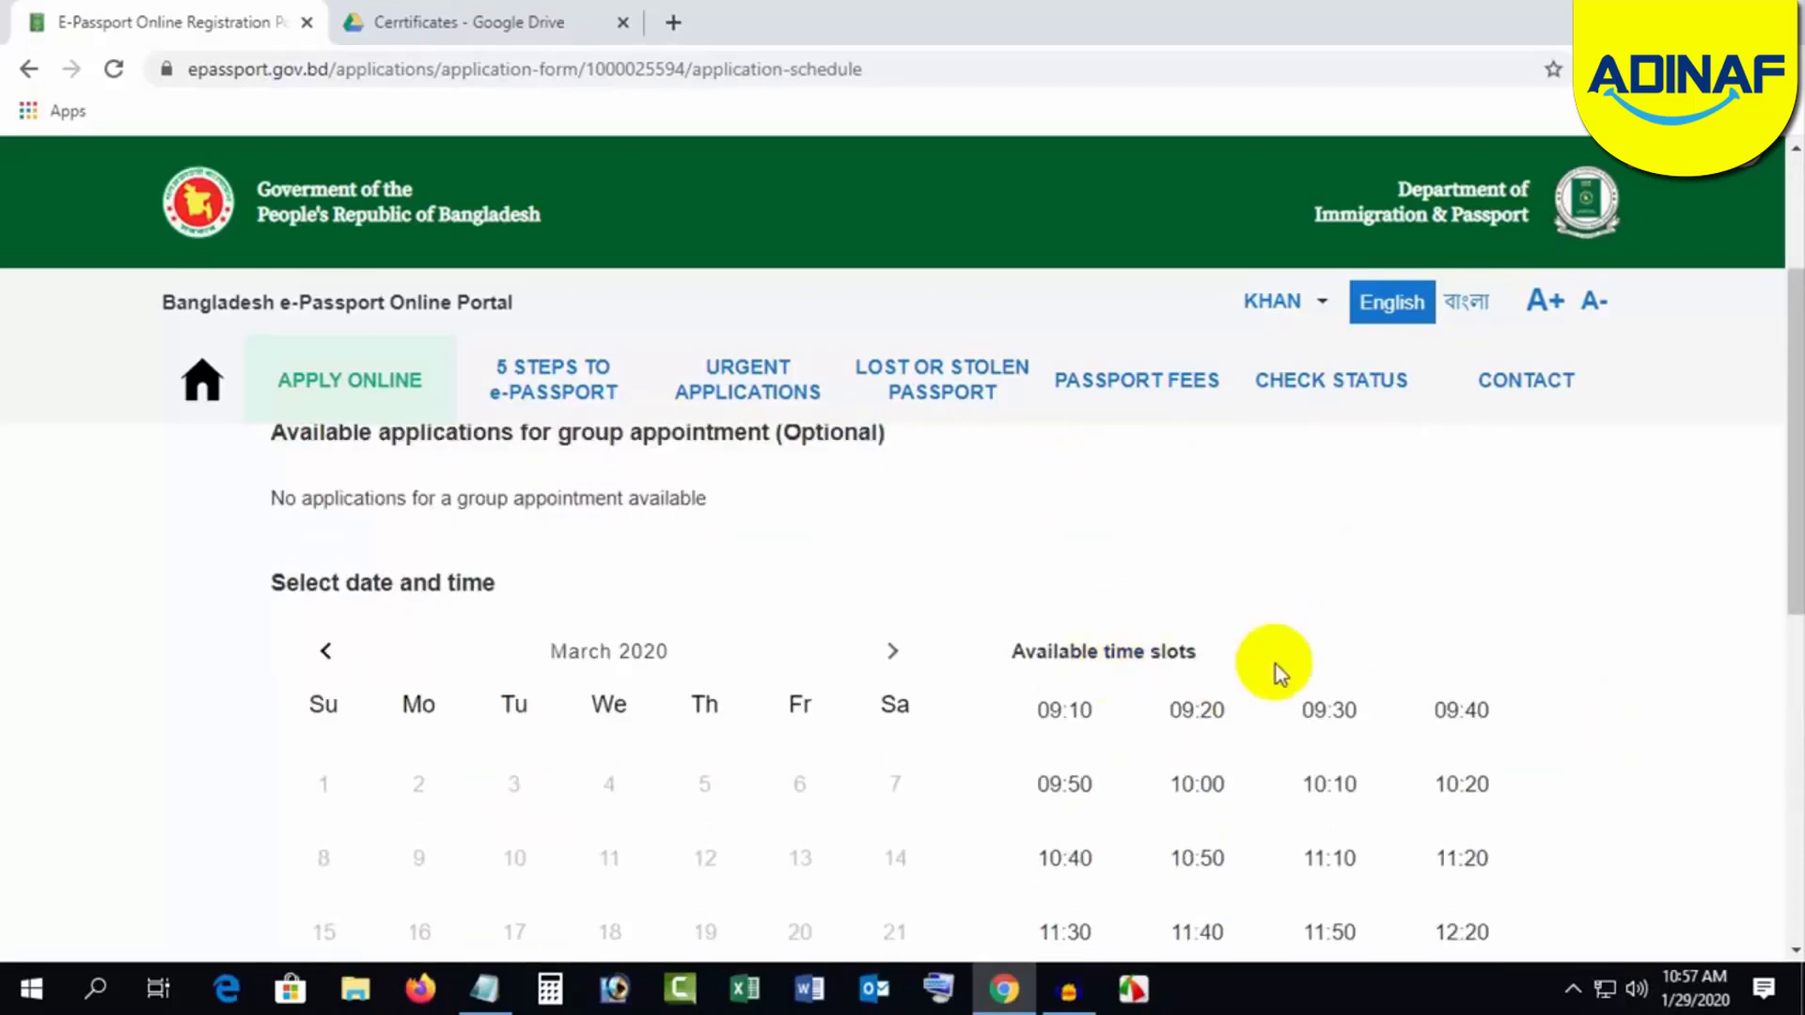
pyautogui.scroll(-2, 1260, 673)
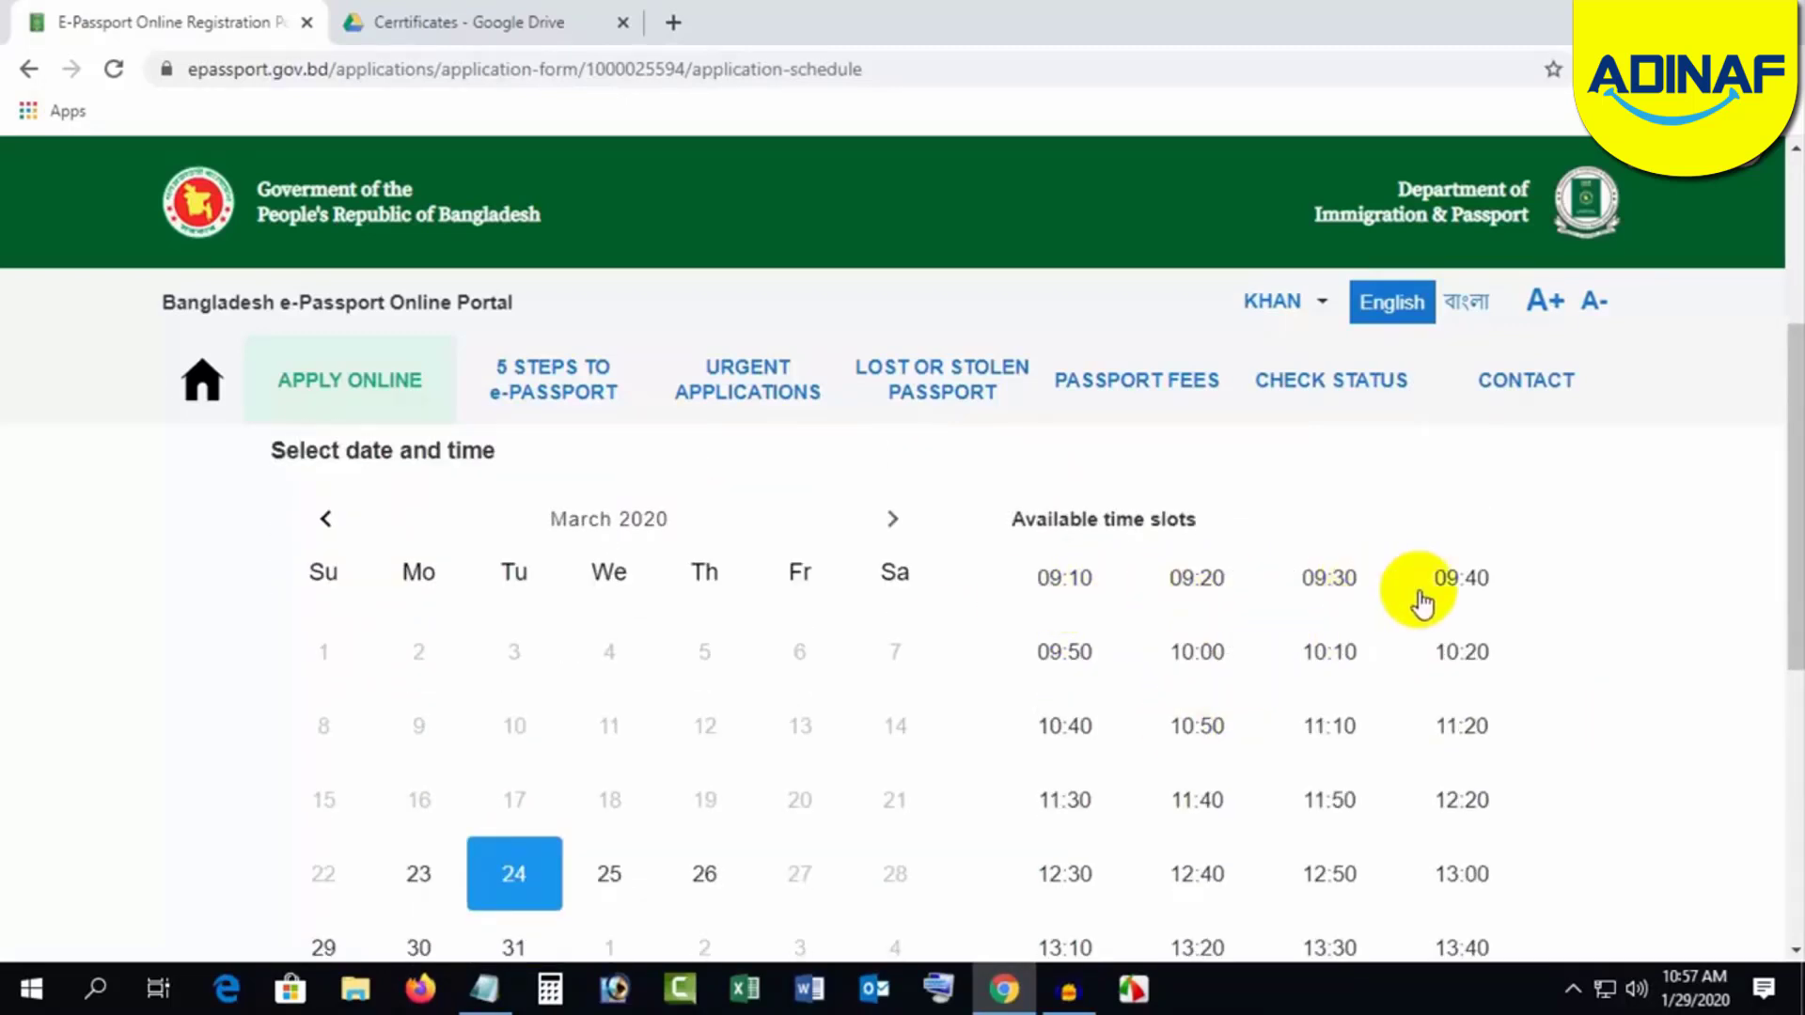
pyautogui.scroll(-2, 1329, 706)
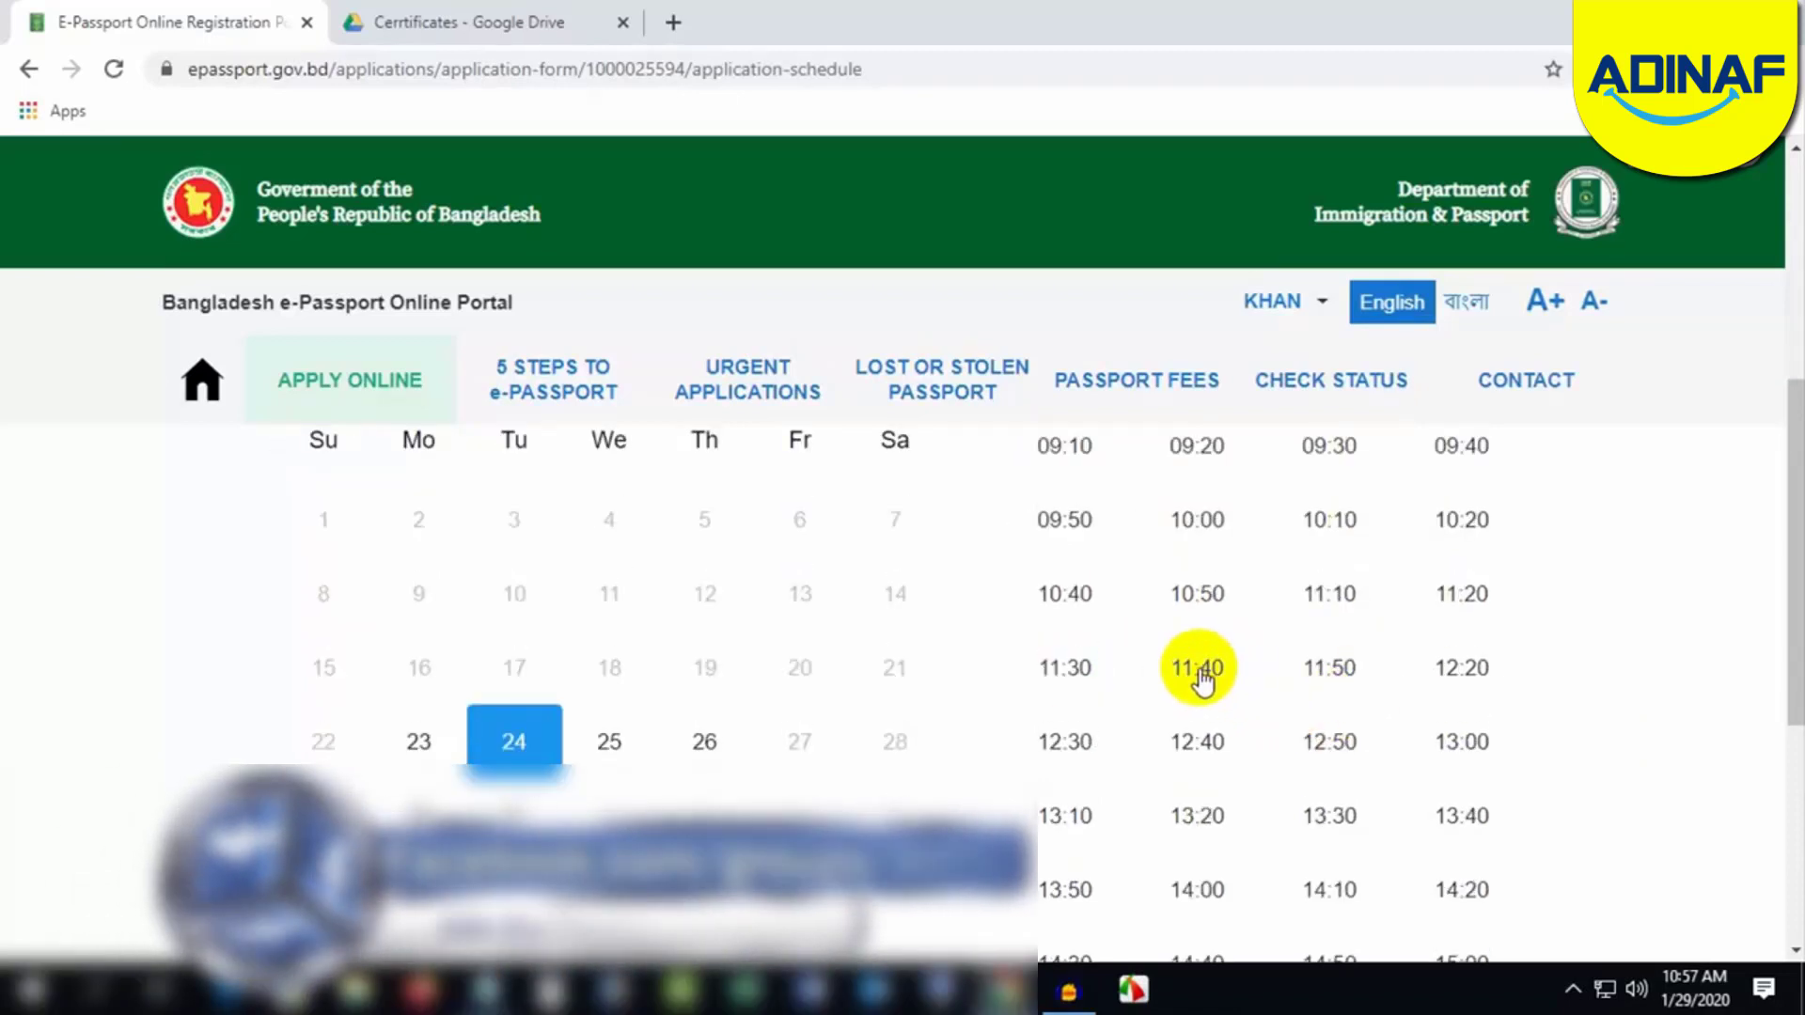
pyautogui.scroll(2, 1231, 705)
pyautogui.scroll(-4, 1316, 734)
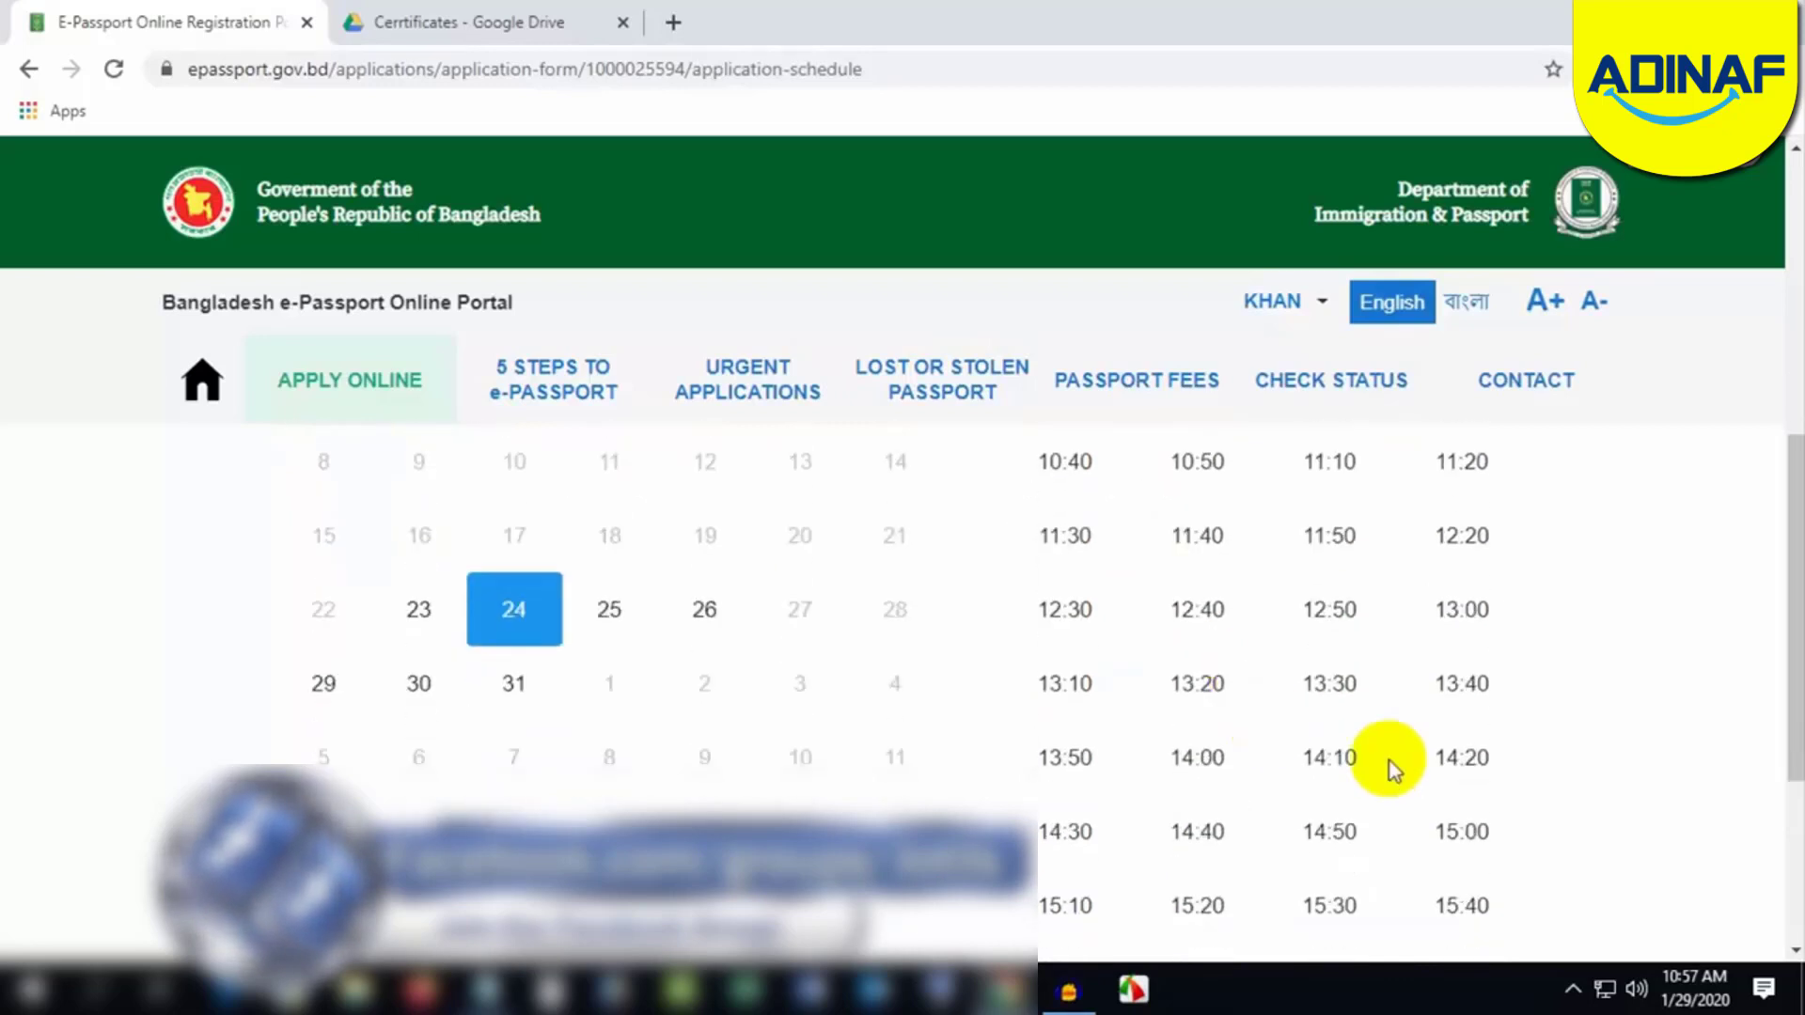
pyautogui.click(1458, 758)
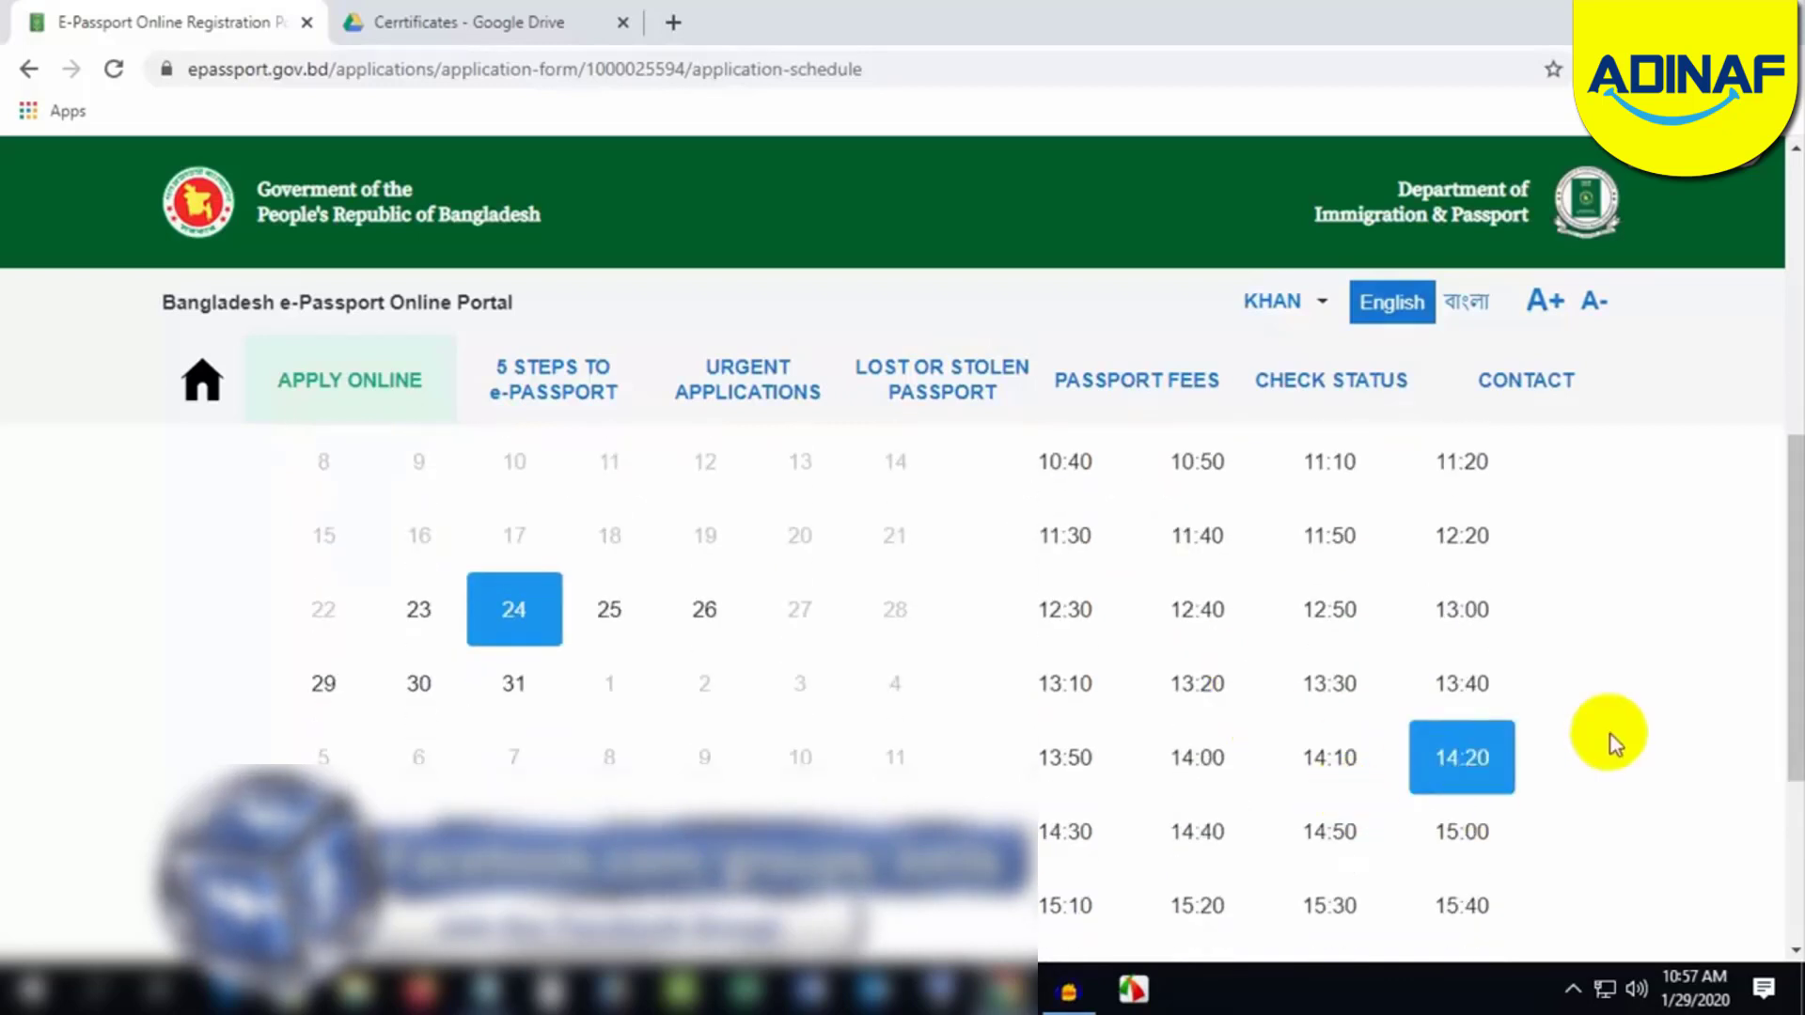
pyautogui.scroll(-5, 1034, 724)
pyautogui.click(349, 736)
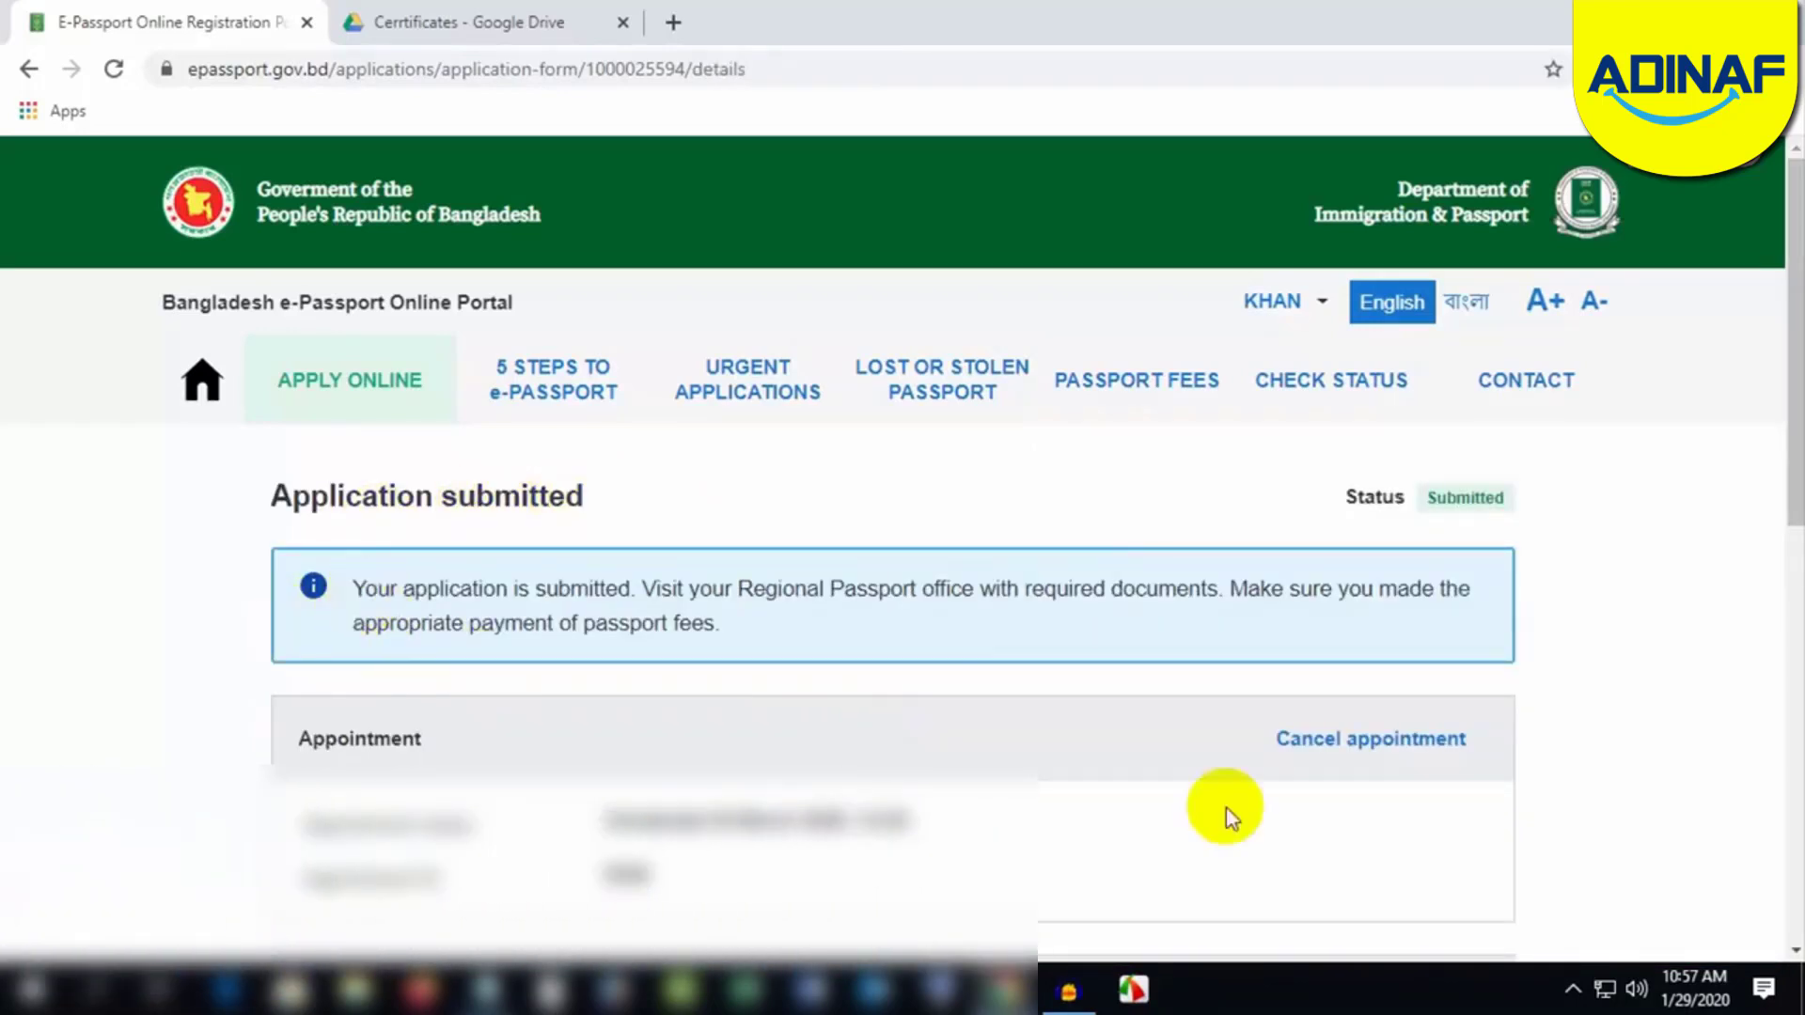
# Step: Check the Application Summary: AGARGAON office, 48 pages, 10-year validity, Regular delivery
pyautogui.scroll(-2, 723, 766)
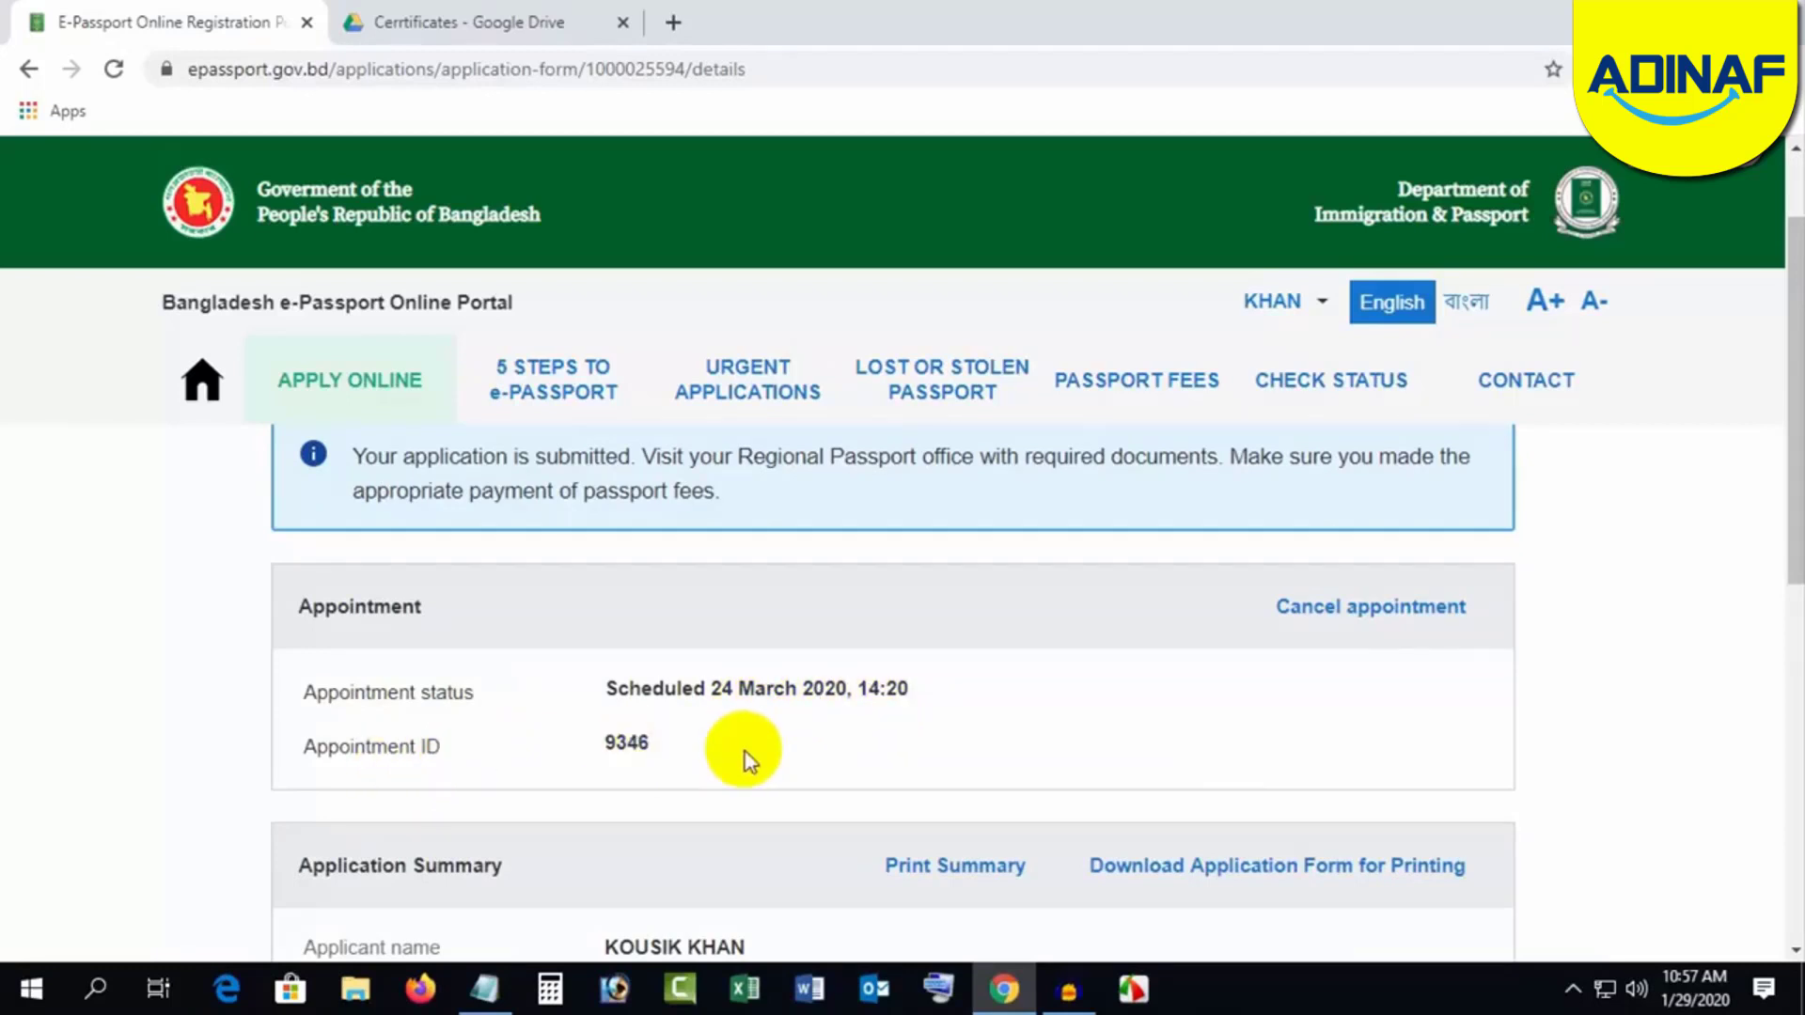
pyautogui.scroll(-3, 745, 752)
pyautogui.scroll(-3, 805, 752)
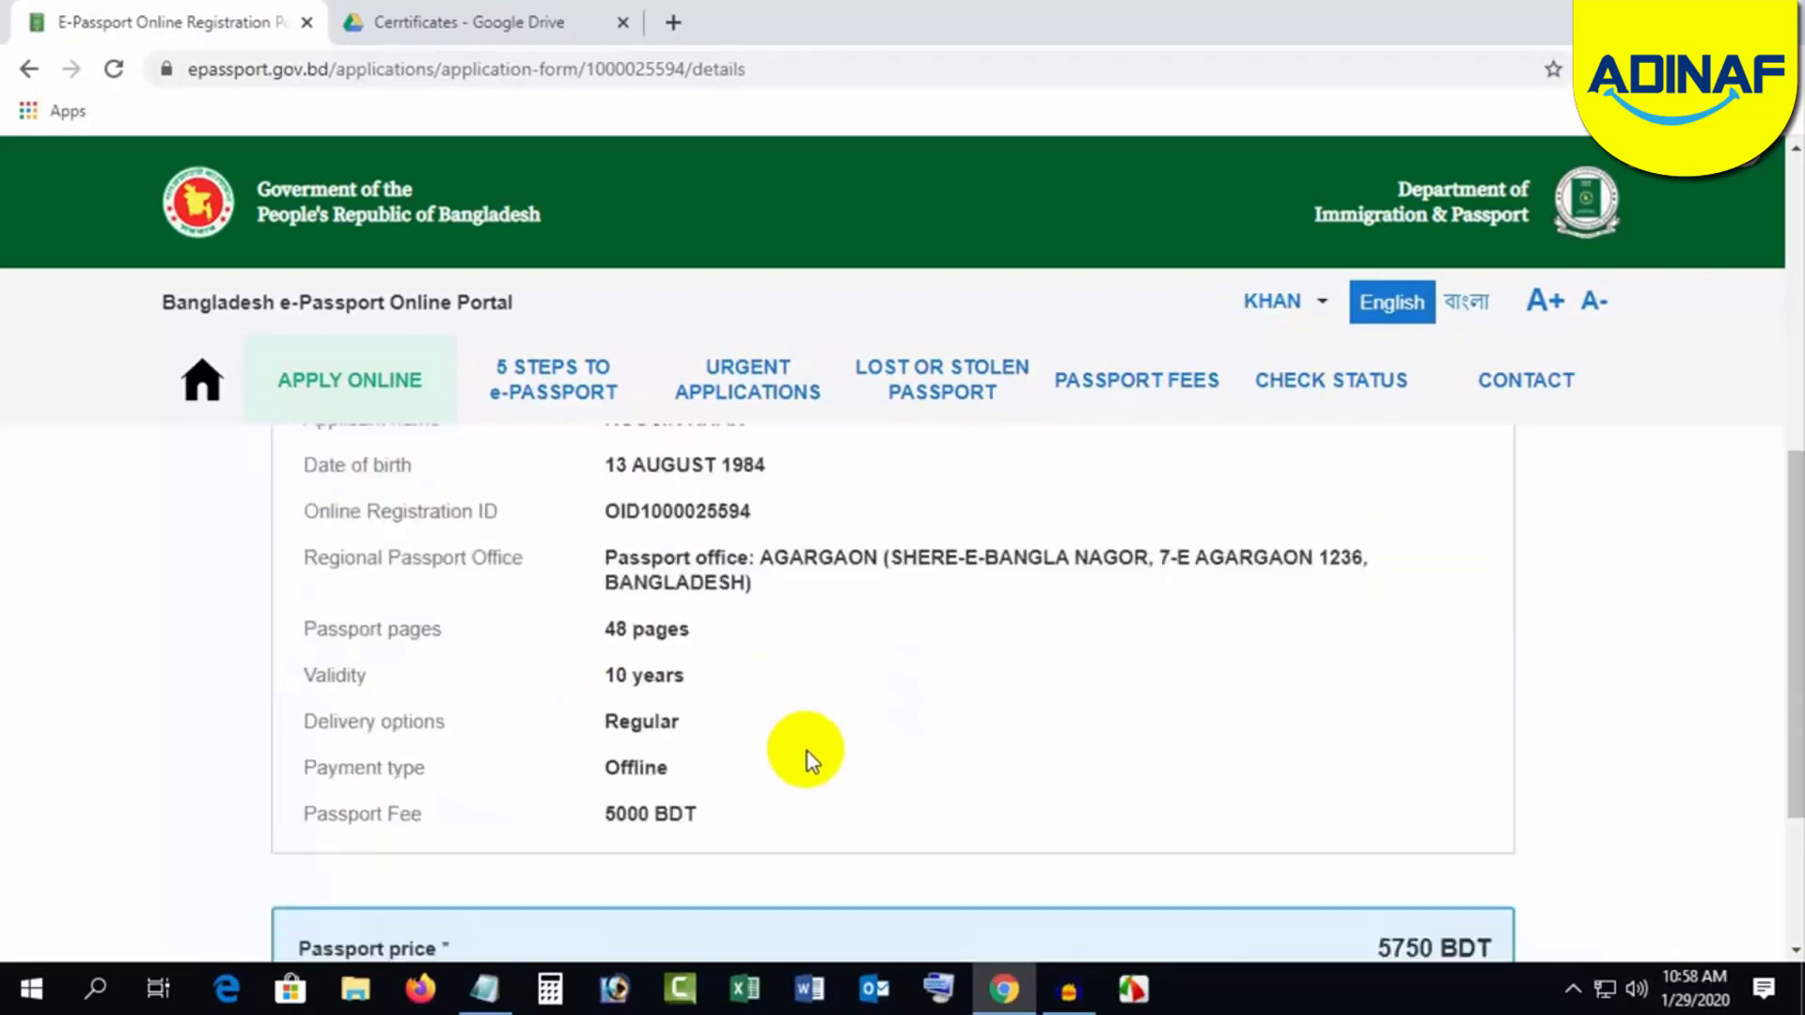
pyautogui.scroll(-3, 805, 753)
pyautogui.scroll(5, 804, 752)
pyautogui.scroll(-5, 805, 752)
pyautogui.scroll(5, 805, 753)
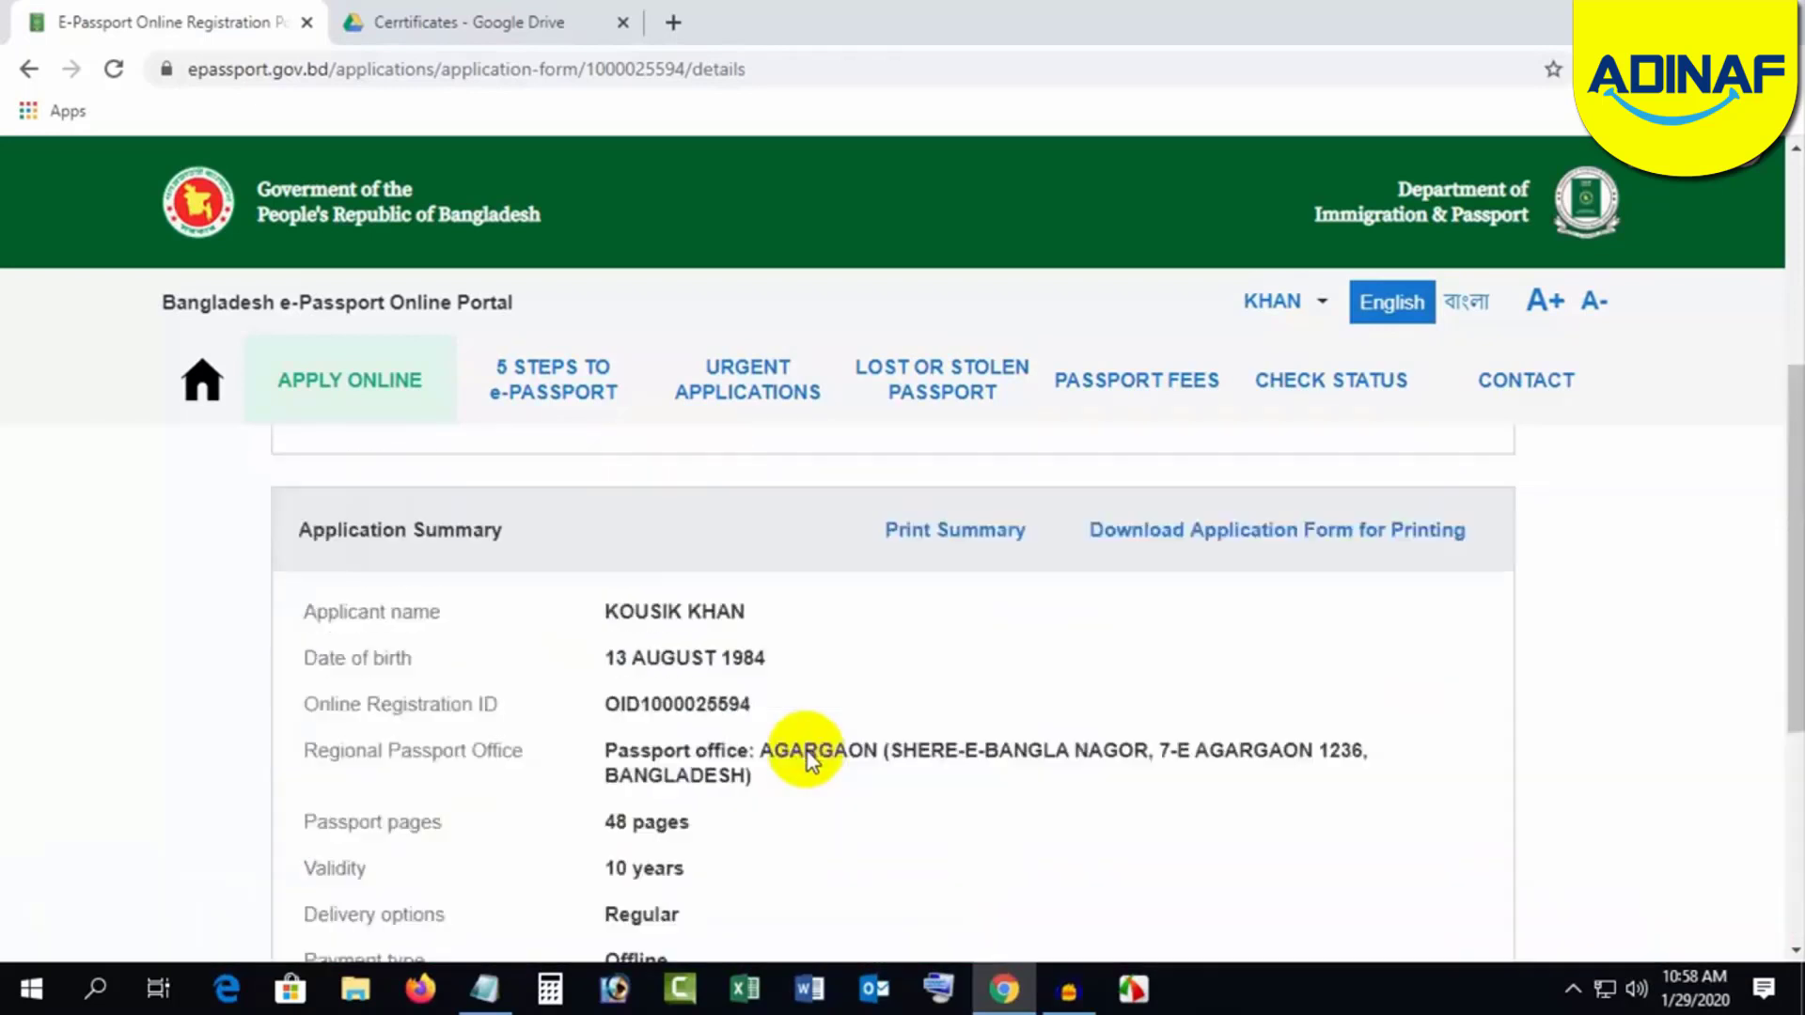
pyautogui.scroll(1, 805, 753)
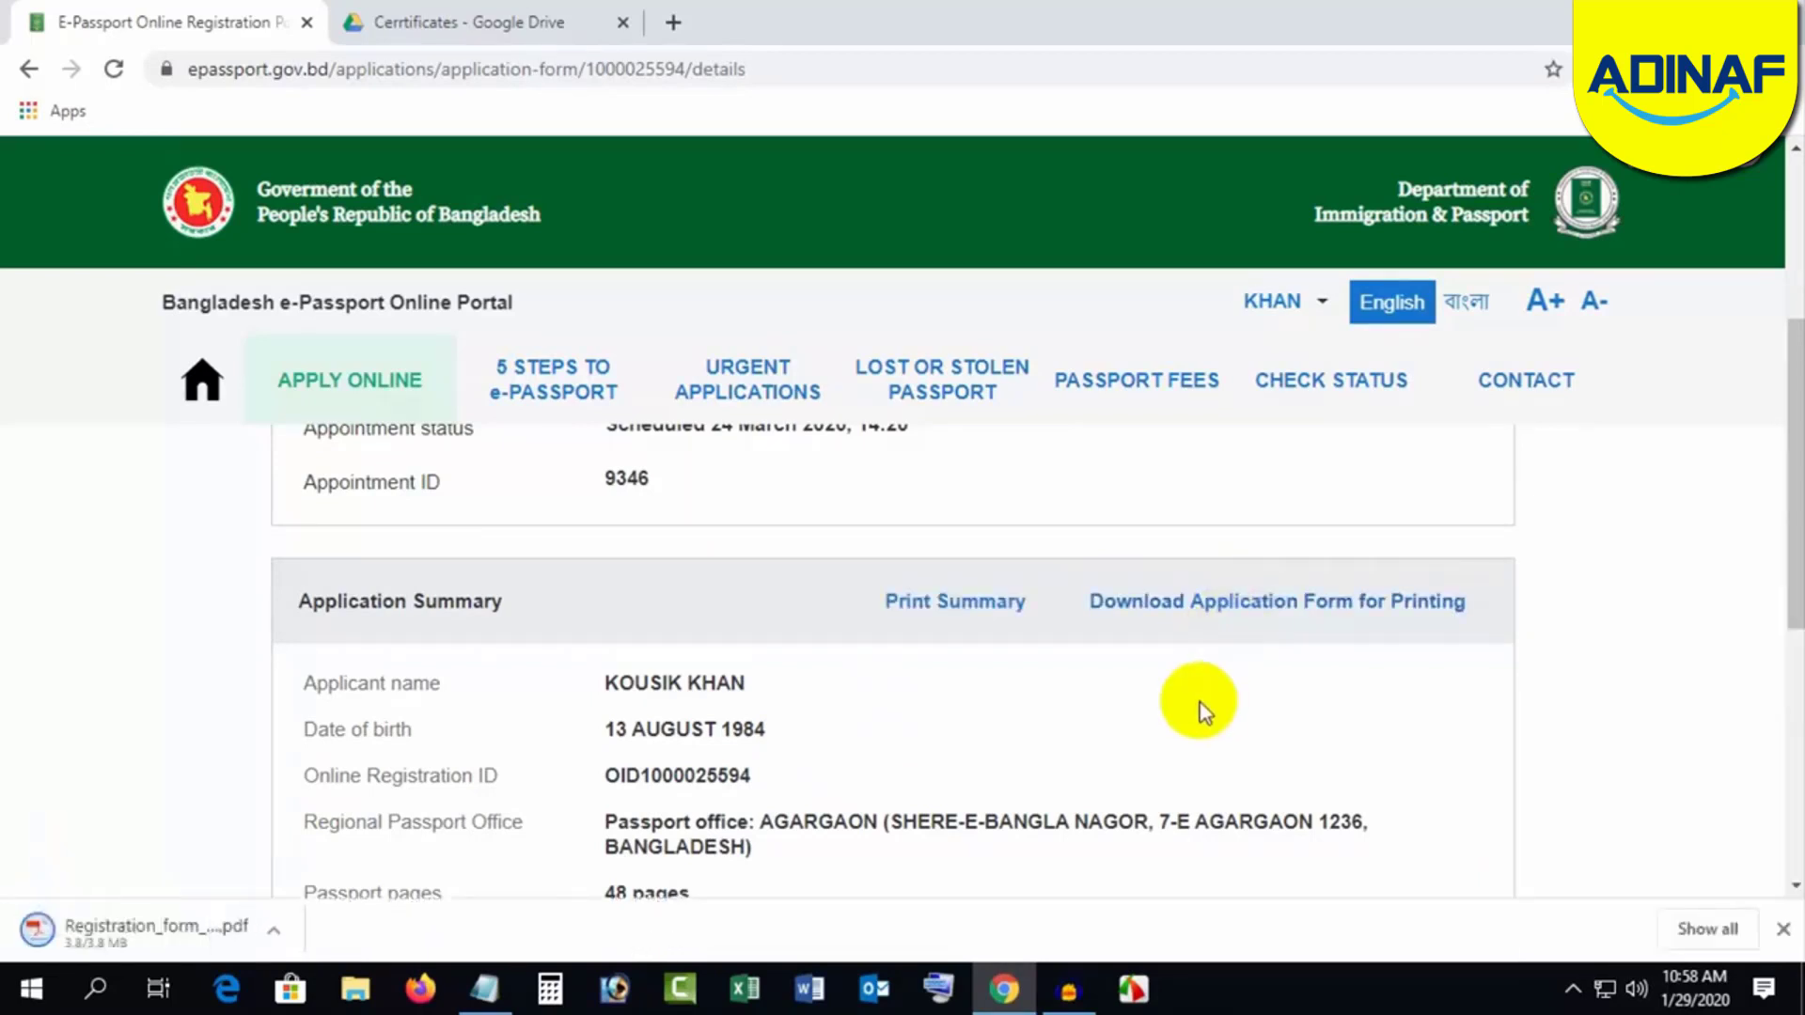
# Step: Open the downloaded registration form PDF and scroll through to page 3's closing declaration
pyautogui.click(102, 940)
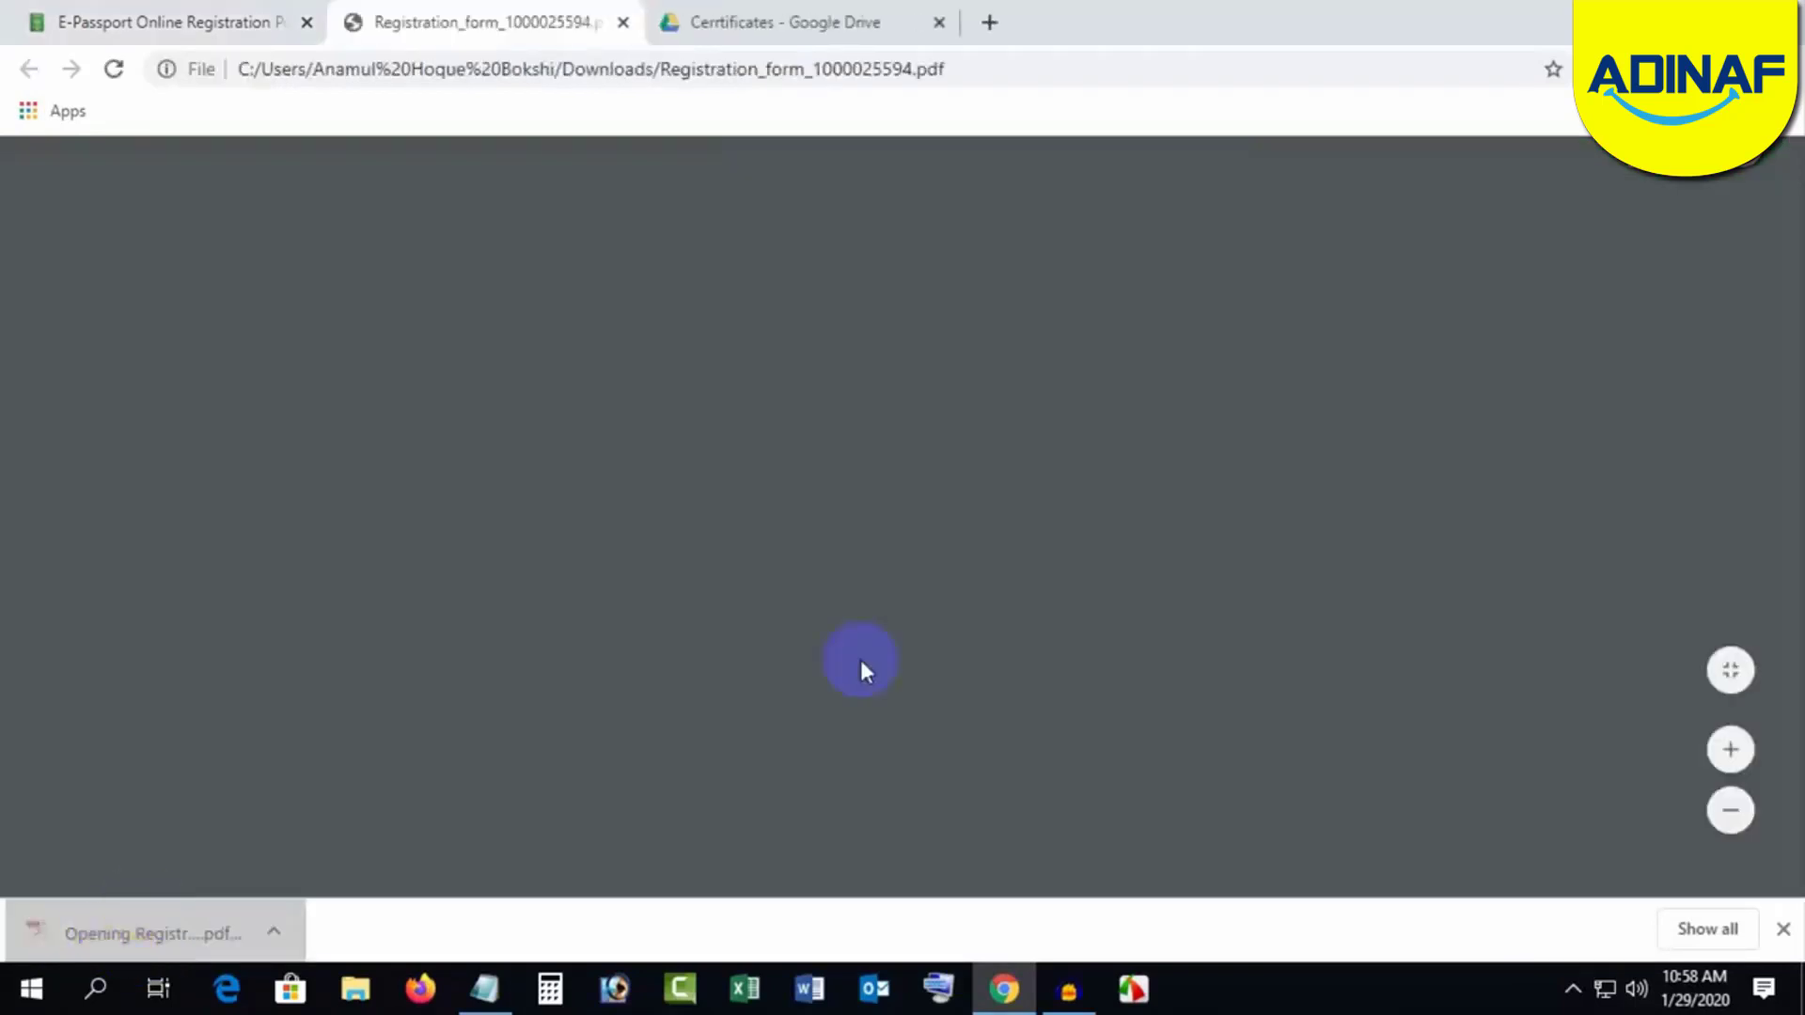
pyautogui.scroll(-12, 1096, 492)
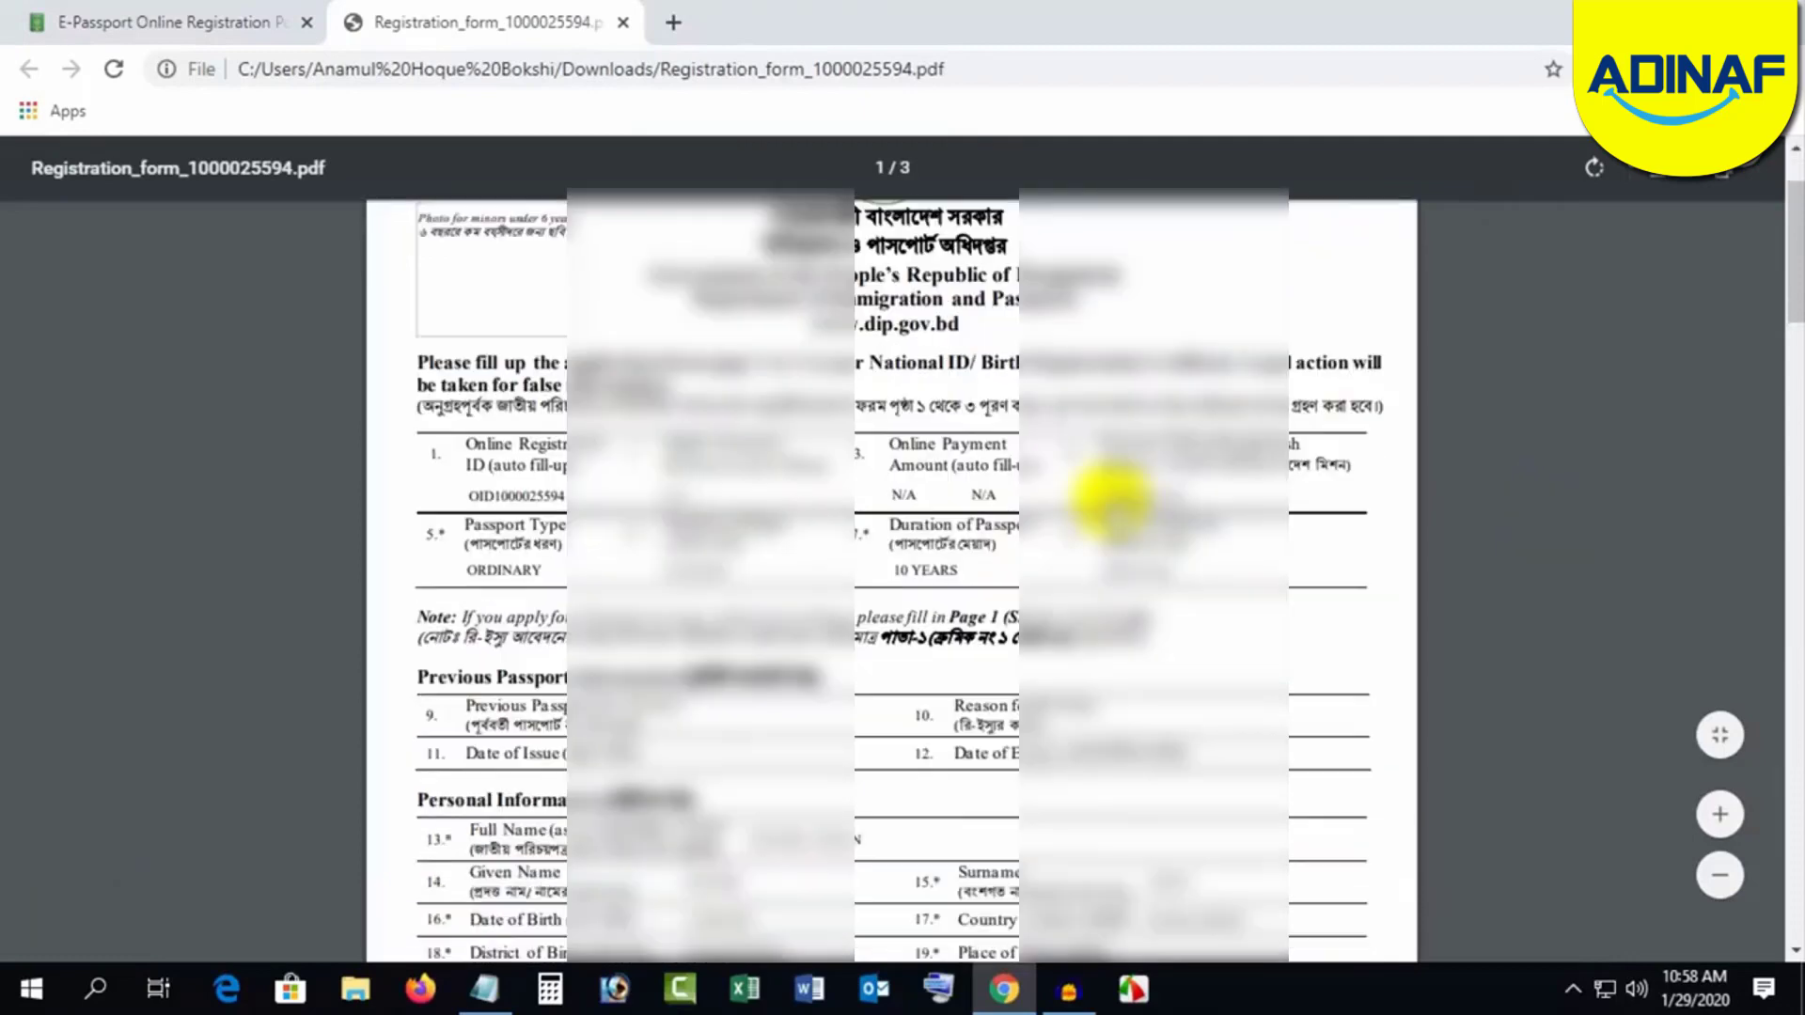
pyautogui.scroll(-18, 1053, 515)
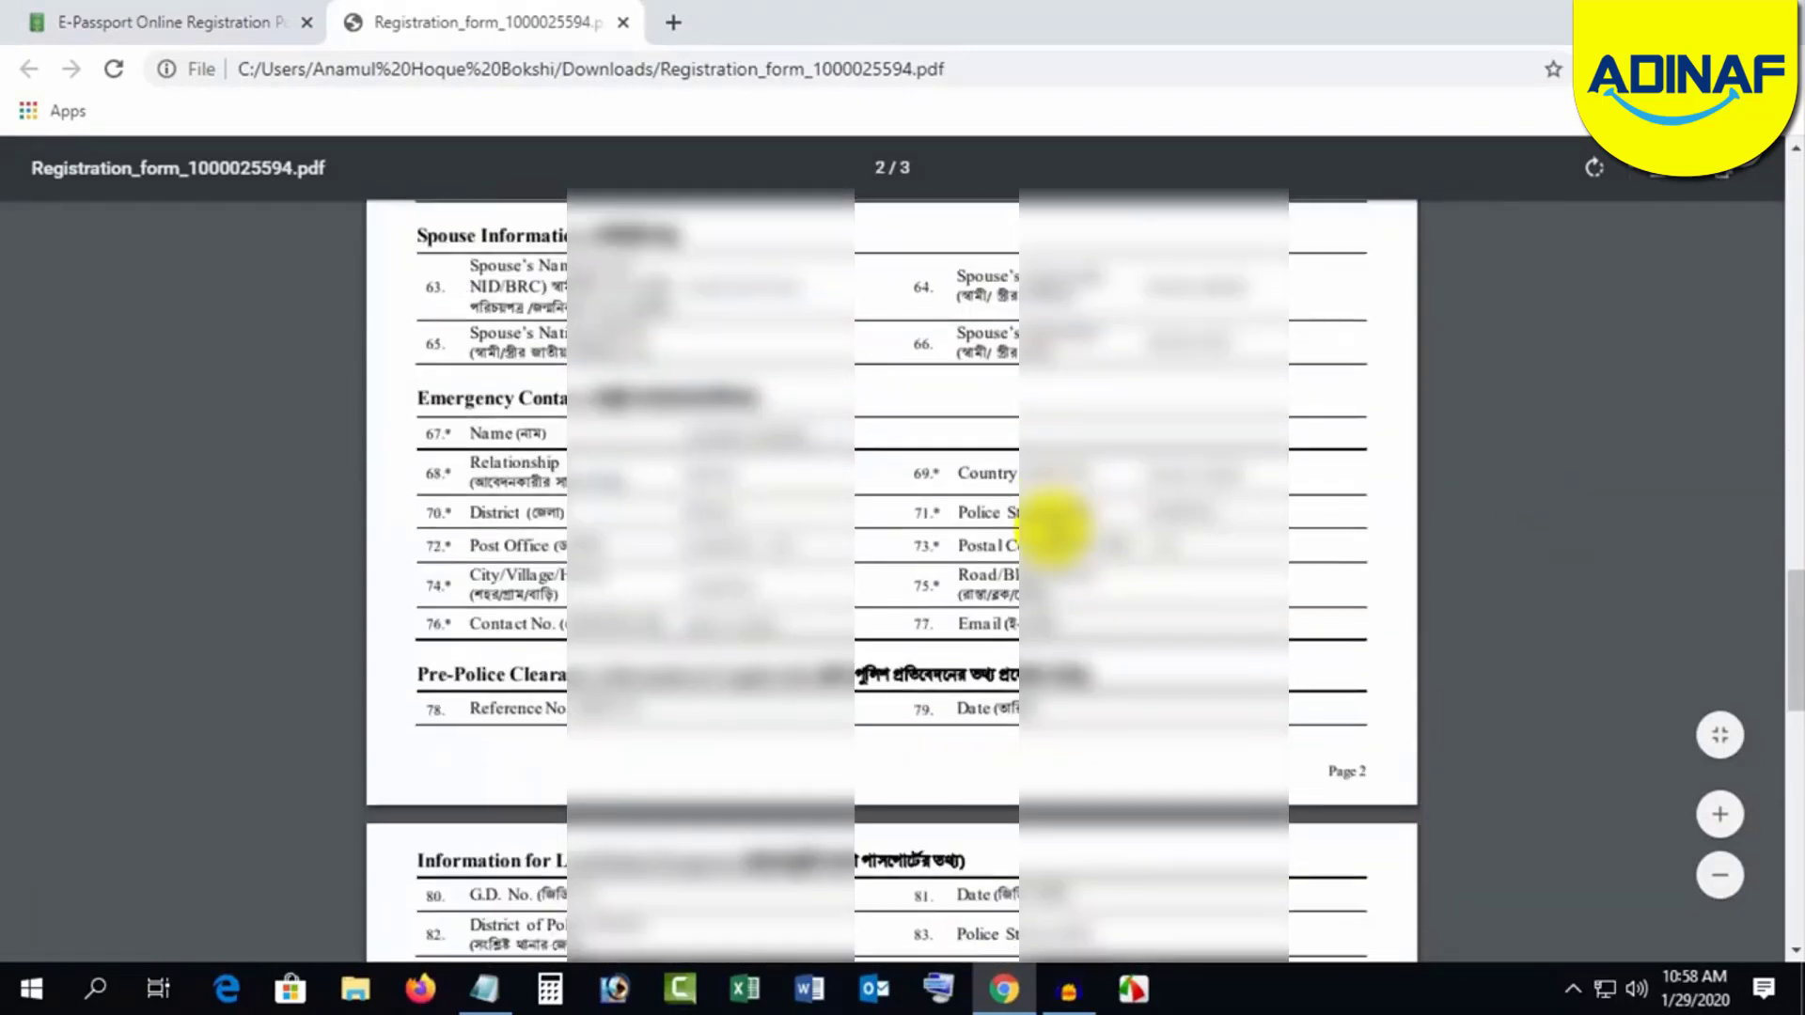
pyautogui.moveTo(1796, 799)
pyautogui.mouseDown()
pyautogui.moveTo(1796, 239)
pyautogui.moveTo(1771, 596)
pyautogui.moveTo(1796, 804)
pyautogui.moveTo(1775, 800)
pyautogui.mouseUp()
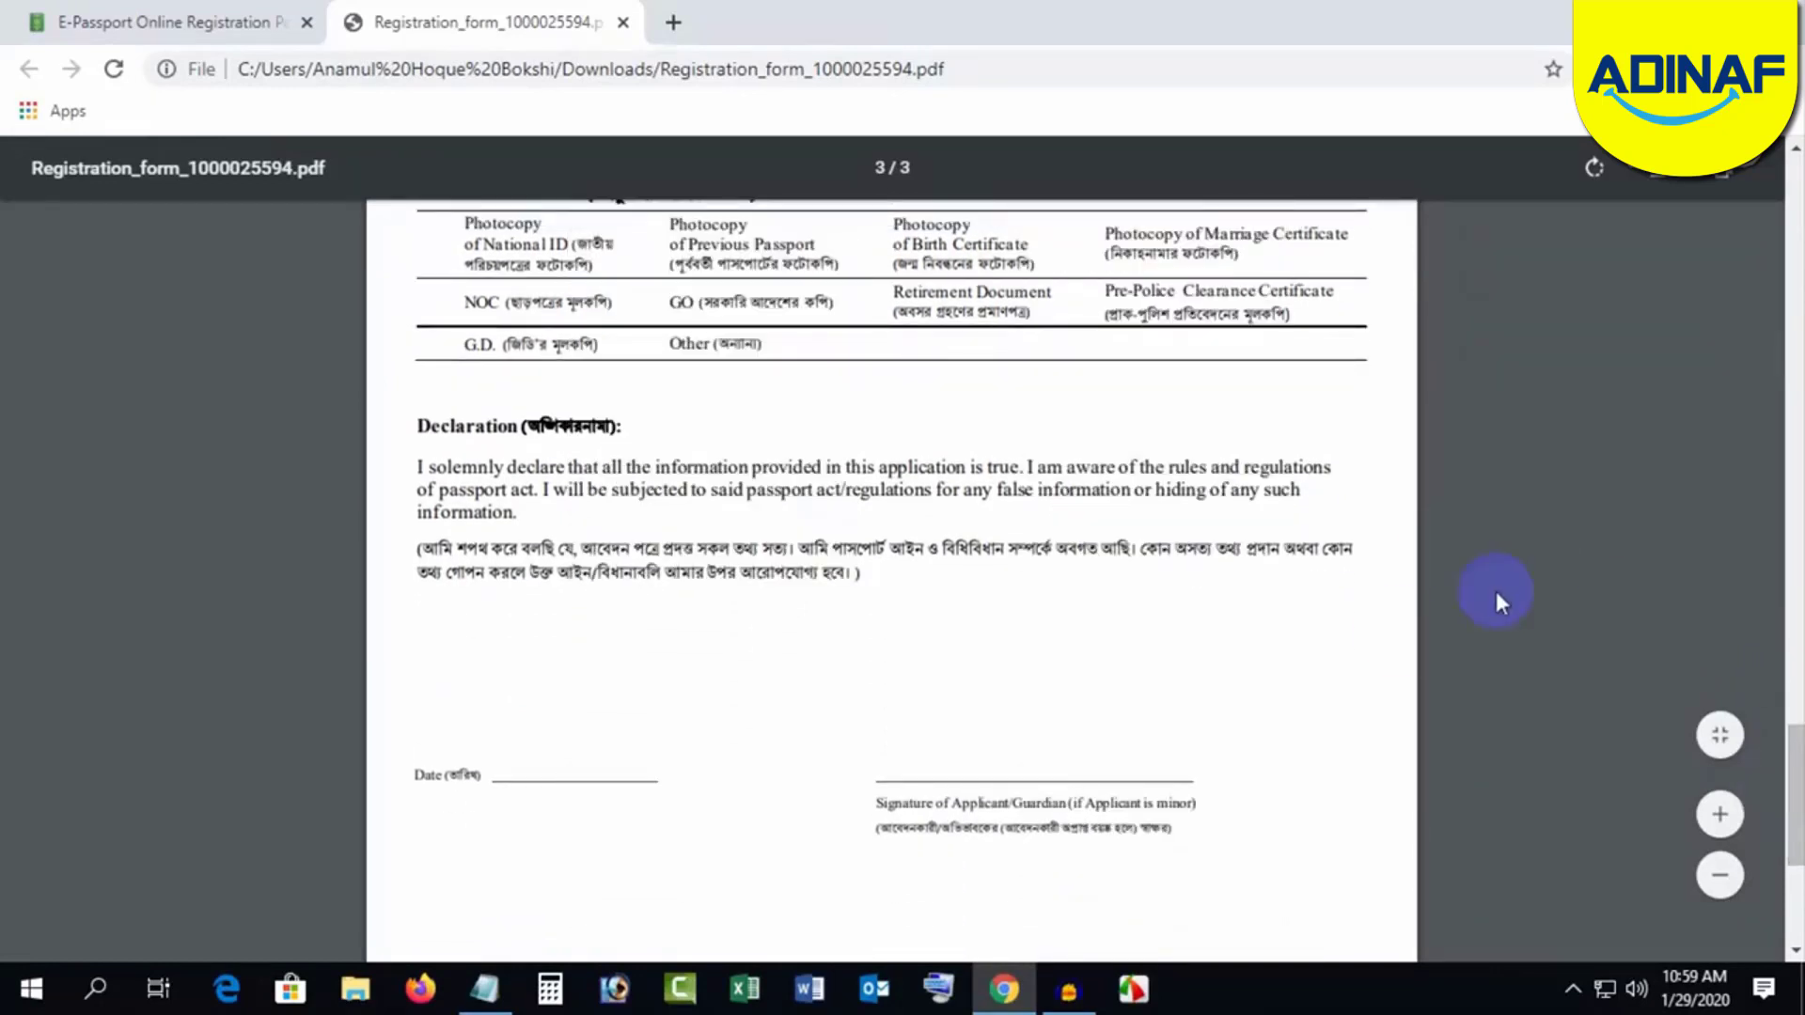